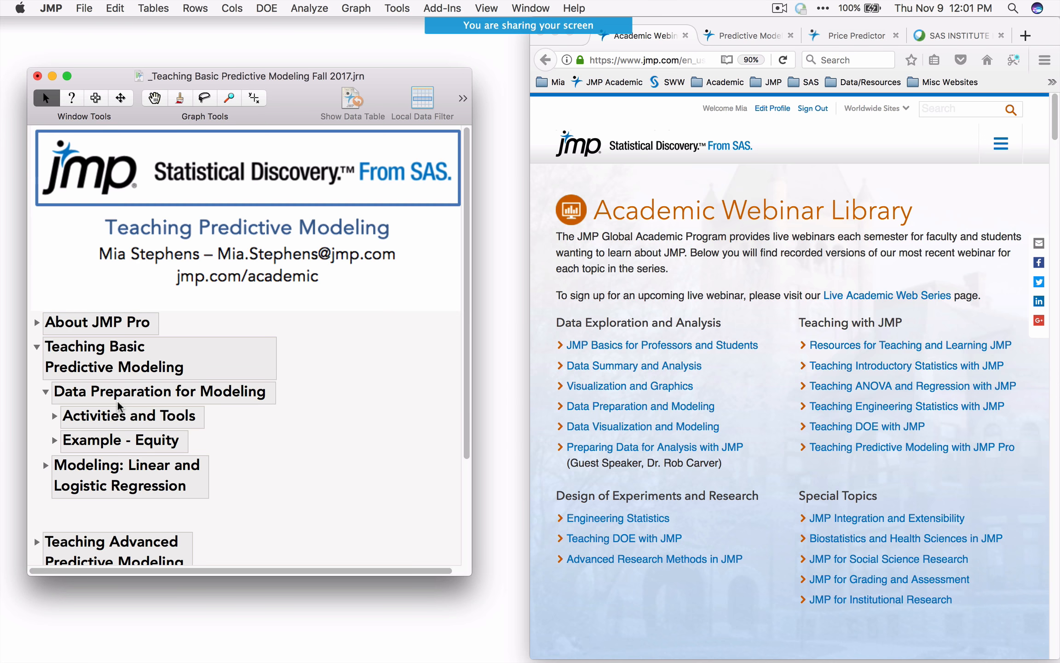
# Expand the Activities and Tools outline and review the items under Compiling and Restructuring Data
pyautogui.click(54, 416)
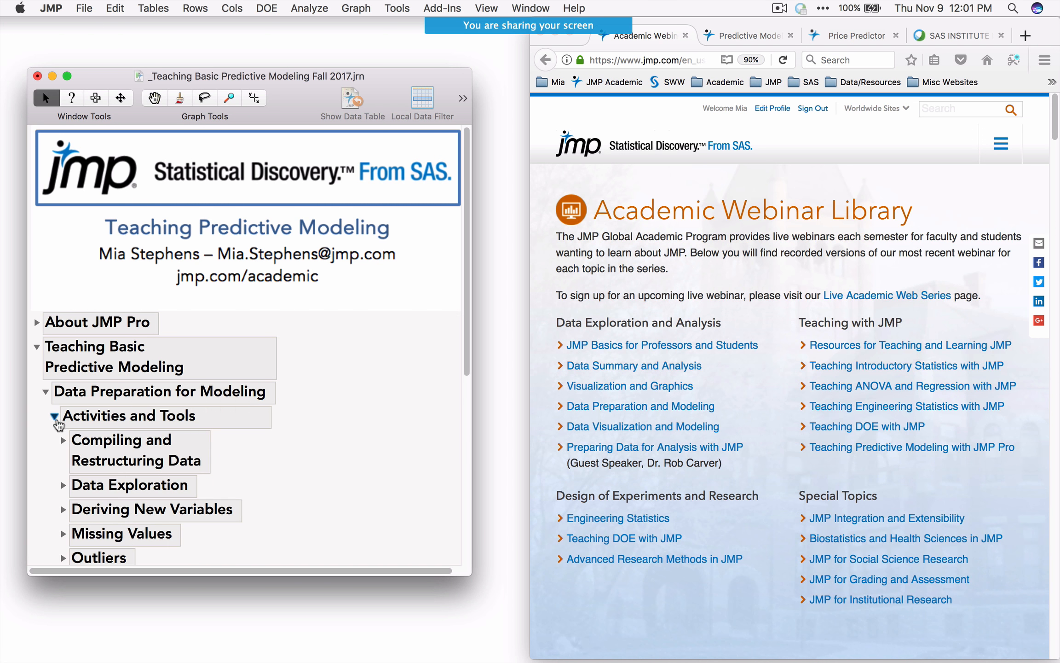
pyautogui.scroll(-2, 66, 425)
pyautogui.scroll(-4, 66, 424)
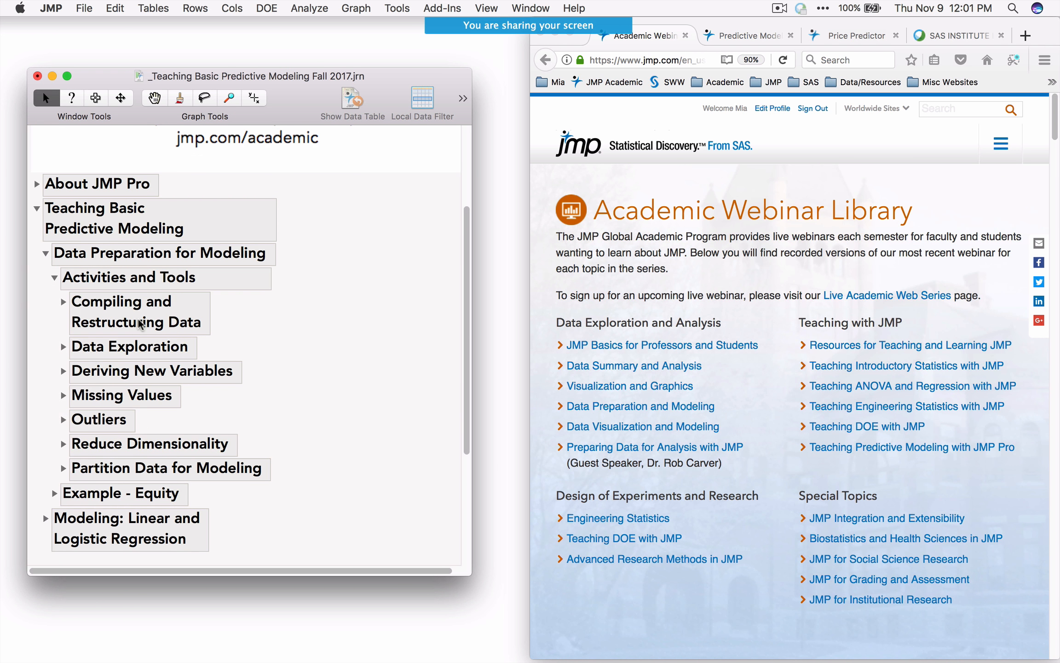
pyautogui.click(64, 301)
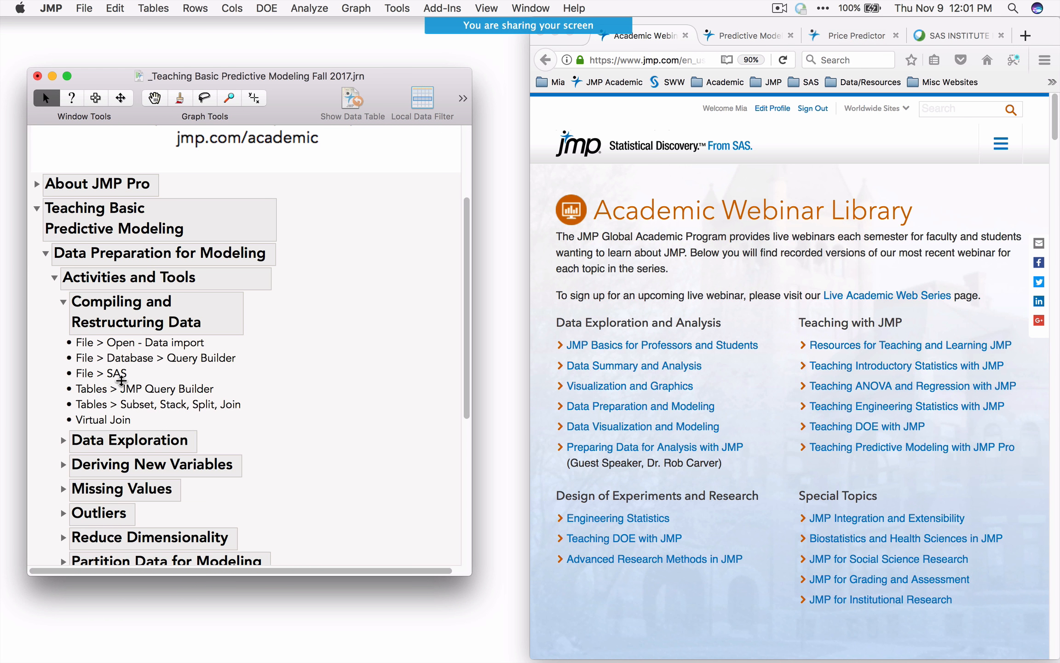
pyautogui.click(63, 302)
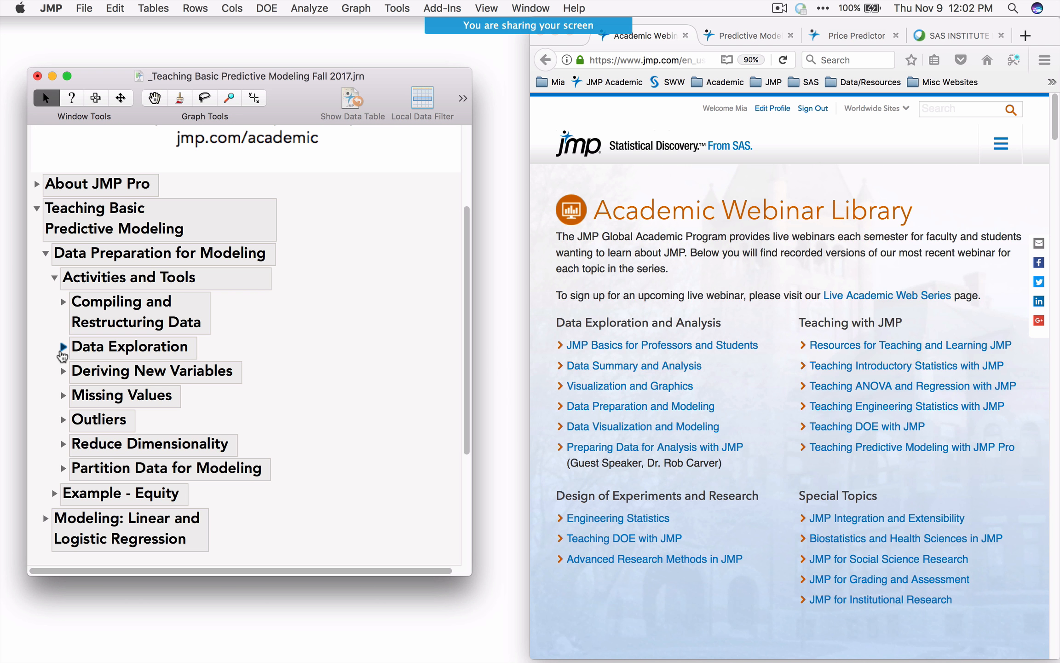
# Review the tools listed under Data Exploration, Deriving New Variables and Missing Values, collapsing each outline after reading
pyautogui.click(61, 348)
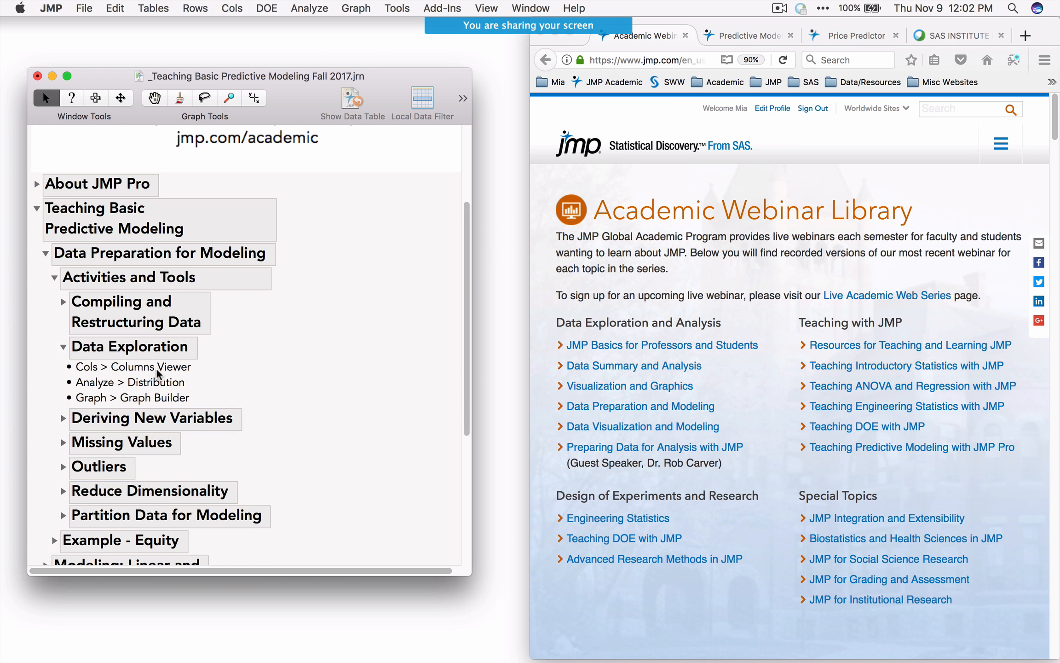
pyautogui.click(63, 346)
pyautogui.click(63, 371)
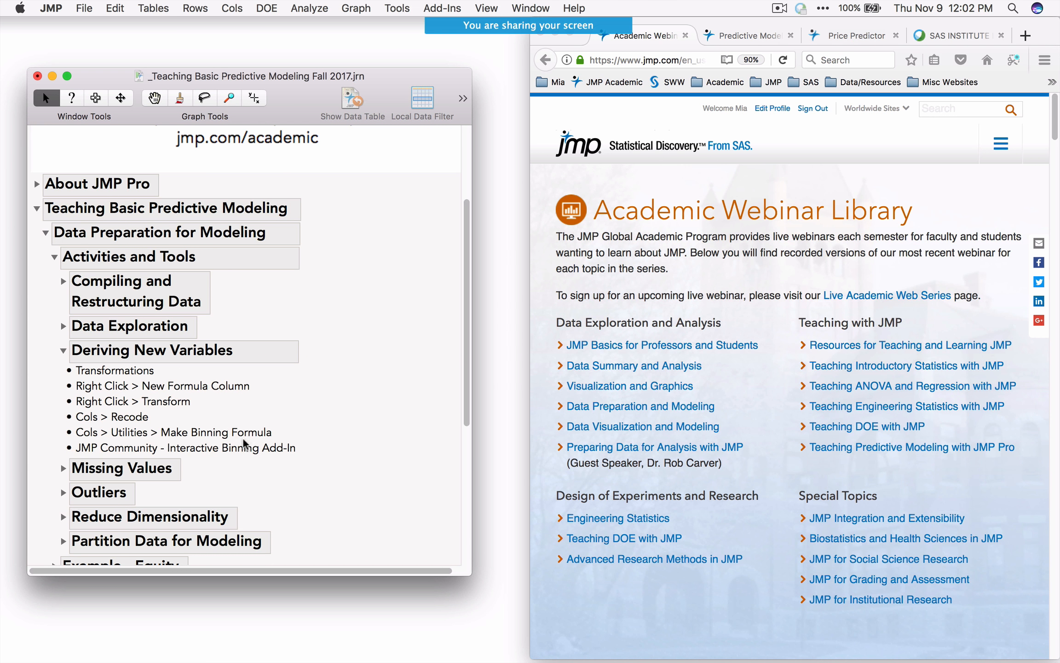
pyautogui.click(63, 351)
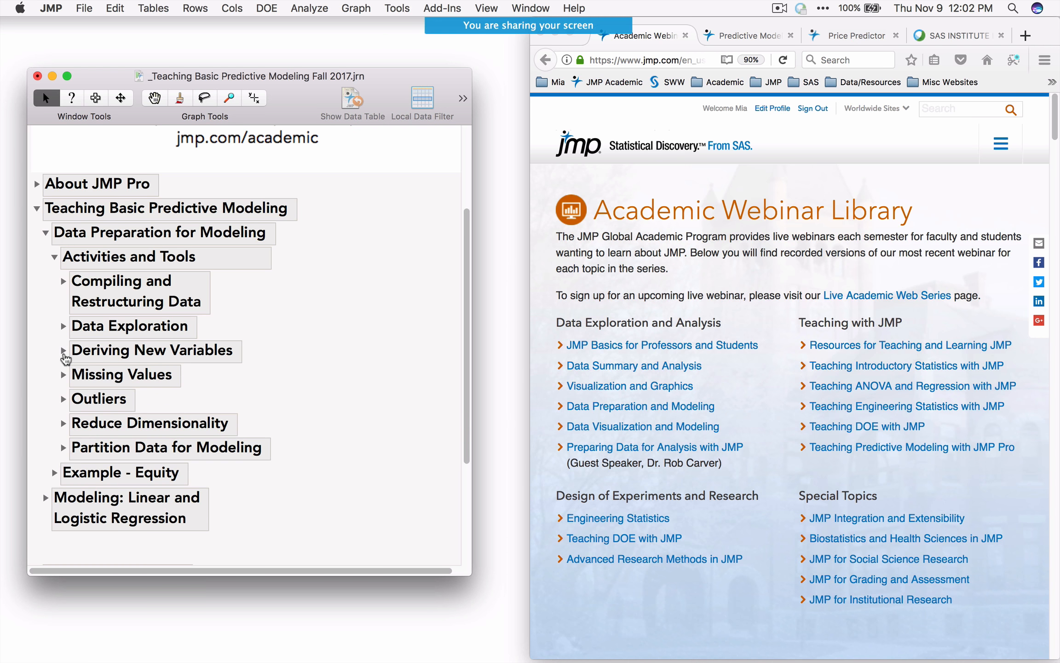
pyautogui.click(64, 375)
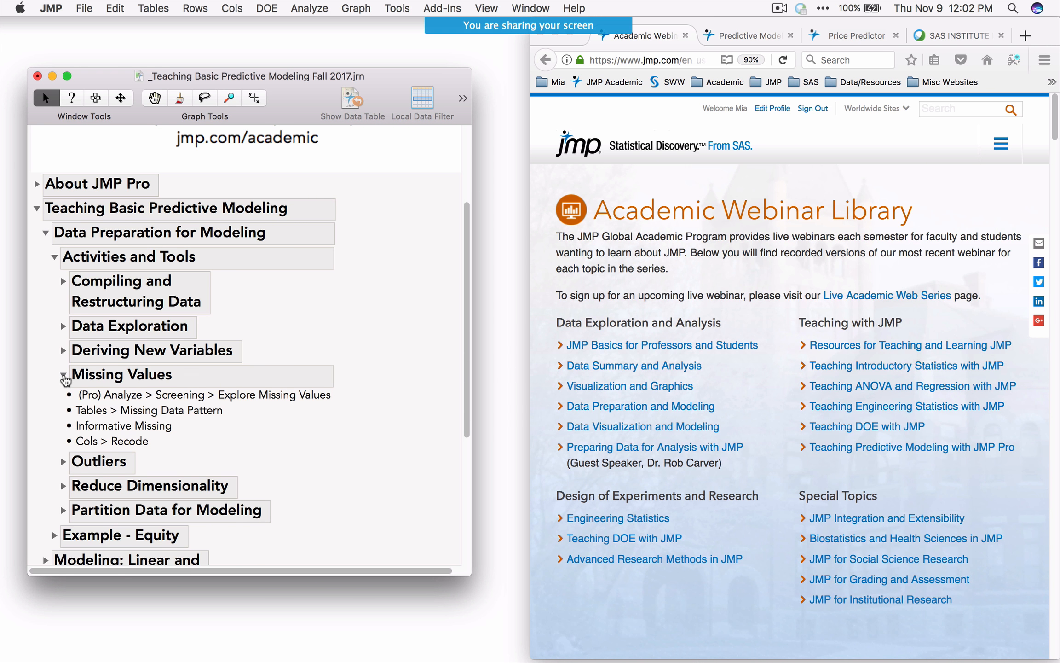
pyautogui.click(63, 375)
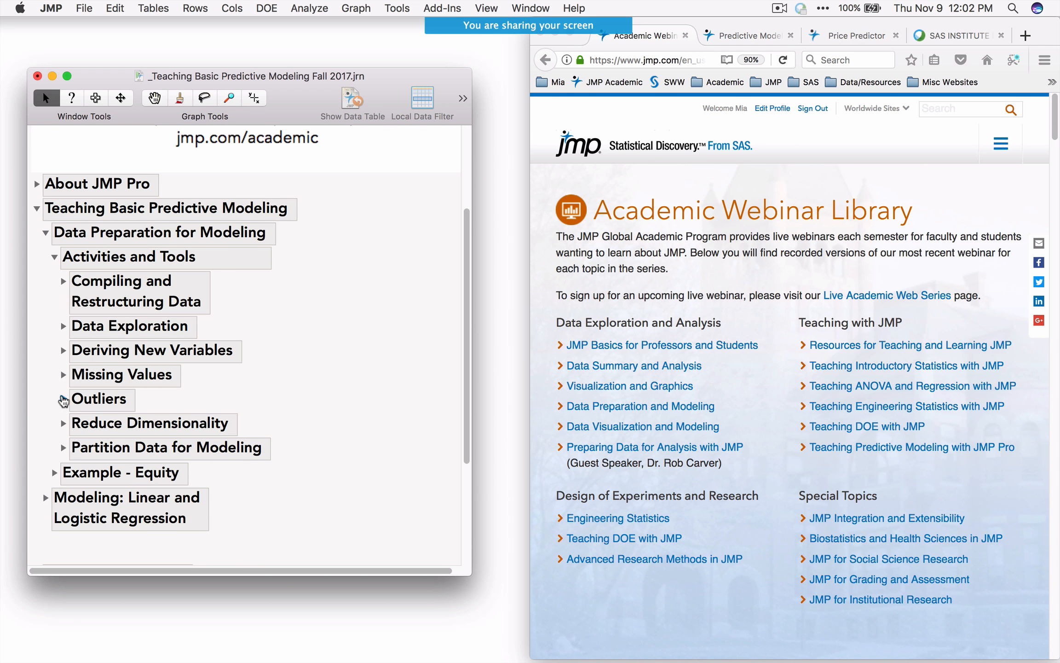
# Review the items under Reduce Dimensionality and Partition Data for Modeling, and collapse the Activities and Tools outline
pyautogui.click(63, 423)
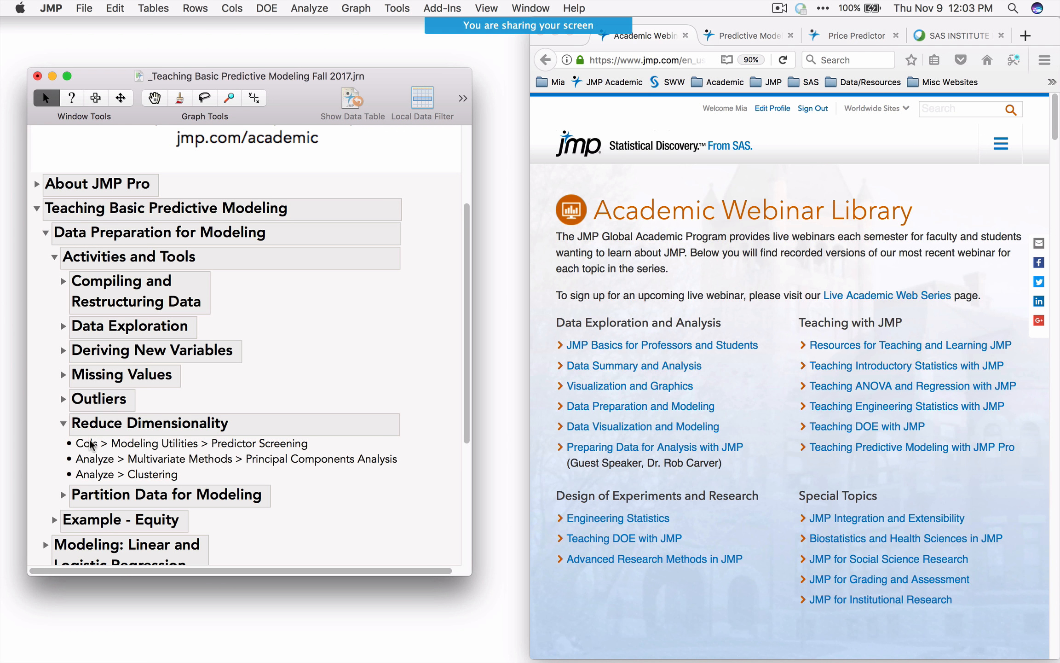
pyautogui.click(63, 423)
pyautogui.click(64, 447)
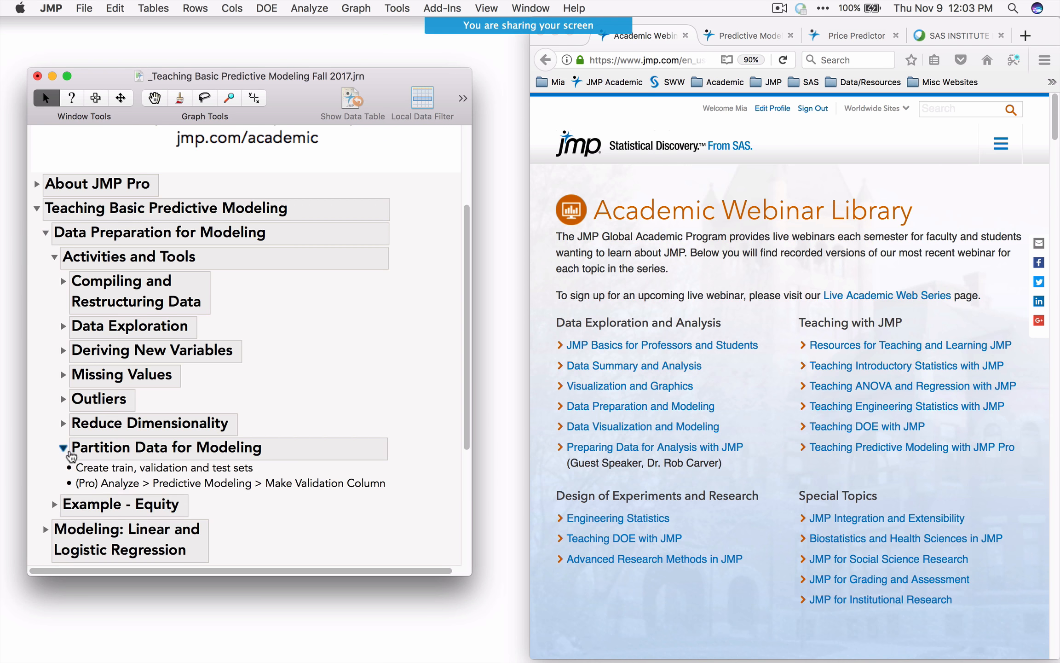
pyautogui.scroll(-2, 240, 442)
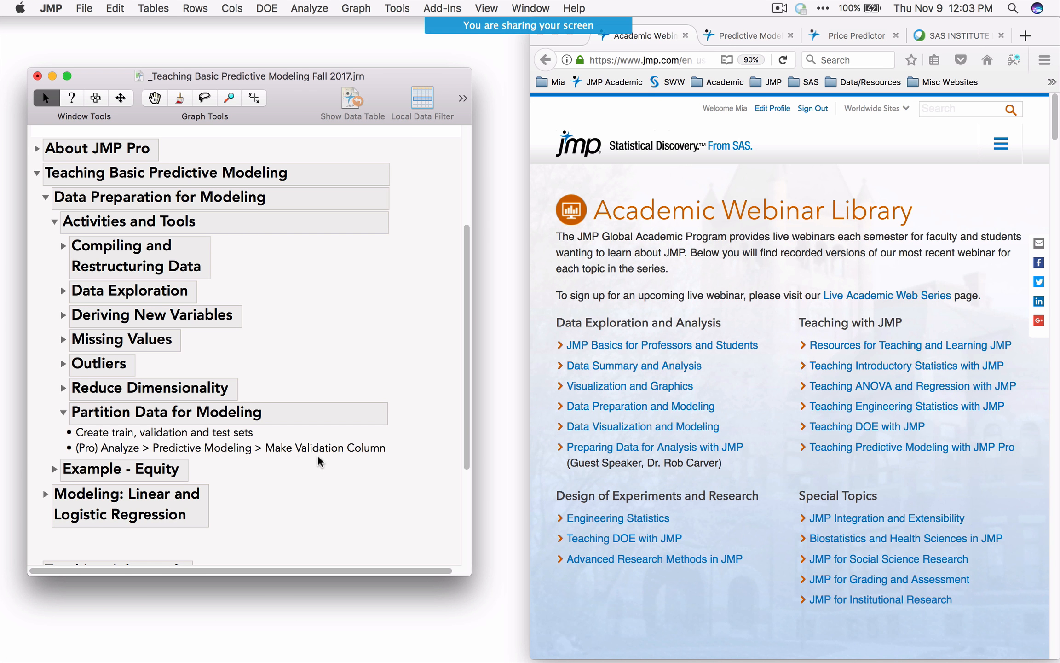
pyautogui.click(62, 412)
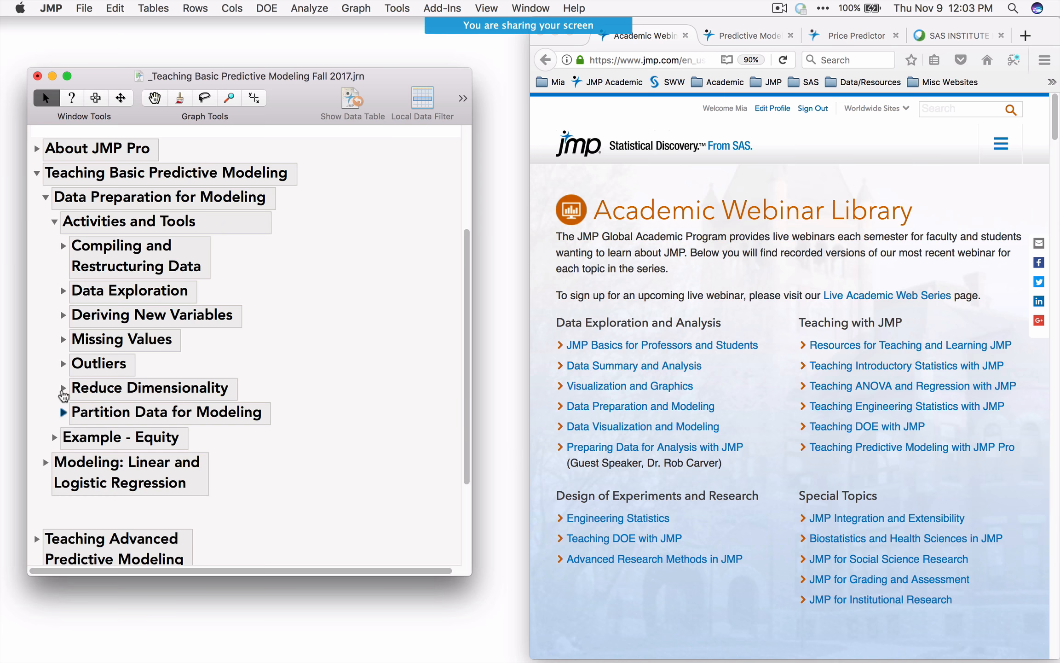
pyautogui.click(55, 224)
# Review the topics under Example - Equity and collapse the Teaching Basic Predictive Modeling section
pyautogui.click(54, 303)
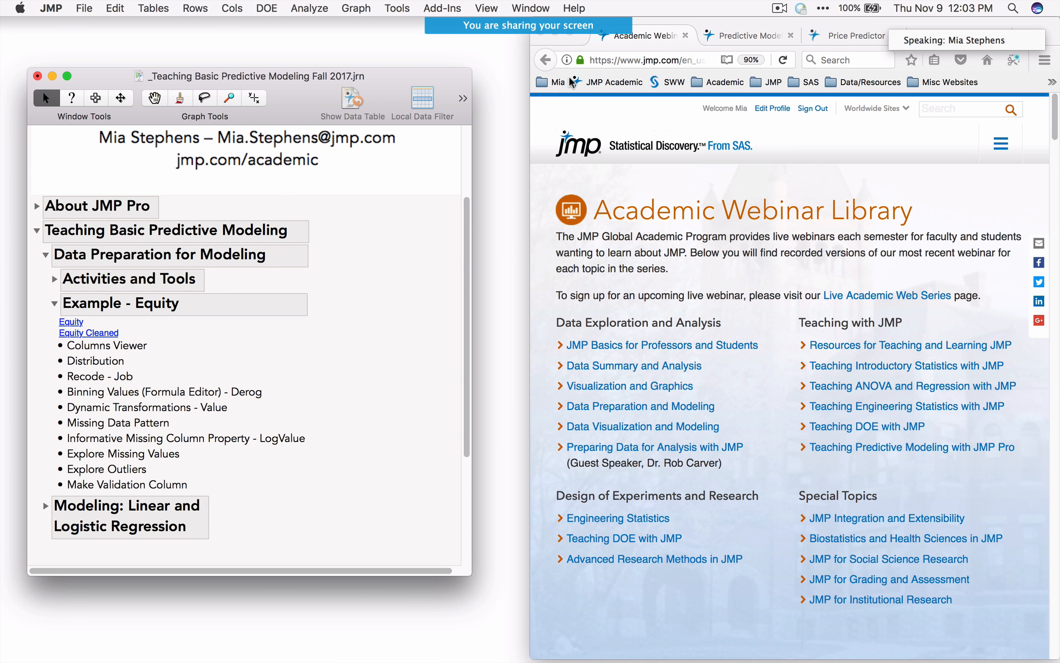
pyautogui.click(576, 8)
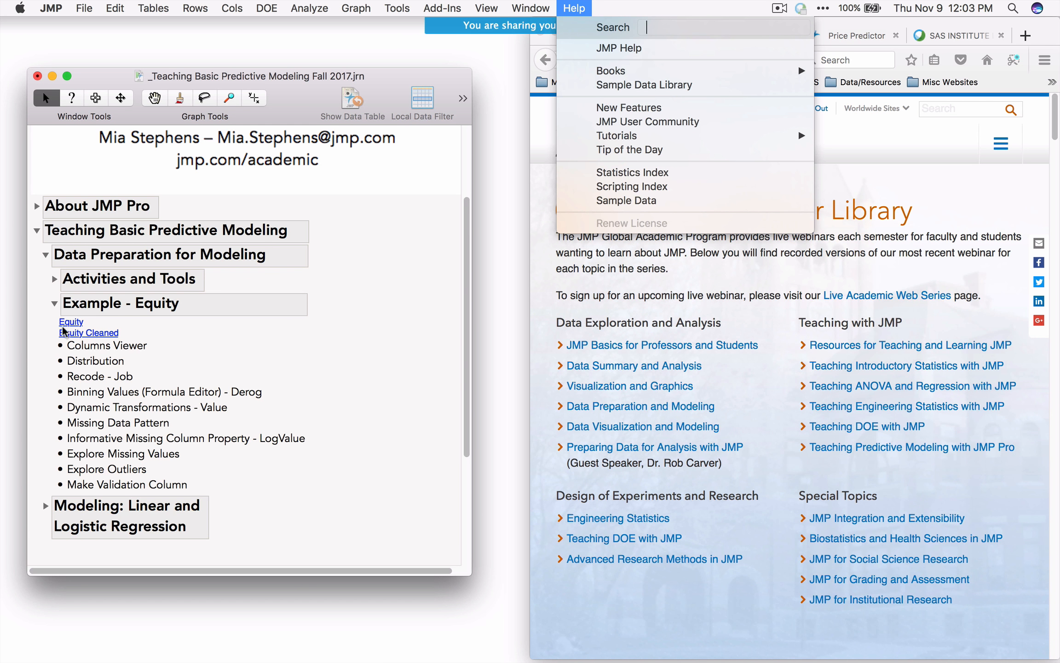
pyautogui.click(344, 366)
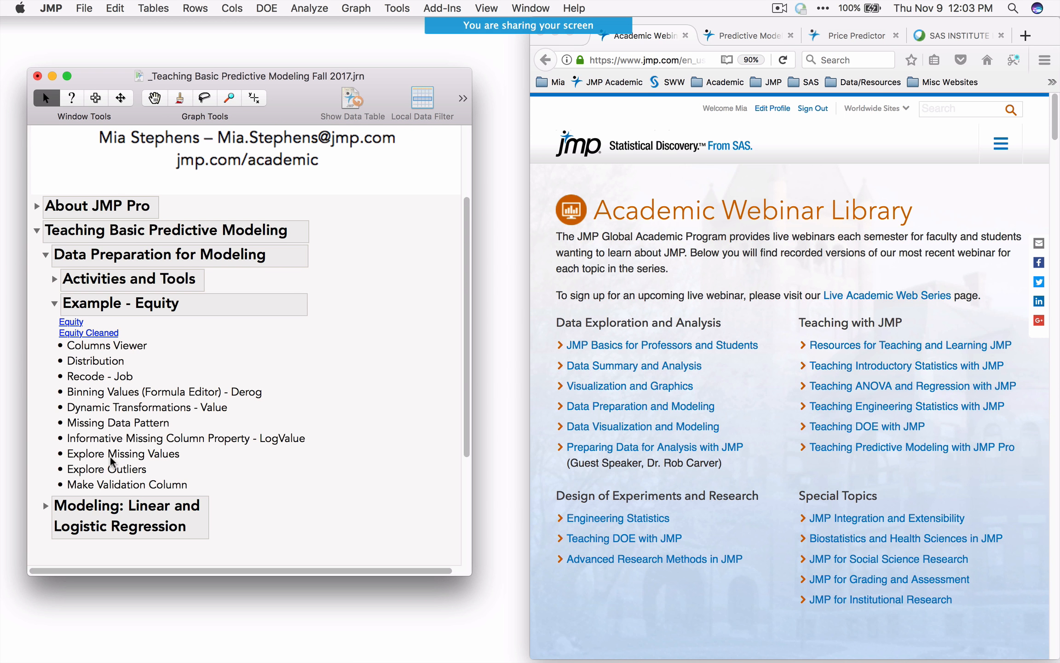
pyautogui.click(54, 303)
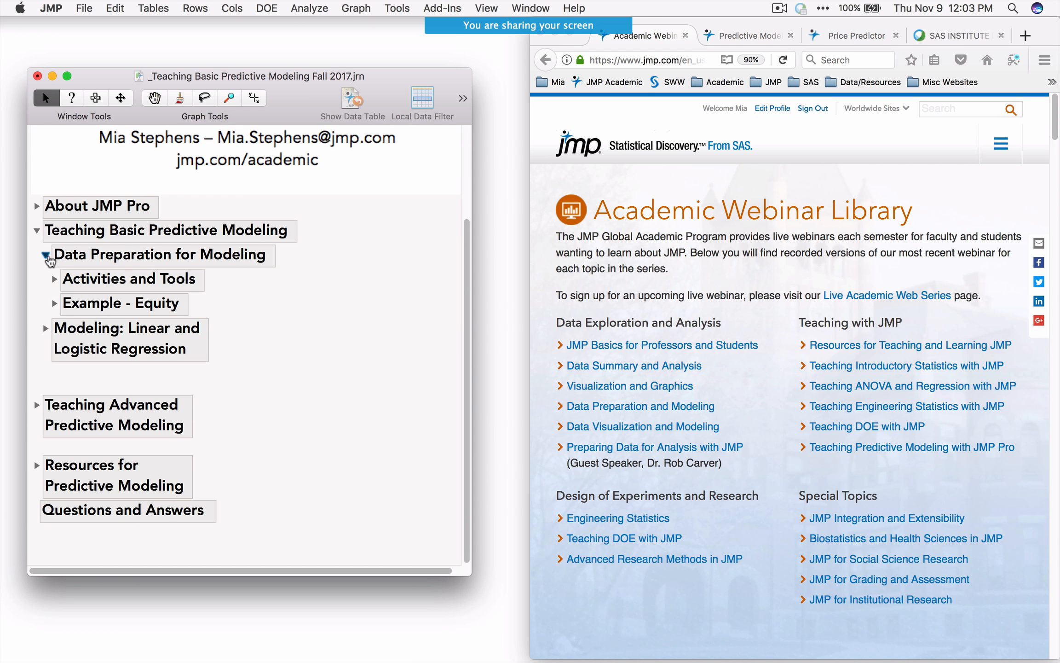
pyautogui.click(47, 255)
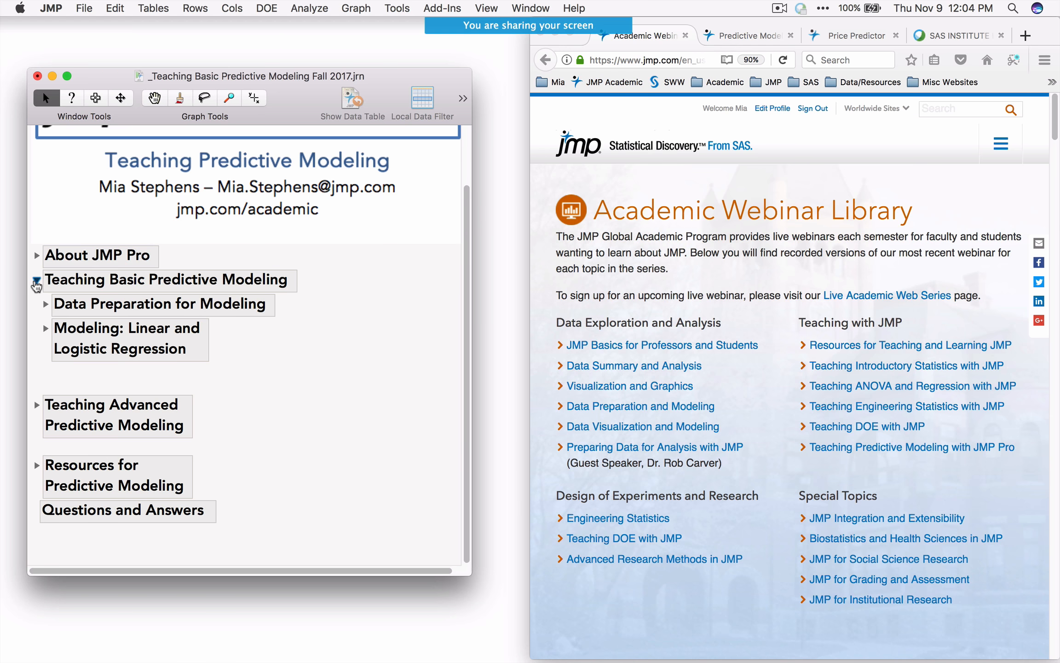
pyautogui.click(36, 282)
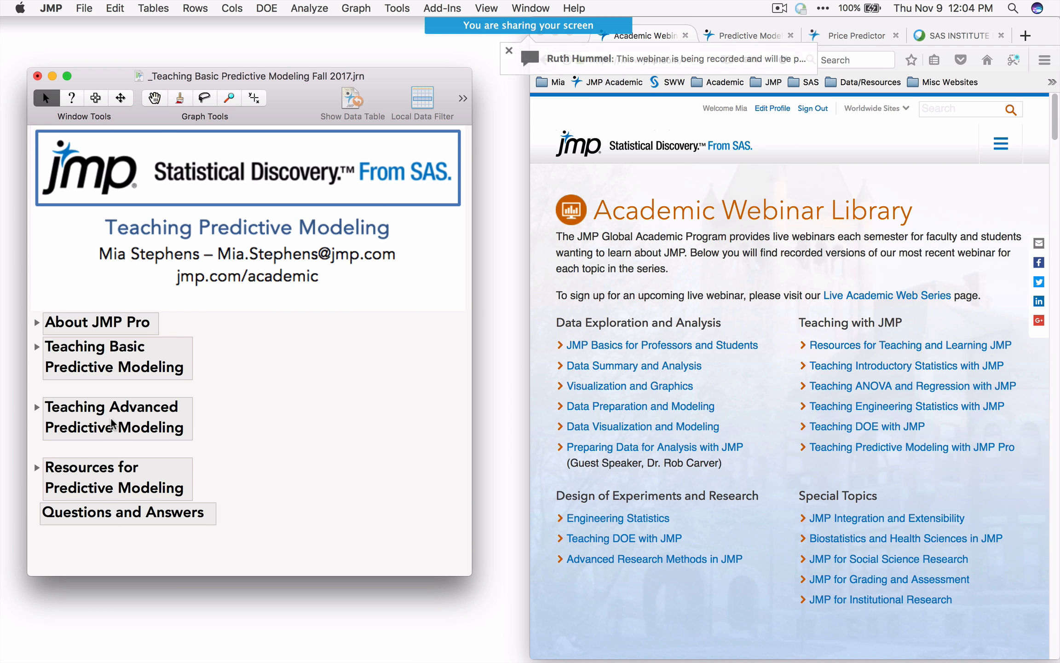
# Expand the Teaching Advanced Predictive Modeling section and review the methods listed under Recursive Partitioning
pyautogui.click(37, 408)
pyautogui.scroll(-5, 288, 399)
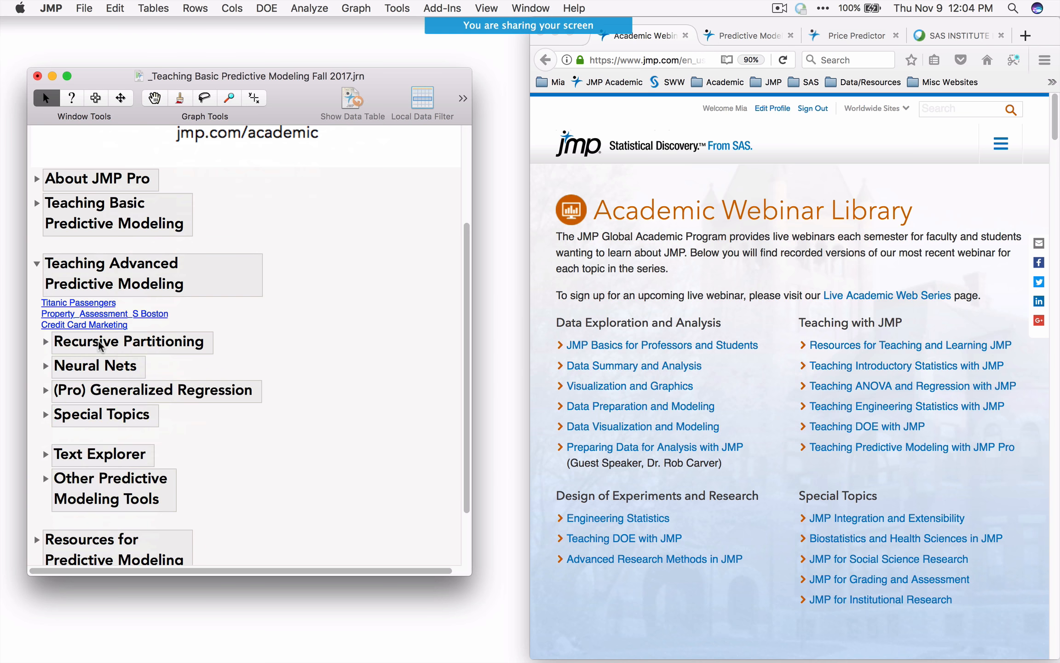
pyautogui.click(44, 342)
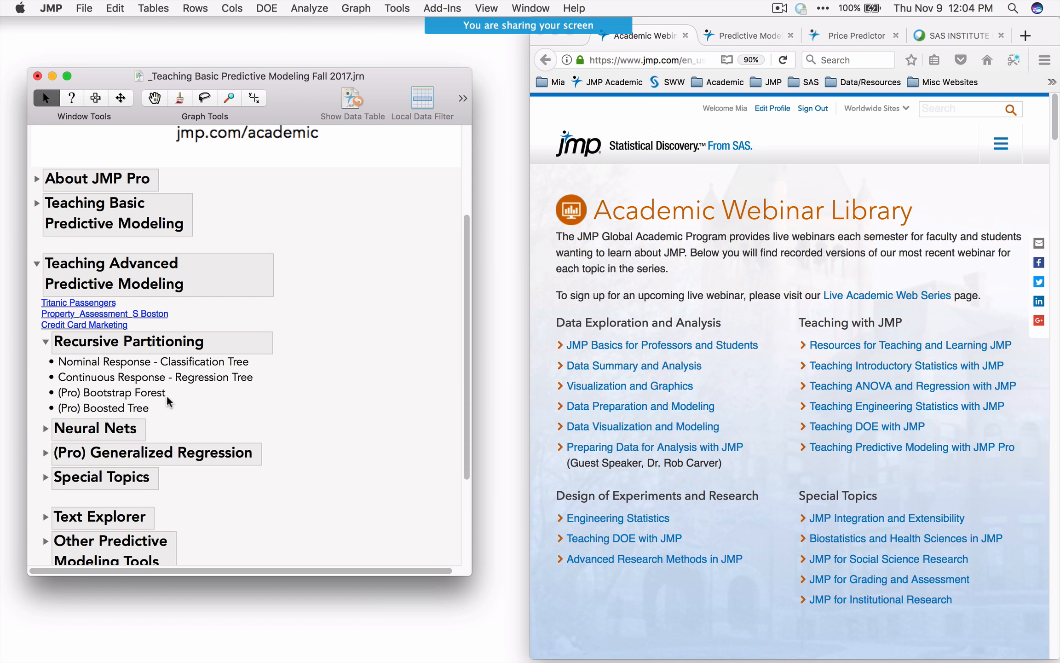
pyautogui.click(46, 342)
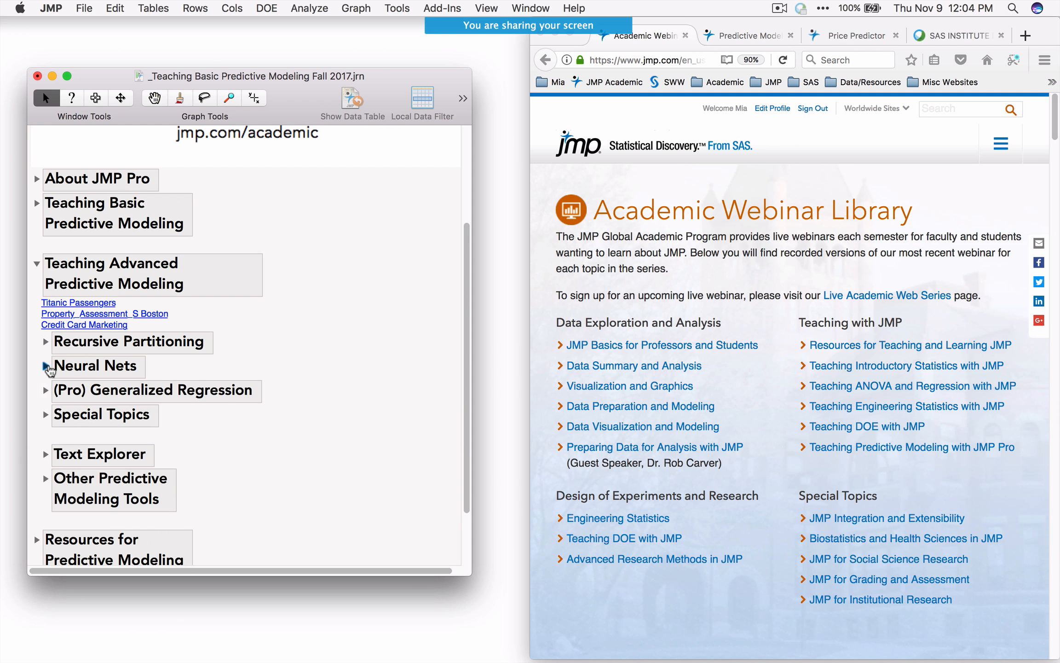
# Review the items under (Pro) Generalized Regression, Special Topics and Text Explorer, leaving each outline collapsed
pyautogui.click(46, 389)
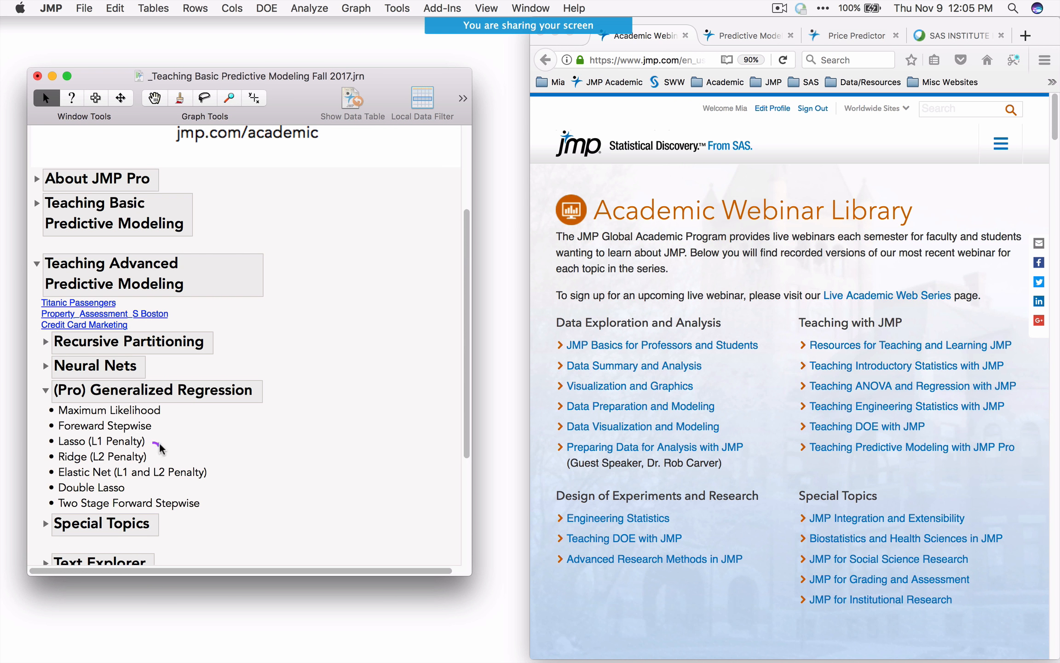
pyautogui.click(45, 390)
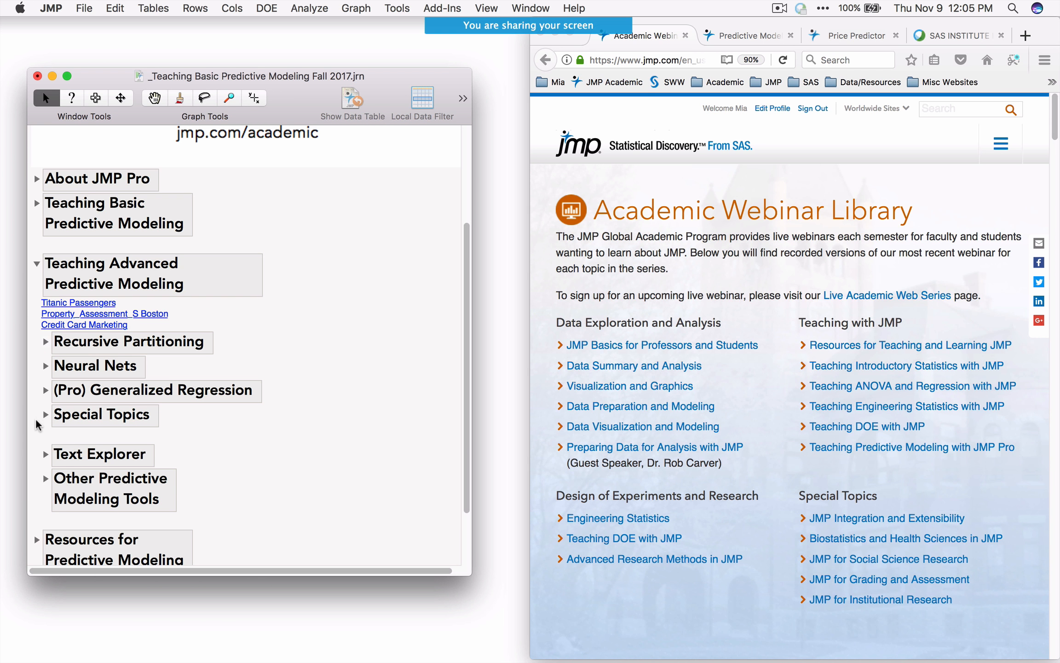
pyautogui.click(45, 415)
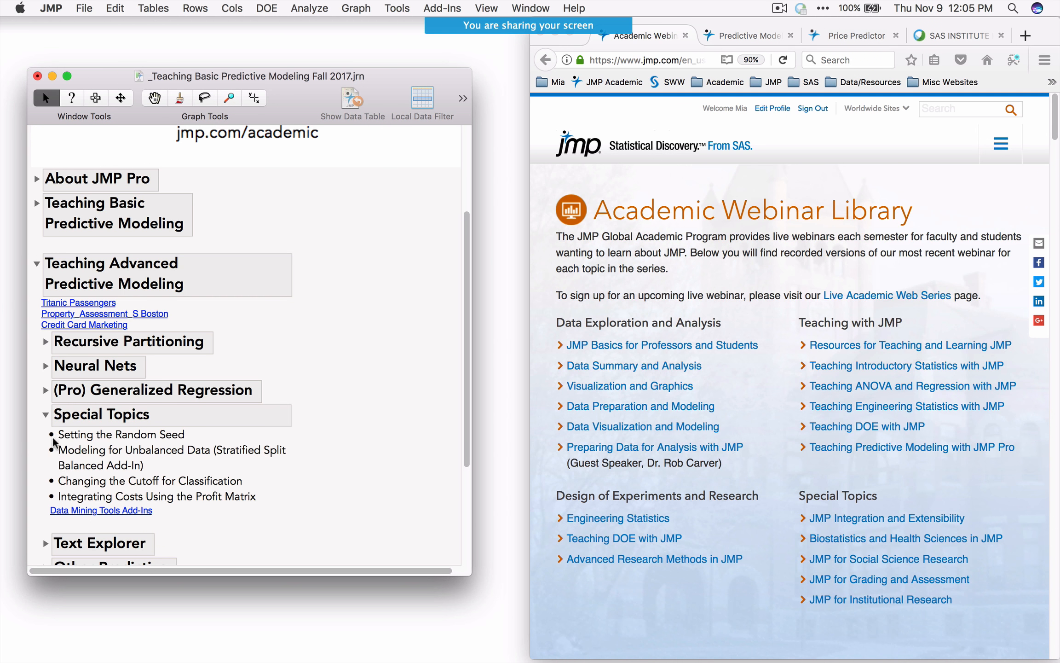
pyautogui.click(46, 415)
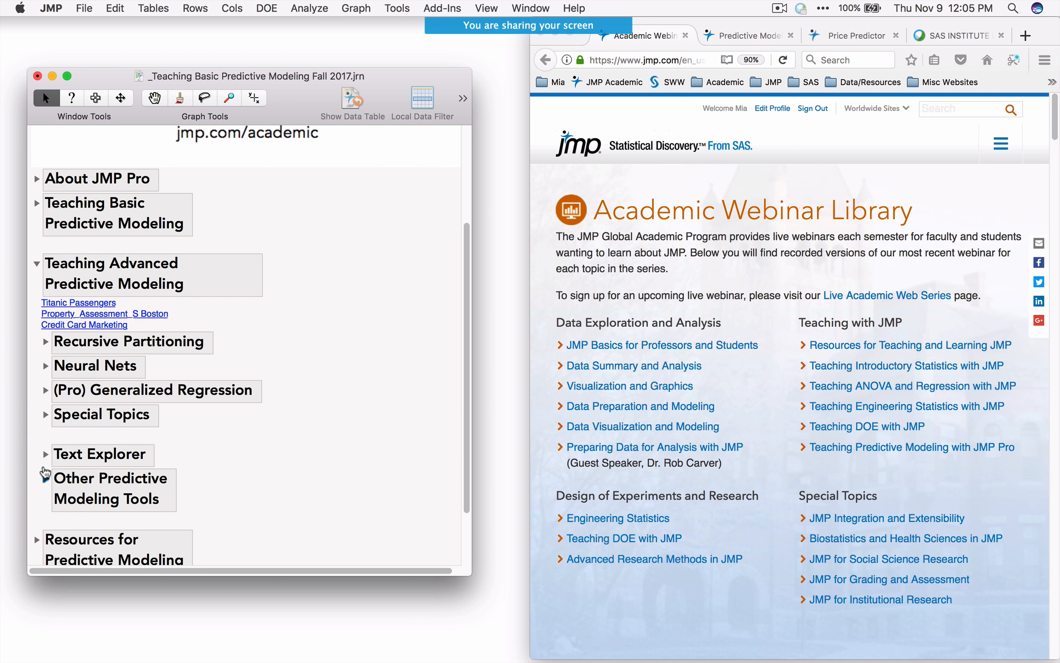
pyautogui.click(46, 455)
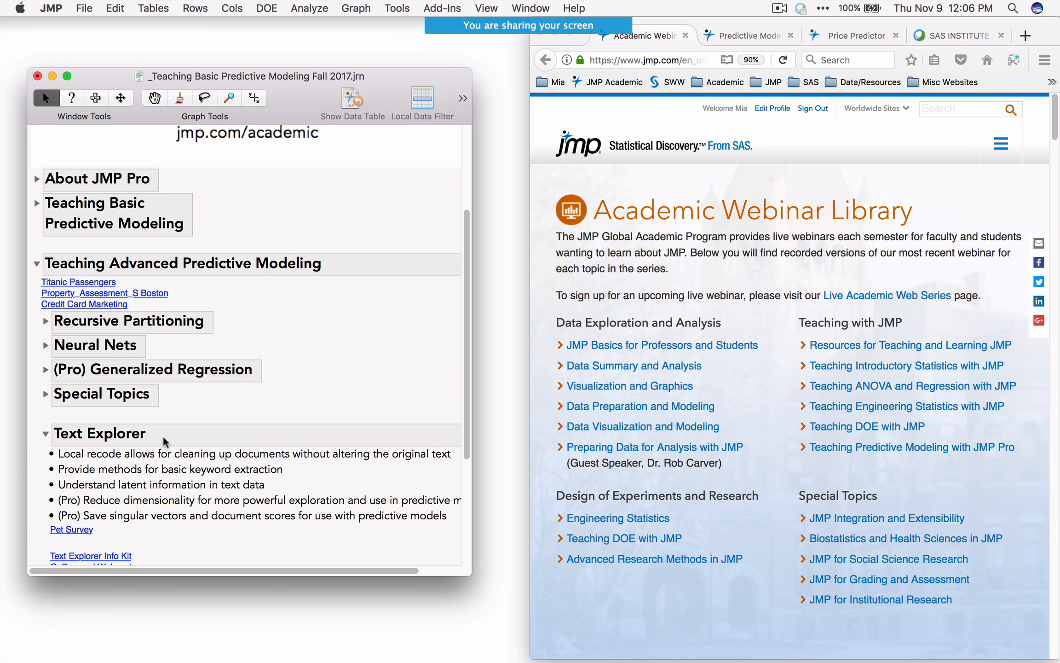
pyautogui.click(45, 434)
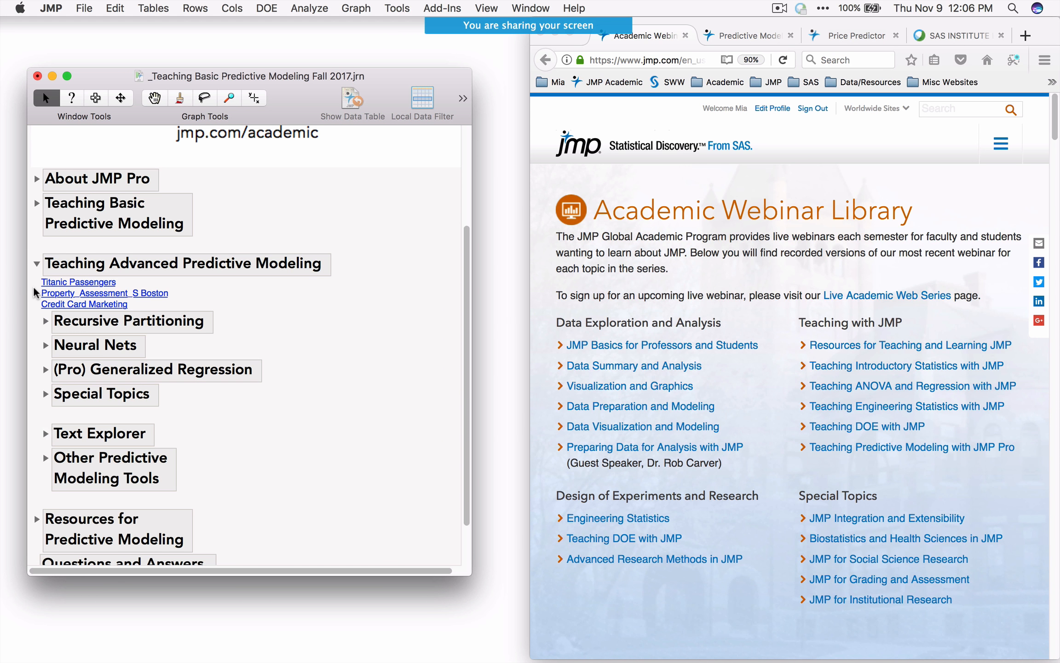
# Clear the browser window off the desktop and expand the Recursive Partitioning outline in the journal
pyautogui.moveTo(833, 20); pyautogui.dragTo(833, 101)
pyautogui.click(555, 112)
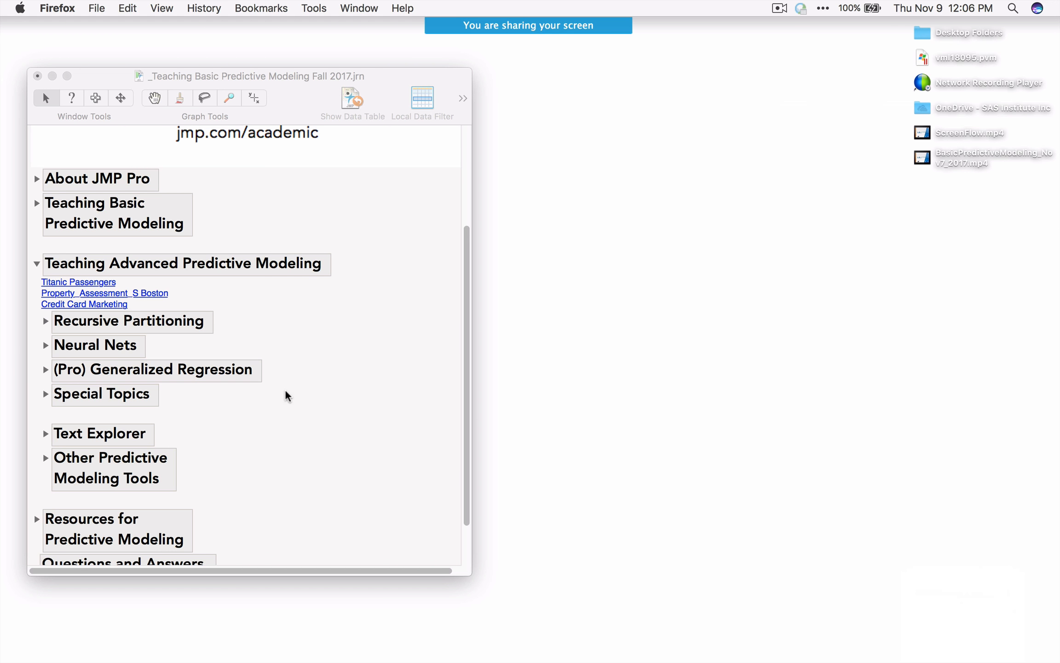
pyautogui.click(46, 323)
pyautogui.click(46, 322)
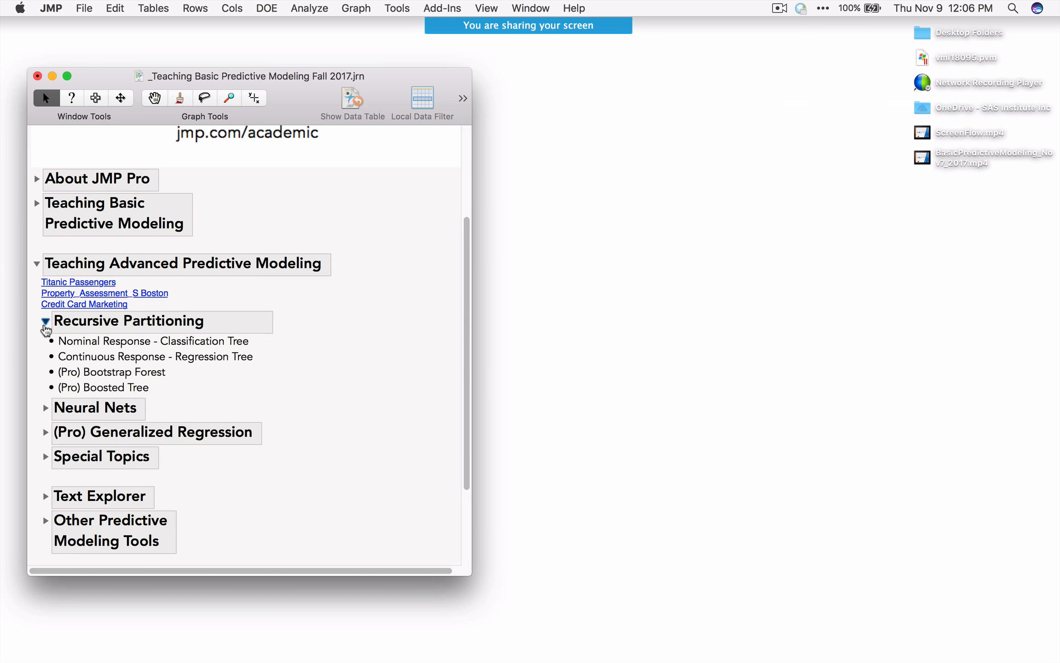
# Open the Titanic Passengers data table from the journal, and widen and select its Survived column
pyautogui.click(87, 282)
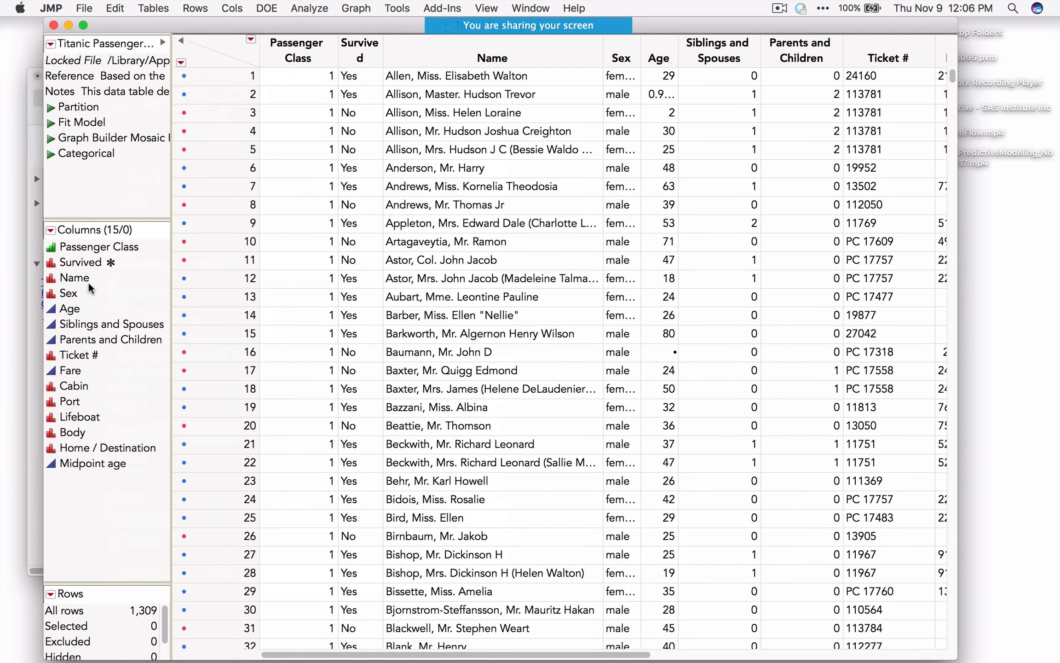
pyautogui.moveTo(384, 59); pyautogui.dragTo(413, 61)
pyautogui.click(402, 60)
pyautogui.click(367, 50)
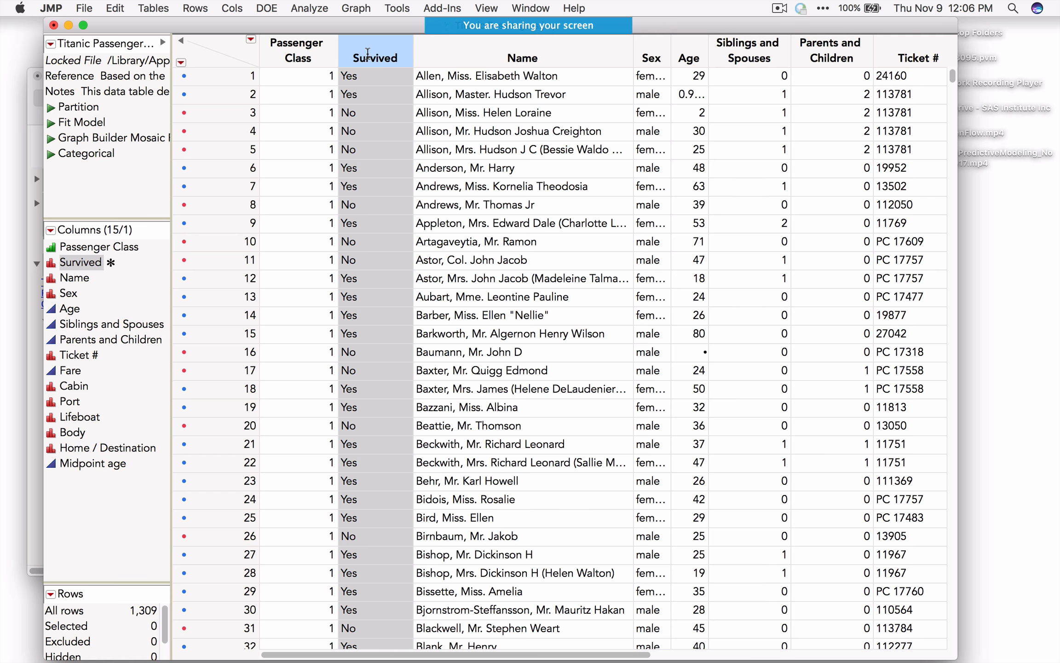
pyautogui.moveTo(361, 26); pyautogui.dragTo(382, 44)
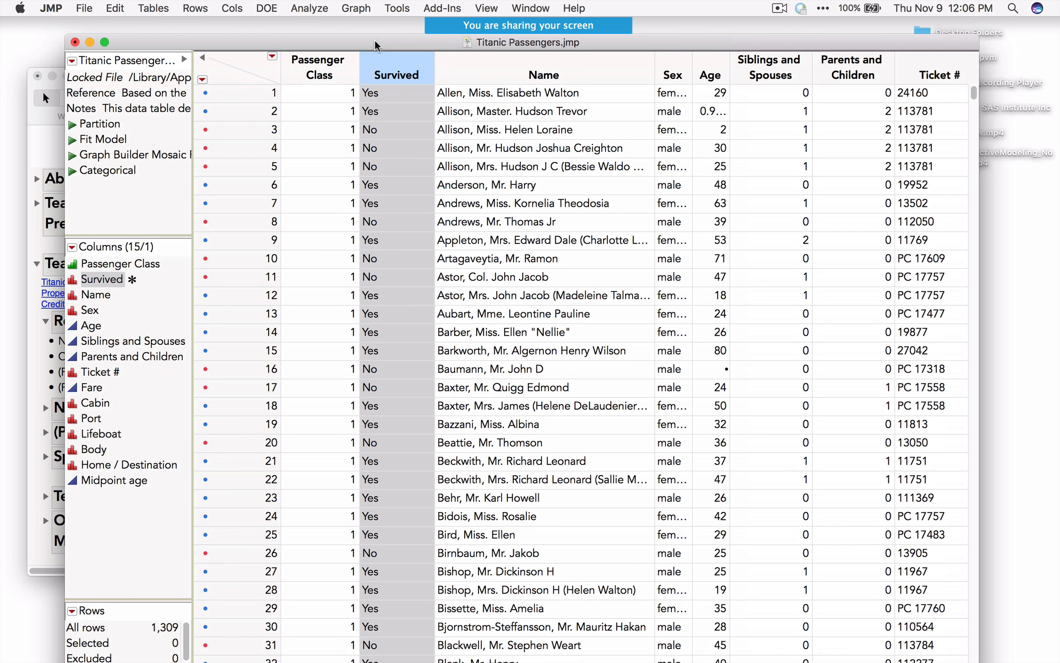
# Create distributions of Survived, Passenger Class, Sex, Age, Siblings and Spouses, and Parents and Children, and stack the report so the histograms sit side by side
pyautogui.click(317, 9)
pyautogui.click(320, 24)
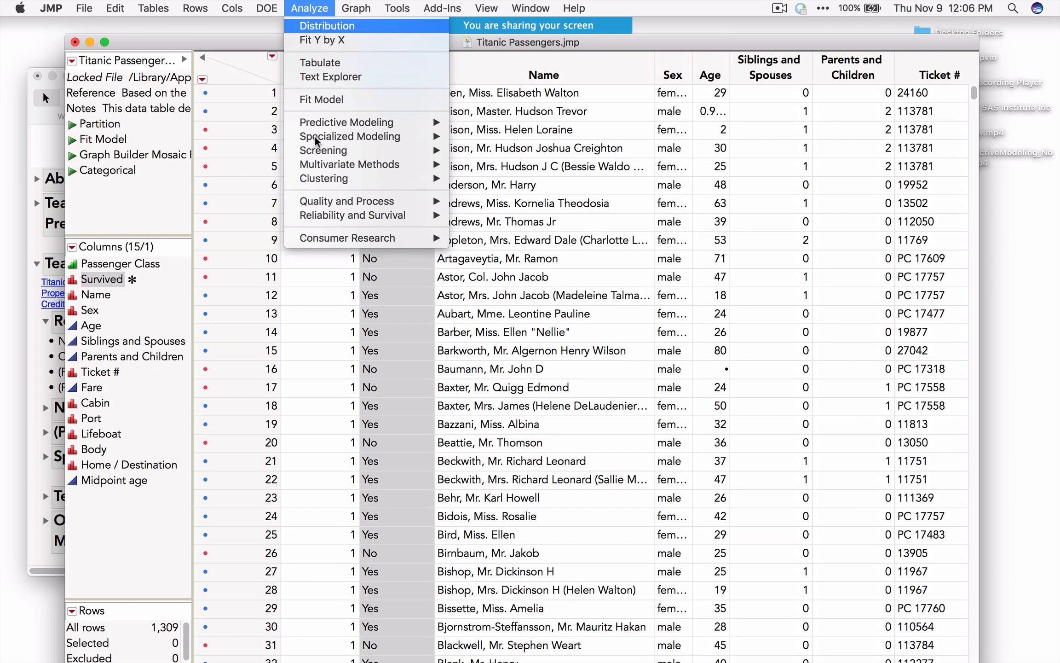
pyautogui.click(529, 166)
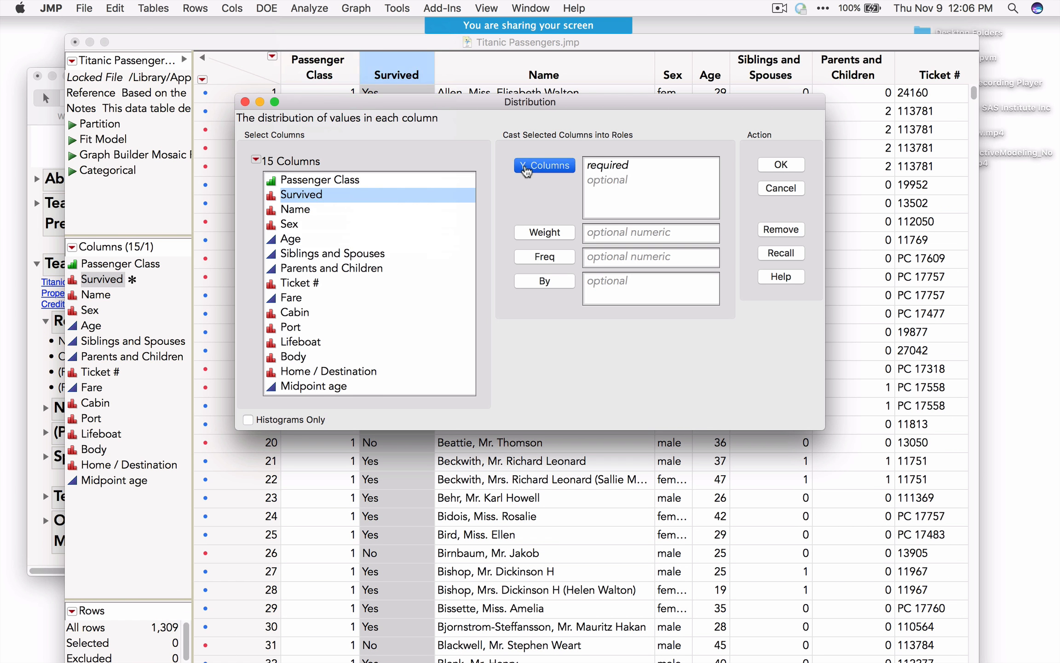
pyautogui.click(433, 181)
pyautogui.click(524, 171)
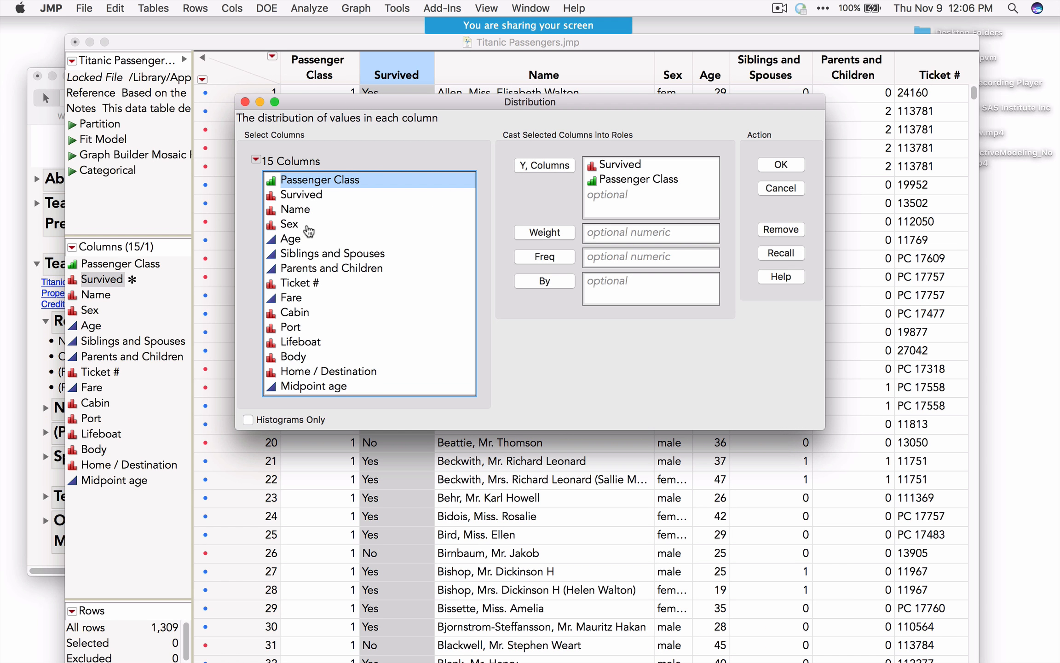
pyautogui.moveTo(306, 226); pyautogui.dragTo(315, 271)
pyautogui.click(528, 166)
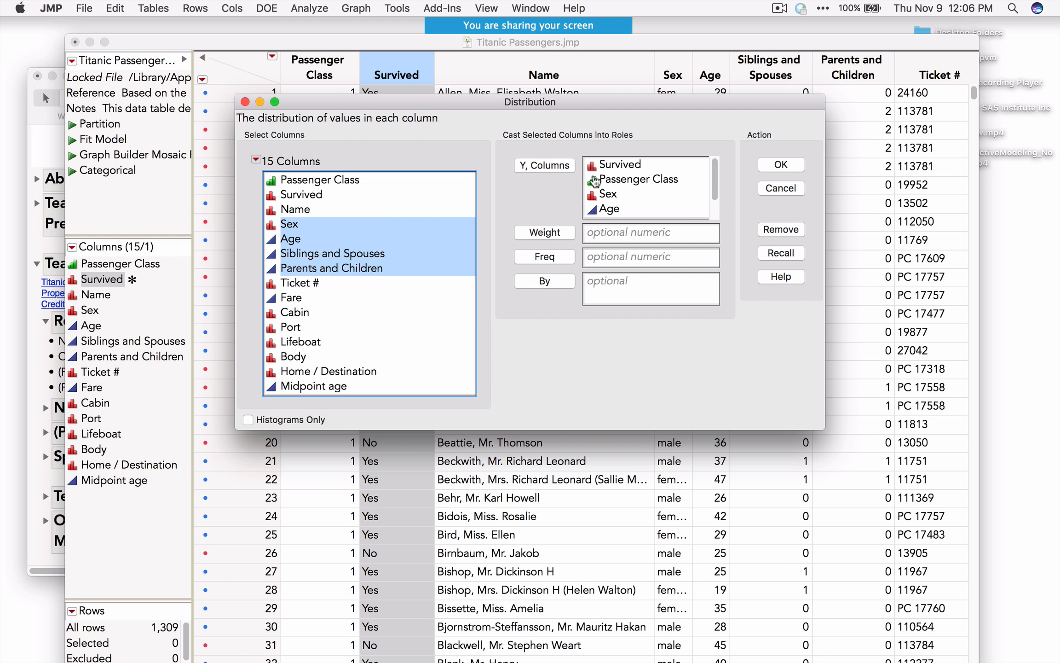
pyautogui.click(785, 164)
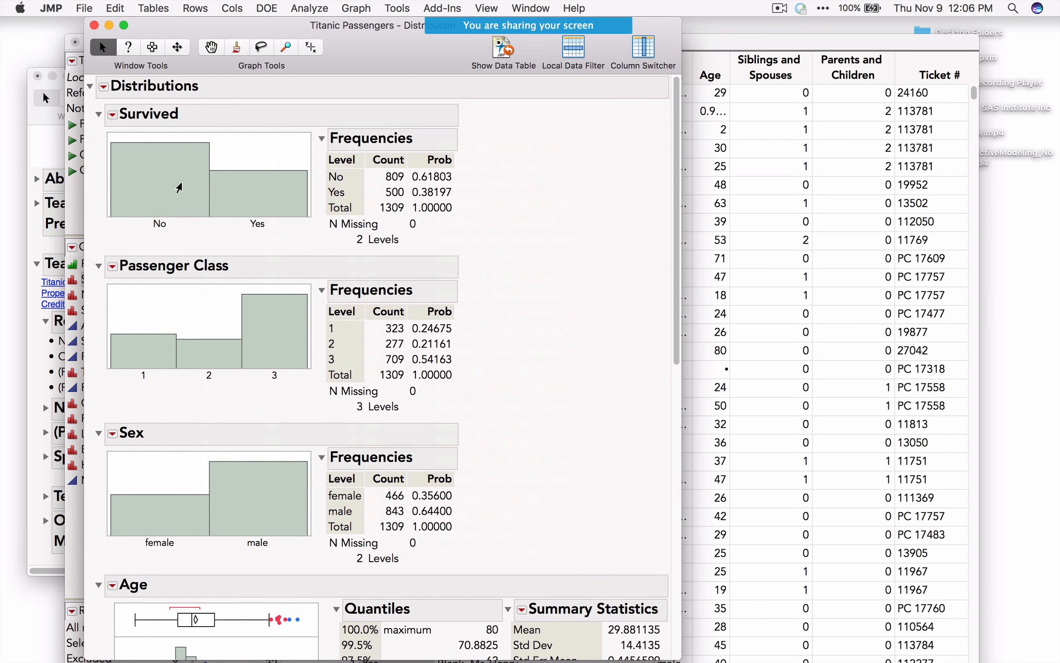
pyautogui.click(104, 86)
pyautogui.click(109, 112)
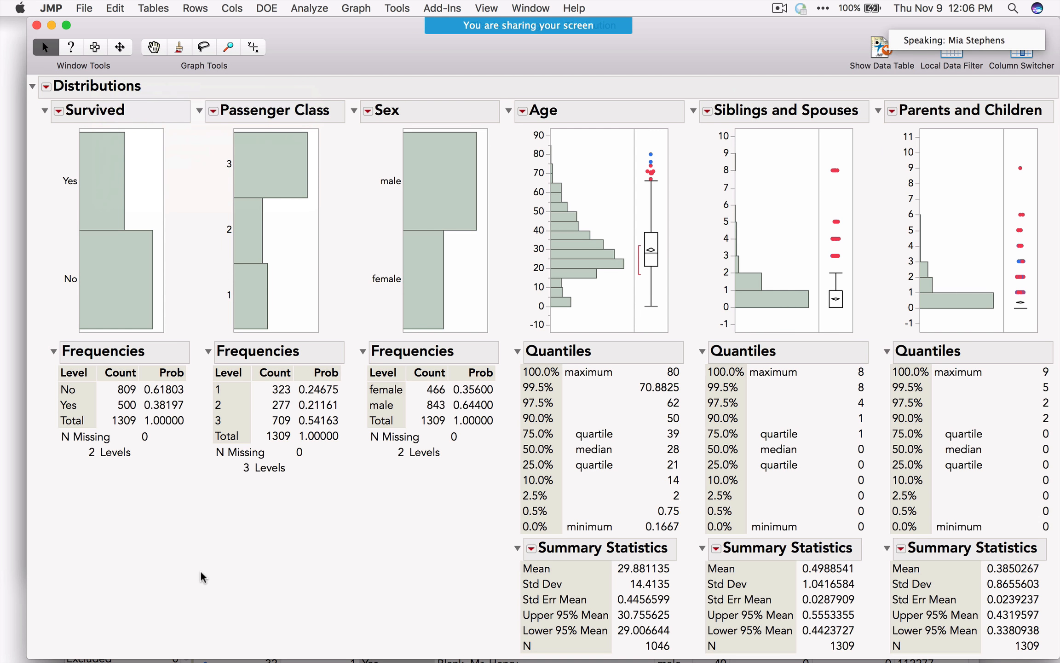
# Compare survivors with non-survivors across the distributions by highlighting the Survived Yes and No bars alternately, and close the report
pyautogui.click(96, 194)
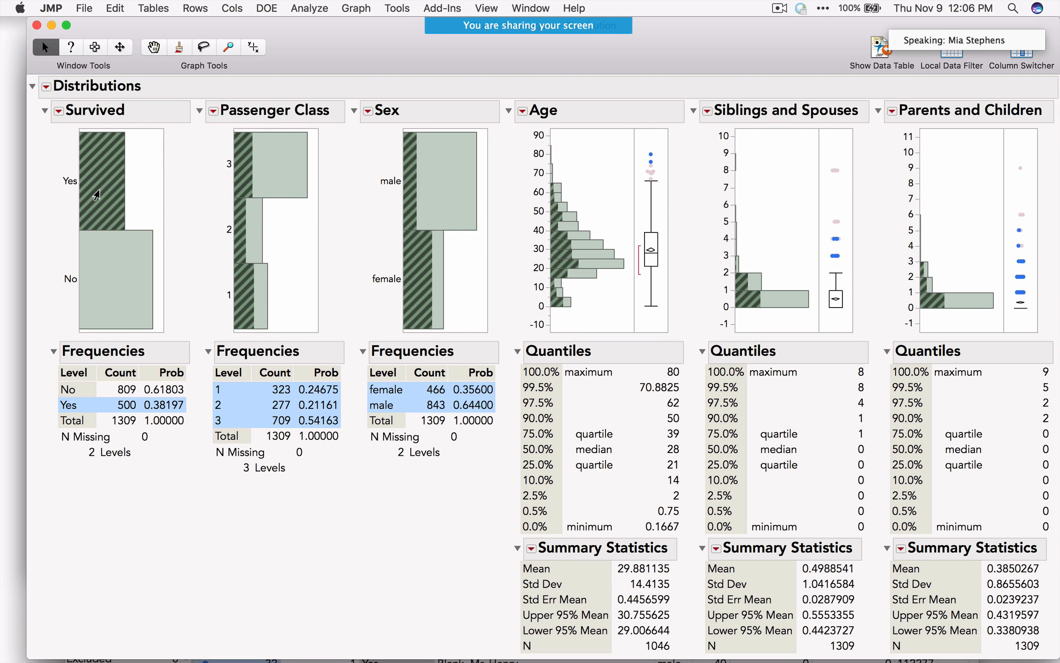
pyautogui.click(116, 269)
pyautogui.click(113, 209)
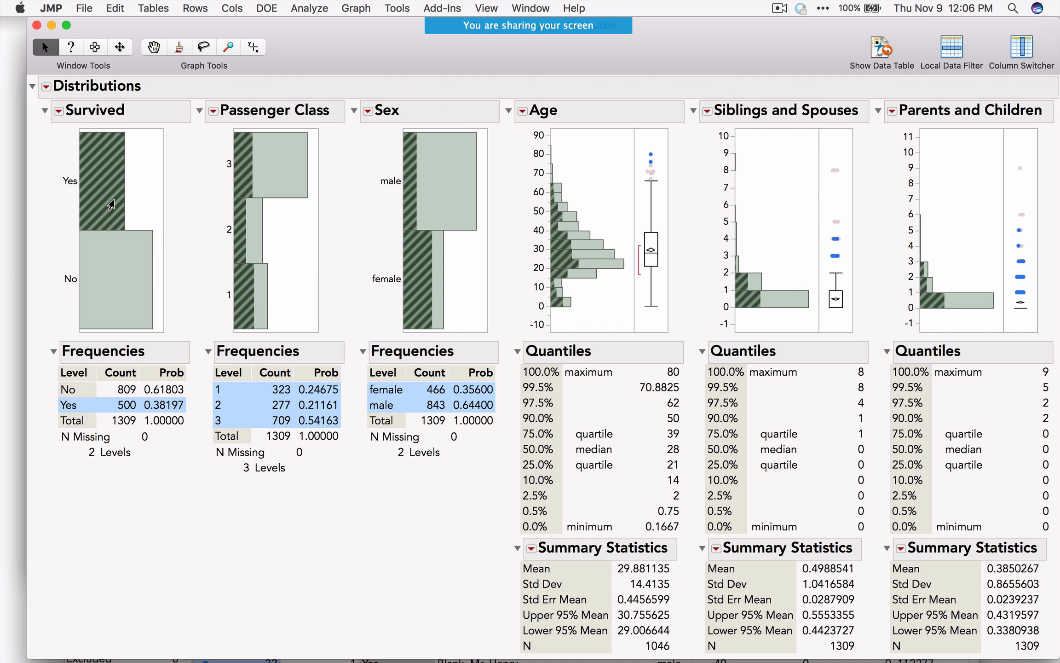
pyautogui.click(119, 281)
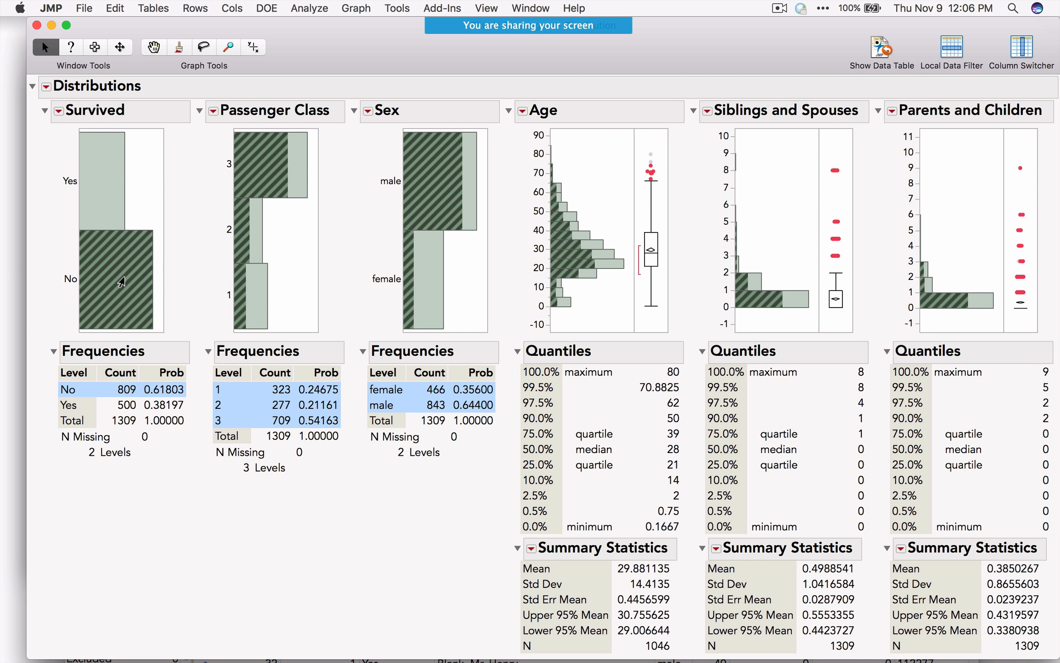
pyautogui.click(98, 174)
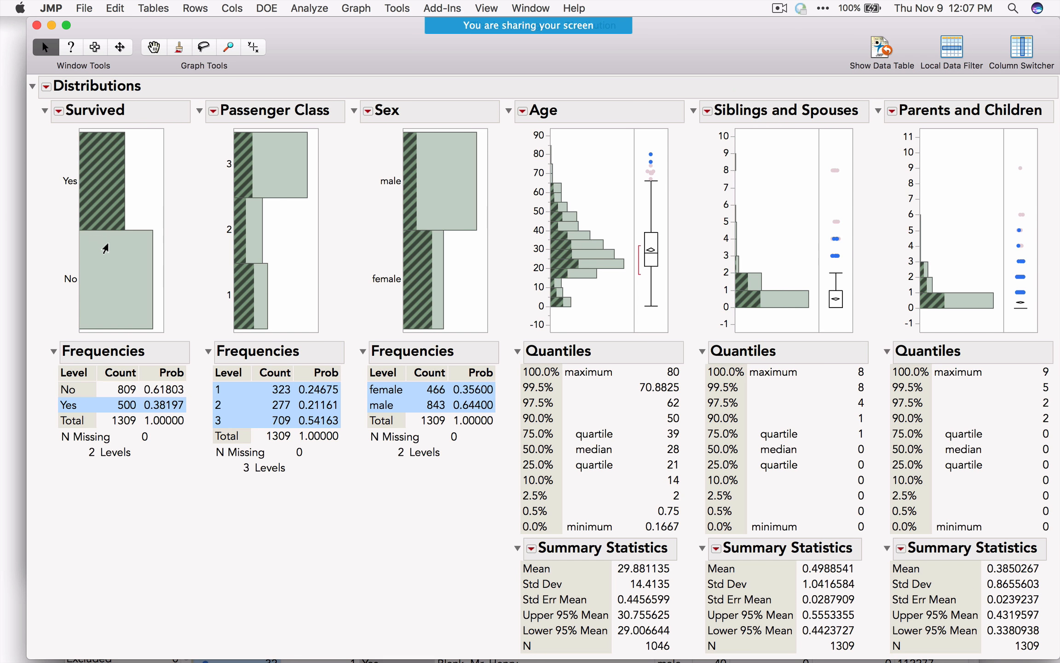
pyautogui.click(108, 278)
pyautogui.click(108, 182)
pyautogui.click(37, 25)
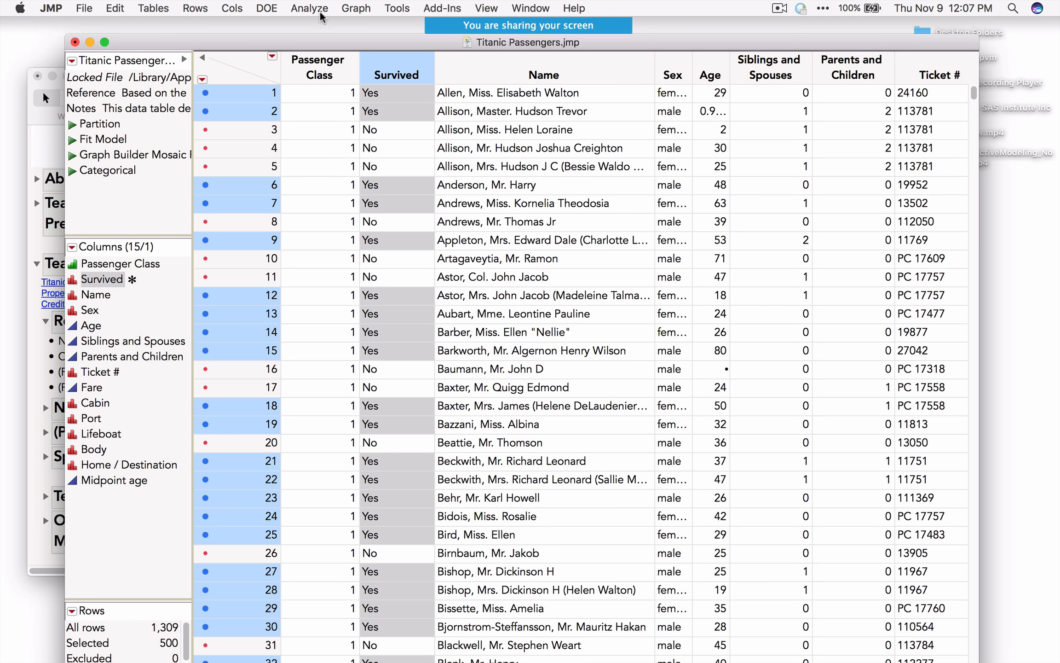
# Start a Fit Y by X analysis from the Titanic table with Survived as the Y response
pyautogui.click(312, 9)
pyautogui.click(306, 40)
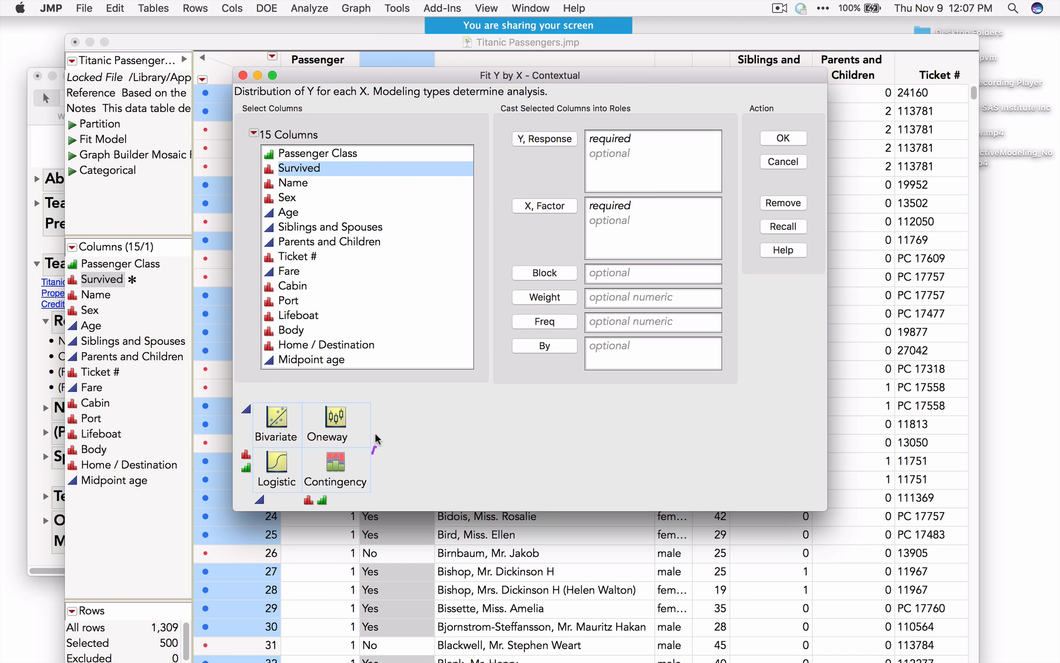
pyautogui.moveTo(271, 389)
pyautogui.mouseDown()
pyautogui.moveTo(235, 426)
pyautogui.moveTo(234, 492)
pyautogui.moveTo(299, 513)
pyautogui.moveTo(371, 493)
pyautogui.moveTo(385, 428)
pyautogui.mouseUp()
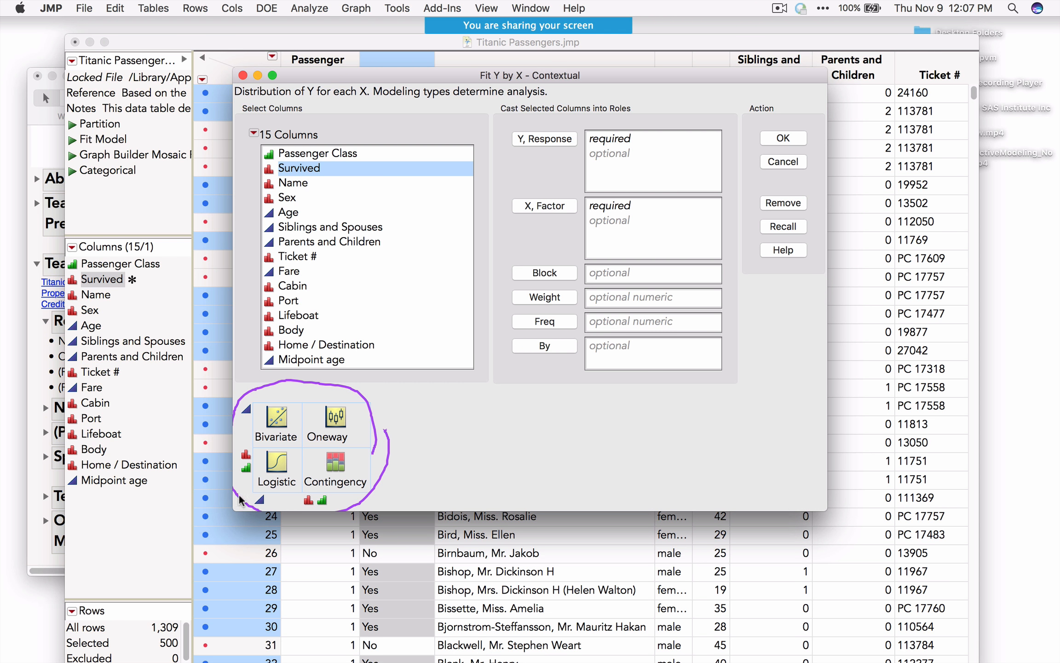
pyautogui.click(527, 140)
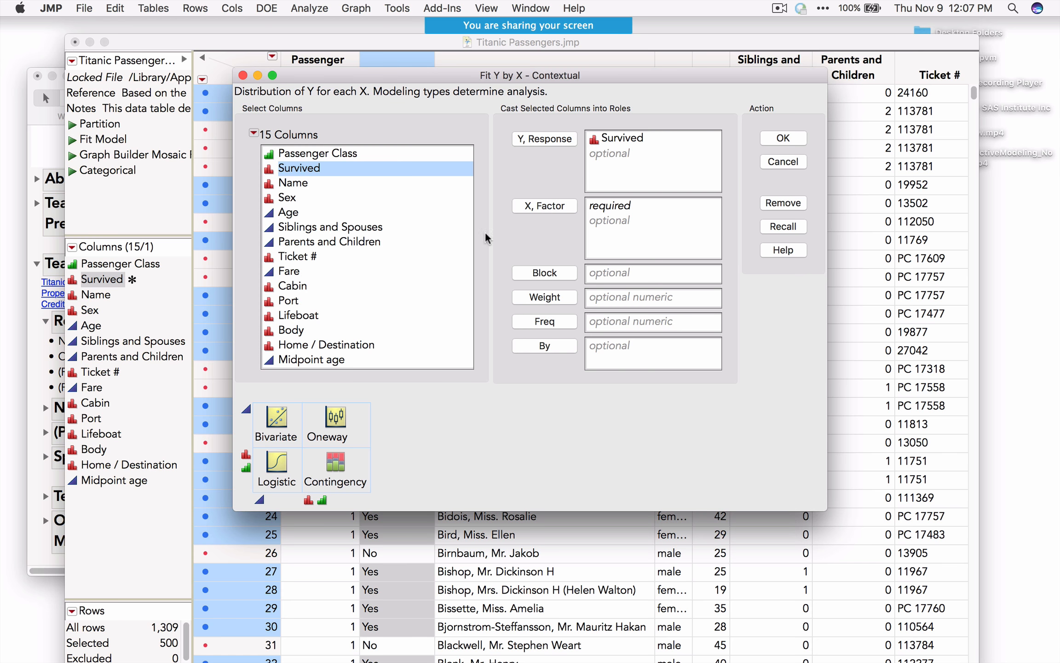
pyautogui.moveTo(241, 497)
pyautogui.mouseDown()
pyautogui.moveTo(368, 508)
pyautogui.moveTo(389, 456)
pyautogui.moveTo(310, 438)
pyautogui.moveTo(252, 442)
pyautogui.moveTo(241, 499)
pyautogui.mouseUp()
# Assign Passenger Class, Sex, Age, Siblings and Spouses, and Parents and Children as the X factors
pyautogui.click(352, 154)
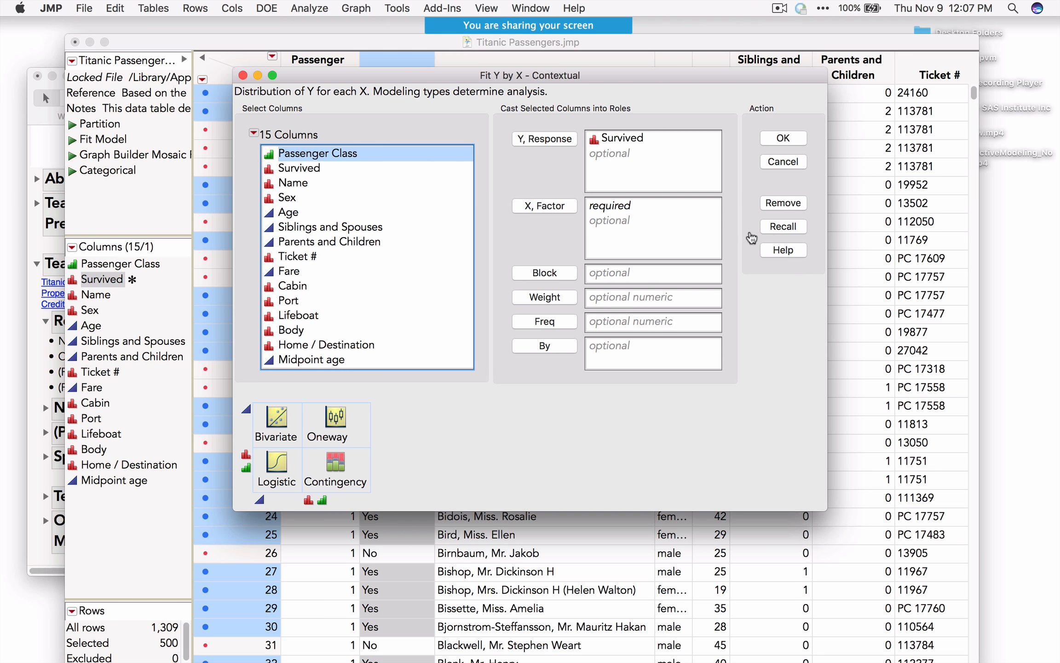
pyautogui.click(543, 209)
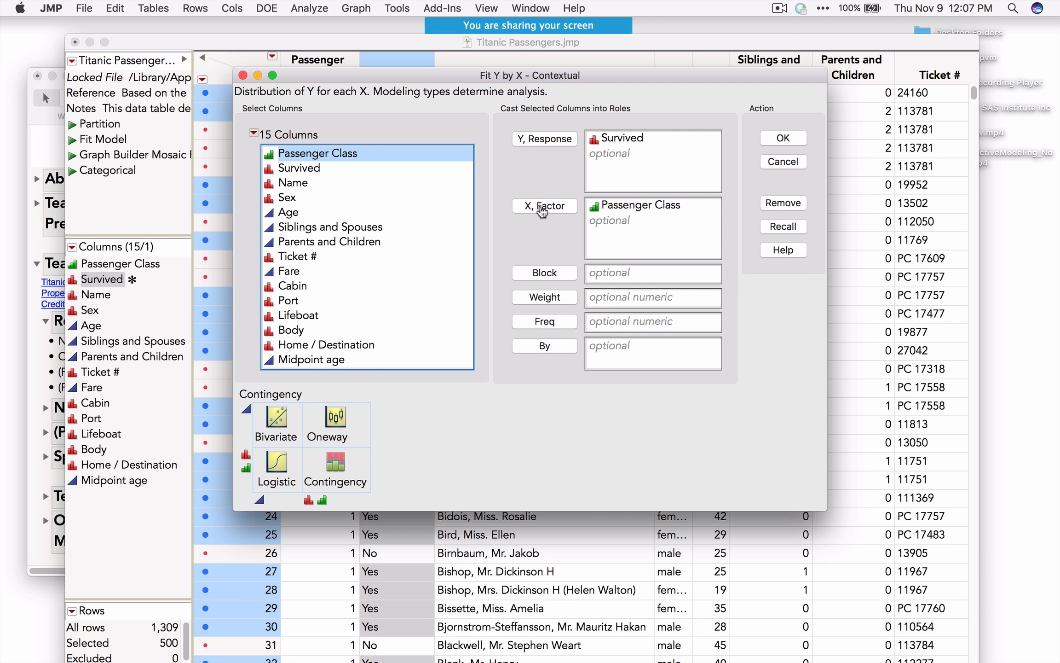
pyautogui.click(361, 199)
pyautogui.click(544, 211)
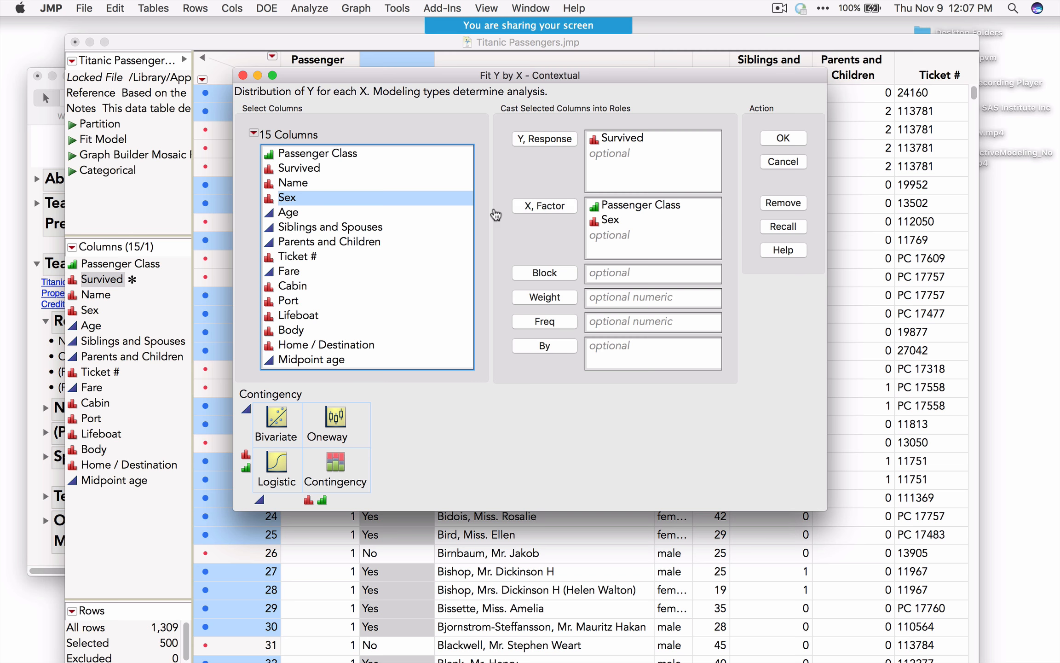
pyautogui.click(388, 218)
pyautogui.click(540, 209)
pyautogui.moveTo(399, 230); pyautogui.dragTo(397, 244)
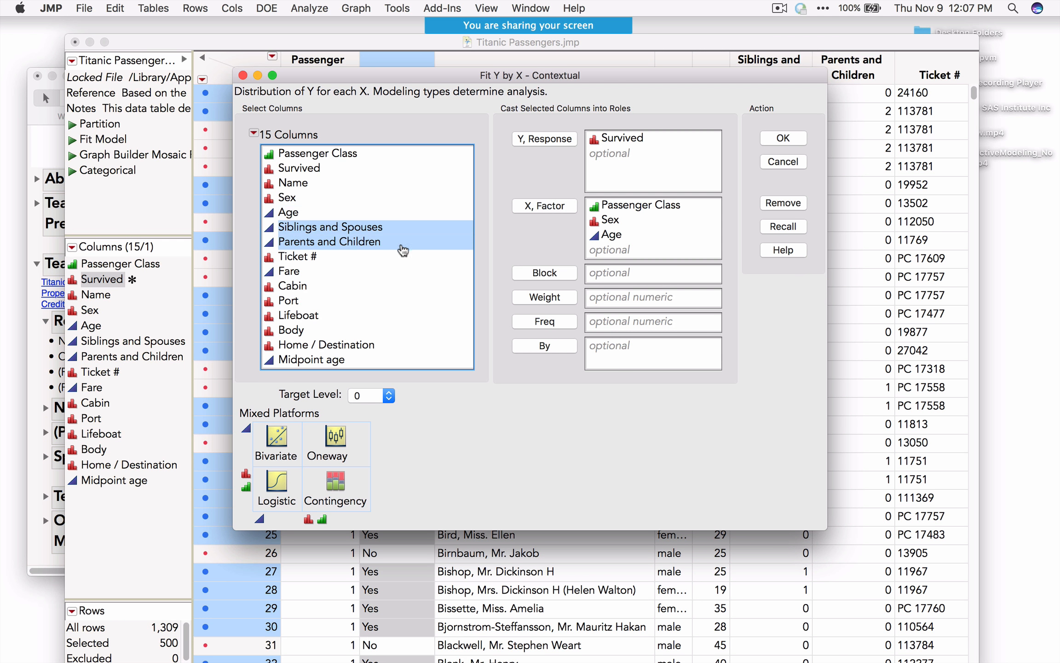
pyautogui.click(524, 212)
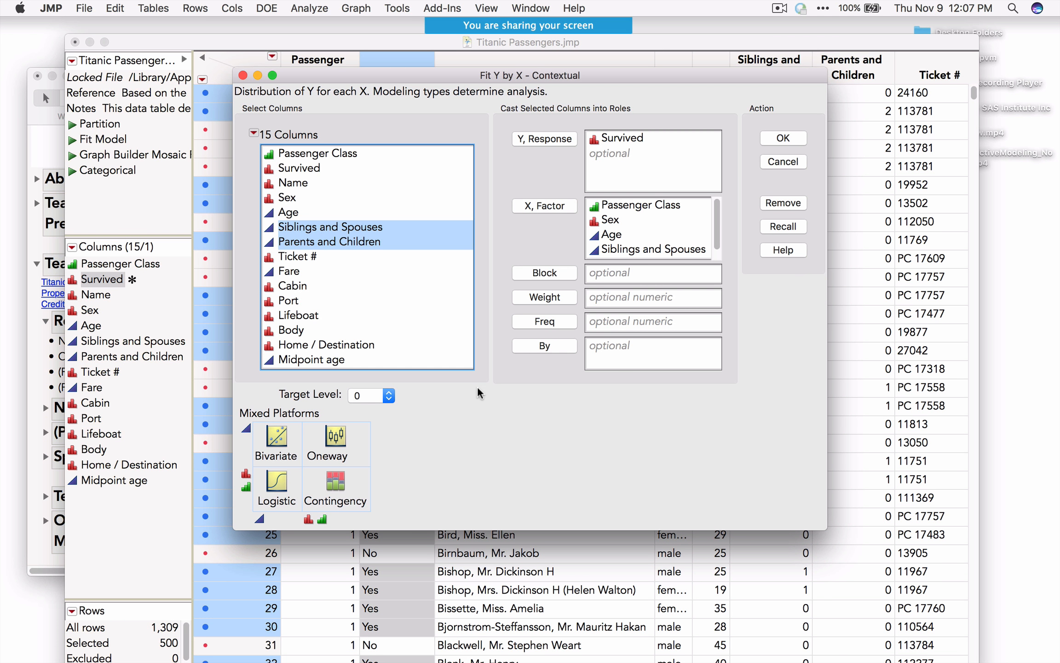
# Set the target level of the Fit Y by X analysis to 1 and run it
pyautogui.moveTo(269, 400); pyautogui.dragTo(352, 413)
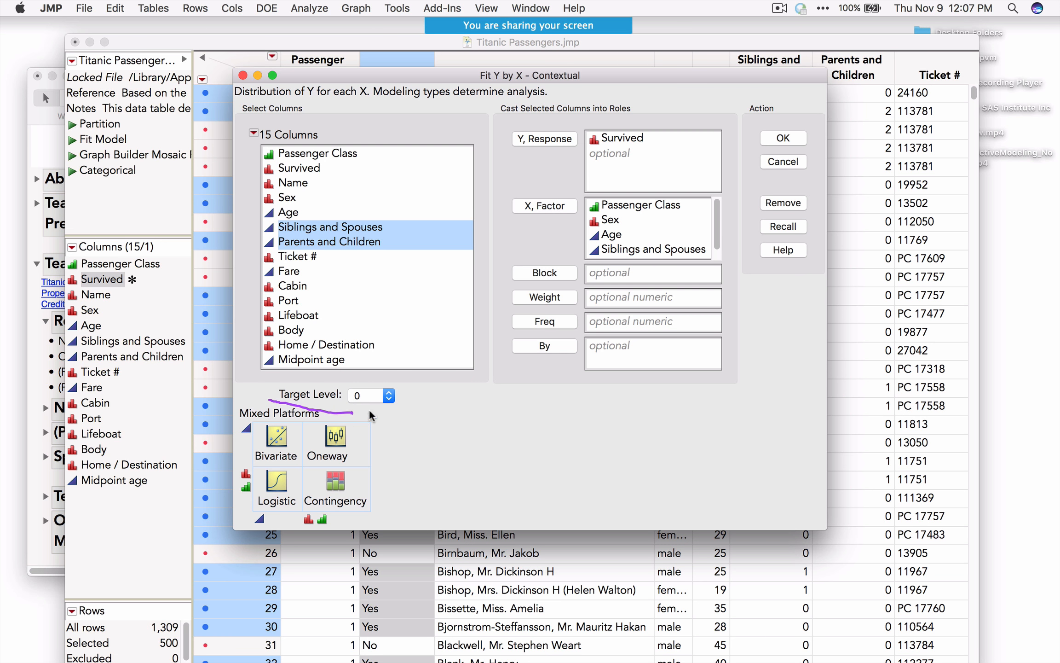
pyautogui.moveTo(408, 377)
pyautogui.mouseDown()
pyautogui.moveTo(290, 379)
pyautogui.moveTo(271, 395)
pyautogui.mouseUp()
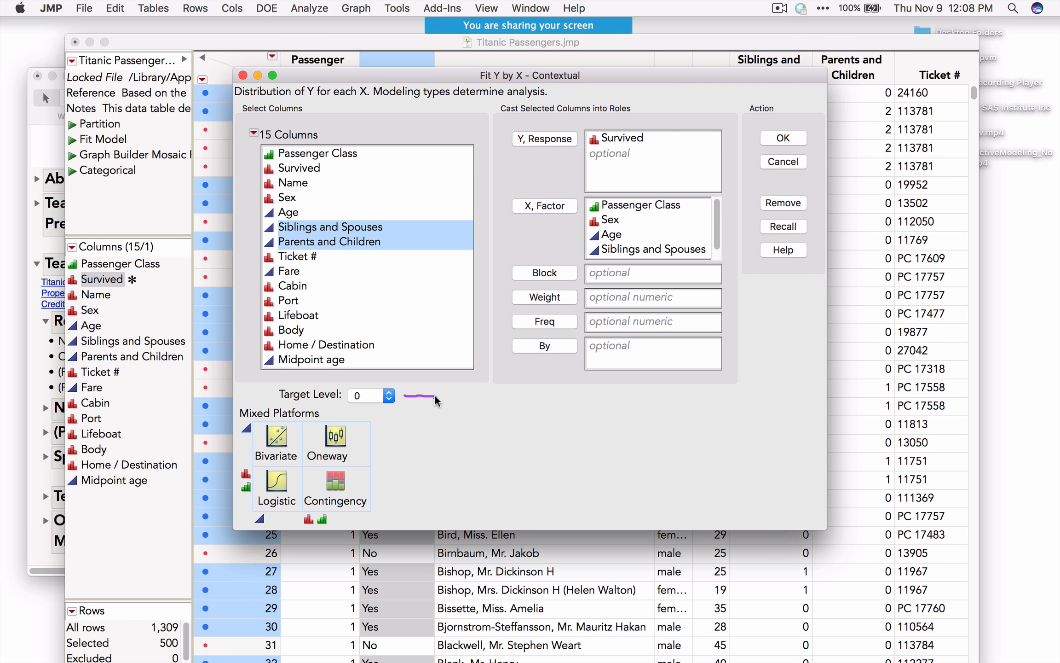
pyautogui.click(389, 395)
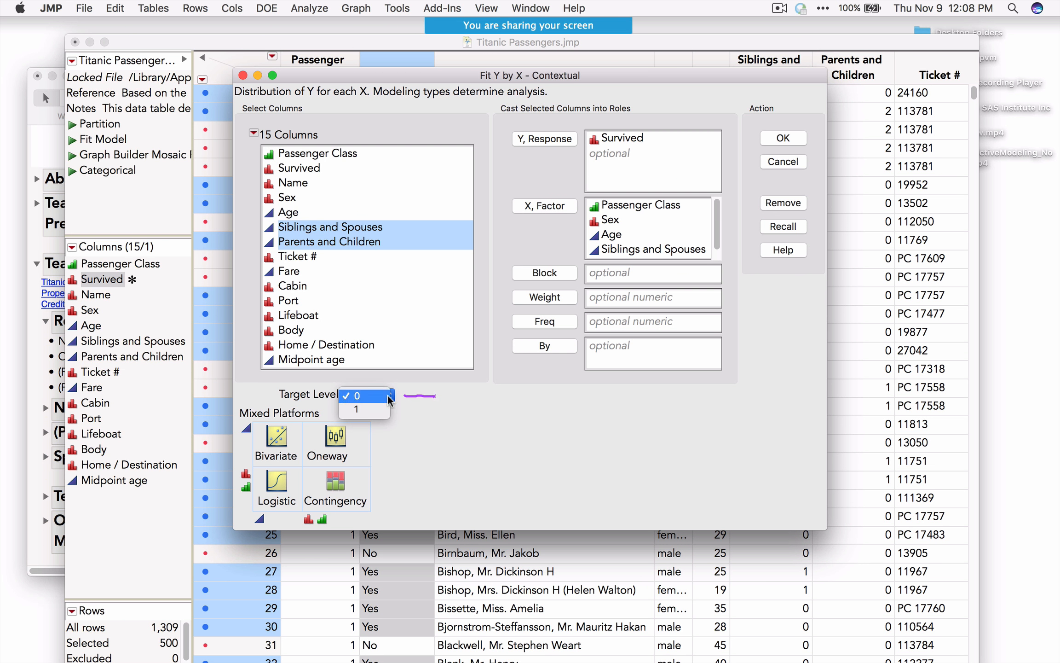
pyautogui.click(365, 409)
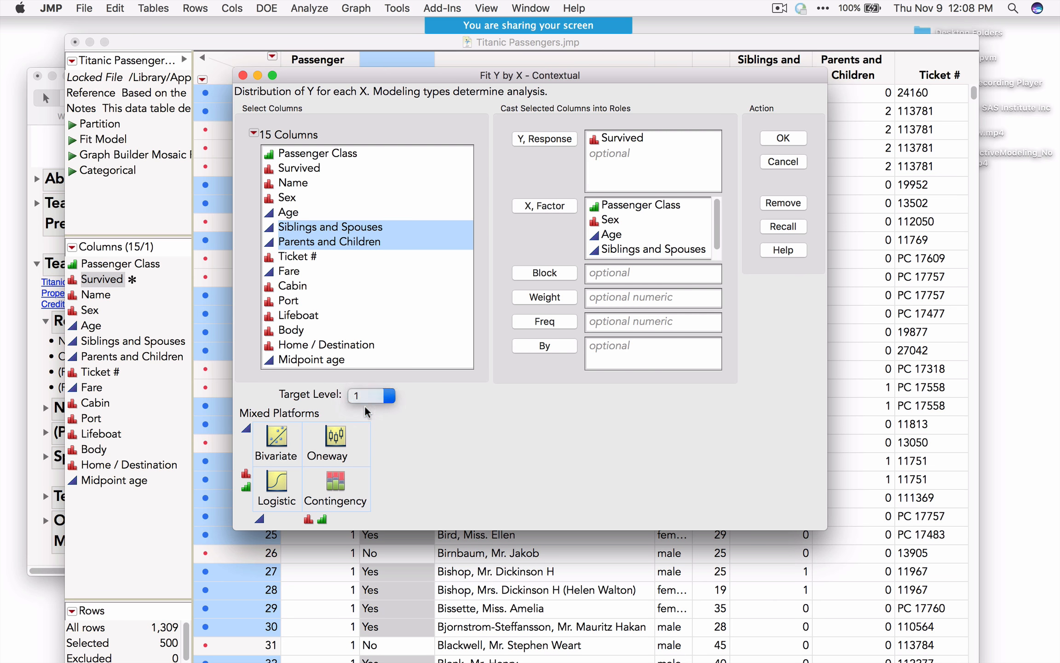
pyautogui.click(783, 138)
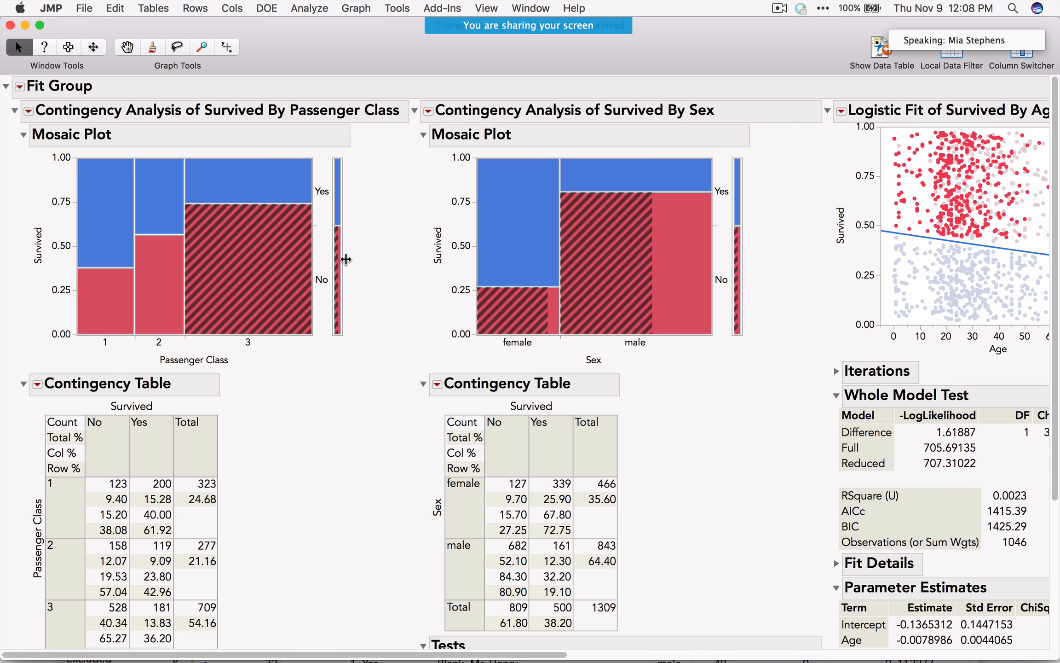
# Widen the overall Survived bar beside the Passenger Class mosaic plot and inspect the frequencies of its No and Yes portions and the class cells
pyautogui.moveTo(344, 260); pyautogui.dragTo(366, 266)
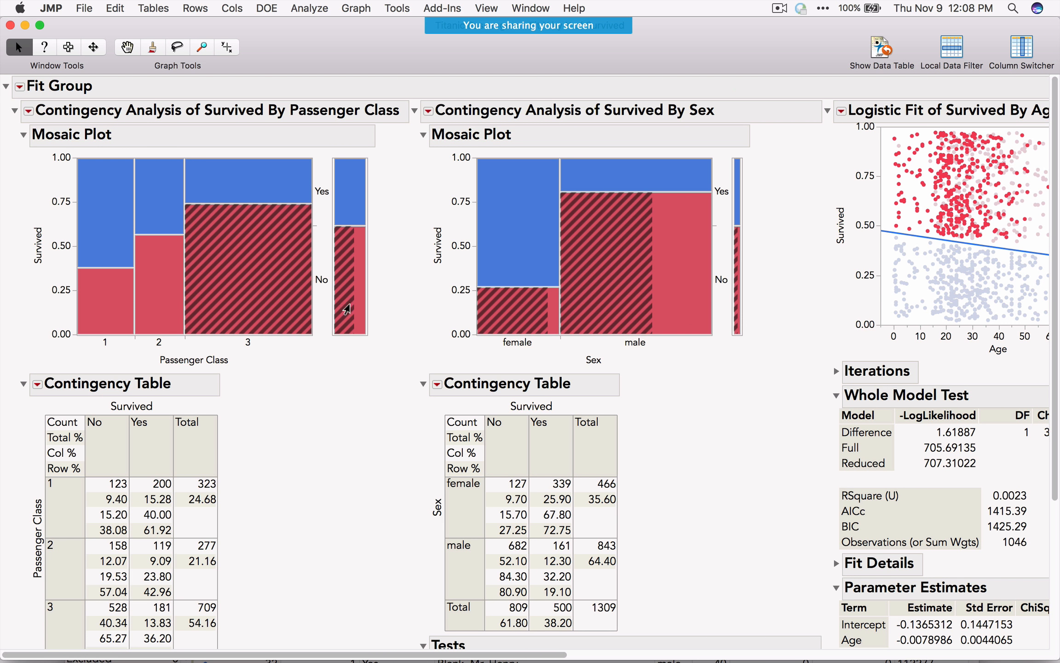
pyautogui.moveTo(345, 304)
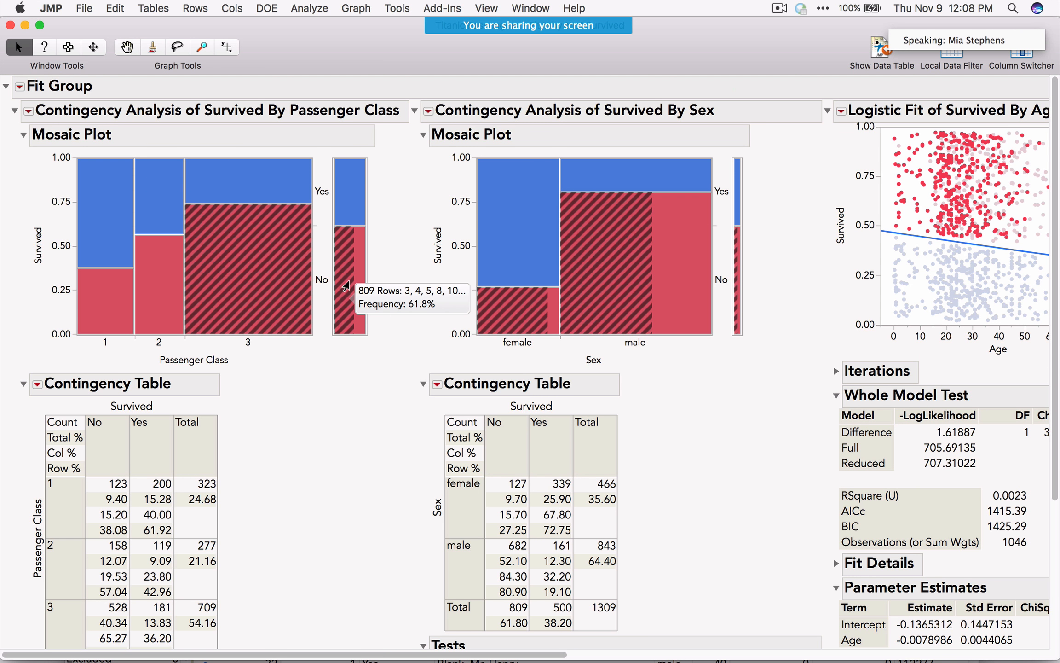
pyautogui.moveTo(349, 191)
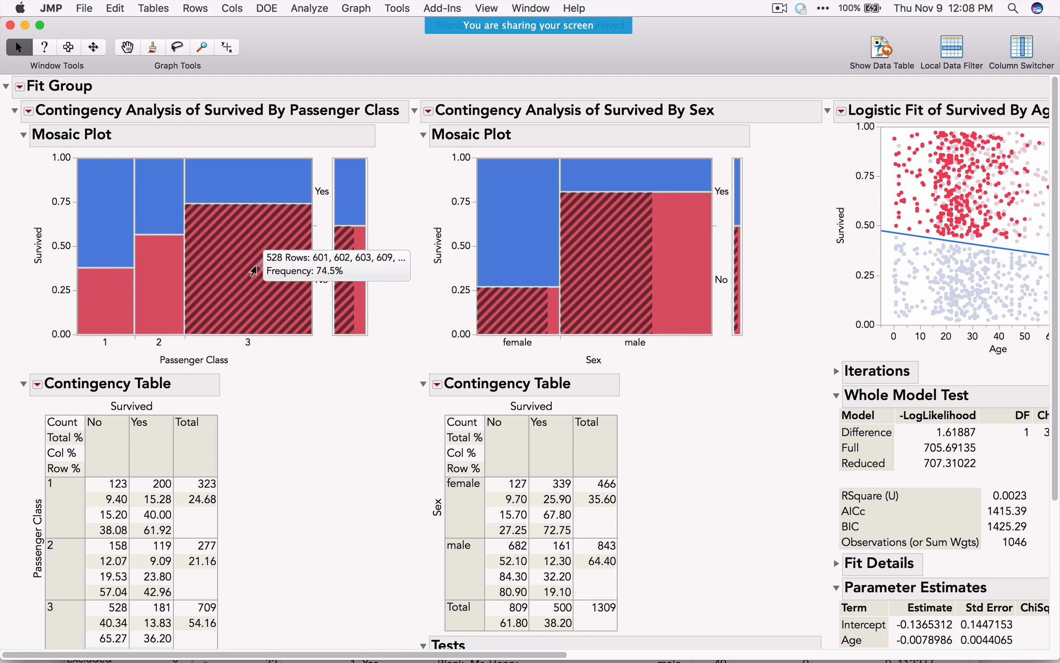
# Highlight the male non-survivors in the mosaic plot of Survived by Sex and enlarge that plot
pyautogui.click(678, 329)
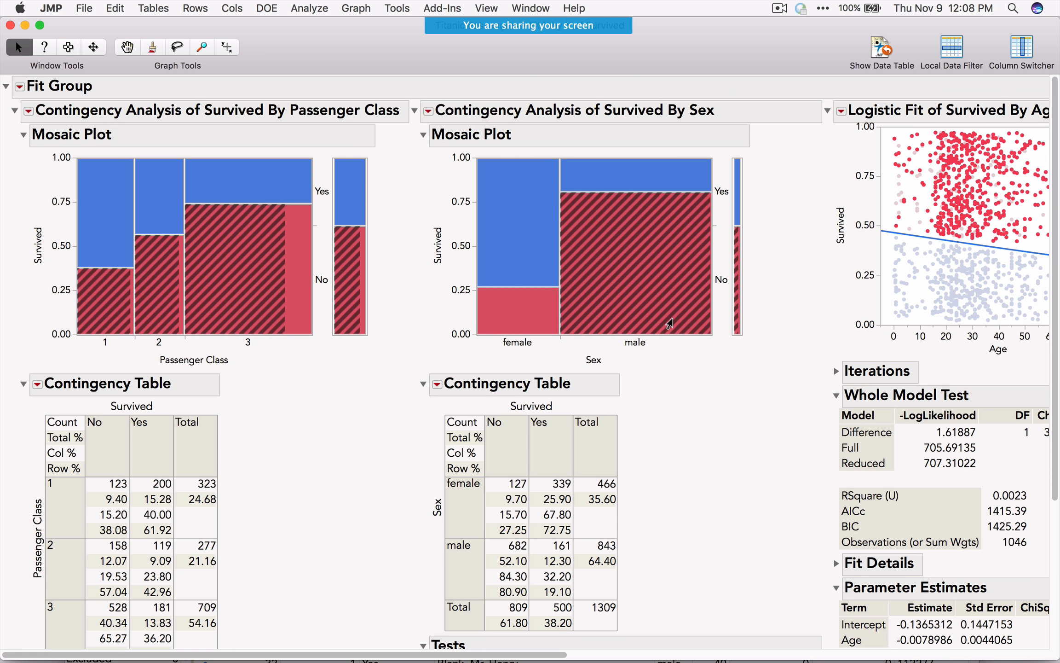
pyautogui.click(547, 301)
pyautogui.click(612, 287)
pyautogui.moveTo(710, 332); pyautogui.dragTo(774, 346)
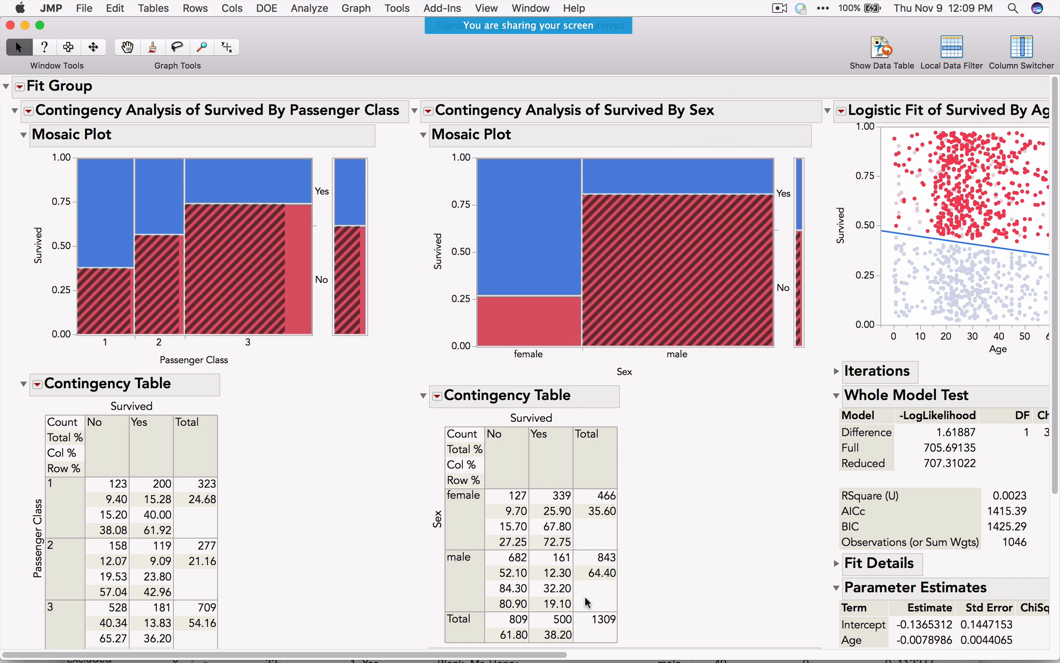
# Examine the logistic fits of Survived by Age, Siblings and Spouses, and Parents and Children, and close the Fit Group report
pyautogui.moveTo(530, 654); pyautogui.dragTo(1058, 654)
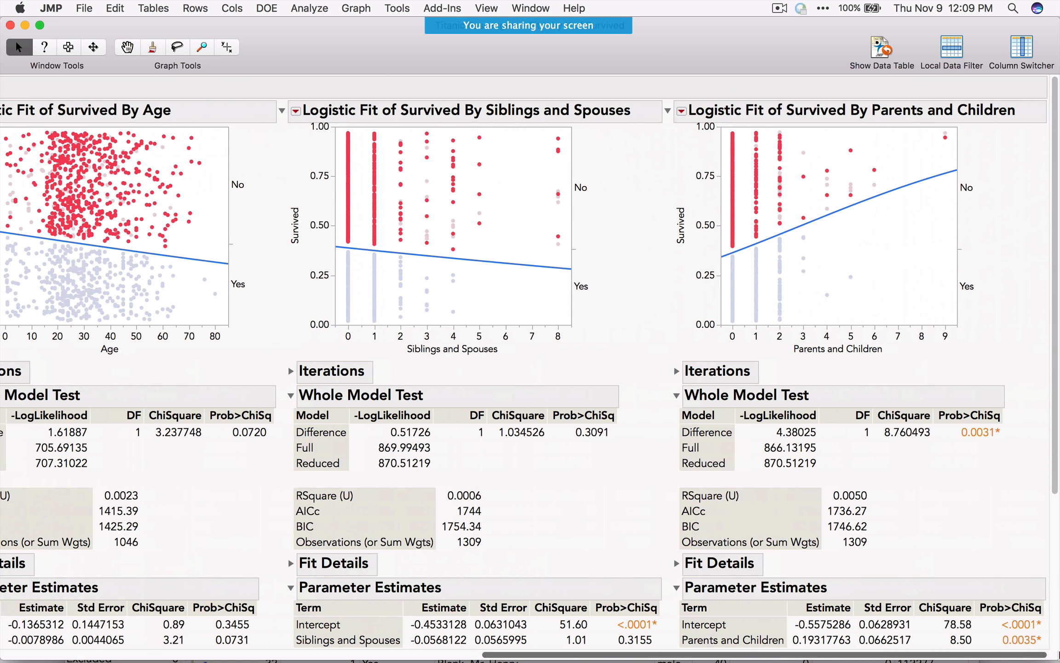
pyautogui.hscroll(-15, 288, 364)
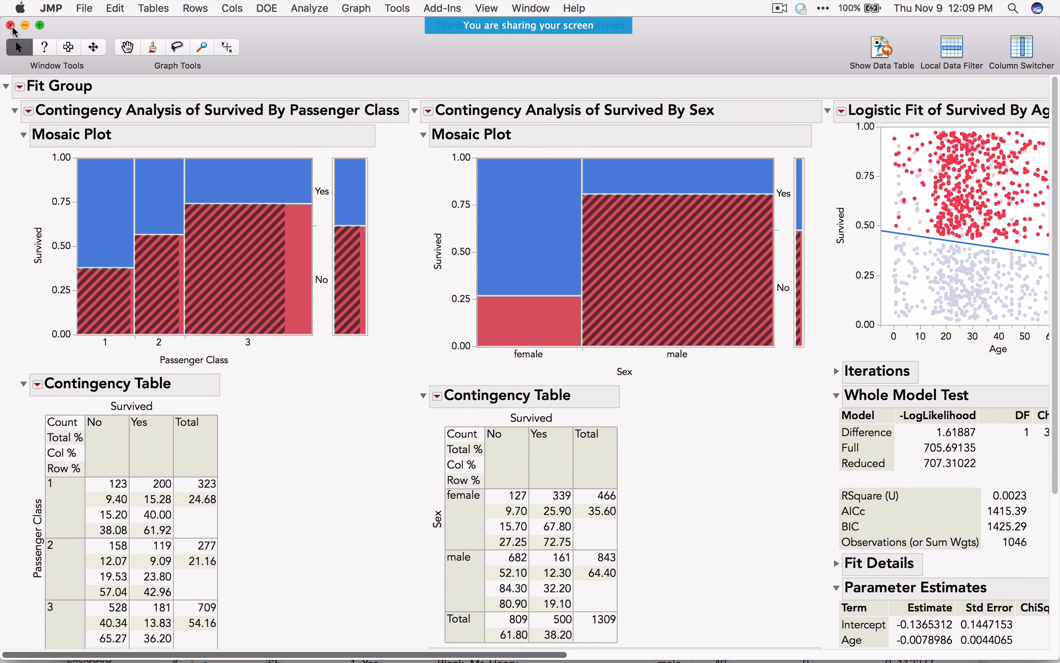
pyautogui.click(10, 25)
# Set up a Fit Model for Survived with a factorial-to-degree-2 set of effects from Passenger Class, Sex and Age
pyautogui.click(309, 8)
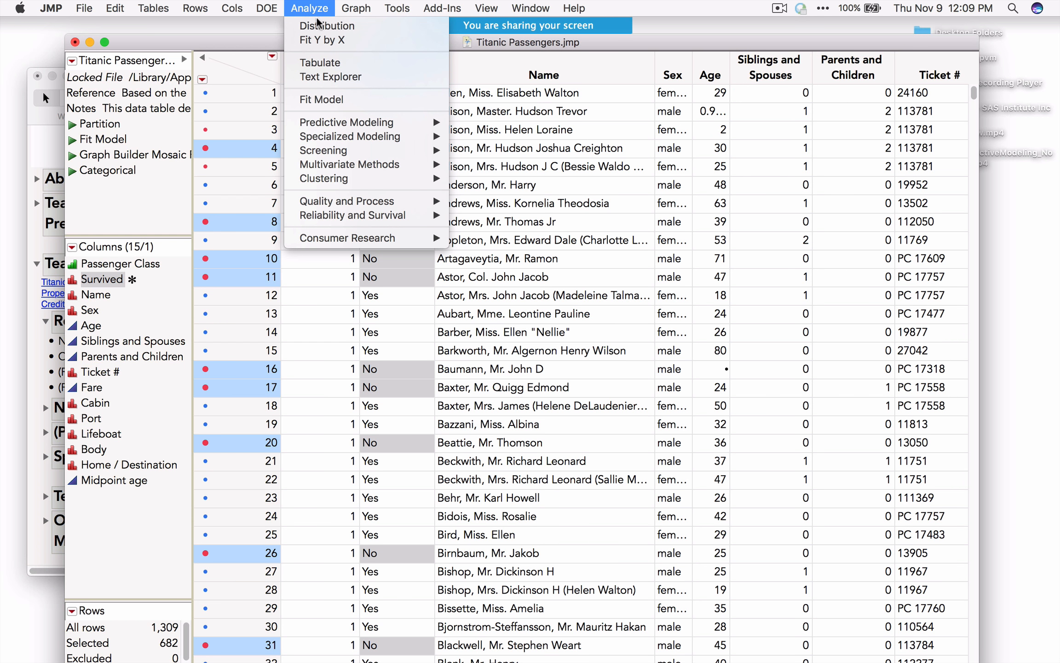
pyautogui.click(342, 99)
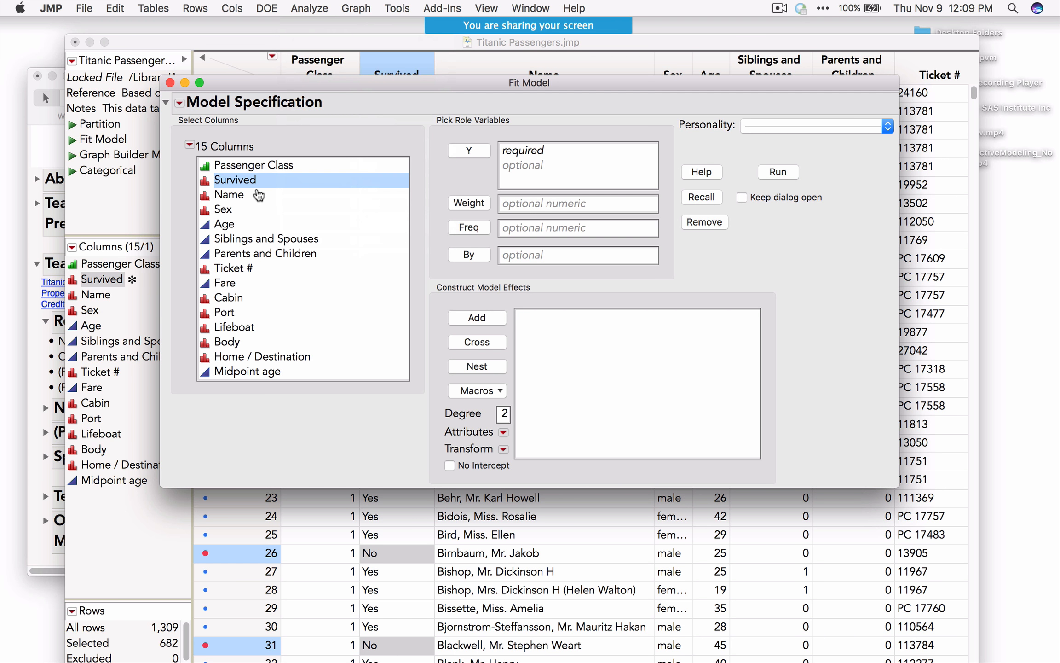
pyautogui.click(468, 151)
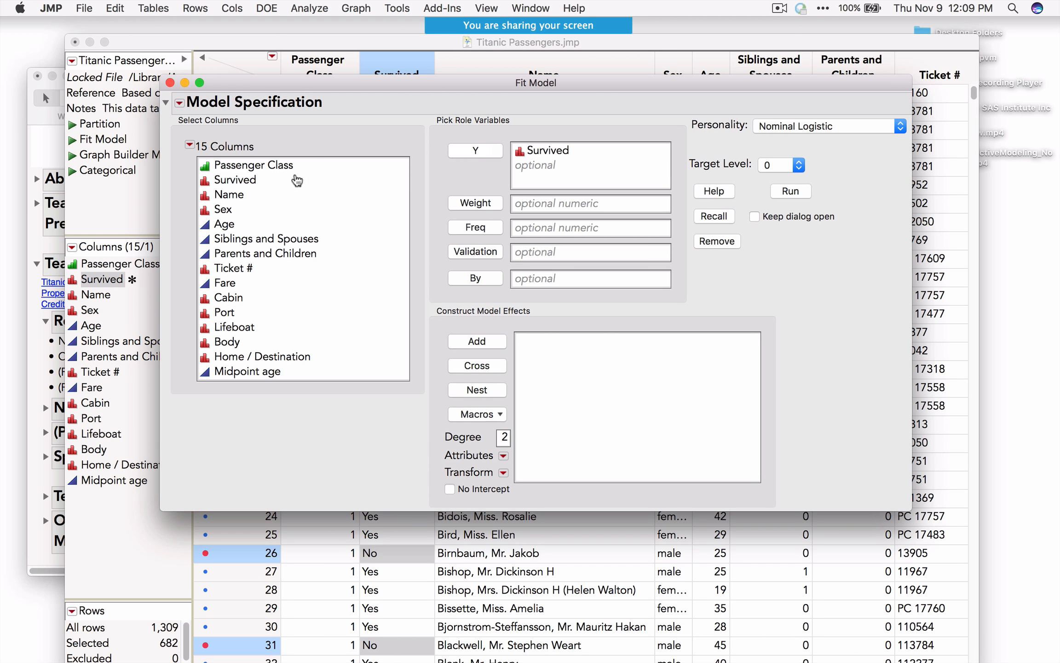
pyautogui.click(290, 167)
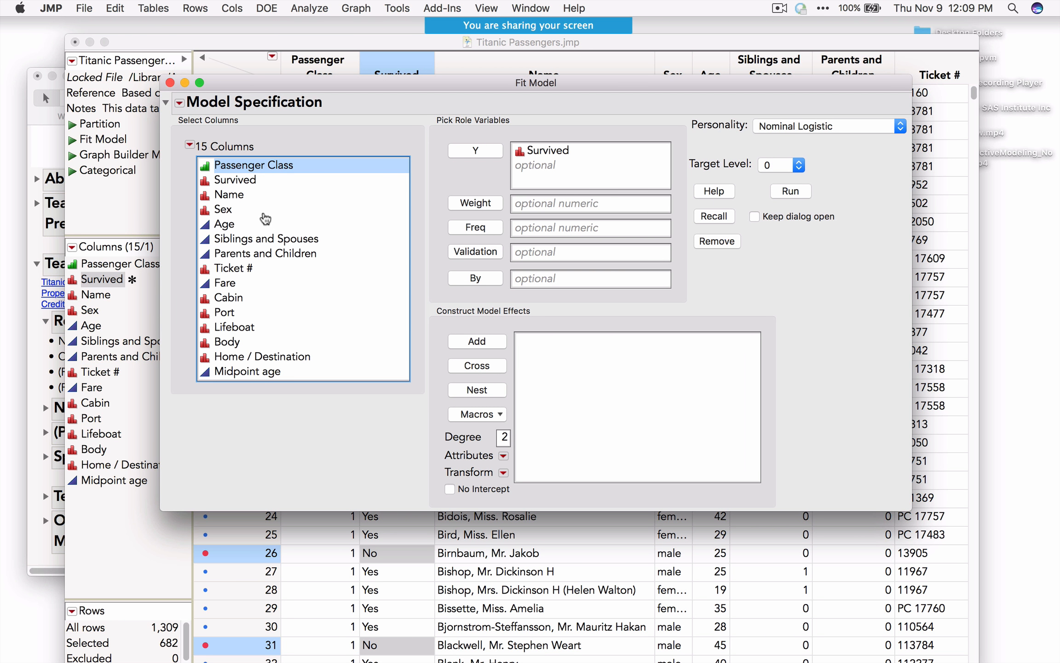
pyautogui.keyDown('super'); pyautogui.click(265, 212); pyautogui.keyUp('super')
pyautogui.keyDown('super'); pyautogui.click(266, 225); pyautogui.keyUp('super')
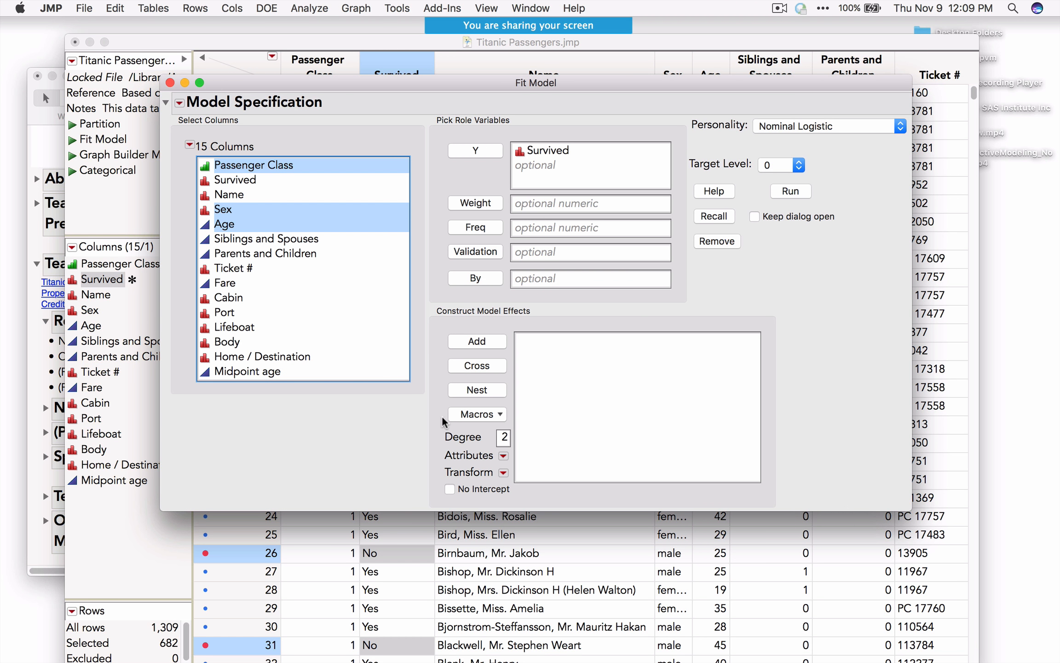
pyautogui.click(478, 414)
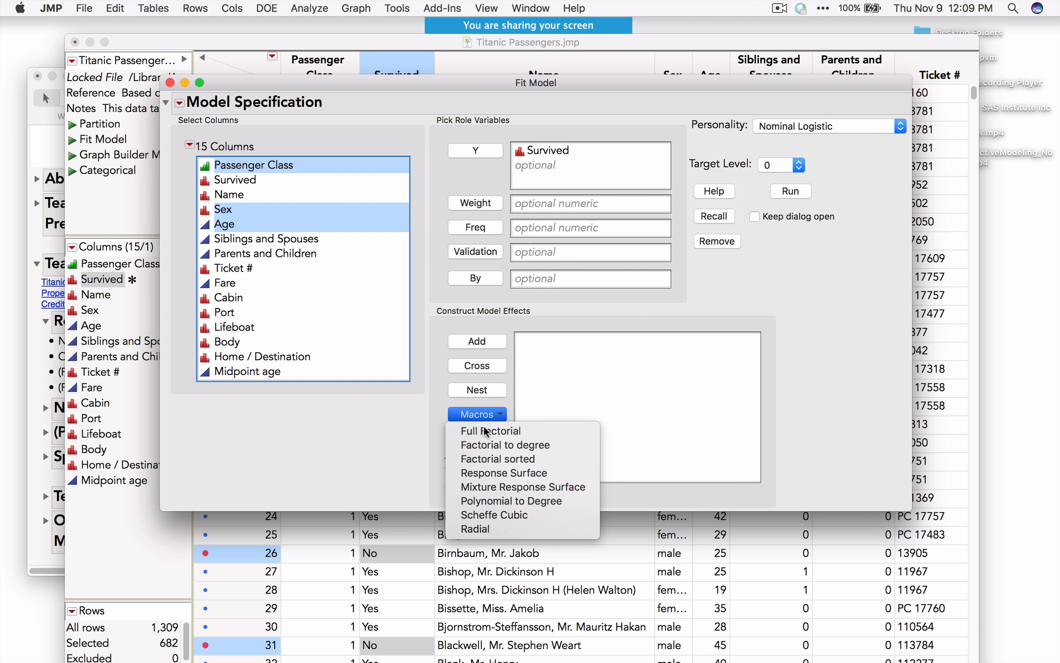
pyautogui.click(525, 445)
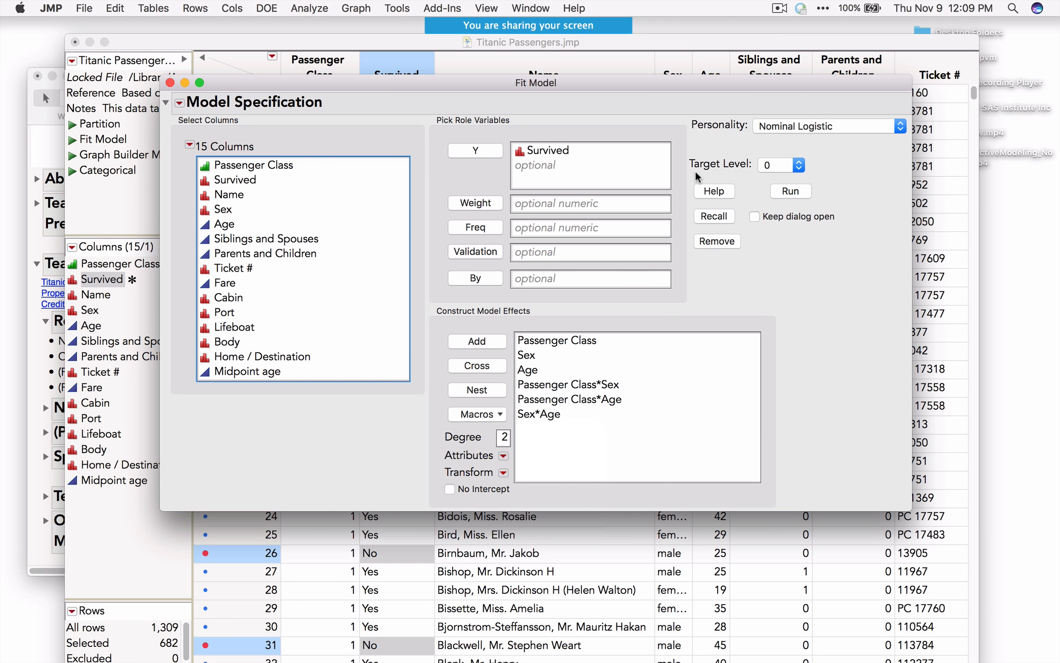
# Set the target level of the nominal logistic model to 1 and run it
pyautogui.click(800, 164)
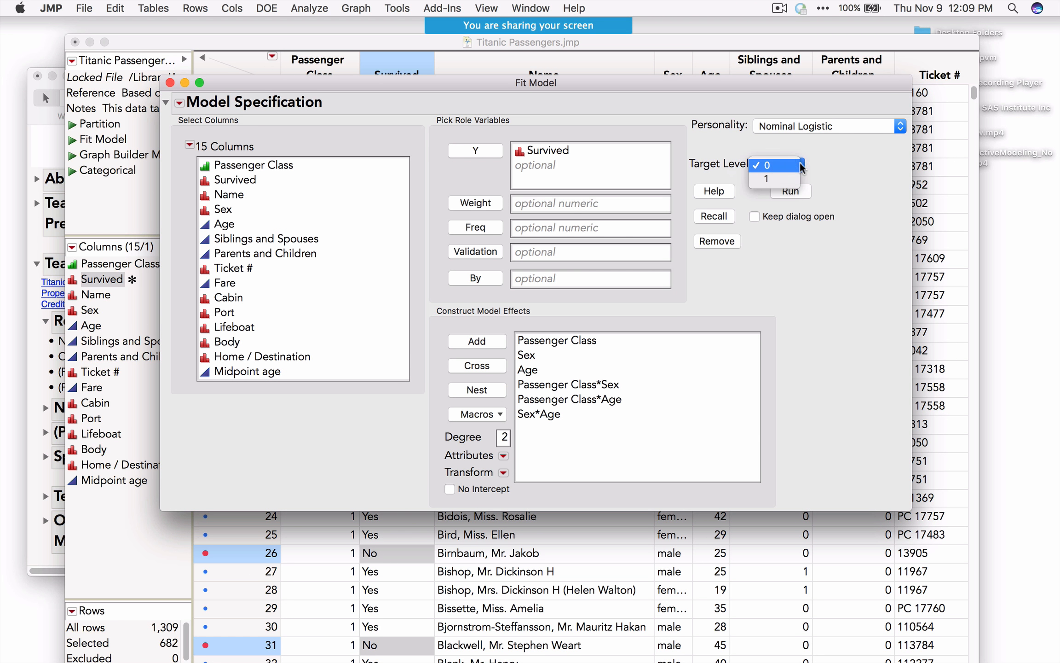
pyautogui.click(793, 177)
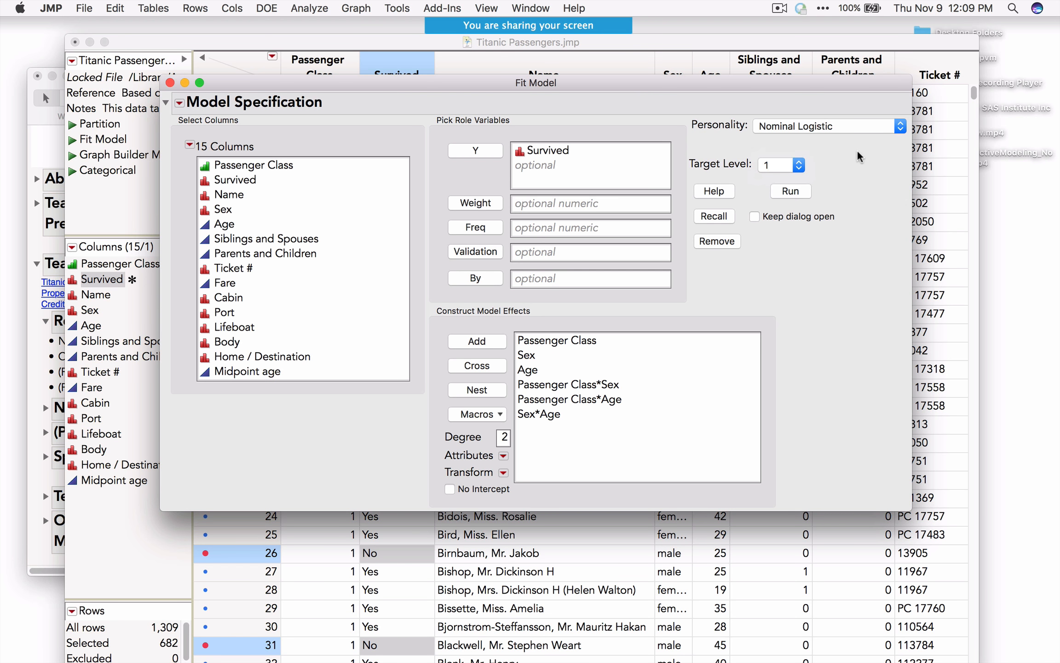
pyautogui.click(792, 192)
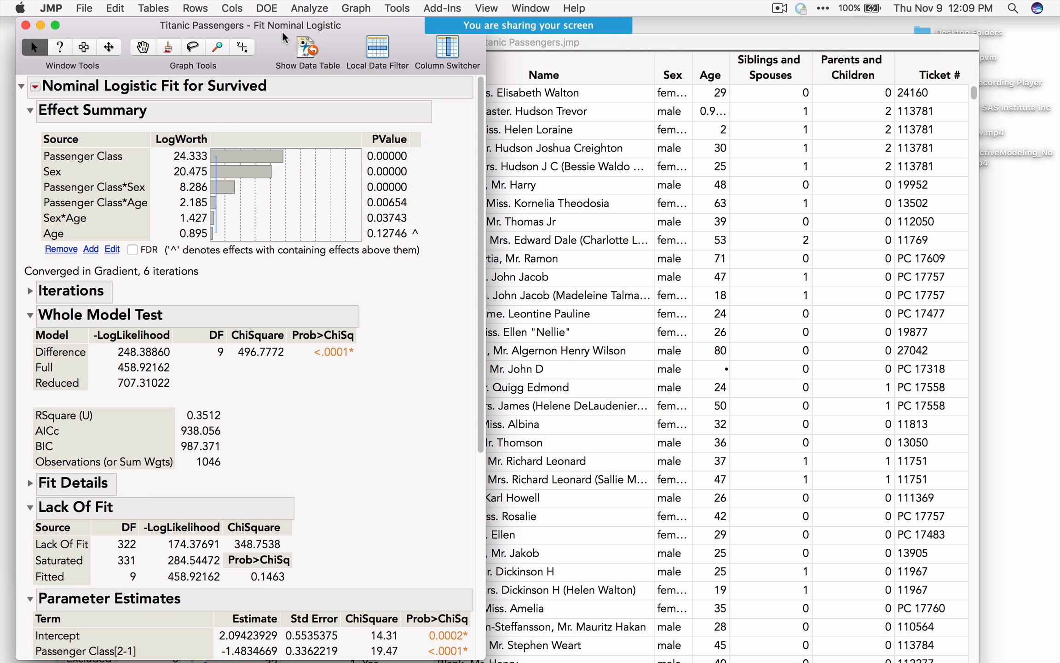
# Review the logistic fit report and collapse its Parameter Estimates, Whole Model Test, Lack Of Fit and Effect Likelihood Ratio Tests sections
pyautogui.moveTo(273, 23); pyautogui.dragTo(352, 22)
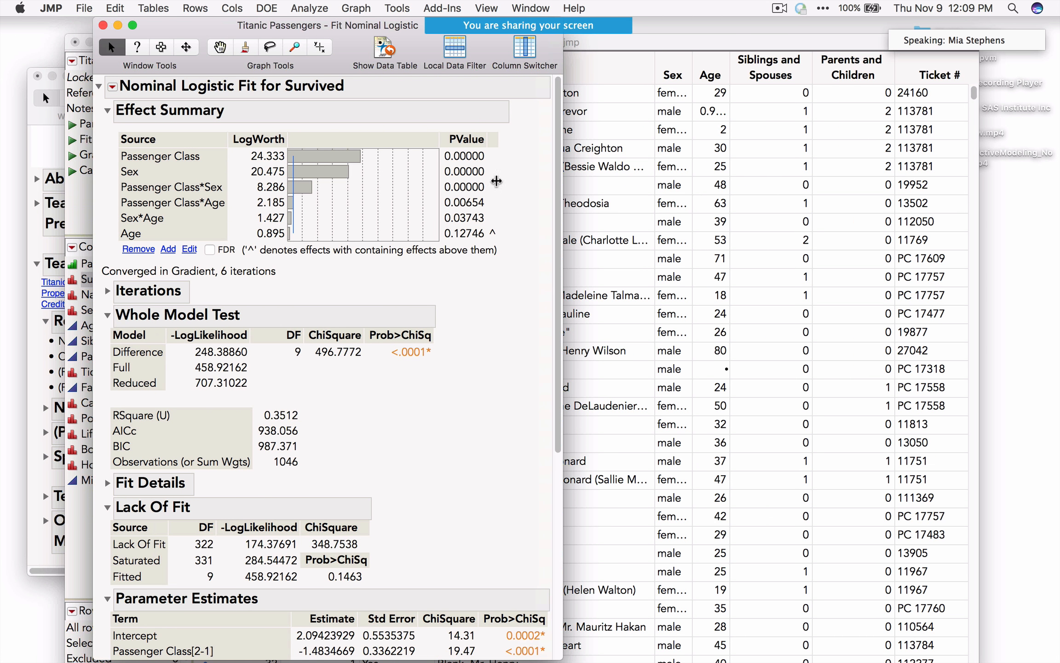
pyautogui.moveTo(506, 159)
pyautogui.mouseDown()
pyautogui.moveTo(515, 222)
pyautogui.moveTo(504, 230)
pyautogui.mouseUp()
pyautogui.moveTo(450, 351); pyautogui.dragTo(428, 494)
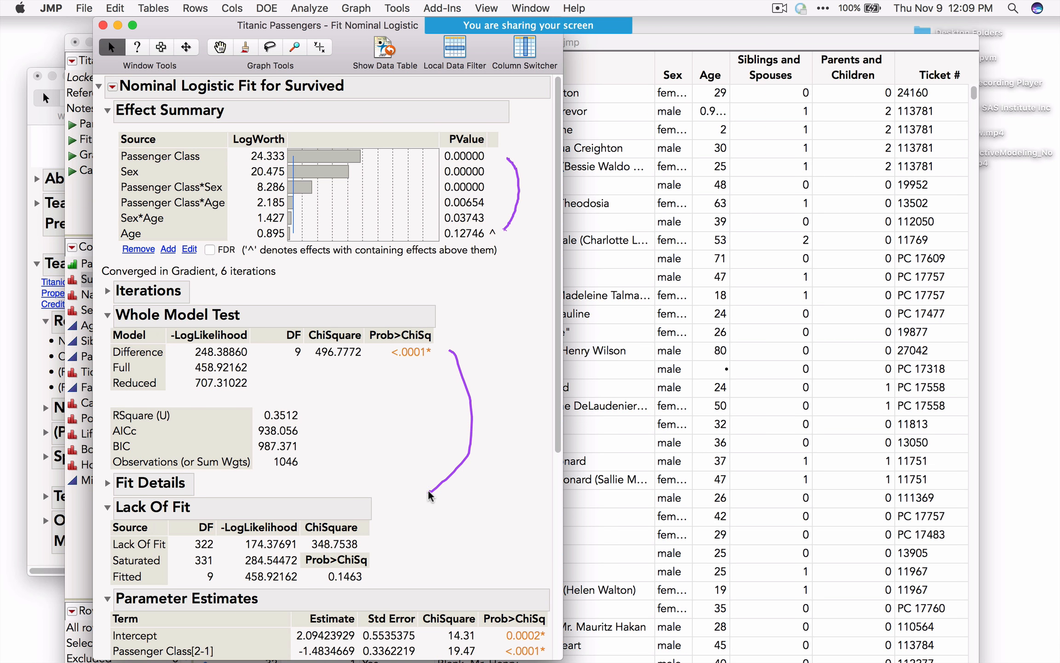
pyautogui.scroll(-5, 424, 486)
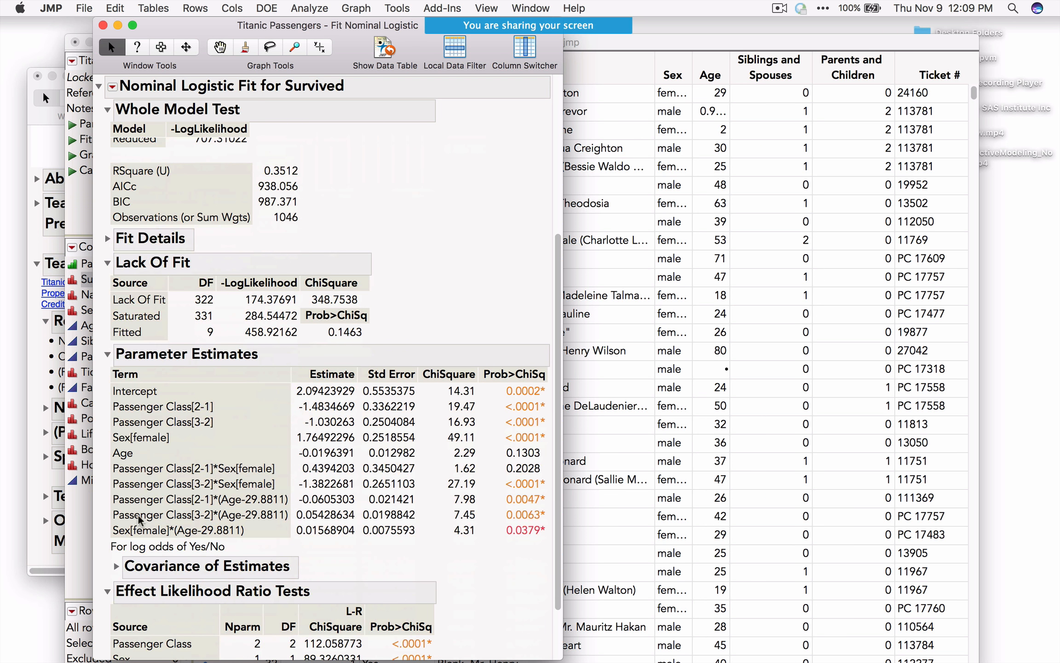
pyautogui.click(110, 355)
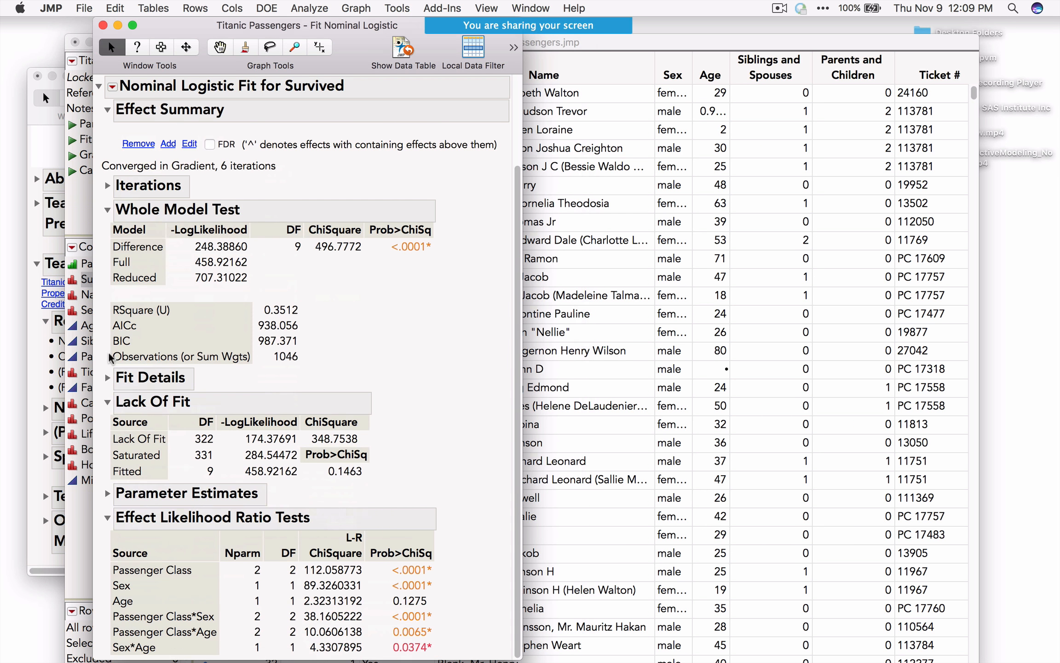
pyautogui.click(108, 209)
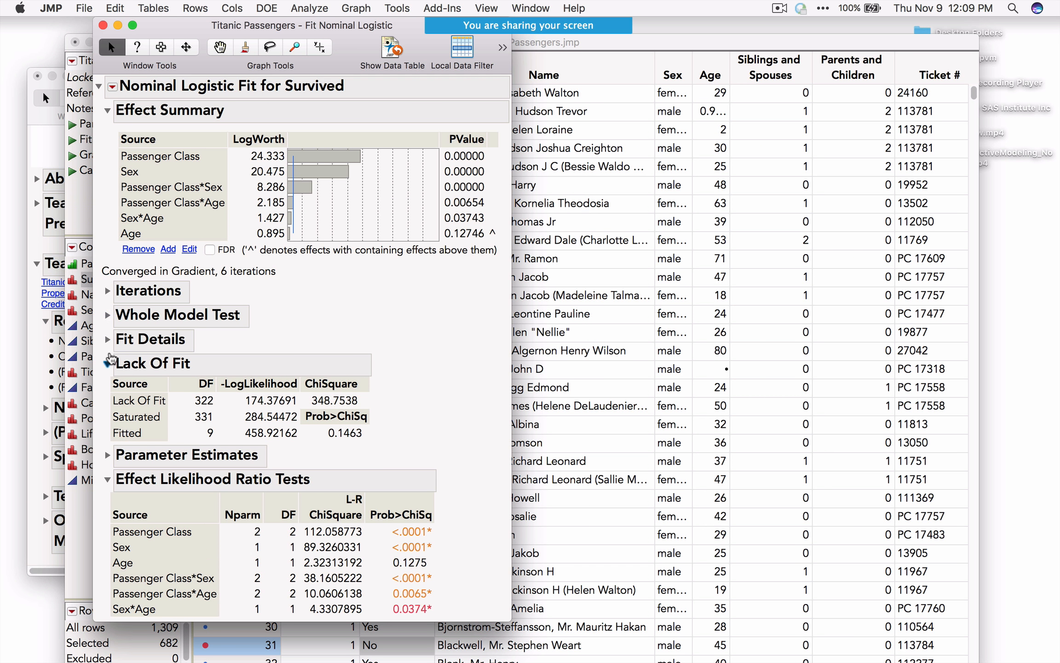
pyautogui.click(109, 362)
pyautogui.click(108, 412)
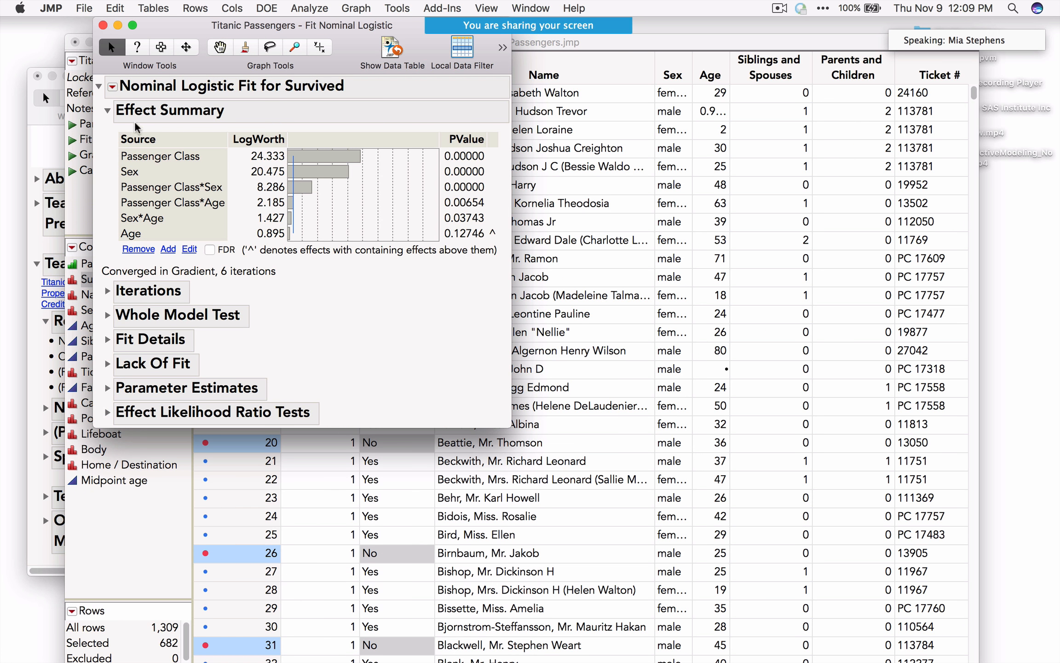
# Add the Prediction Profiler to the logistic fit report and enlarge its plots and the report window
pyautogui.click(112, 87)
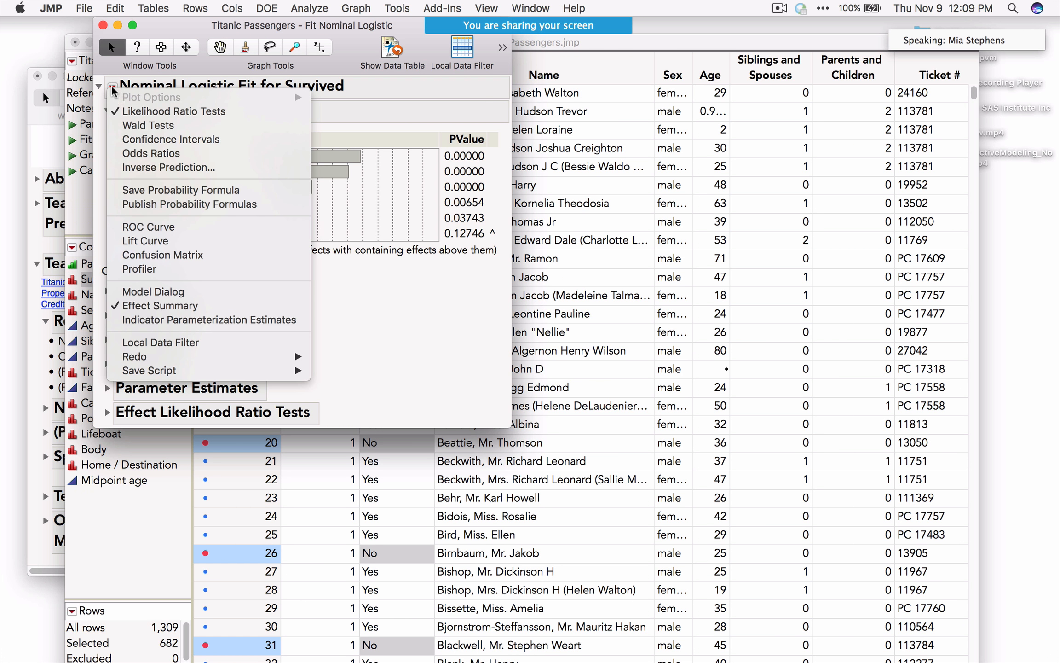
pyautogui.click(177, 274)
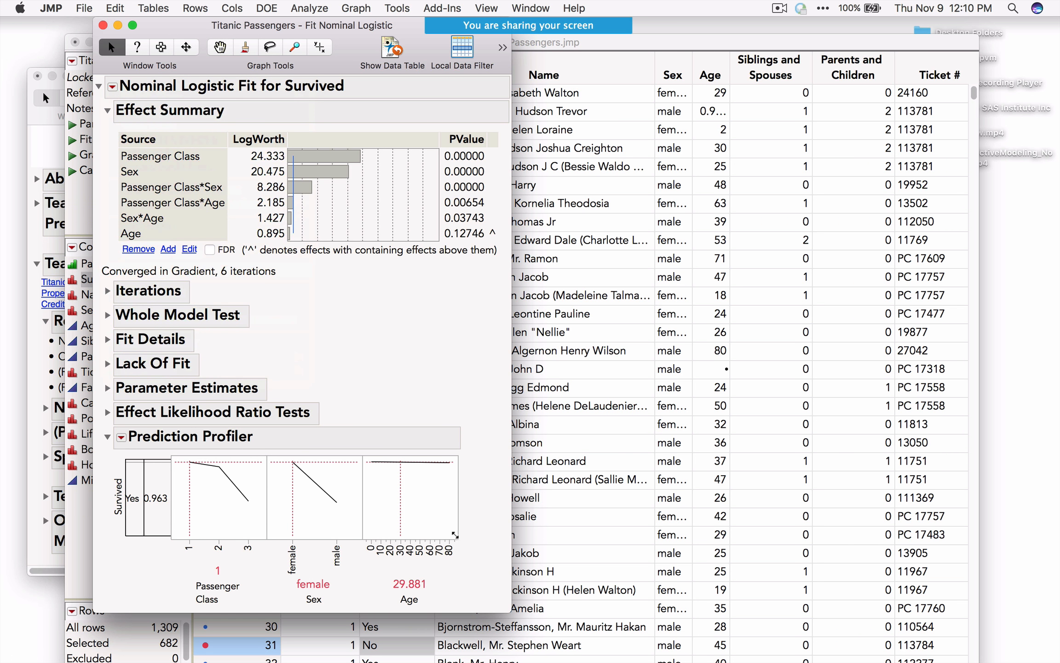
pyautogui.moveTo(455, 535); pyautogui.dragTo(493, 555)
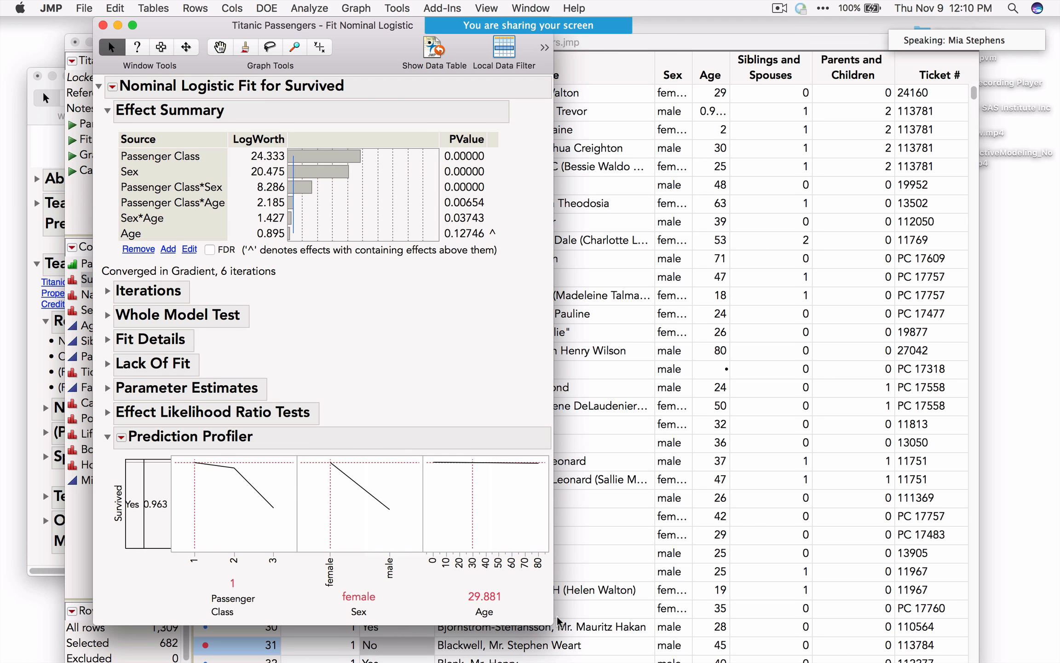
pyautogui.moveTo(558, 622); pyautogui.dragTo(644, 626)
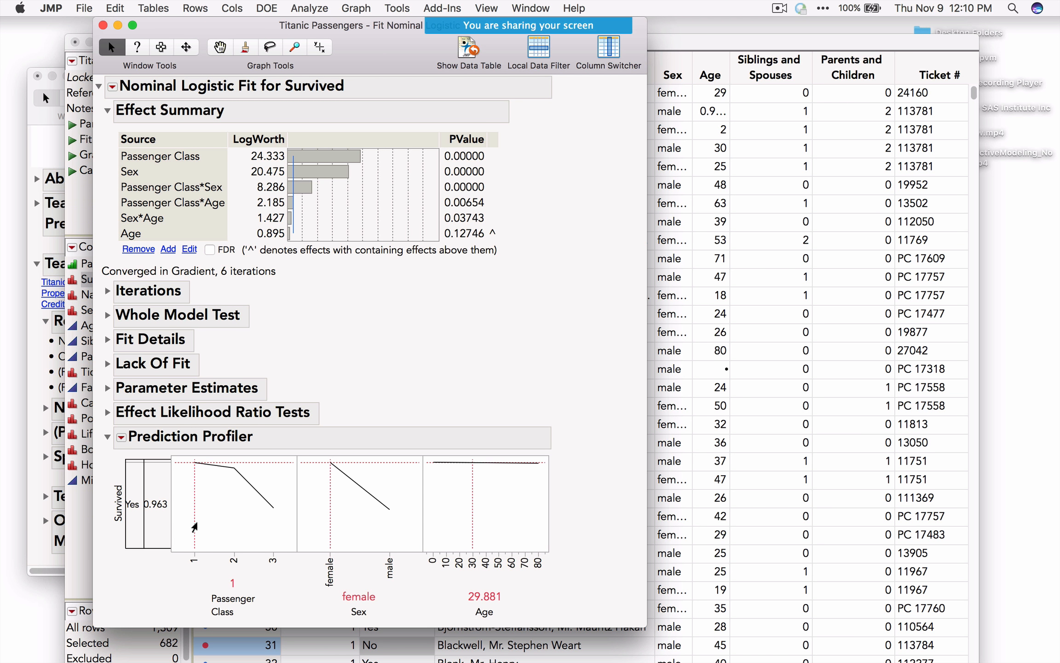
# Switch Passenger Class between its levels in the Prediction Profiler to compare survival probabilities, finishing on class 3
pyautogui.click(215, 532)
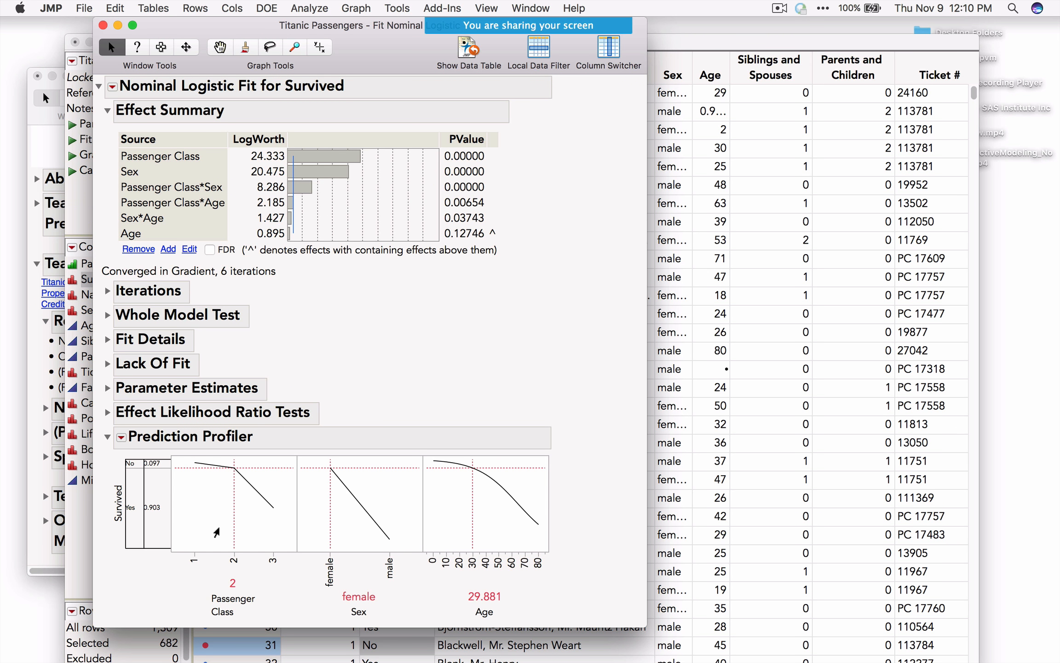
pyautogui.click(268, 547)
pyautogui.click(251, 537)
pyautogui.click(267, 544)
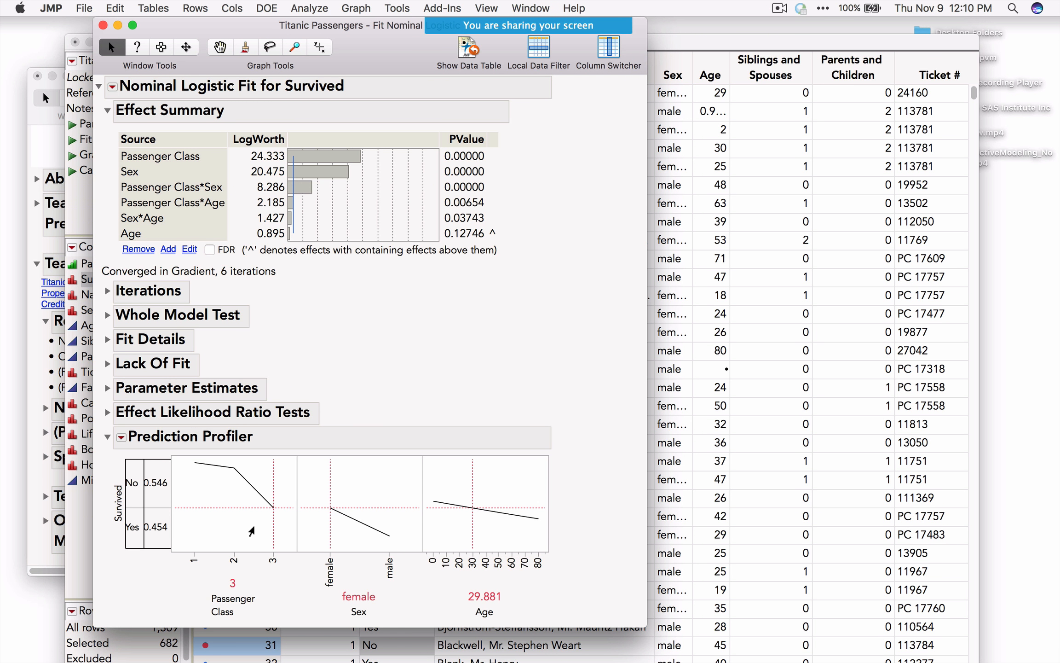
pyautogui.click(251, 529)
pyautogui.click(203, 516)
pyautogui.click(231, 524)
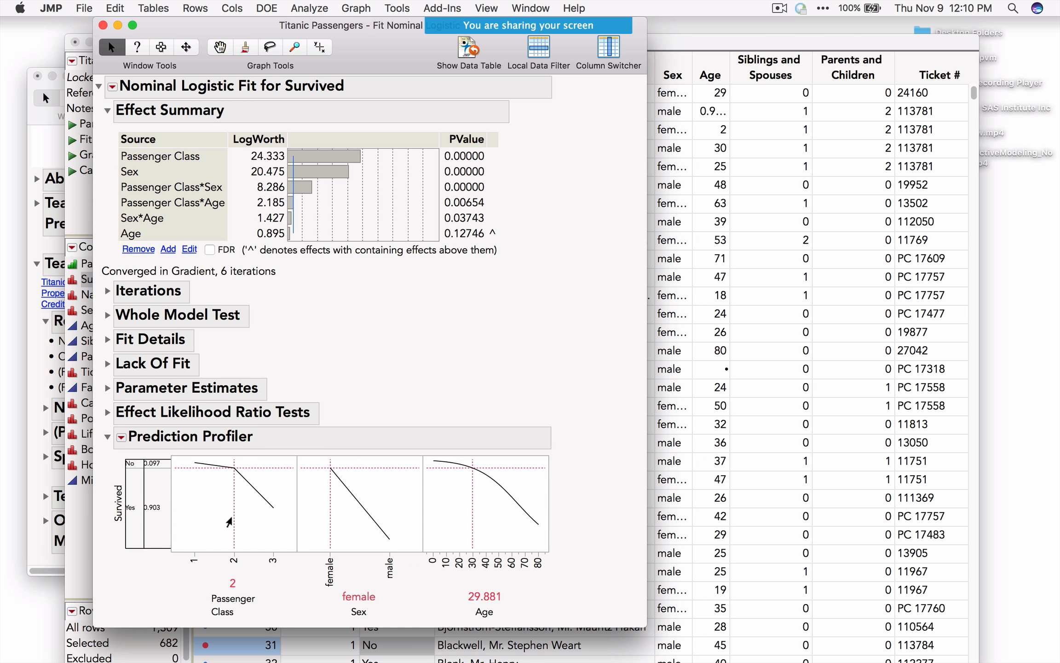
pyautogui.click(257, 531)
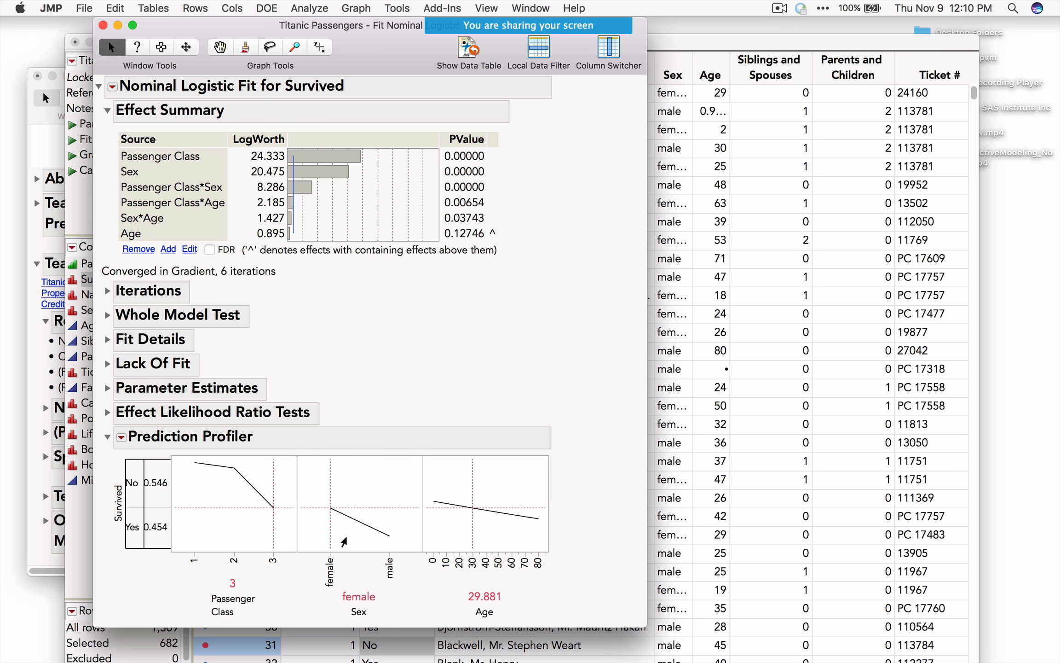
# Alternate Sex between female and male in the Prediction Profiler to compare the survival predictions, finishing on male
pyautogui.click(386, 543)
pyautogui.click(332, 537)
pyautogui.click(389, 548)
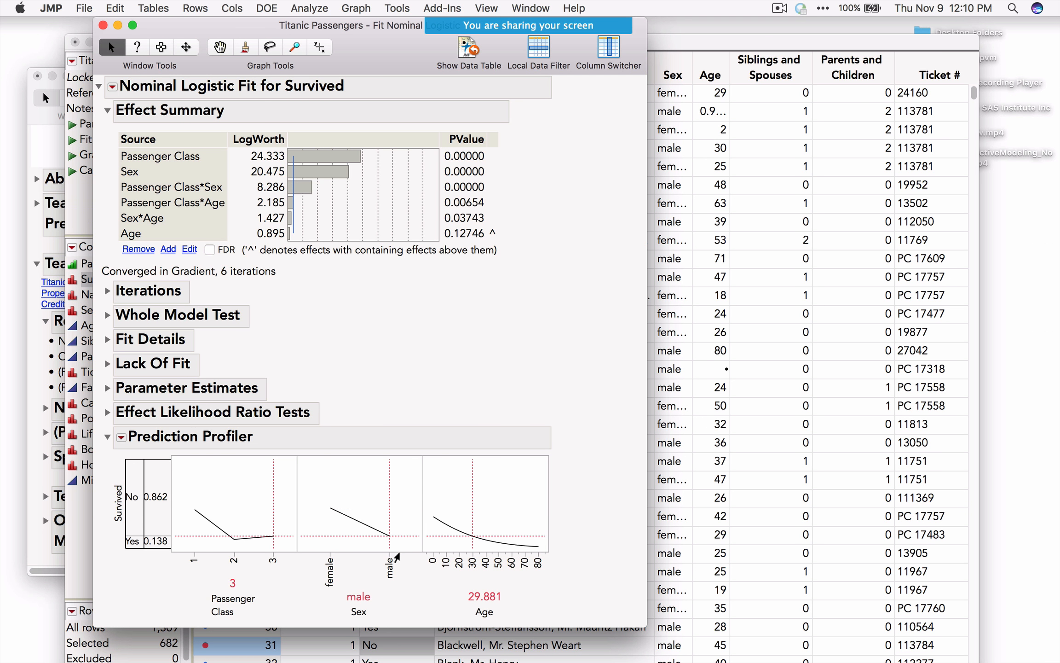
pyautogui.click(339, 541)
pyautogui.click(384, 550)
pyautogui.click(344, 545)
pyautogui.click(366, 550)
# Lower Age to about 18 in the Prediction Profiler and close the nominal logistic report
pyautogui.click(476, 532)
pyautogui.moveTo(477, 532)
pyautogui.mouseDown()
pyautogui.moveTo(513, 544)
pyautogui.moveTo(435, 538)
pyautogui.moveTo(457, 537)
pyautogui.mouseUp()
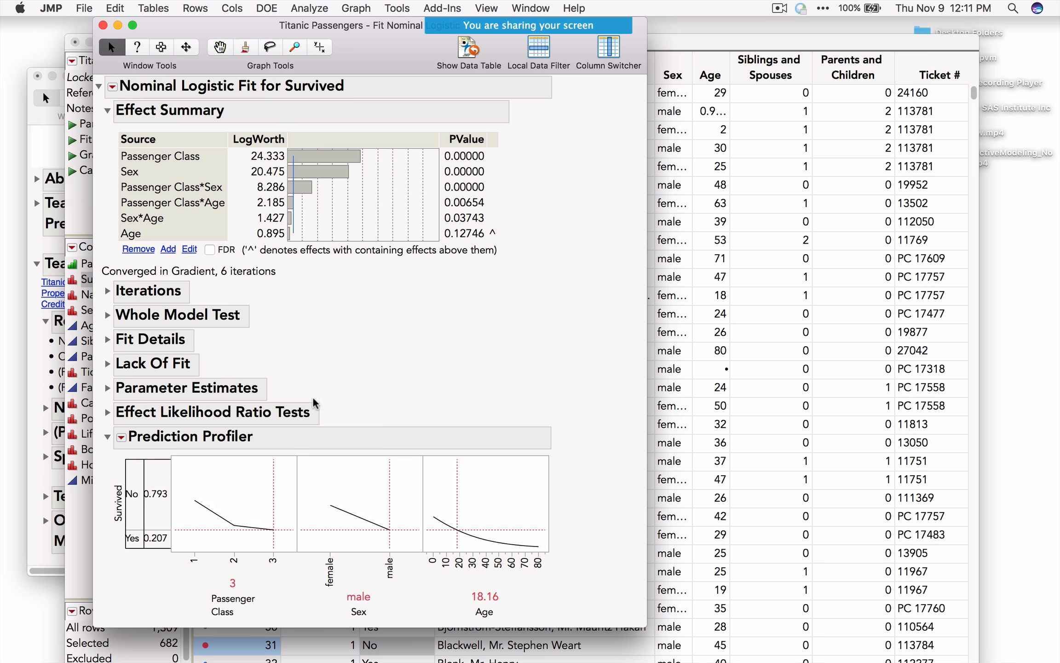
pyautogui.click(104, 25)
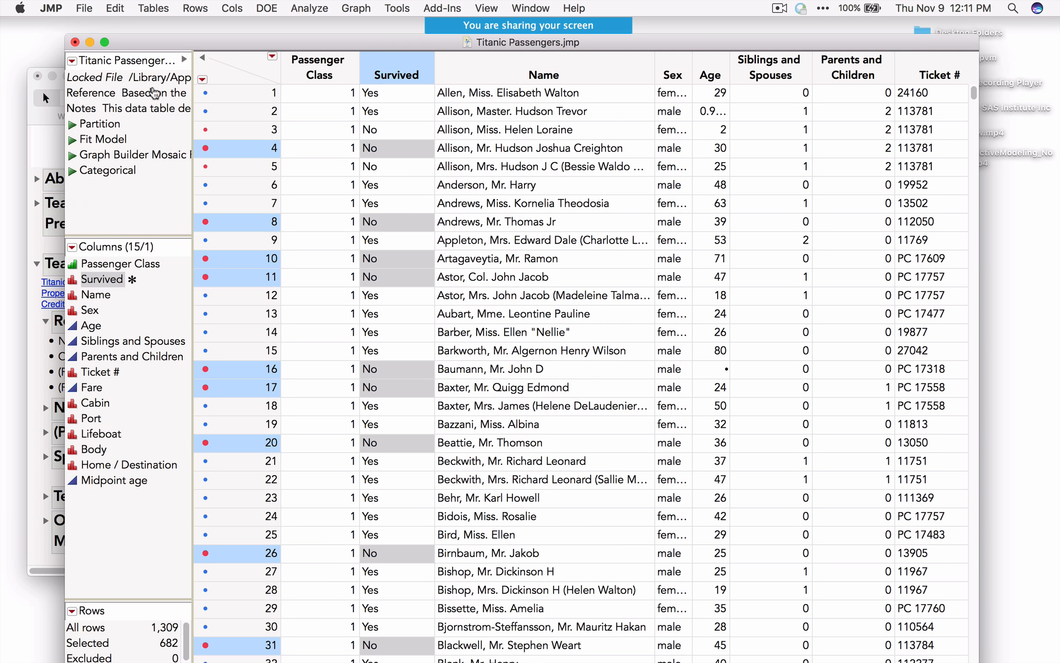
# Start a Partition analysis and assign Survived as the response
pyautogui.click(304, 11)
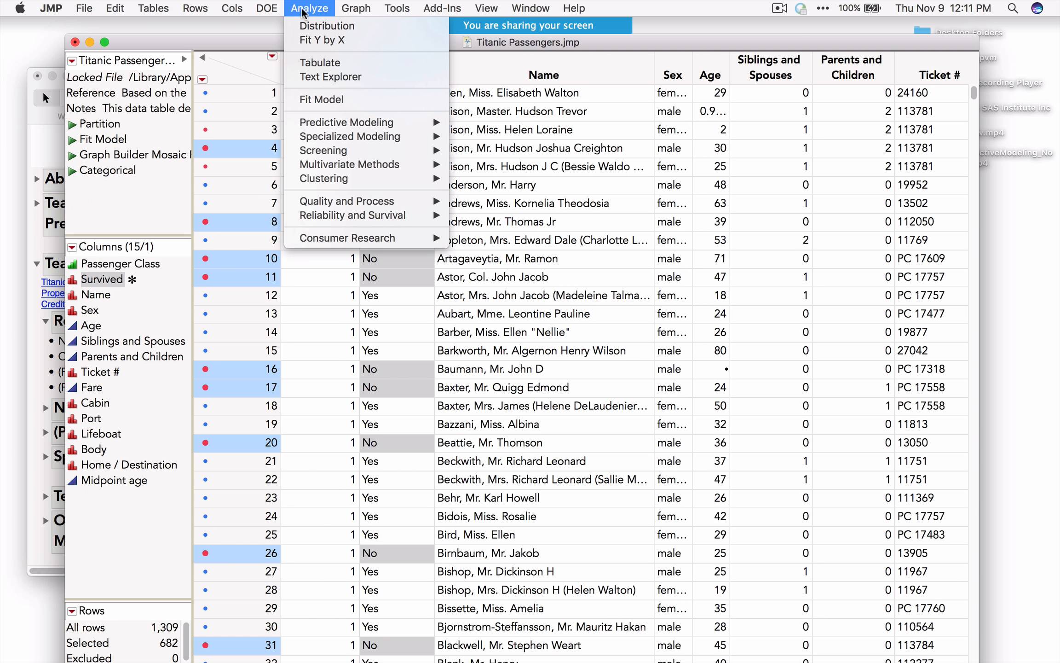
pyautogui.moveTo(338, 123)
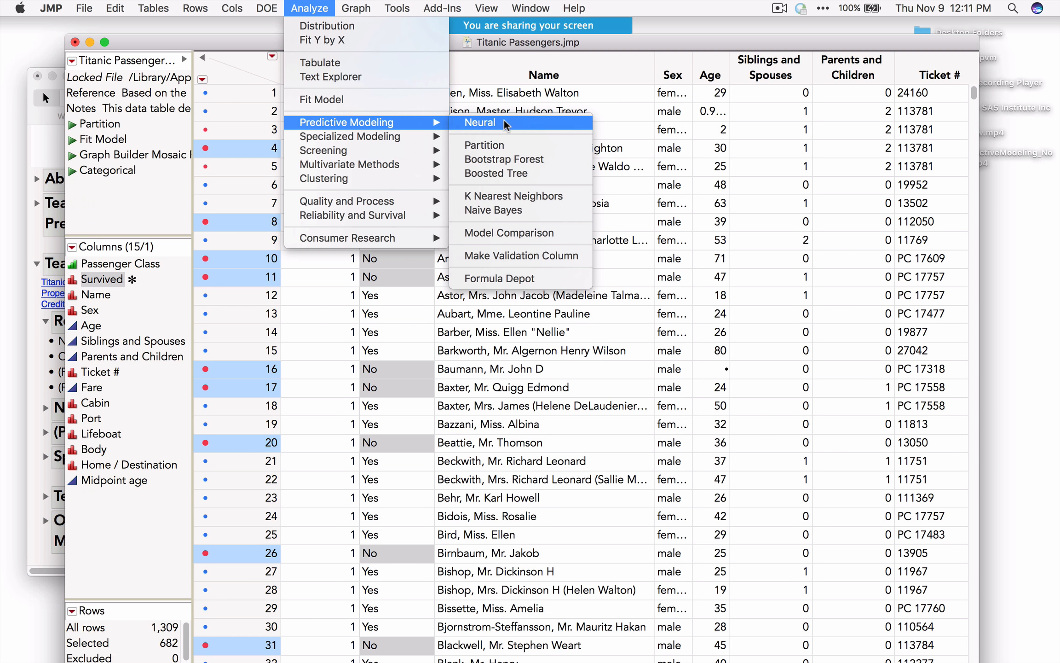
pyautogui.click(512, 147)
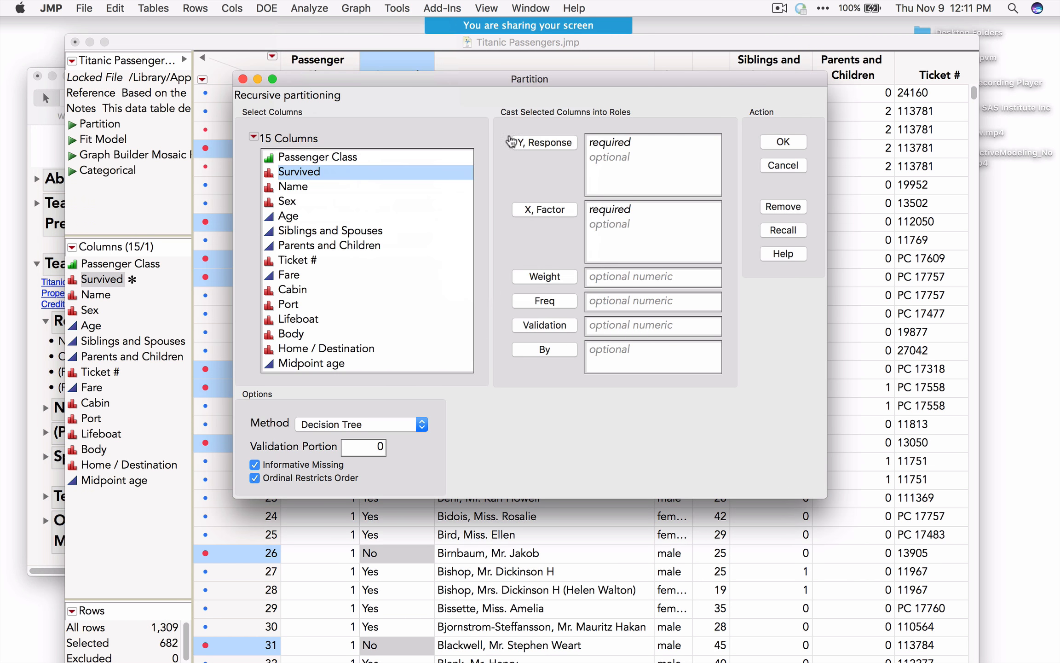
pyautogui.moveTo(490, 78); pyautogui.dragTo(420, 120)
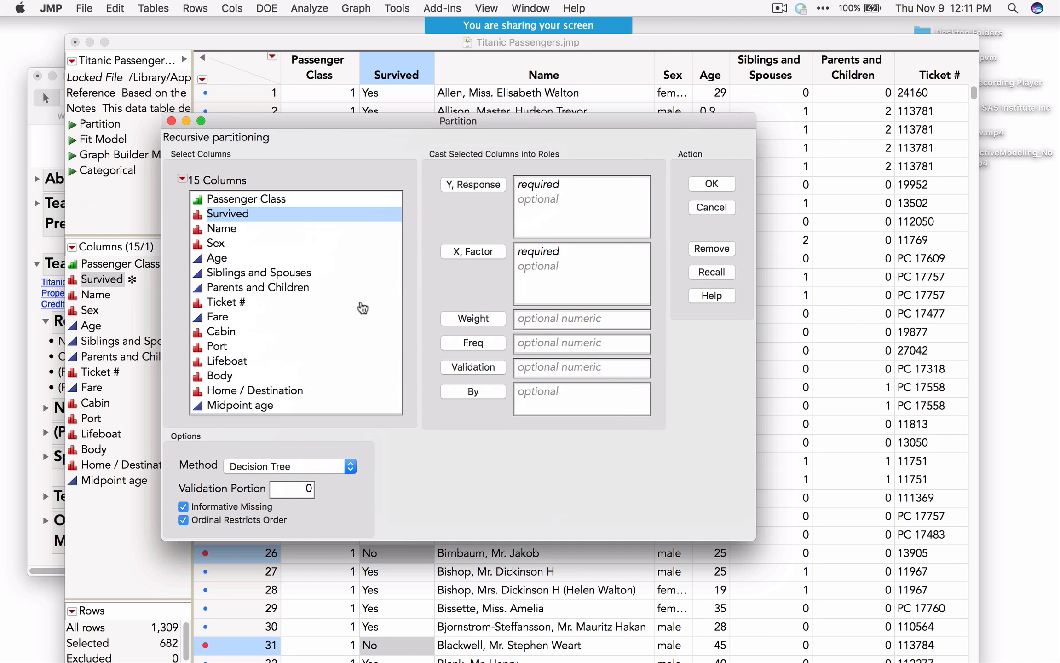
pyautogui.click(460, 185)
# Add Passenger Class, Sex, Age, Siblings and Spouses, and Parents and Children as factors and run the decision tree partition
pyautogui.click(258, 202)
pyautogui.click(461, 251)
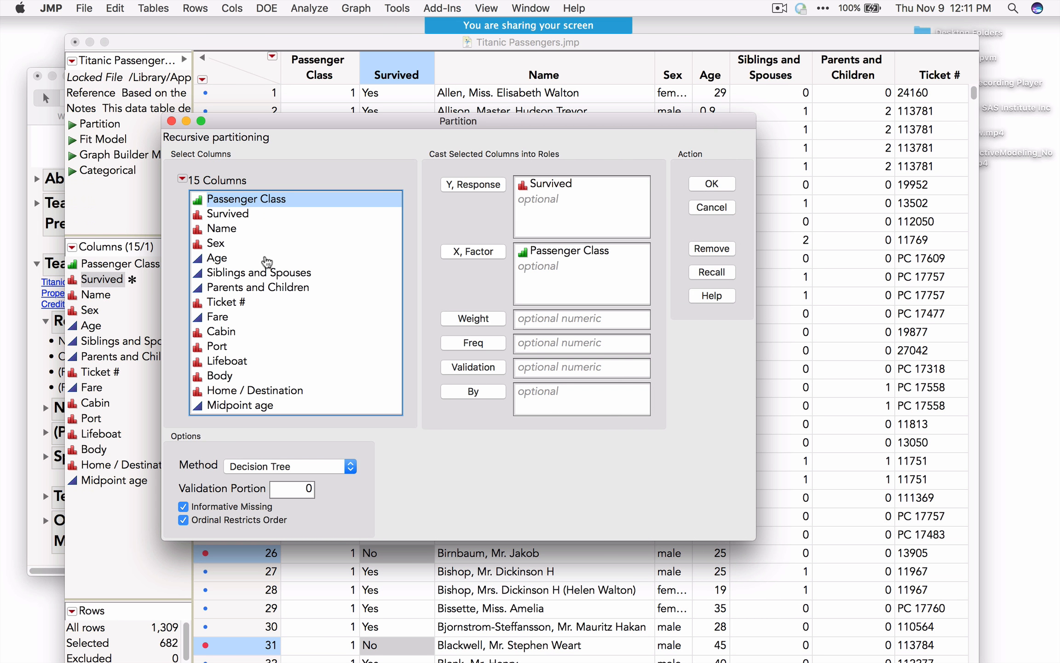
pyautogui.moveTo(261, 243); pyautogui.dragTo(267, 290)
pyautogui.click(469, 252)
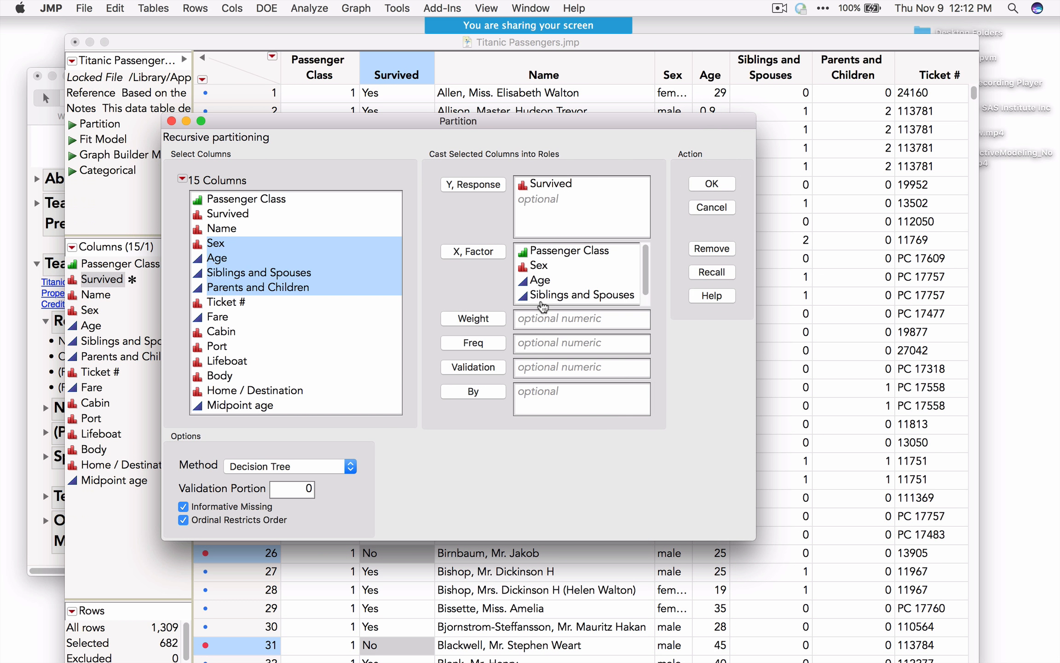
pyautogui.moveTo(543, 307); pyautogui.dragTo(537, 335)
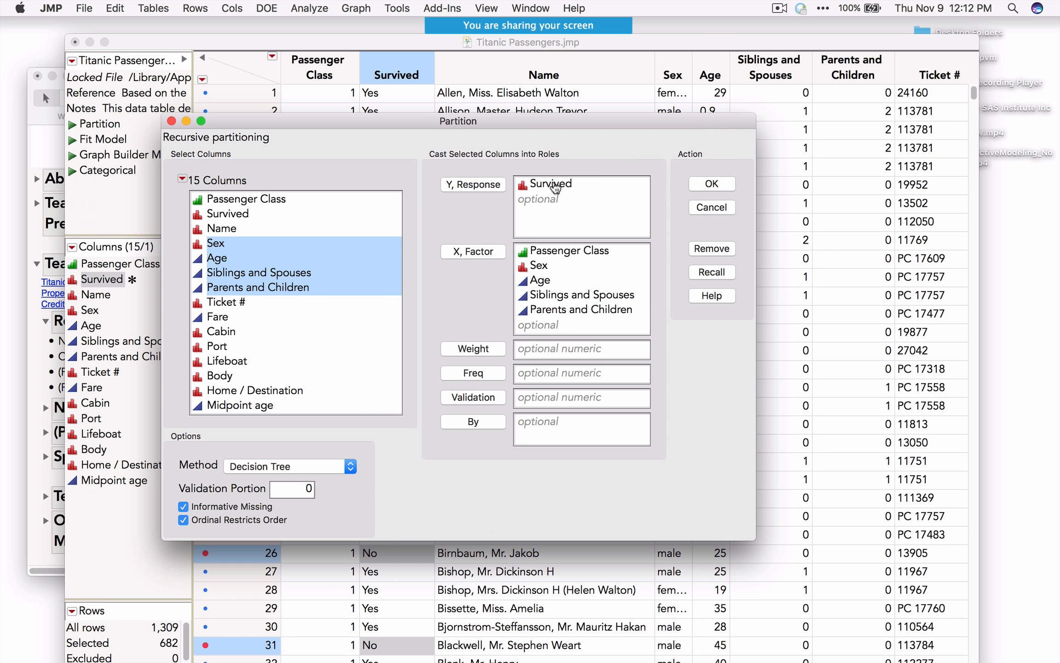
pyautogui.click(711, 184)
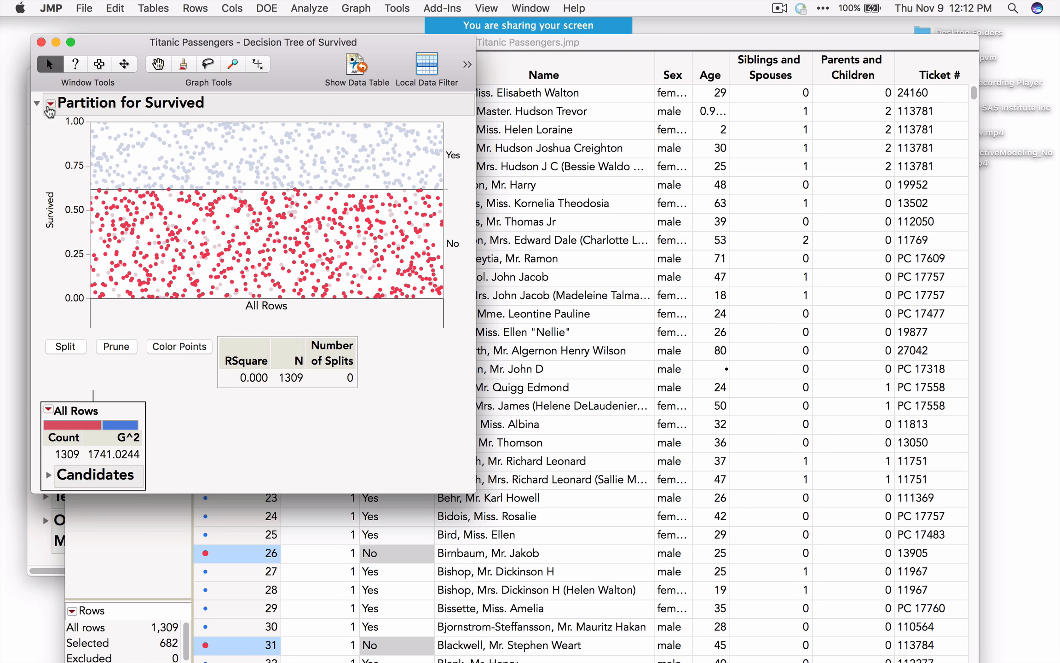
# Hide the points in the Survived partition graph and show the split counts in the tree nodes
pyautogui.click(52, 105)
pyautogui.moveTo(85, 115)
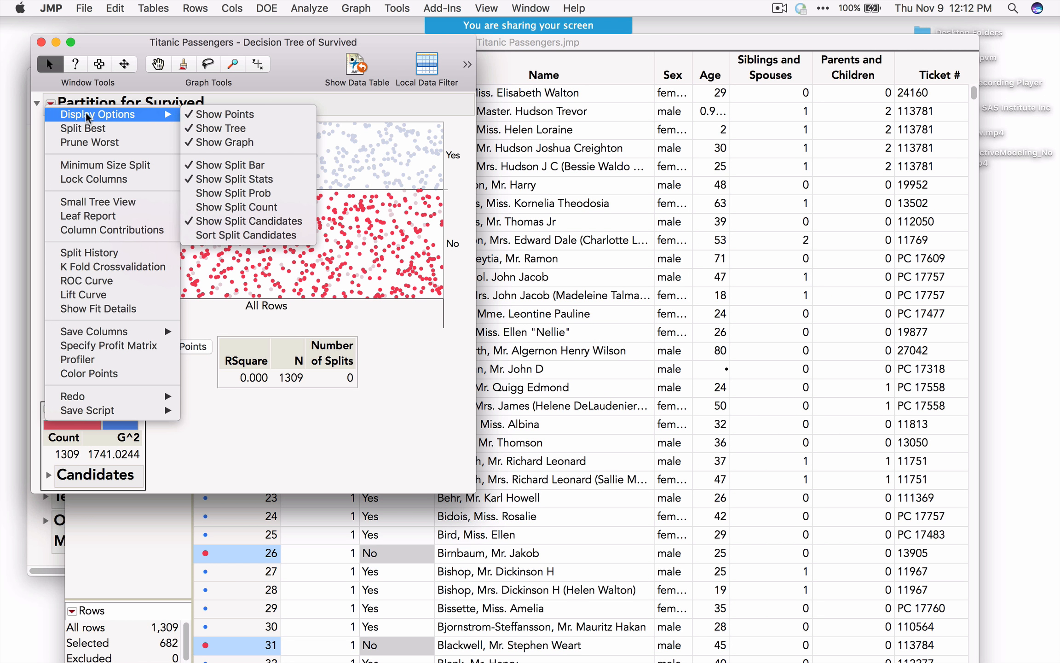
pyautogui.click(204, 116)
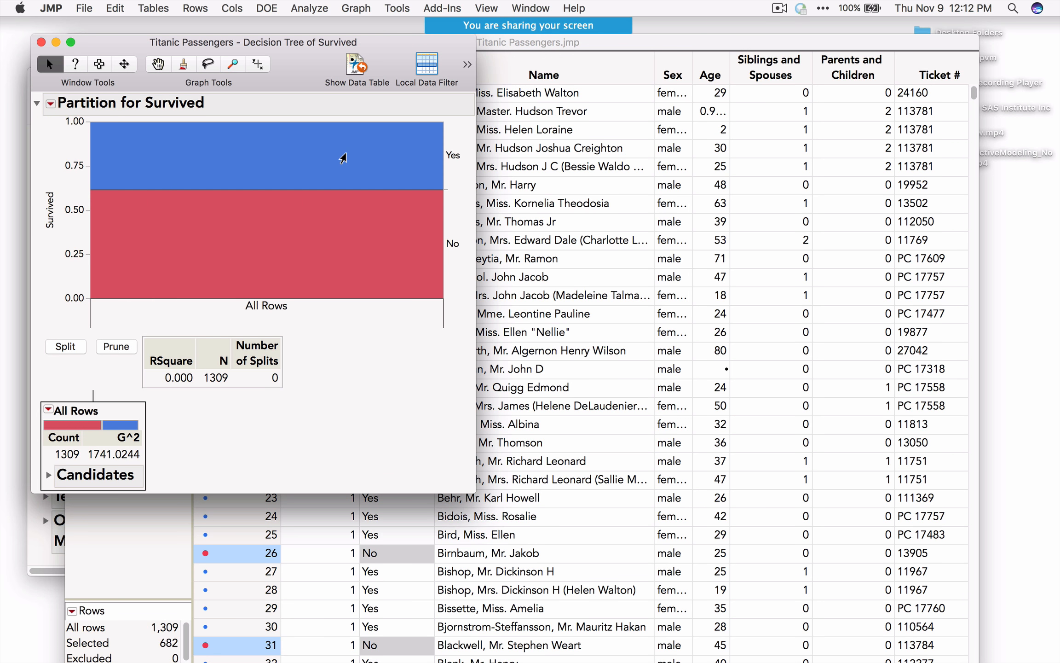
pyautogui.click(50, 103)
pyautogui.moveTo(66, 121)
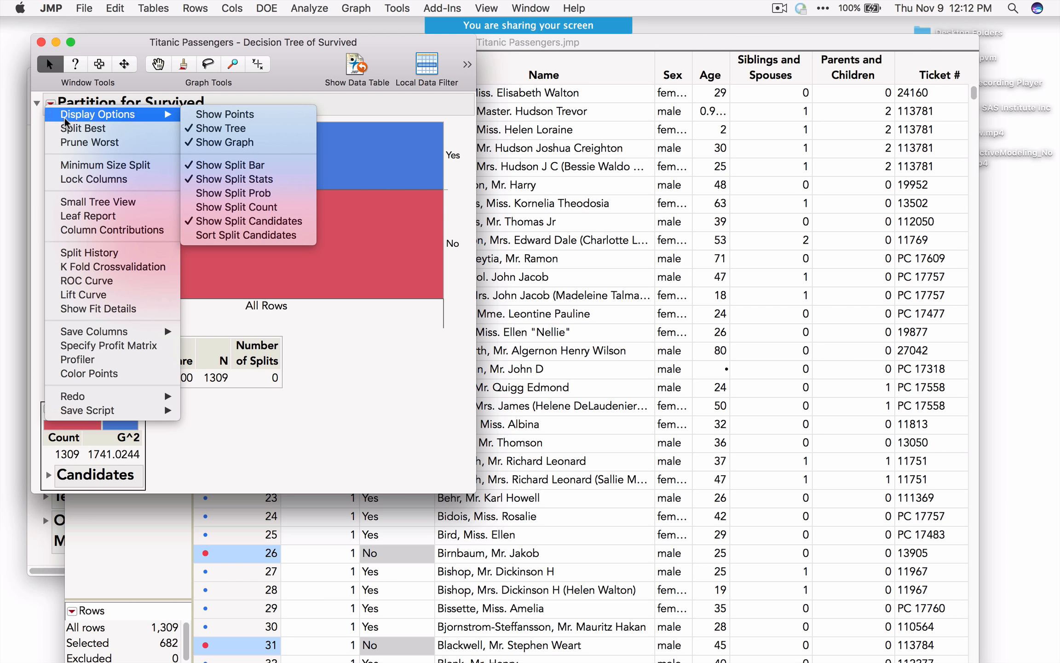
pyautogui.click(271, 210)
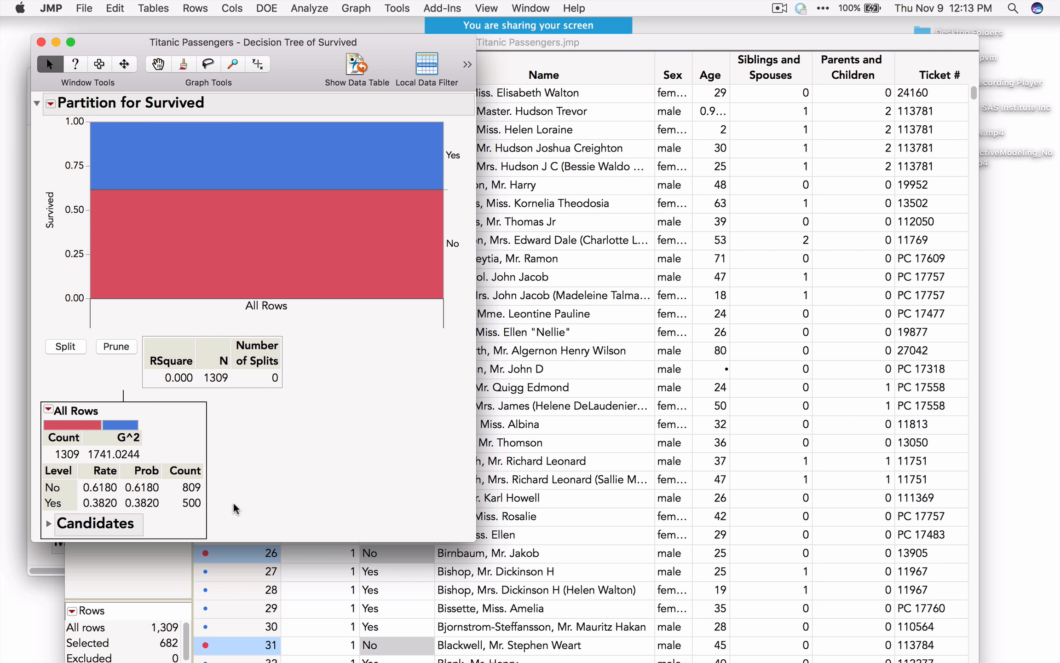
# Examine the split candidates of the All Rows node, comparing G^2, LogWorth and cut point for each term, and collapse the list
pyautogui.moveTo(311, 64); pyautogui.dragTo(352, 52)
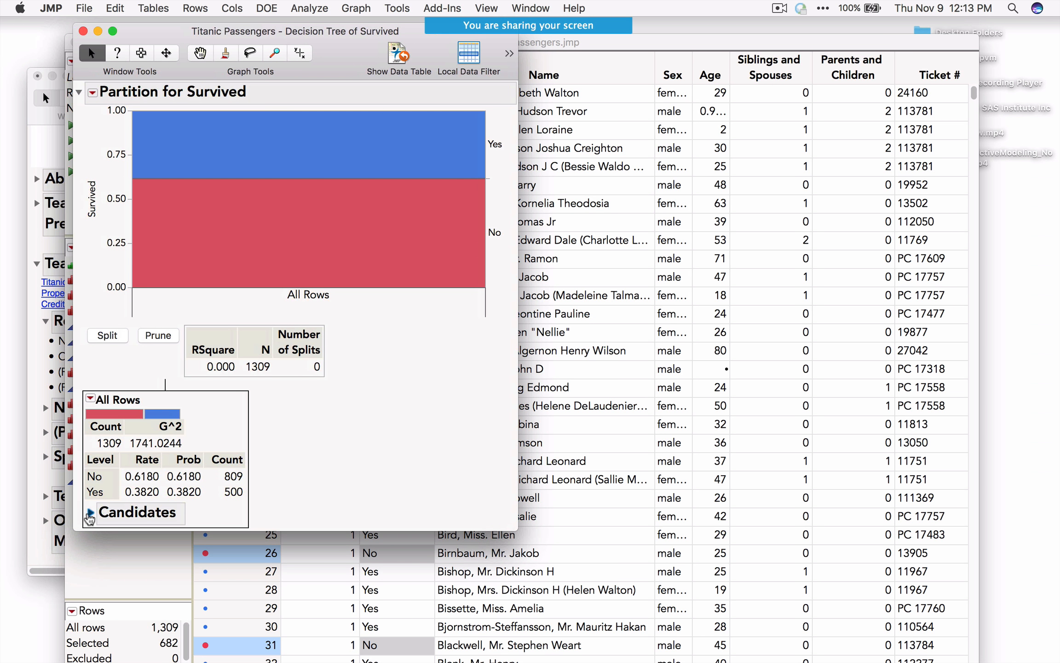
pyautogui.click(90, 512)
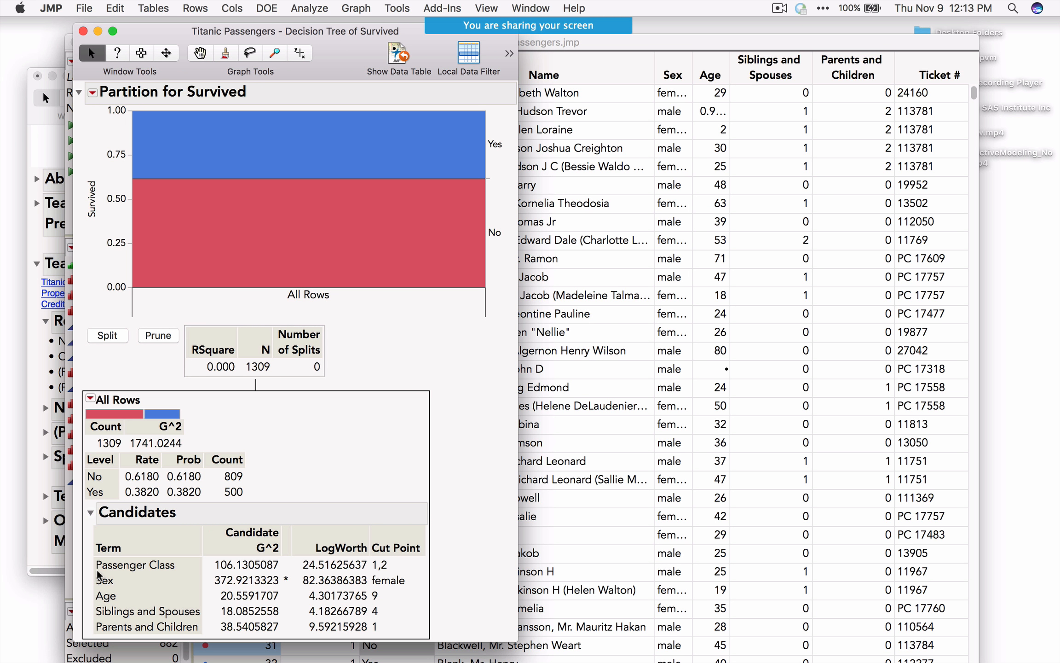
pyautogui.moveTo(98, 570); pyautogui.dragTo(139, 571)
pyautogui.moveTo(94, 573); pyautogui.dragTo(166, 578)
pyautogui.moveTo(96, 570); pyautogui.dragTo(181, 579)
pyautogui.moveTo(91, 572); pyautogui.dragTo(173, 577)
pyautogui.moveTo(110, 571); pyautogui.dragTo(153, 576)
pyautogui.moveTo(90, 614); pyautogui.dragTo(102, 613)
pyautogui.moveTo(319, 573); pyautogui.dragTo(365, 576)
pyautogui.moveTo(263, 492); pyautogui.dragTo(263, 522)
pyautogui.moveTo(87, 589); pyautogui.dragTo(276, 592)
pyautogui.click(90, 511)
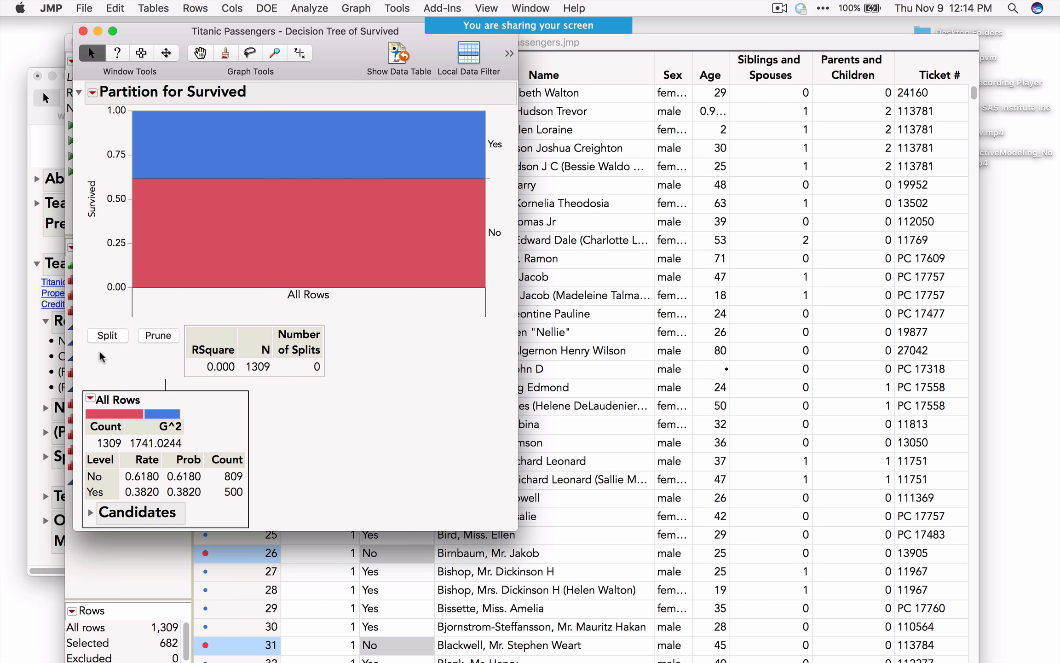
# Make the first split of the tree and compare the split candidates of the female and male nodes
pyautogui.click(109, 334)
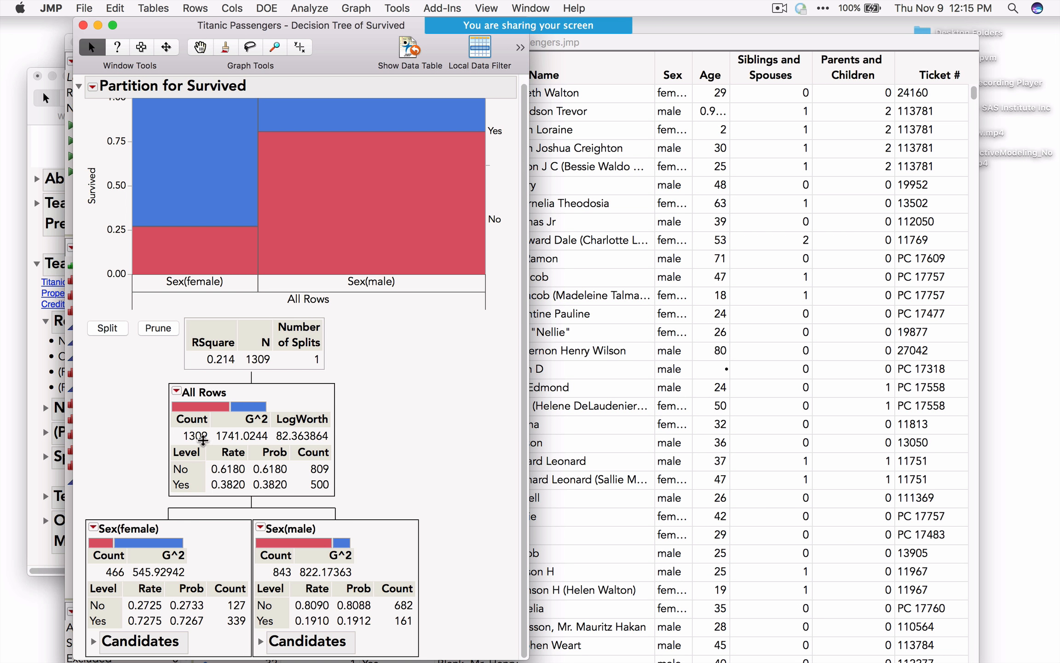
pyautogui.click(93, 640)
pyautogui.scroll(-3, 212, 617)
pyautogui.click(441, 529)
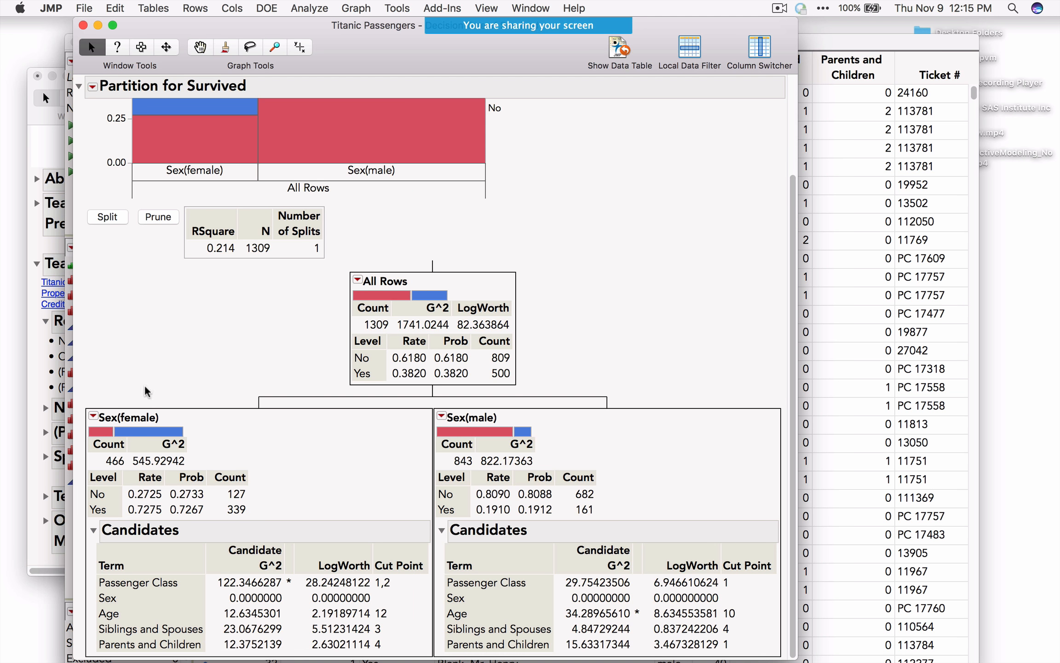
pyautogui.click(93, 529)
pyautogui.click(261, 530)
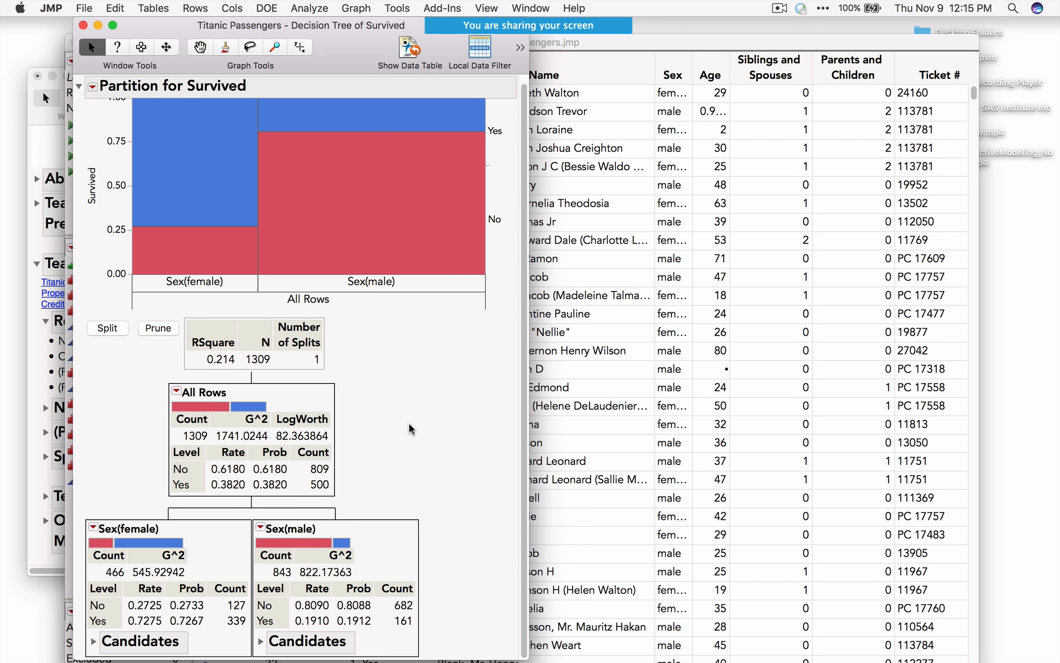
# Split the decision tree two more times, dividing females by Passenger Class and males by Age
pyautogui.click(105, 329)
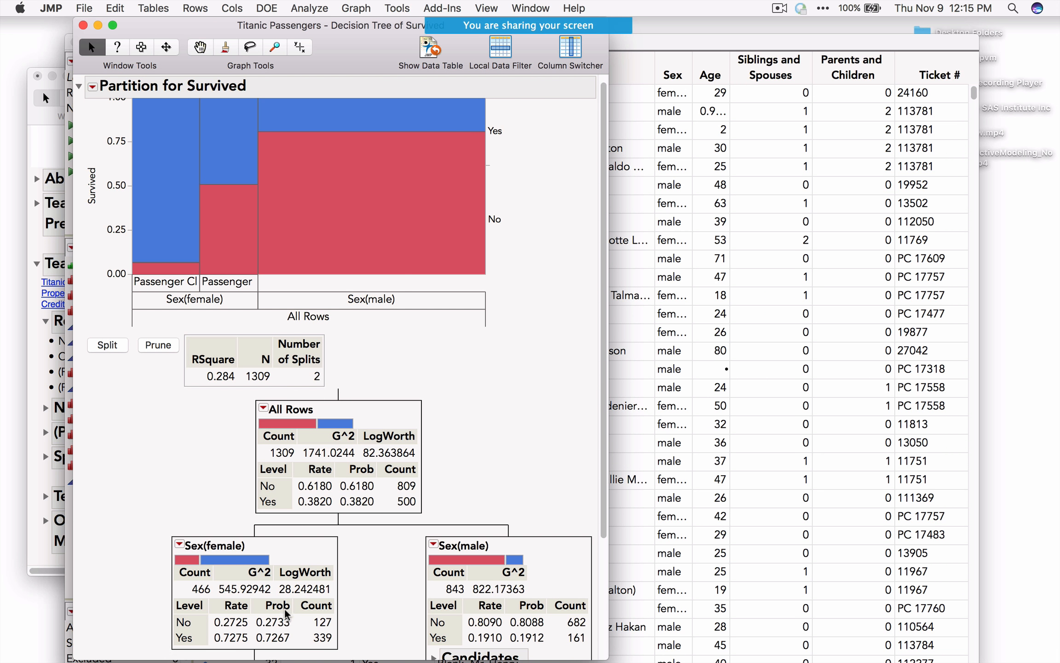
pyautogui.scroll(-5, 286, 614)
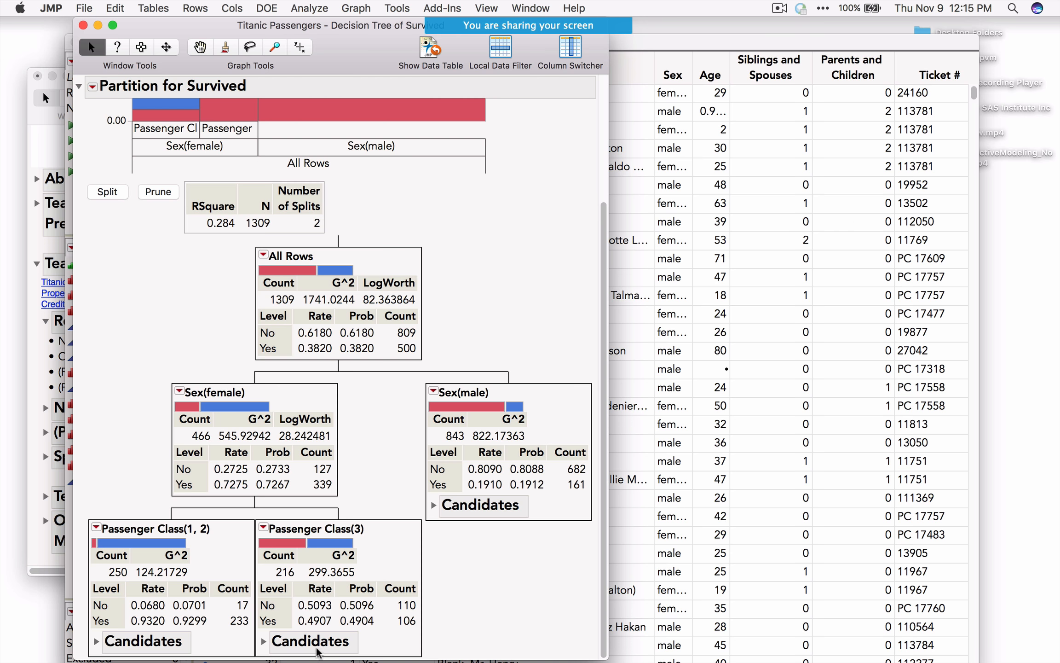
pyautogui.click(111, 195)
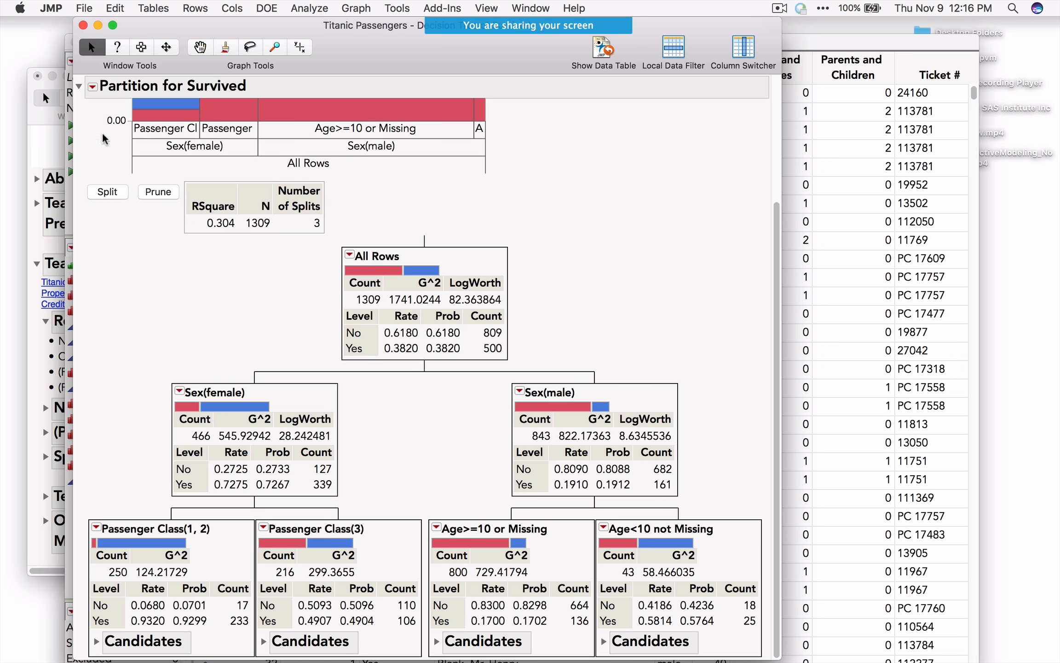
# Add the Leaf Report to the partition and review the response probabilities, focusing on females in Passenger Class 1 and 2
pyautogui.click(93, 87)
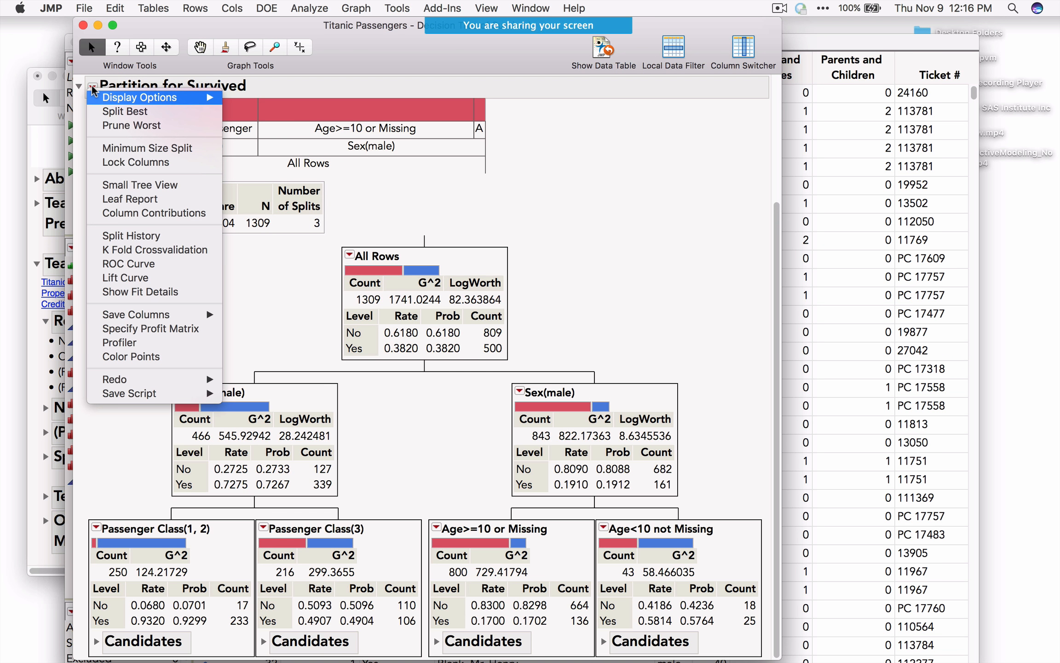
pyautogui.click(118, 200)
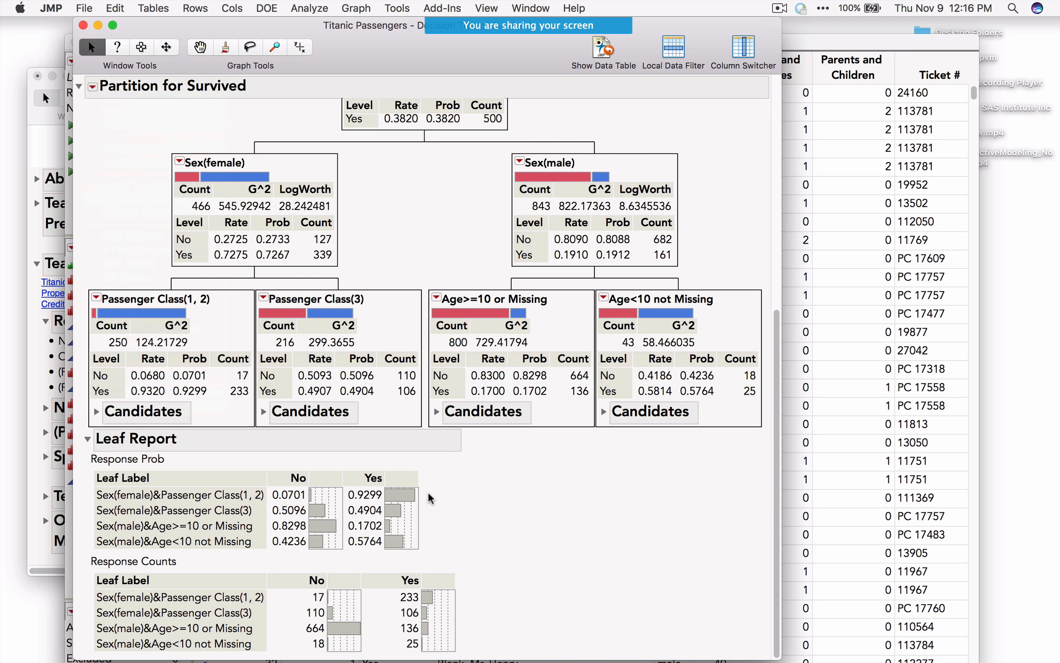
pyautogui.moveTo(425, 536); pyautogui.dragTo(424, 539)
pyautogui.moveTo(90, 503); pyautogui.dragTo(274, 507)
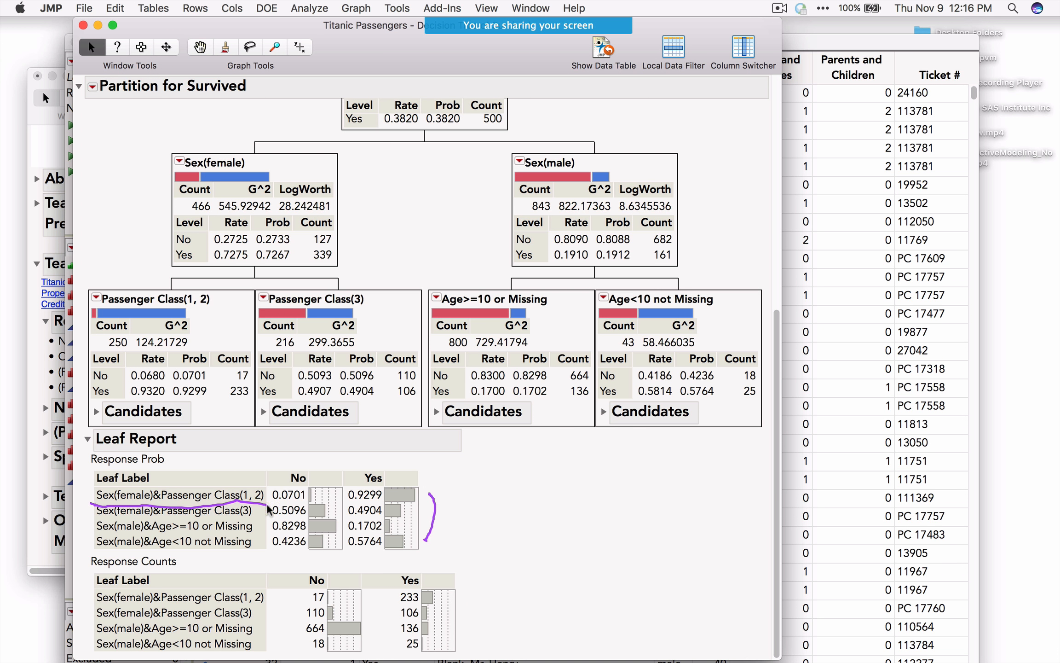
pyautogui.moveTo(348, 500); pyautogui.dragTo(381, 503)
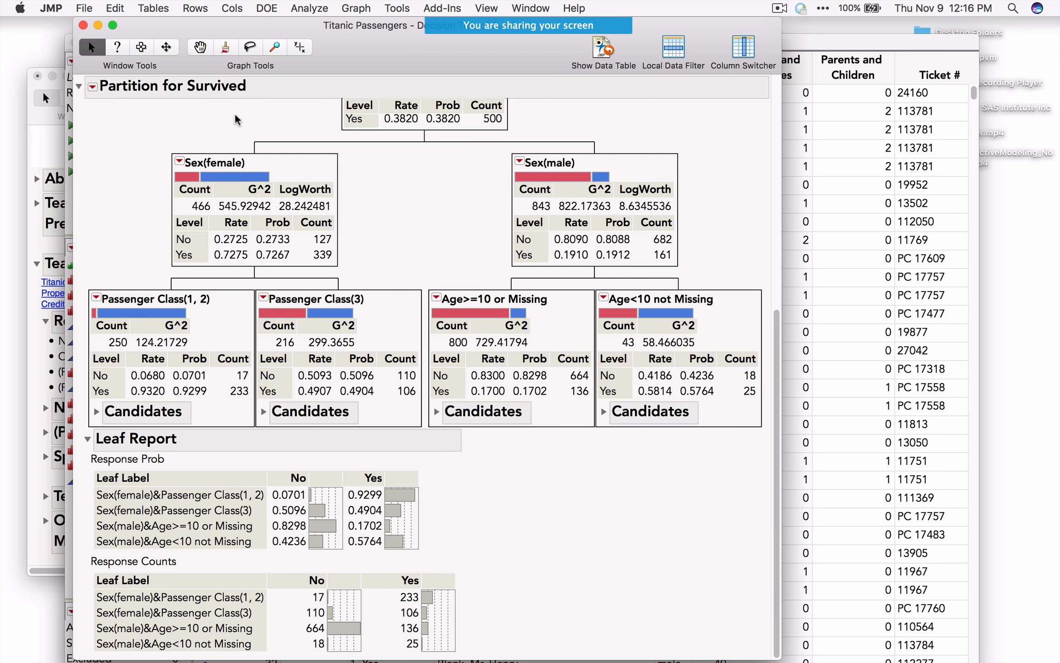
# Save the tree's prediction formula to the data table and bring the new probability and Most Likely Survived columns into view
pyautogui.click(93, 86)
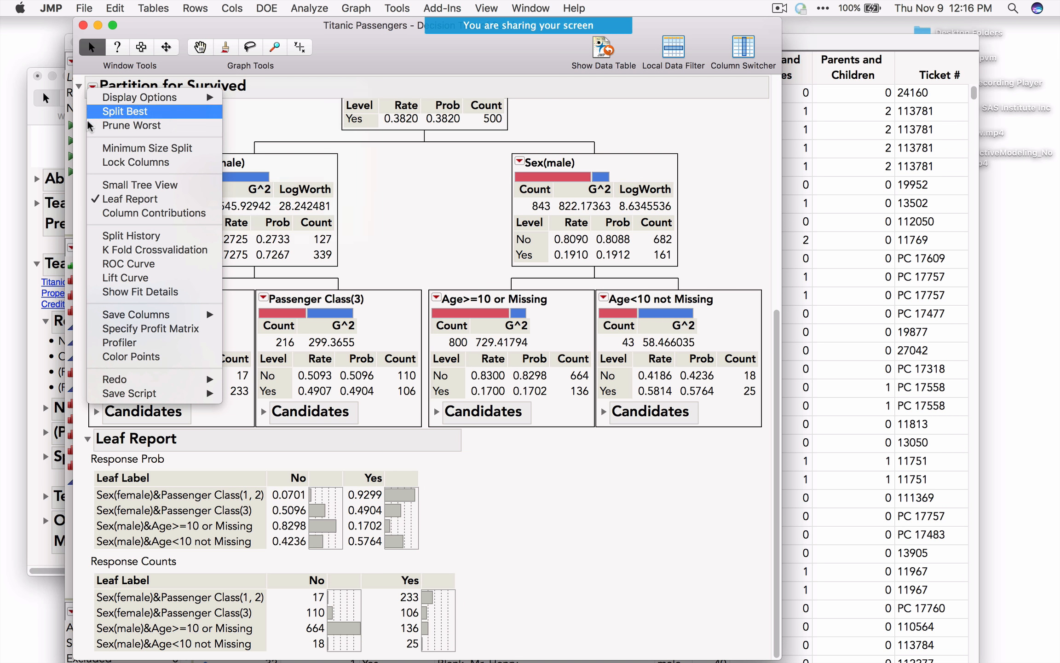
pyautogui.moveTo(151, 318)
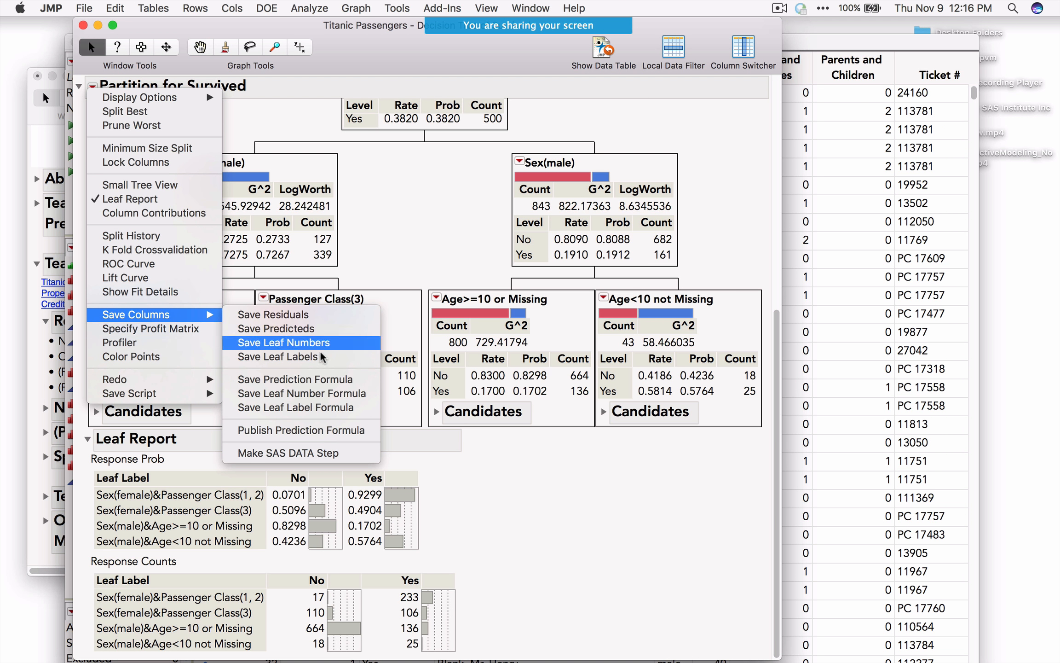
pyautogui.click(324, 378)
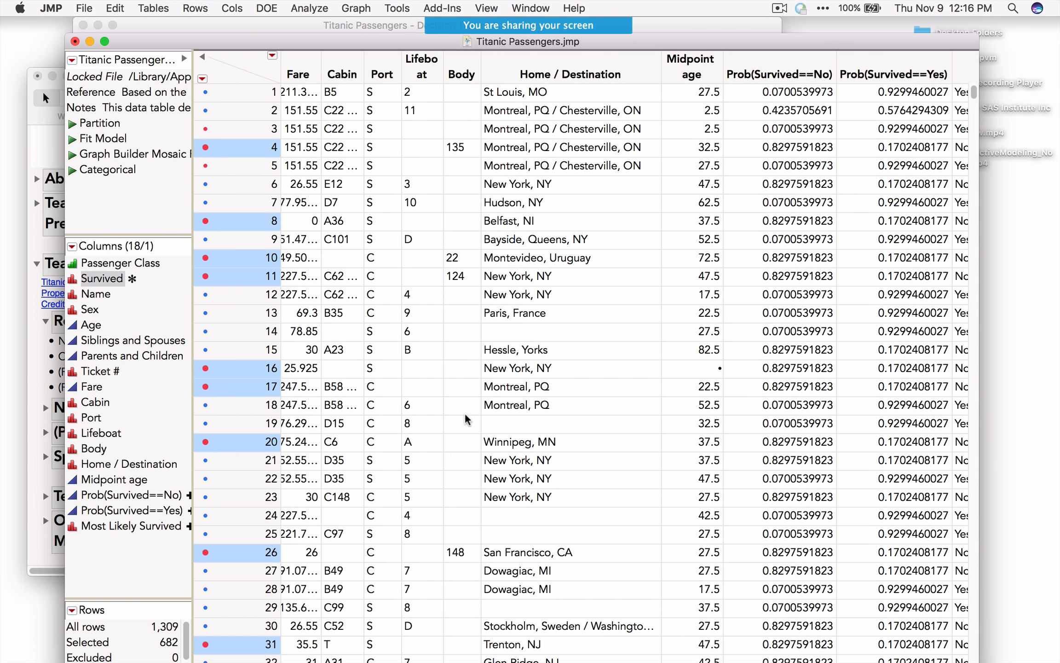
pyautogui.hscroll(5, 468, 414)
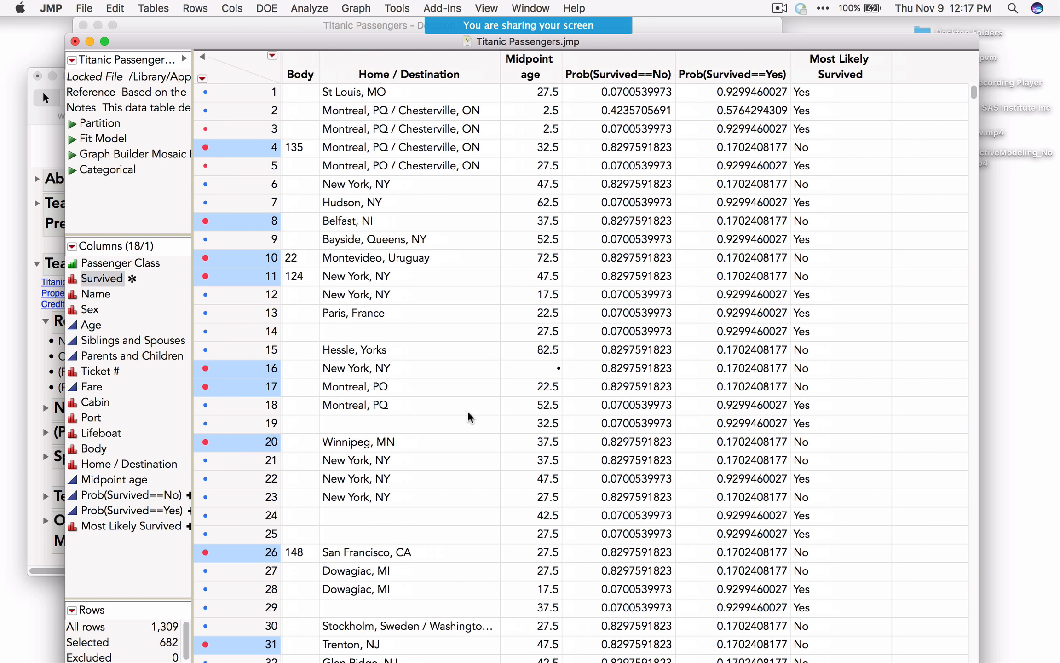
# Inspect the formula of the Prob(Survived==No) column, checking its Sex and Passenger Class conditions, and close it without changes
pyautogui.moveTo(694, 37); pyautogui.dragTo(688, 21)
pyautogui.rightClick(608, 56)
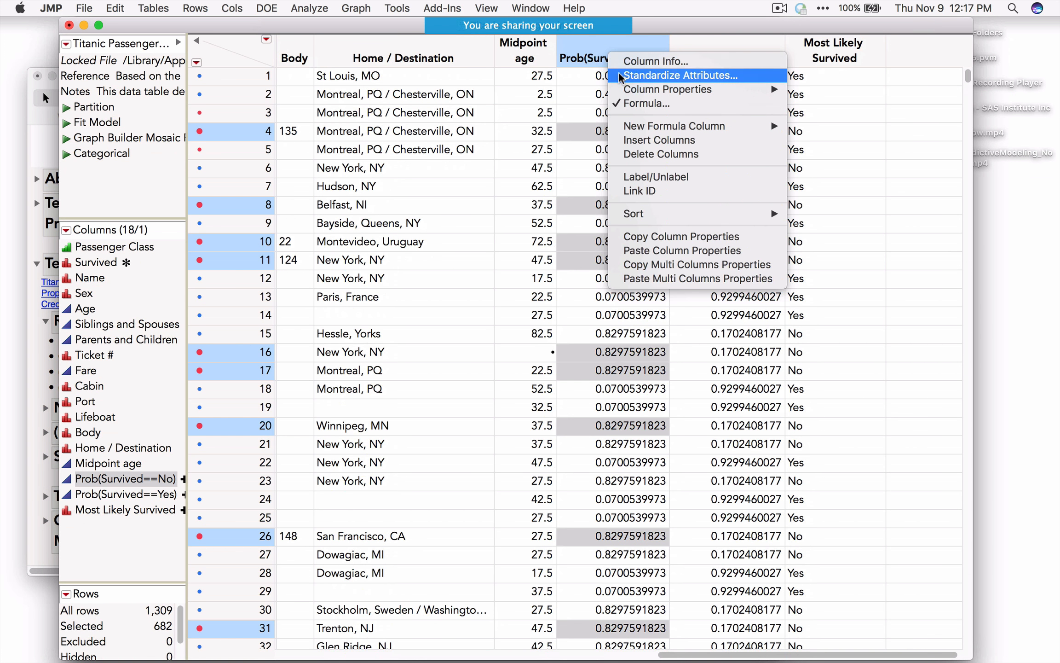
pyautogui.click(643, 106)
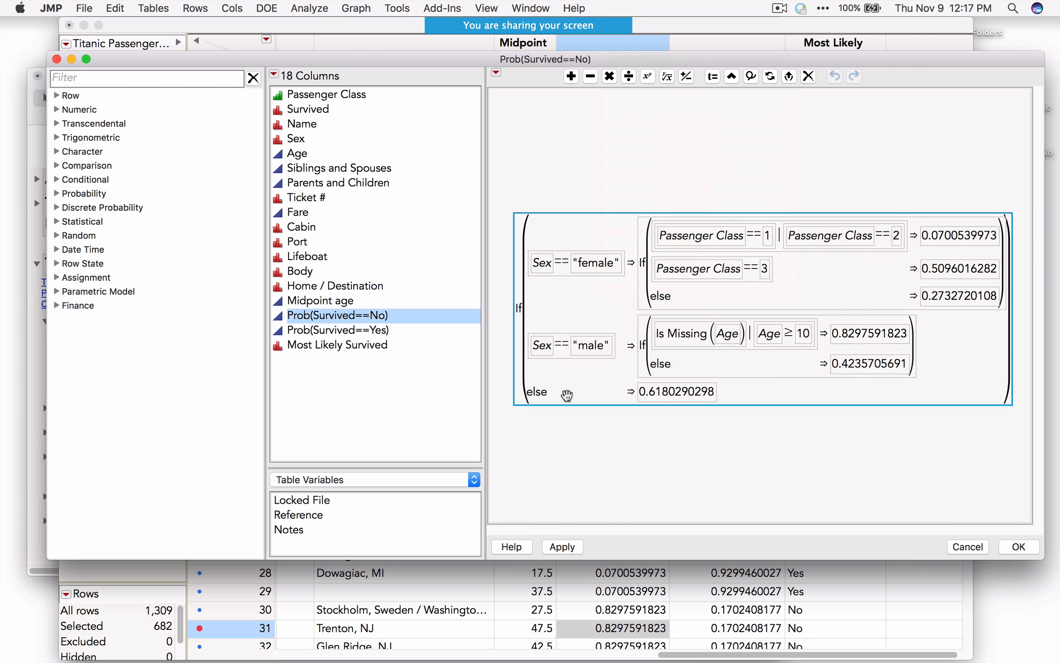
pyautogui.click(541, 267)
pyautogui.click(588, 267)
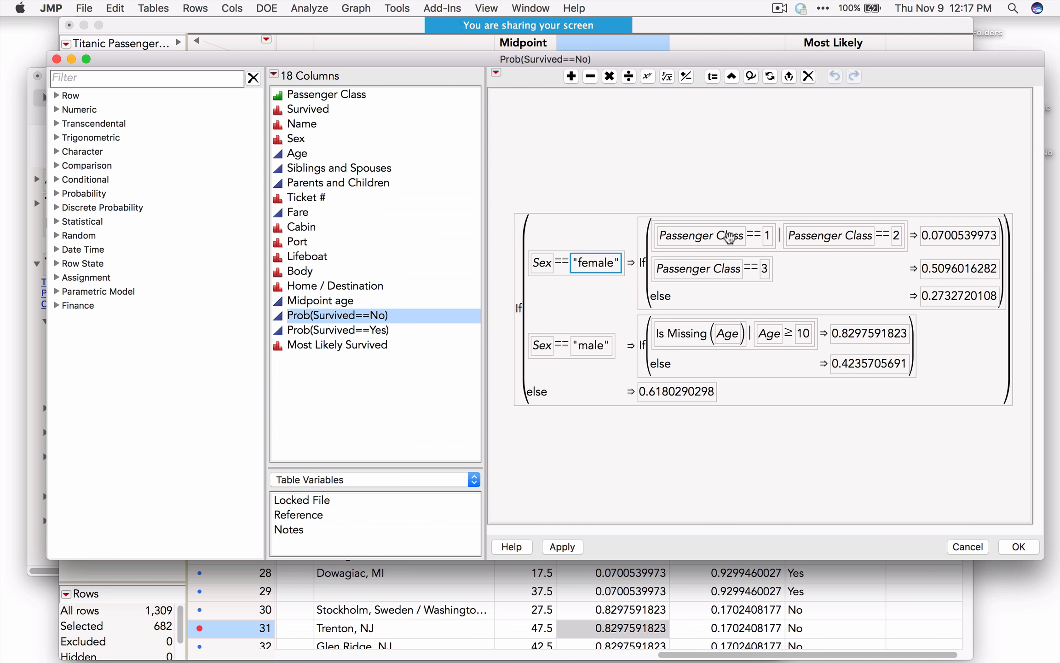
pyautogui.click(714, 238)
pyautogui.click(805, 235)
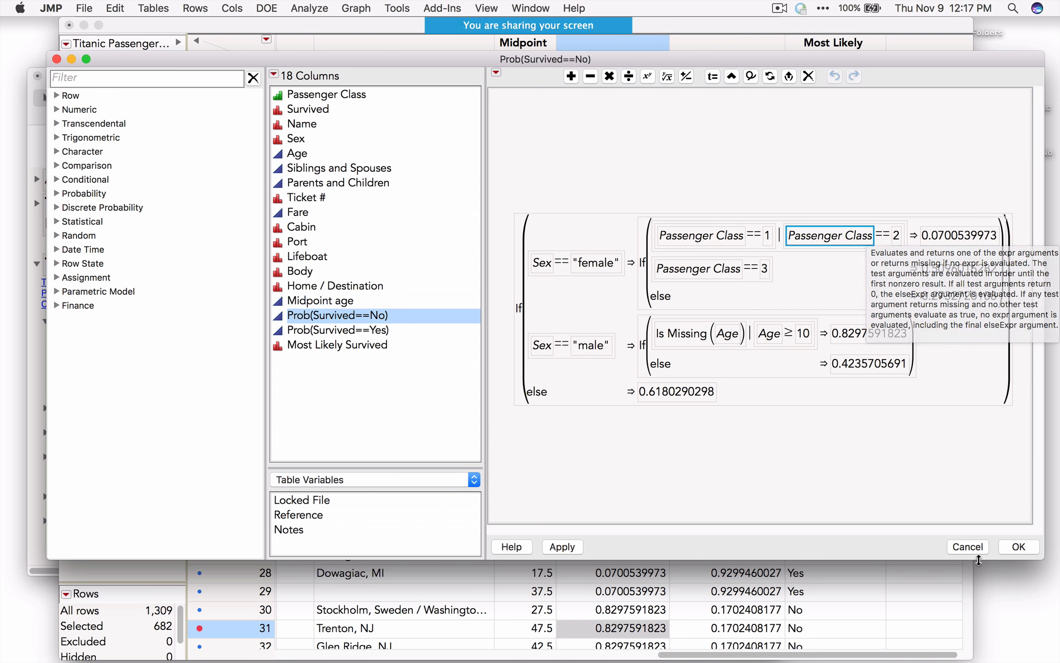
pyautogui.click(970, 546)
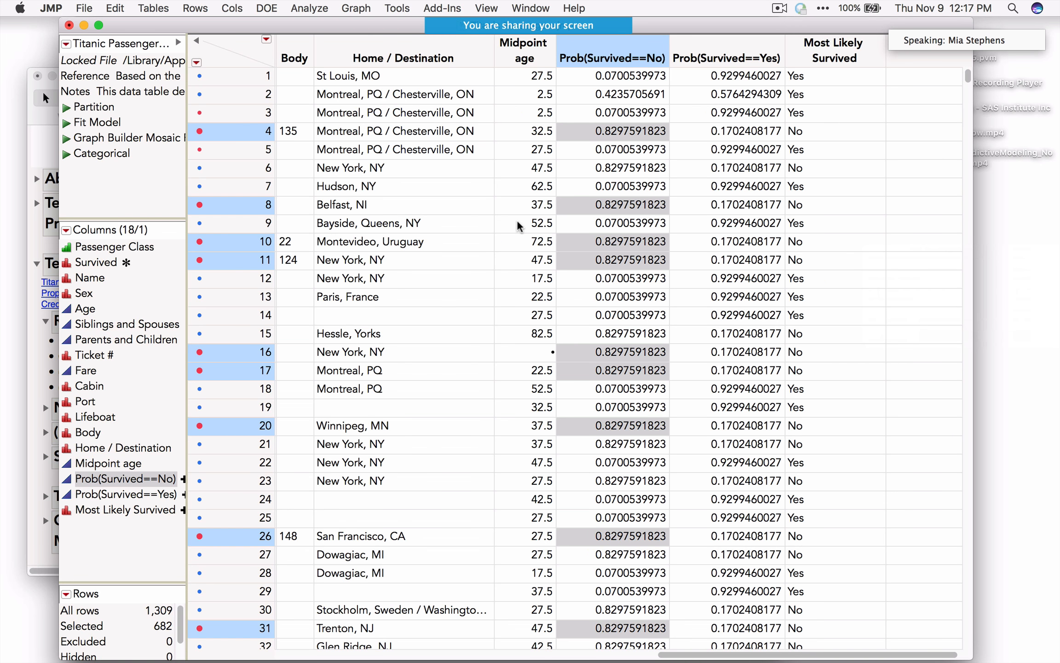
# Add Column Contributions to the Decision Tree of Survived report, collapse the Leaf Report and highlight the Sex term
pyautogui.click(534, 9)
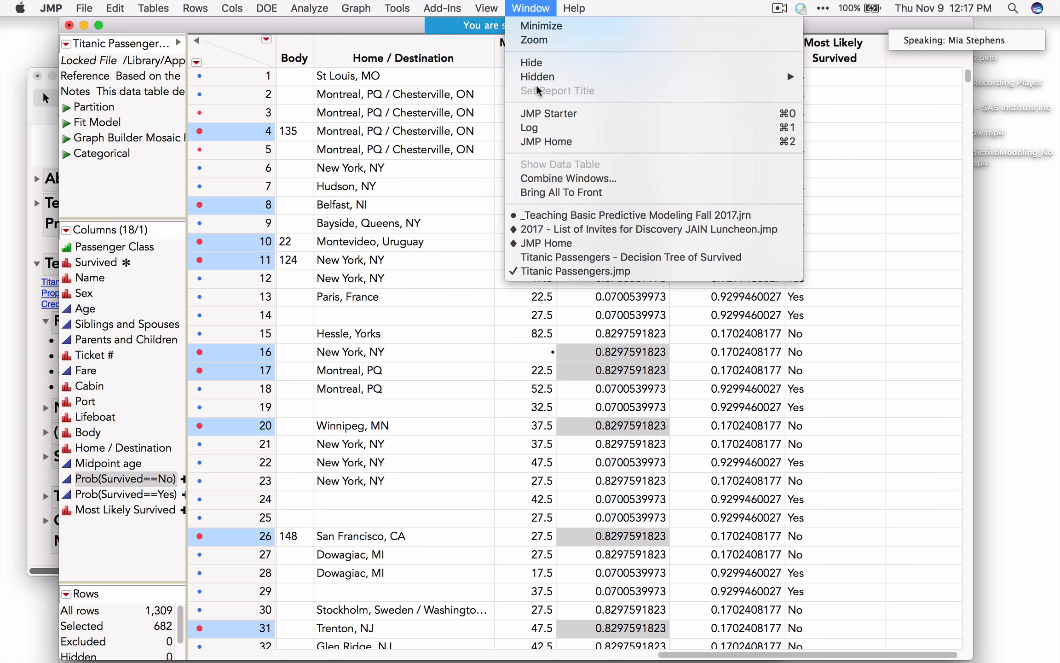
pyautogui.click(567, 259)
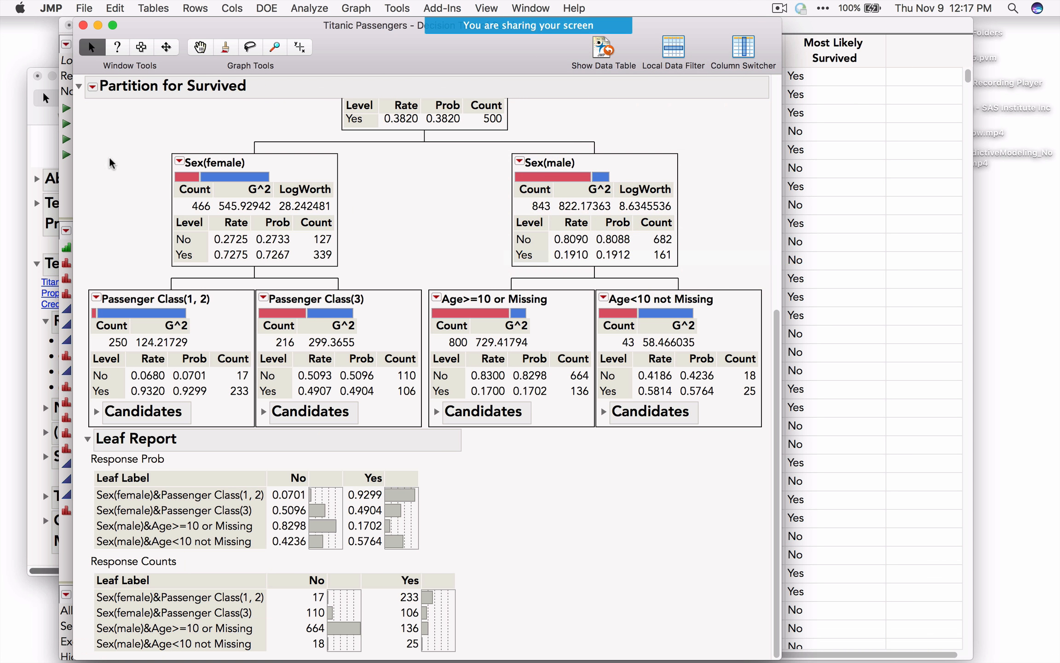
pyautogui.click(93, 87)
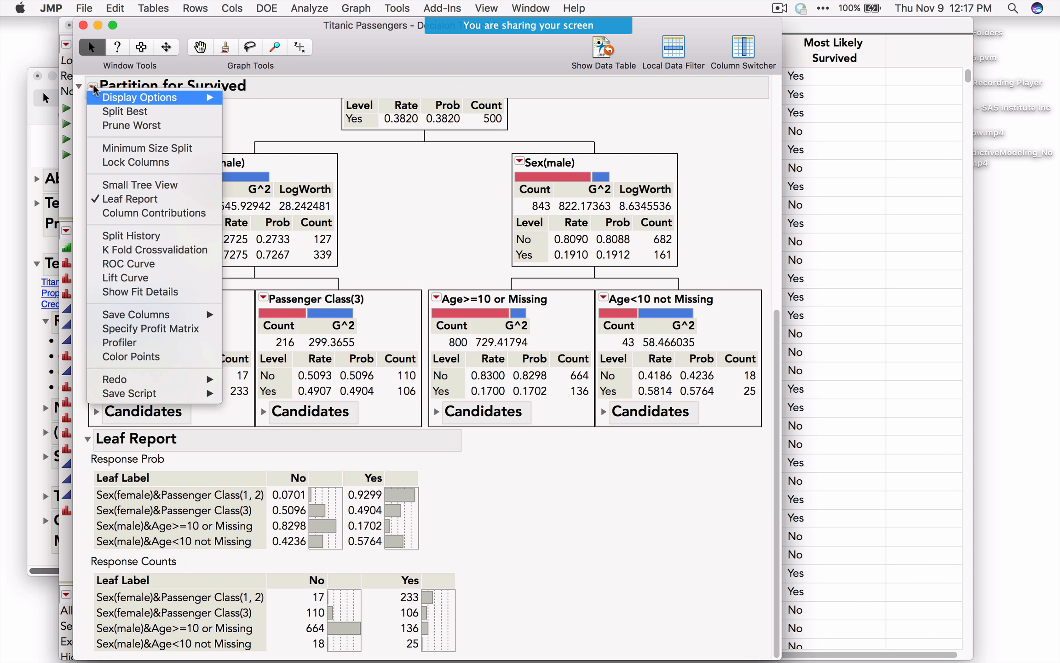
pyautogui.click(135, 214)
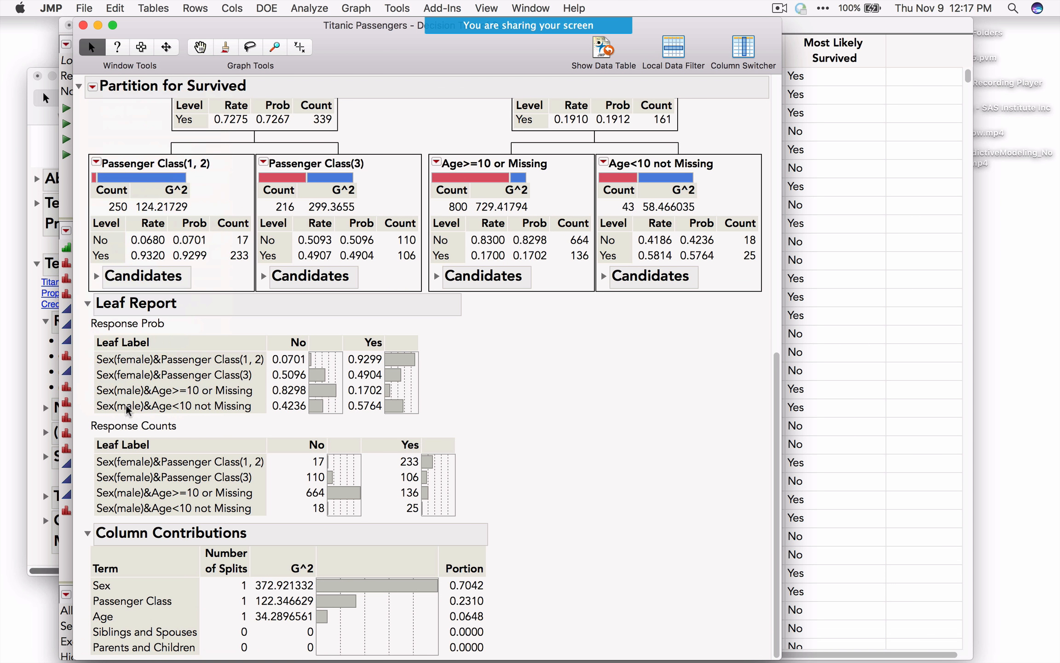
pyautogui.click(87, 304)
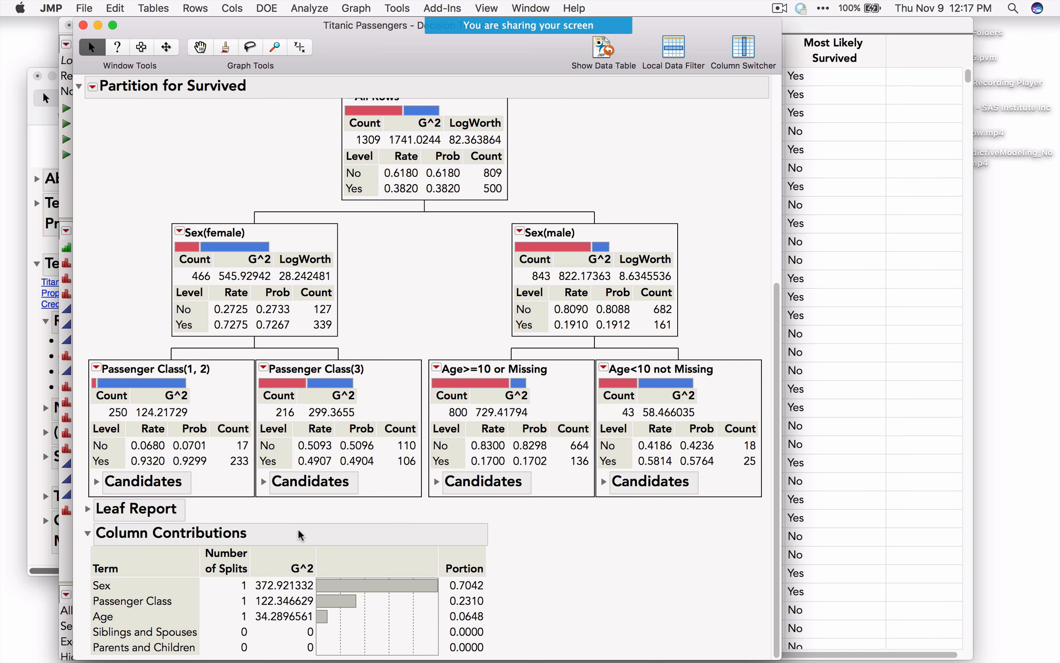
pyautogui.click(255, 600)
pyautogui.click(265, 587)
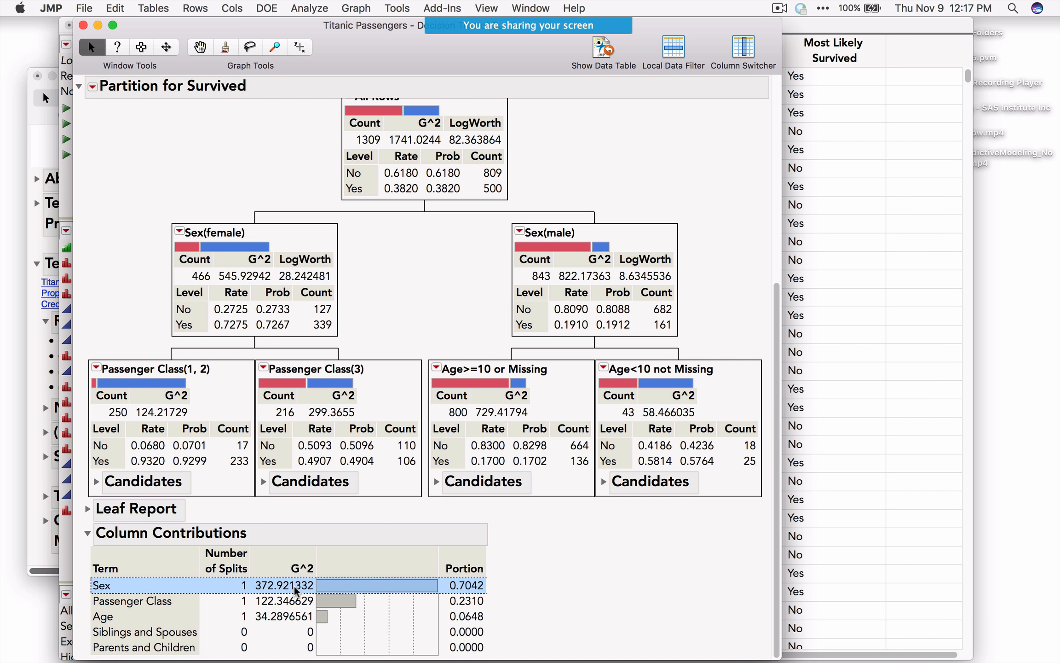
pyautogui.scroll(10, 215, 361)
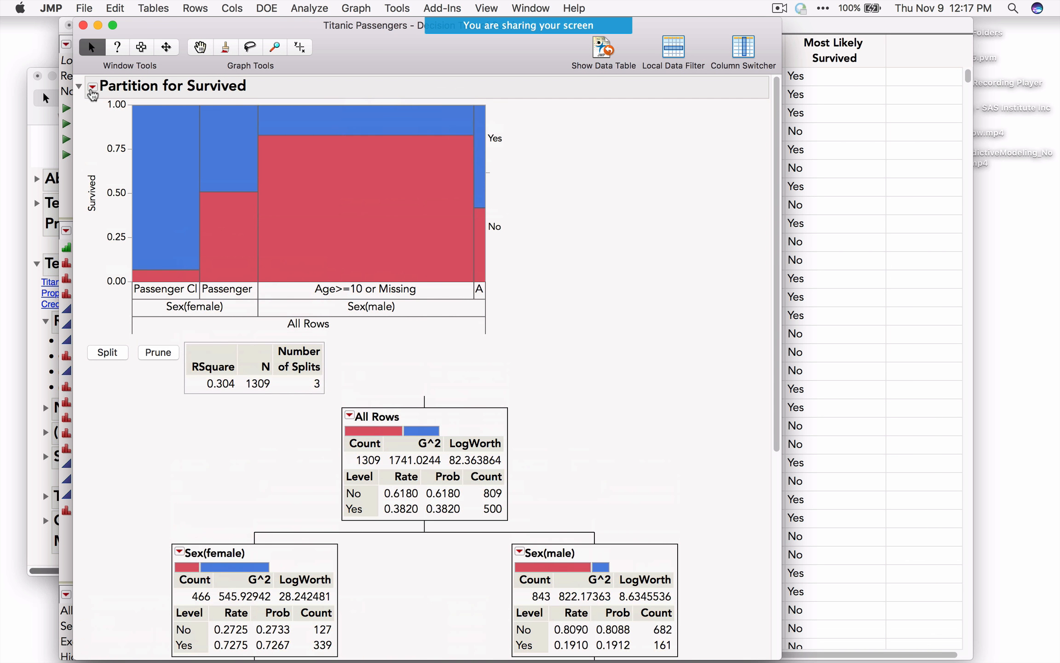
pyautogui.click(93, 88)
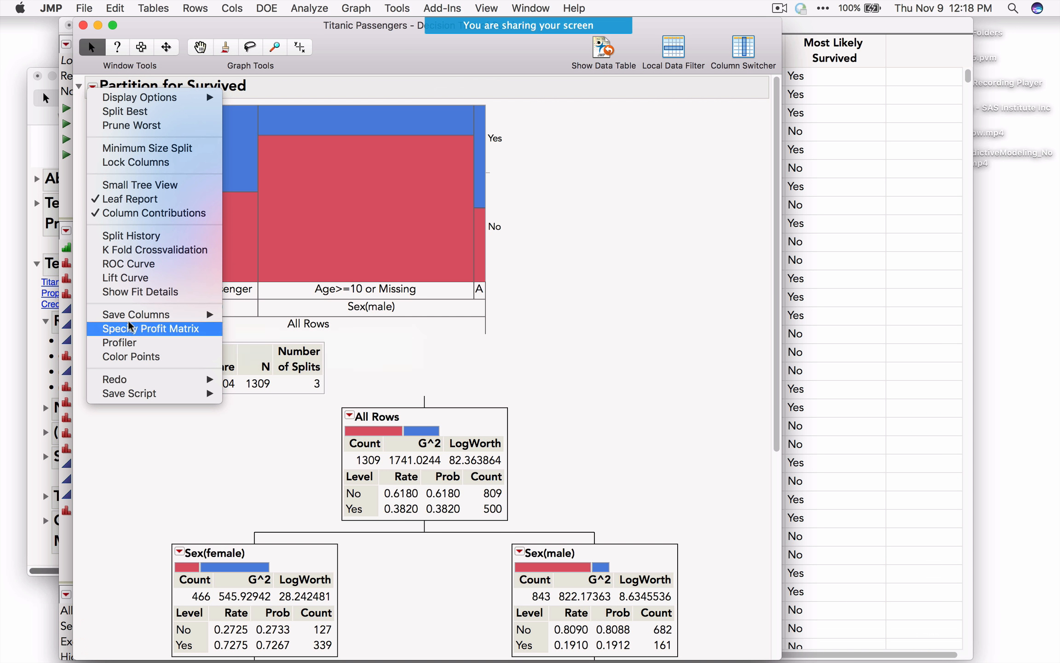
pyautogui.click(579, 315)
pyautogui.scroll(-1, 579, 315)
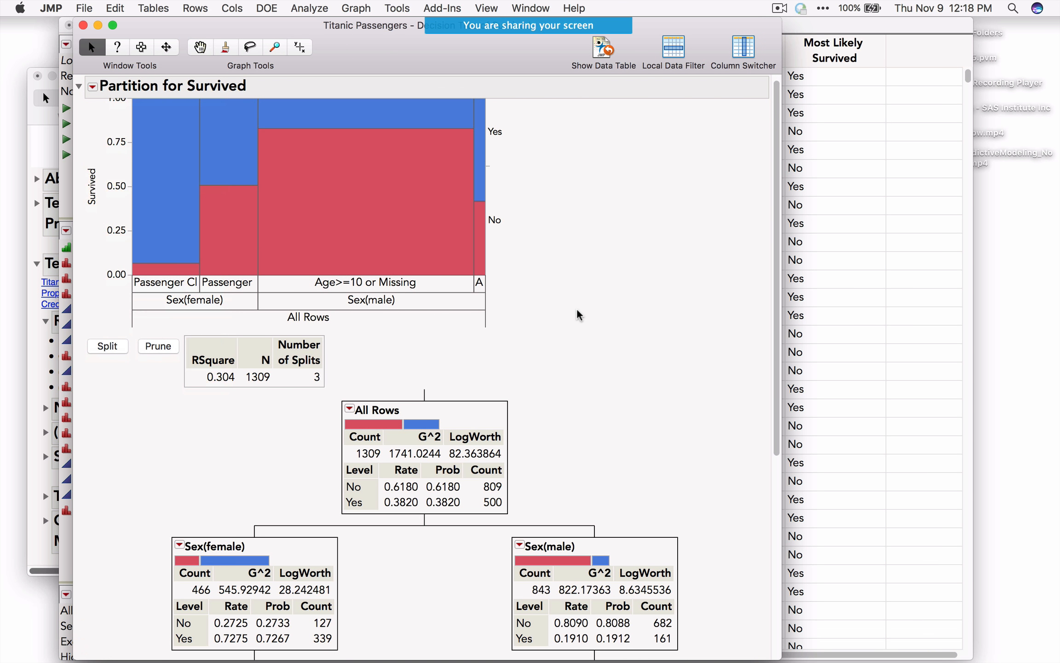
# Split the Survived decision tree twice more so that it has five splits in total
pyautogui.click(107, 346)
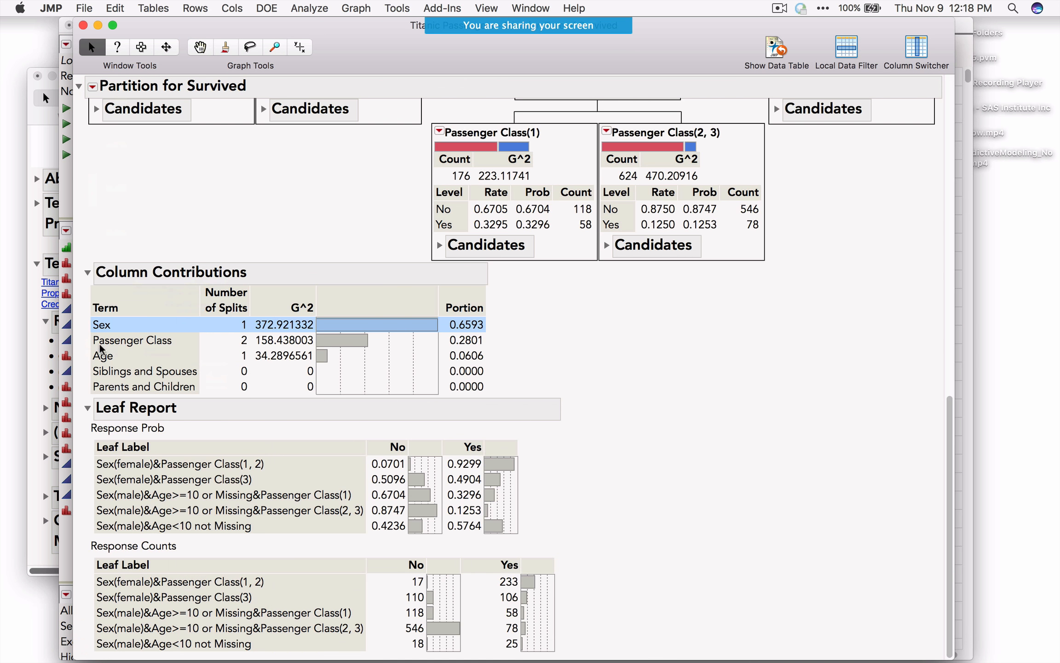
pyautogui.scroll(15, 260, 248)
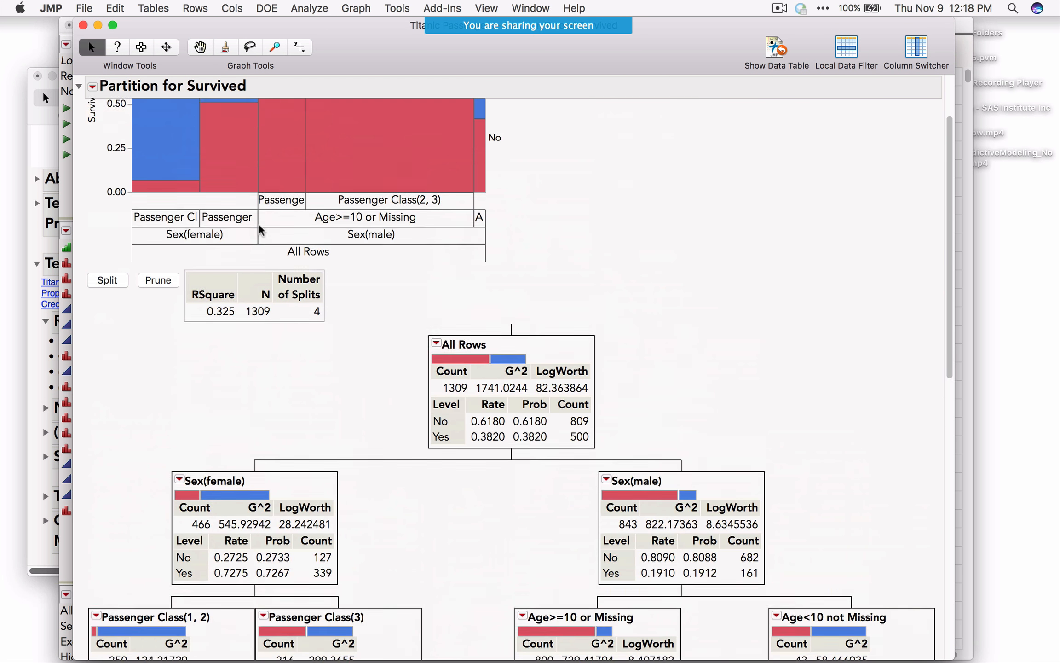
pyautogui.click(105, 284)
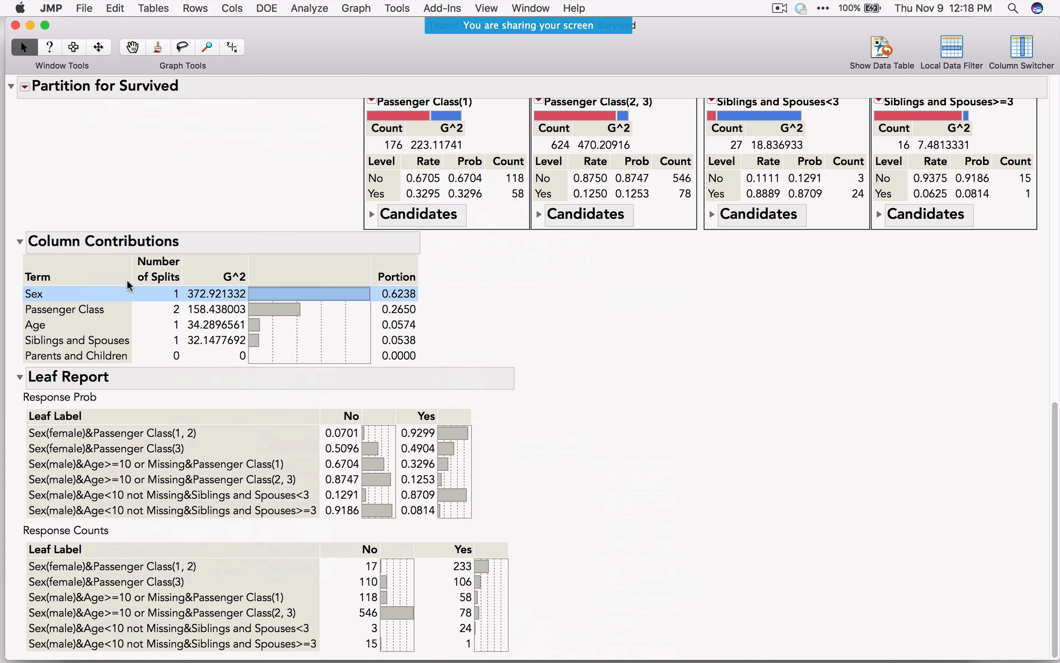
pyautogui.scroll(15, 147, 276)
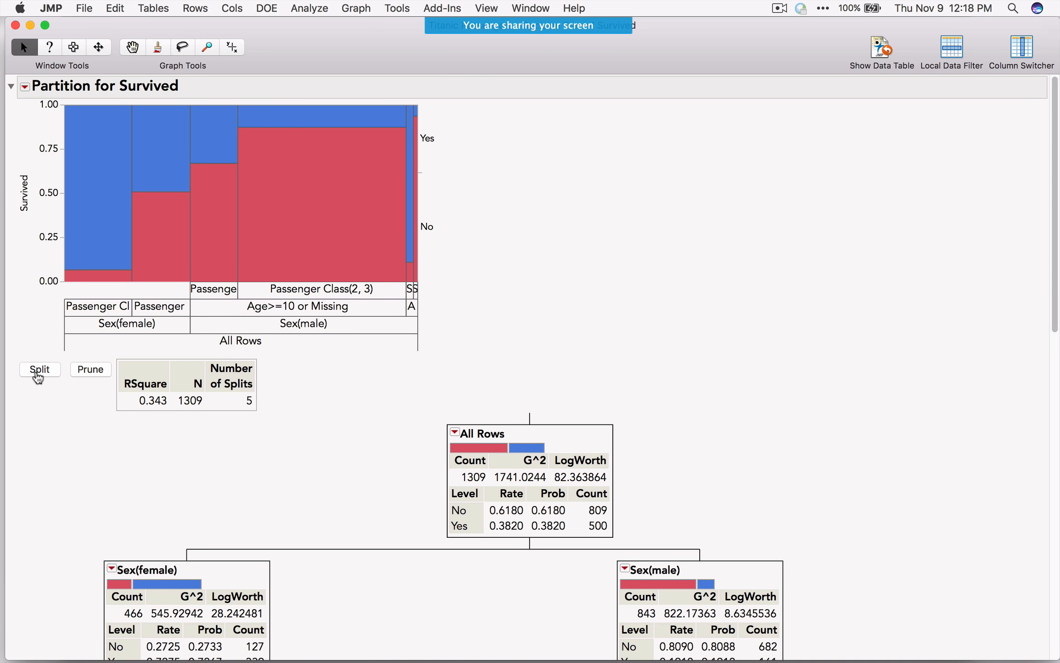
# Check the partition's Minimum Size Split setting and cancel the dialog
pyautogui.click(23, 88)
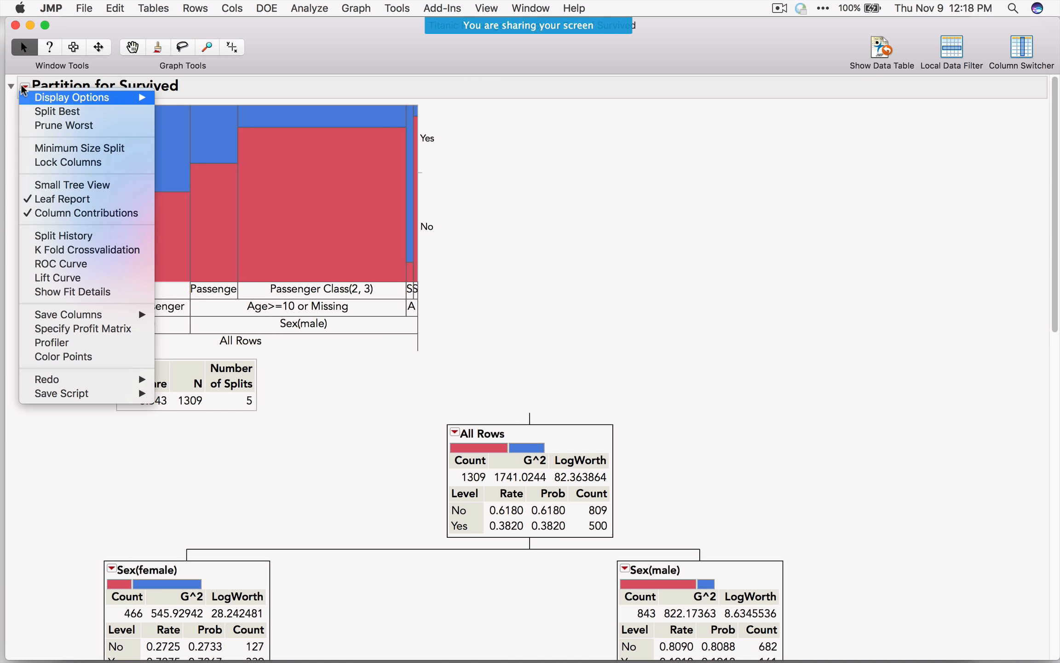
pyautogui.click(91, 150)
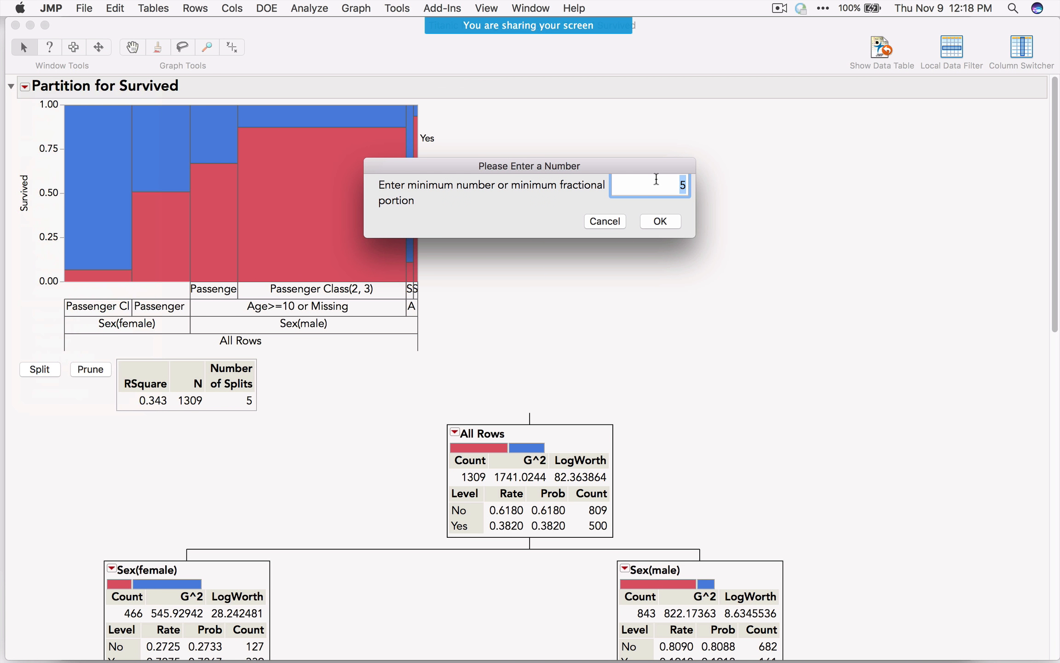
pyautogui.click(608, 221)
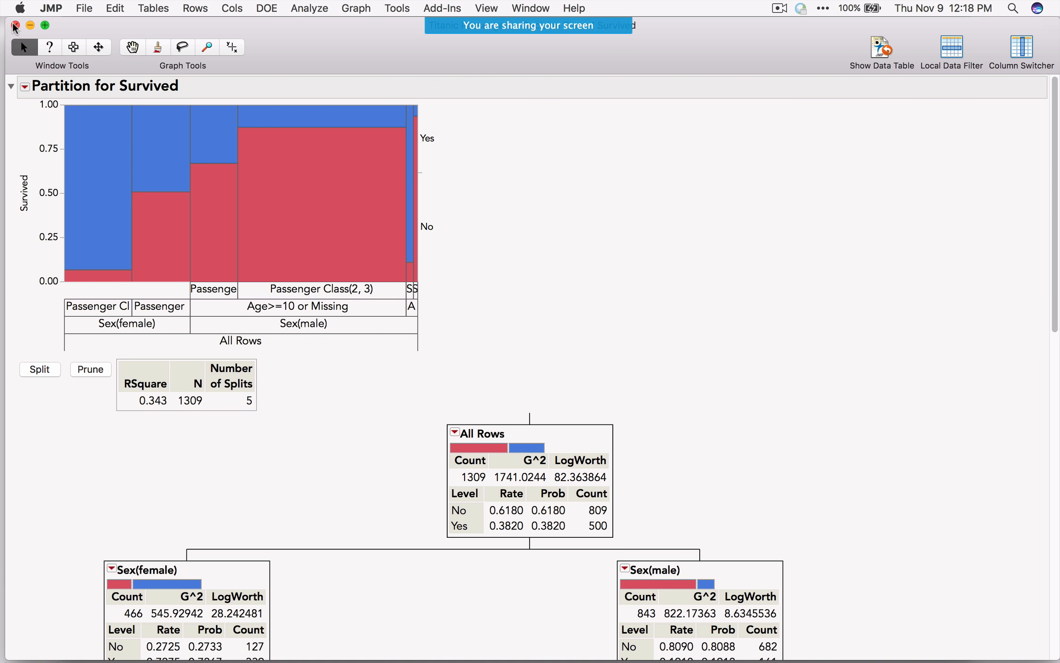
# Close the decision tree report and the Titanic Passengers data table without saving the changes
pyautogui.click(15, 25)
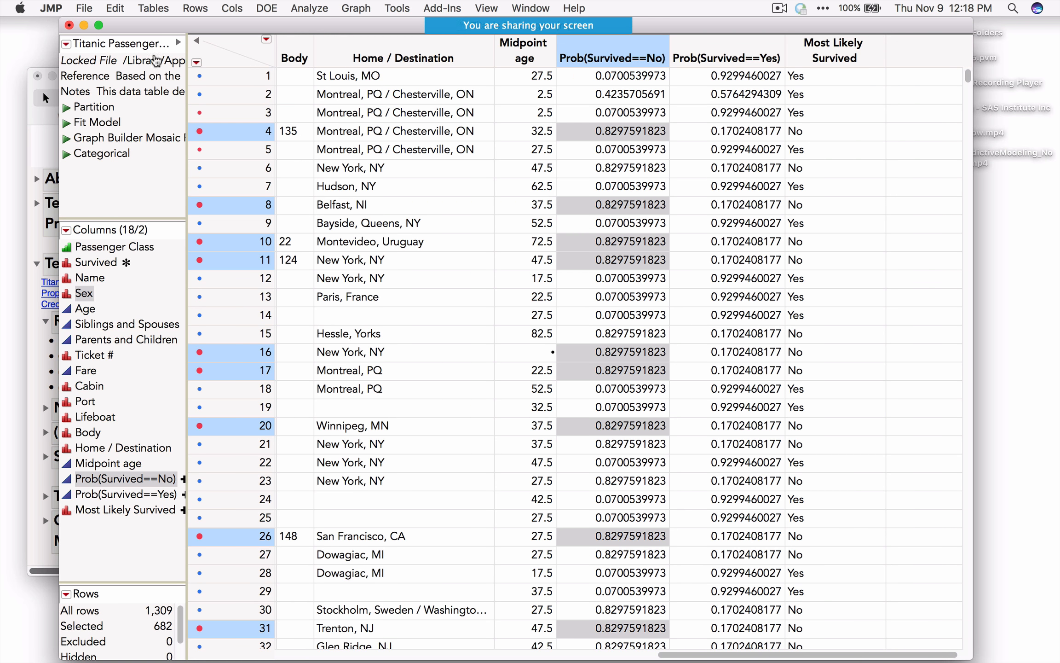
pyautogui.click(69, 26)
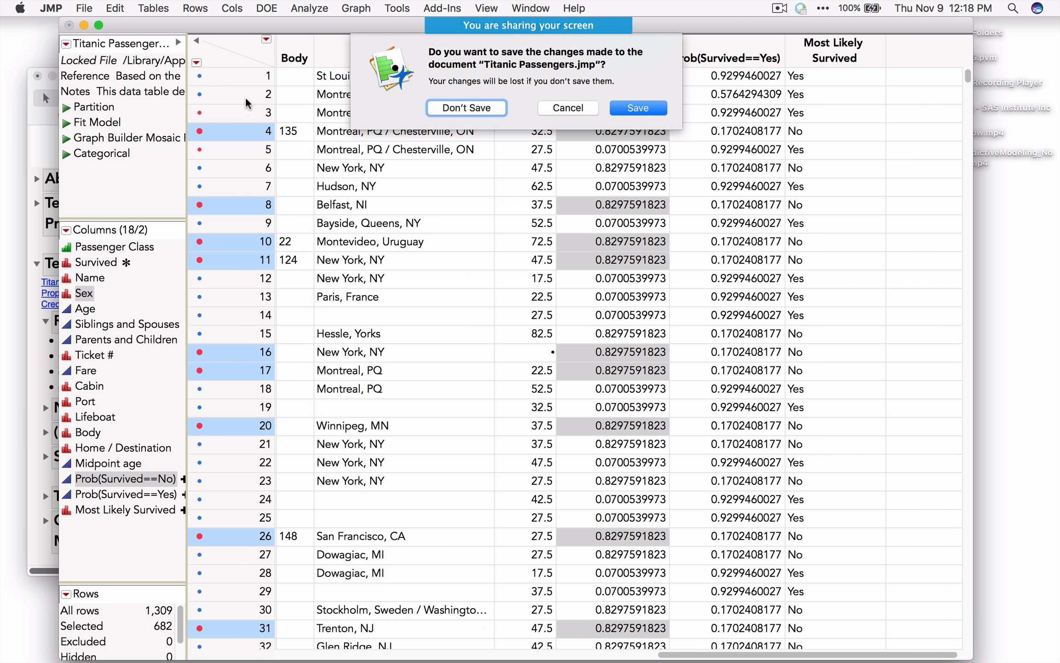
pyautogui.click(439, 115)
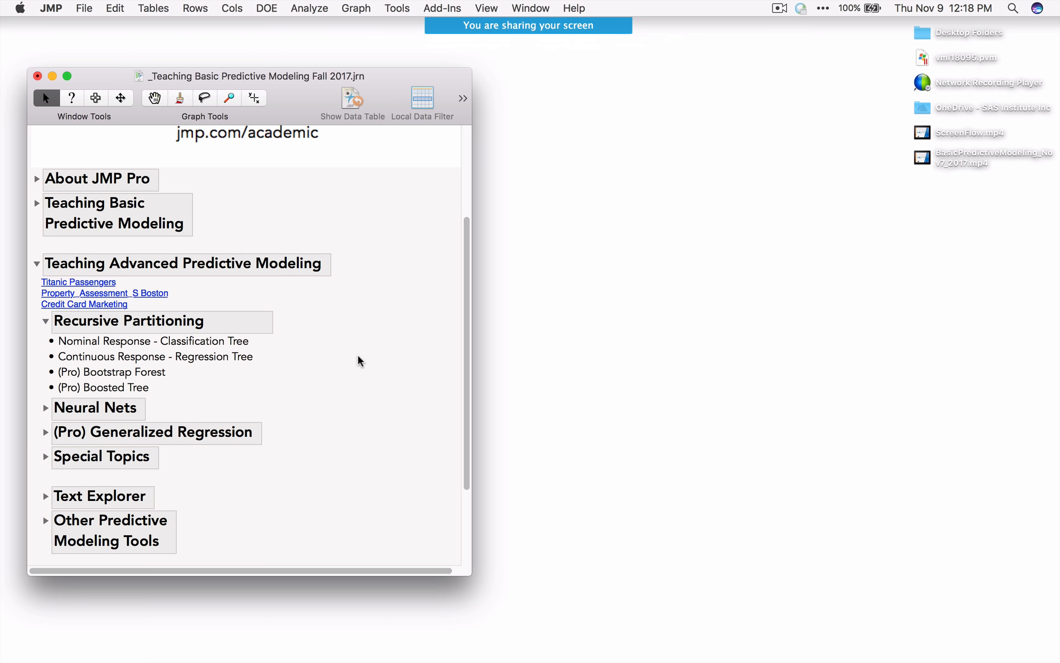
# Open the Property_Assessment_S Boston data table and run its saved Graph Builder - Map script
pyautogui.click(131, 294)
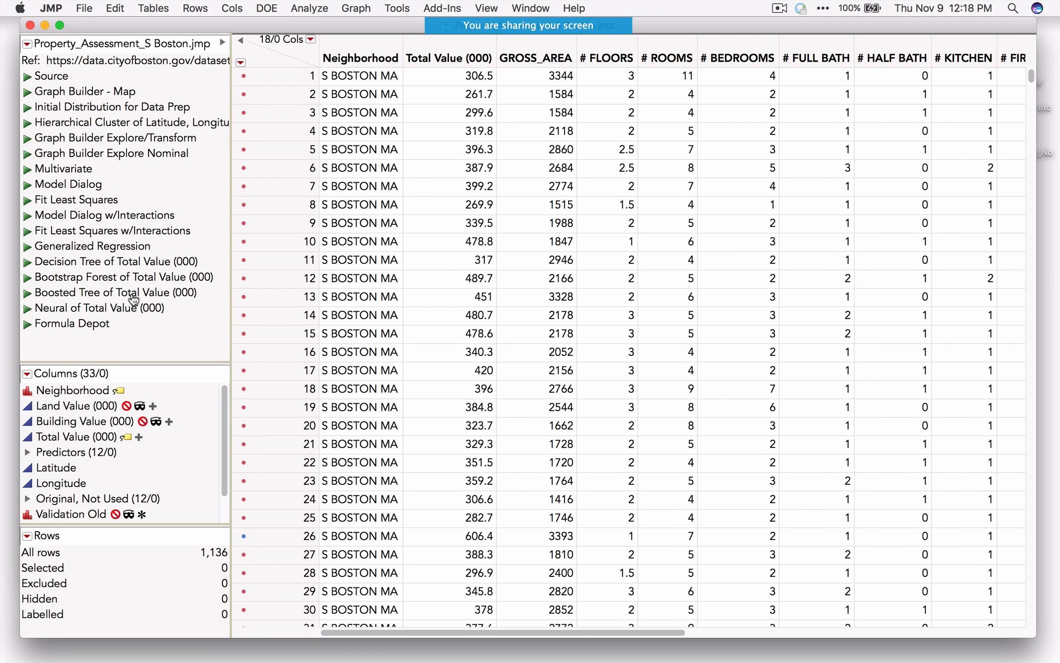
pyautogui.click(159, 67)
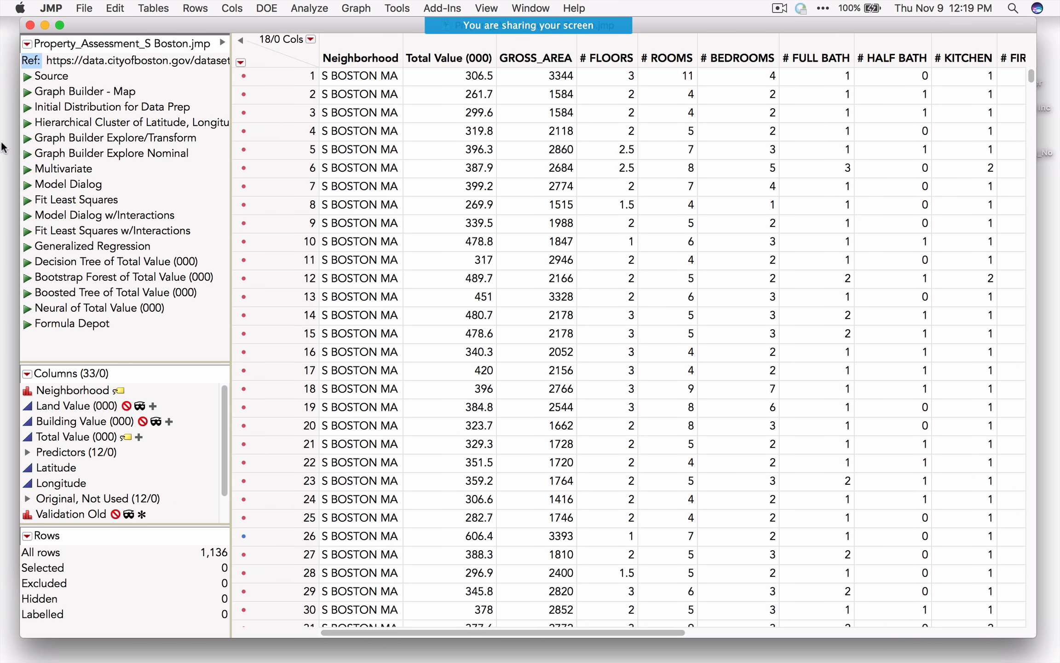
pyautogui.click(28, 92)
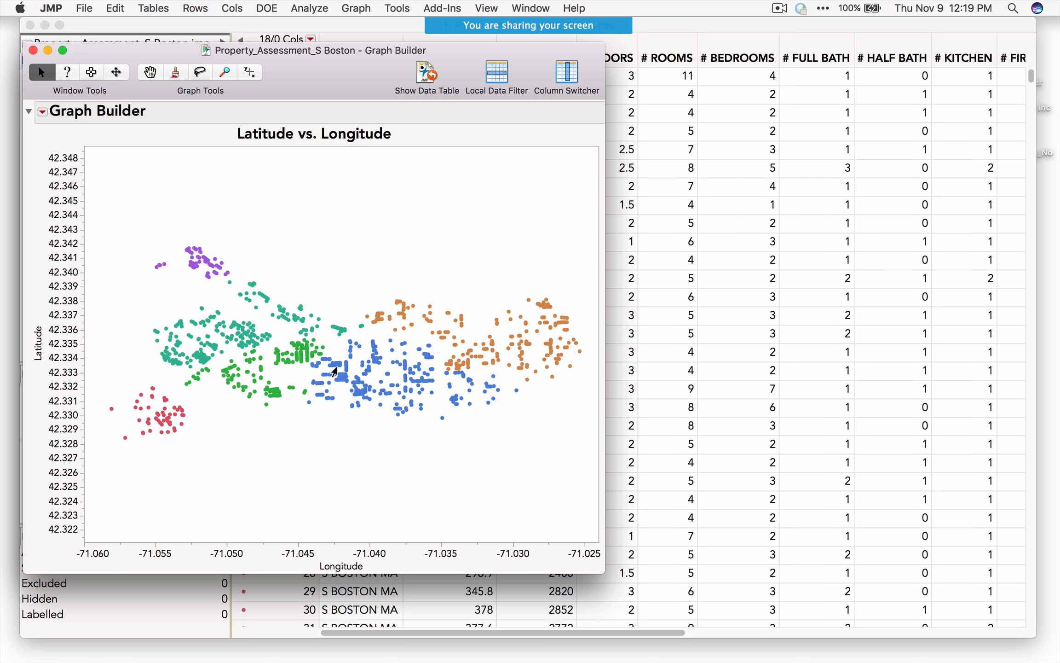
pyautogui.moveTo(327, 78); pyautogui.dragTo(634, 119)
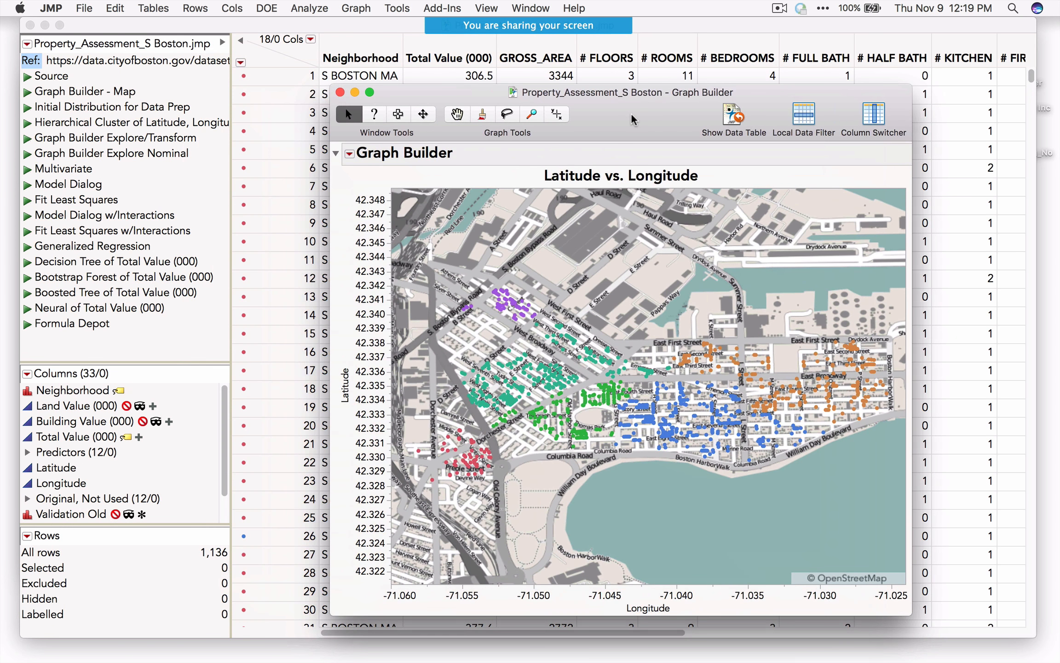
# Zoom out and pan the Latitude vs. Longitude map to view the properties within the wider Boston area, and close the graph
pyautogui.click(357, 9)
pyautogui.click(532, 113)
pyautogui.keyDown('alt'); pyautogui.click(549, 349); pyautogui.keyUp('alt')
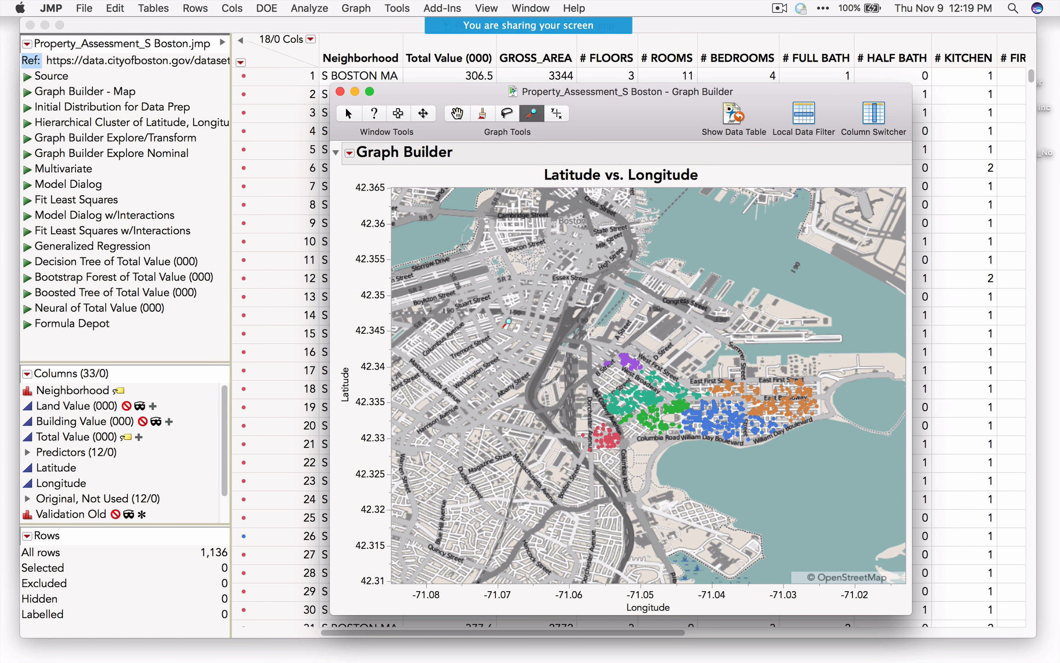
pyautogui.click(457, 114)
pyautogui.moveTo(622, 332); pyautogui.dragTo(630, 381)
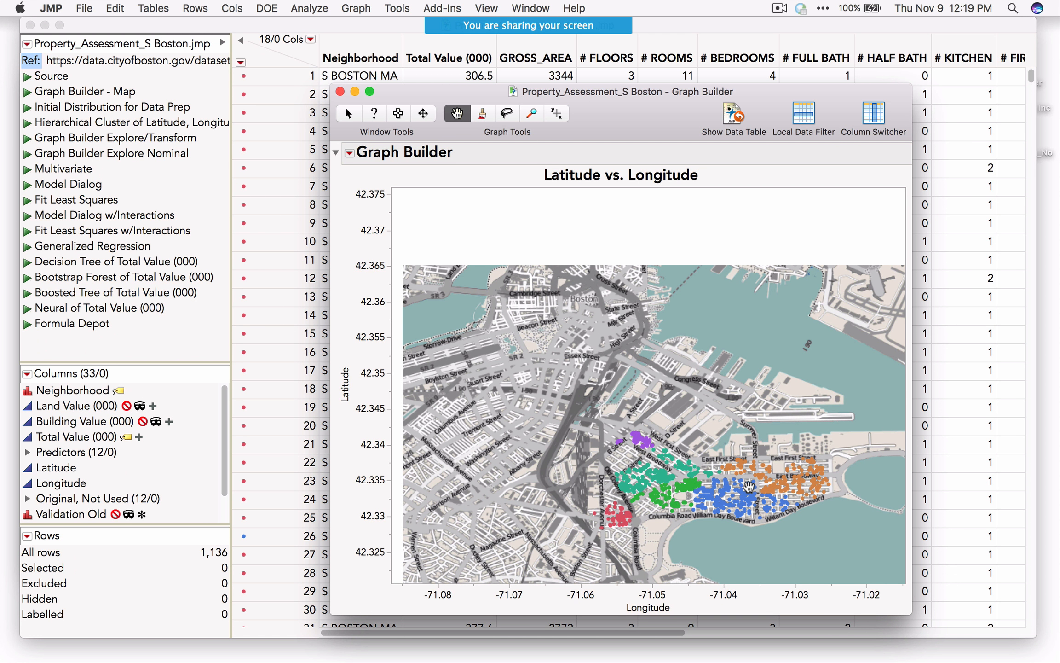
pyautogui.click(340, 91)
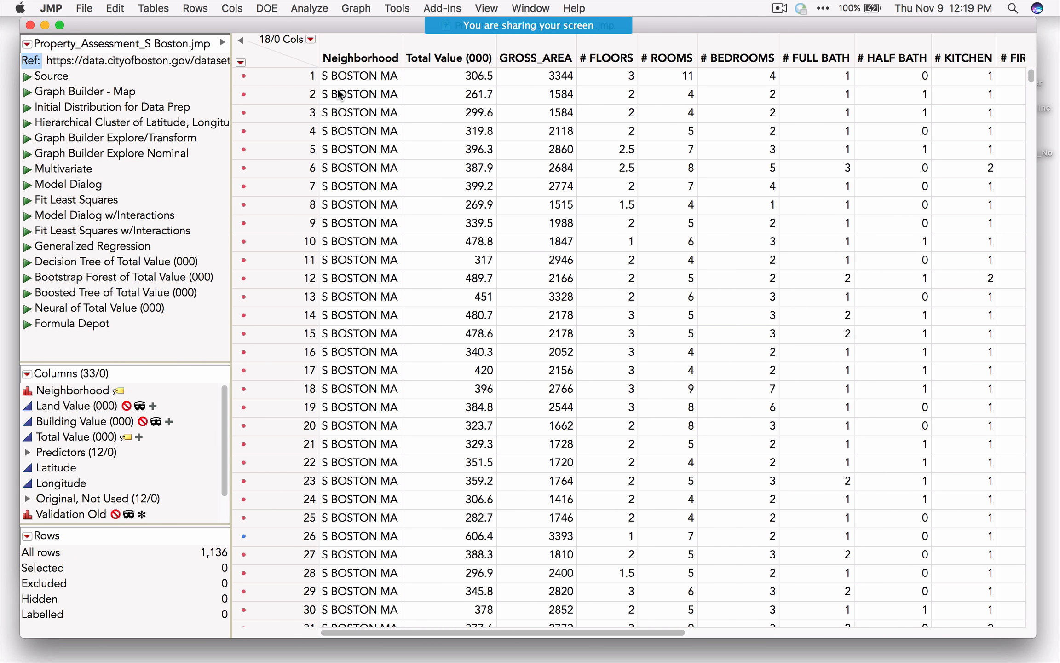
# Highlight the Total Value (000) column, look across the predictor columns and run the Initial Distribution for Data Prep script
pyautogui.click(442, 52)
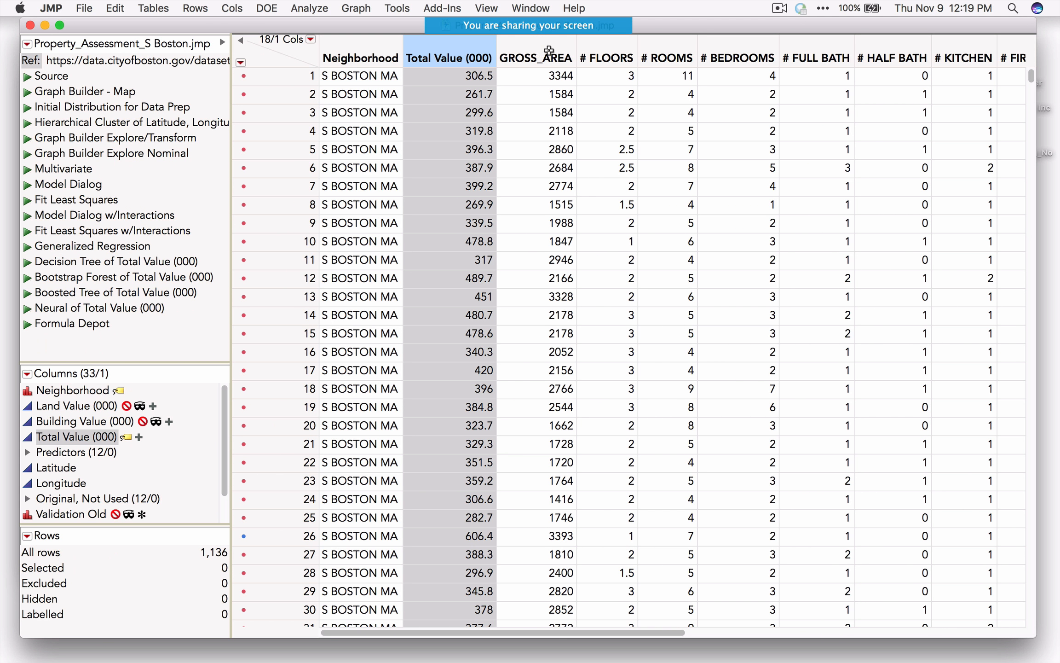
pyautogui.moveTo(548, 632); pyautogui.dragTo(614, 653)
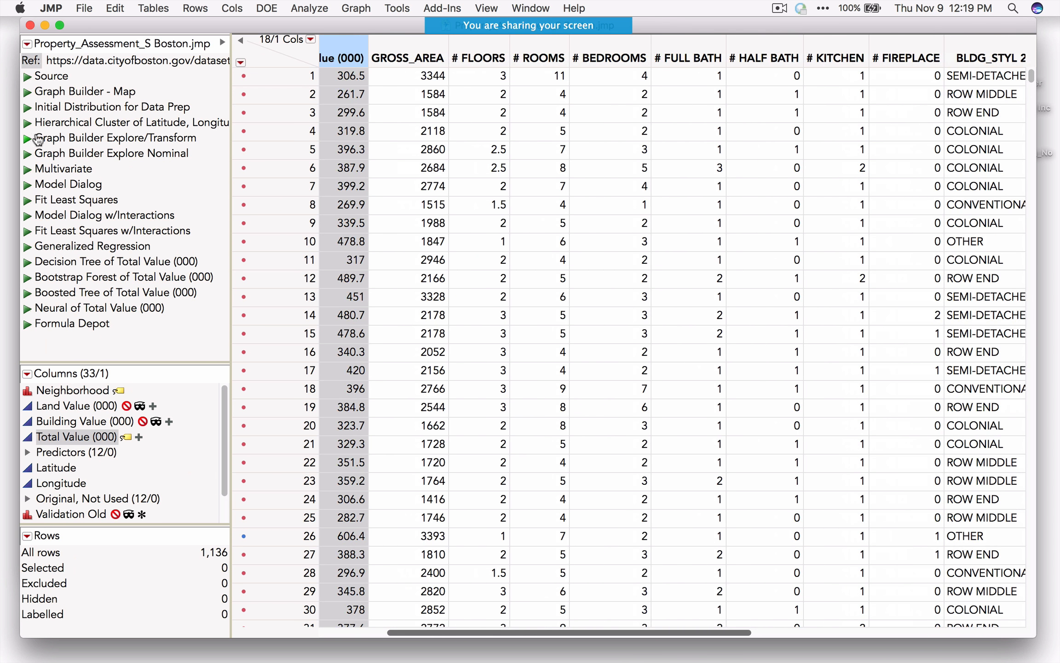
pyautogui.click(28, 111)
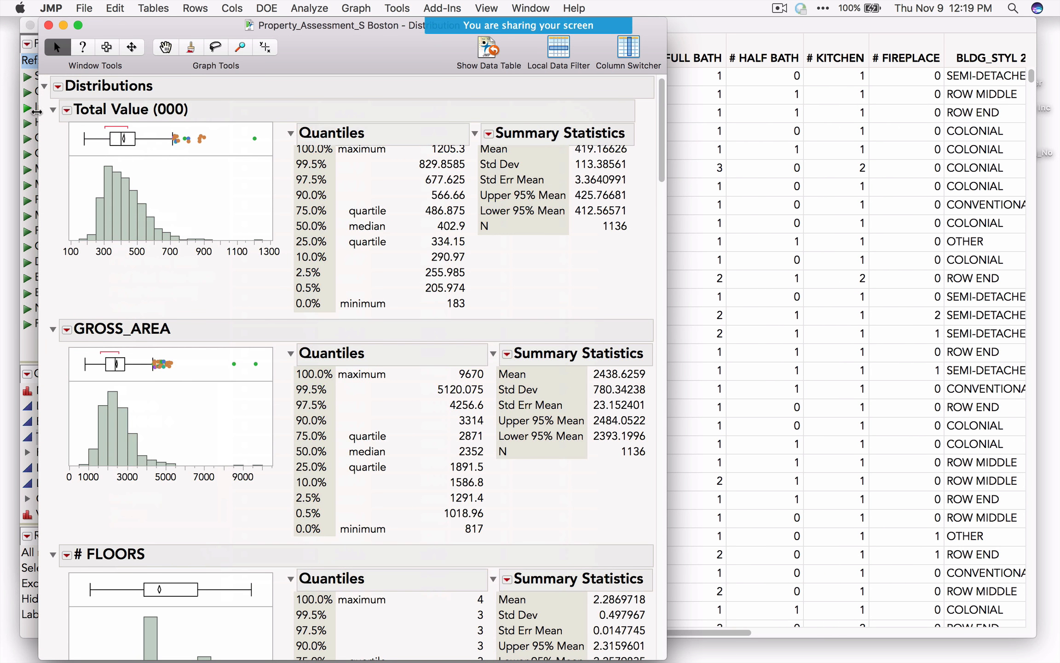
# Unstack the Distributions report, examine the quartiles of Total Value (000) and GROSS_AREA, and close the report
pyautogui.click(58, 86)
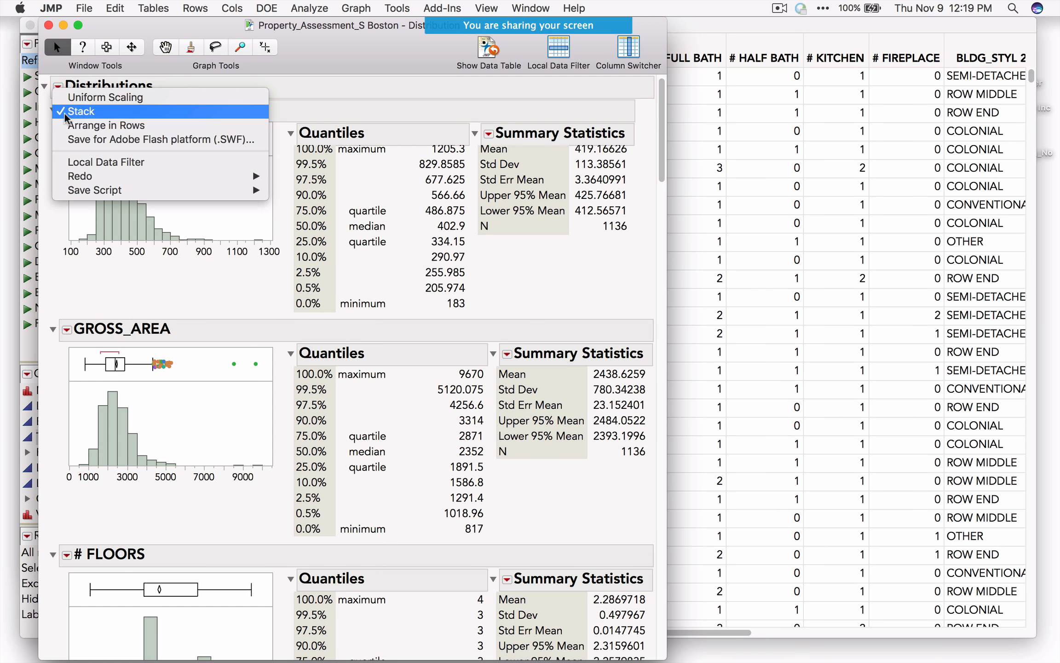
pyautogui.click(81, 111)
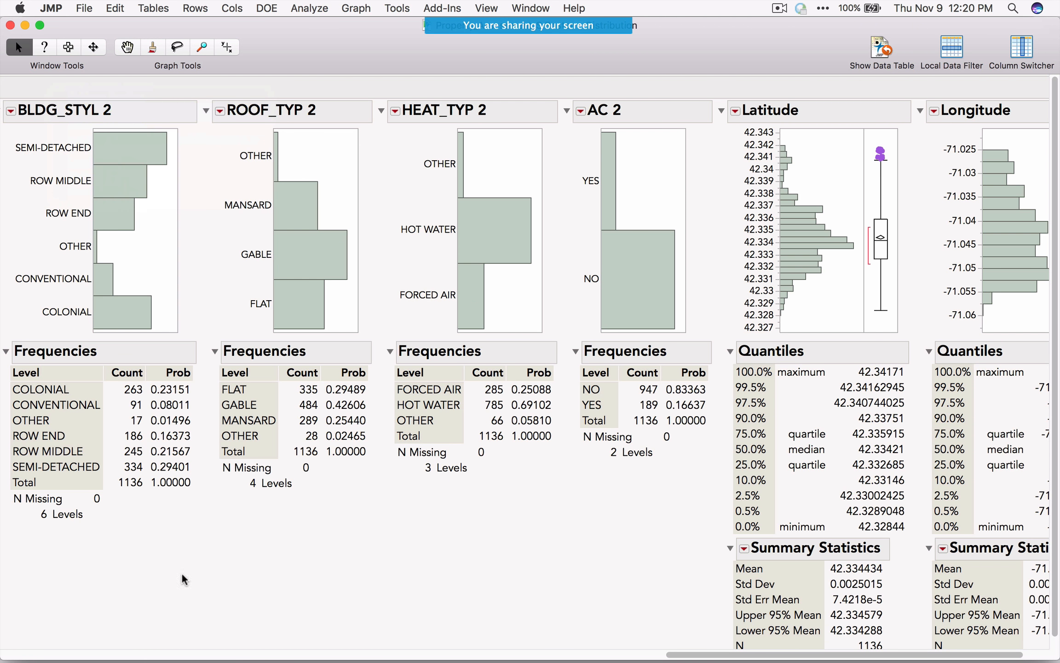
pyautogui.moveTo(668, 655); pyautogui.dragTo(2, 646)
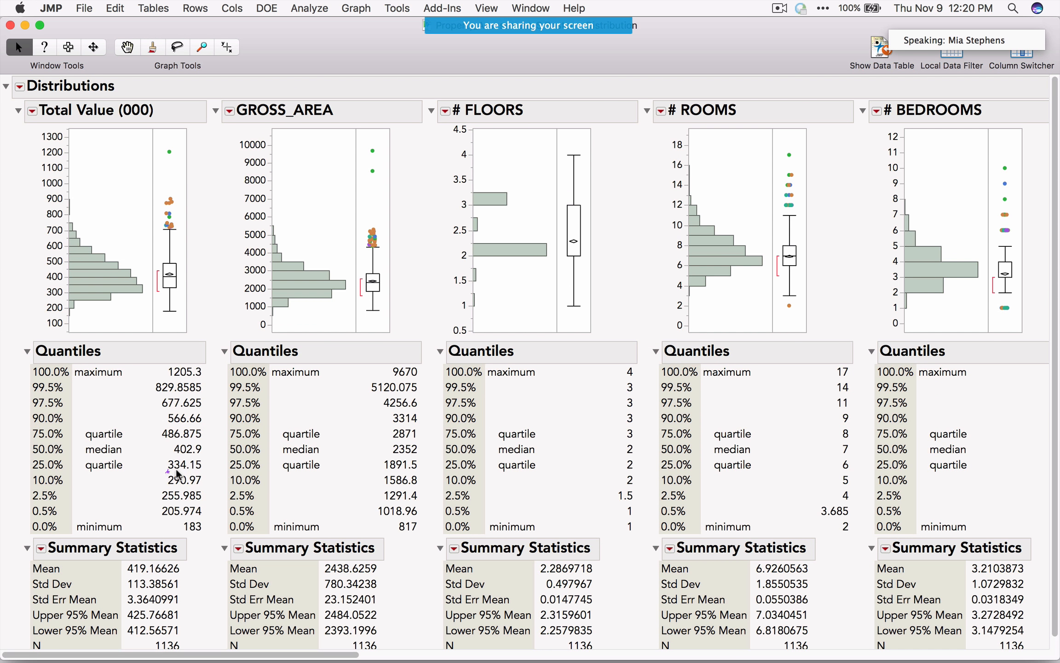
pyautogui.moveTo(177, 471)
pyautogui.mouseDown()
pyautogui.moveTo(205, 465)
pyautogui.moveTo(205, 426)
pyautogui.moveTo(161, 414)
pyautogui.moveTo(149, 444)
pyautogui.moveTo(165, 468)
pyautogui.mouseUp()
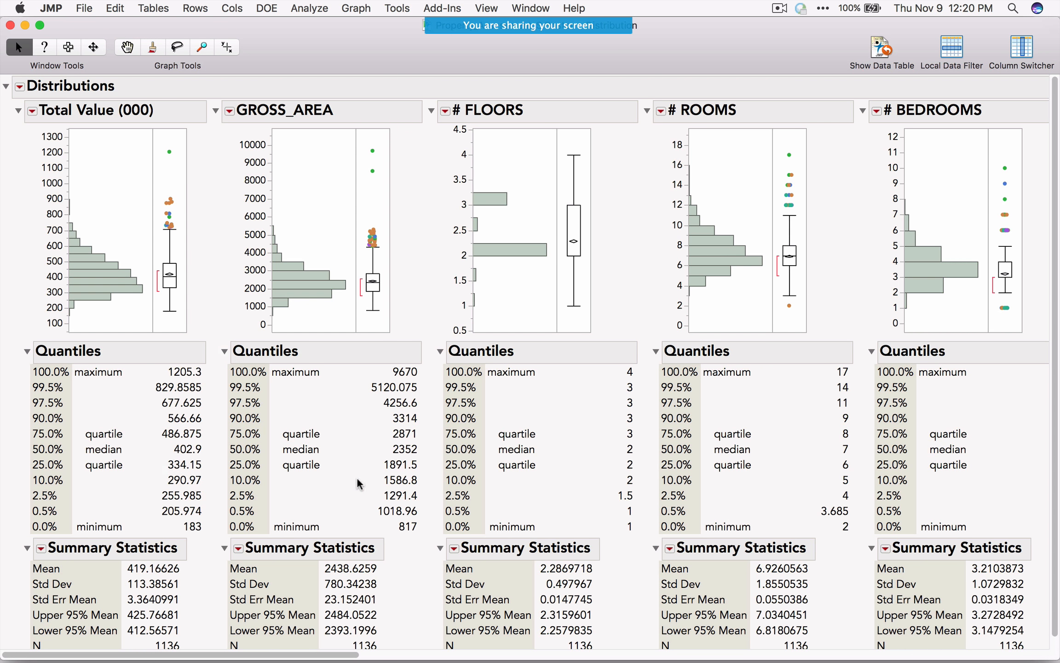
pyautogui.moveTo(378, 470)
pyautogui.mouseDown()
pyautogui.moveTo(404, 476)
pyautogui.moveTo(418, 428)
pyautogui.moveTo(392, 419)
pyautogui.moveTo(376, 476)
pyautogui.mouseUp()
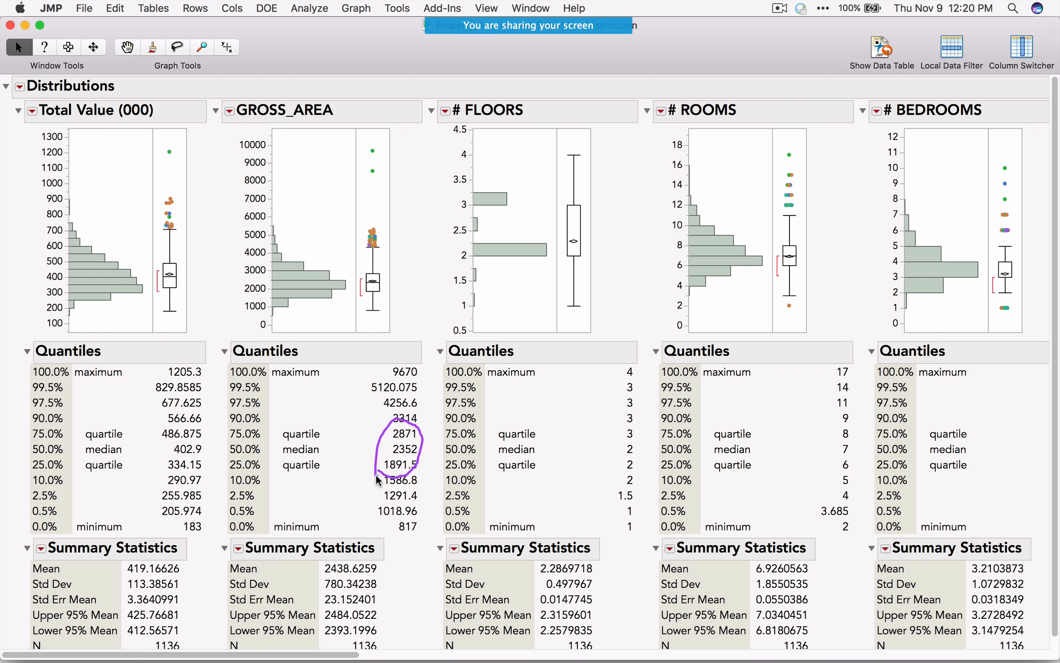
pyautogui.moveTo(341, 655)
pyautogui.mouseDown()
pyautogui.moveTo(527, 661)
pyautogui.moveTo(343, 660)
pyautogui.mouseUp()
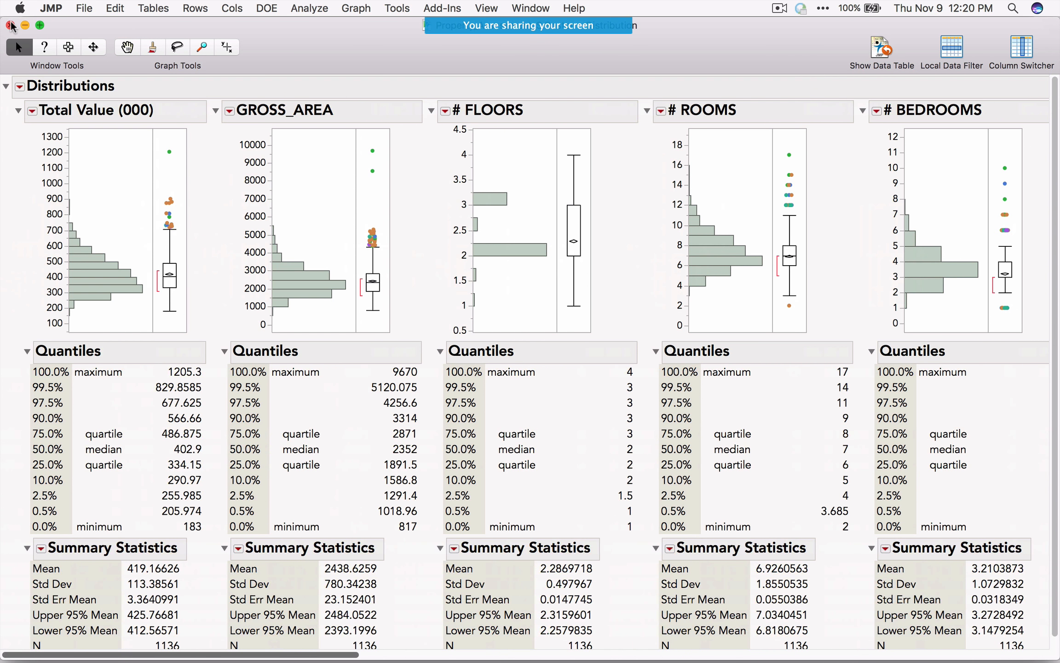
pyautogui.click(10, 25)
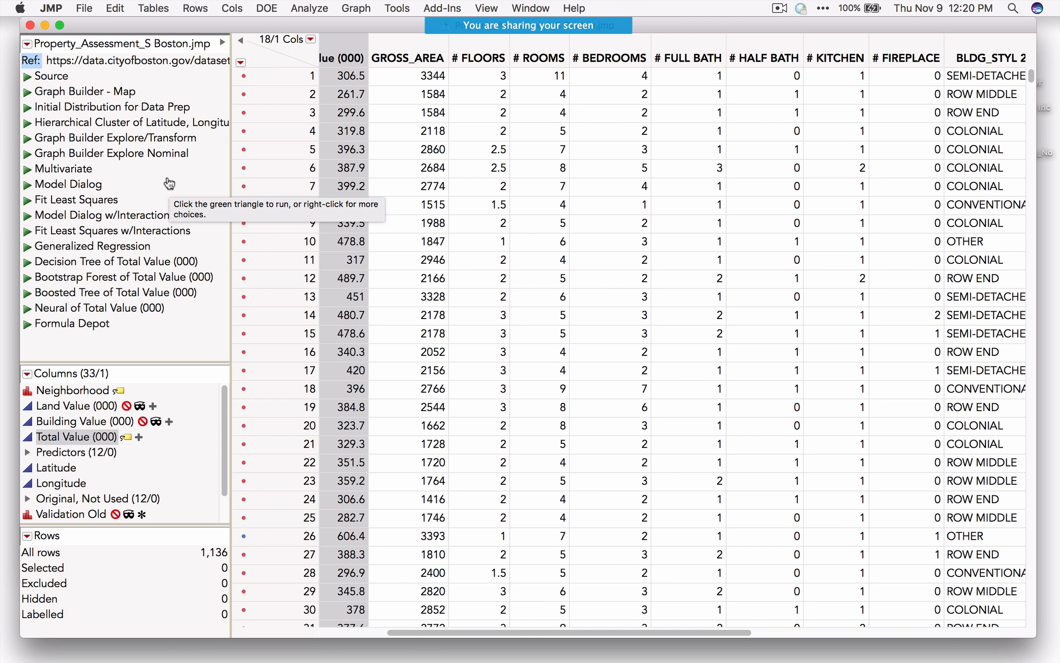
# Run the Graph Builder Explore/Transform script and plot Total Value (000) against # FLOORS, # ROOMS, # BEDROOMS, # FULL BATH, # HALF BATH and # KITCHEN in turn
pyautogui.click(28, 140)
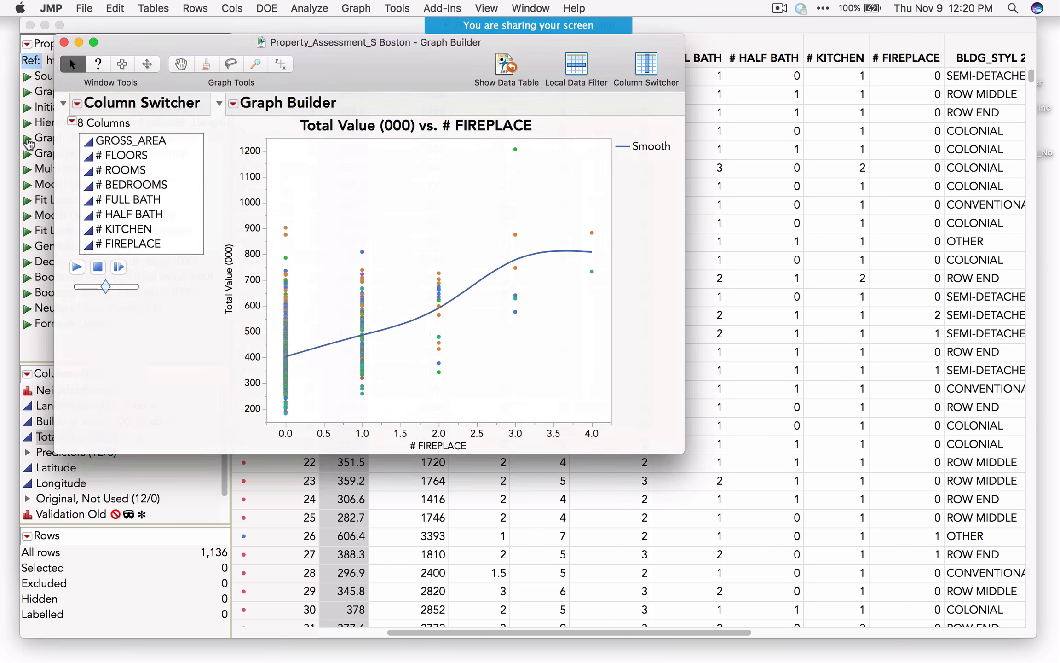
pyautogui.click(129, 159)
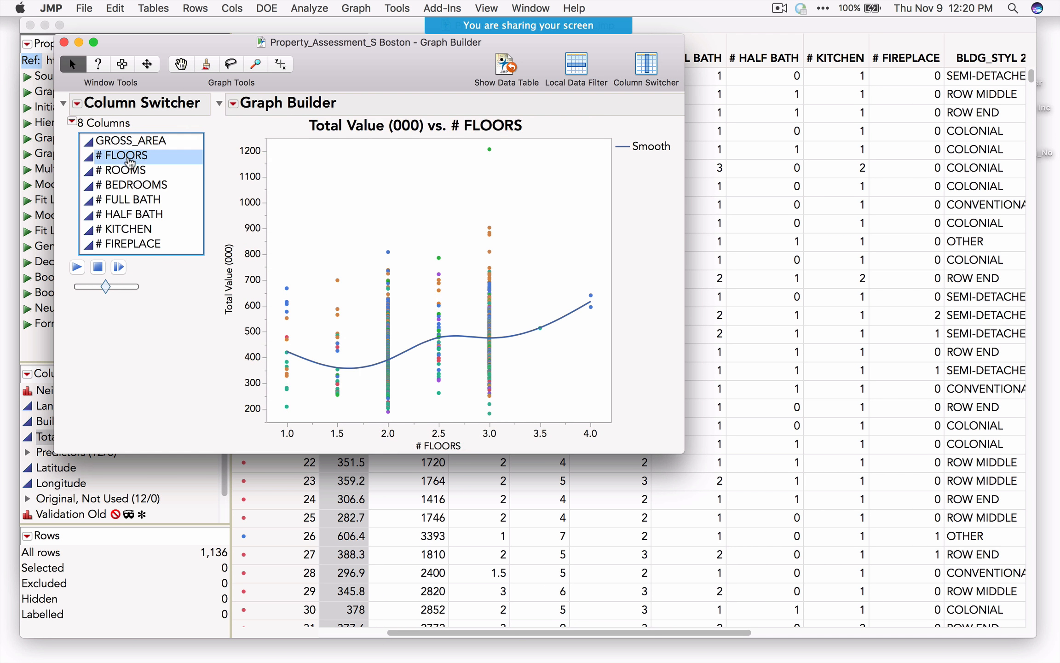
pyautogui.click(127, 173)
pyautogui.click(124, 186)
pyautogui.click(121, 202)
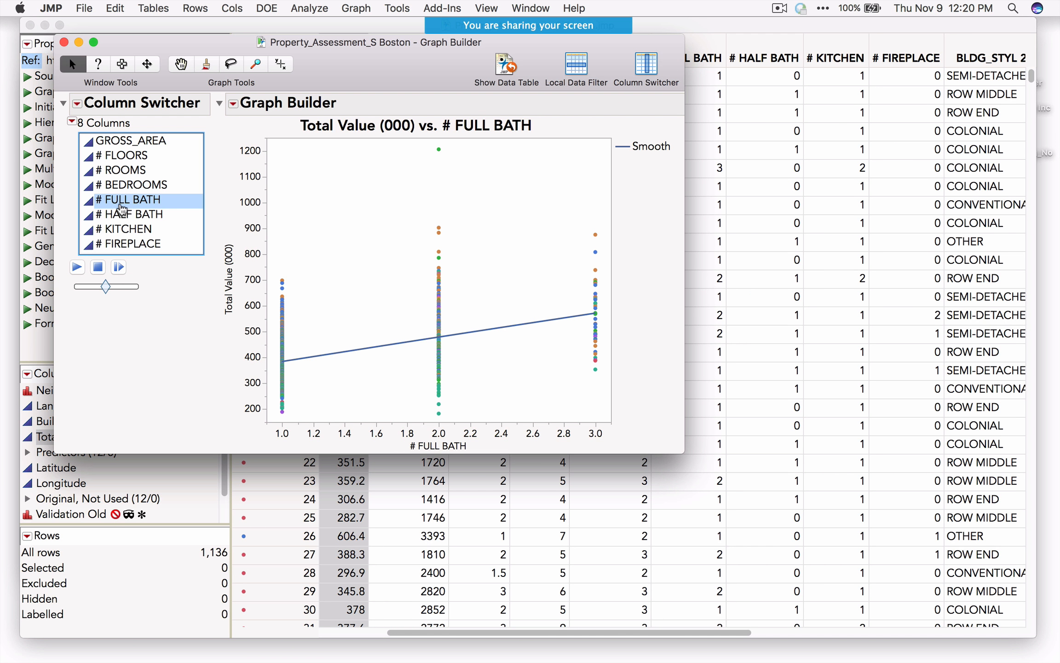
pyautogui.click(122, 214)
pyautogui.click(121, 229)
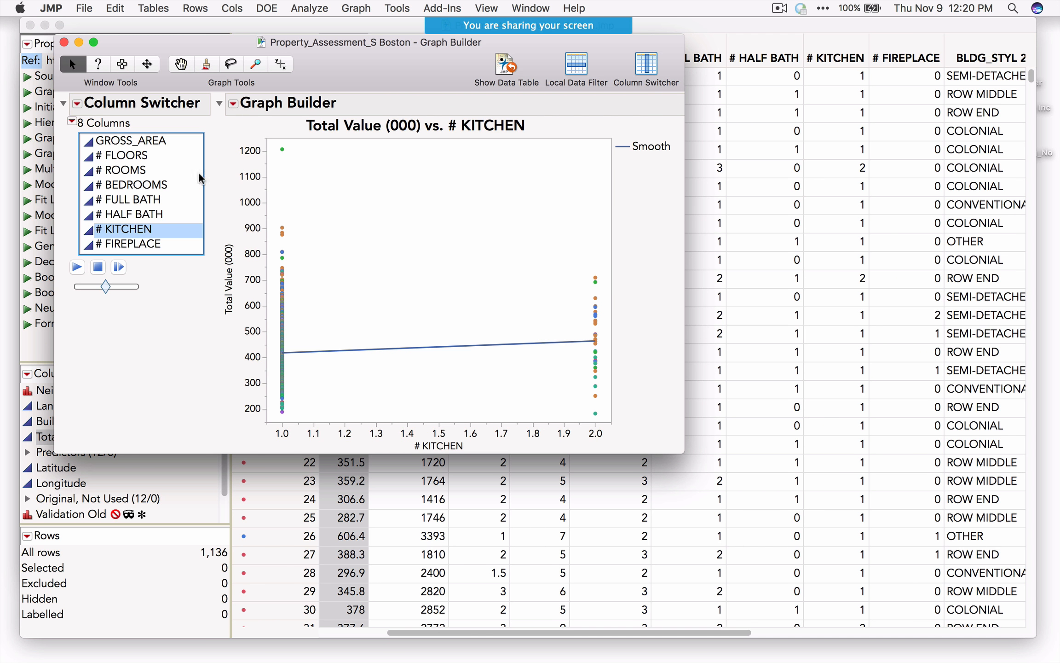
# Compare Total Value (000) against GROSS_AREA, # FLOORS, # ROOMS, # BEDROOMS, # FULL BATH, # KITCHEN and # FIREPLACE in turn, and close the graph
pyautogui.click(155, 142)
pyautogui.click(146, 156)
pyautogui.click(143, 171)
pyautogui.click(144, 185)
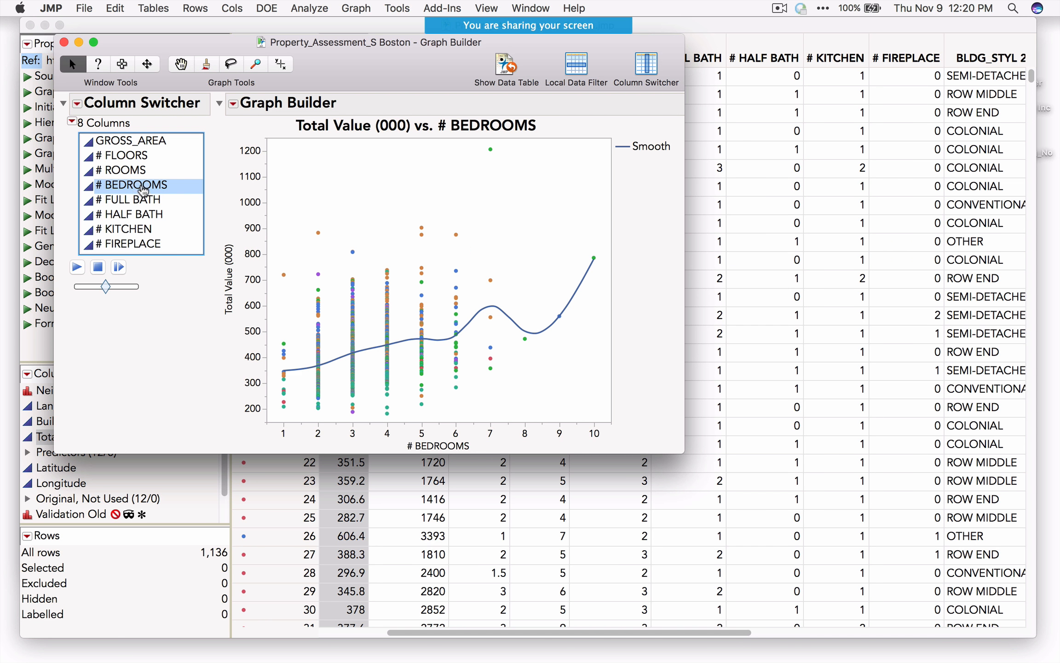
pyautogui.click(134, 201)
pyautogui.click(133, 230)
pyautogui.click(133, 244)
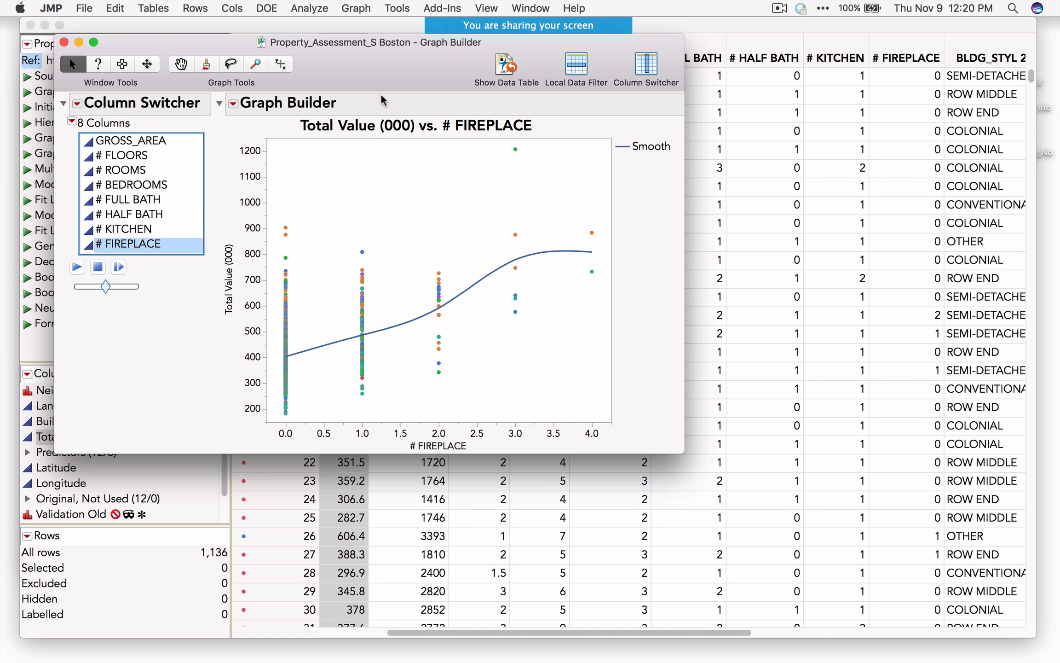
pyautogui.moveTo(374, 70); pyautogui.dragTo(570, 124)
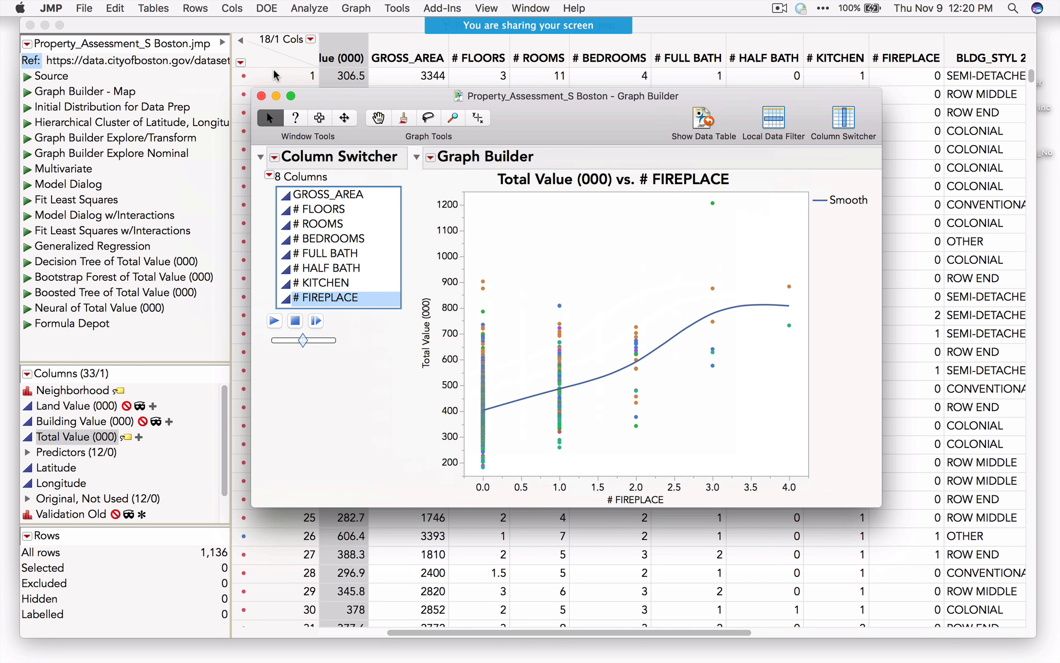
pyautogui.click(261, 96)
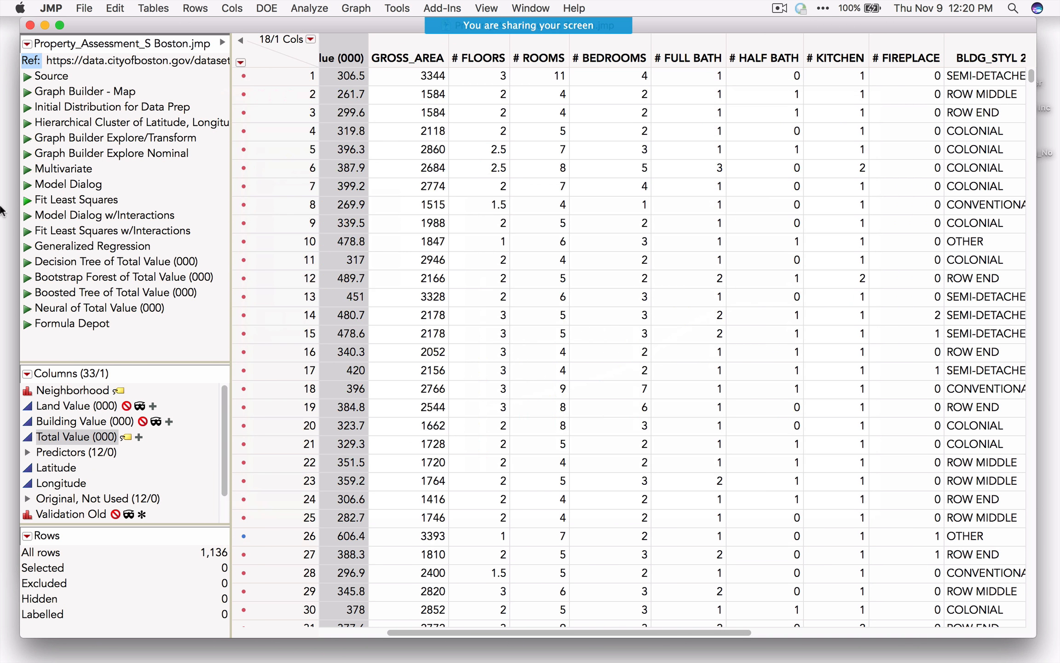
# Run the Graph Builder Explore Nominal script, compare Total Value (000) across BLDG_STYL 2, ROOF_TYP 2, HEAT_TYP 2, AC 2 and Cluster, and close the graph
pyautogui.click(26, 154)
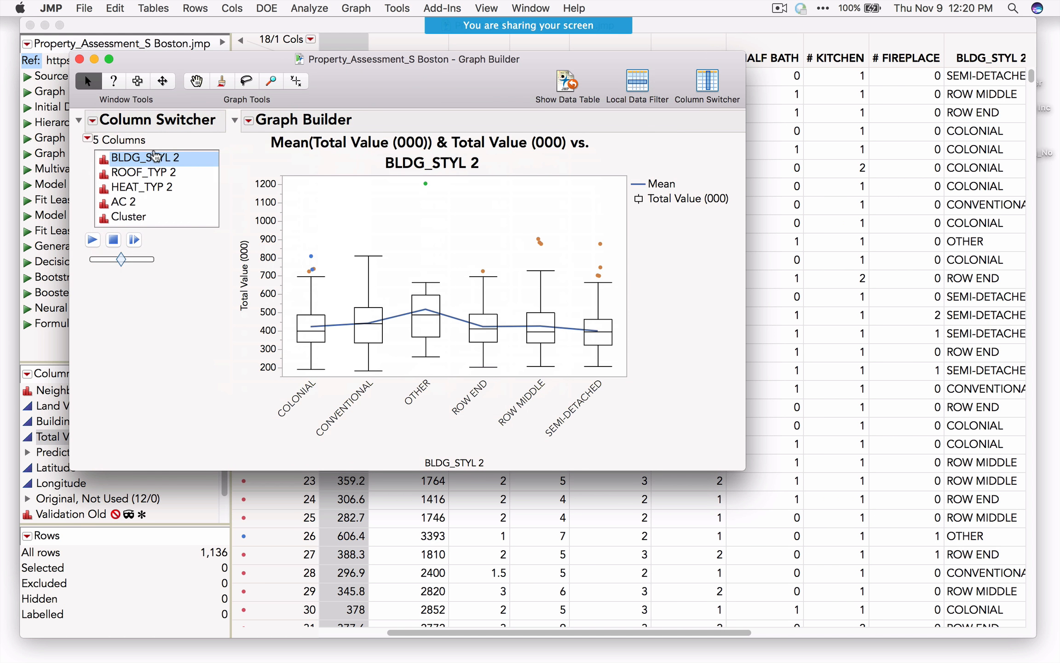
pyautogui.click(171, 174)
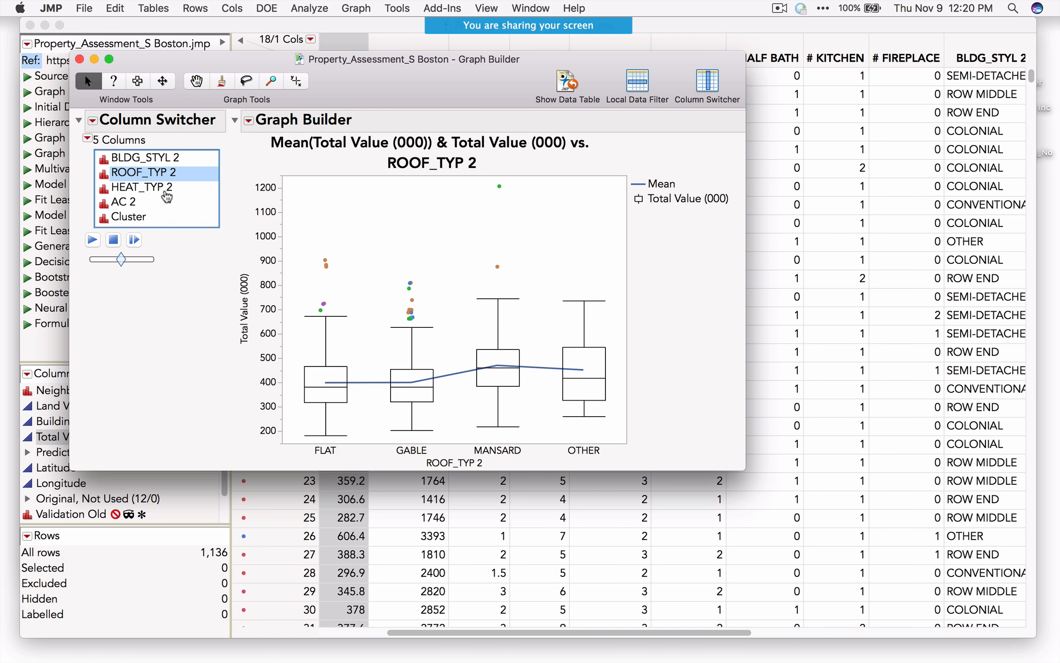
pyautogui.click(169, 188)
pyautogui.click(147, 204)
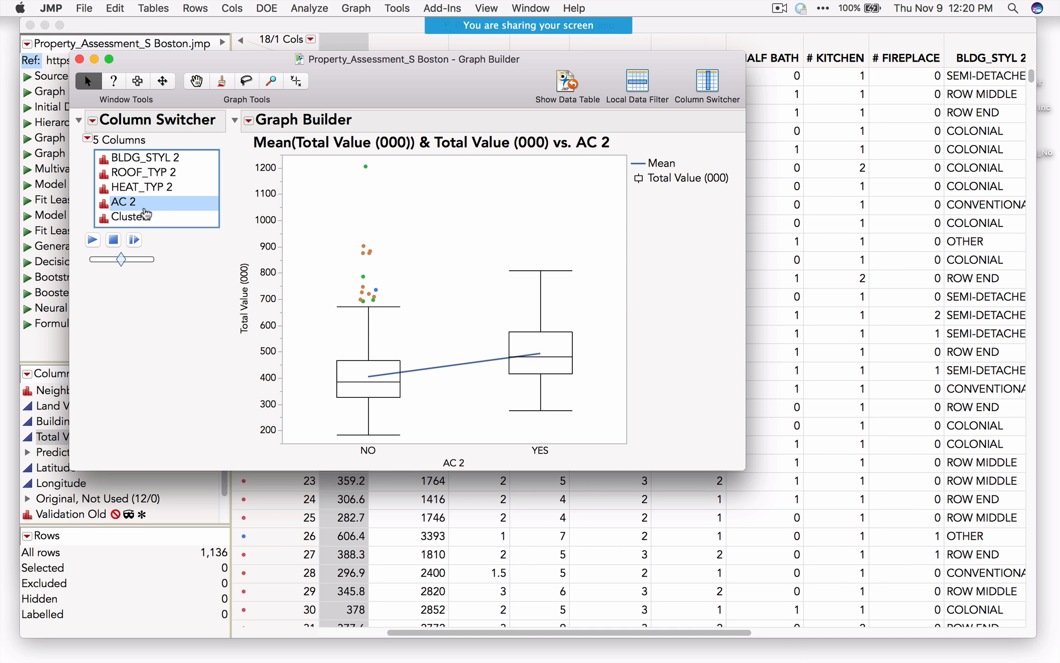
pyautogui.click(153, 221)
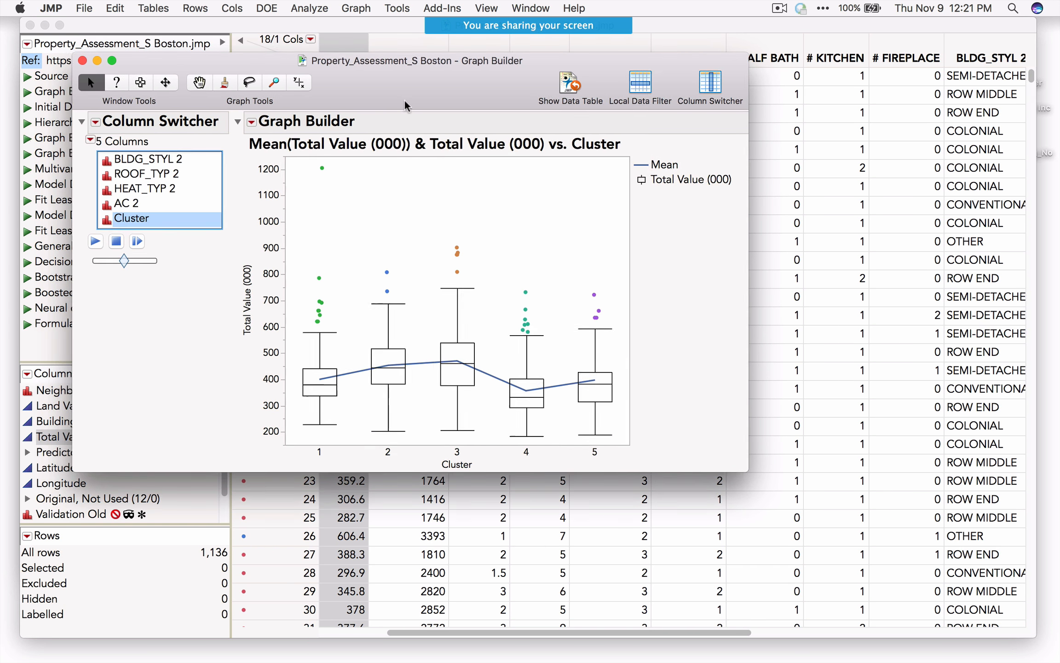
pyautogui.moveTo(376, 93); pyautogui.dragTo(477, 126)
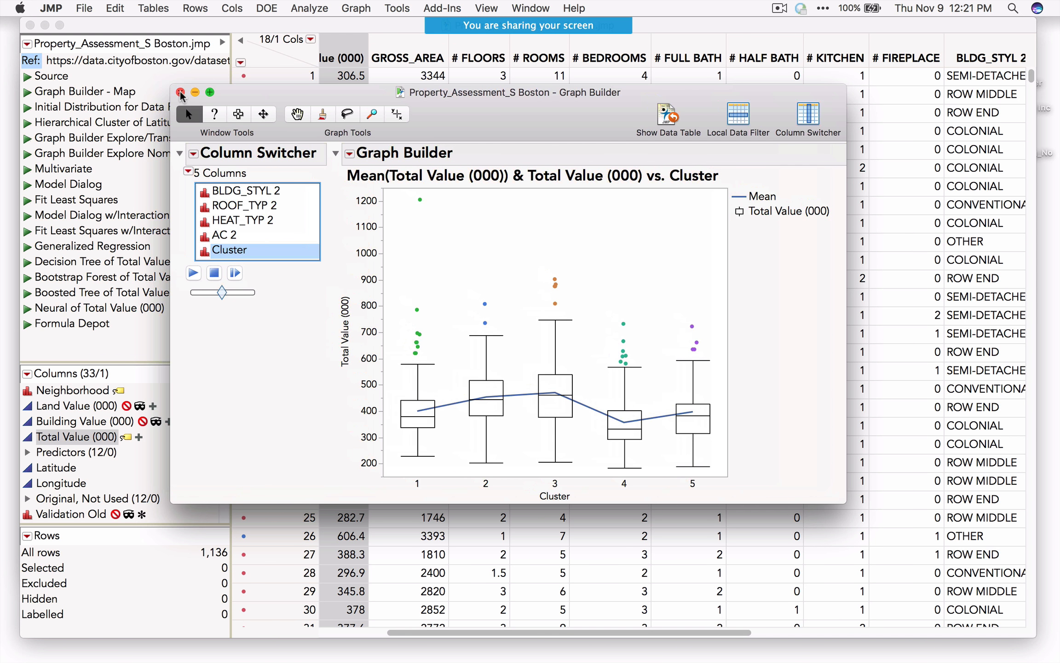
pyautogui.click(180, 92)
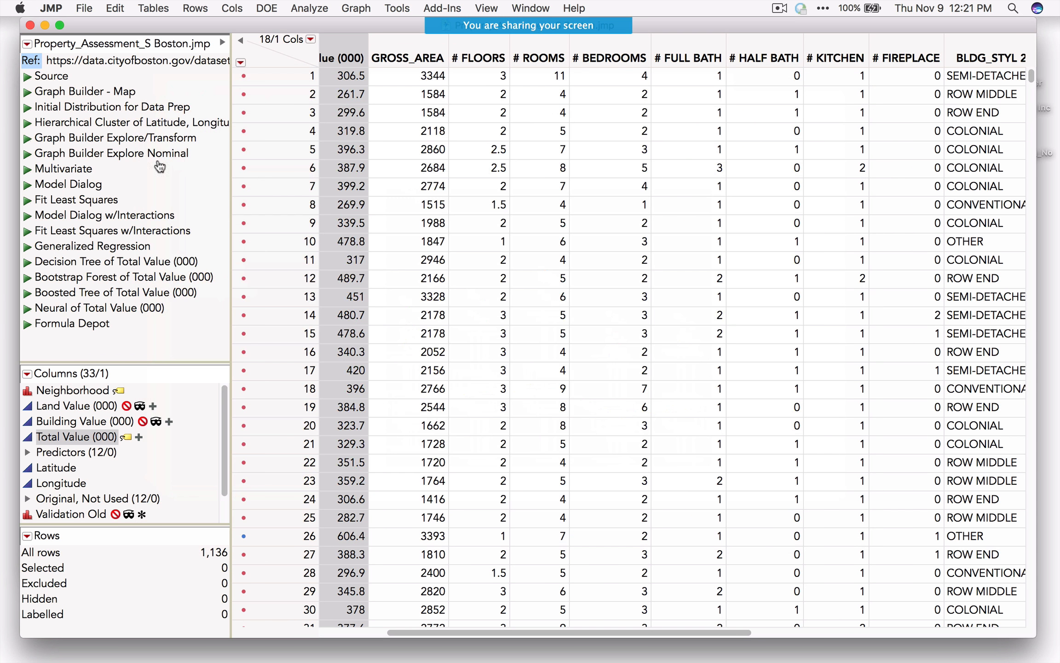
# Run the Multivariate script, examine the correlations and the scatterplot matrix of Total Value (000) and its predictors, and close the report
pyautogui.click(28, 170)
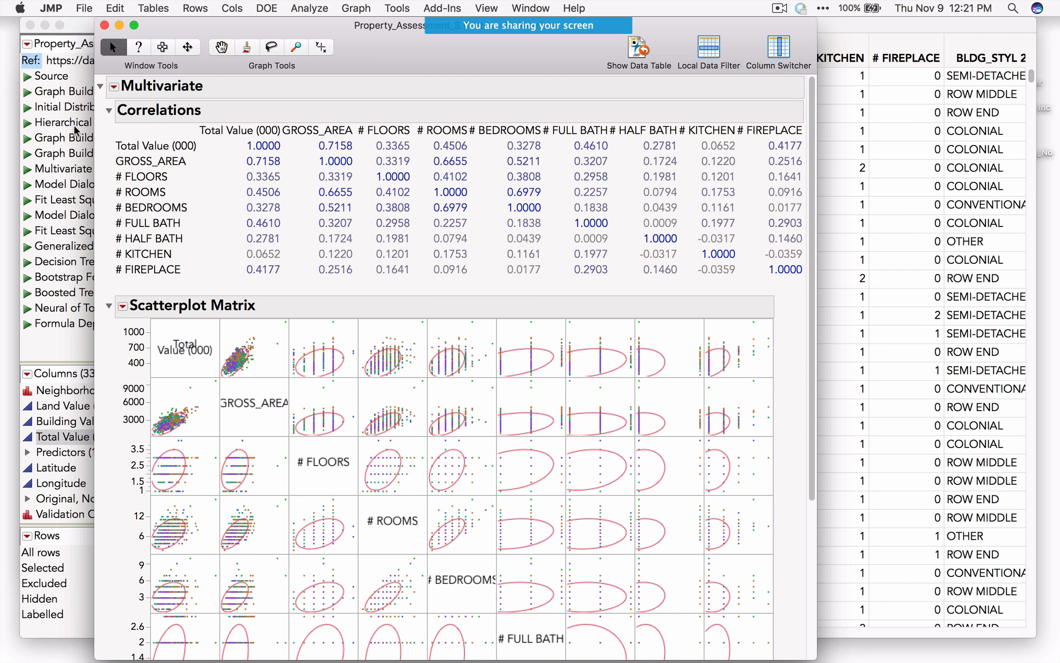
pyautogui.click(108, 110)
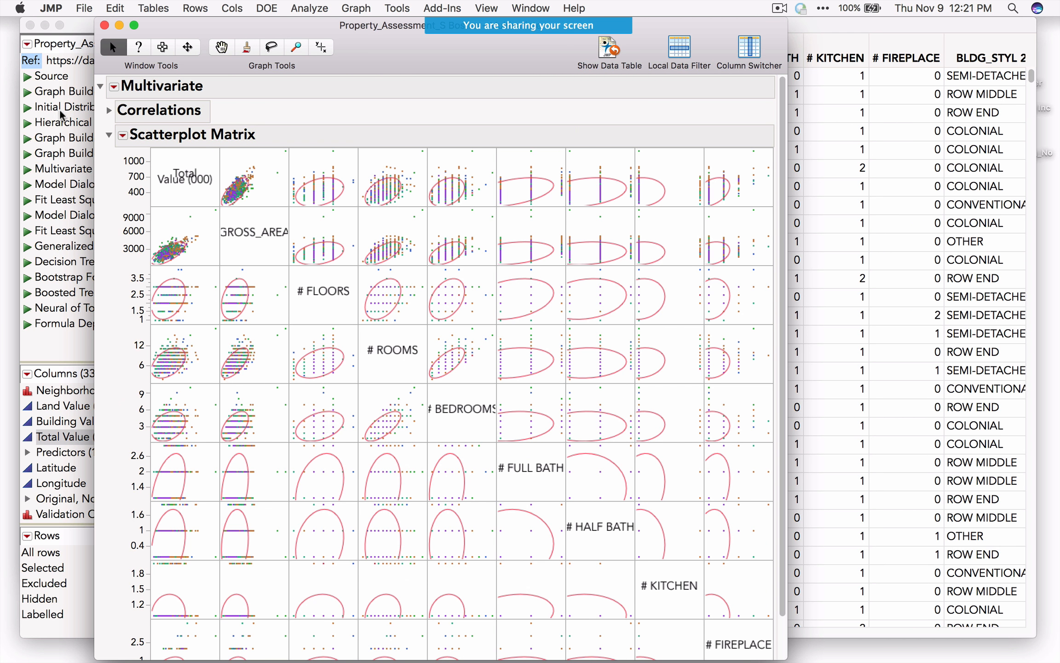
pyautogui.click(108, 116)
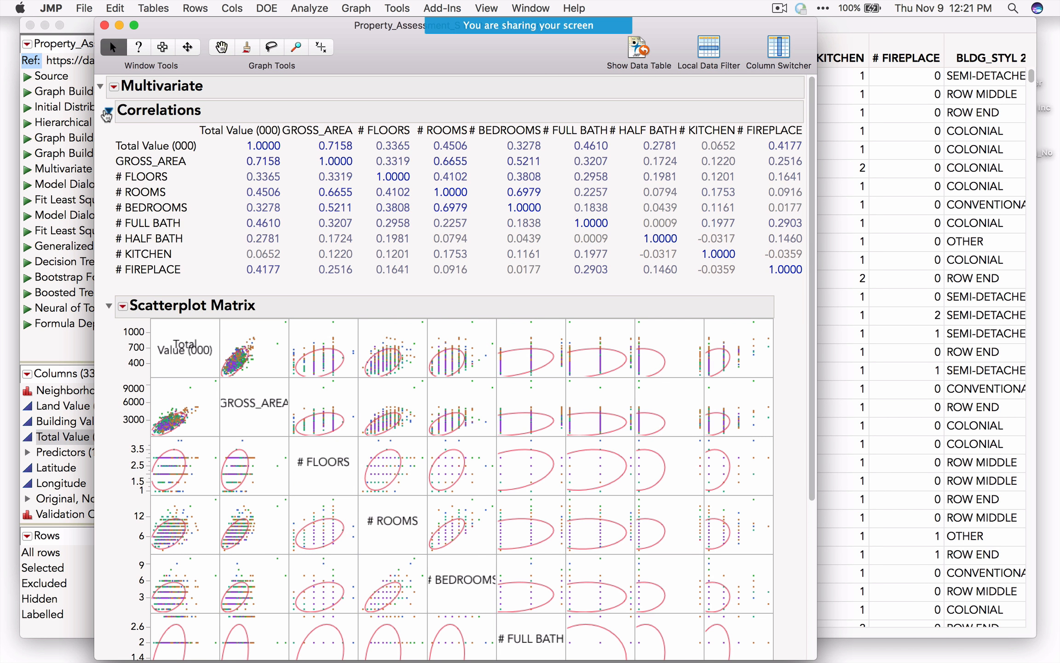
pyautogui.click(109, 112)
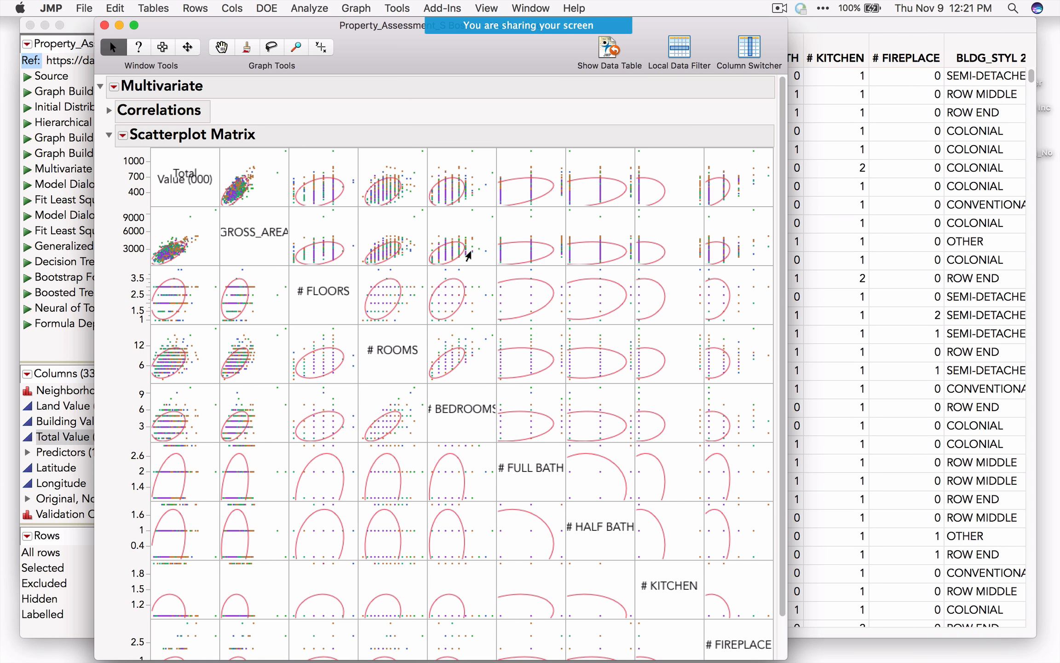
pyautogui.moveTo(466, 252)
pyautogui.click(104, 25)
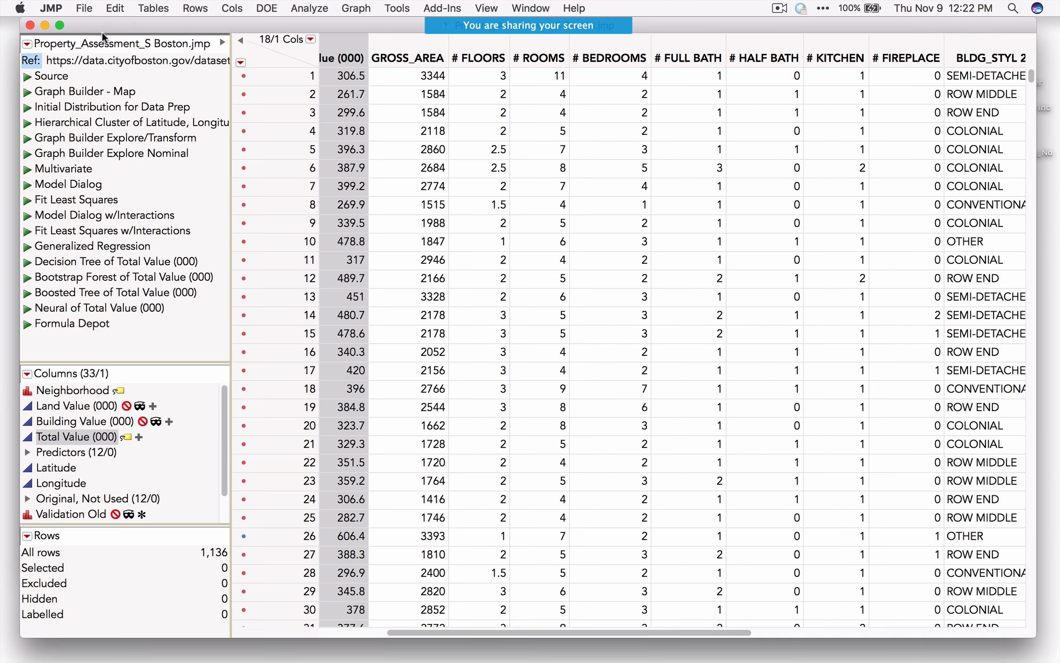
# Run the Model Dialog script, check the Validation column in the data table, and return to the Fit Model specification
pyautogui.click(27, 185)
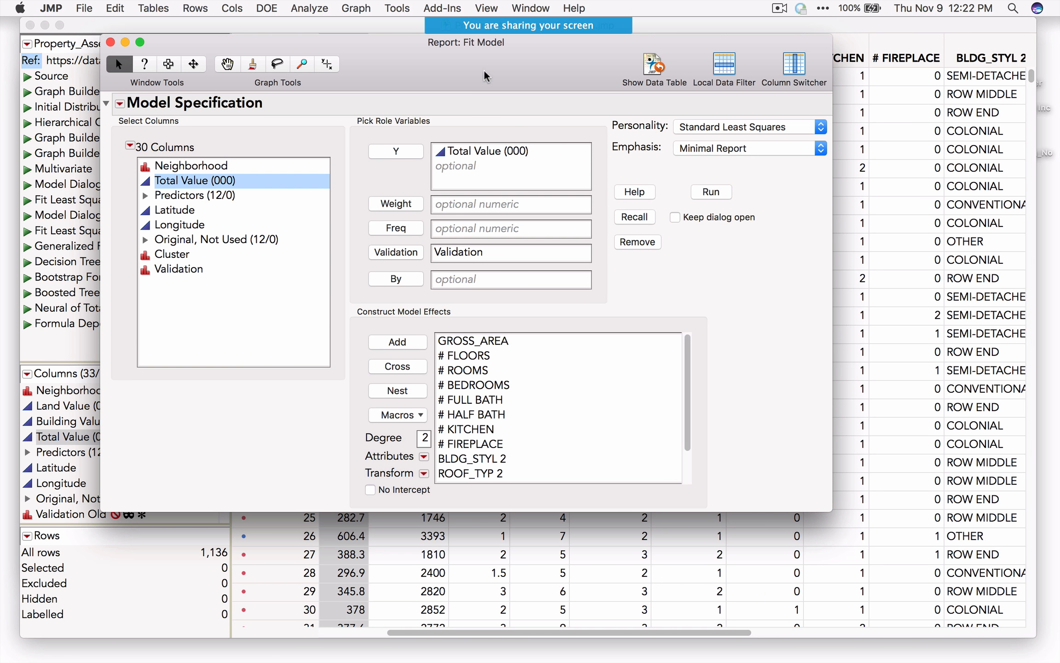
pyautogui.click(318, 10)
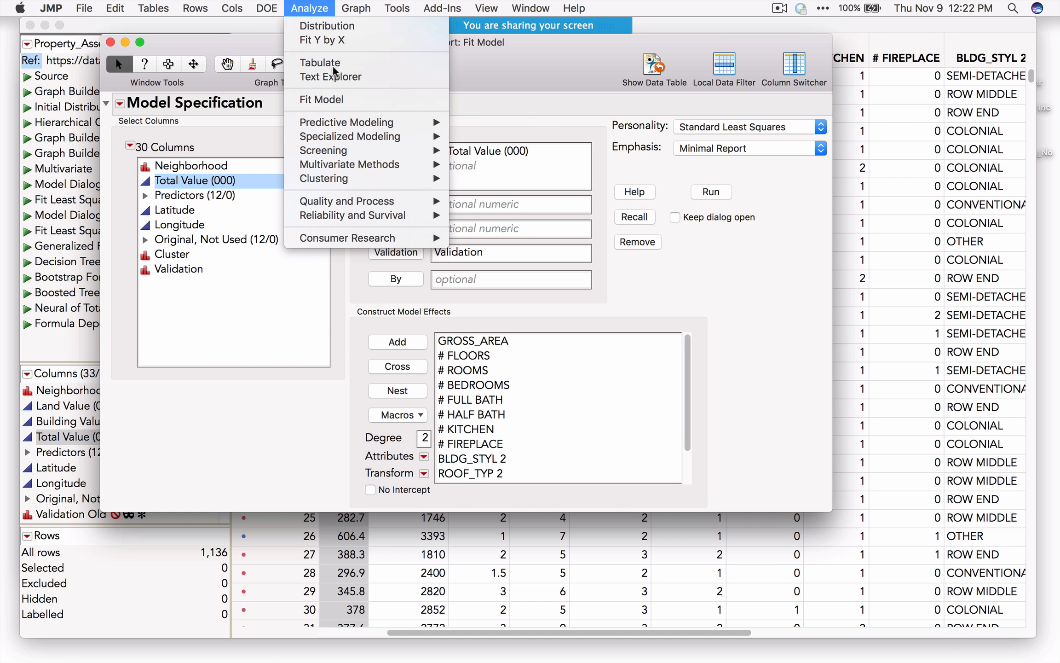
pyautogui.moveTo(351, 123)
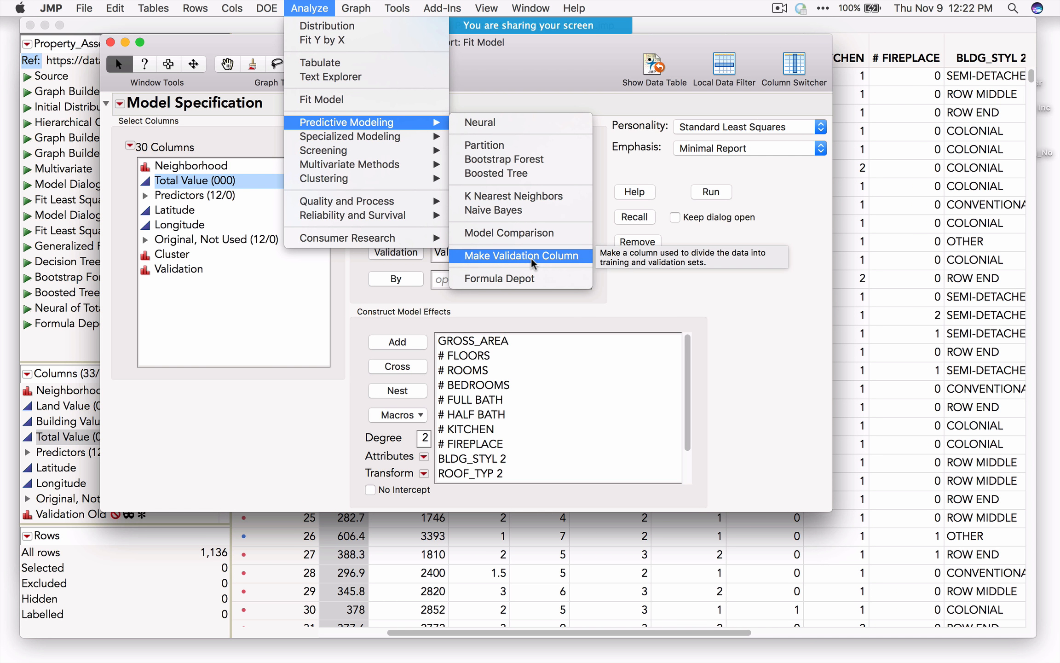
pyautogui.click(781, 367)
pyautogui.click(832, 31)
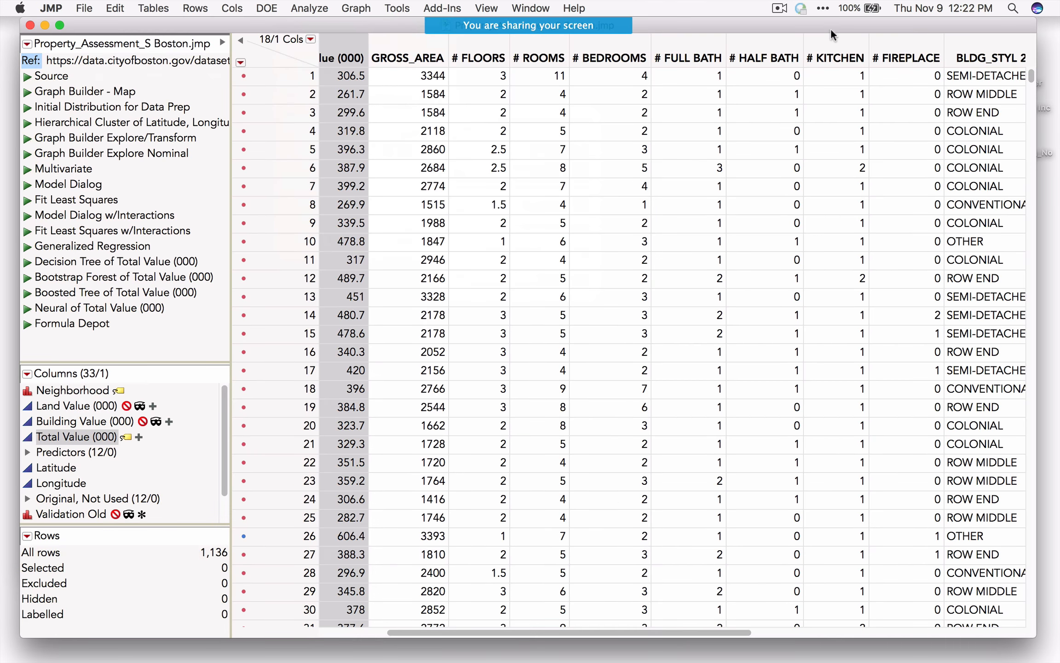
pyautogui.moveTo(681, 631); pyautogui.dragTo(985, 651)
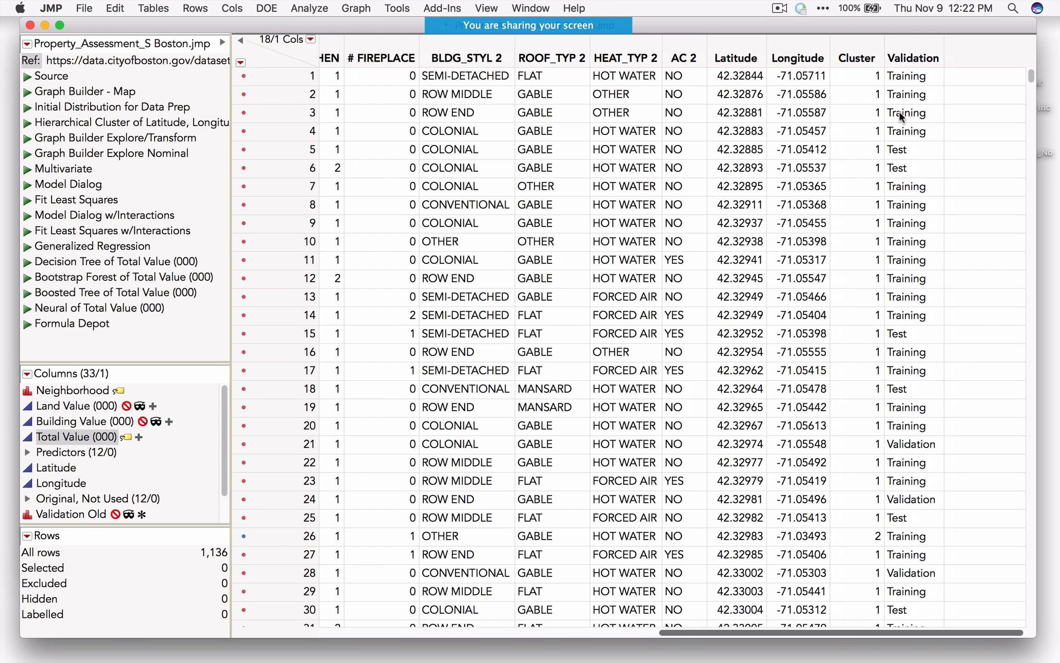
pyautogui.click(542, 8)
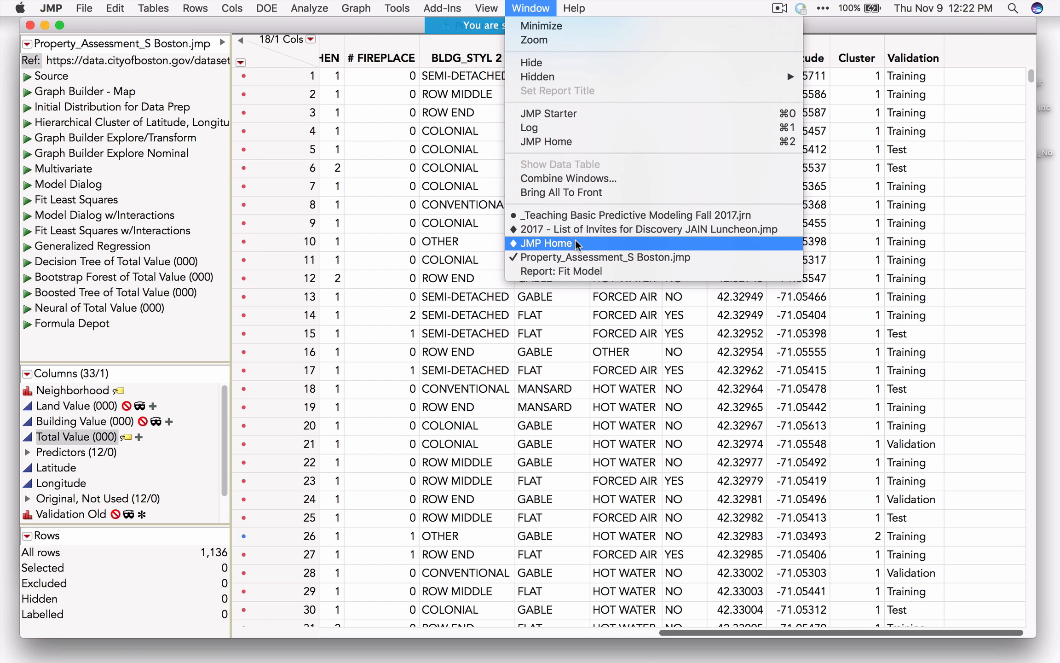
pyautogui.click(576, 271)
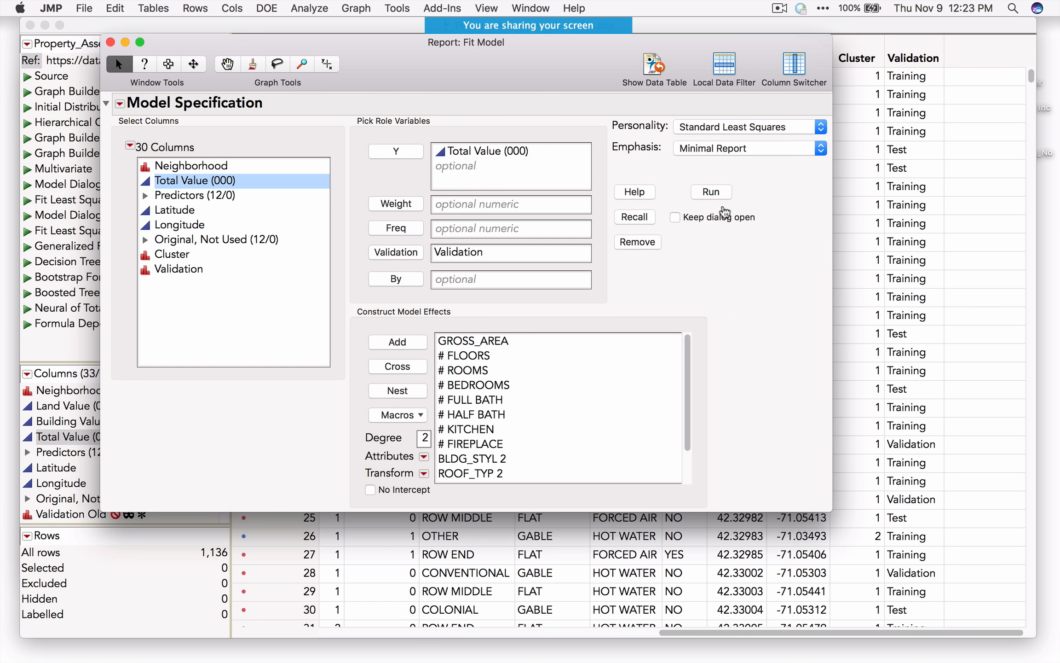
# Run the Standard Least Squares model of Total Value (000) and remove the # FLOORS, # ROOMS, # BEDROOMS and HEAT_TYP 2 effects
pyautogui.click(716, 191)
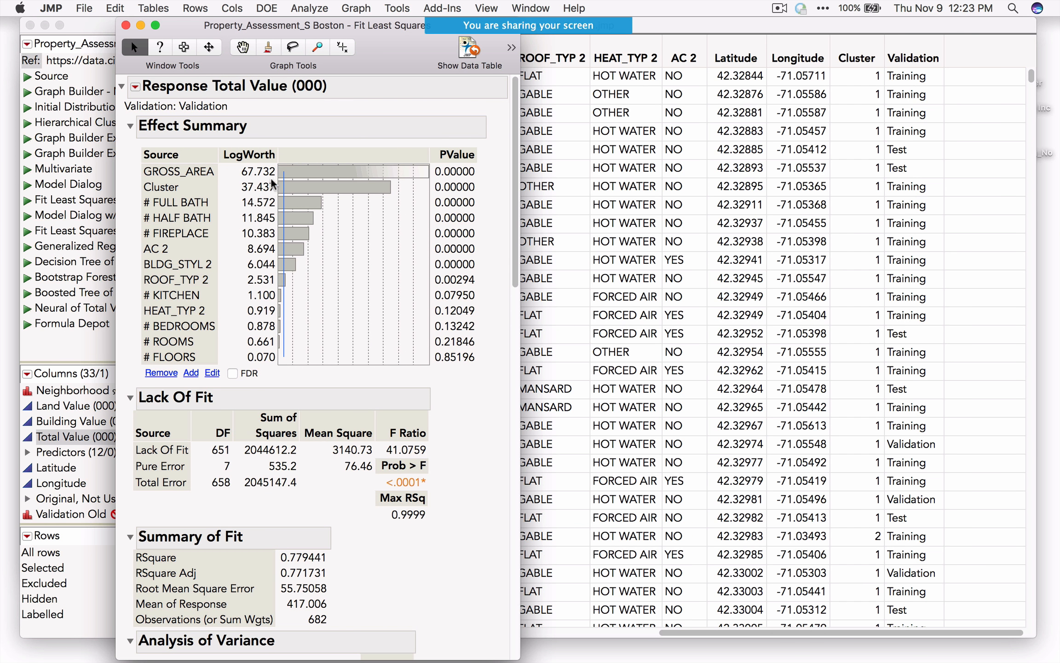
pyautogui.moveTo(389, 45); pyautogui.dragTo(417, 45)
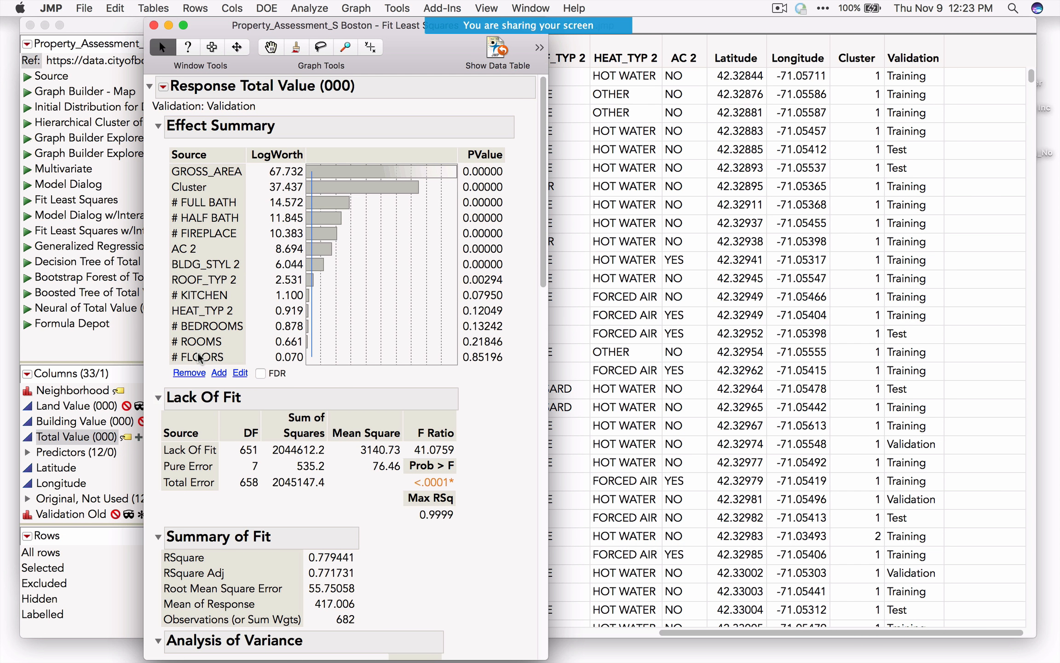
pyautogui.moveTo(199, 358)
pyautogui.mouseDown()
pyautogui.moveTo(198, 326)
pyautogui.moveTo(197, 341)
pyautogui.mouseUp()
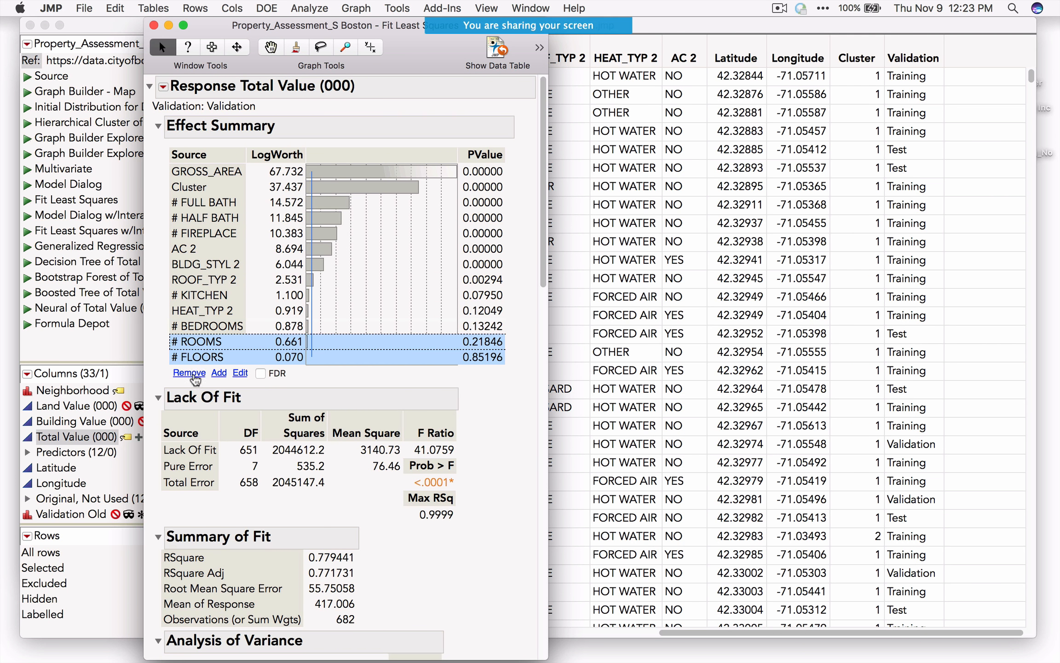
pyautogui.click(194, 374)
pyautogui.click(200, 327)
pyautogui.click(193, 341)
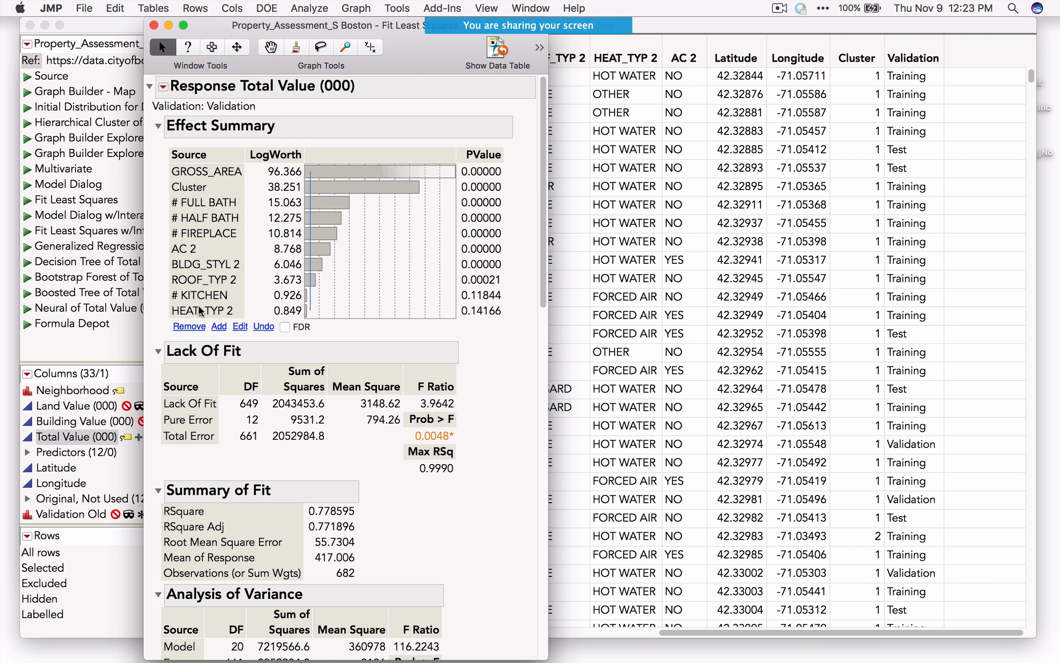
pyautogui.click(199, 311)
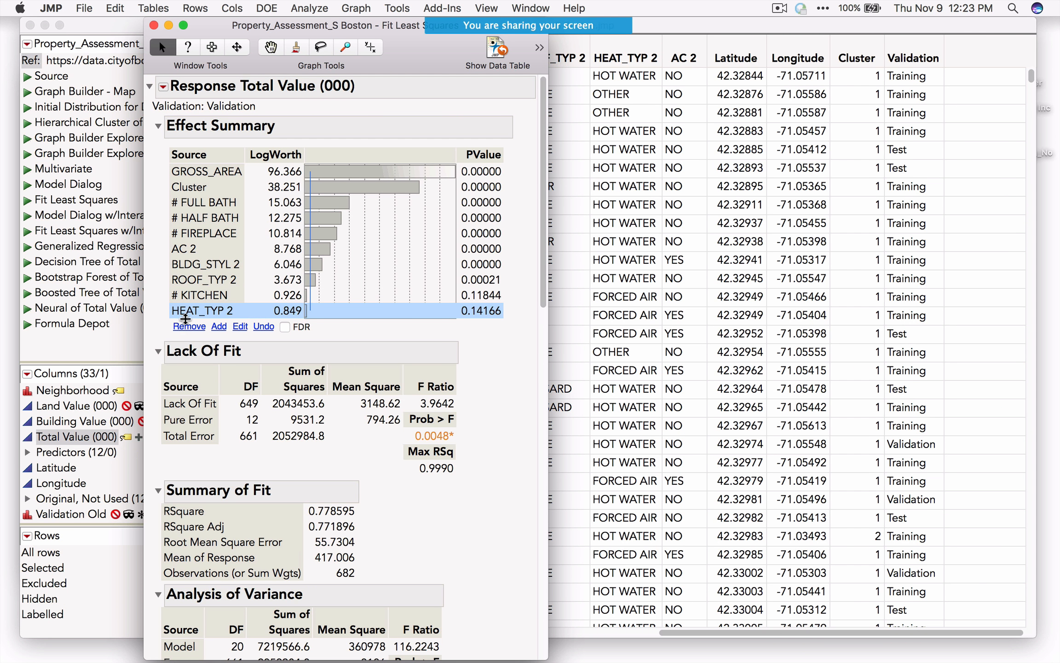
pyautogui.click(188, 325)
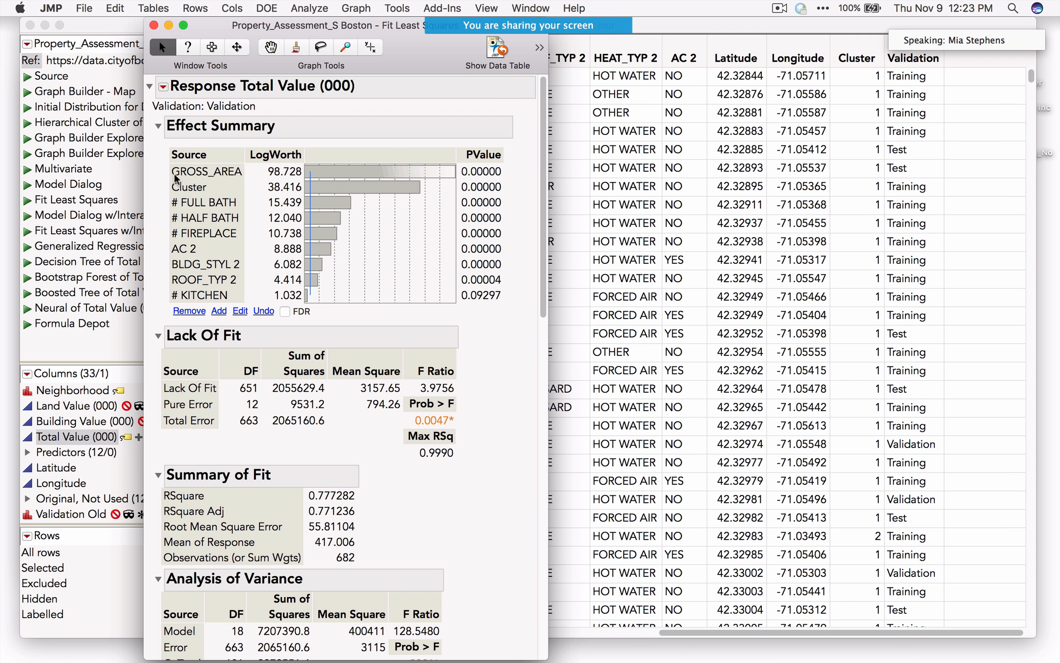
# Highlight the GROSS_AREA and Cluster effects in turn in the Effect Summary
pyautogui.moveTo(189, 185); pyautogui.dragTo(222, 173)
pyautogui.click(222, 172)
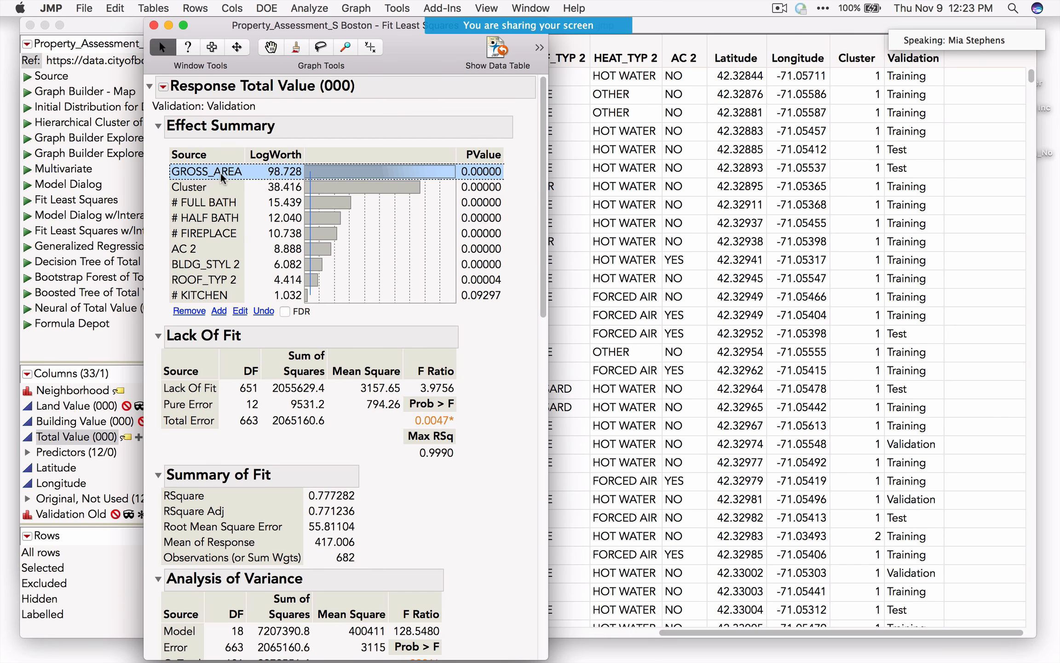
pyautogui.click(200, 189)
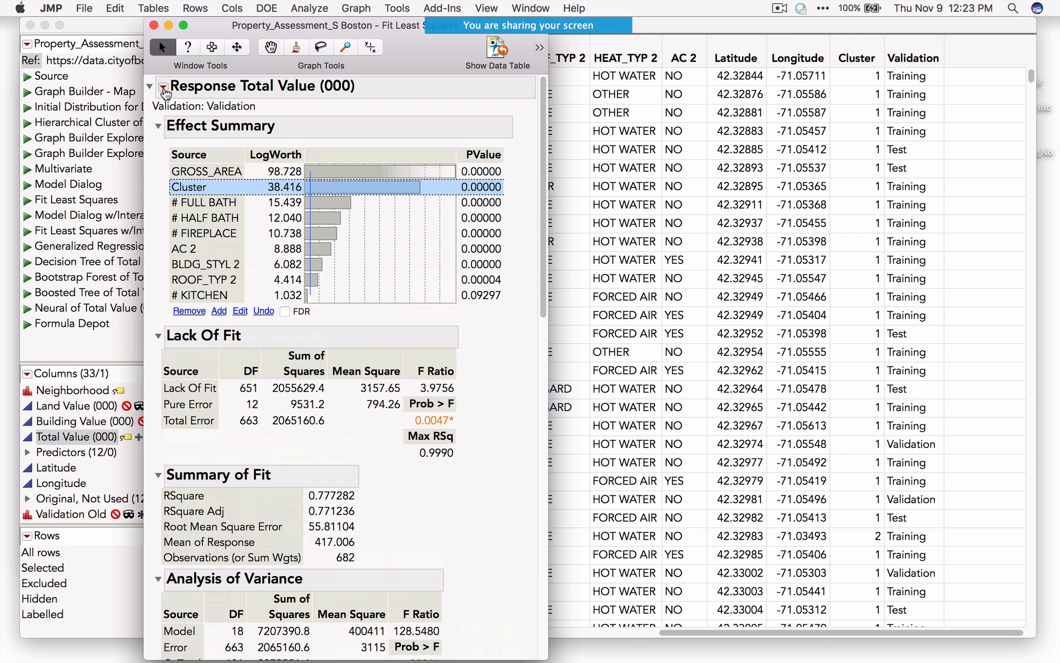
# Save the least squares model's prediction formula to the data table, look across the table, and return to the Fit Least Squares report
pyautogui.click(163, 87)
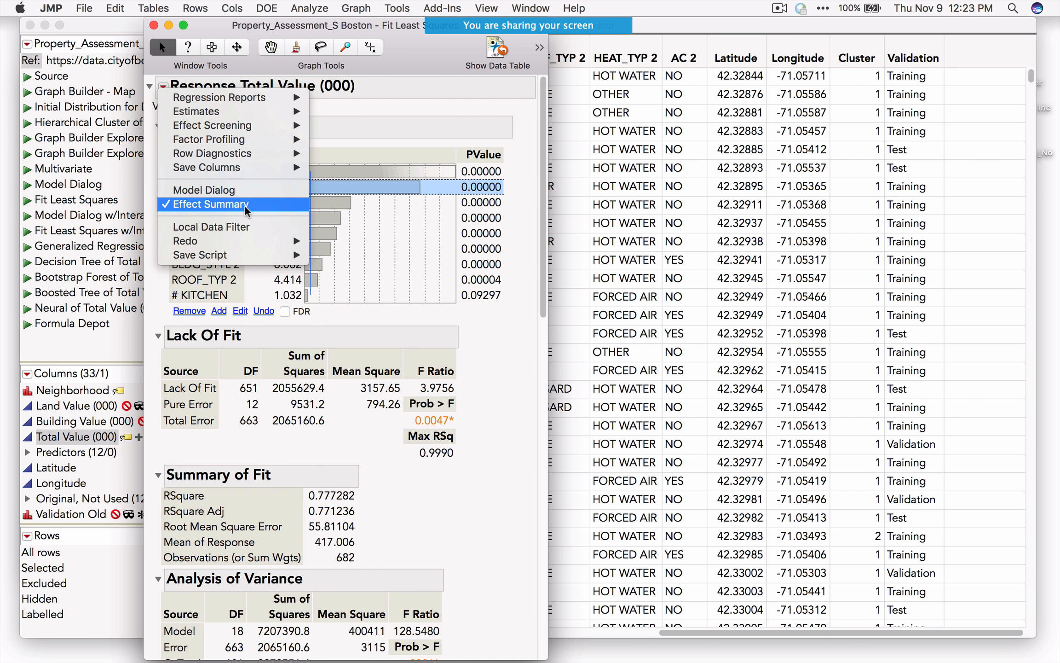
pyautogui.moveTo(255, 168)
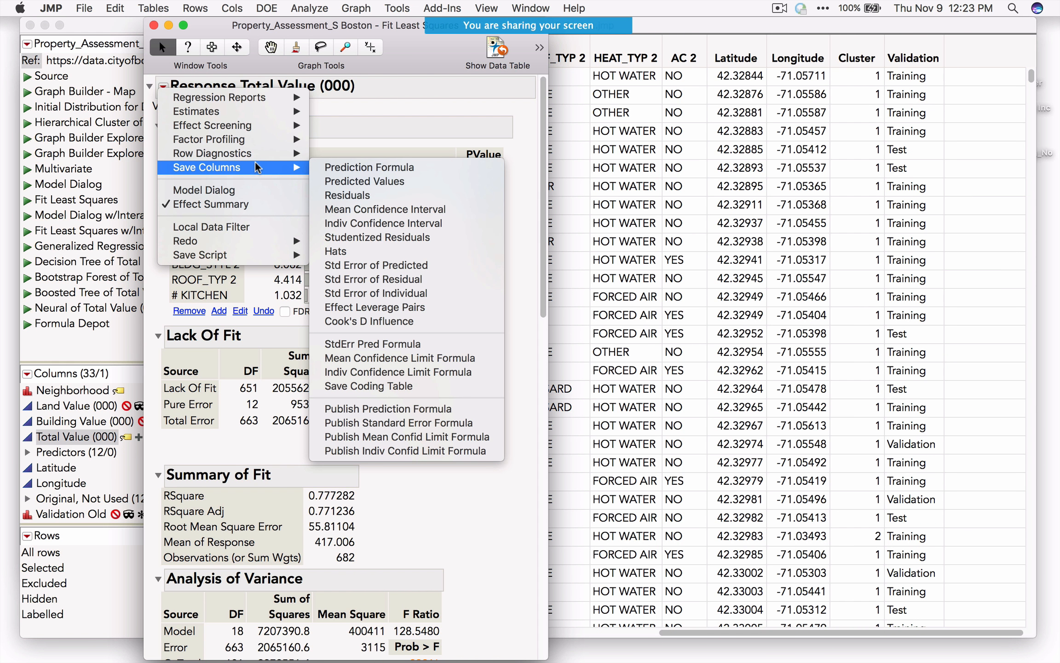
pyautogui.click(369, 167)
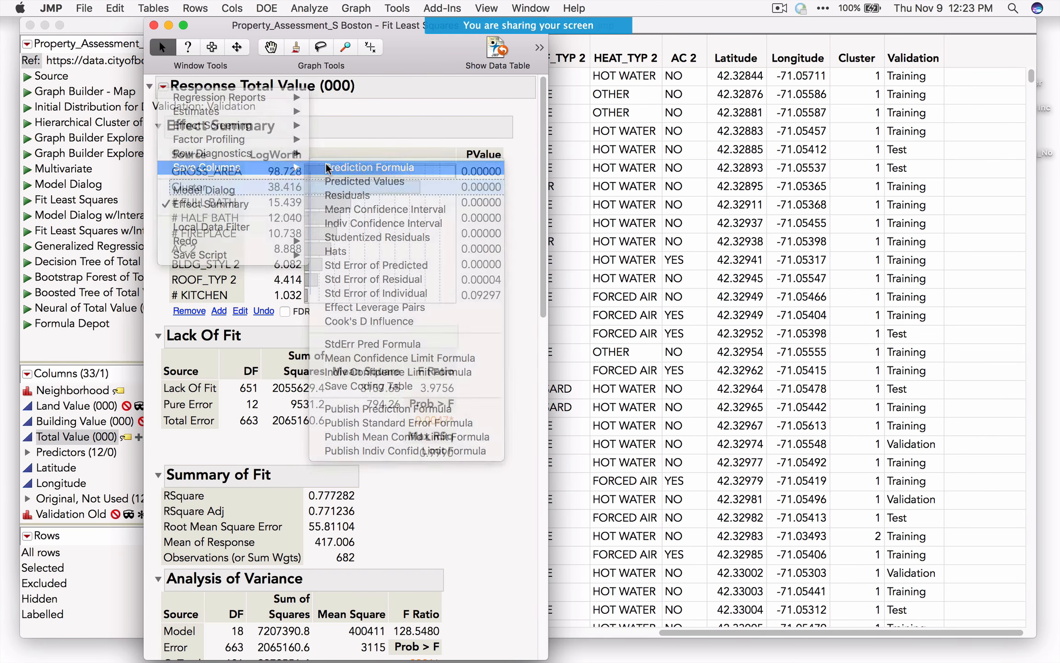
pyautogui.moveTo(876, 632); pyautogui.dragTo(734, 632)
pyautogui.click(530, 8)
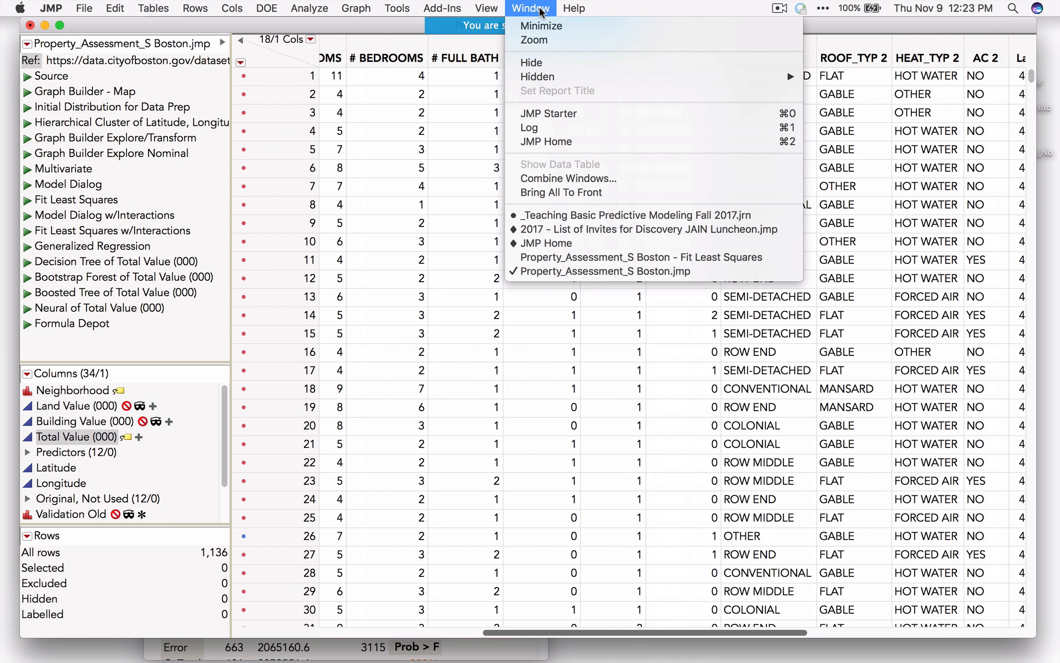
pyautogui.click(570, 271)
pyautogui.click(532, 10)
pyautogui.click(602, 259)
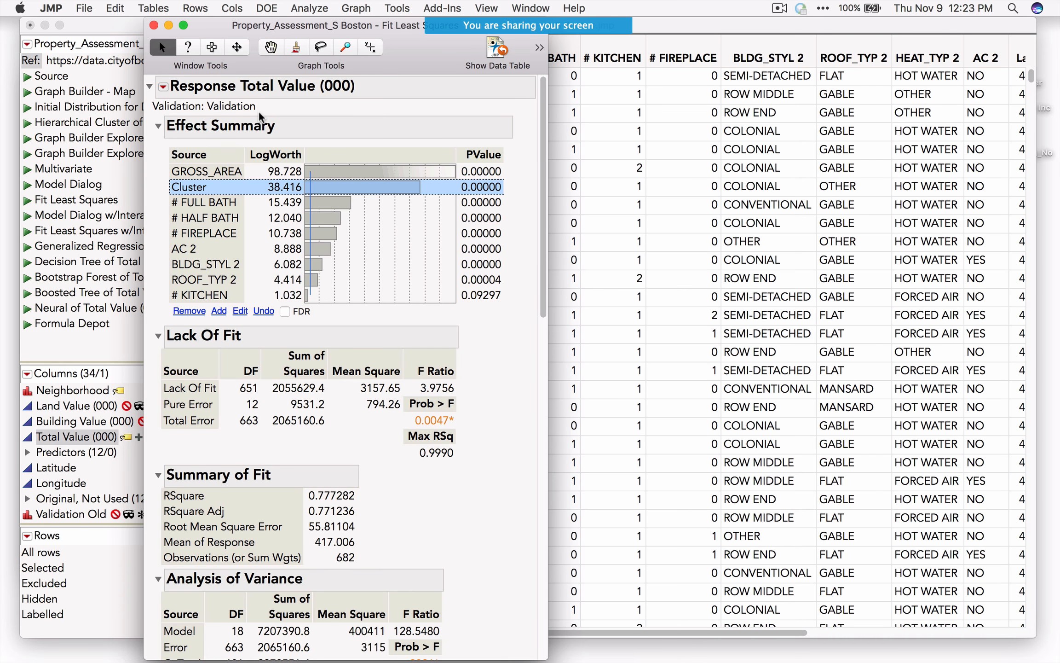
# Publish the least squares prediction formula to the Formula Depot and move the depot report clear of the model results
pyautogui.click(162, 87)
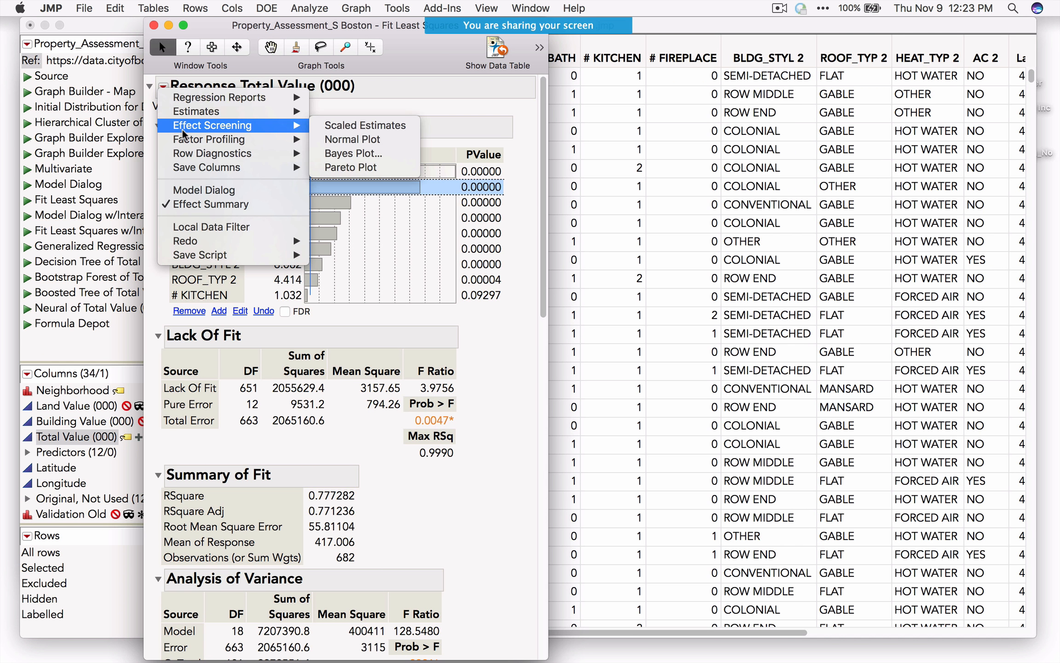
pyautogui.moveTo(193, 153)
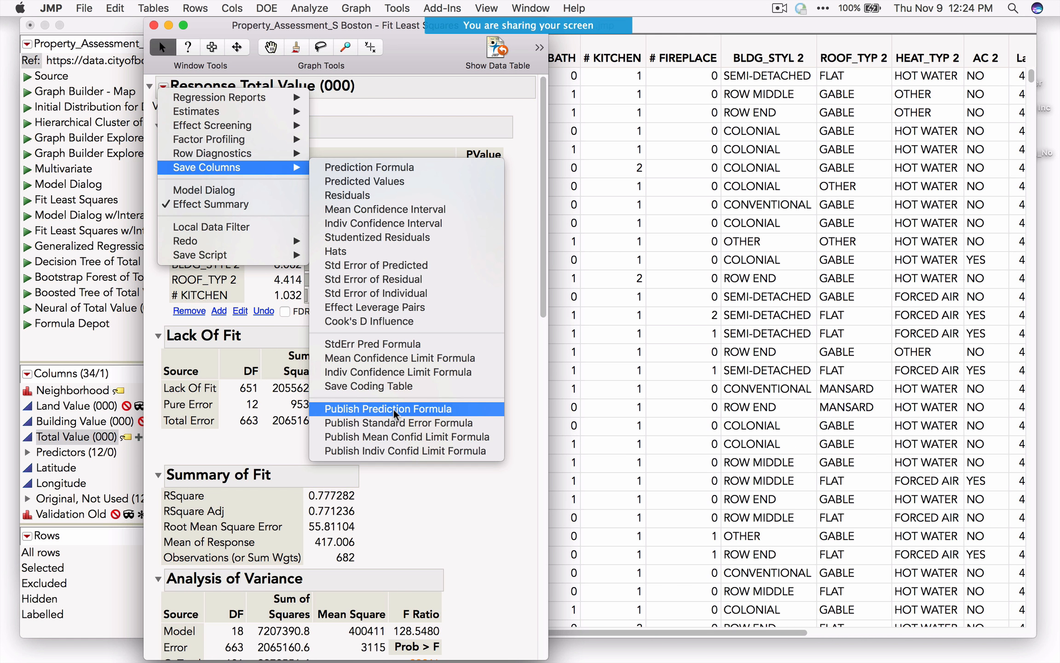
pyautogui.click(394, 414)
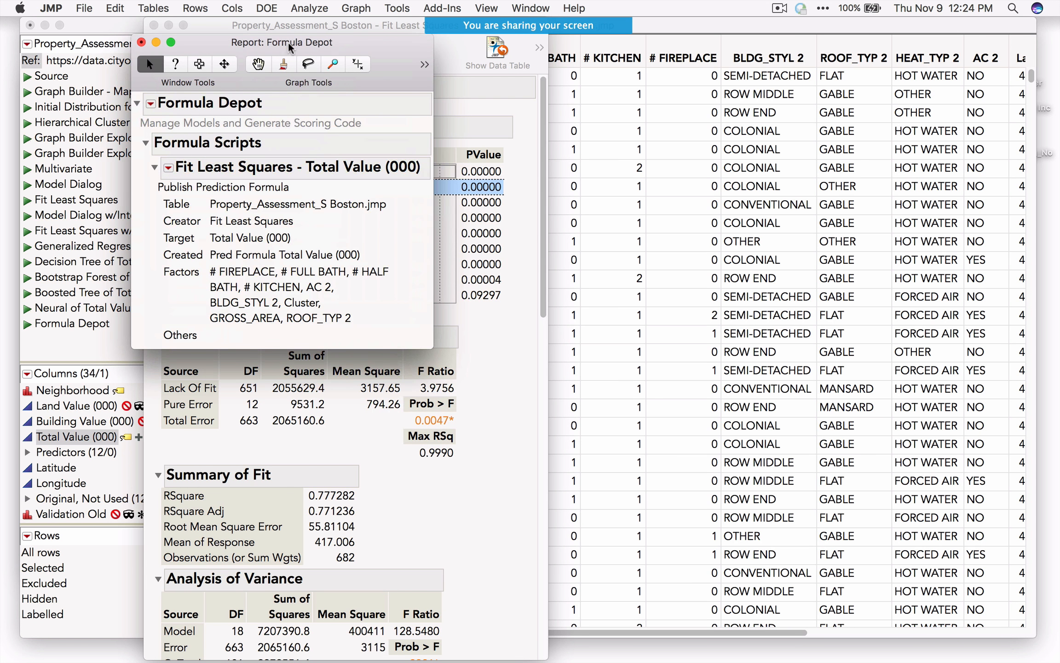
pyautogui.moveTo(289, 48); pyautogui.dragTo(639, 91)
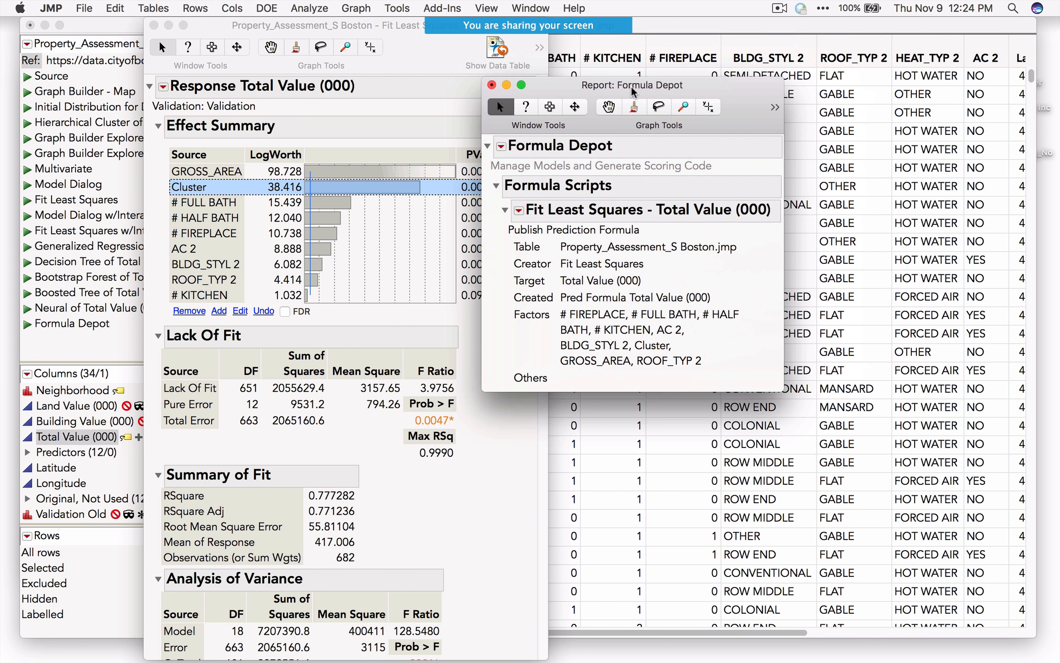
# Look over the Formula Depot's options for scripts, scoring code, model comparison and profiler
pyautogui.click(501, 147)
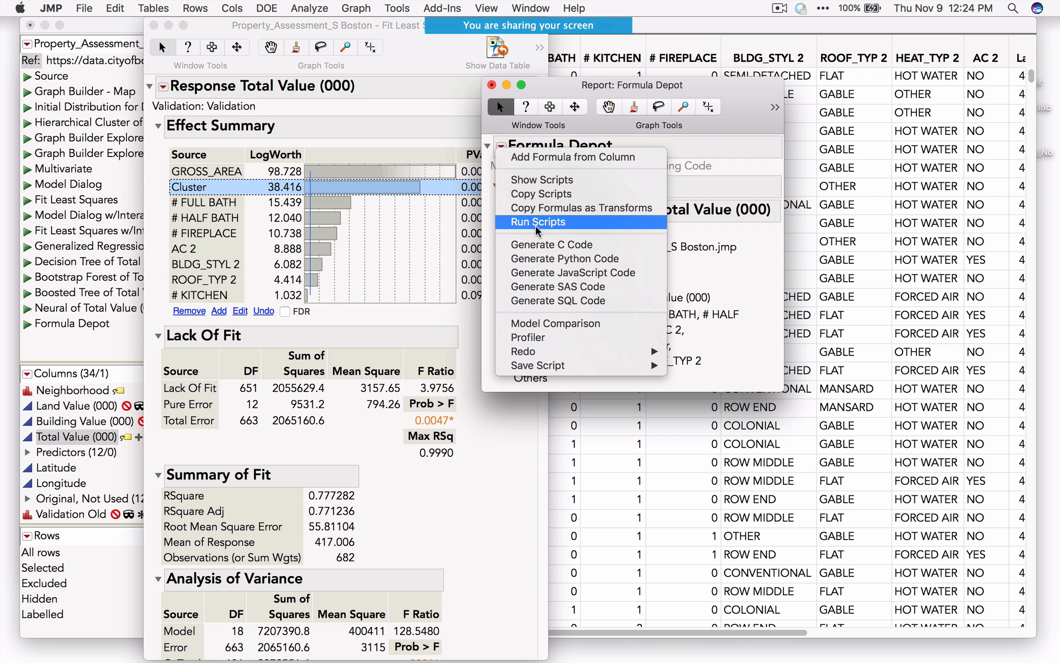
pyautogui.click(540, 179)
pyautogui.moveTo(650, 86); pyautogui.dragTo(592, 117)
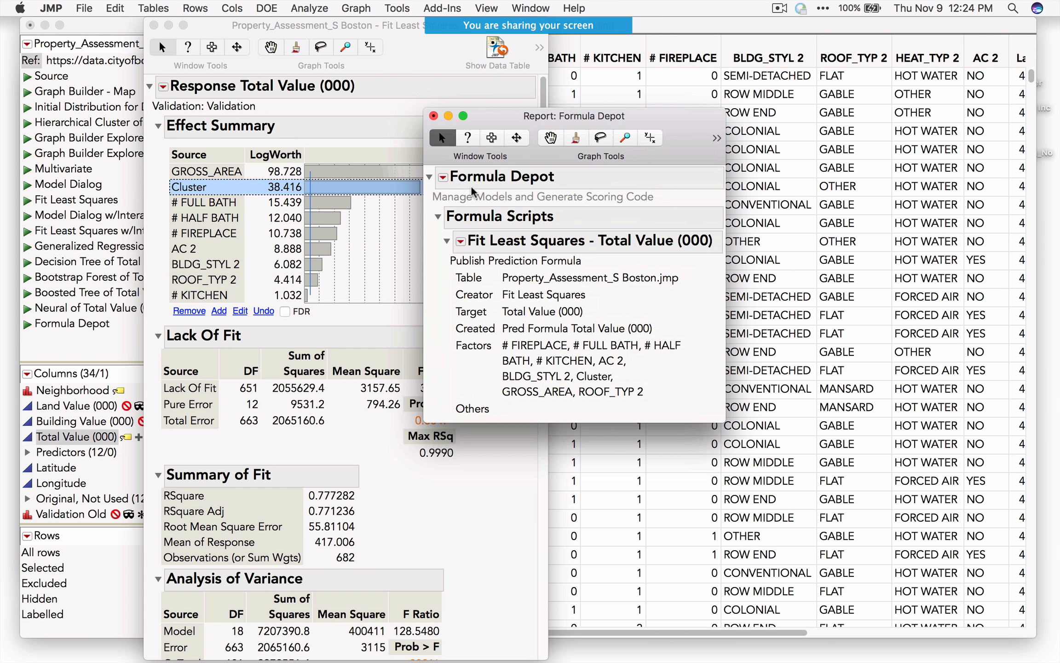
pyautogui.click(442, 177)
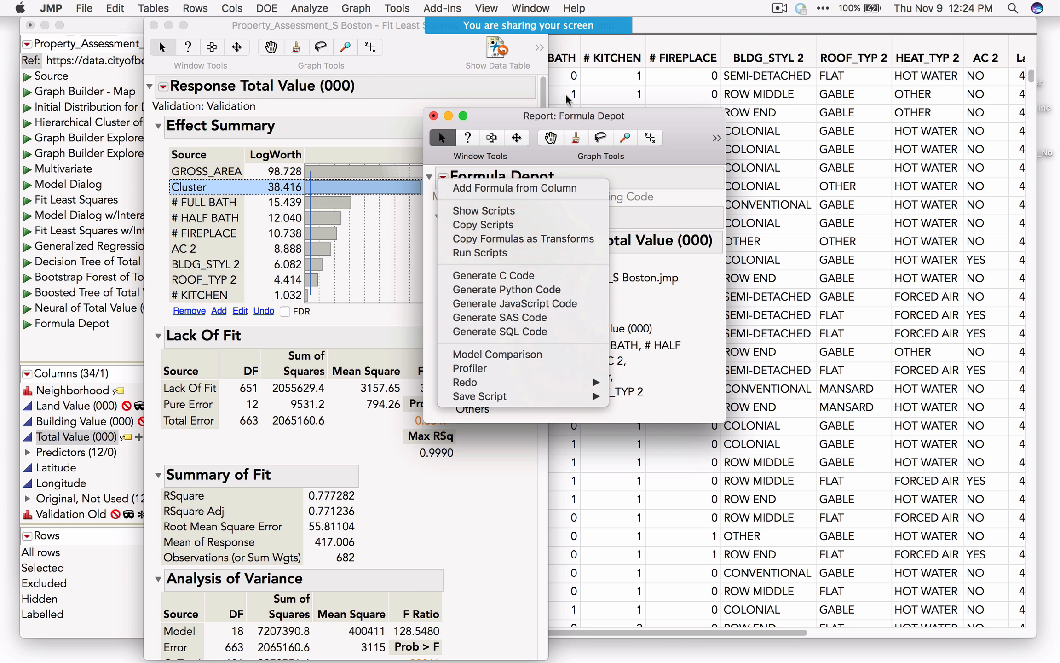
pyautogui.click(649, 125)
# Minimize the Formula Depot report without closing it and close the Fit Least Squares report
pyautogui.click(434, 115)
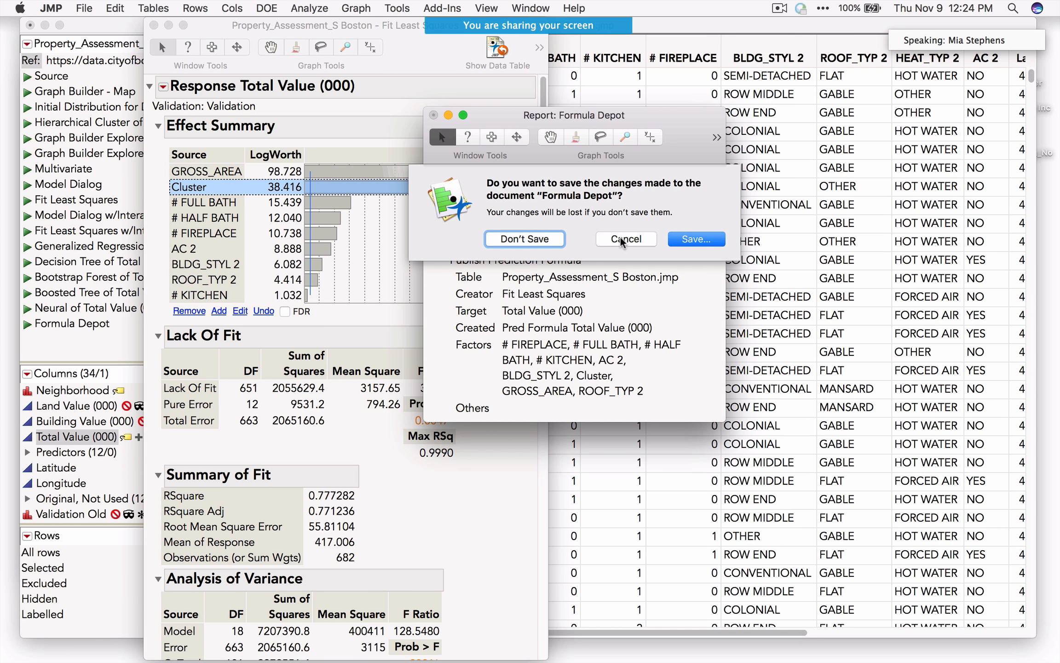
pyautogui.click(631, 238)
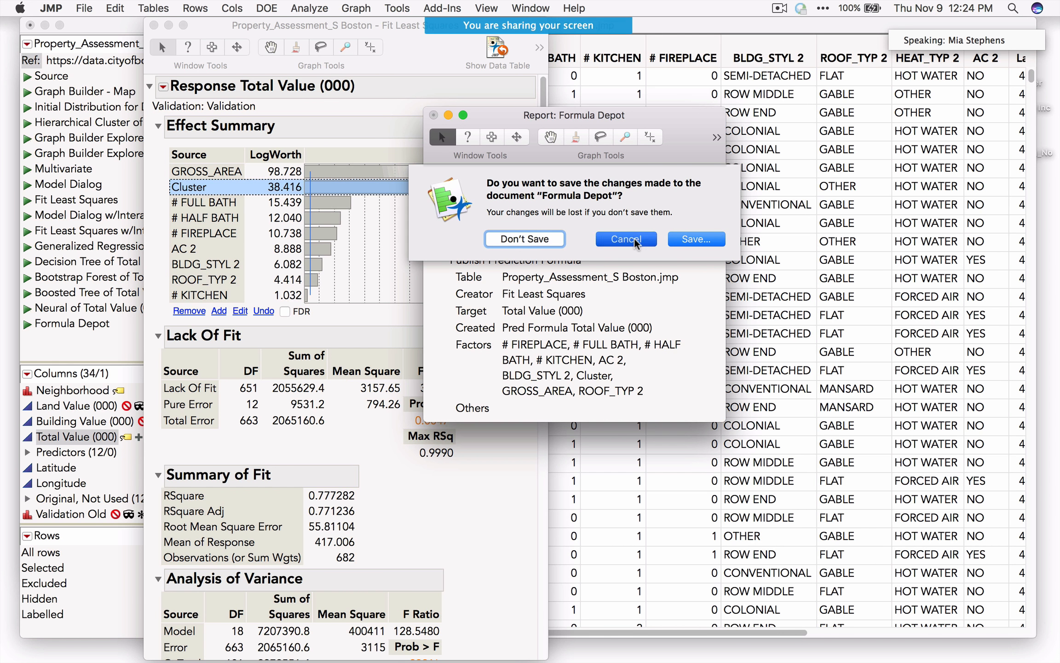
pyautogui.moveTo(436, 106); pyautogui.dragTo(449, 119)
pyautogui.click(447, 128)
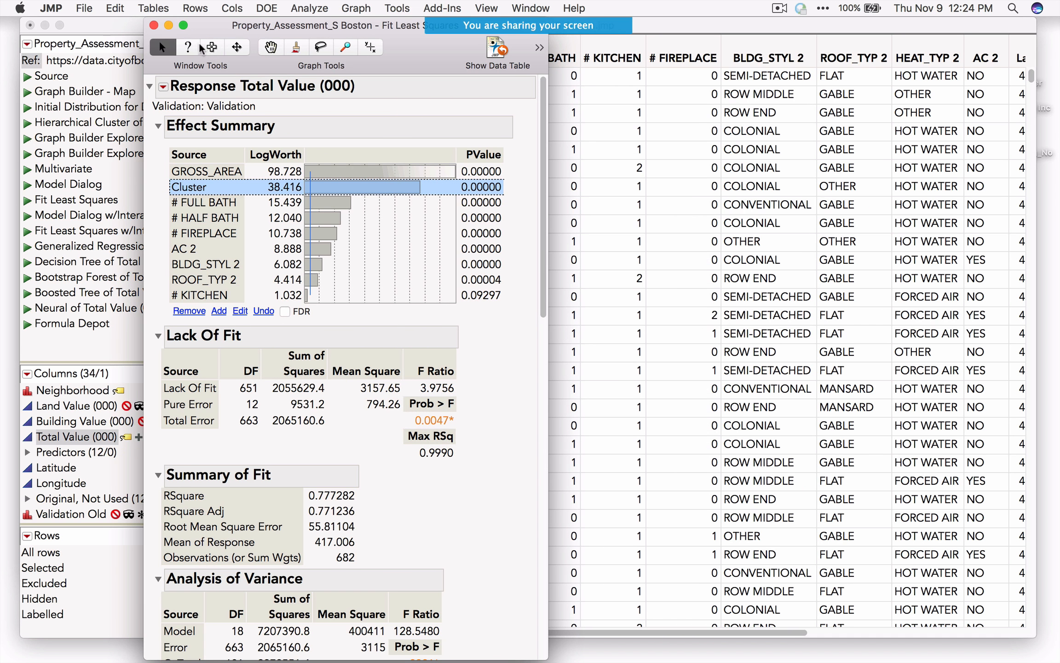
pyautogui.click(154, 26)
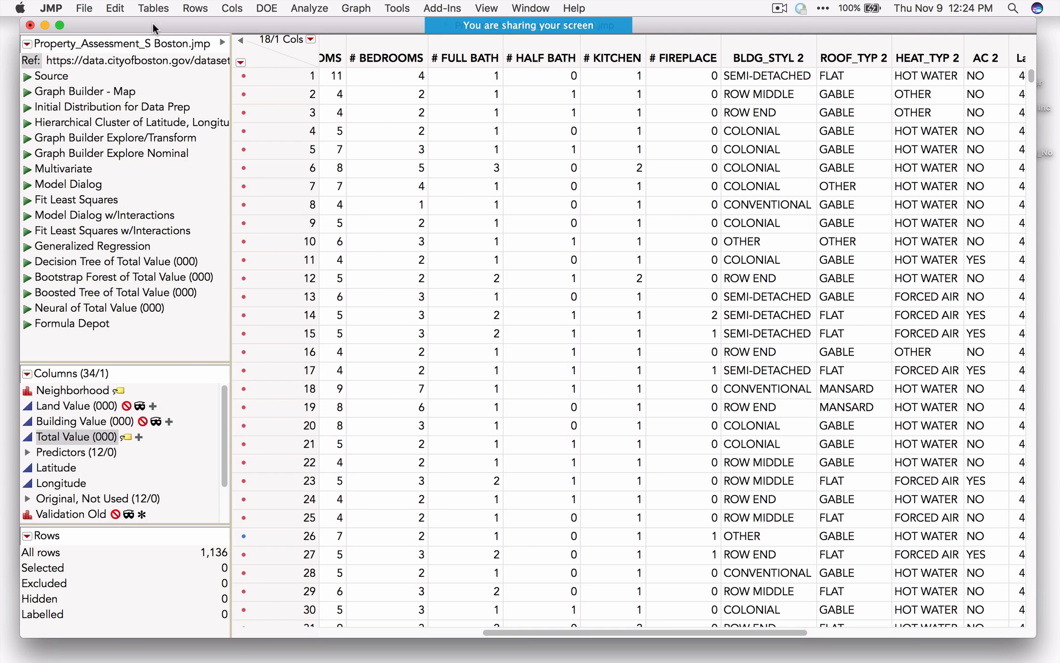
# Set up a Partition analysis with Total Value (000) as the response and the Predictors group as factors
pyautogui.click(321, 9)
pyautogui.moveTo(350, 123)
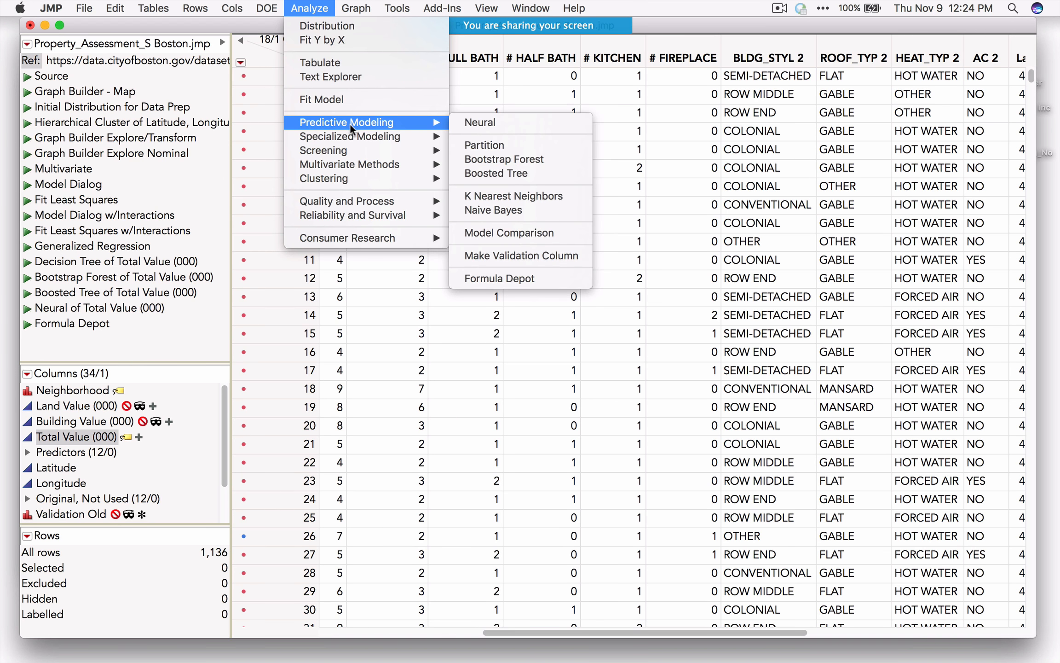
pyautogui.click(493, 145)
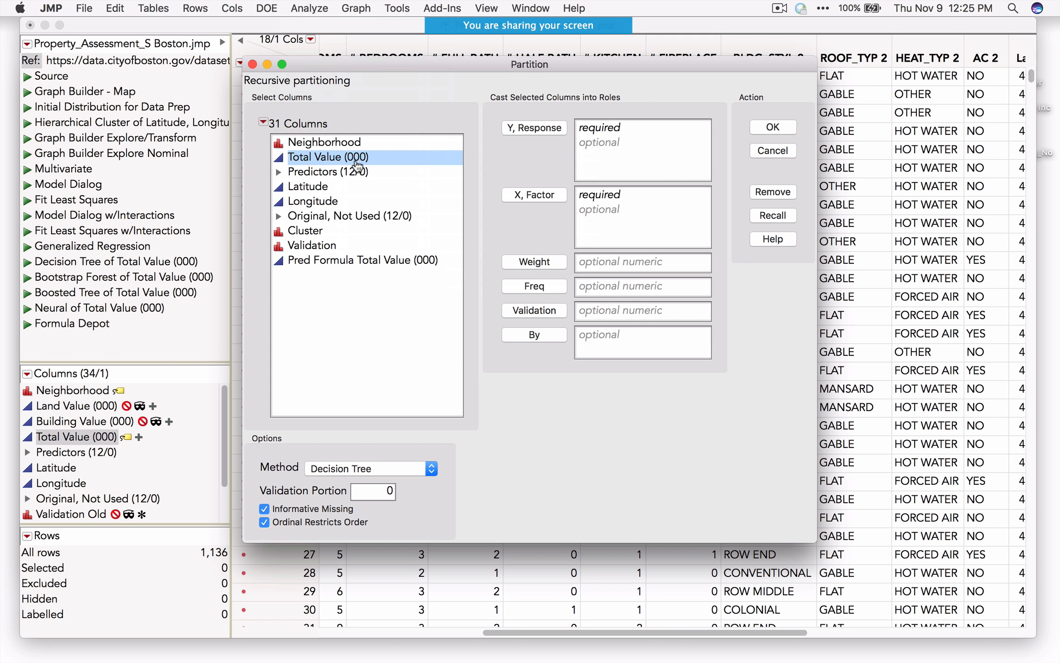
pyautogui.click(525, 131)
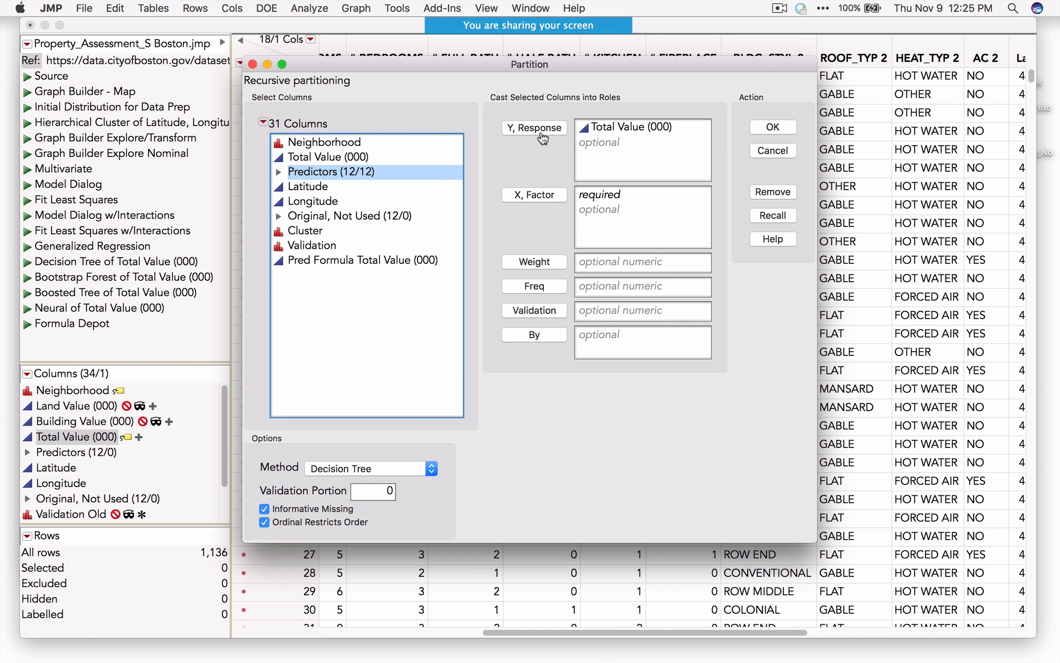
pyautogui.click(534, 198)
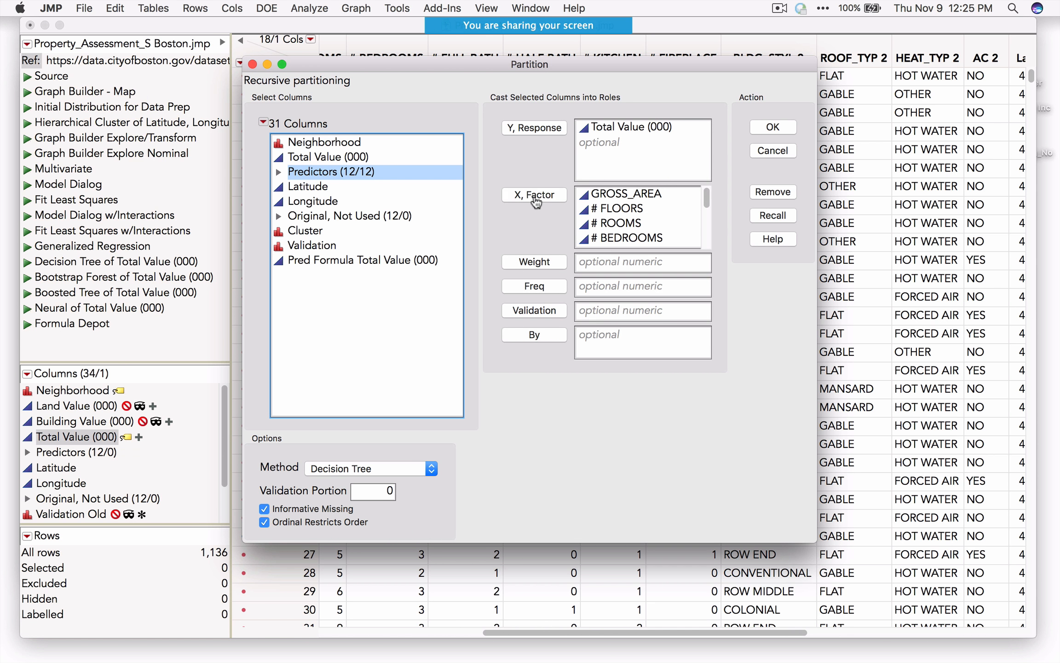
# Add Cluster as a factor, assign Validation as the validation column, and run the Decision Tree method
pyautogui.click(317, 235)
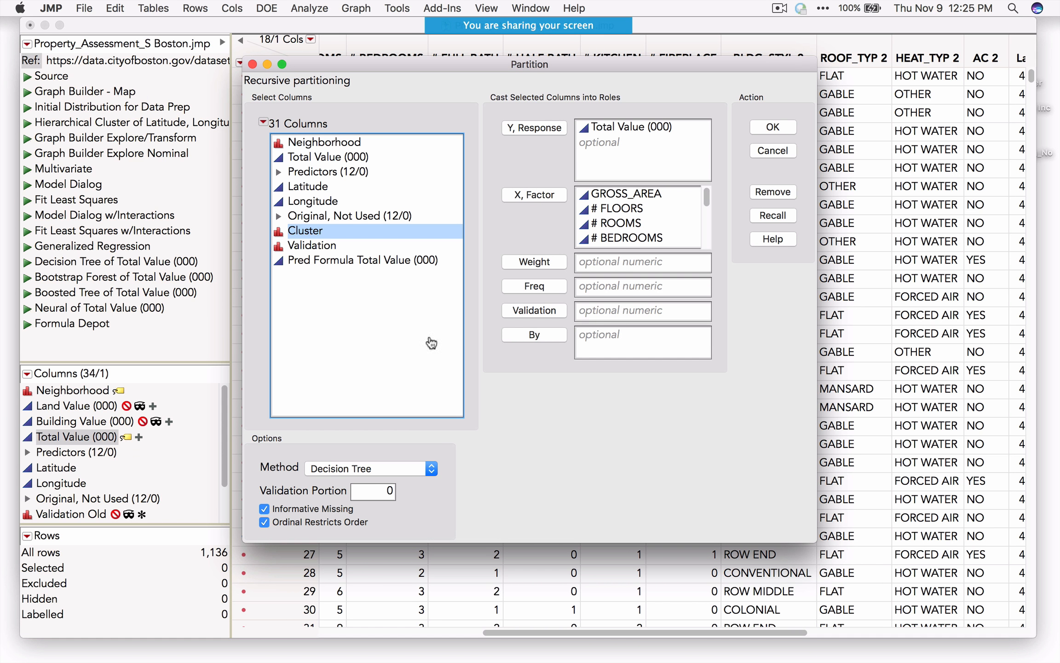
pyautogui.click(313, 246)
pyautogui.click(516, 312)
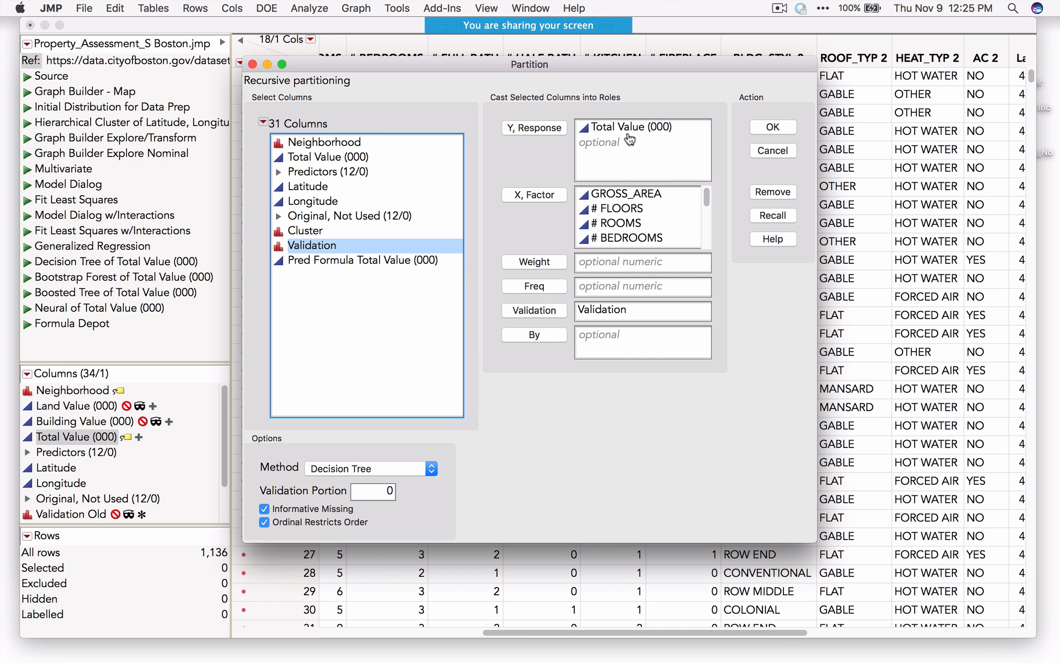
pyautogui.moveTo(488, 321); pyautogui.dragTo(596, 326)
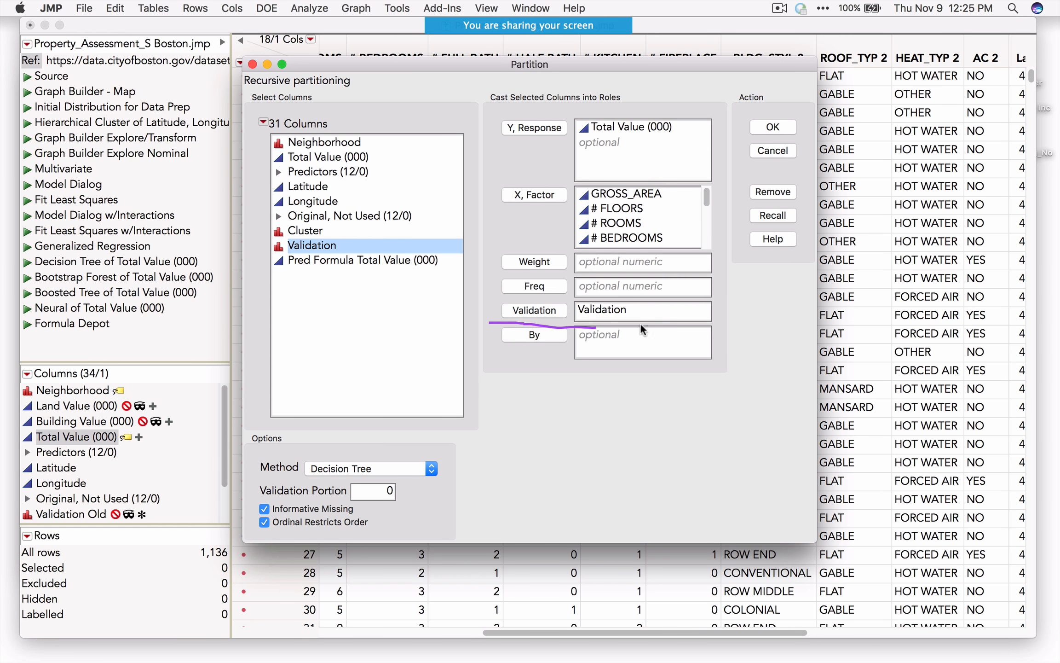
pyautogui.moveTo(664, 304); pyautogui.dragTo(496, 316)
pyautogui.click(776, 132)
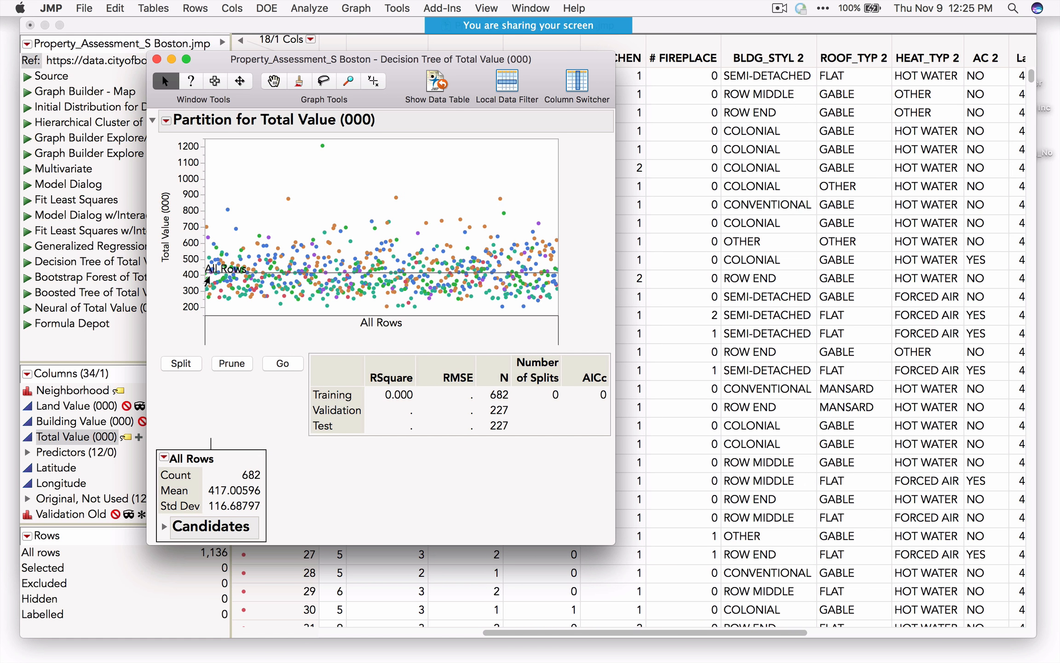
# Examine the candidate split terms and their cut points for the All Rows node, and collapse the list
pyautogui.click(165, 526)
pyautogui.scroll(-3, 286, 460)
pyautogui.moveTo(288, 375)
pyautogui.mouseDown()
pyautogui.moveTo(282, 422)
pyautogui.moveTo(290, 413)
pyautogui.moveTo(279, 423)
pyautogui.moveTo(270, 405)
pyautogui.mouseUp()
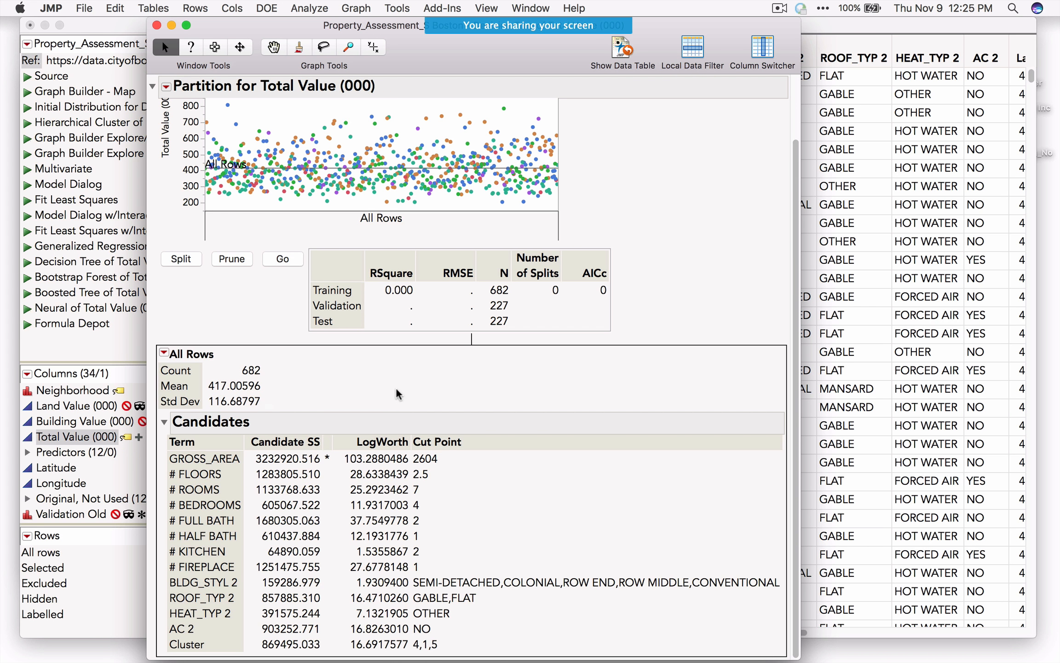
pyautogui.moveTo(386, 379)
pyautogui.mouseDown()
pyautogui.moveTo(382, 421)
pyautogui.moveTo(369, 406)
pyautogui.moveTo(382, 420)
pyautogui.moveTo(398, 408)
pyautogui.mouseUp()
pyautogui.moveTo(337, 466)
pyautogui.mouseDown()
pyautogui.moveTo(398, 467)
pyautogui.moveTo(417, 452)
pyautogui.moveTo(355, 442)
pyautogui.moveTo(349, 467)
pyautogui.mouseUp()
pyautogui.click(165, 422)
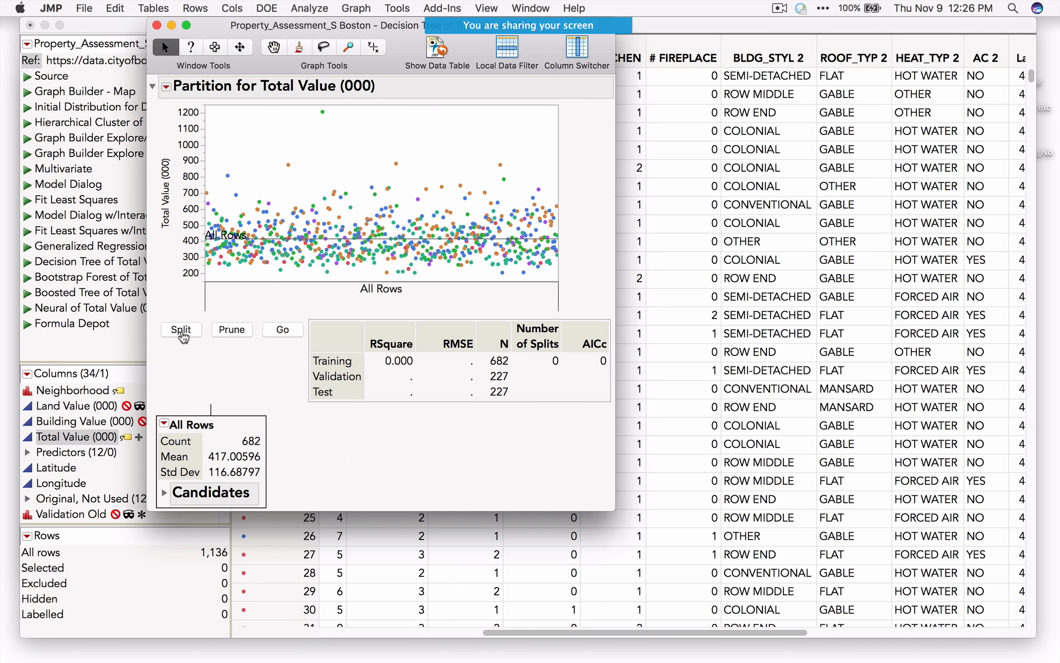
# Make the first split of the decision tree and grow the rest automatically using the validation data
pyautogui.click(183, 334)
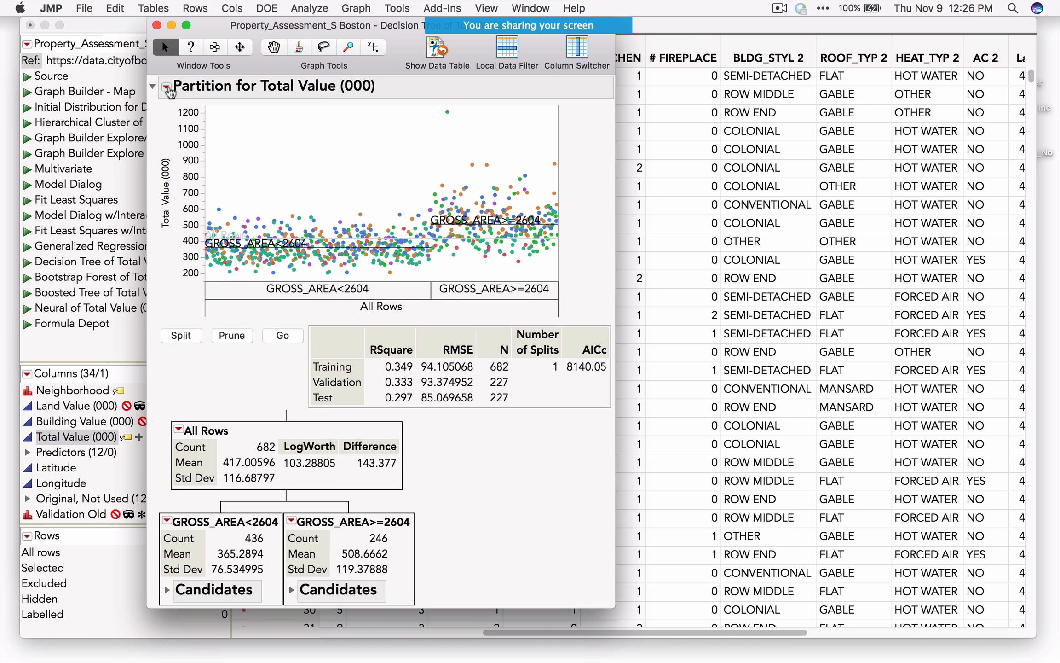
pyautogui.click(166, 87)
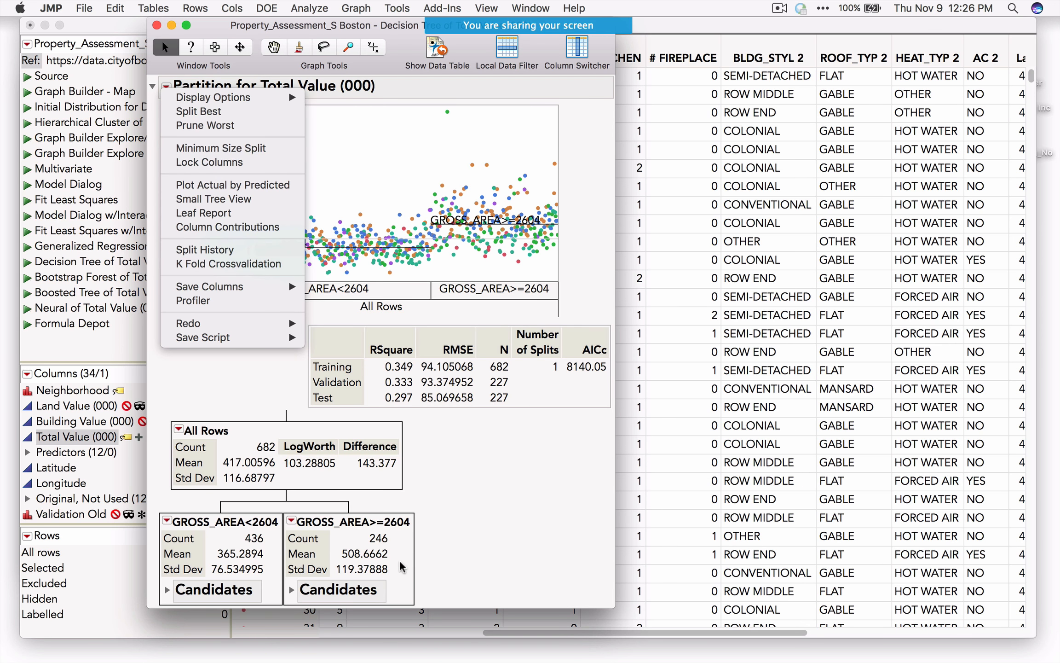
pyautogui.click(459, 523)
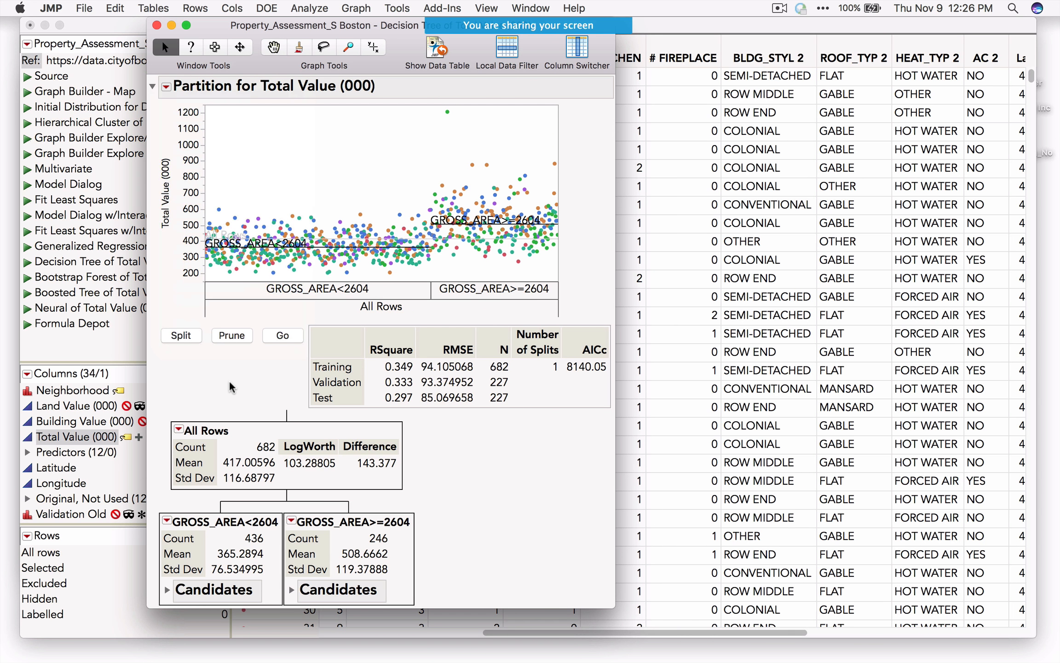
pyautogui.moveTo(302, 354)
pyautogui.mouseDown()
pyautogui.moveTo(278, 376)
pyautogui.moveTo(300, 408)
pyautogui.moveTo(363, 419)
pyautogui.moveTo(517, 419)
pyautogui.moveTo(621, 377)
pyautogui.moveTo(533, 339)
pyautogui.moveTo(387, 341)
pyautogui.moveTo(318, 357)
pyautogui.mouseUp()
pyautogui.click(283, 336)
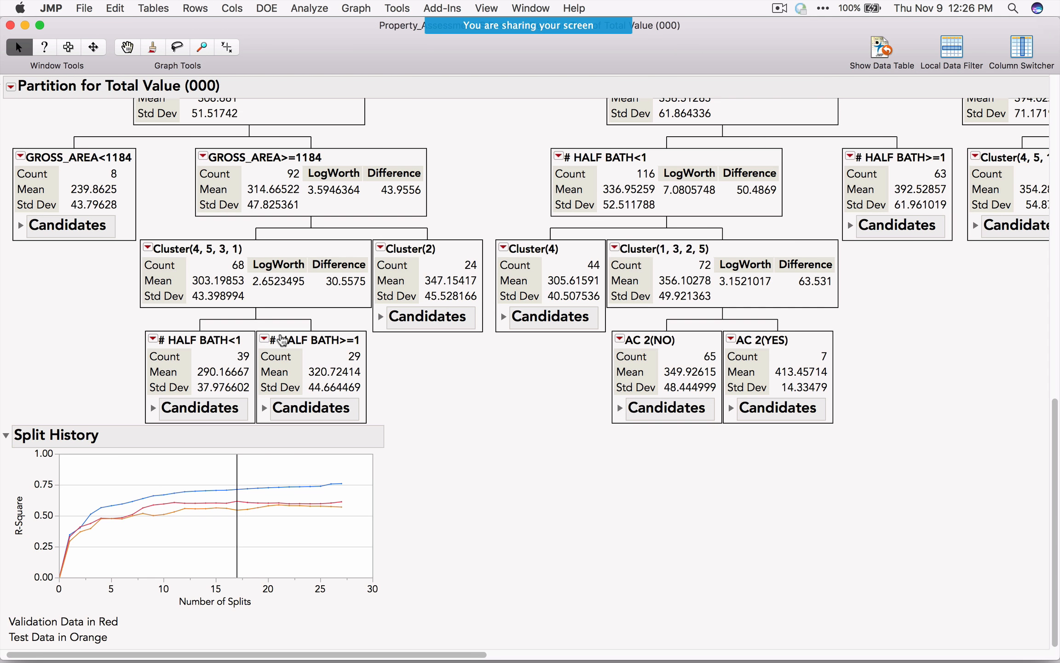
# Look through the grown decision tree and enlarge its Split History graph
pyautogui.scroll(5, 518, 389)
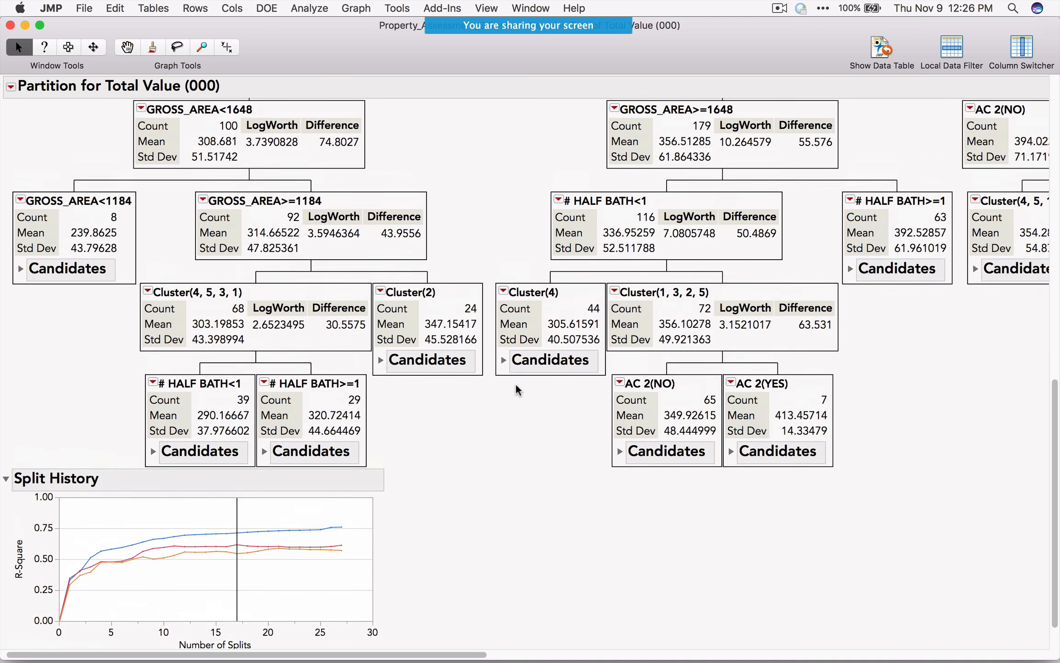
pyautogui.scroll(15, 517, 388)
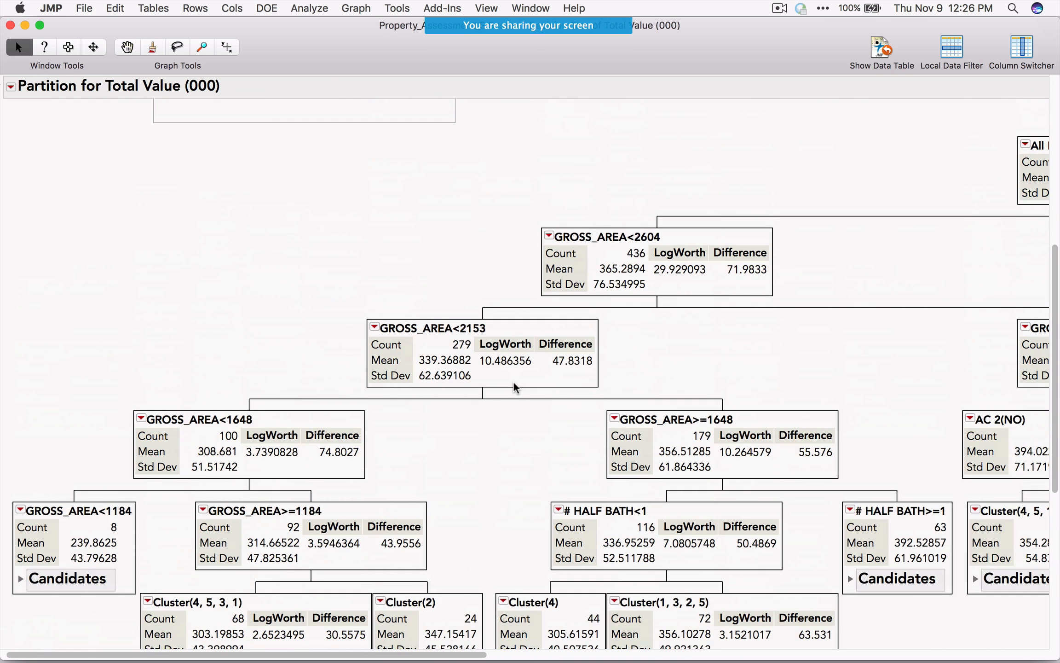
pyautogui.moveTo(133, 218)
pyautogui.mouseDown()
pyautogui.moveTo(283, 230)
pyautogui.moveTo(350, 217)
pyautogui.mouseUp()
pyautogui.scroll(-15, 114, 420)
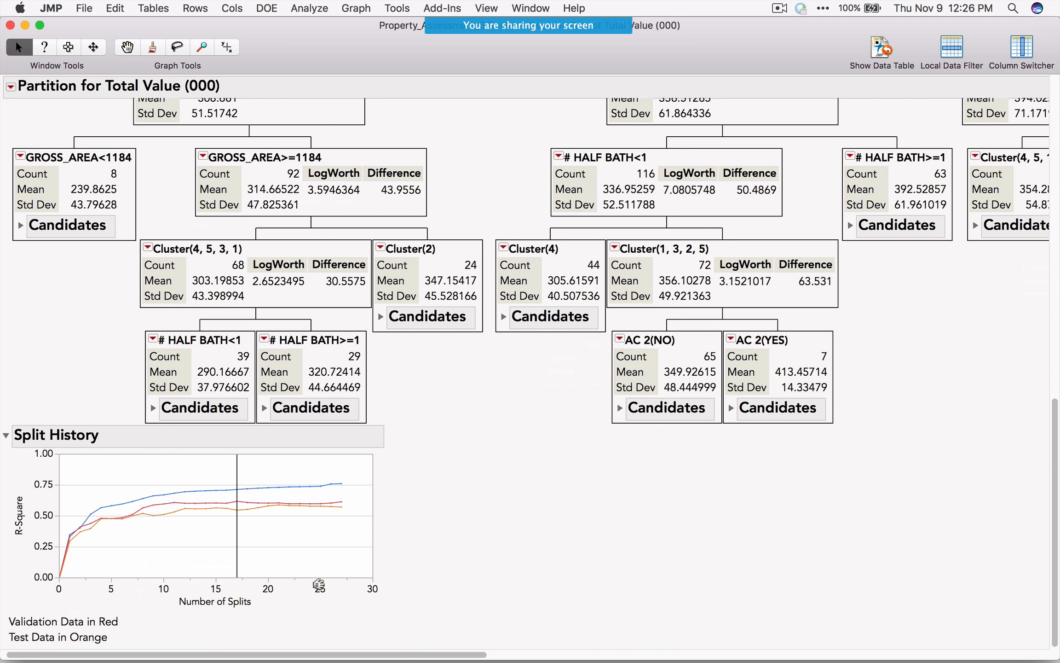
pyautogui.moveTo(372, 577); pyautogui.dragTo(488, 620)
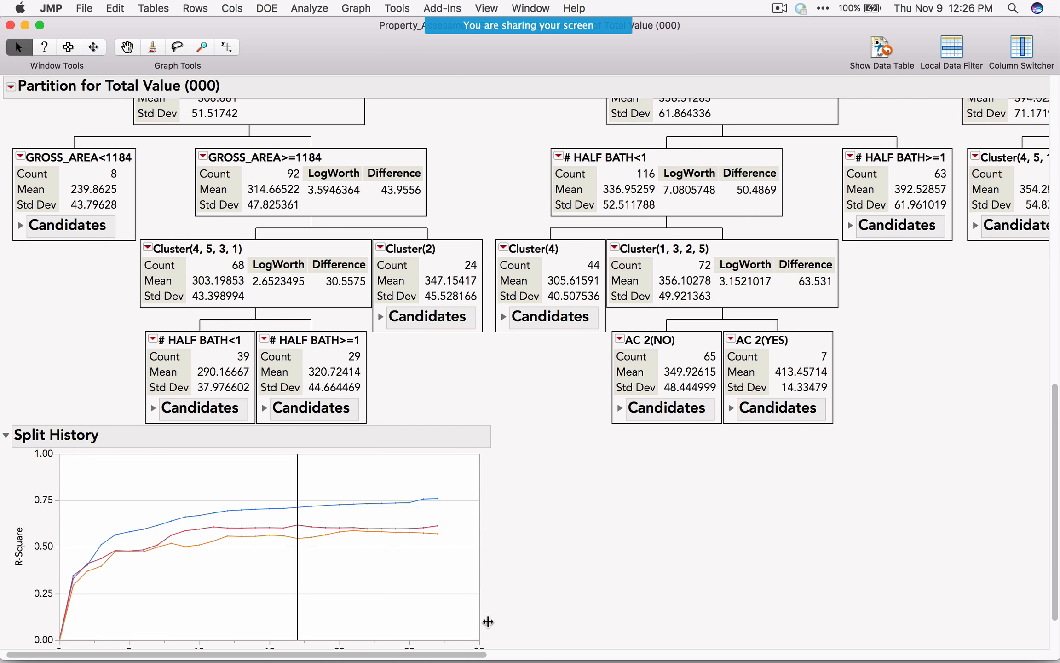
pyautogui.scroll(-2, 648, 523)
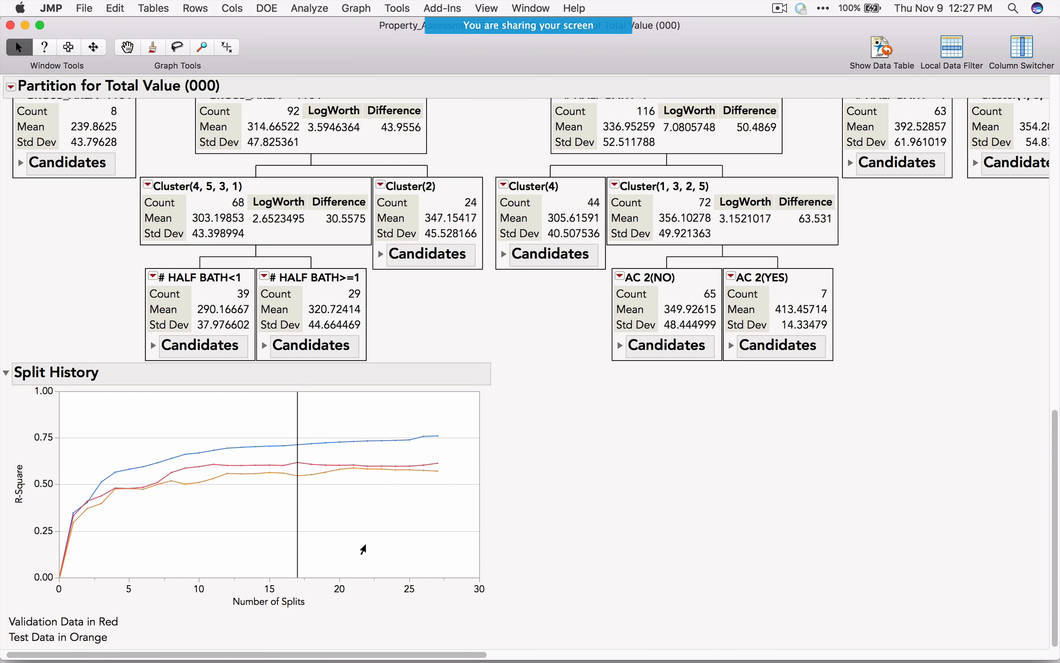
# Check the tree's fit statistics and rescale the Split History R-Square axis to start at about 0.4
pyautogui.scroll(15, 363, 551)
pyautogui.scroll(3, 363, 551)
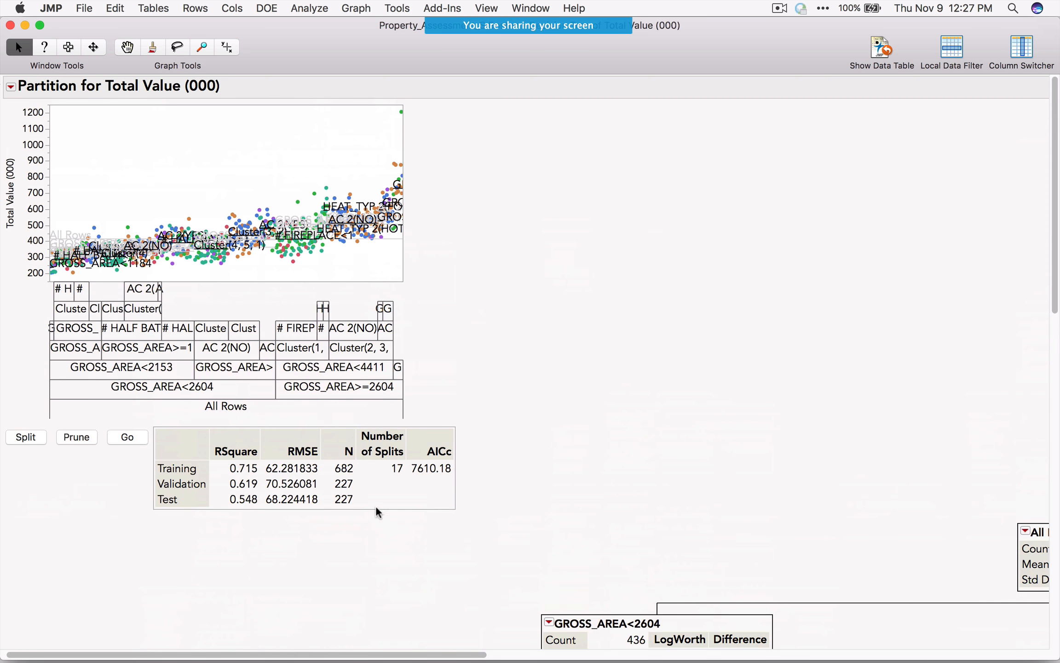
pyautogui.scroll(-18, 387, 502)
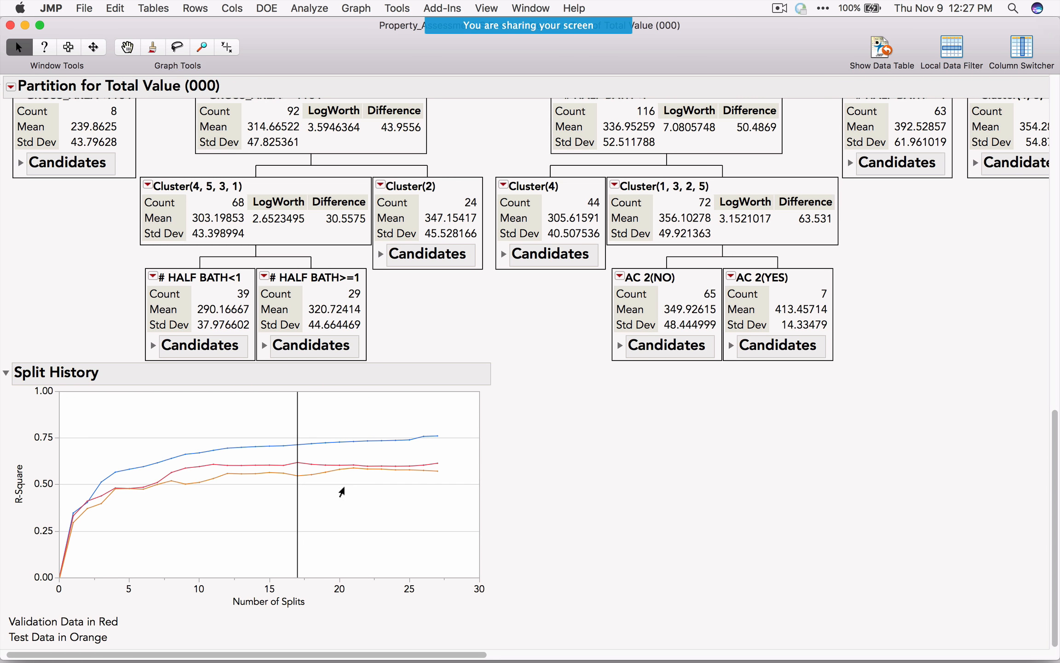
pyautogui.moveTo(46, 409); pyautogui.dragTo(46, 391)
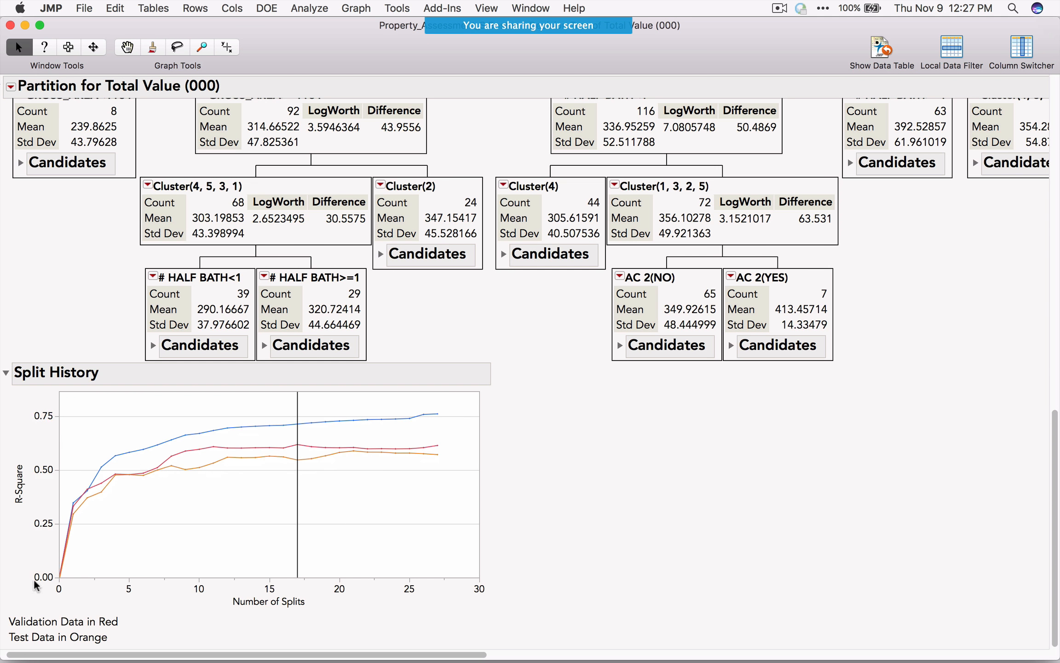
pyautogui.moveTo(37, 559); pyautogui.dragTo(29, 640)
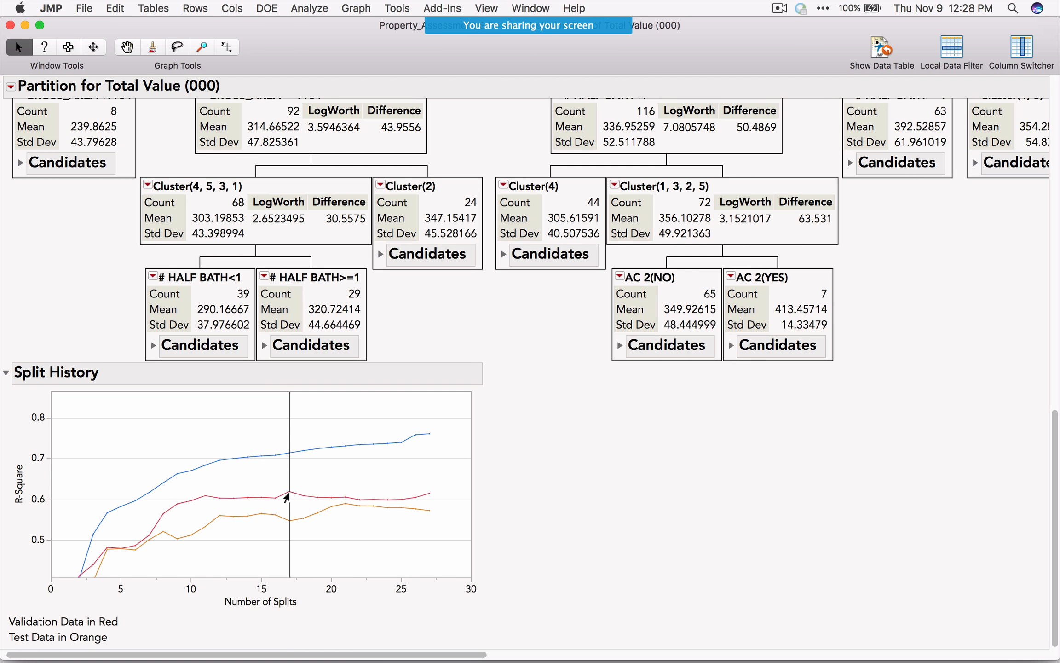
# Add the Column Contributions report to the Total Value (000) partition
pyautogui.scroll(15, 287, 497)
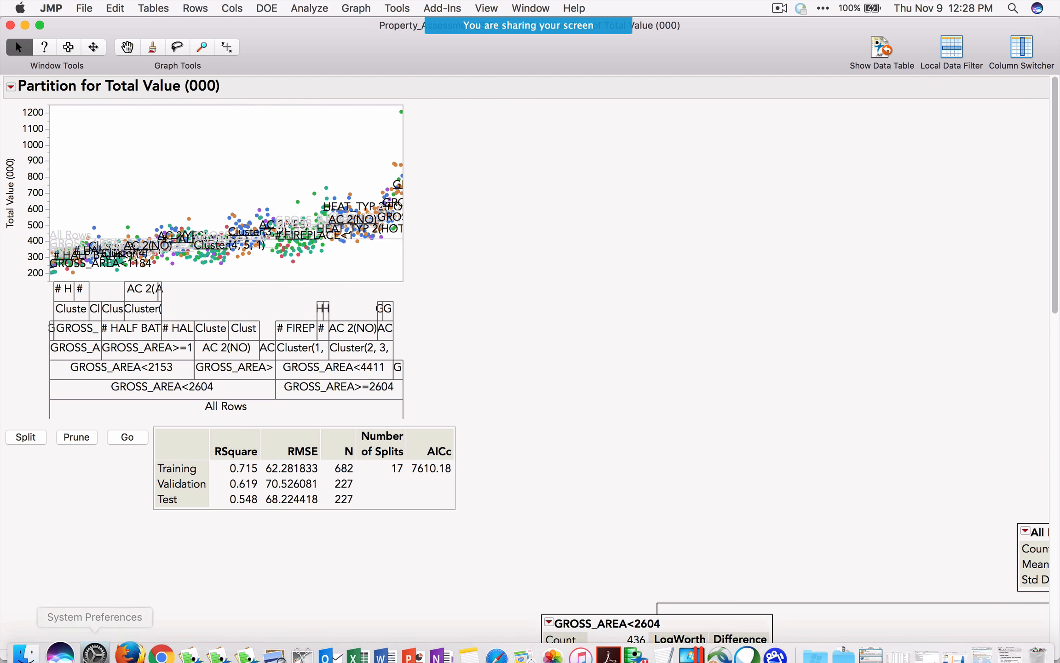
pyautogui.hscroll(-1, 23, 550)
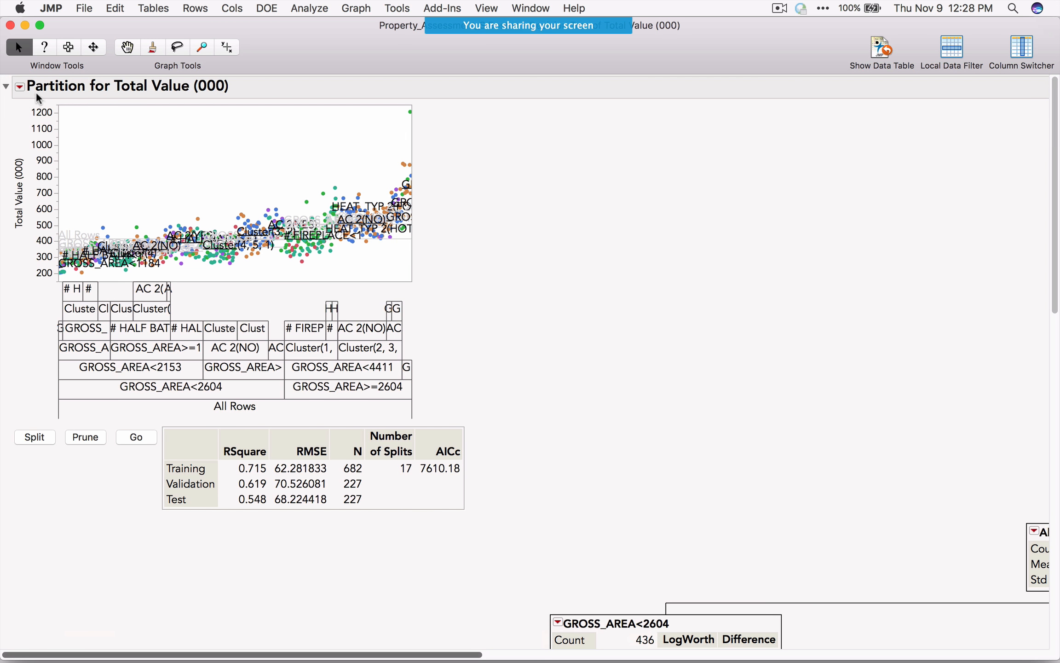
pyautogui.click(20, 88)
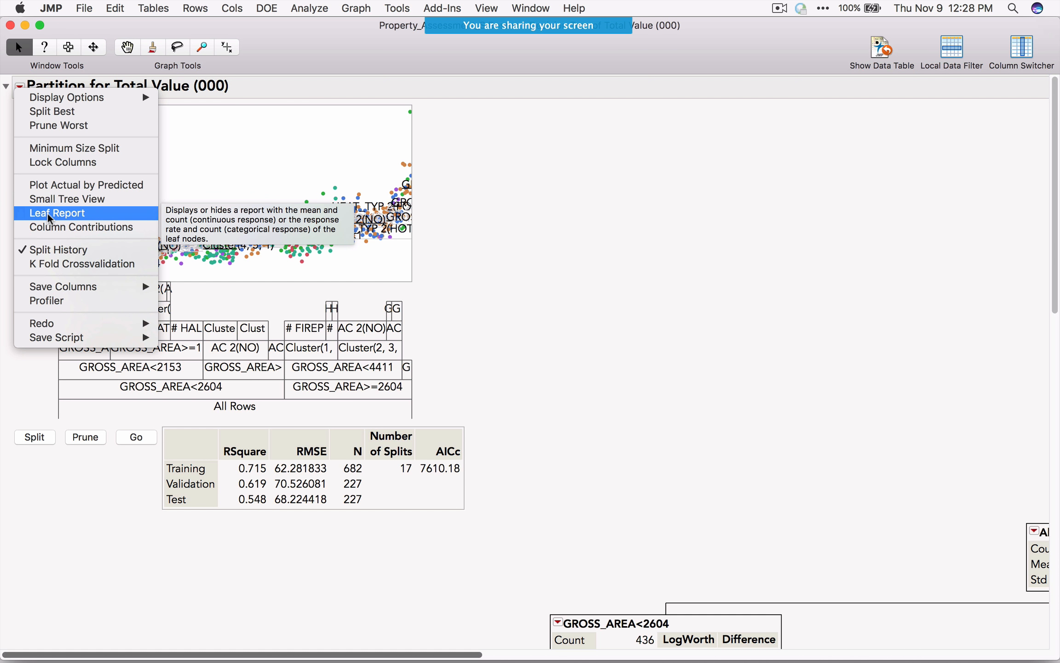
pyautogui.click(83, 227)
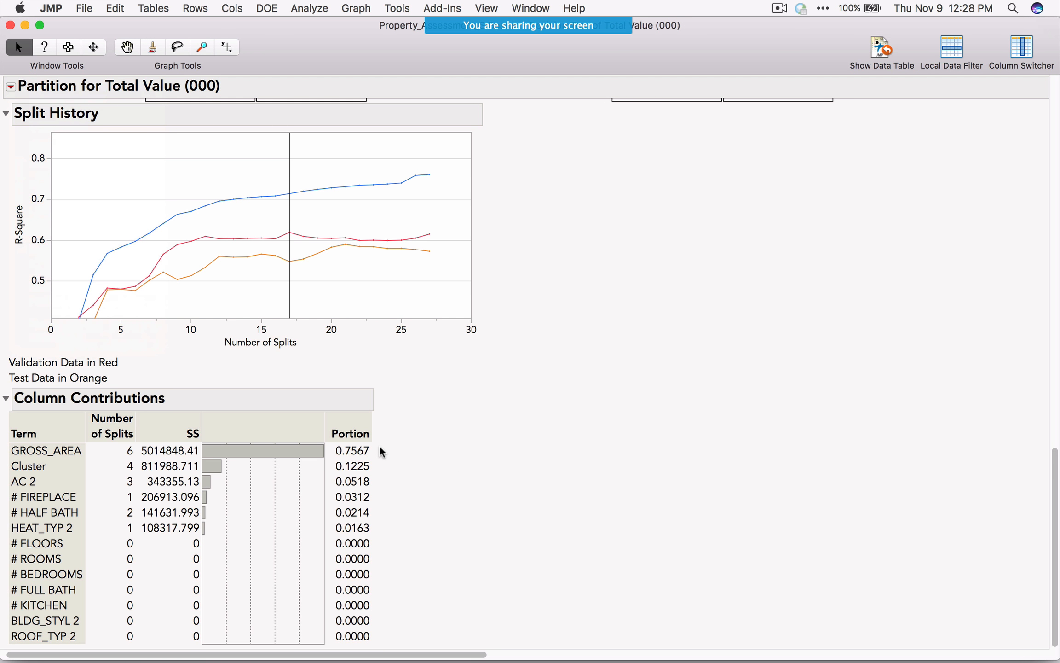
# Examine the column contributions, pointing out GROSS_AREA and Cluster, and return toward the start of the tree
pyautogui.moveTo(380, 445); pyautogui.dragTo(395, 519)
pyautogui.moveTo(185, 386)
pyautogui.mouseDown()
pyautogui.moveTo(186, 424)
pyautogui.moveTo(198, 411)
pyautogui.moveTo(186, 426)
pyautogui.moveTo(173, 413)
pyautogui.mouseUp()
pyautogui.moveTo(6, 457); pyautogui.dragTo(78, 452)
pyautogui.moveTo(2, 474); pyautogui.dragTo(58, 474)
pyautogui.scroll(15, 543, 414)
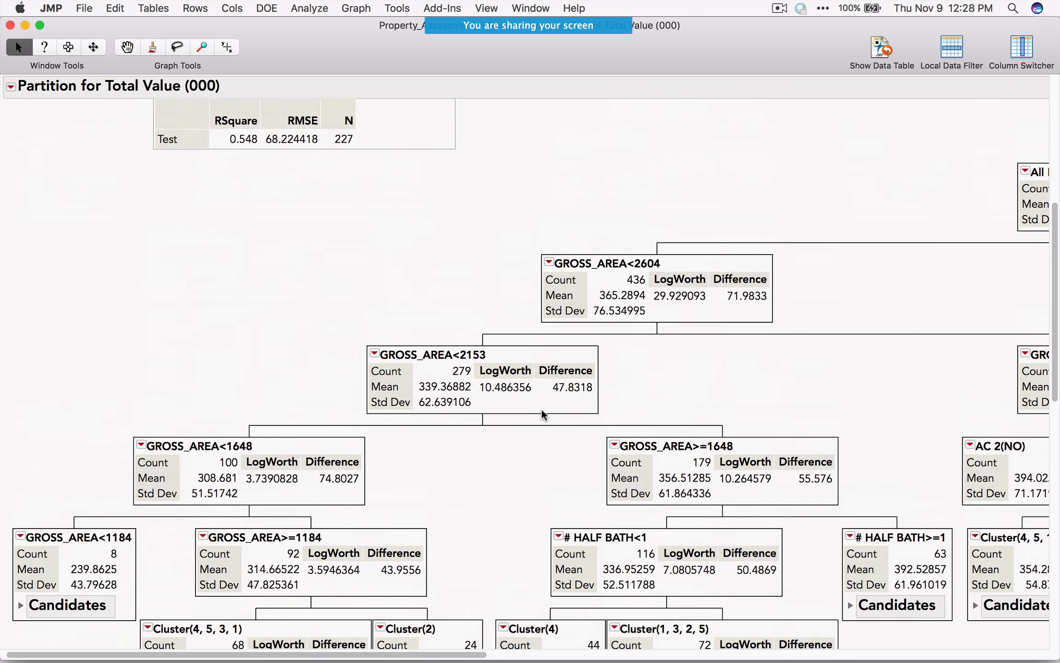
# Look across the upper branches of the decision tree and return to the fit statistics above it
pyautogui.scroll(2, 543, 414)
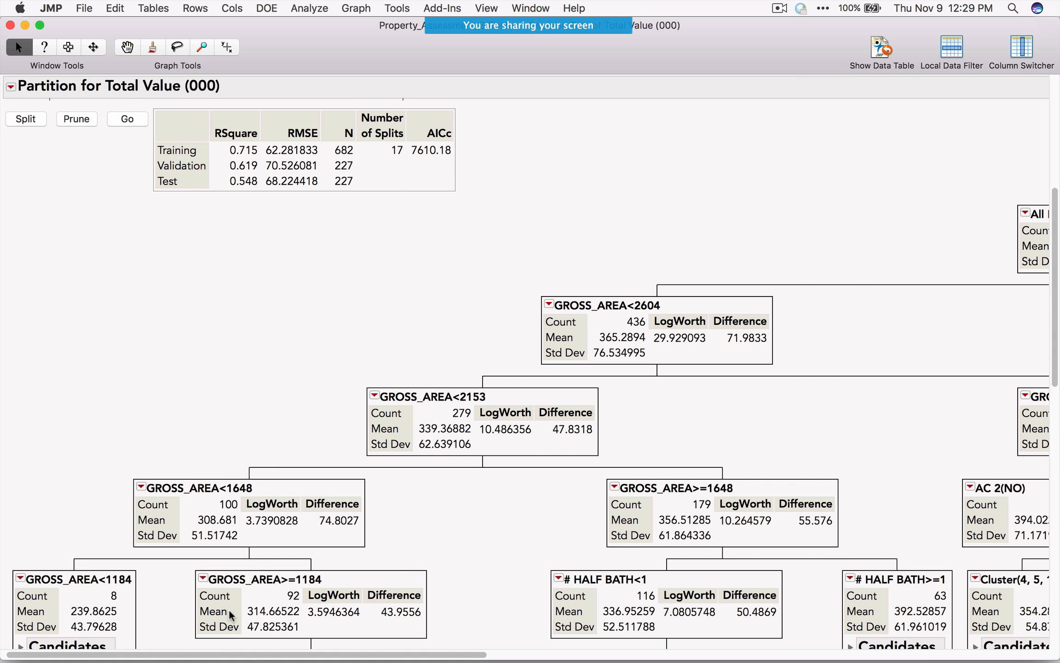
pyautogui.moveTo(241, 657); pyautogui.dragTo(469, 658)
pyautogui.hscroll(-3, 414, 584)
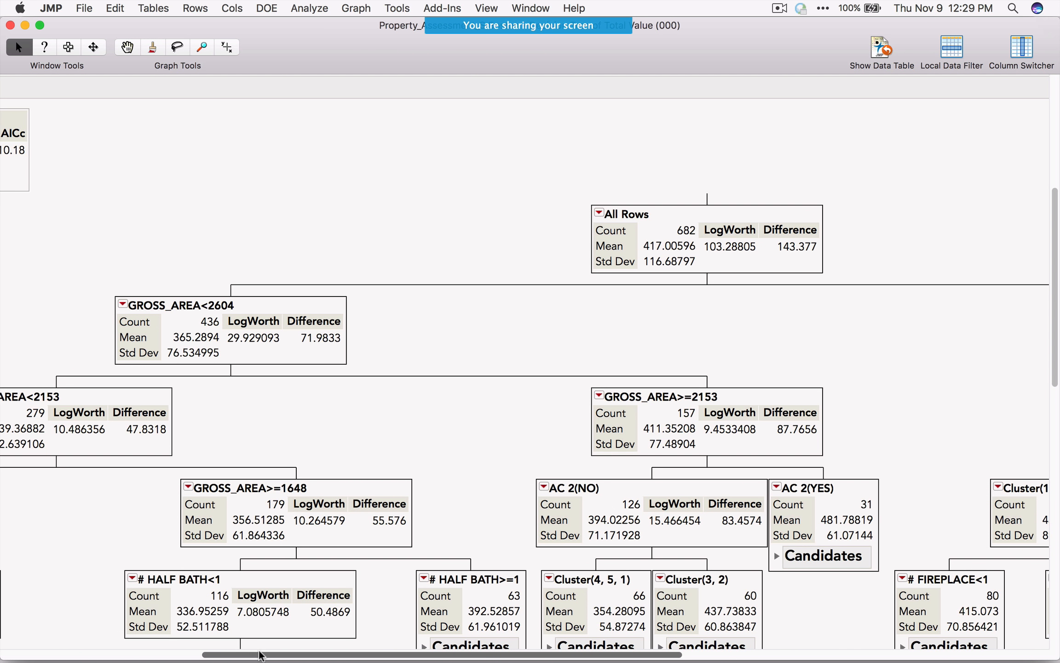
pyautogui.moveTo(262, 656); pyautogui.dragTo(57, 660)
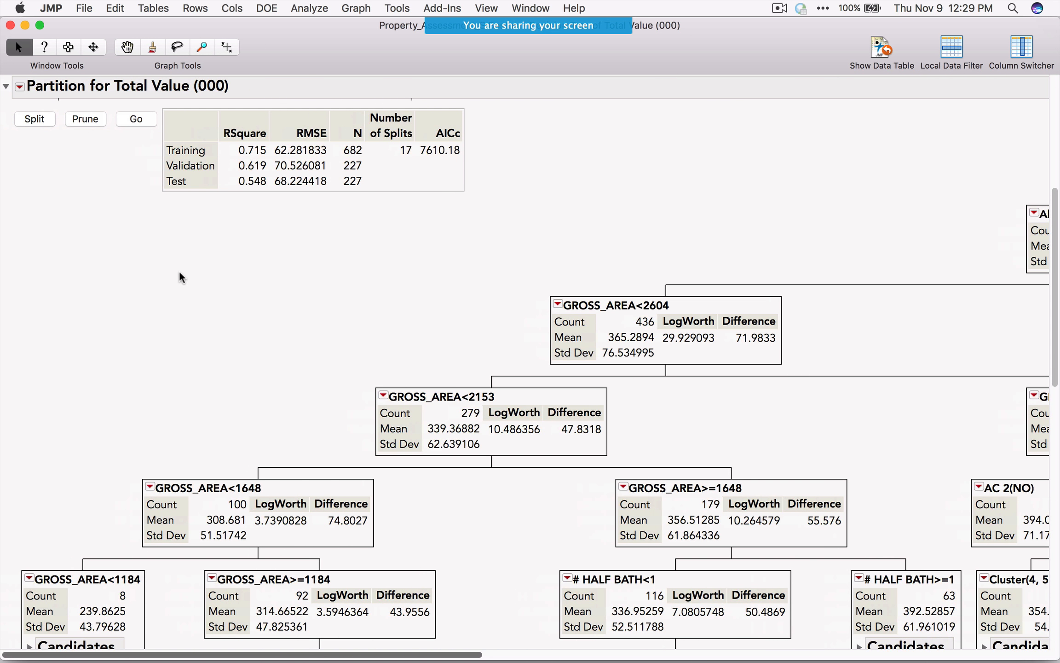
pyautogui.scroll(10, 178, 274)
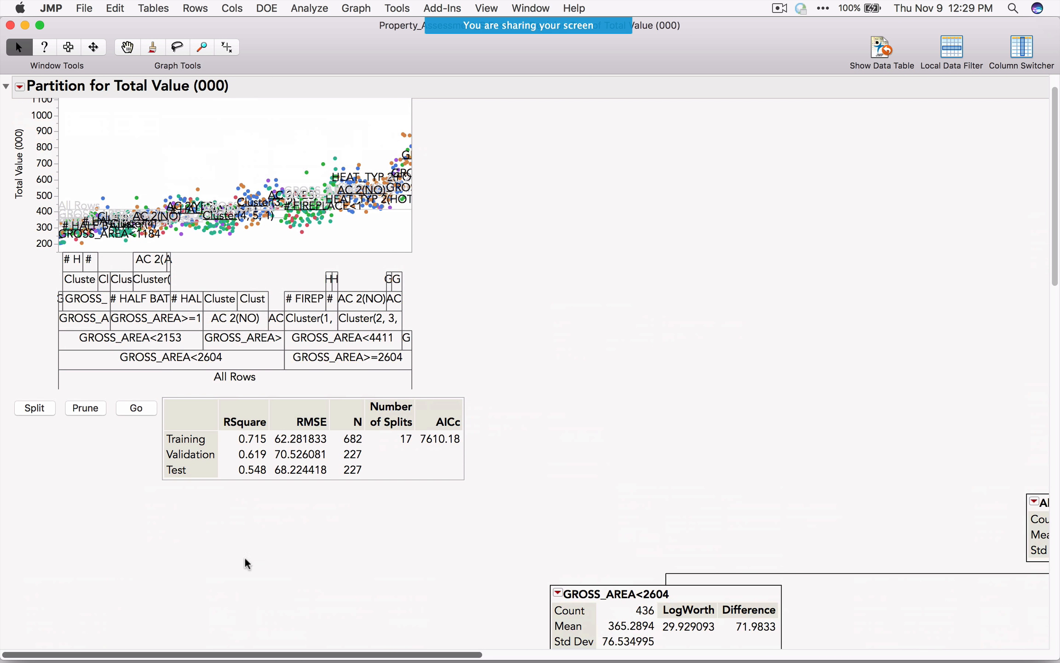
pyautogui.moveTo(146, 482)
pyautogui.mouseDown()
pyautogui.moveTo(462, 444)
pyautogui.moveTo(160, 442)
pyautogui.moveTo(156, 466)
pyautogui.mouseUp()
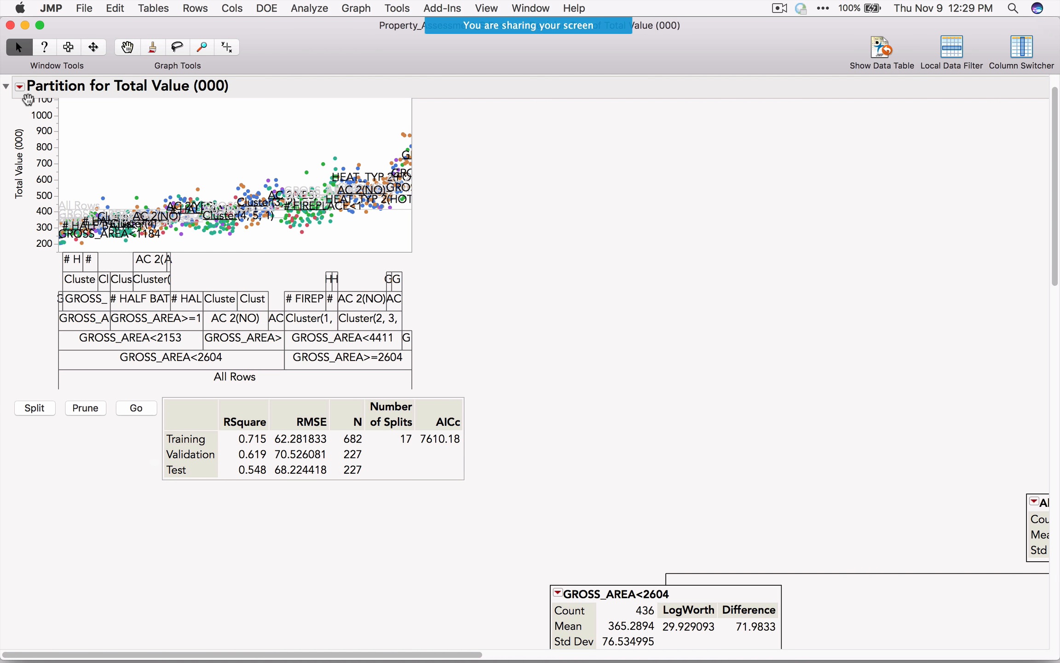
# Review the partition's options for saving prediction formulas, and close the Total Value (000) partition report
pyautogui.click(20, 88)
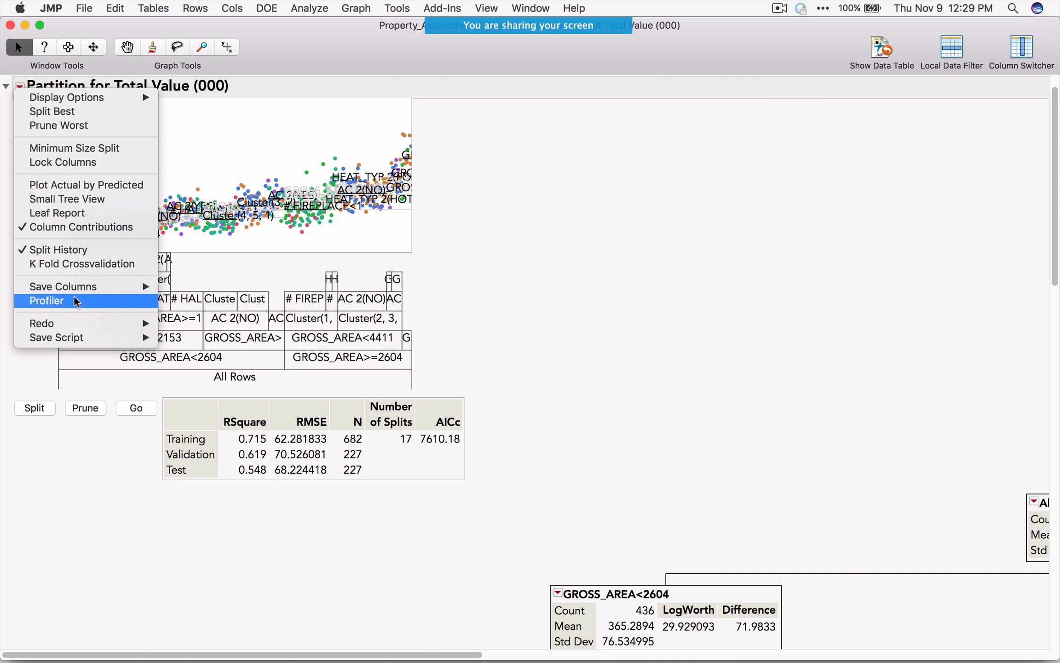
pyautogui.moveTo(79, 294)
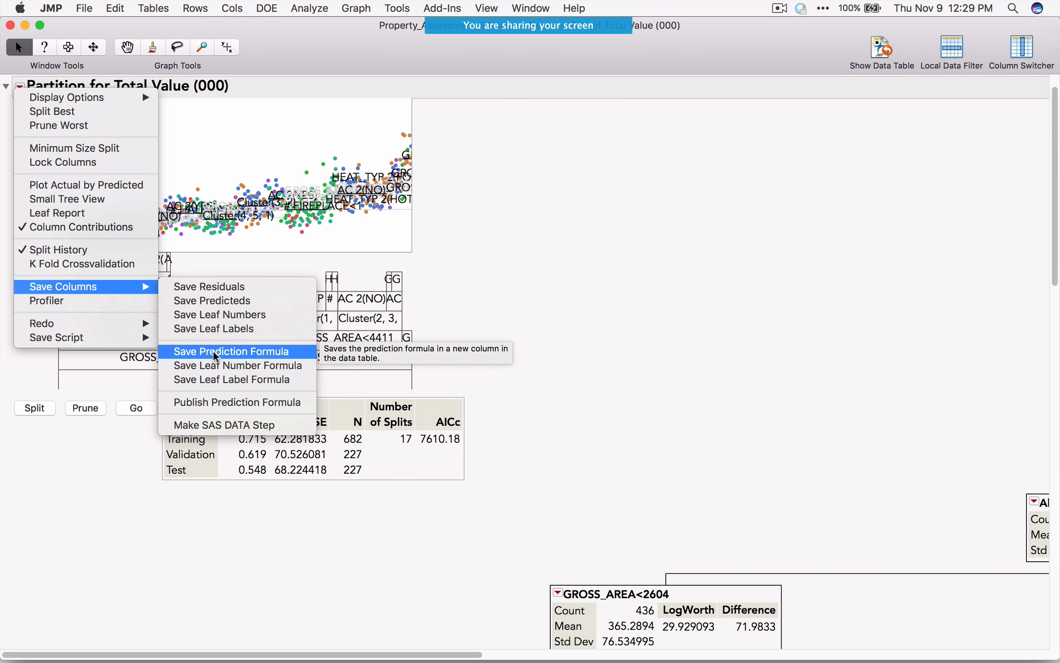
pyautogui.click(637, 320)
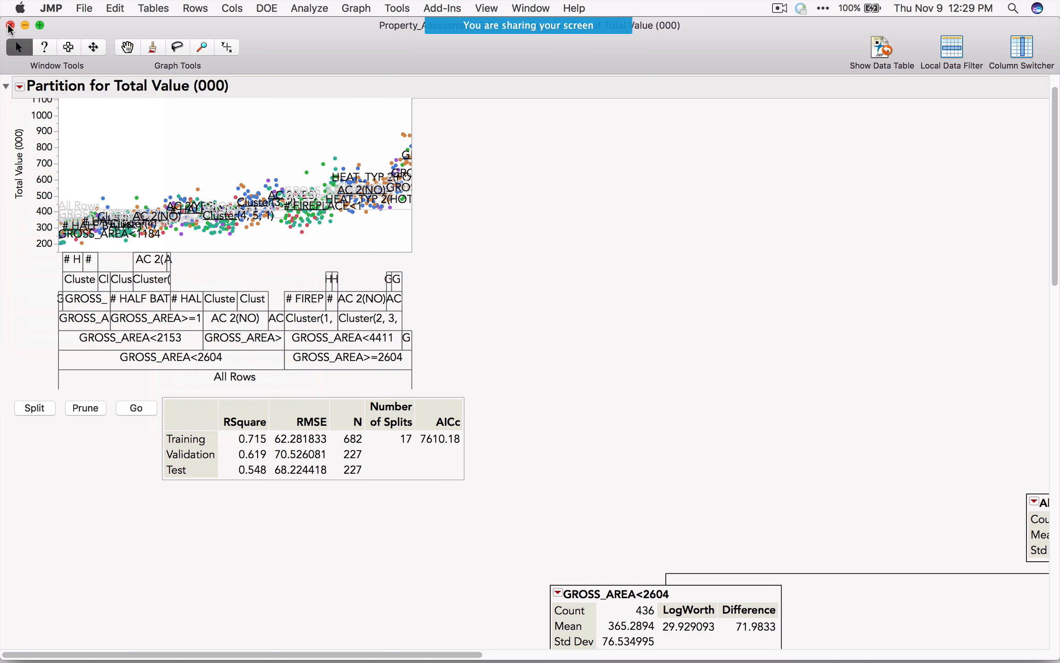
pyautogui.click(10, 25)
# Launch a Bootstrap Forest with the recalled roles: Total Value (000) as response, the predictors as factors and Validation as validation column
pyautogui.click(306, 9)
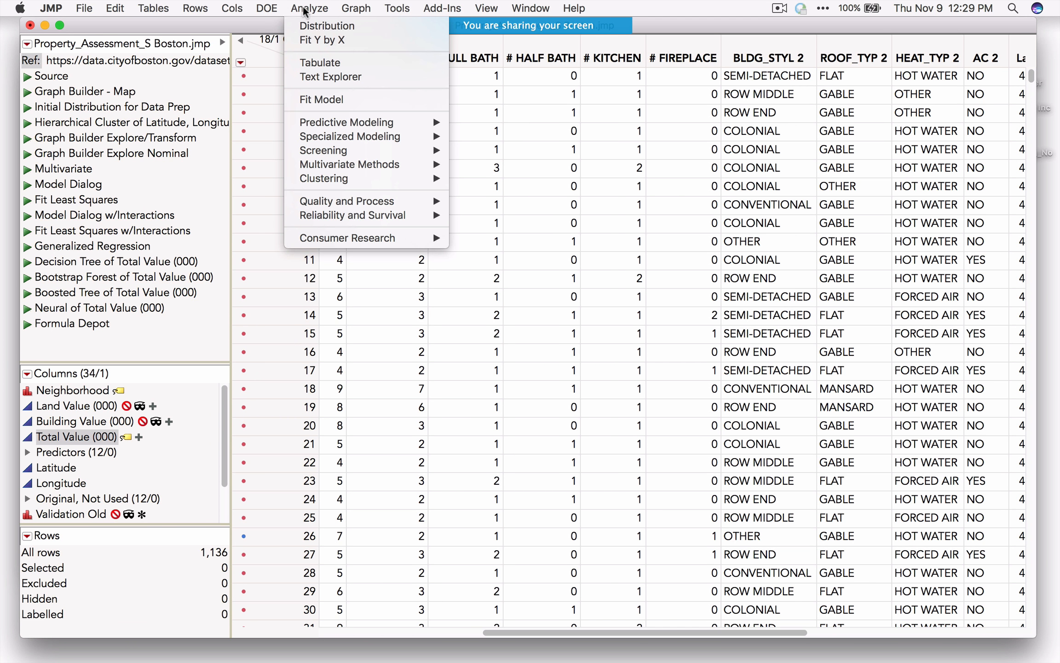
pyautogui.moveTo(368, 121)
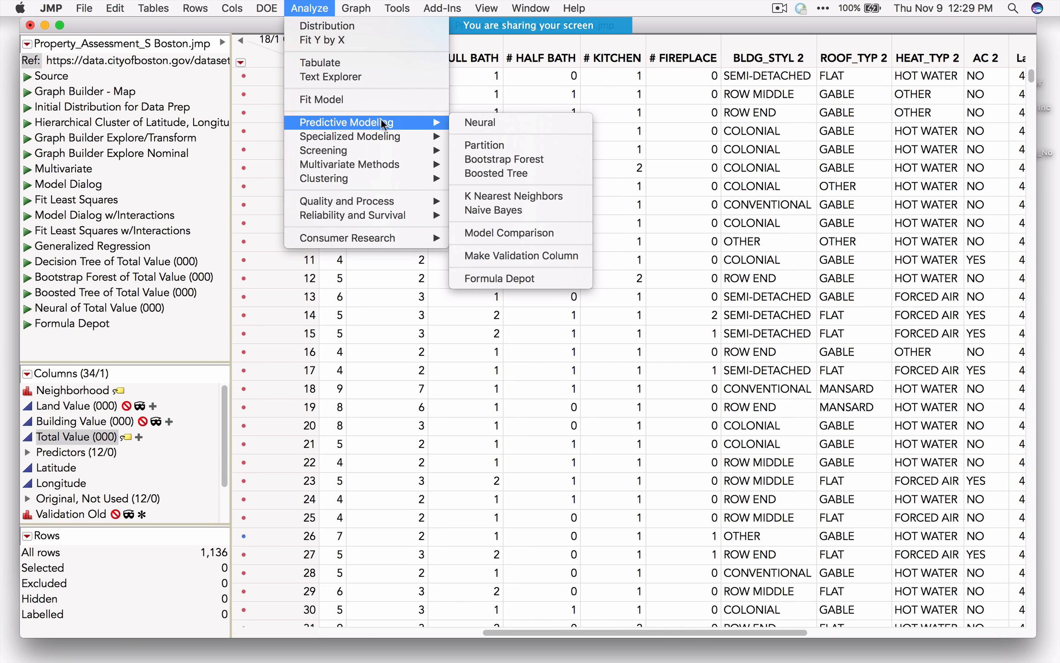
pyautogui.click(493, 159)
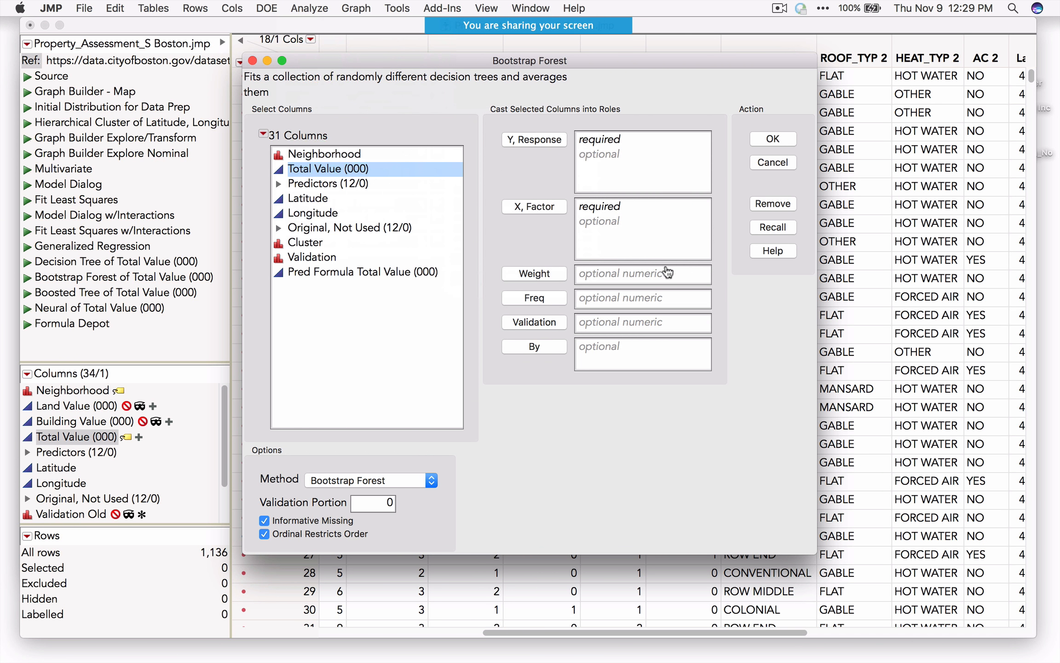
pyautogui.click(772, 228)
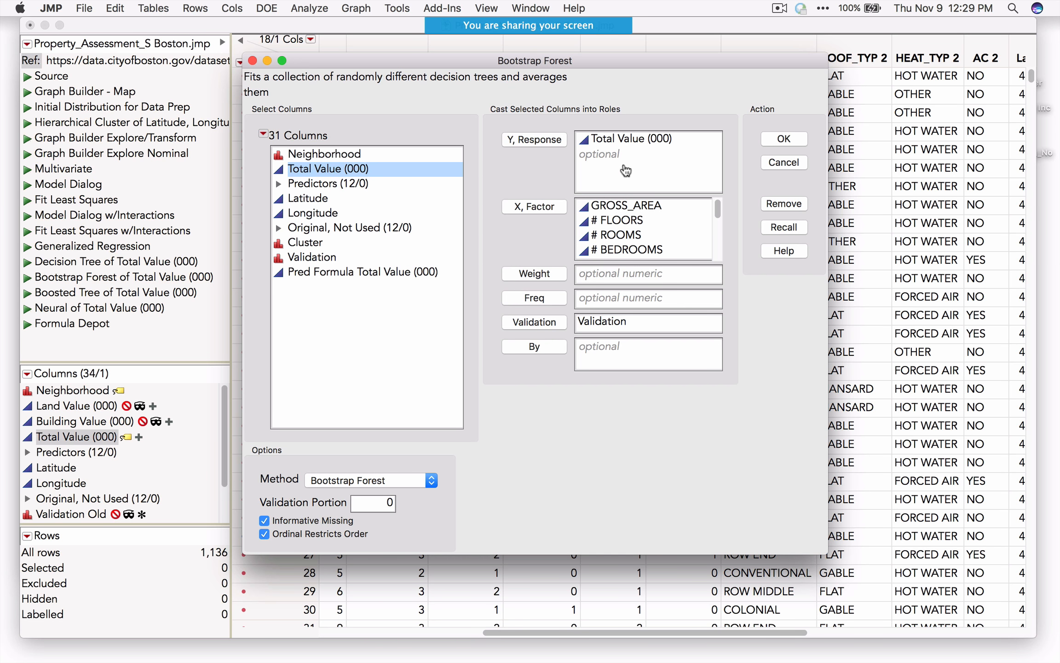
pyautogui.moveTo(565, 64); pyautogui.dragTo(496, 76)
pyautogui.click(716, 152)
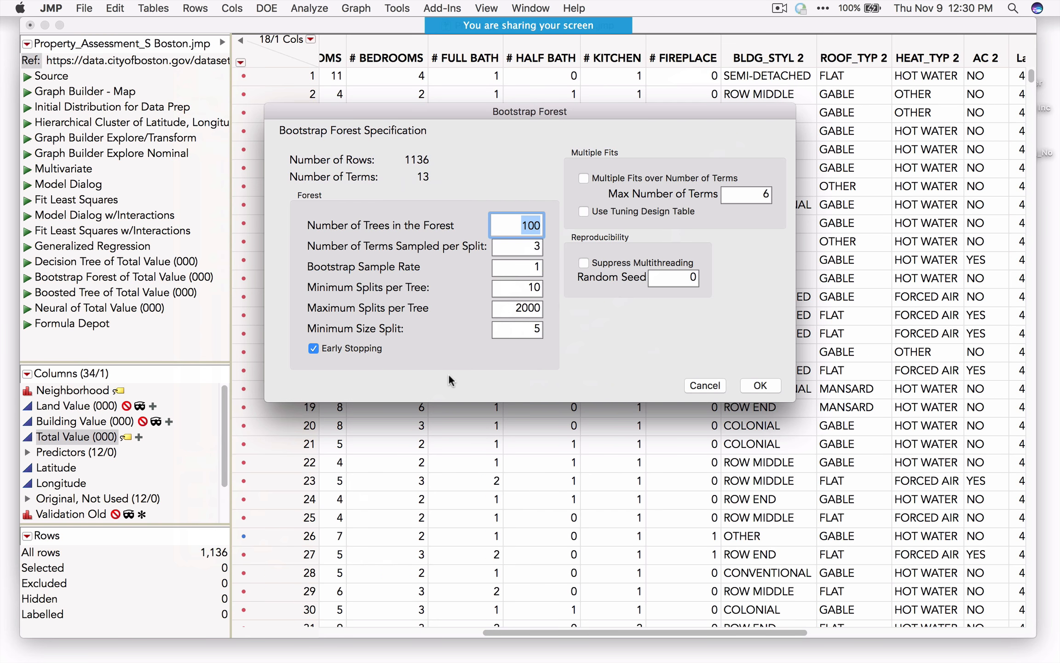
# Set the forest to 3 trees, with a minimum of 1 and a maximum of 5 splits per tree
pyautogui.click(521, 225)
pyautogui.moveTo(522, 225); pyautogui.dragTo(564, 228)
pyautogui.write('3')
pyautogui.click(318, 247)
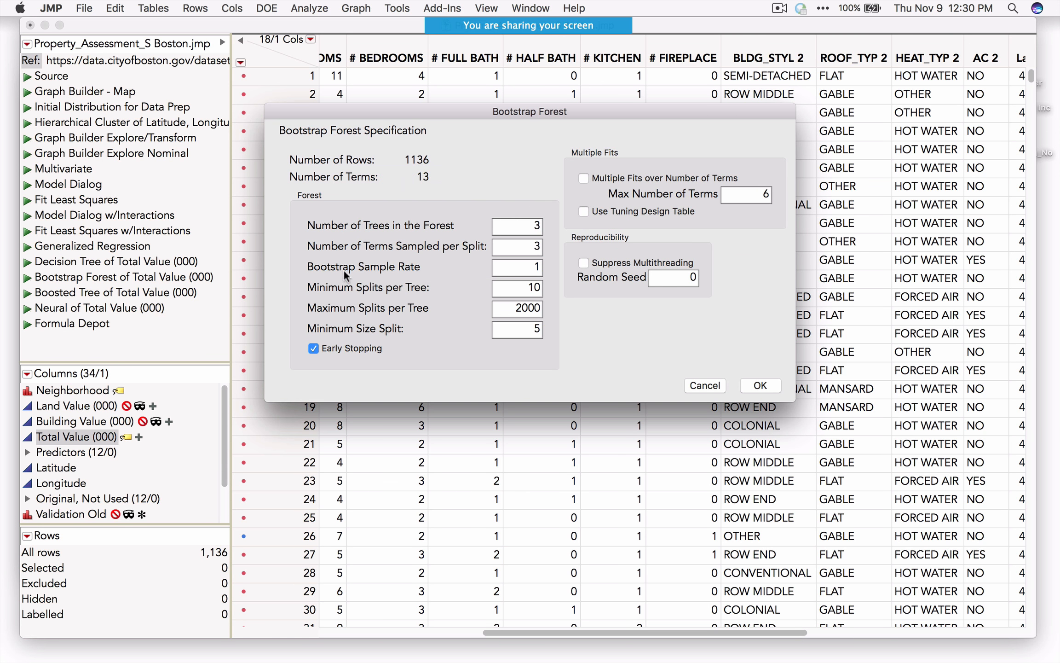
pyautogui.moveTo(296, 254); pyautogui.dragTo(478, 248)
pyautogui.doubleClick(503, 285)
pyautogui.write('1')
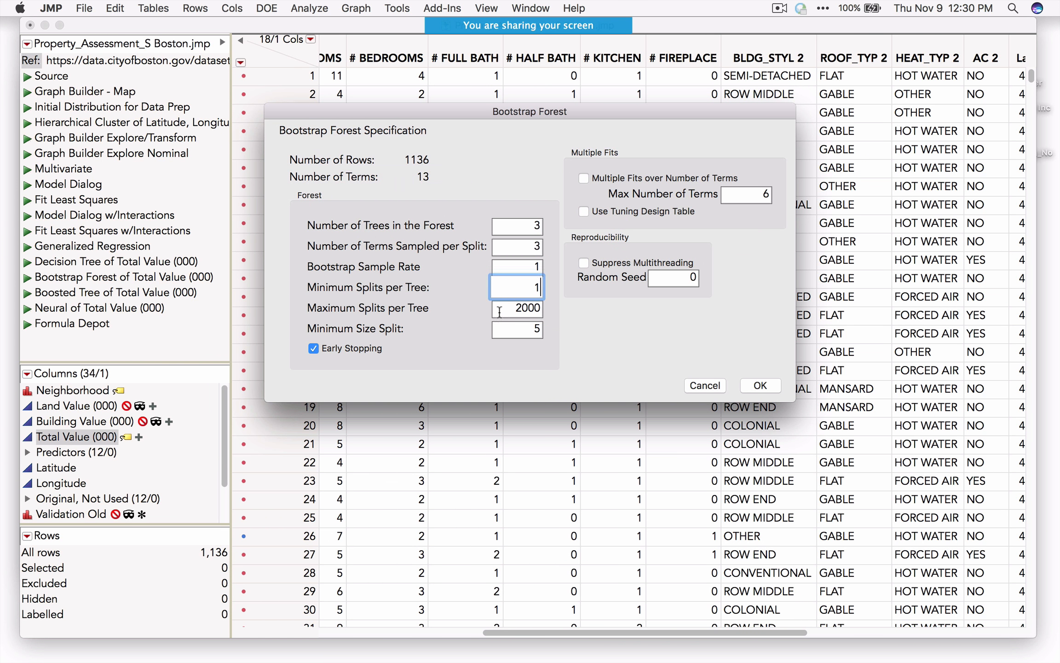
pyautogui.press('Tab')
pyautogui.write('5')
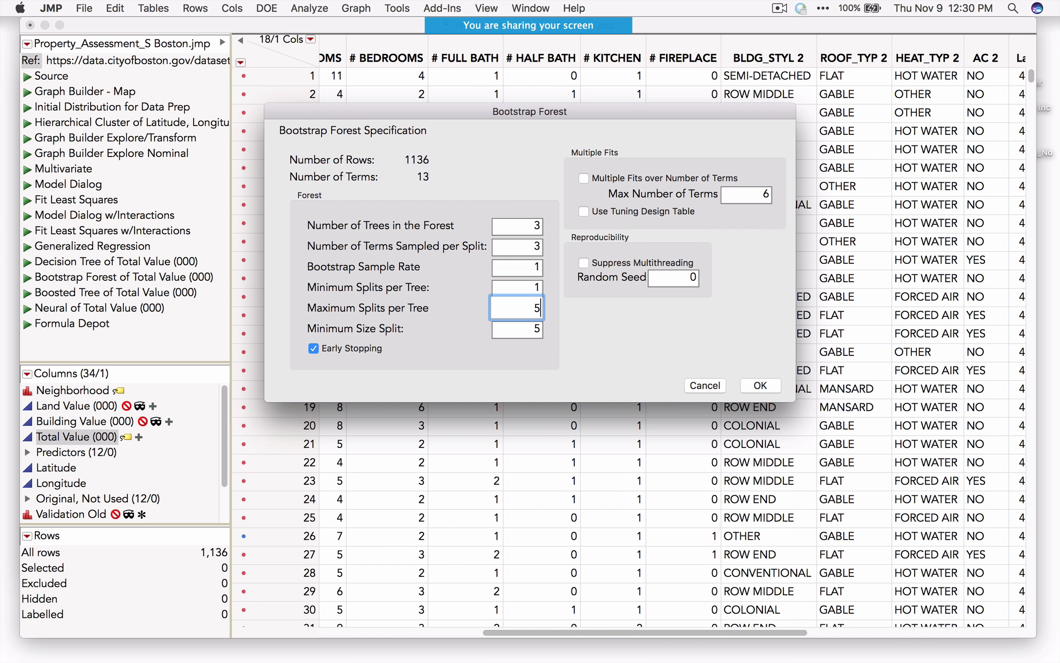
pyautogui.click(487, 368)
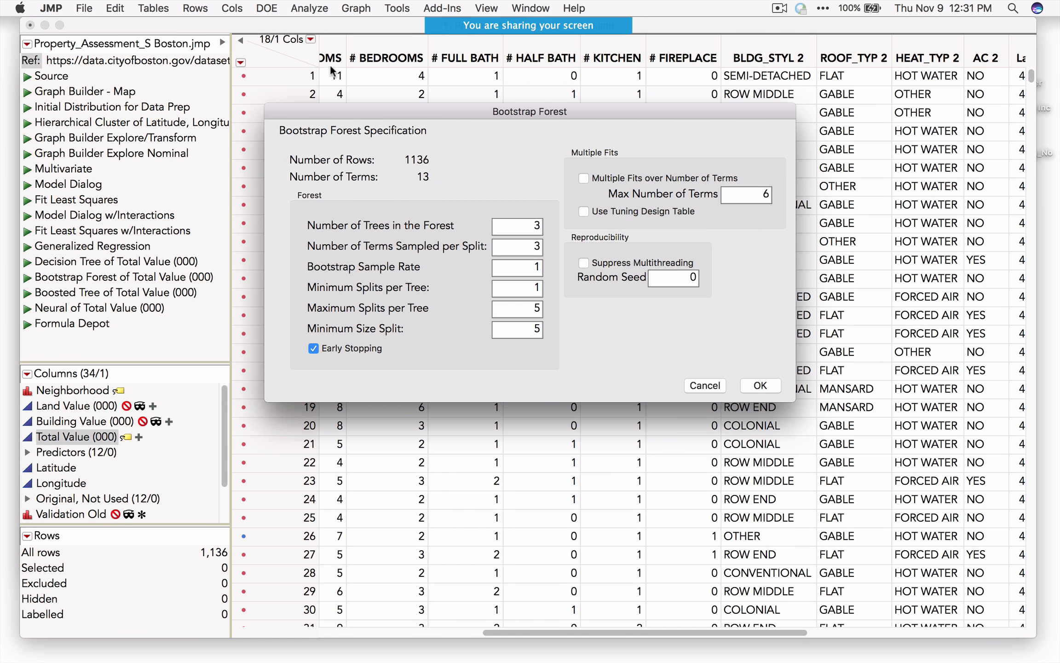
# Point out the Space Filling Design among the special-purpose experimental designs without opening it
pyautogui.click(269, 9)
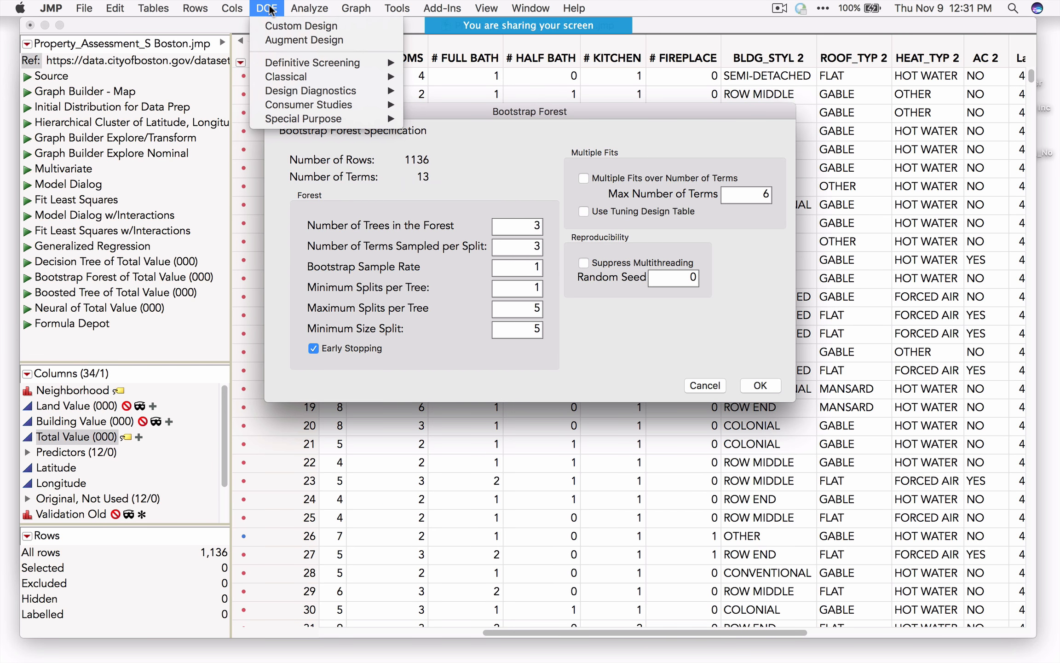
pyautogui.moveTo(349, 119)
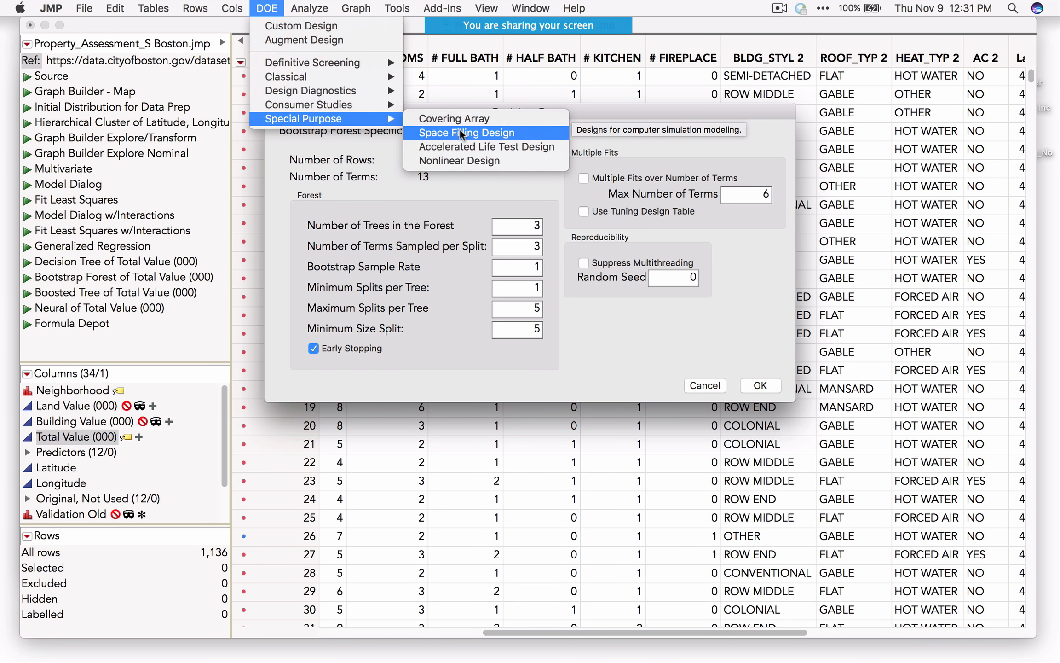
pyautogui.click(380, 228)
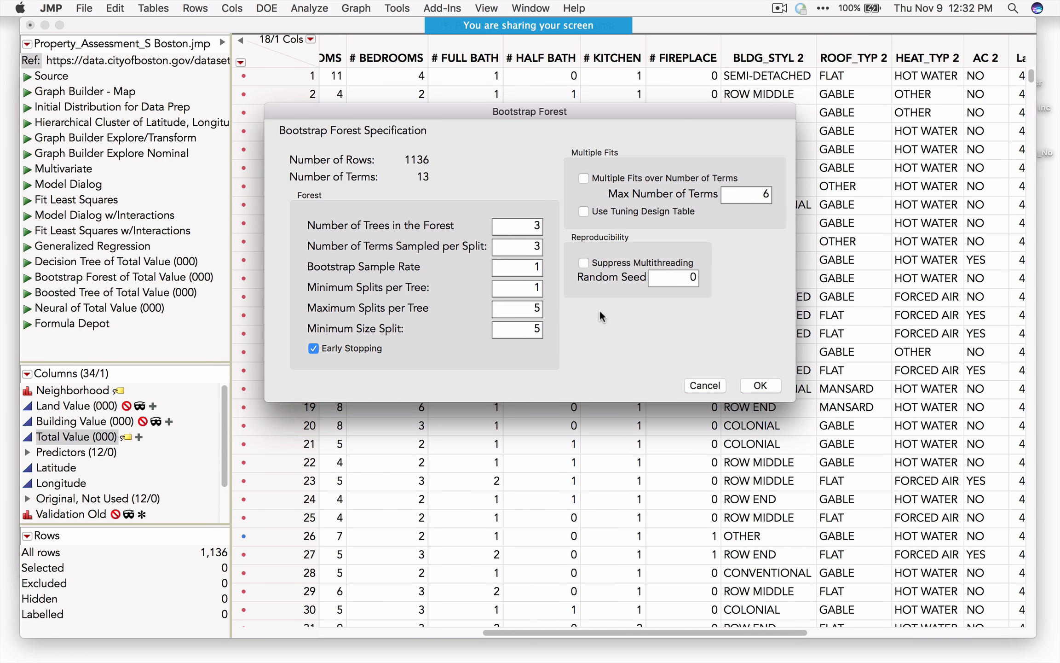
# Suppress multithreading, set the random seed to 123 and run the Bootstrap Forest
pyautogui.click(584, 263)
pyautogui.click(682, 278)
pyautogui.write('123')
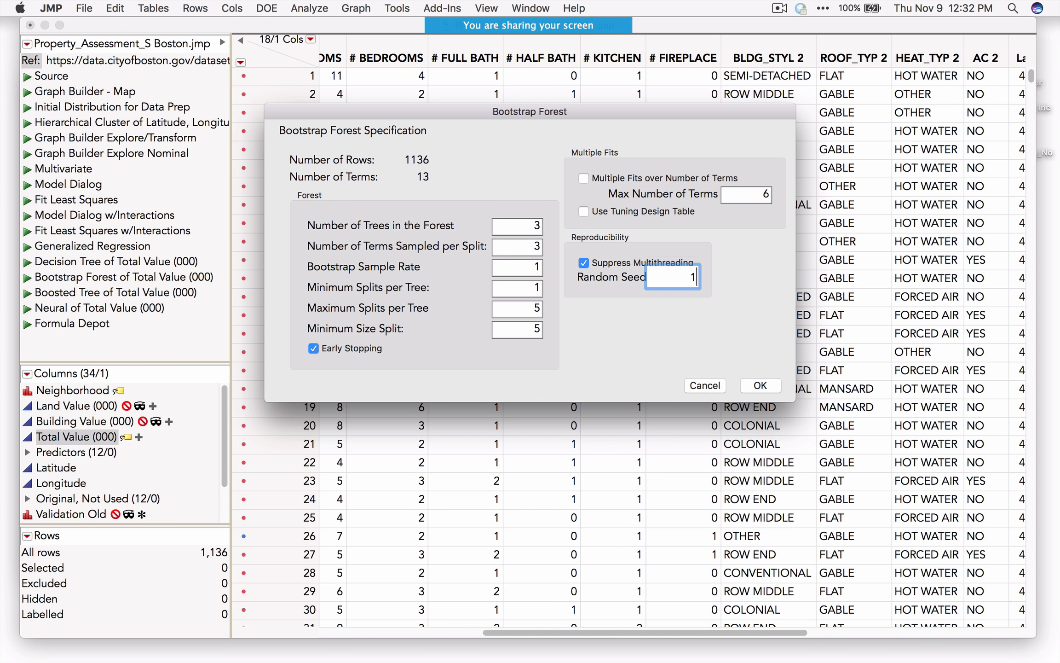
pyautogui.click(688, 299)
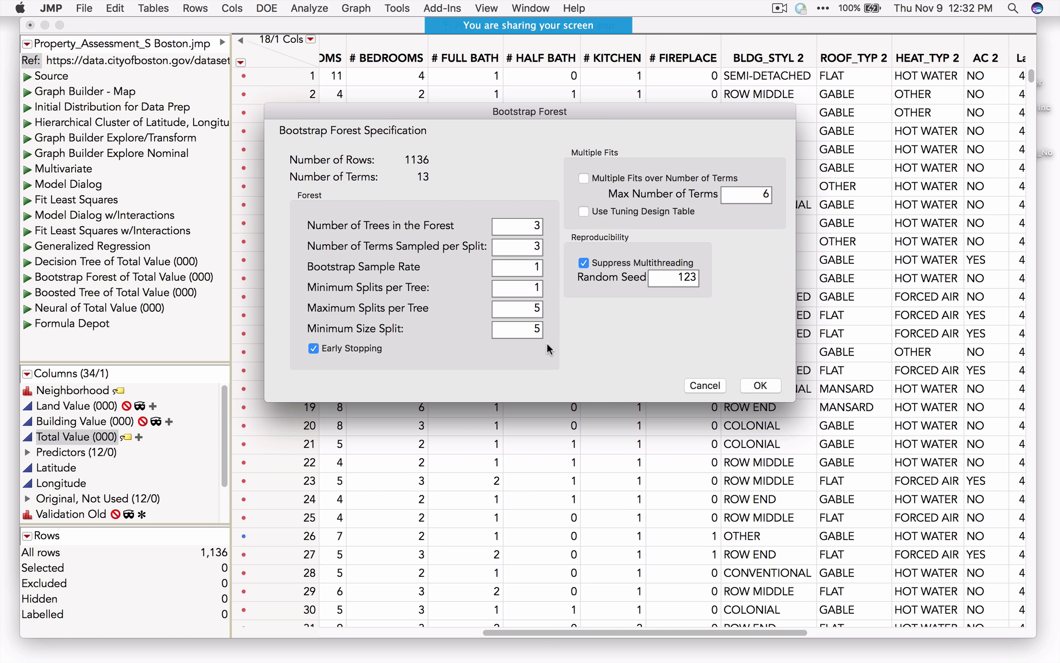
pyautogui.click(760, 387)
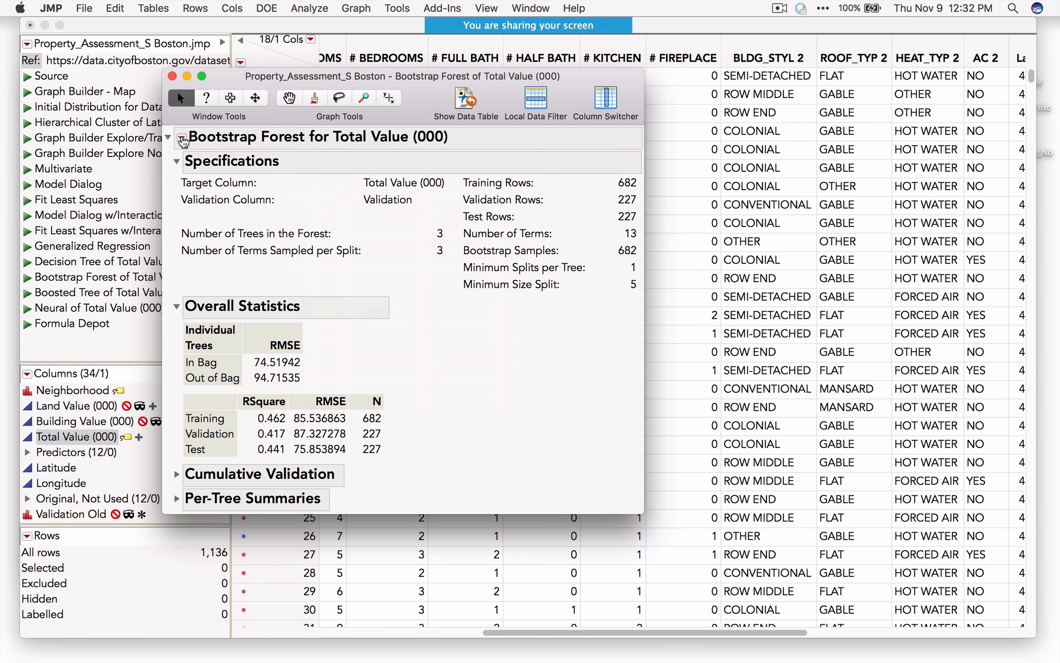
# Show the forest's trees with names and expand the Tree Views section
pyautogui.click(182, 137)
pyautogui.moveTo(274, 178)
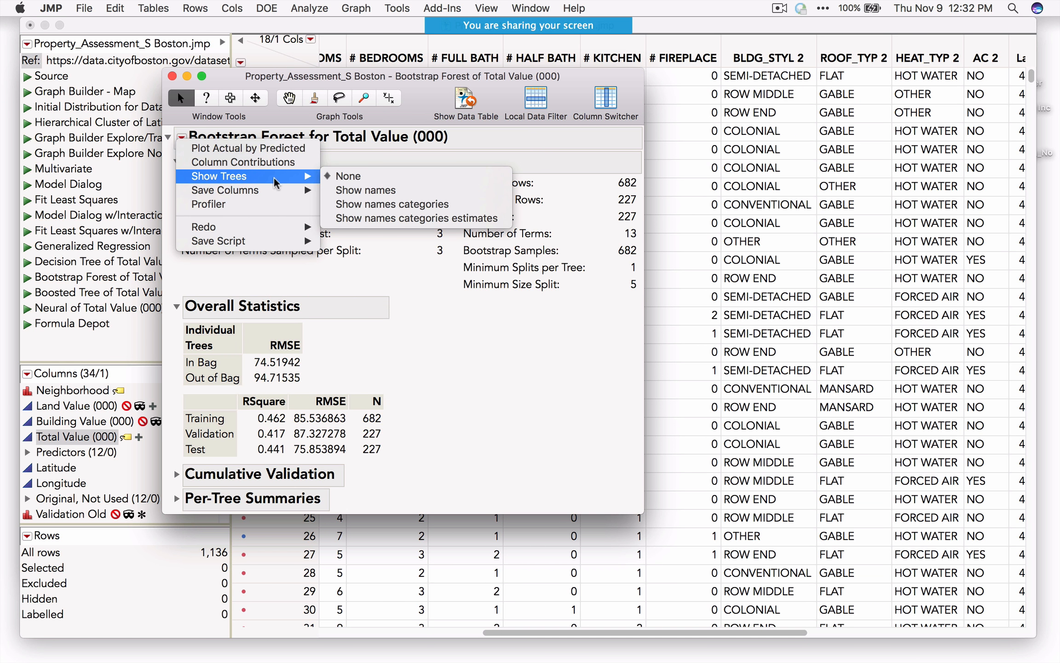
pyautogui.click(376, 197)
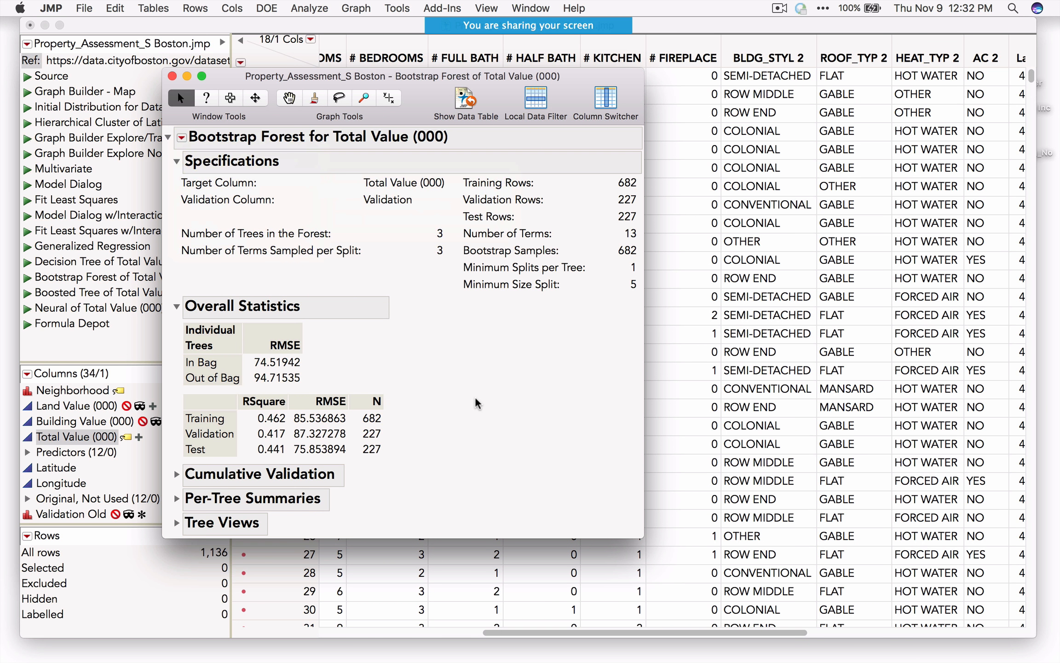
pyautogui.click(177, 523)
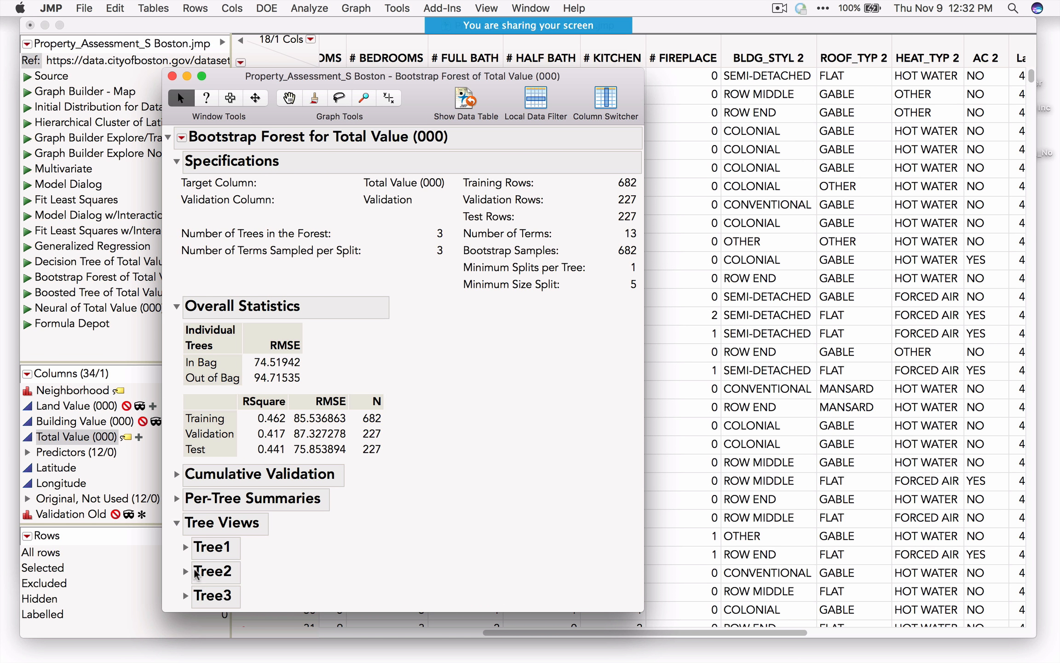
# Expand Tree1, Tree2 and Tree3 to examine their split variables, and collapse the Tree Views section
pyautogui.click(185, 547)
pyautogui.scroll(-2, 425, 497)
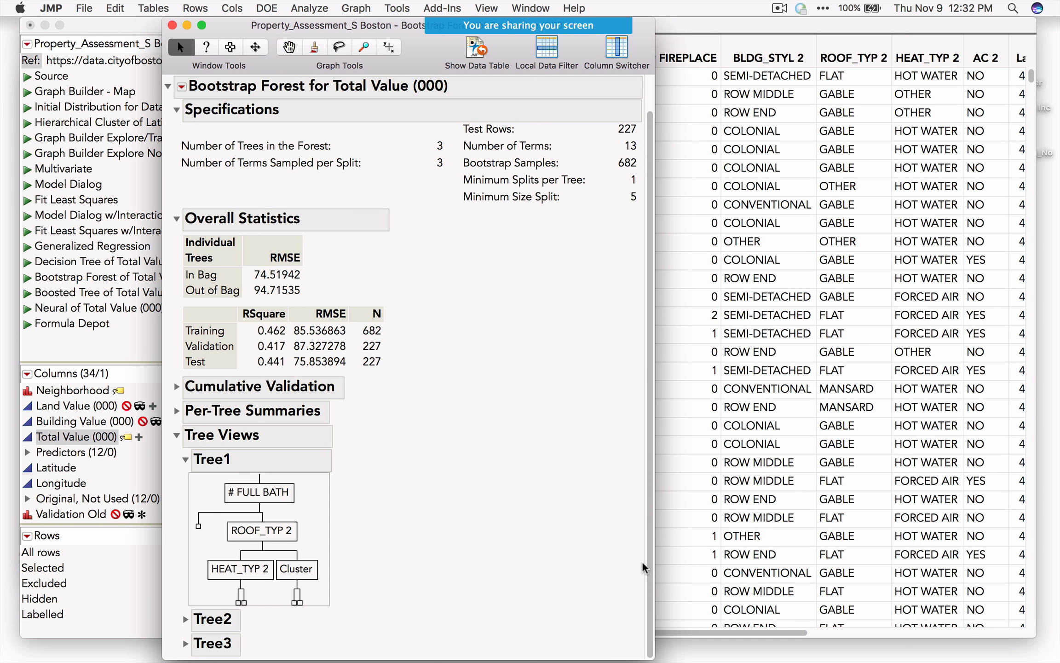
pyautogui.click(185, 619)
pyautogui.scroll(-5, 185, 620)
pyautogui.click(186, 644)
pyautogui.scroll(-5, 185, 643)
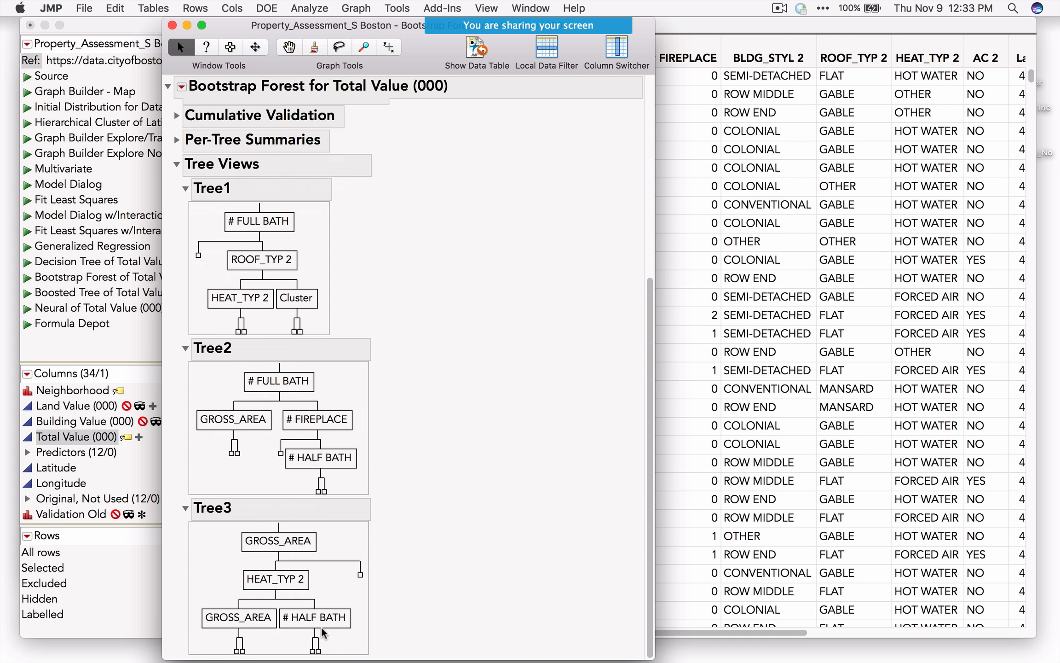
pyautogui.scroll(10, 431, 480)
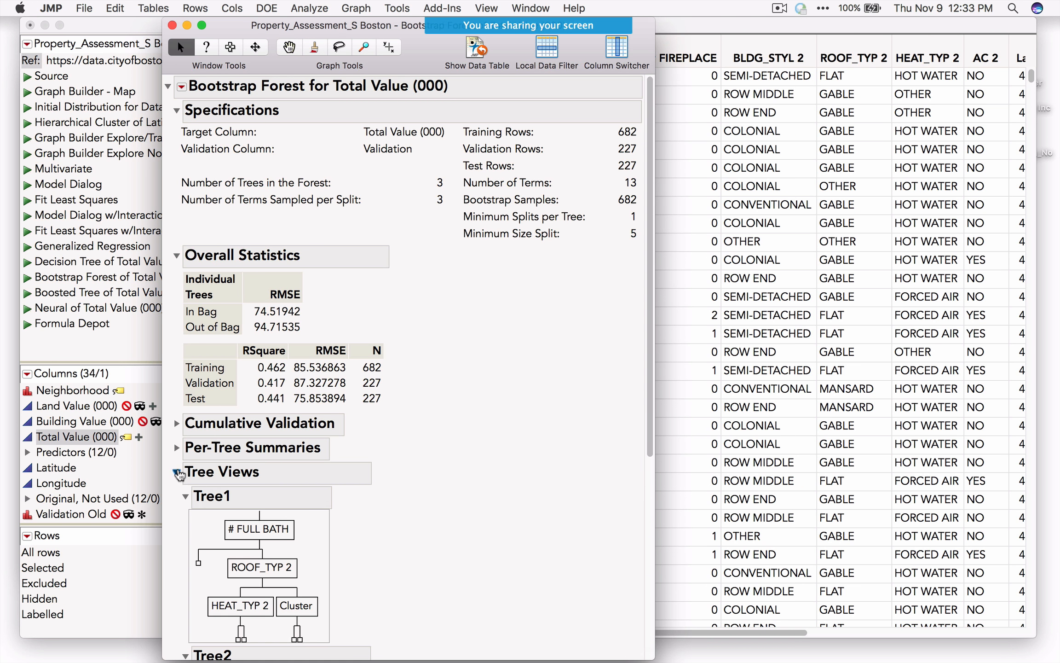
pyautogui.click(176, 471)
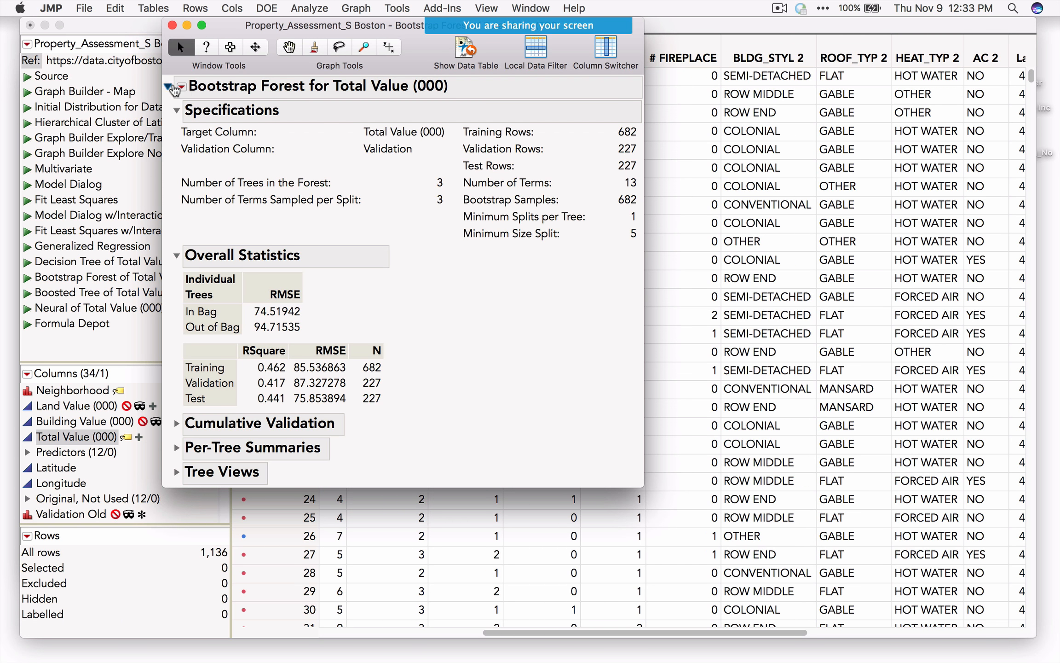
# Add the Column Contributions report to the Bootstrap Forest and select the terms from # FULL BATH through Cluster
pyautogui.click(182, 87)
pyautogui.click(198, 111)
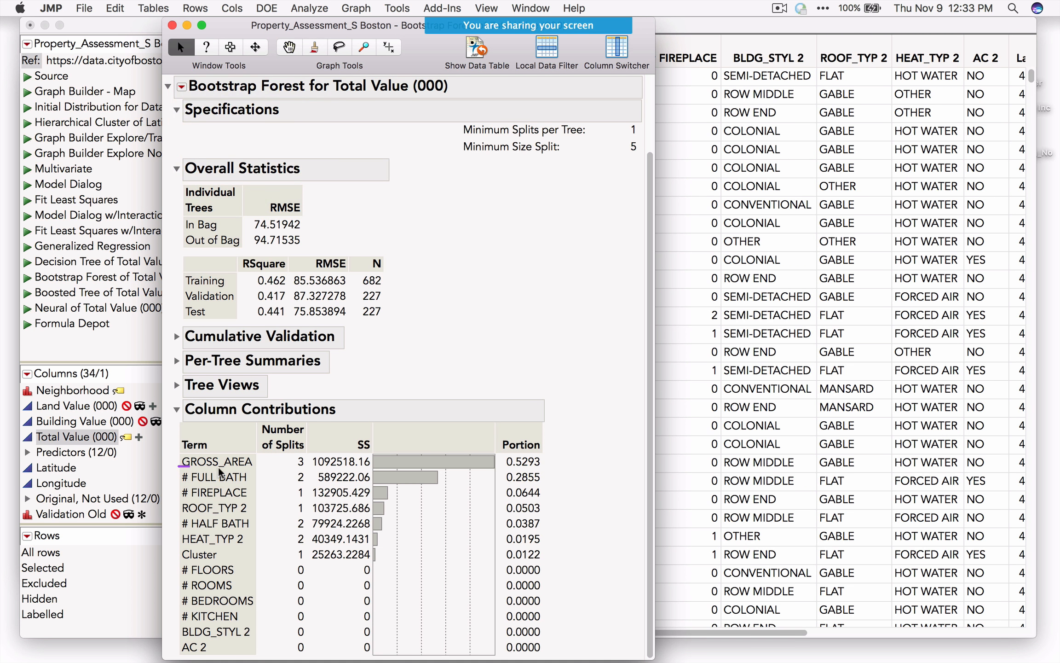
pyautogui.moveTo(180, 479); pyautogui.dragTo(181, 558)
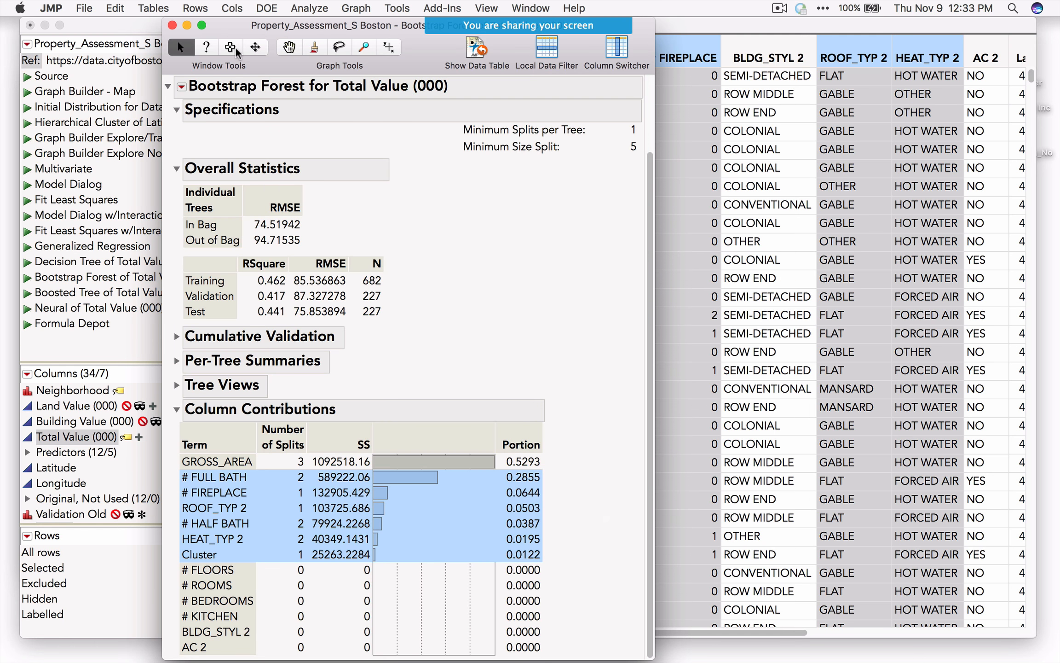
# Close the Bootstrap Forest report and launch a Boosted Tree using the recalled response, factor and validation column roles
pyautogui.click(172, 25)
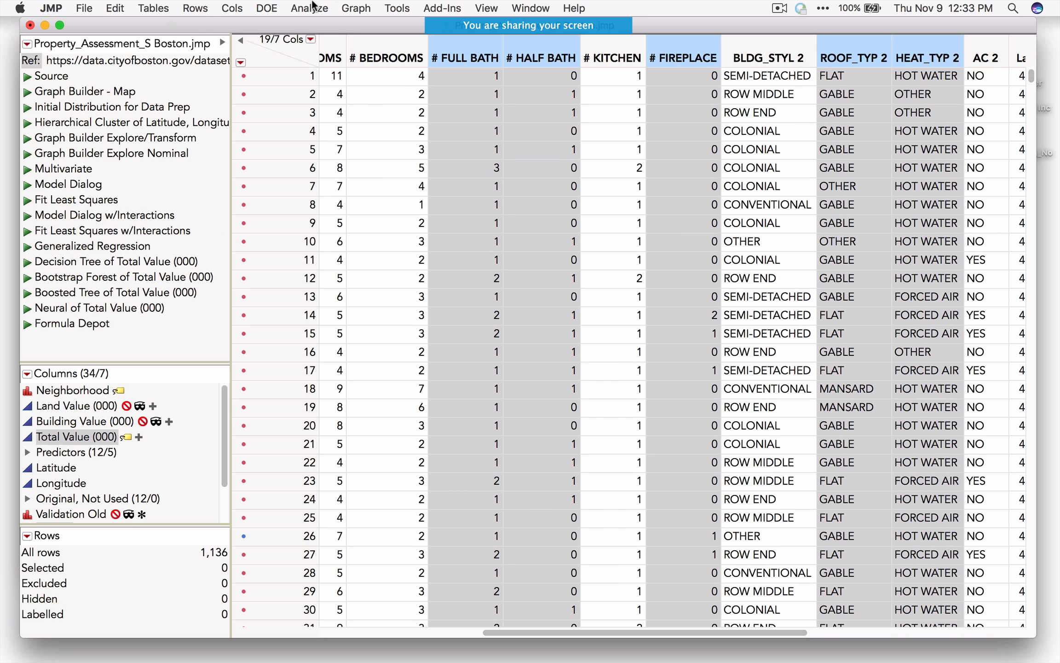
pyautogui.click(313, 7)
pyautogui.moveTo(371, 122)
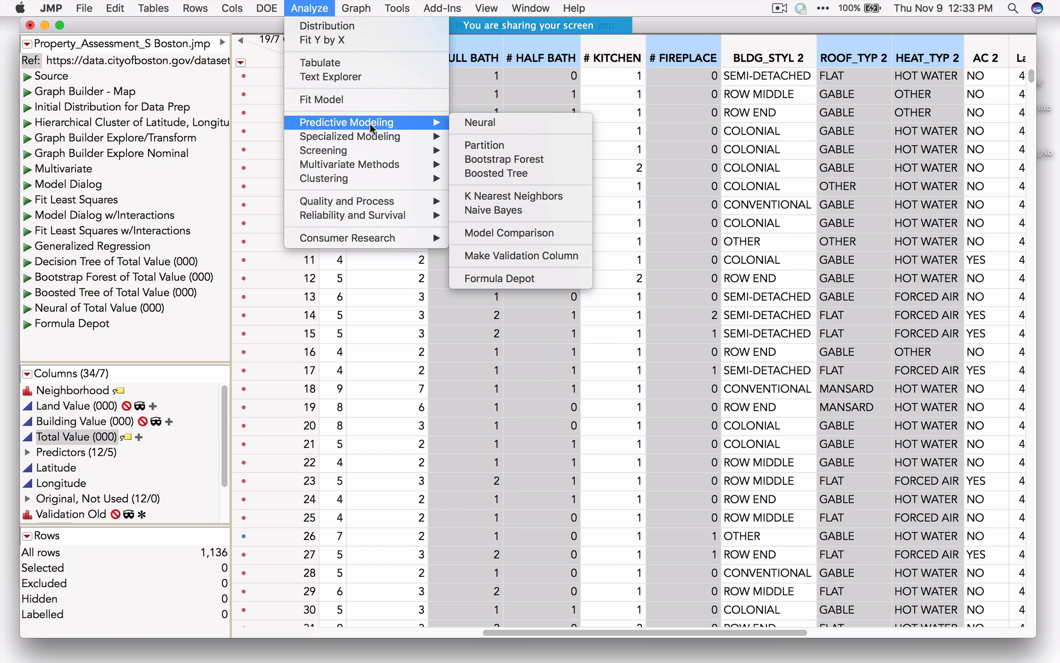
pyautogui.click(507, 174)
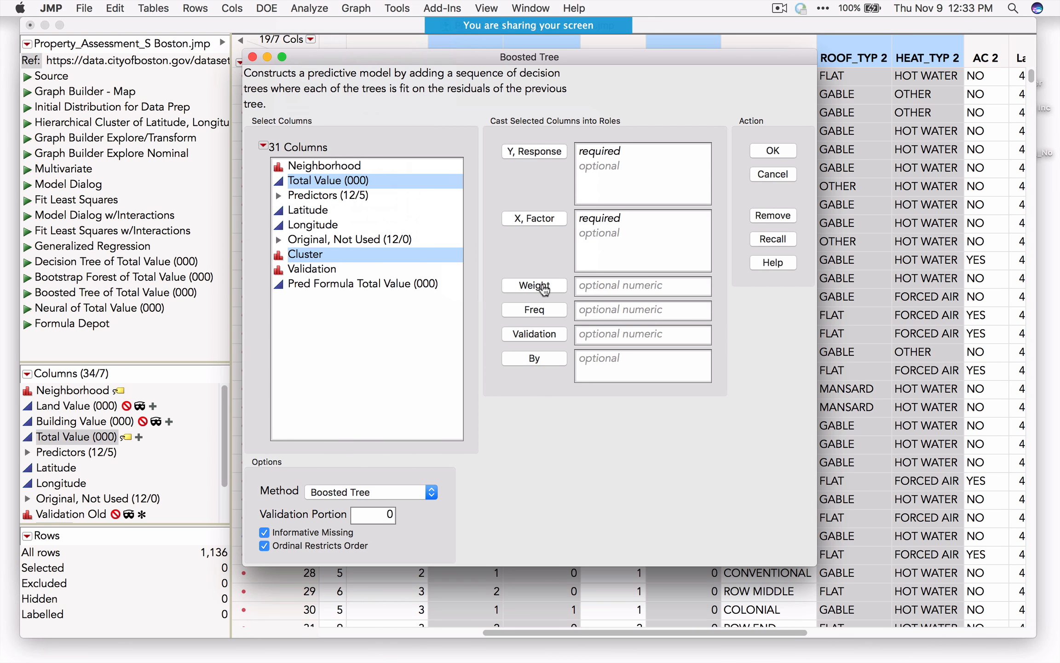
pyautogui.click(761, 236)
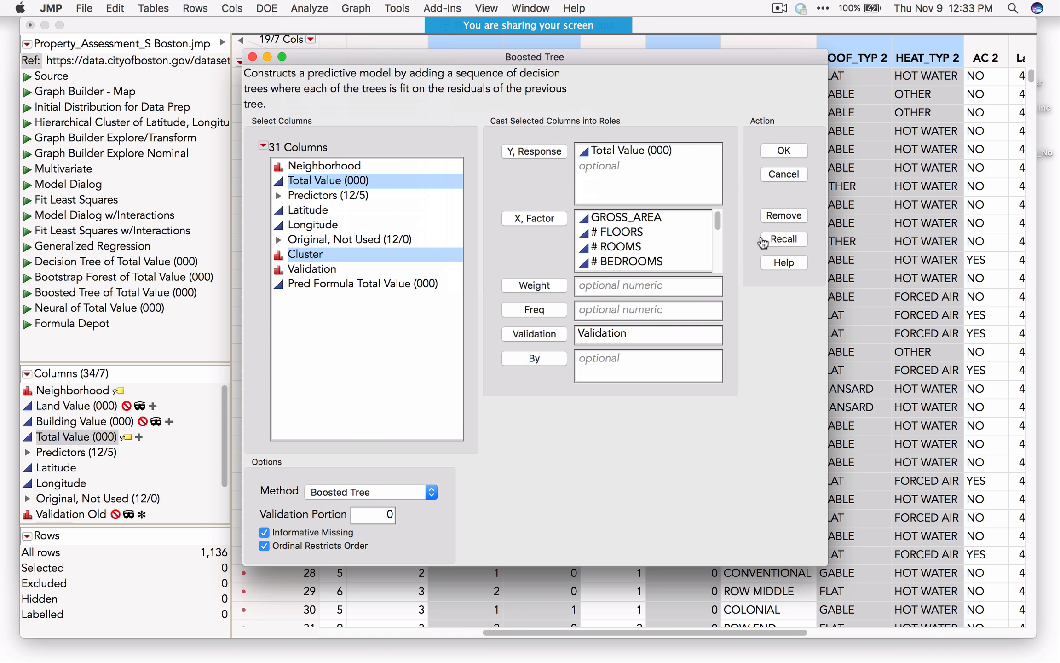
pyautogui.click(784, 151)
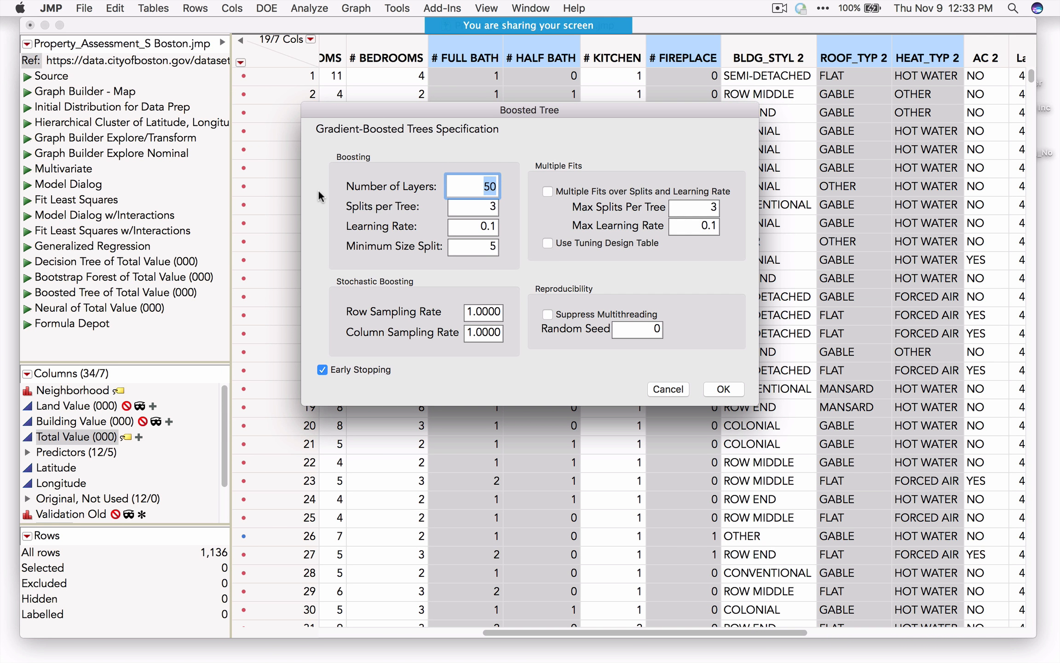
pyautogui.moveTo(338, 193)
pyautogui.mouseDown()
pyautogui.moveTo(492, 206)
pyautogui.moveTo(511, 177)
pyautogui.moveTo(402, 157)
pyautogui.moveTo(341, 181)
pyautogui.mouseUp()
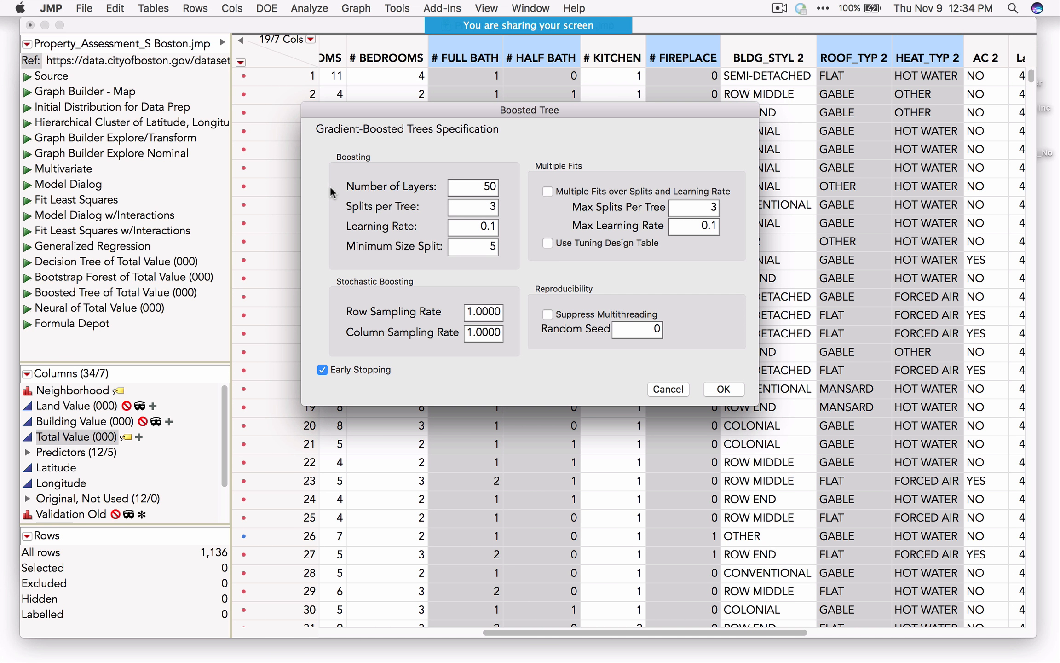
pyautogui.moveTo(335, 220); pyautogui.dragTo(423, 223)
pyautogui.moveTo(332, 235)
pyautogui.mouseDown()
pyautogui.moveTo(368, 243)
pyautogui.moveTo(429, 232)
pyautogui.moveTo(391, 209)
pyautogui.moveTo(331, 229)
pyautogui.mouseUp()
pyautogui.moveTo(328, 274)
pyautogui.mouseDown()
pyautogui.moveTo(311, 343)
pyautogui.moveTo(345, 358)
pyautogui.moveTo(488, 361)
pyautogui.moveTo(524, 339)
pyautogui.moveTo(513, 289)
pyautogui.mouseUp()
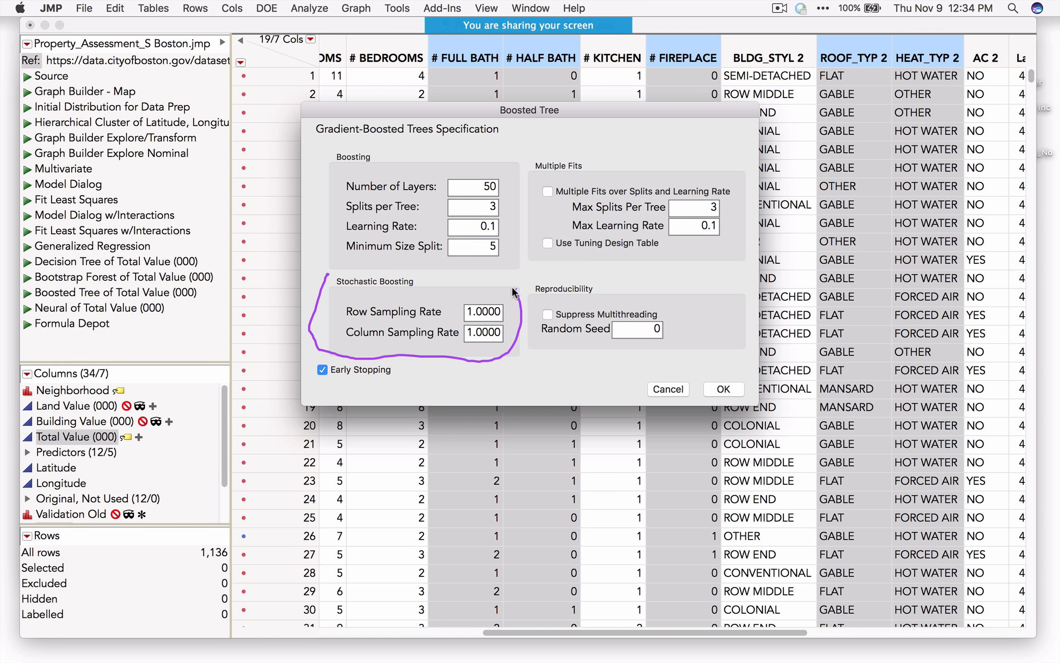
pyautogui.moveTo(443, 271)
pyautogui.mouseDown()
pyautogui.moveTo(351, 259)
pyautogui.moveTo(324, 274)
pyautogui.mouseUp()
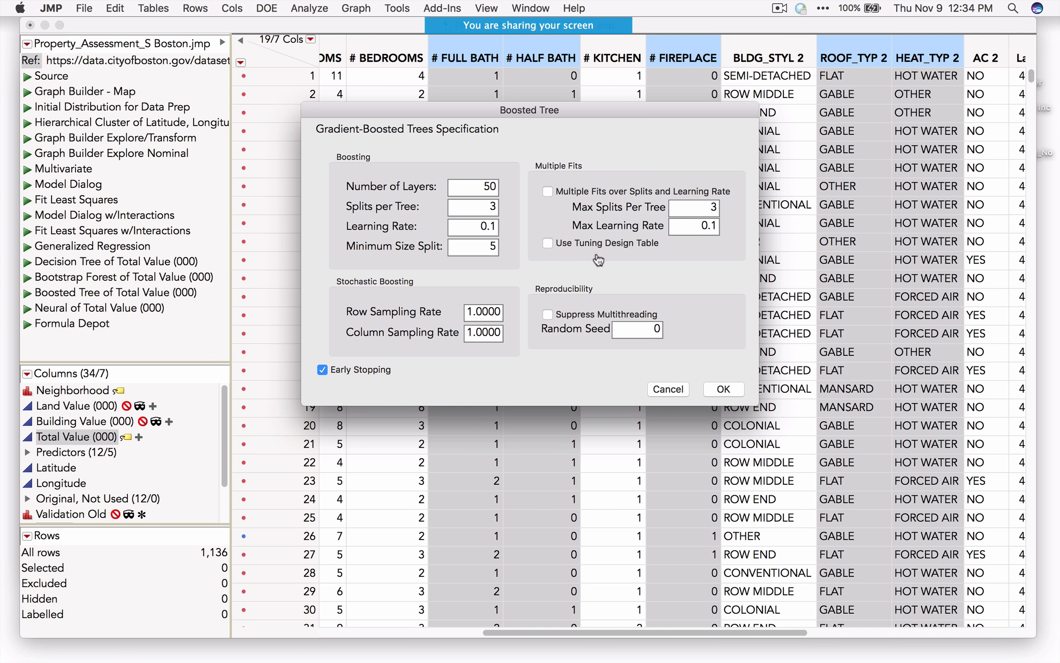
# Suppress multithreading, set the random seed to 123 and run the Boosted Tree
pyautogui.click(548, 314)
pyautogui.doubleClick(649, 336)
pyautogui.write('123')
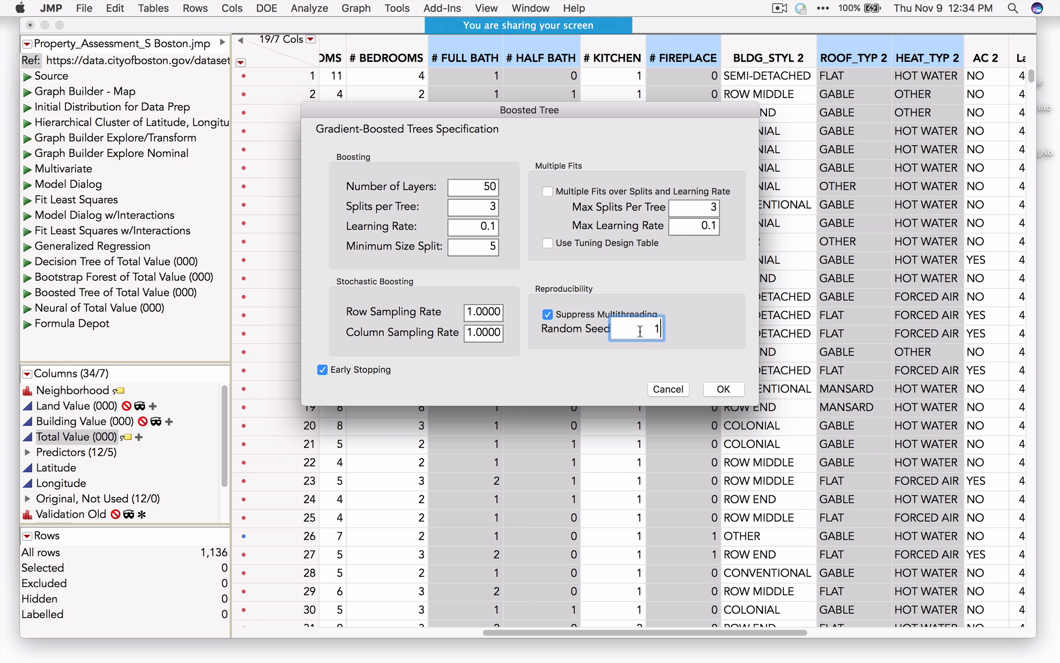
pyautogui.click(719, 391)
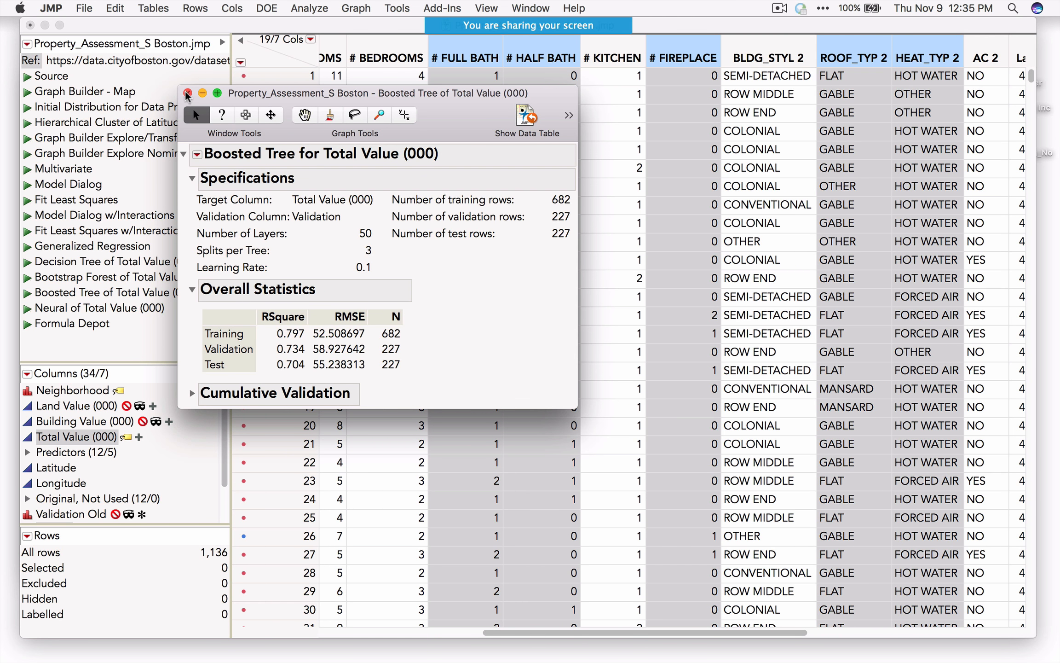
# Close the Boosted Tree report and start a Neural model from the predictive modeling platforms
pyautogui.click(187, 93)
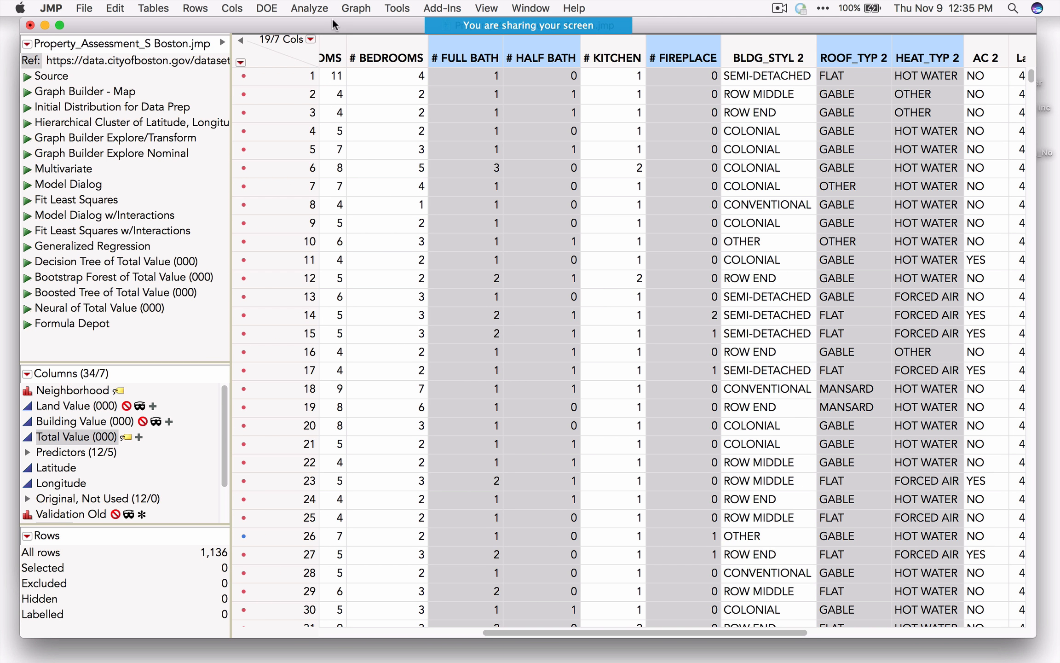
pyautogui.click(317, 9)
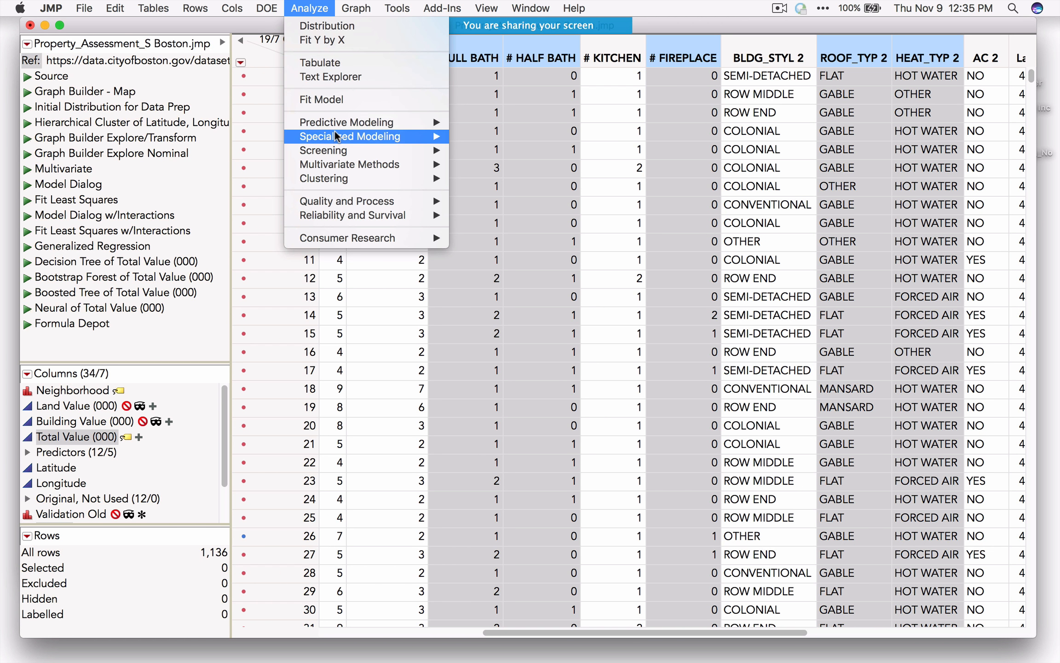
pyautogui.moveTo(335, 132)
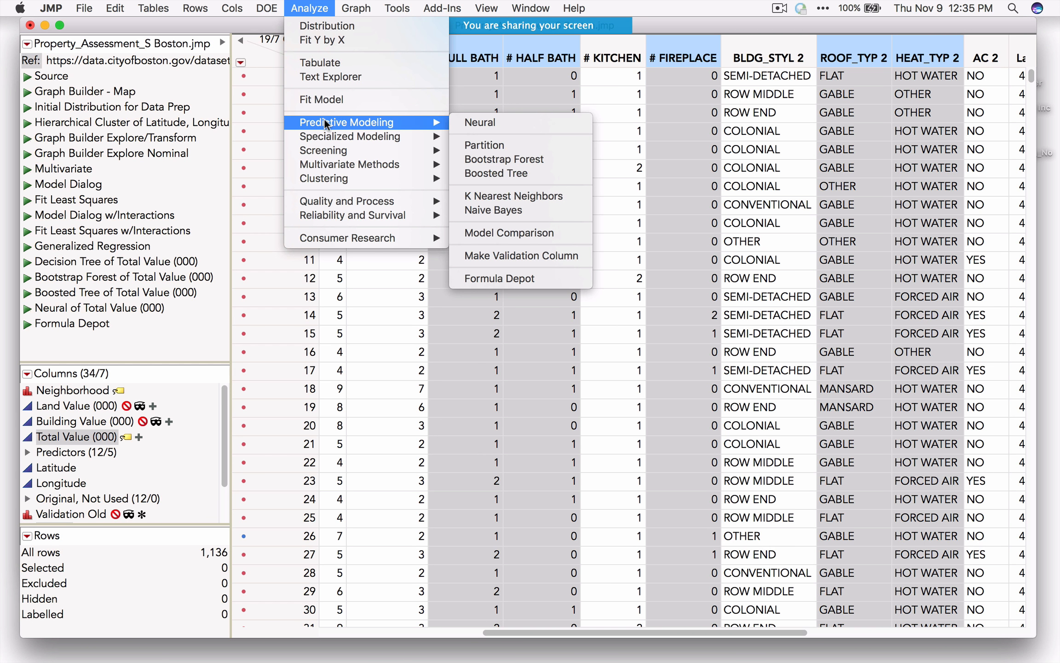
pyautogui.click(503, 124)
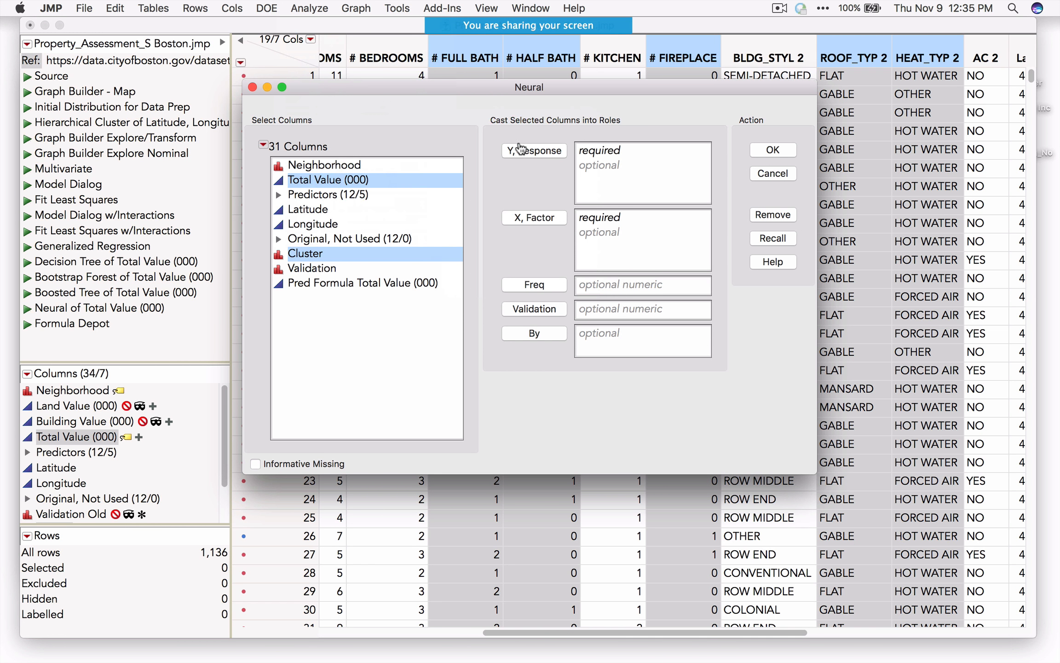
pyautogui.click(520, 149)
pyautogui.click(397, 195)
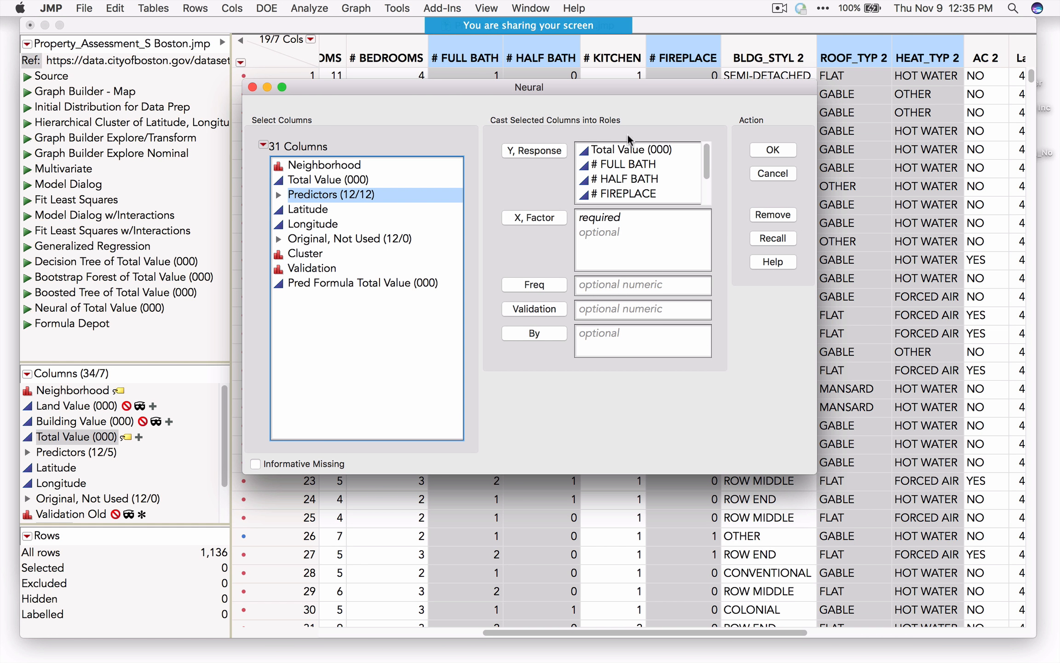
pyautogui.click(631, 149)
pyautogui.press('super+a')
pyautogui.click(773, 214)
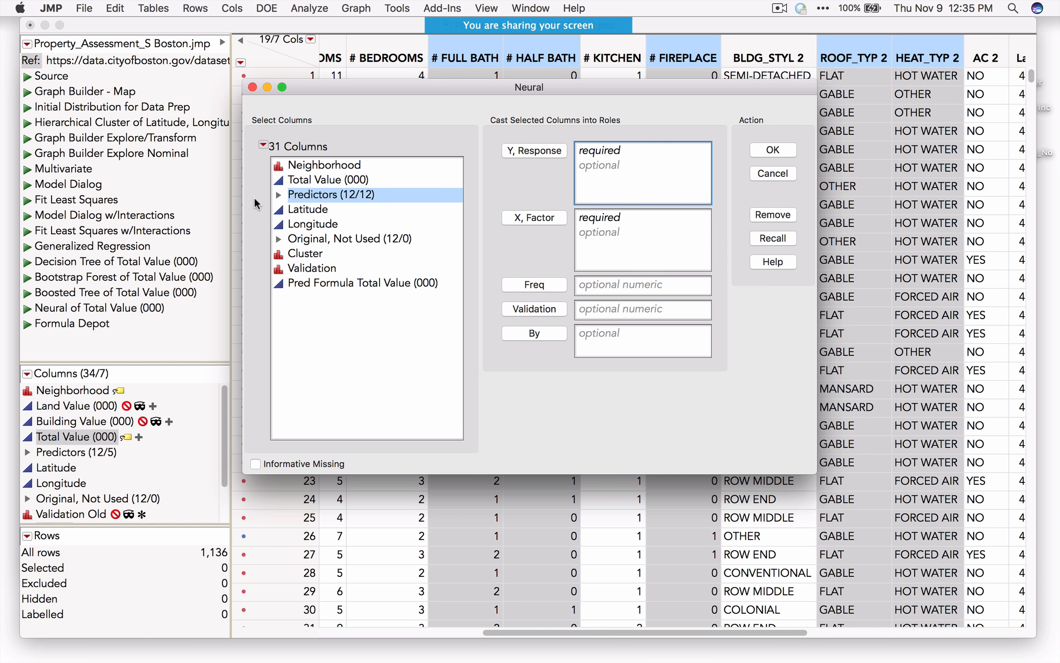
# Assign Total Value (000) as the Neural model's response and the Predictors group as its factors, and select the Cluster column
pyautogui.click(306, 180)
pyautogui.click(550, 156)
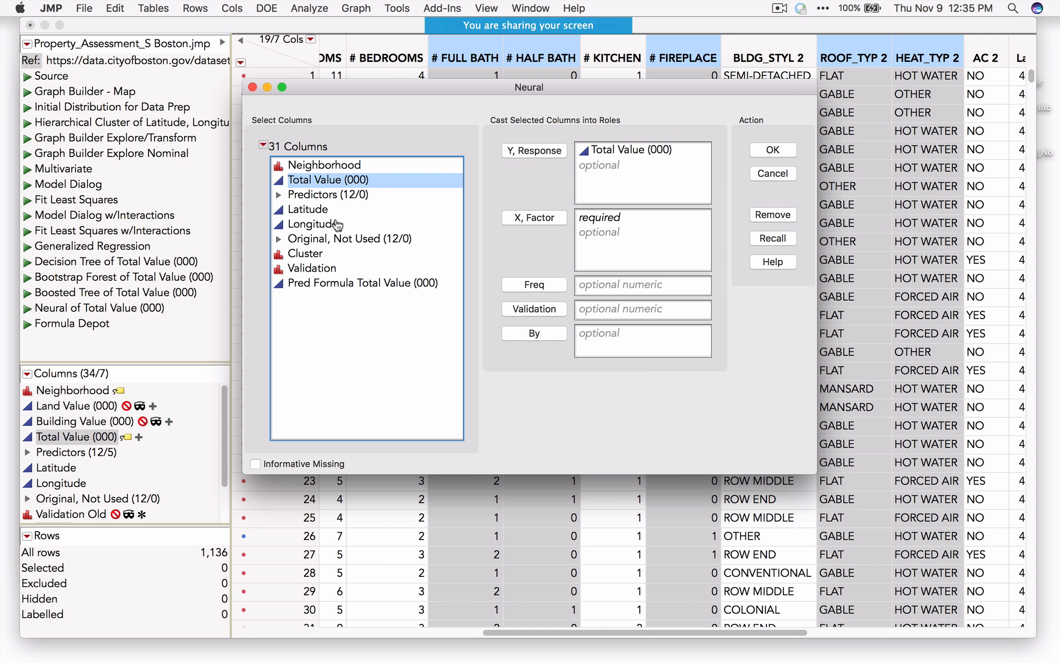
pyautogui.click(341, 195)
pyautogui.click(548, 220)
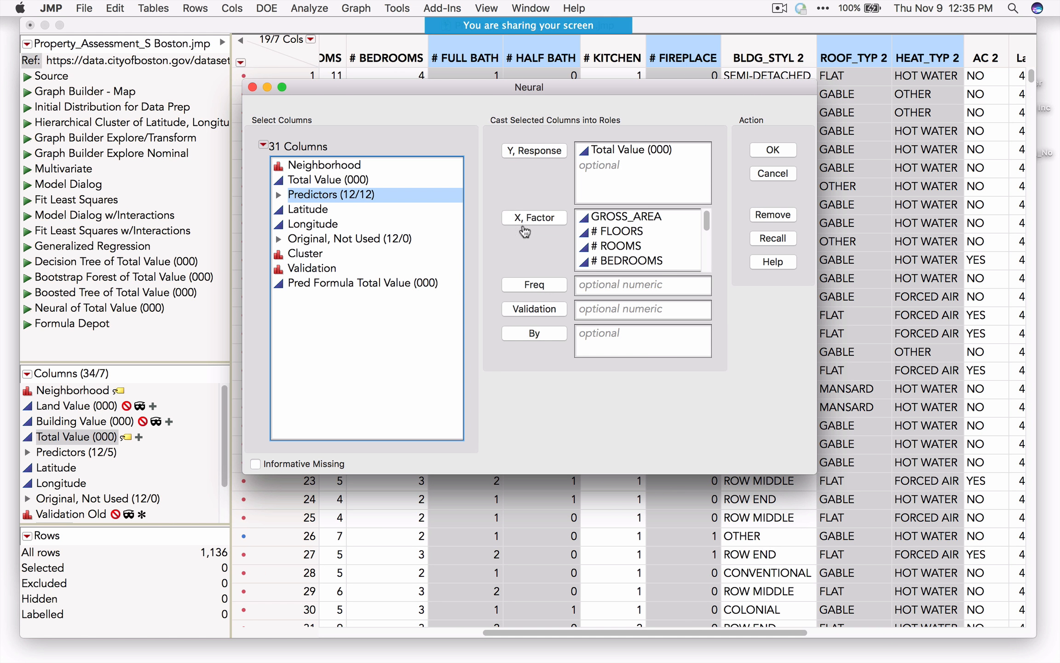
pyautogui.click(333, 257)
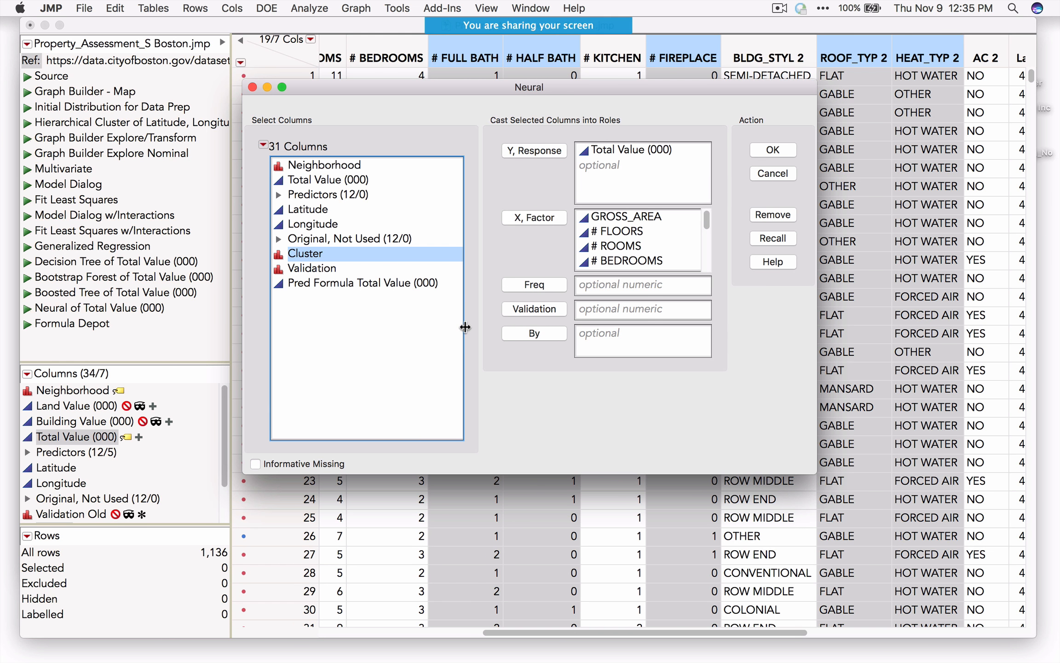
# Launch the Neural platform for Total Value (000) with Validation as the validation column and Informative Missing enabled
pyautogui.moveTo(495, 321)
pyautogui.mouseDown()
pyautogui.moveTo(526, 324)
pyautogui.moveTo(580, 305)
pyautogui.moveTo(516, 290)
pyautogui.mouseUp()
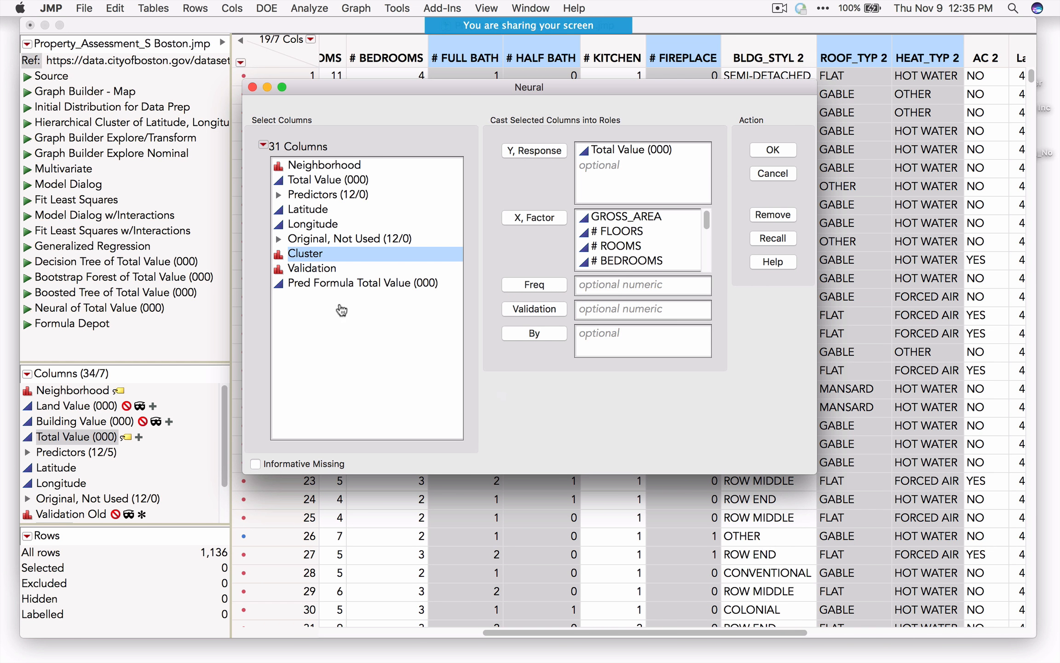
pyautogui.click(315, 269)
pyautogui.click(518, 307)
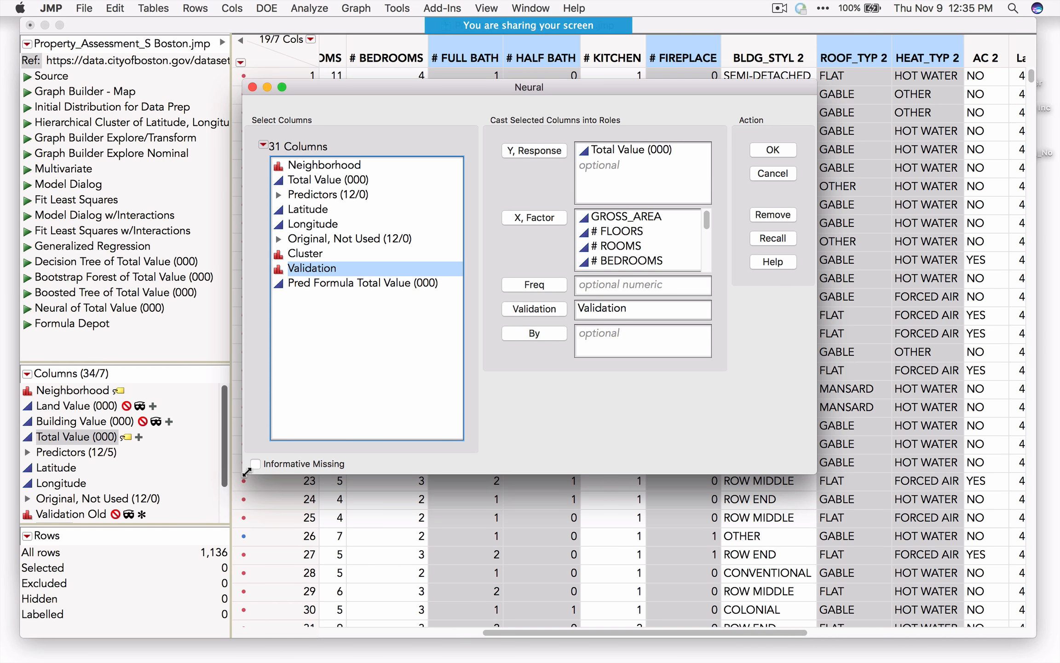
pyautogui.moveTo(359, 461); pyautogui.dragTo(418, 462)
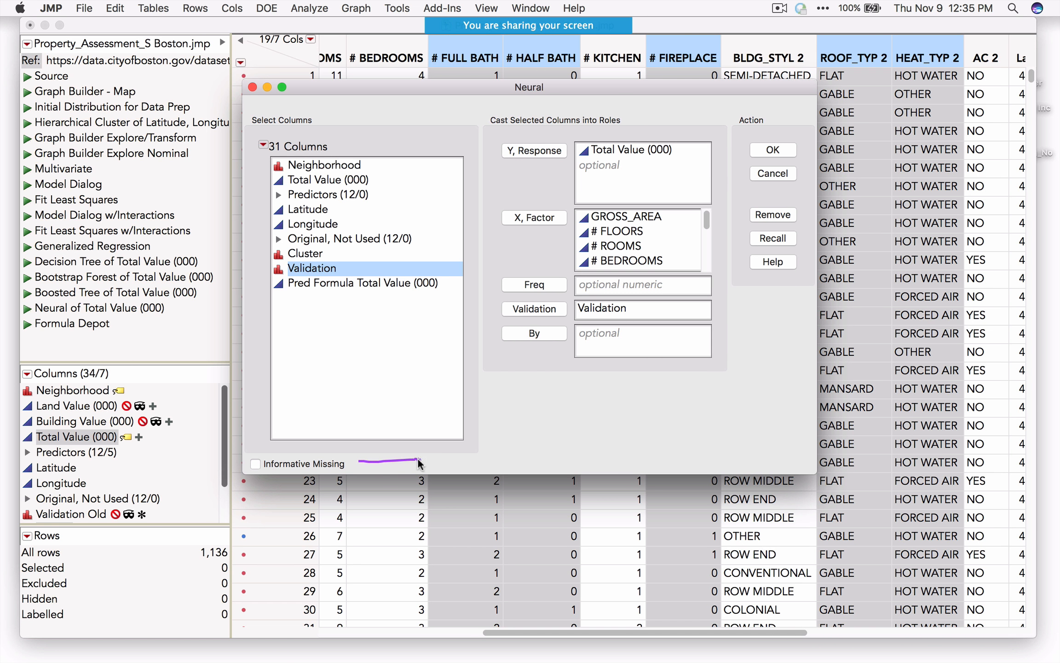
pyautogui.click(255, 463)
pyautogui.click(773, 151)
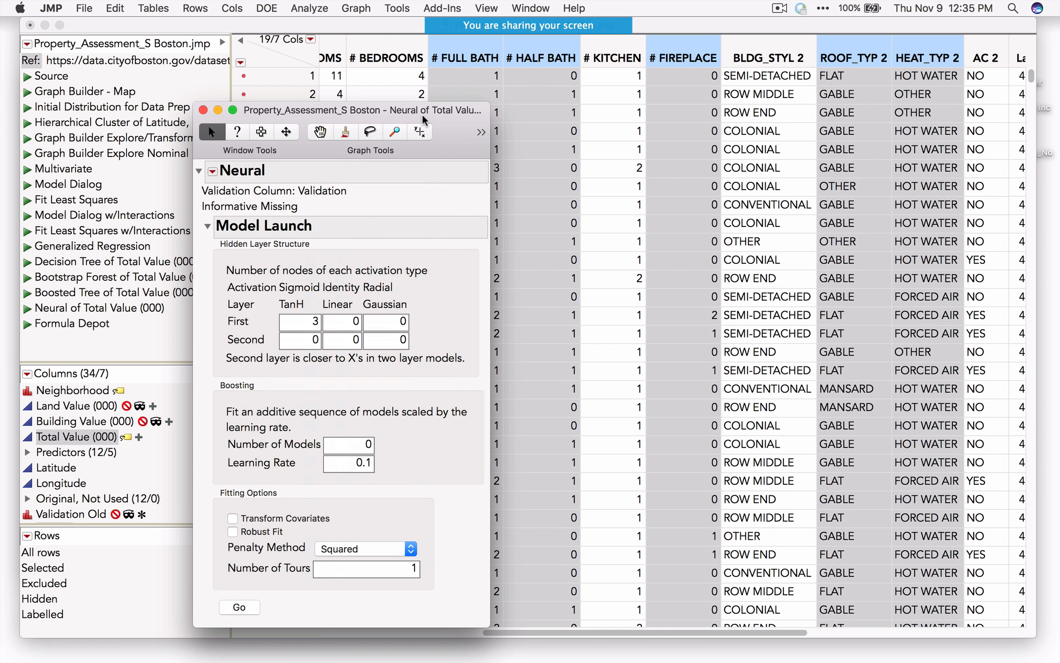
# Fit the neural model with three TanH nodes in the first layer and show its network diagram
pyautogui.moveTo(423, 117); pyautogui.dragTo(418, 63)
pyautogui.click(235, 552)
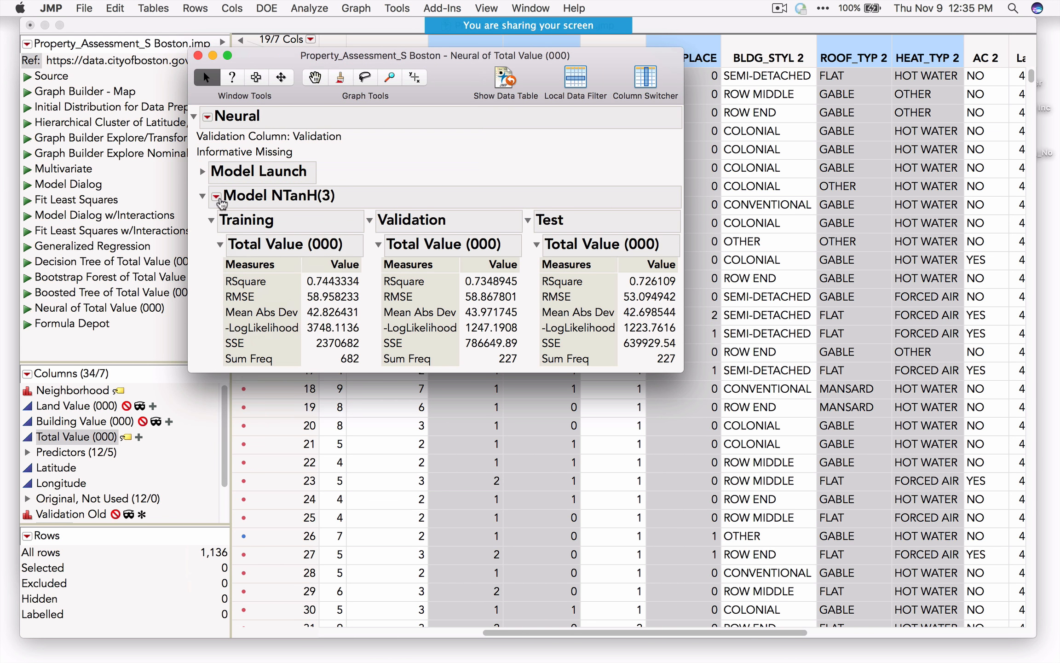
pyautogui.click(219, 198)
pyautogui.click(220, 205)
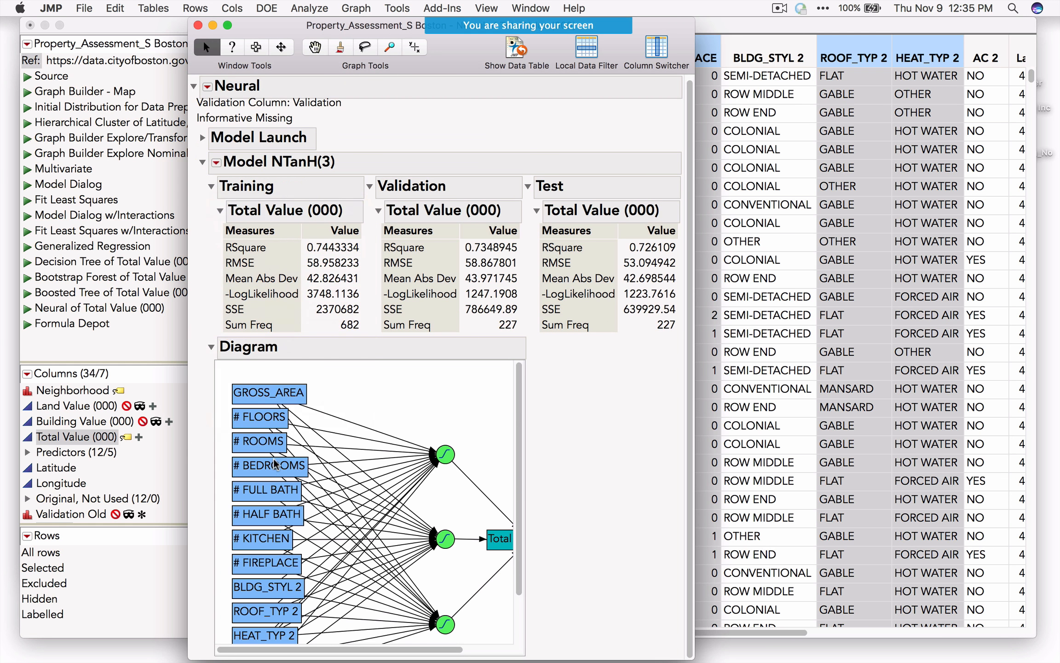
pyautogui.scroll(-3, 271, 396)
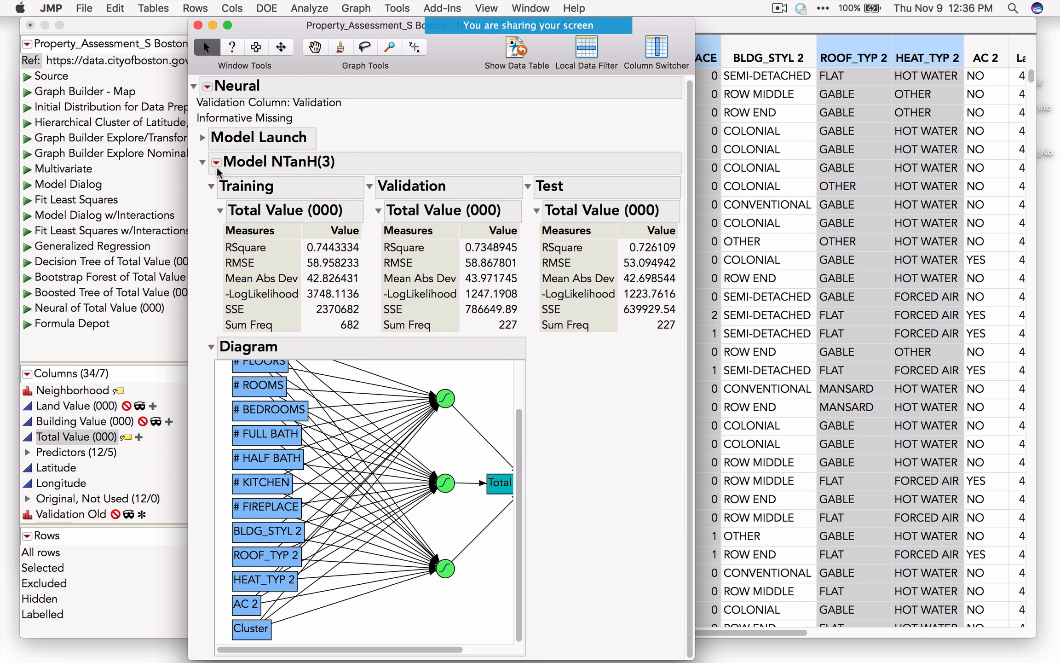
# Reopen the model launch settings and set the first hidden layer's Linear and Gaussian node counts to 3 each
pyautogui.click(202, 137)
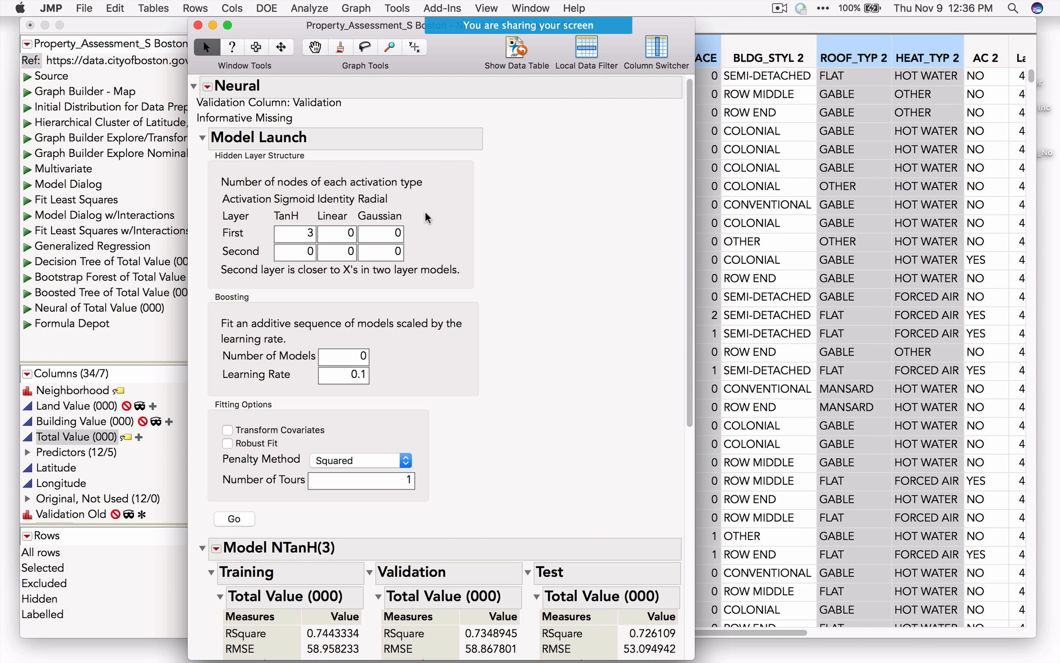
pyautogui.moveTo(421, 214)
pyautogui.mouseDown()
pyautogui.moveTo(431, 274)
pyautogui.moveTo(417, 282)
pyautogui.mouseUp()
pyautogui.moveTo(216, 260); pyautogui.dragTo(255, 257)
pyautogui.click(335, 228)
pyautogui.write('3')
pyautogui.click(374, 230)
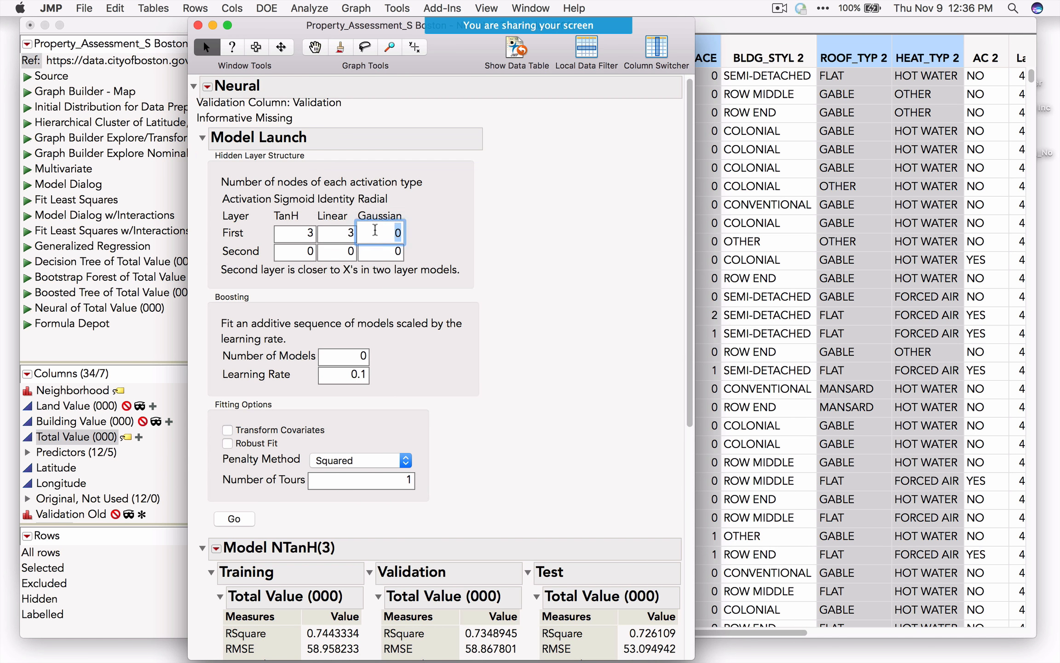
pyautogui.write('3')
# Set the second hidden layer to 1 TanH, 1 Linear and 1 Gaussian node, and fit the model
pyautogui.click(297, 251)
pyautogui.write('1')
pyautogui.click(335, 251)
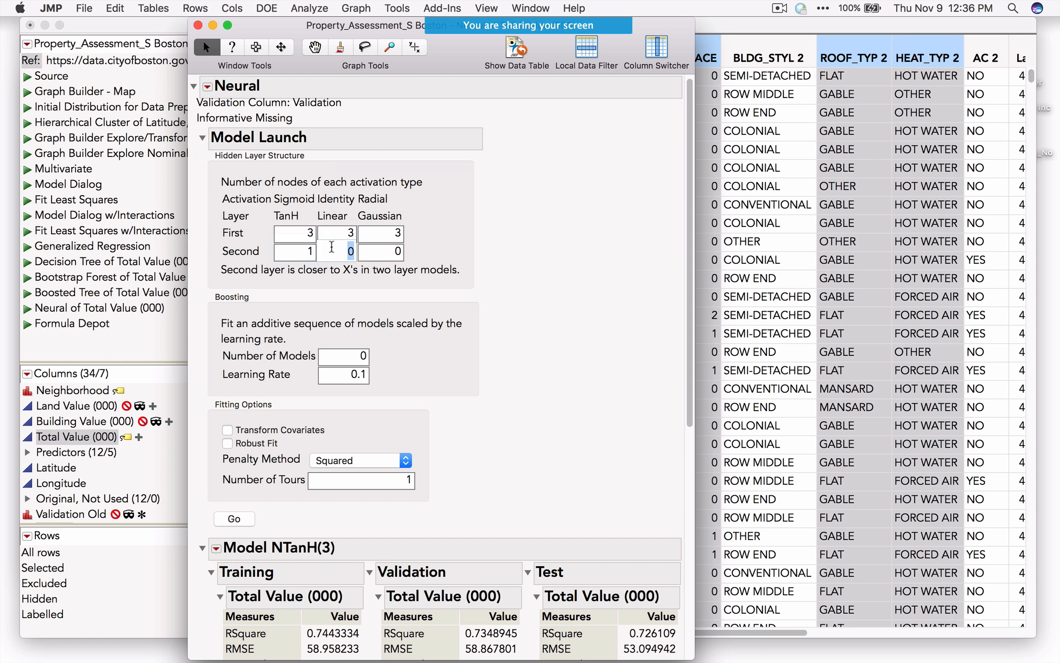
pyautogui.write('1')
pyautogui.click(378, 251)
pyautogui.write('1')
pyautogui.click(235, 518)
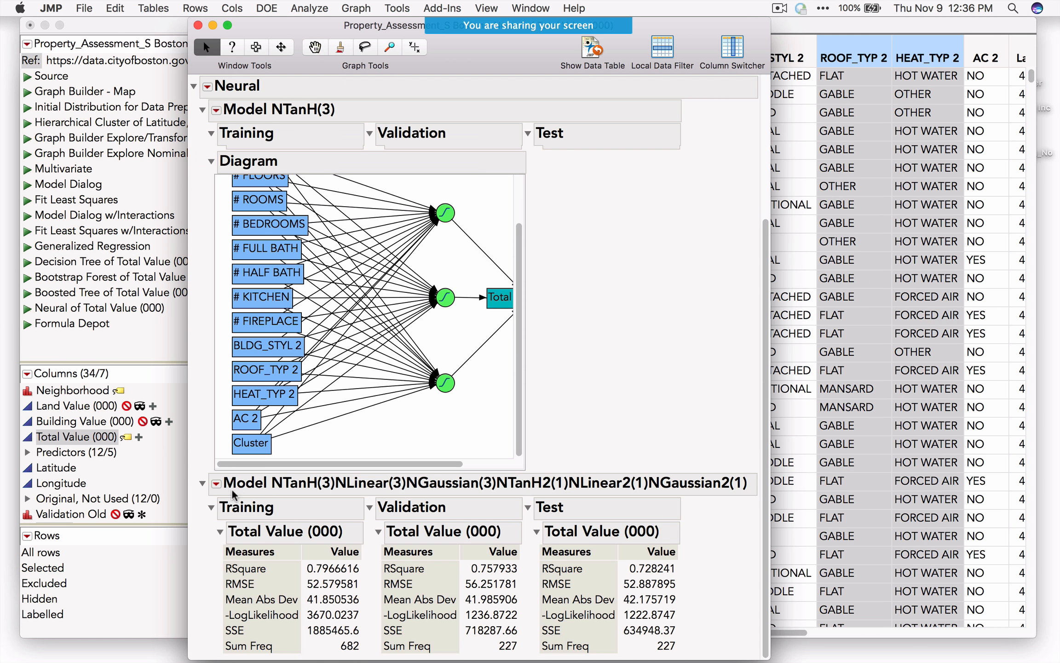
# Show the two-layer model's network diagram and view all its nodes
pyautogui.click(216, 482)
pyautogui.click(221, 495)
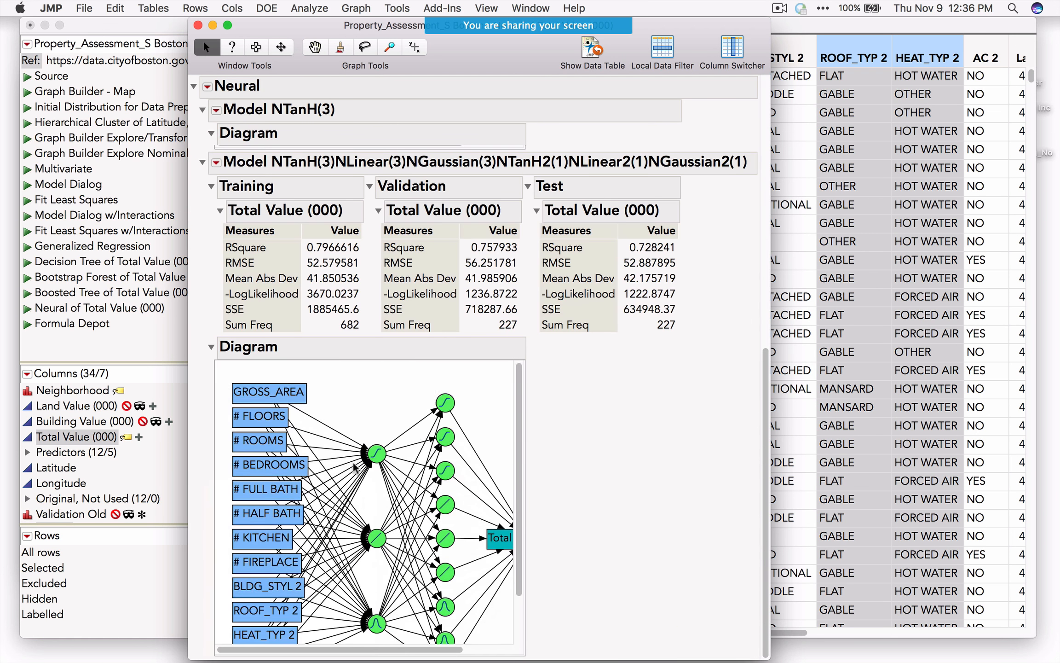
pyautogui.scroll(3, 308, 557)
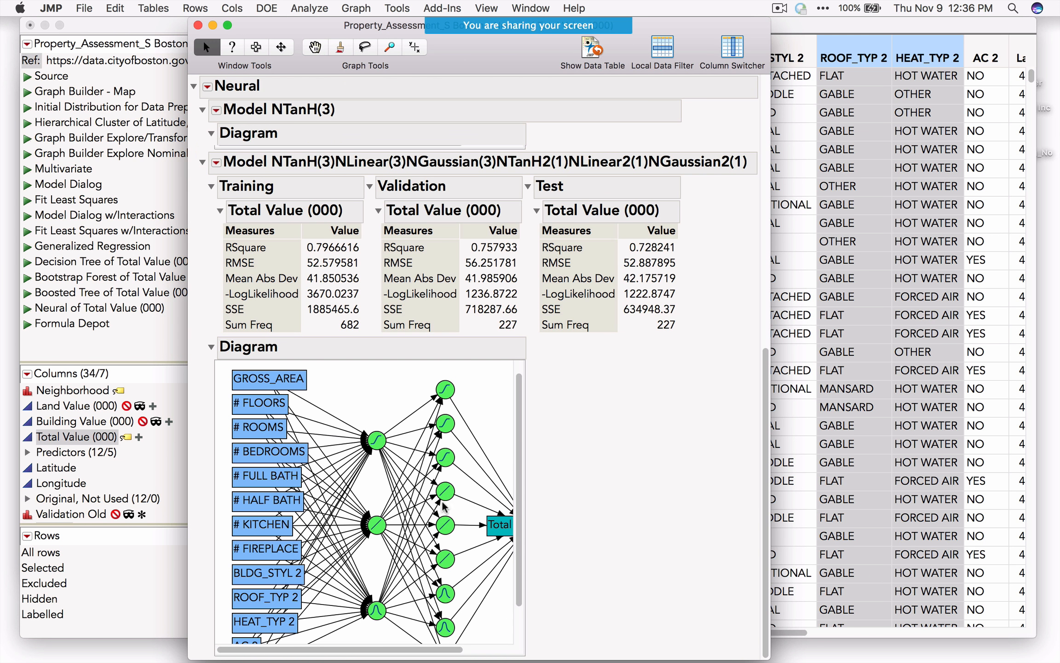
pyautogui.scroll(-3, 449, 619)
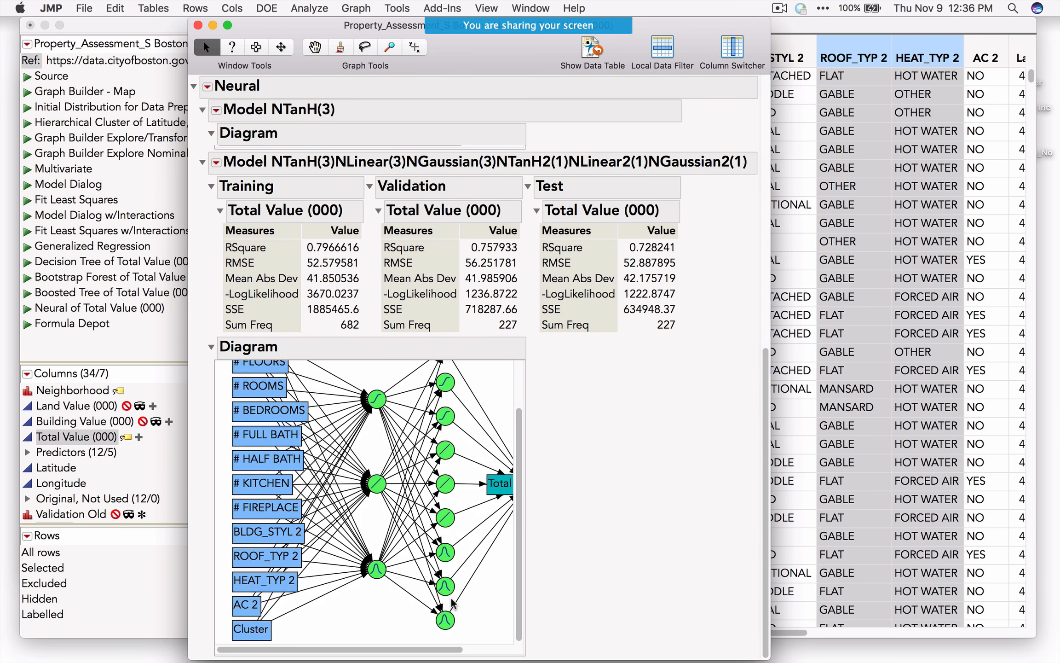
# Compare the hidden layer node settings with the single-layer and two-layer model reports
pyautogui.scroll(4, 448, 619)
pyautogui.scroll(10, 208, 137)
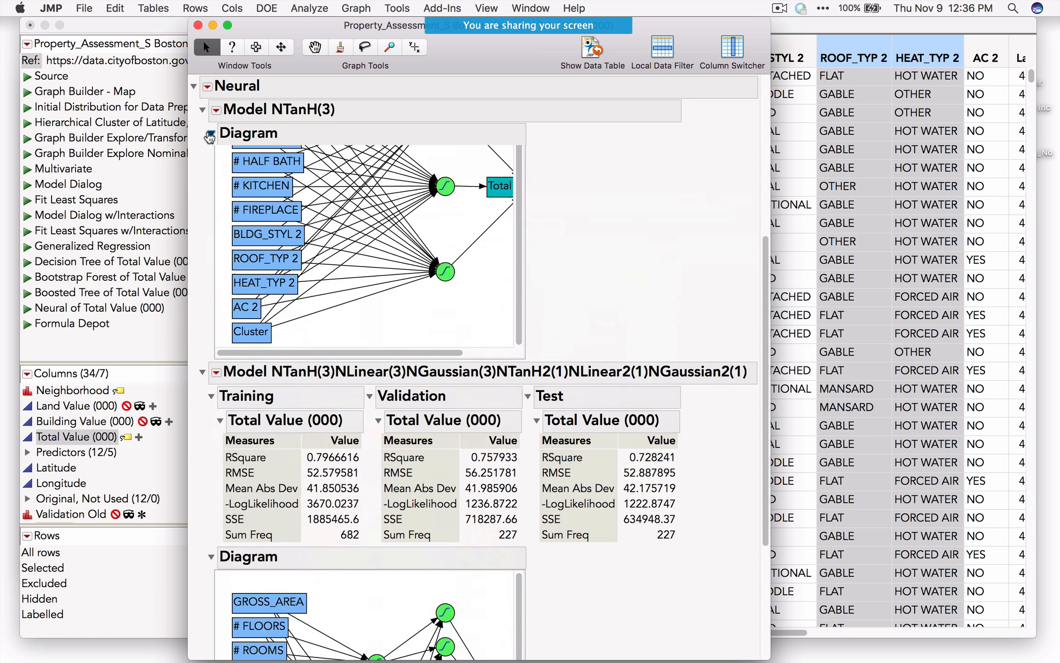
pyautogui.click(204, 142)
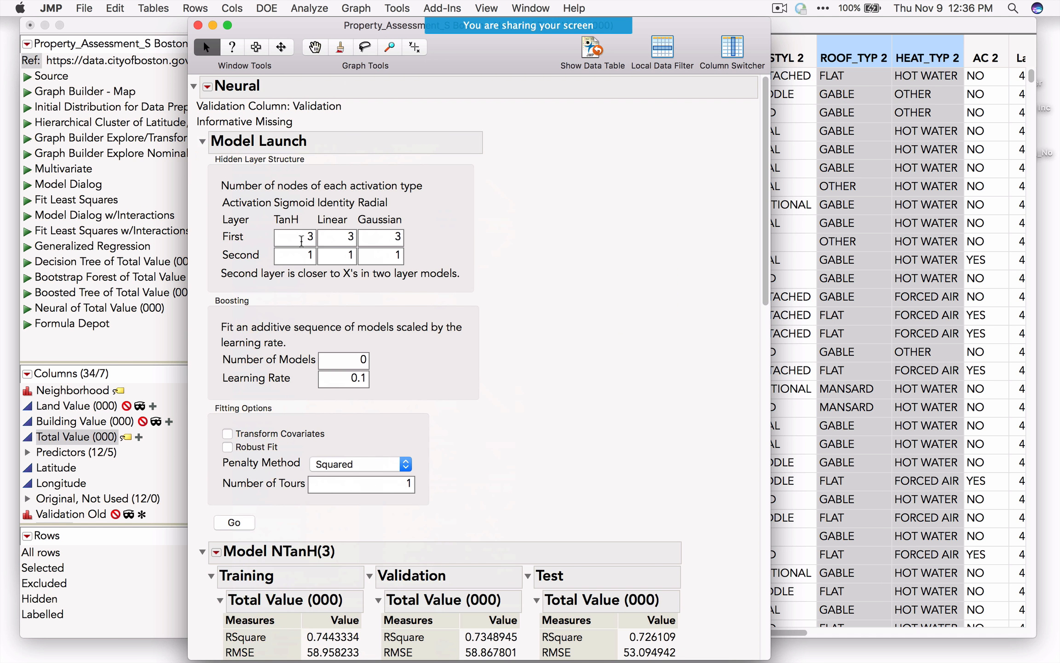
pyautogui.moveTo(215, 244)
pyautogui.mouseDown()
pyautogui.moveTo(352, 247)
pyautogui.moveTo(404, 229)
pyautogui.moveTo(354, 219)
pyautogui.mouseUp()
pyautogui.scroll(-10, 538, 286)
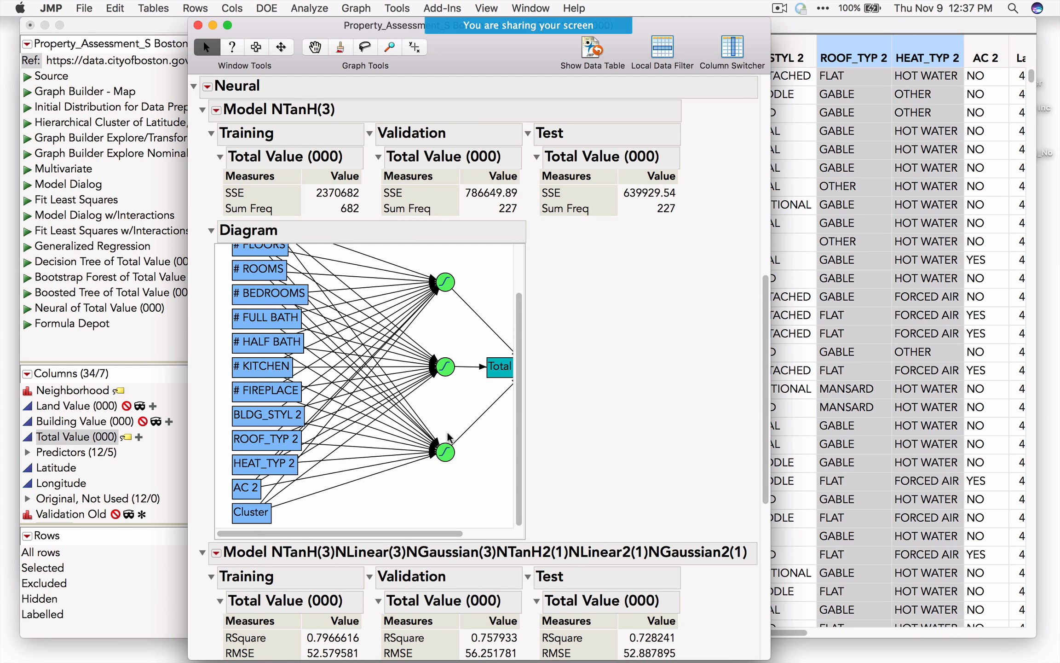
pyautogui.scroll(-4, 600, 407)
pyautogui.scroll(-12, 355, 379)
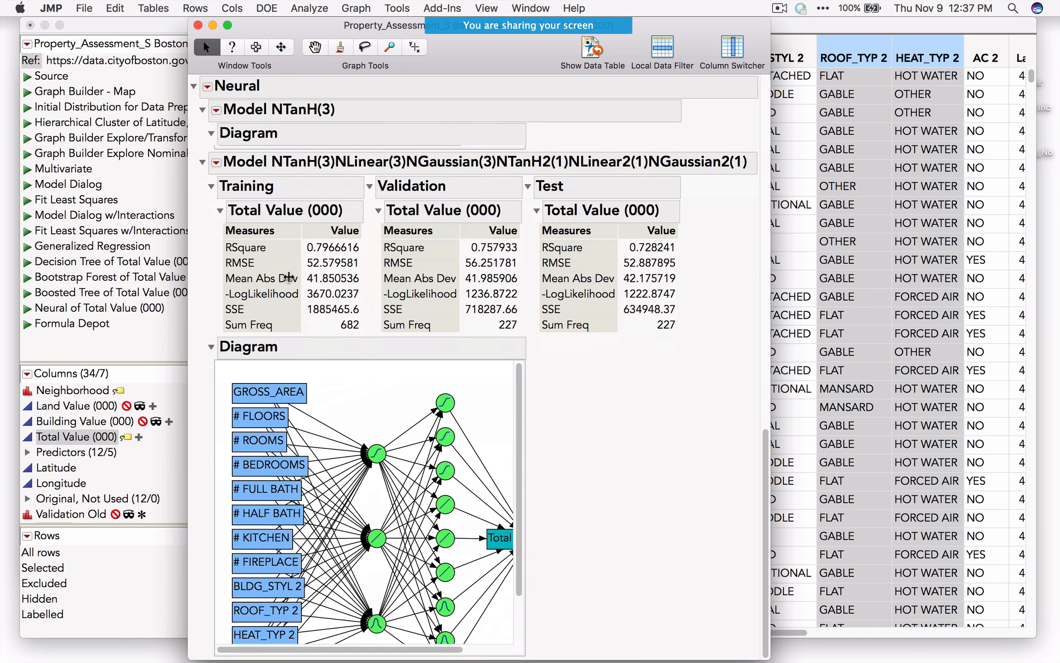
# Show the parameter estimates for the two-layer model and look through the full list
pyautogui.click(216, 162)
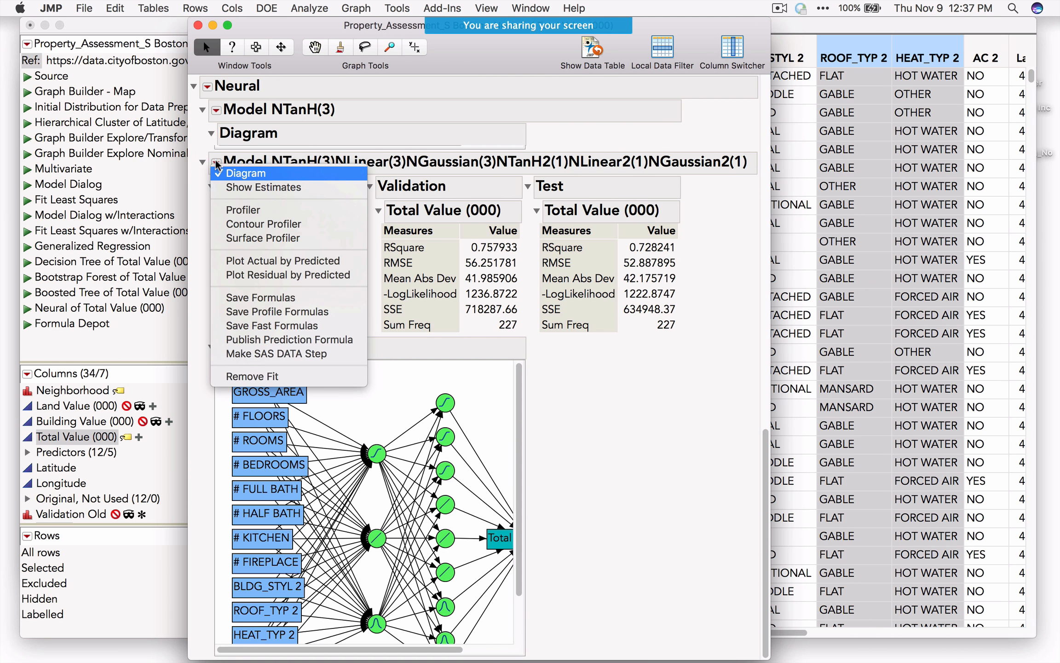
pyautogui.click(234, 187)
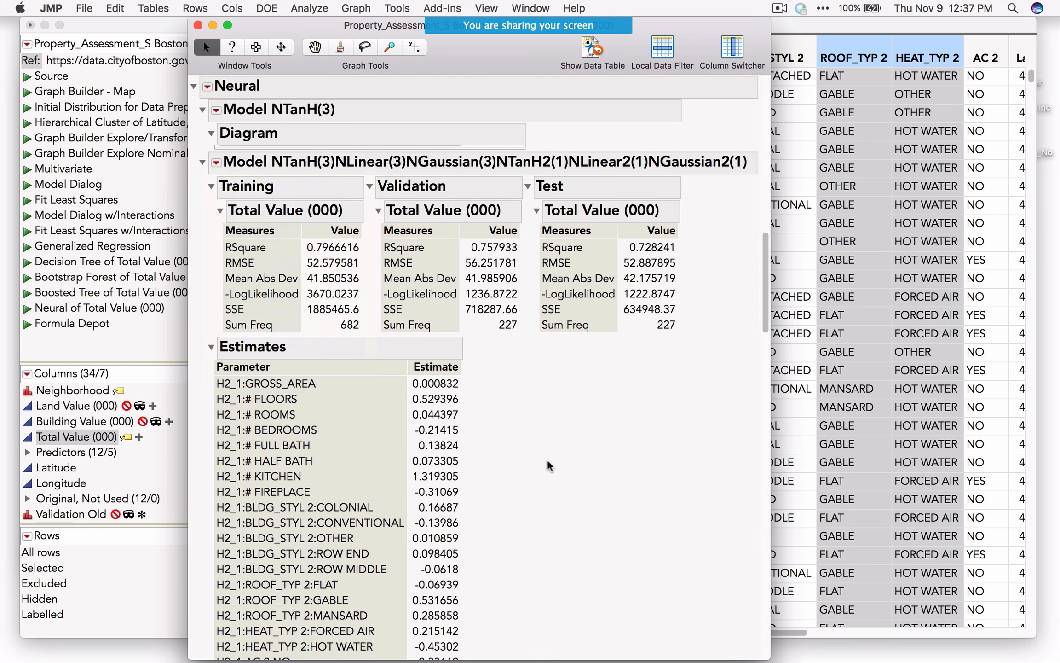
pyautogui.scroll(-20, 545, 465)
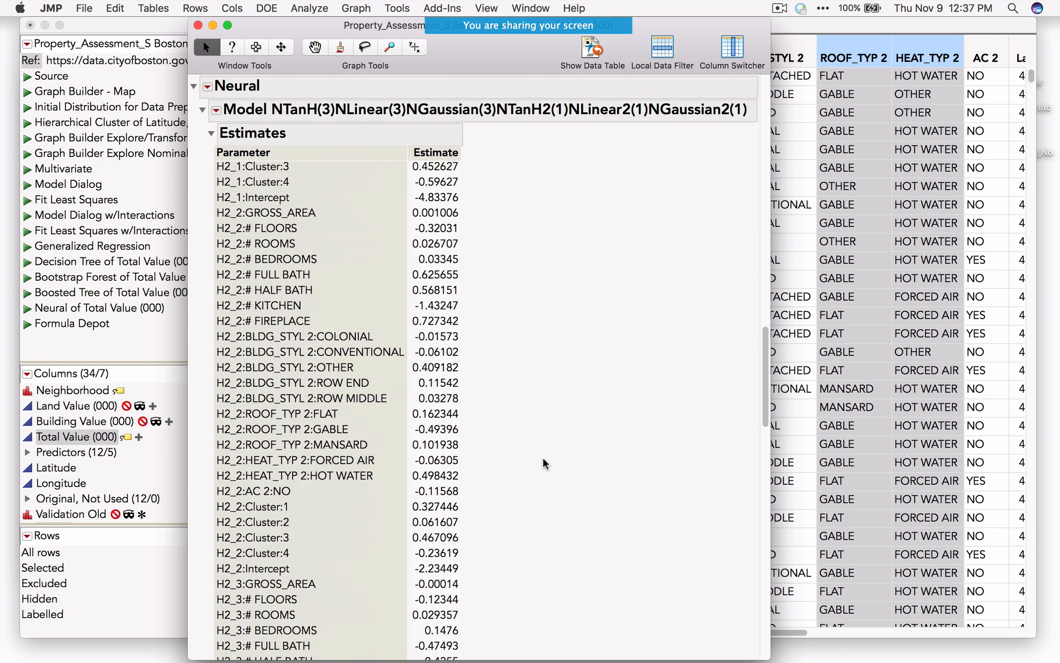
pyautogui.scroll(-15, 545, 465)
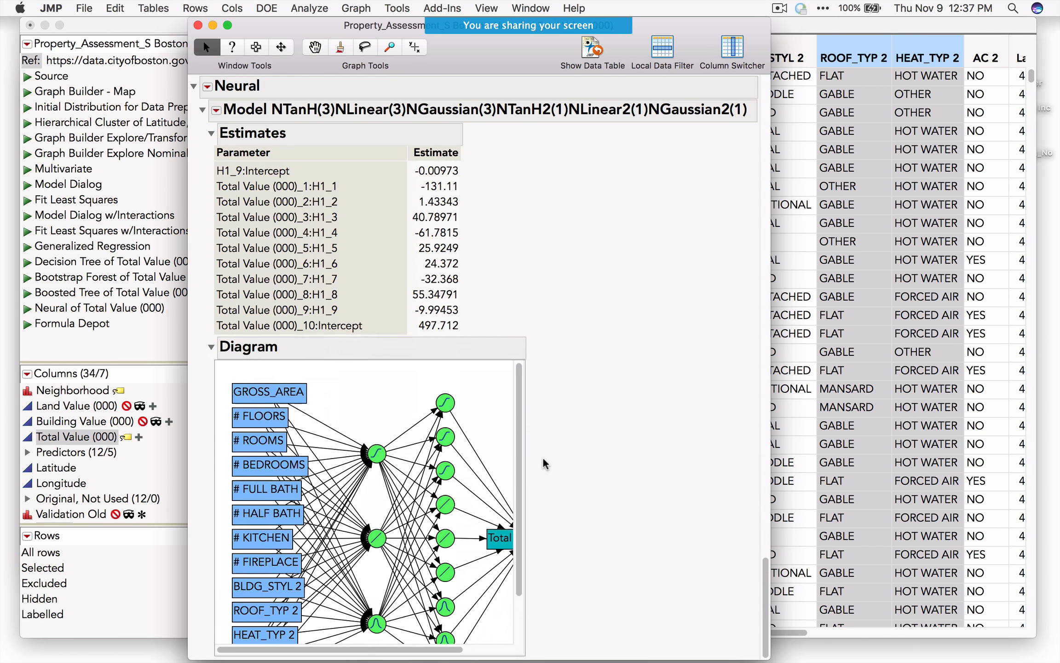
pyautogui.scroll(6, 545, 465)
pyautogui.scroll(20, 544, 463)
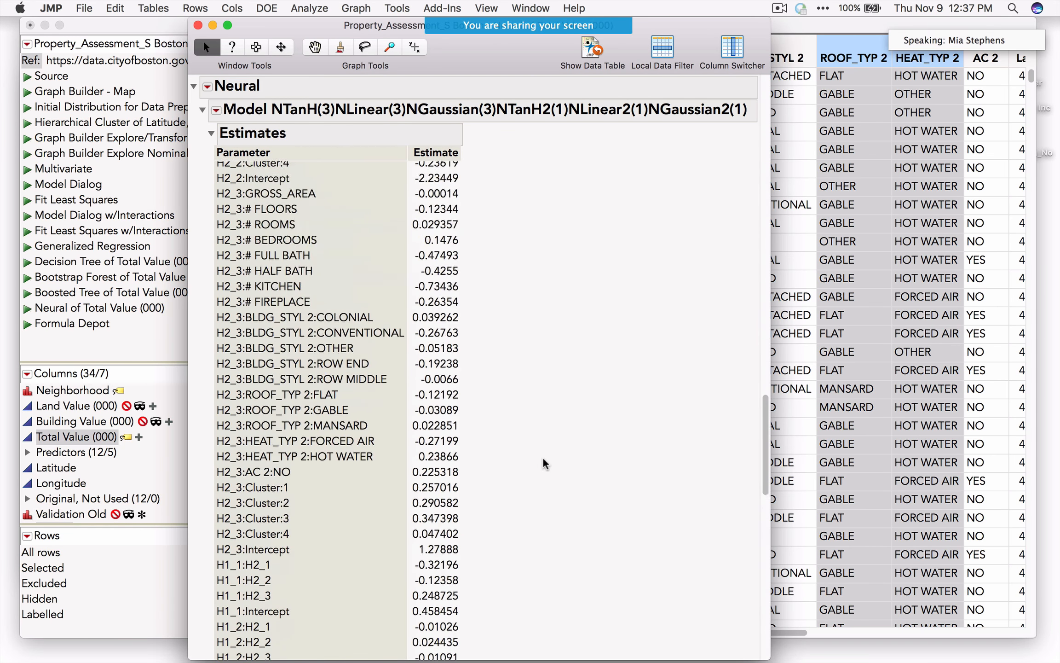
pyautogui.scroll(10, 544, 463)
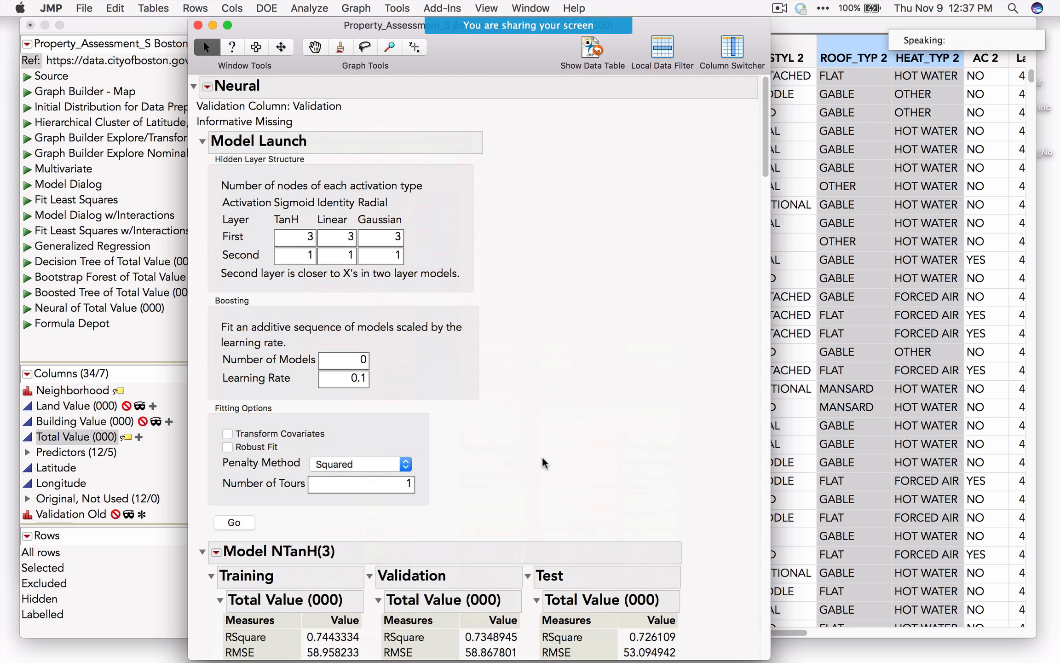
# Compare the two models' fit statistics, and collapse the two-layer model report and the Model Launch section
pyautogui.scroll(-5, 542, 455)
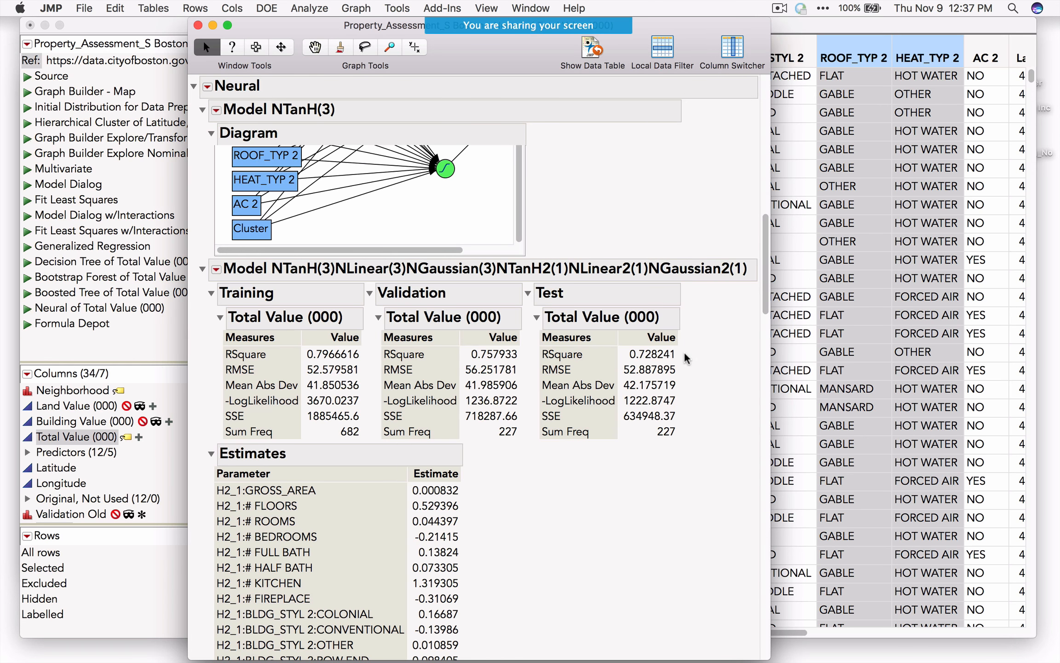
pyautogui.click(202, 269)
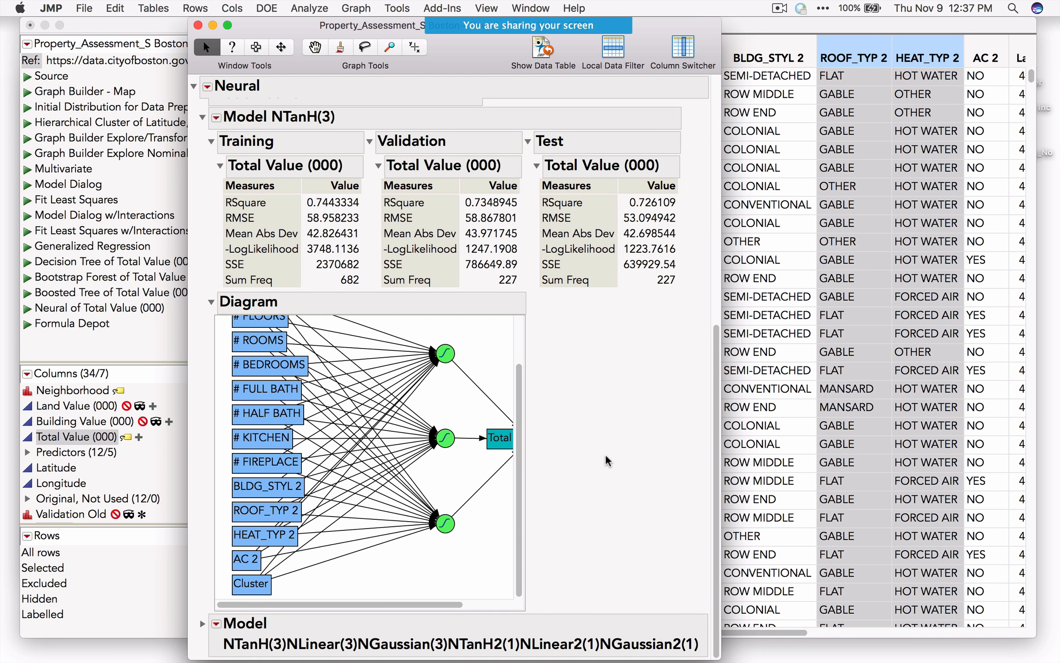
pyautogui.scroll(5, 593, 403)
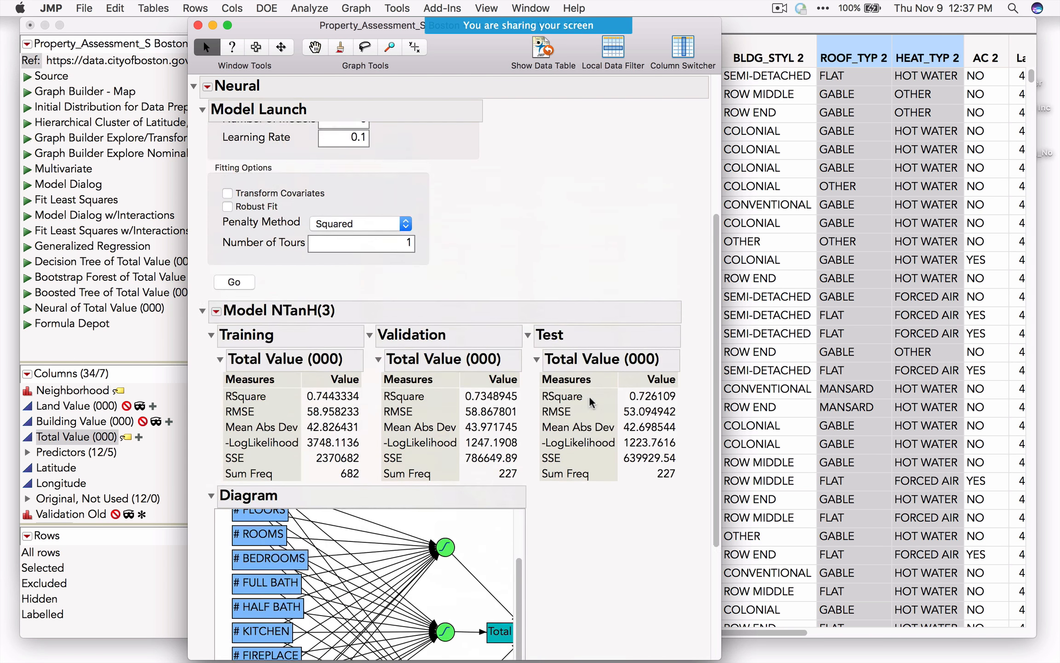
pyautogui.scroll(5, 592, 402)
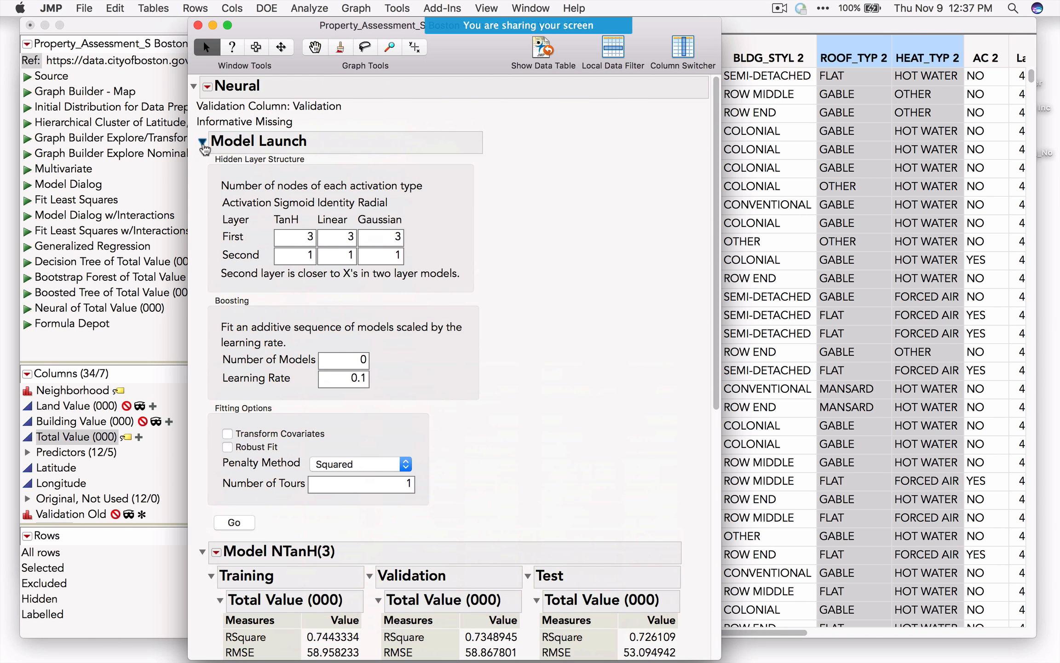
pyautogui.click(202, 144)
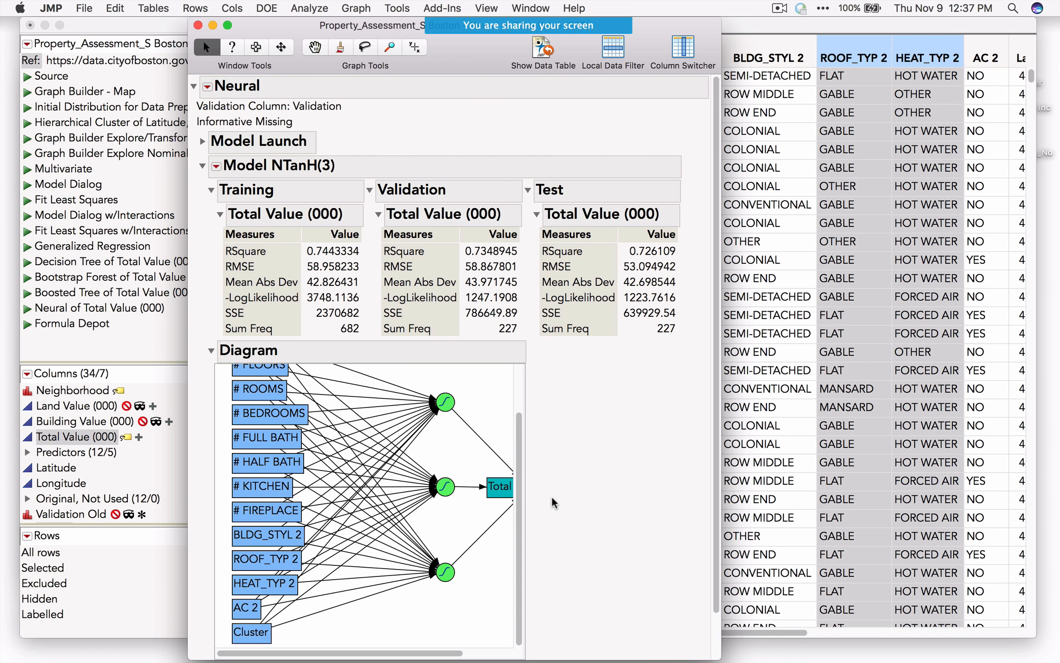
# Add the Prediction Profiler to the NTanH(3) model report and bring it into view
pyautogui.click(216, 166)
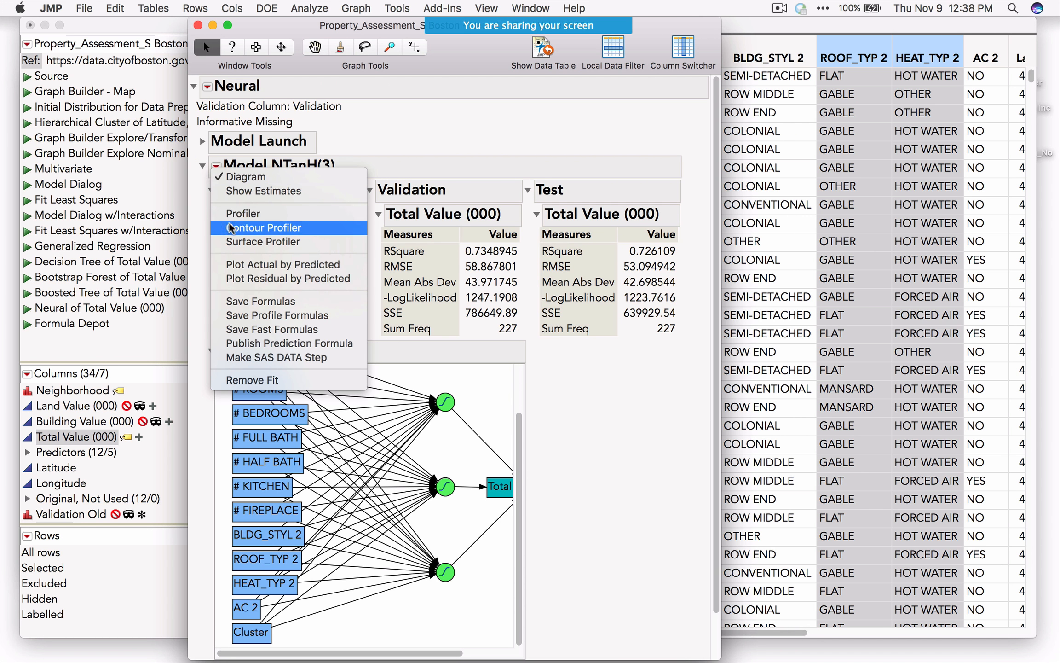
pyautogui.click(241, 213)
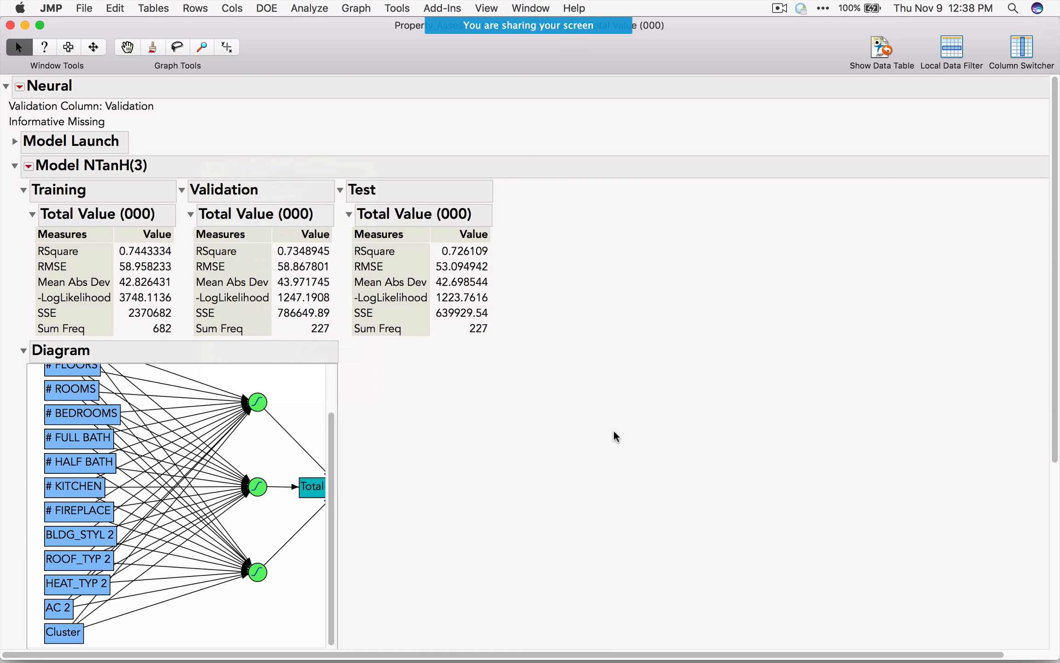
pyautogui.scroll(-10, 614, 431)
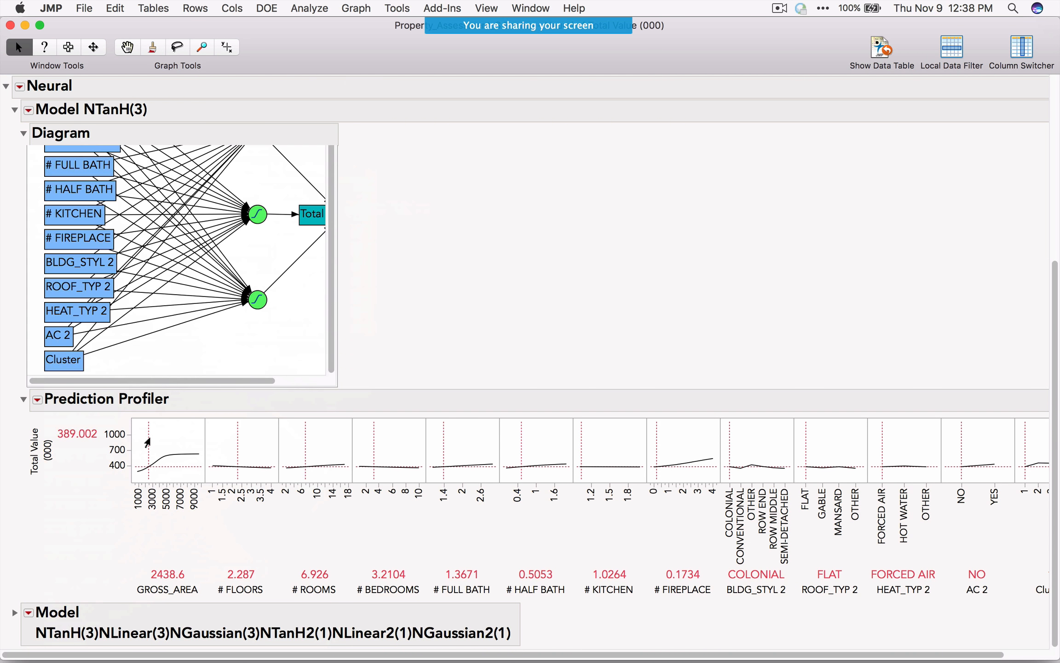
# Set # FIREPLACE to 0 and GROSS_AREA to 5060 in the Prediction Profiler
pyautogui.moveTo(148, 441)
pyautogui.mouseDown()
pyautogui.moveTo(173, 442)
pyautogui.moveTo(139, 442)
pyautogui.moveTo(151, 440)
pyautogui.mouseUp()
pyautogui.moveTo(656, 455)
pyautogui.mouseDown()
pyautogui.moveTo(707, 441)
pyautogui.moveTo(638, 458)
pyautogui.mouseUp()
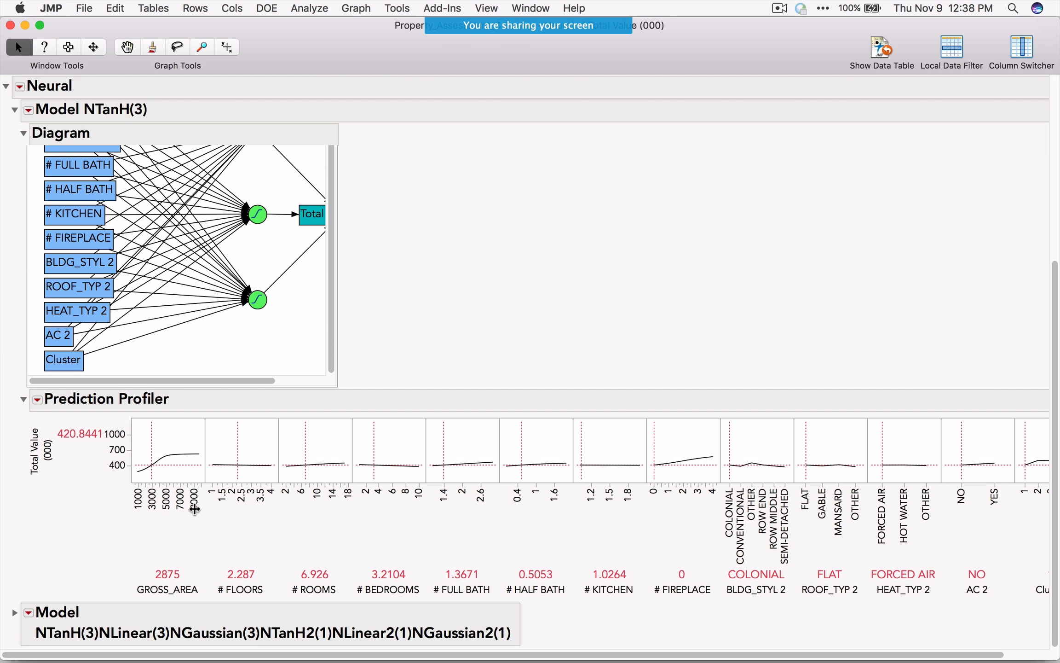
pyautogui.moveTo(151, 449)
pyautogui.mouseDown()
pyautogui.moveTo(193, 430)
pyautogui.moveTo(153, 447)
pyautogui.moveTo(166, 450)
pyautogui.mouseUp()
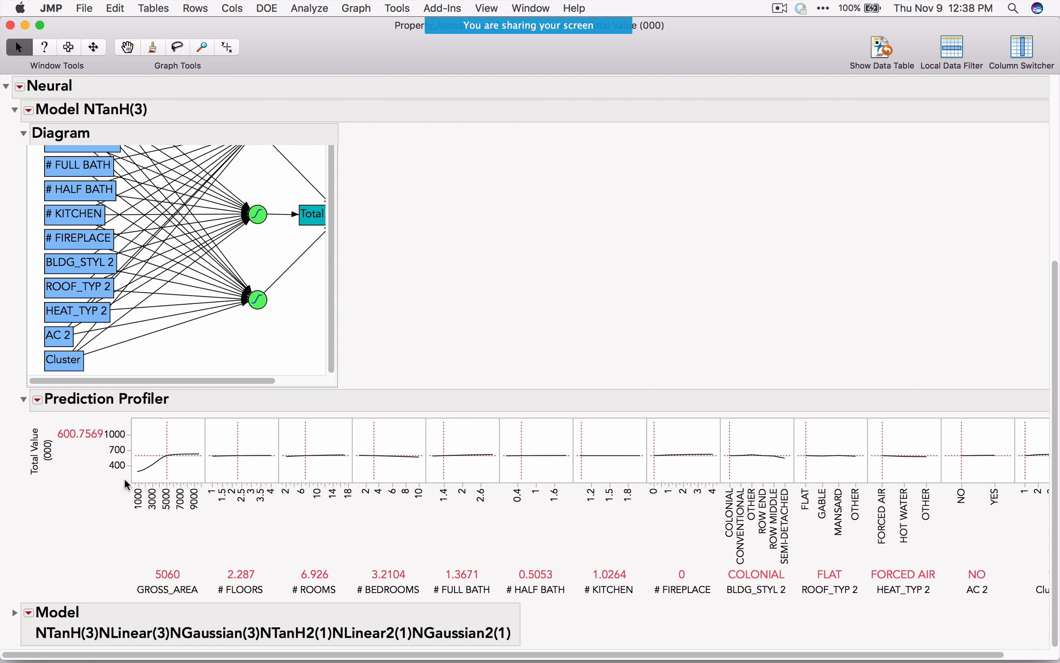
# Assess variable importance for the NTanH(3) model using Independent Uniform Inputs, and review the summary and the profiler
pyautogui.click(37, 400)
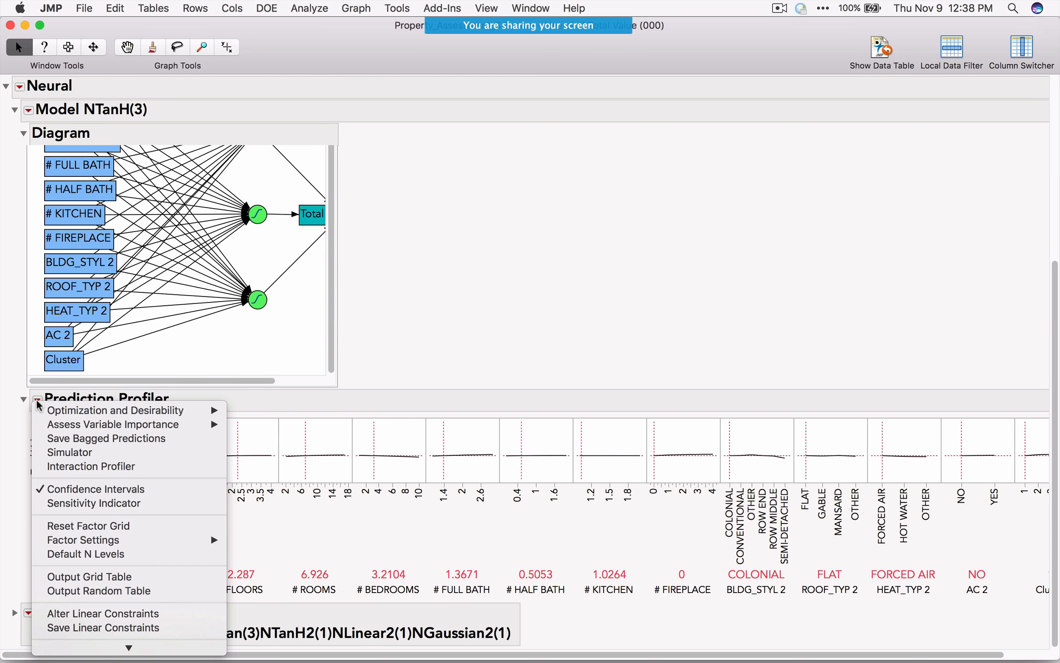
pyautogui.moveTo(117, 426)
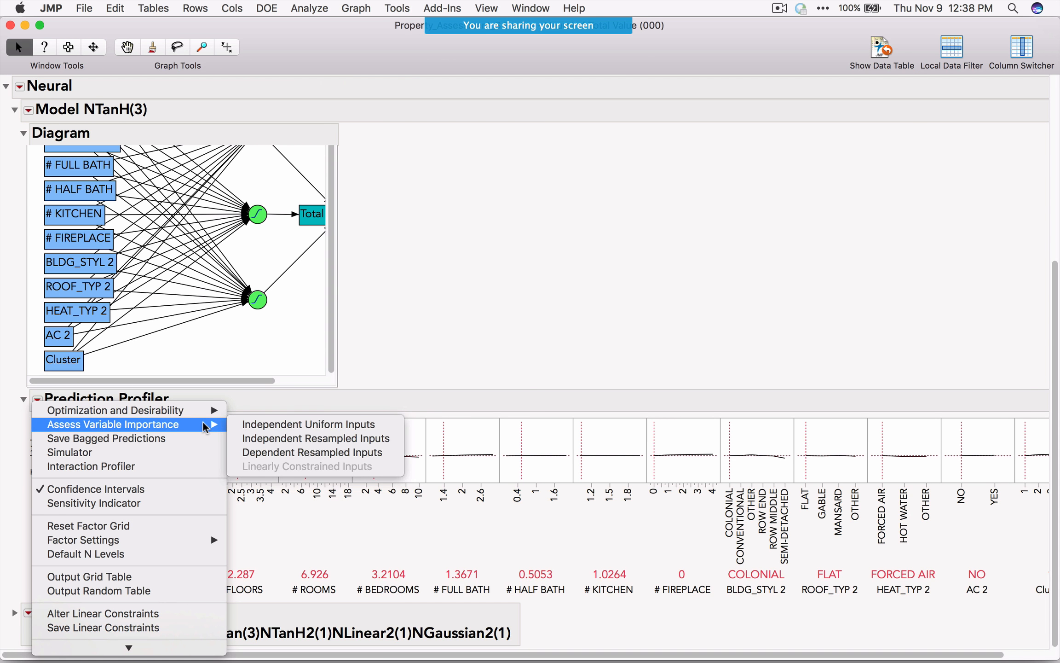
pyautogui.click(327, 426)
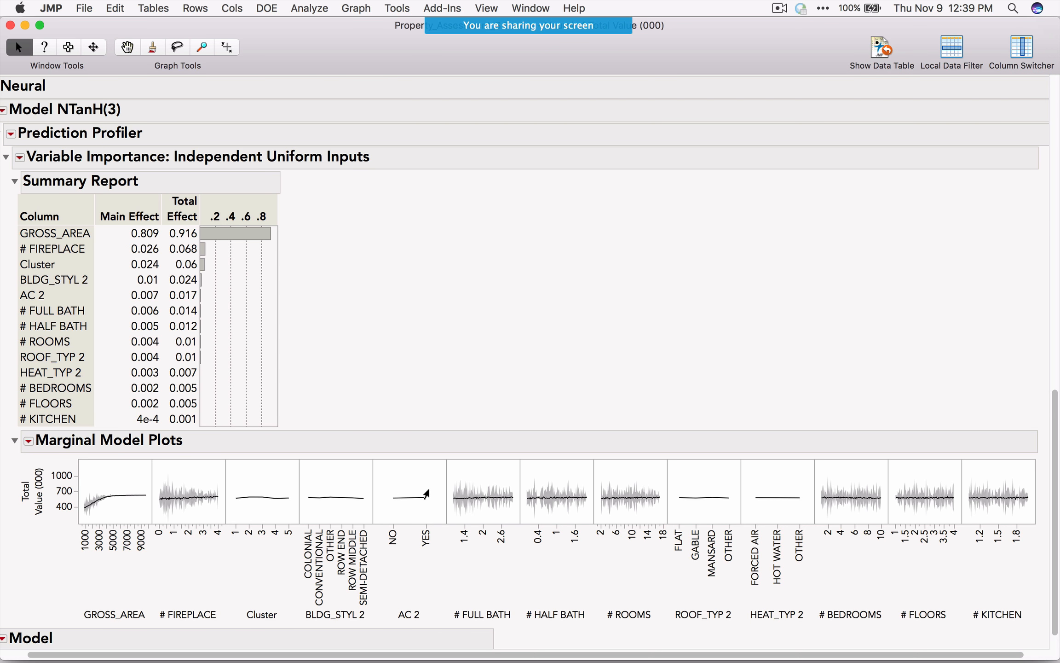
pyautogui.scroll(10, 427, 493)
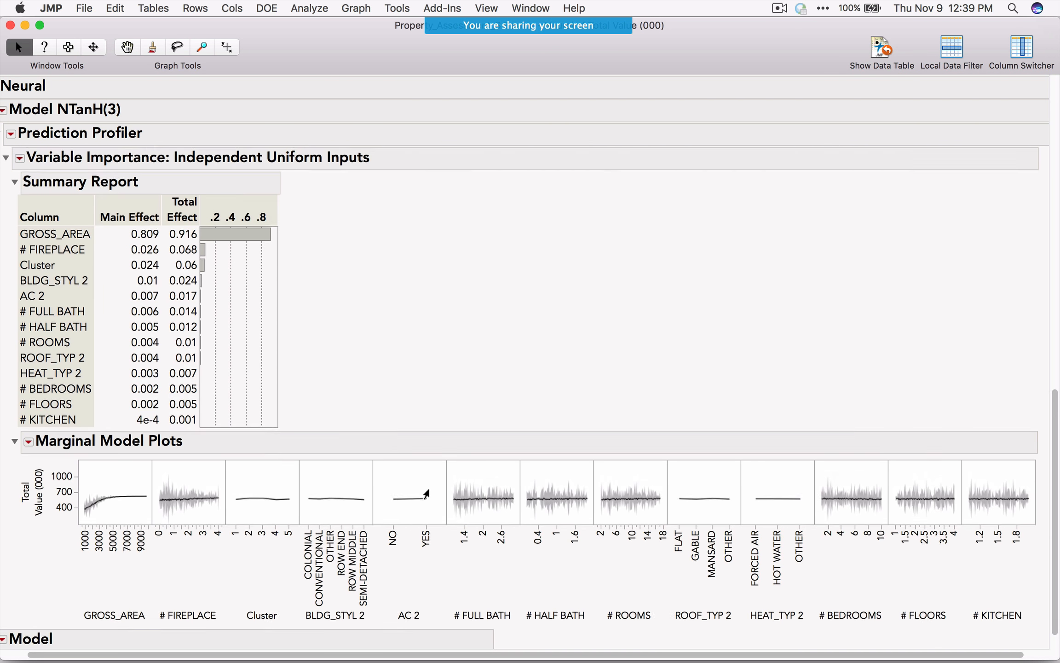
pyautogui.scroll(5, 427, 493)
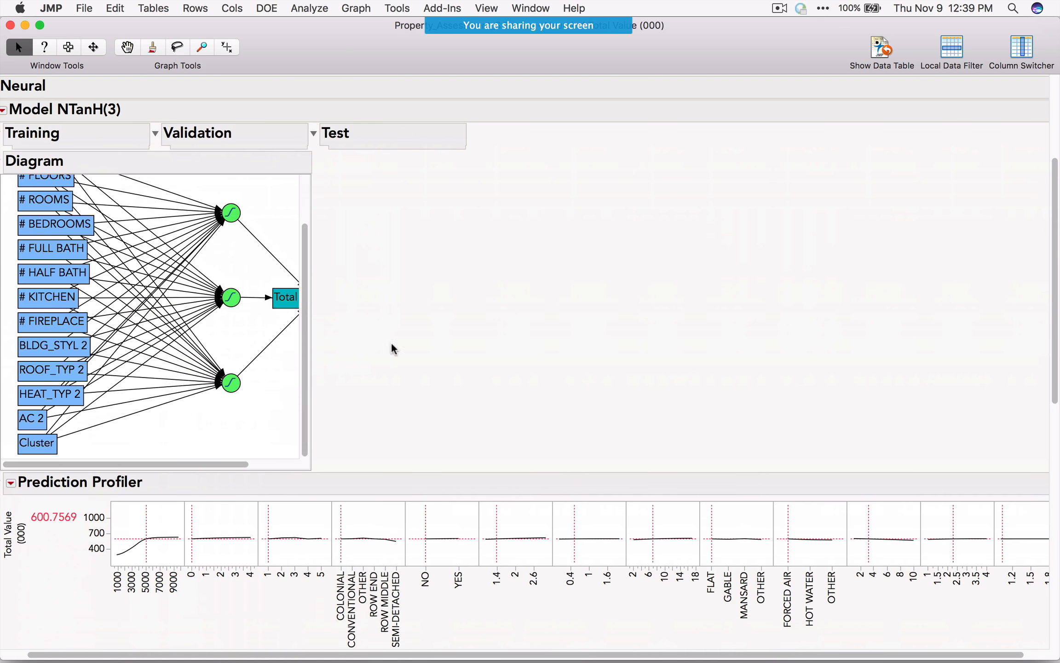
# Close the Neural report and open a Fit Model specification with the previous Total Value (000) settings recalled
pyautogui.moveTo(357, 59); pyautogui.dragTo(375, 58)
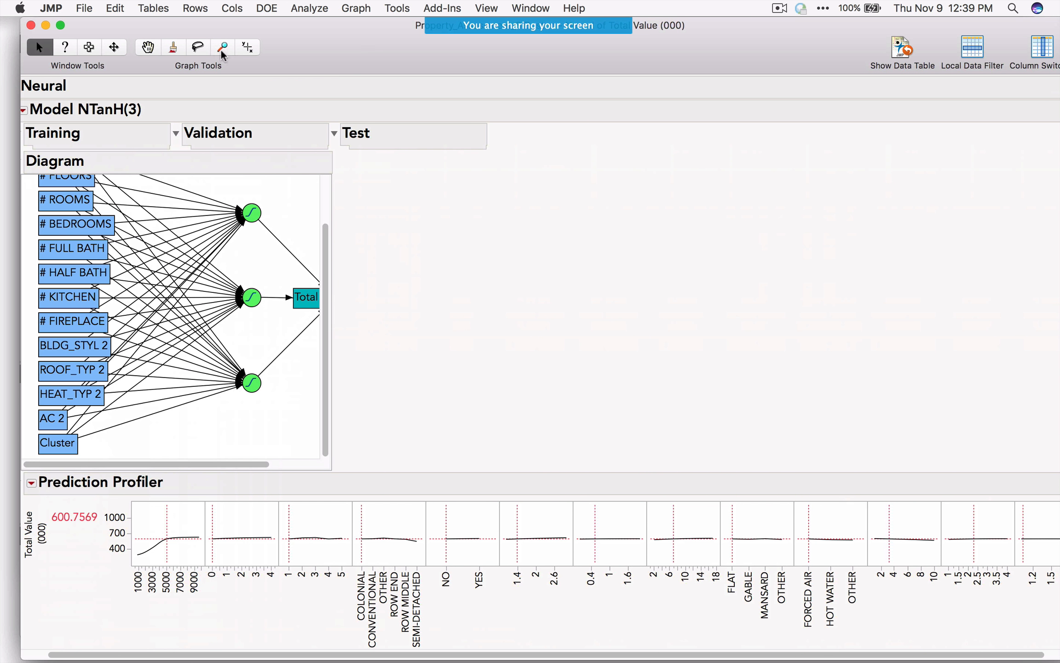
pyautogui.click(29, 26)
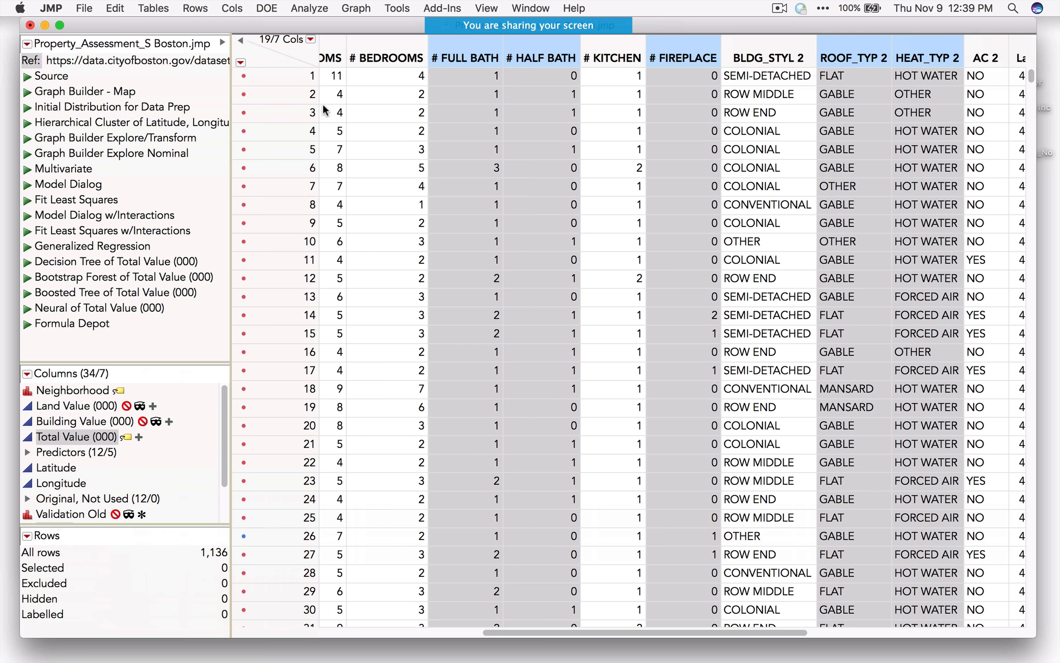
pyautogui.click(311, 11)
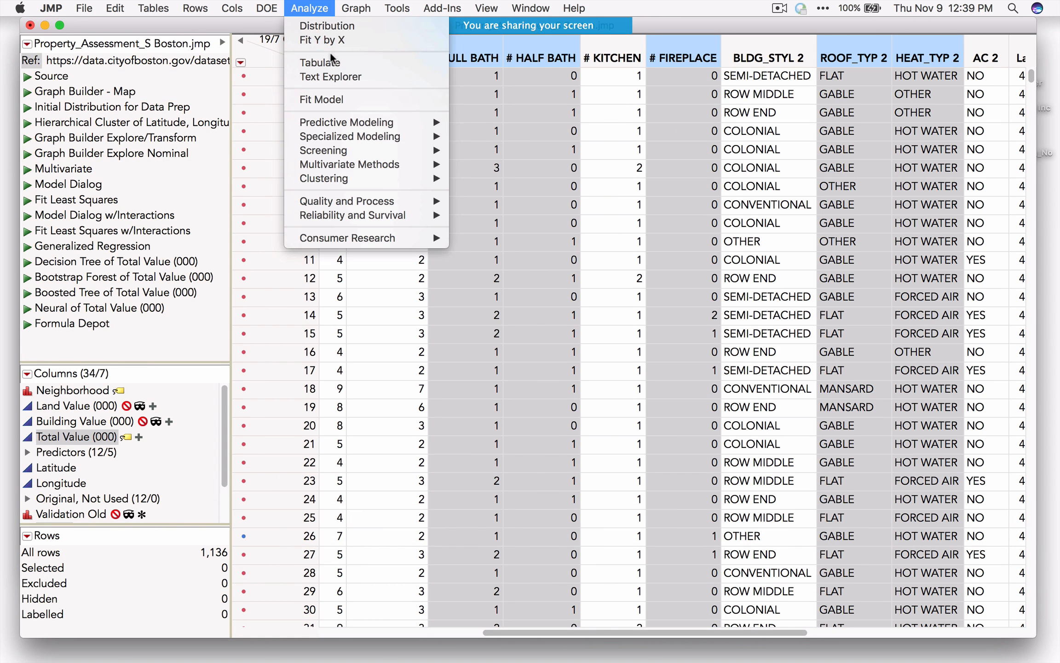
pyautogui.click(342, 97)
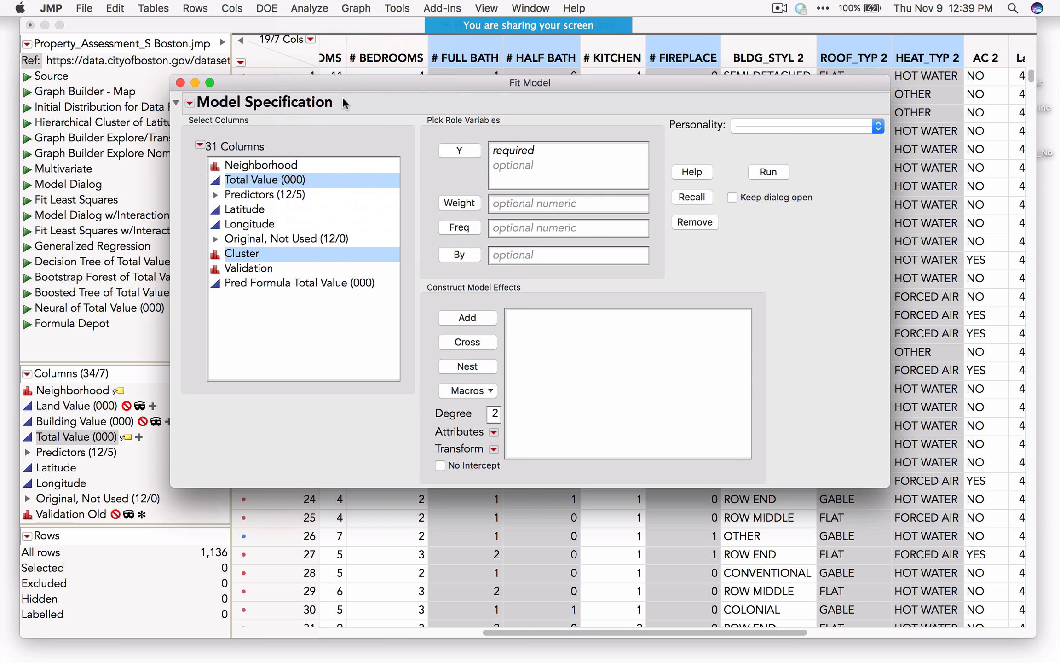
pyautogui.click(690, 198)
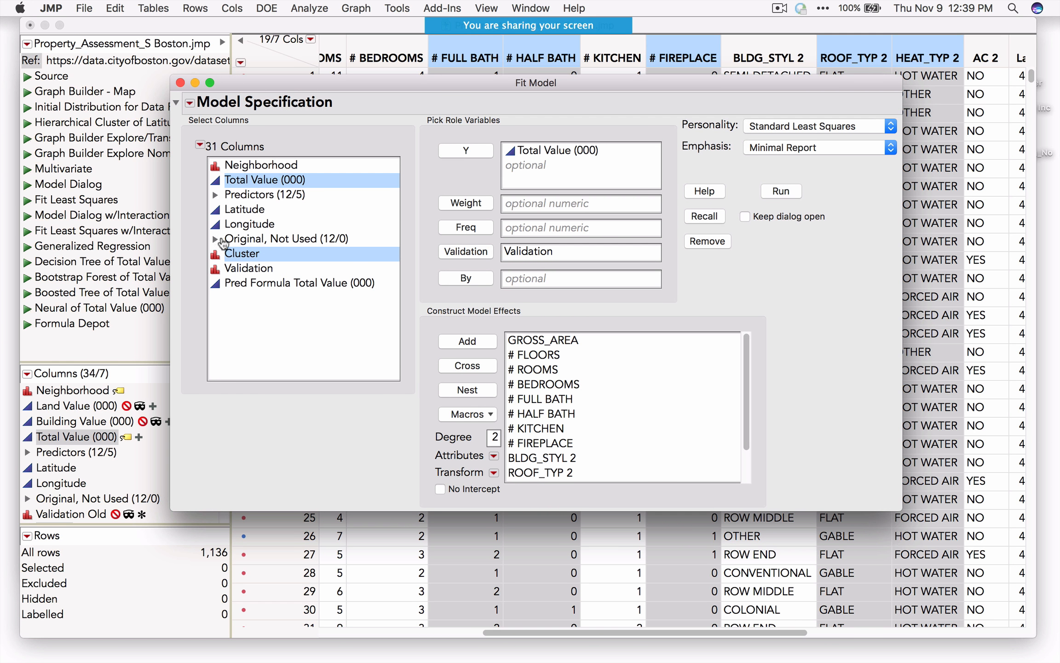
# Add factorial-to-degree-2 effects for the eight continuous predictors from GROSS_AREA to # FIREPLACE, and check the effects list
pyautogui.click(214, 195)
pyautogui.click(247, 210)
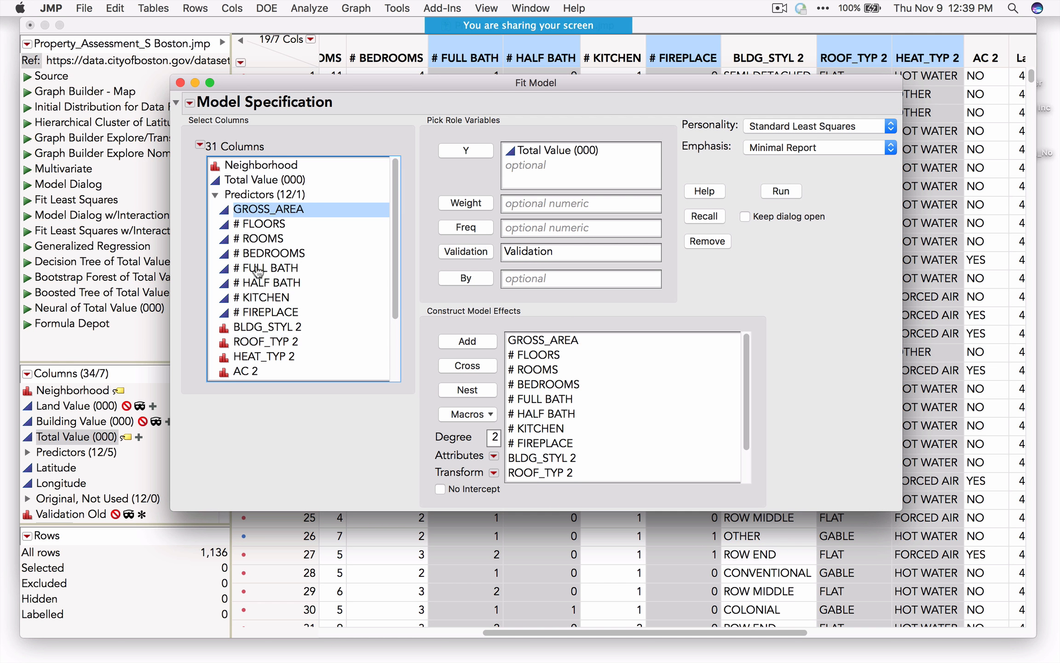
pyautogui.keyDown('shift'); pyautogui.click(269, 312); pyautogui.keyUp('shift')
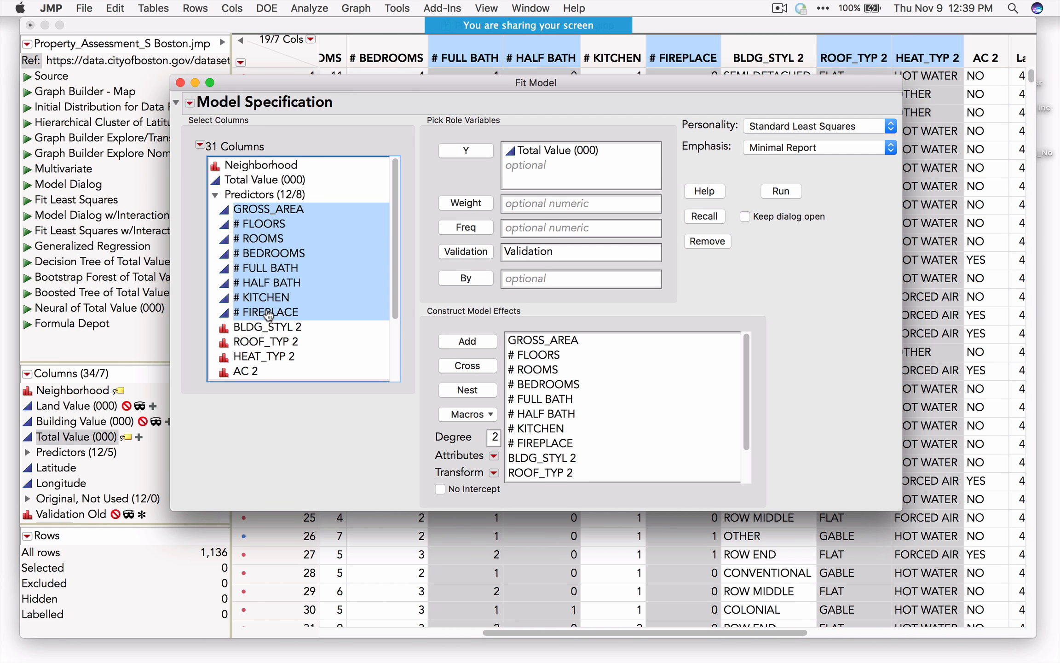
pyautogui.click(458, 416)
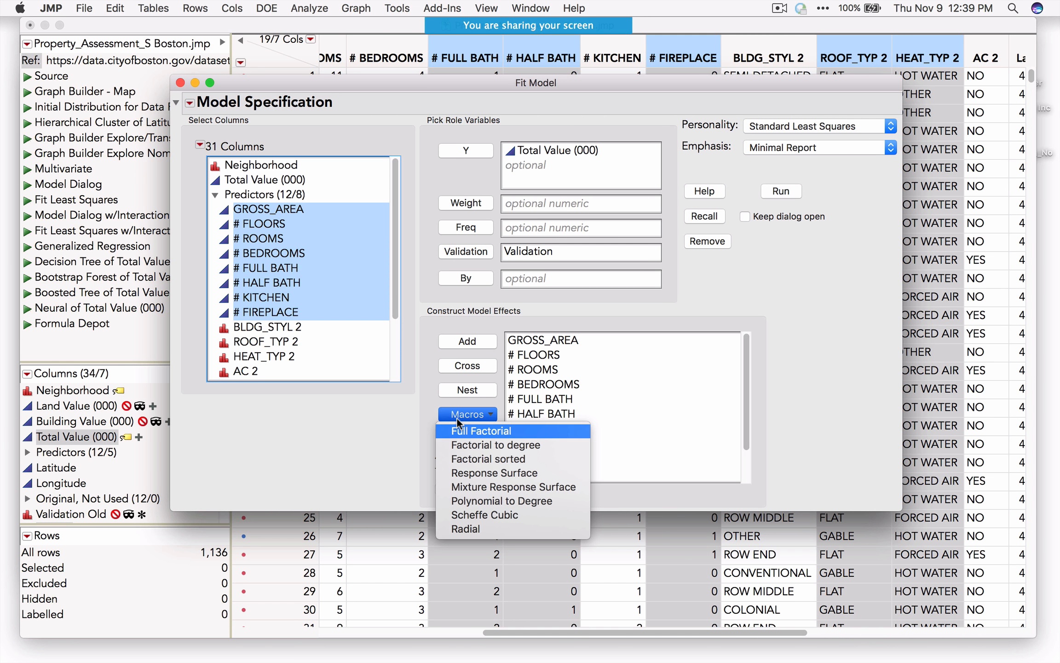
pyautogui.click(472, 444)
pyautogui.scroll(-10, 681, 414)
pyautogui.scroll(10, 681, 414)
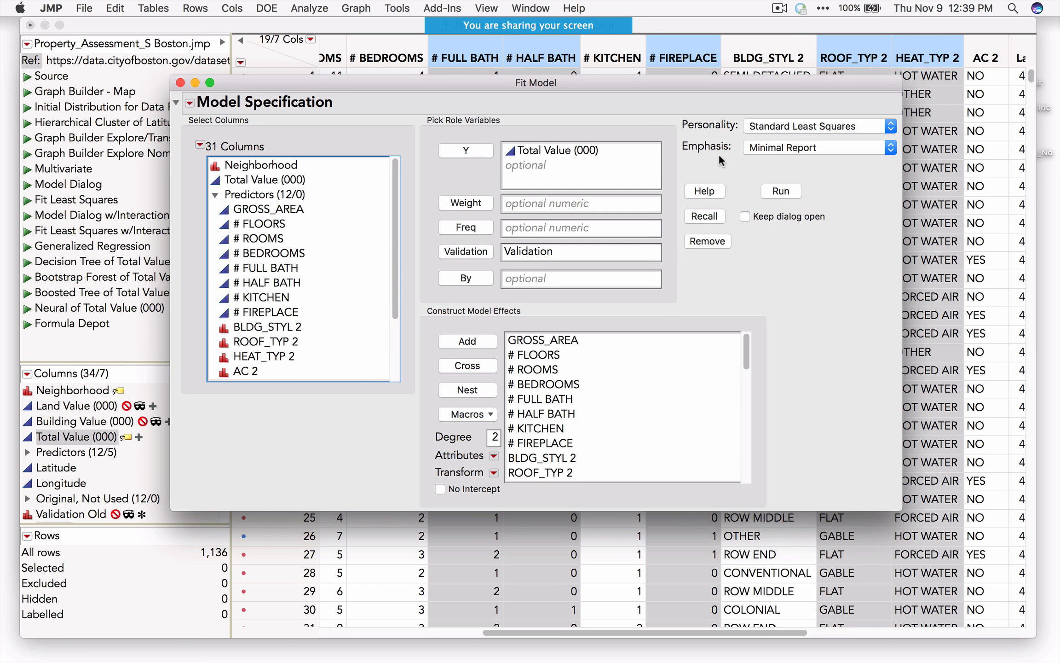
# Set the model personality to Generalized Regression
pyautogui.moveTo(687, 135); pyautogui.dragTo(719, 131)
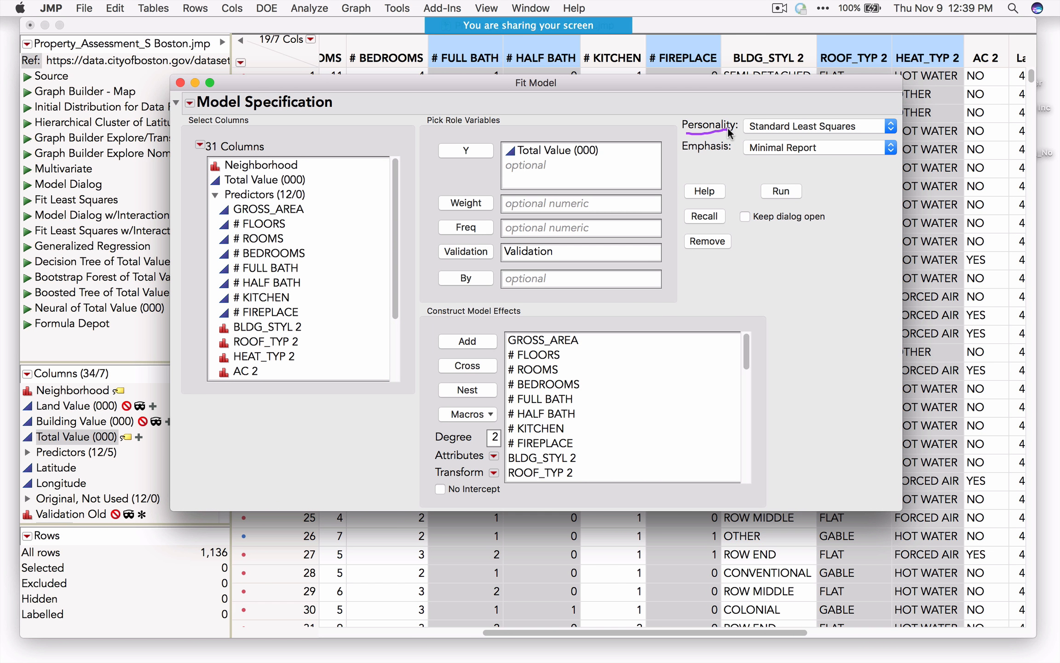
pyautogui.click(772, 126)
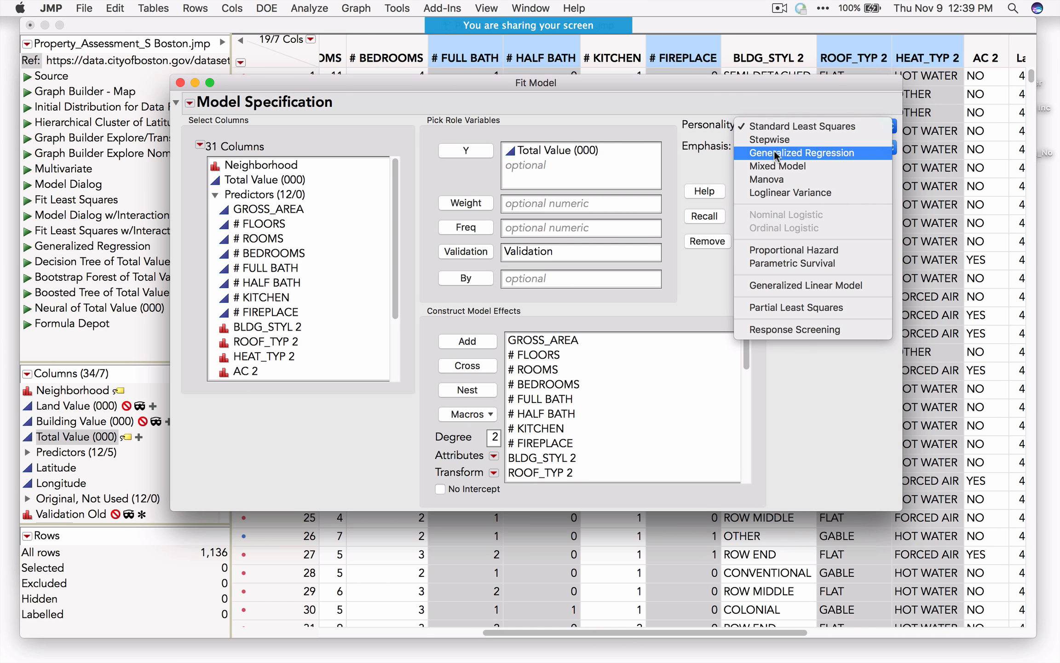
pyautogui.click(838, 151)
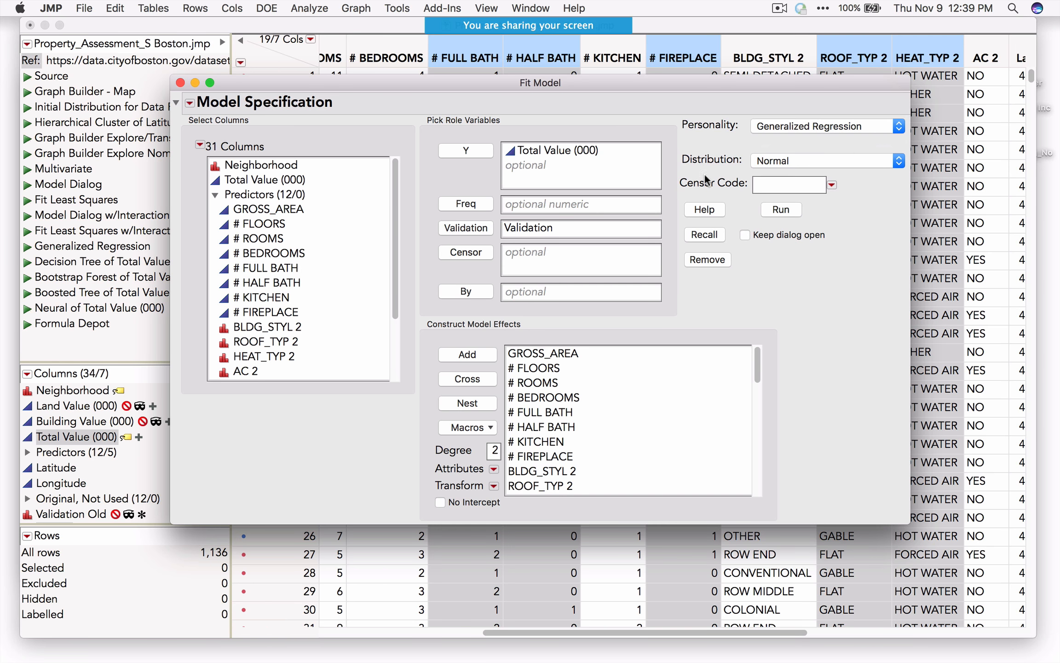
# Review the available response distributions, keep Normal, and run the generalized regression
pyautogui.moveTo(686, 167); pyautogui.dragTo(734, 171)
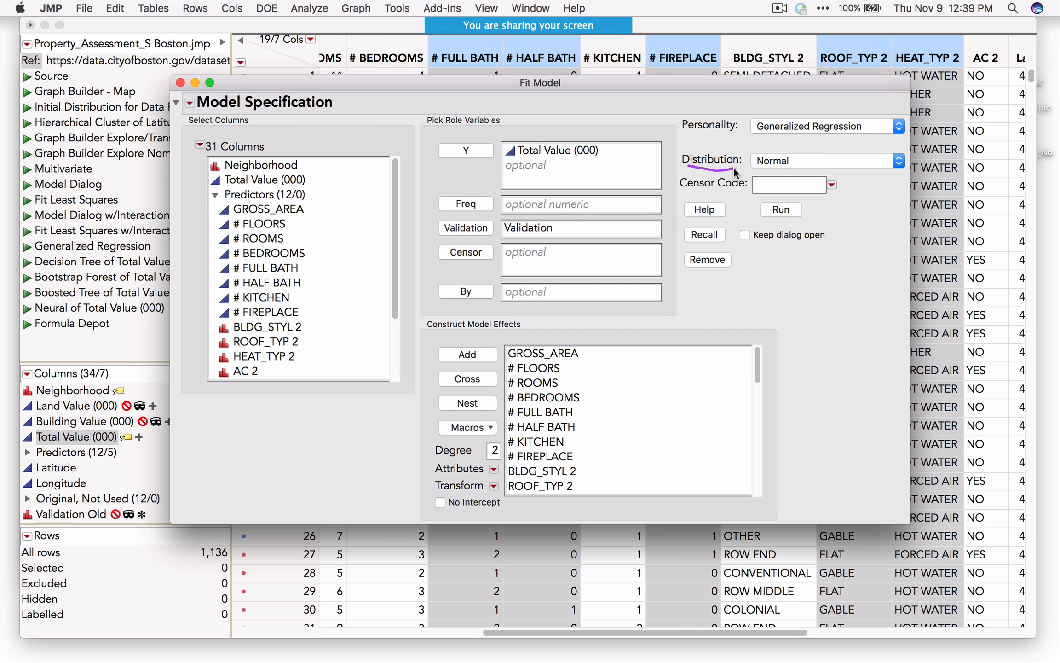
pyautogui.click(783, 172)
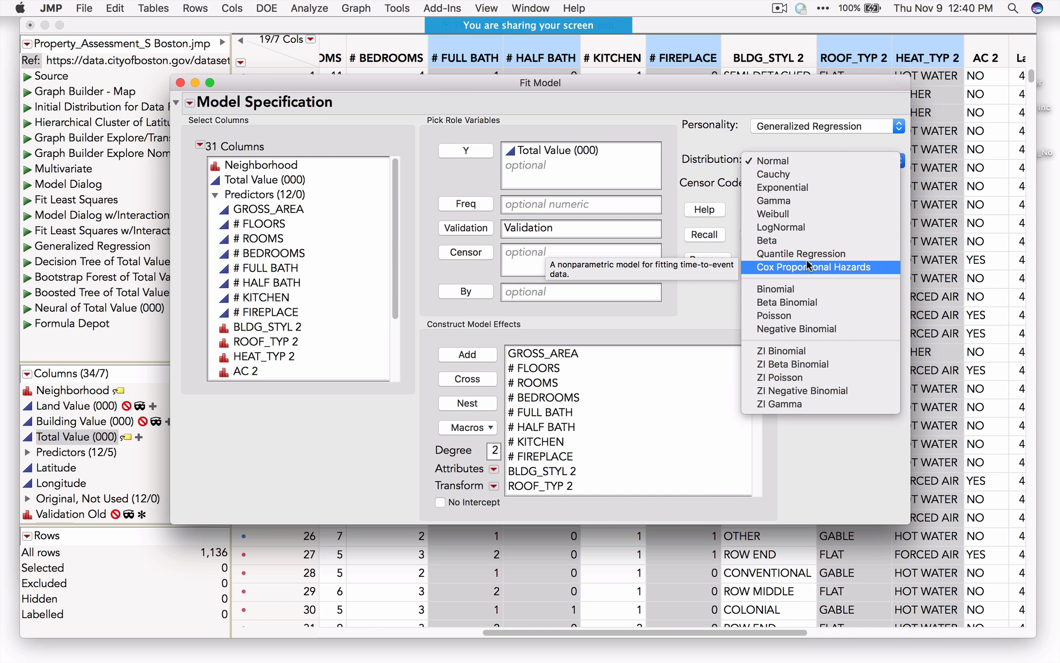
pyautogui.click(716, 126)
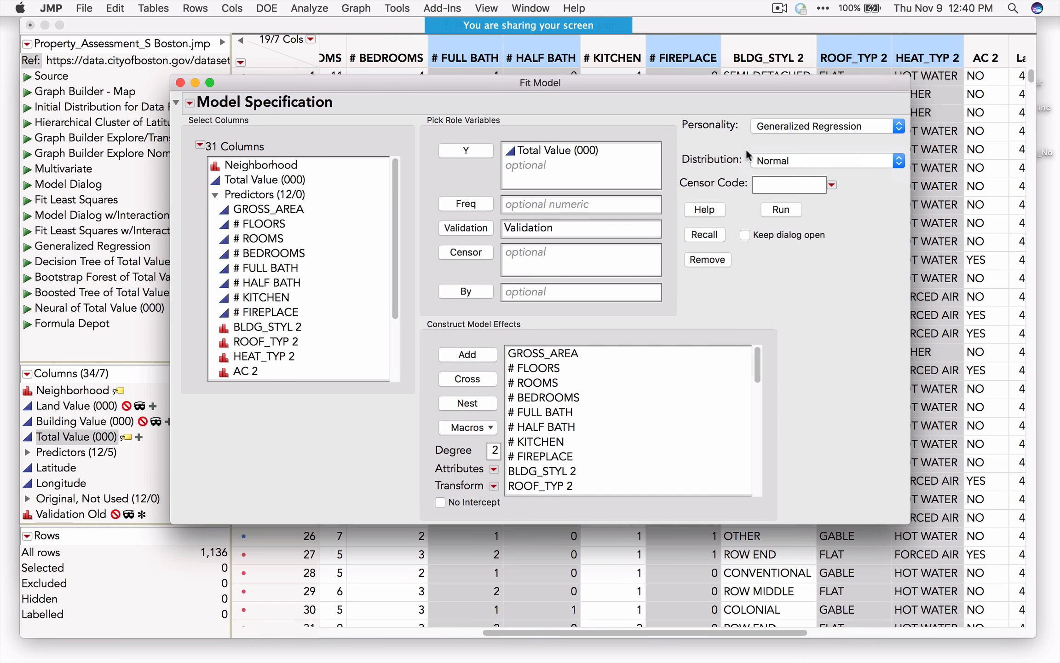
pyautogui.click(768, 161)
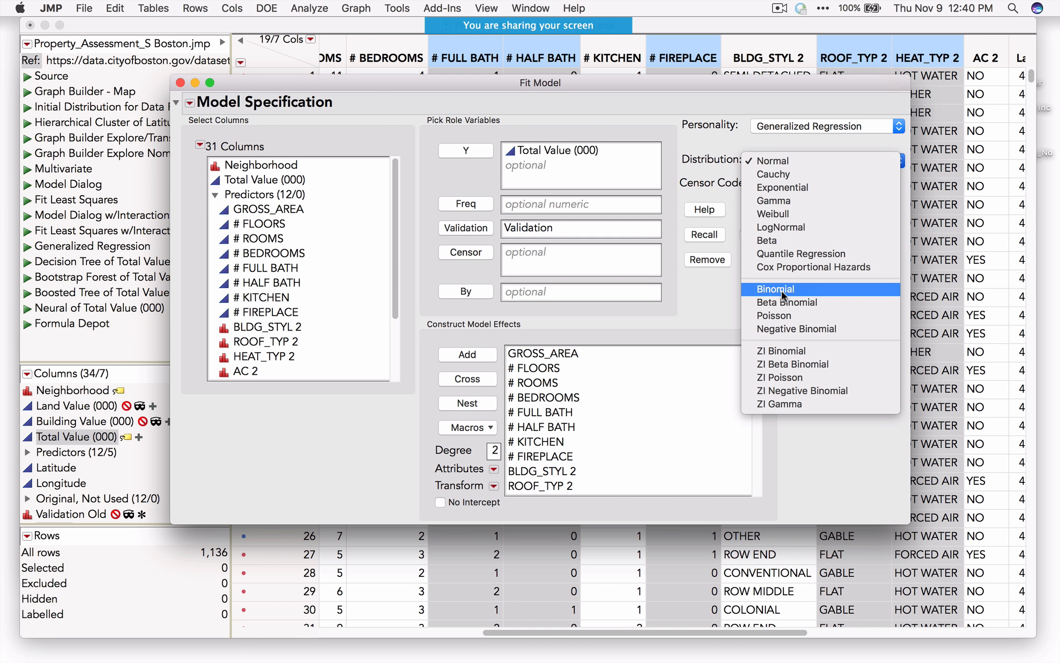
pyautogui.click(705, 292)
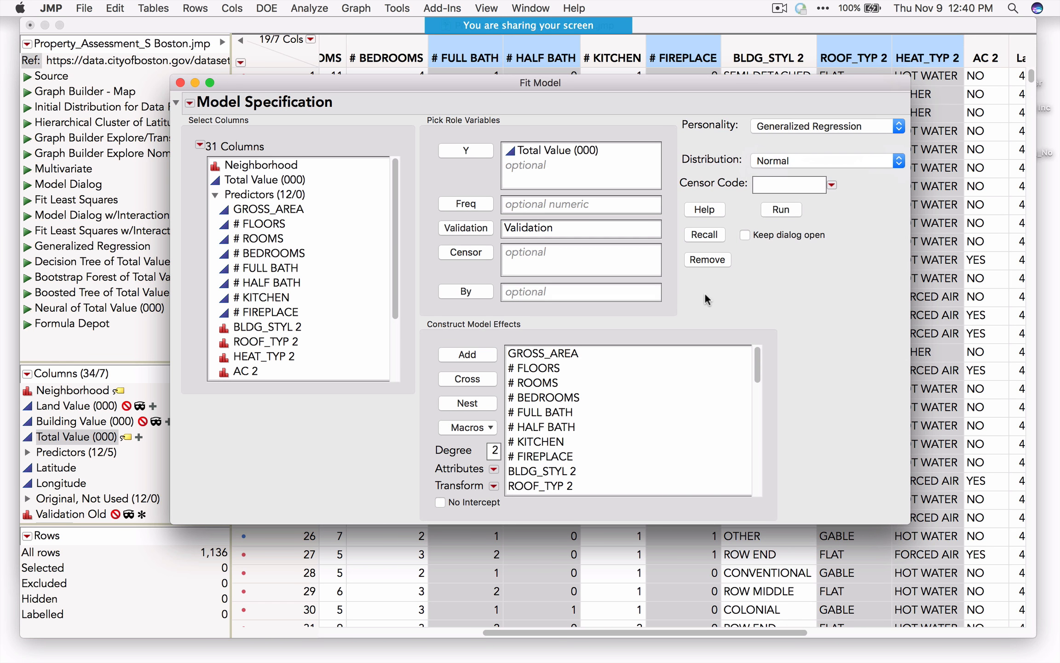
pyautogui.click(781, 209)
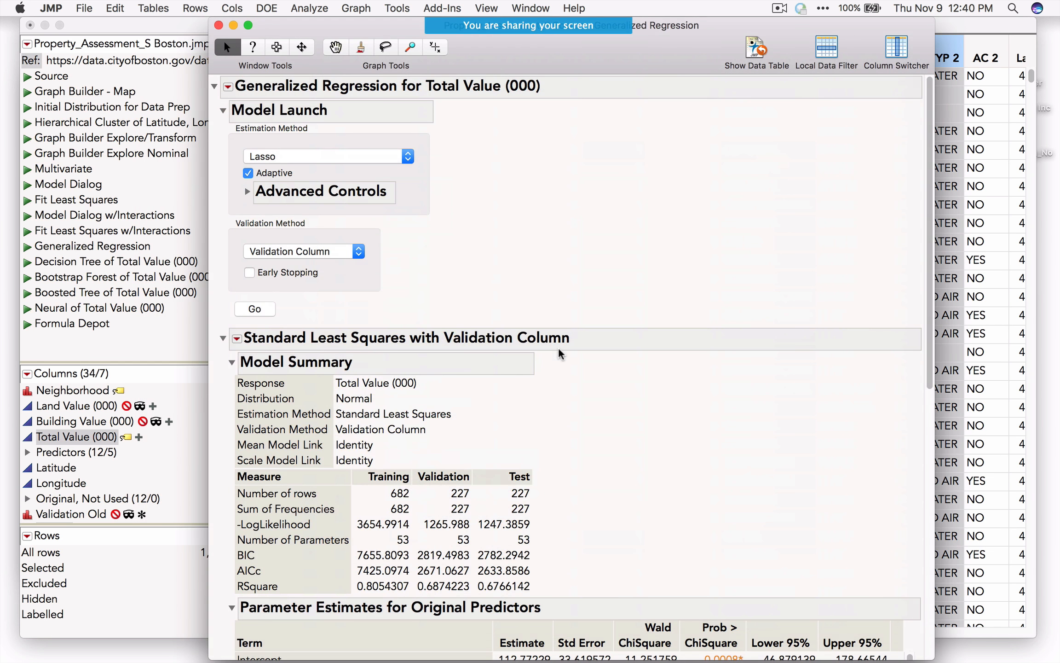
# Collapse Model Launch, look through the least squares parameter estimates including the interaction terms, and collapse that table
pyautogui.click(222, 110)
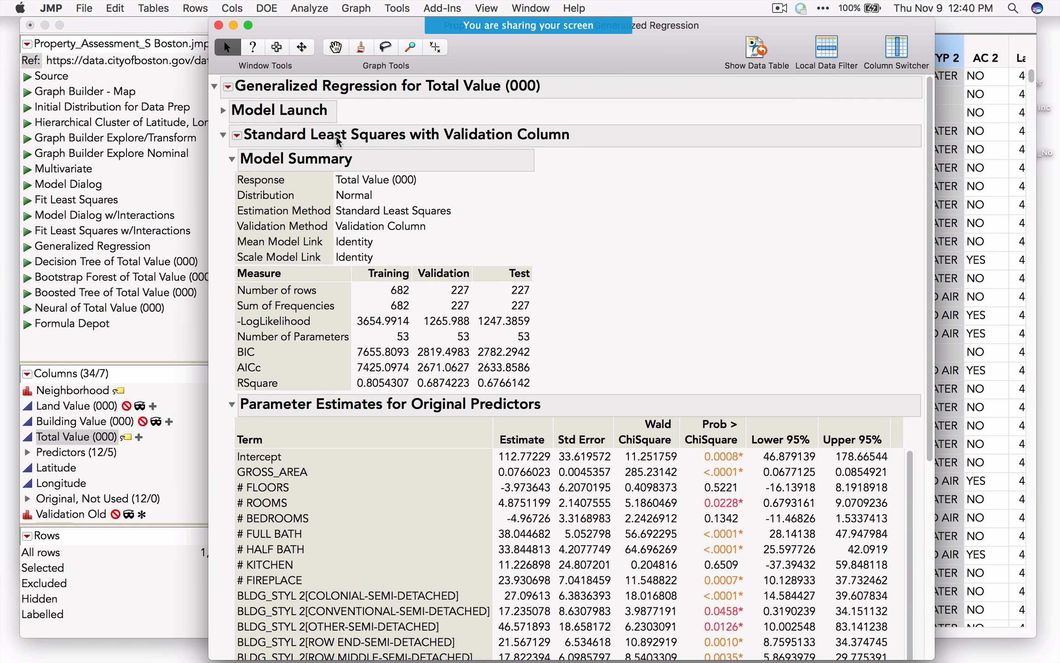
pyautogui.scroll(-3, 339, 143)
pyautogui.scroll(-3, 341, 150)
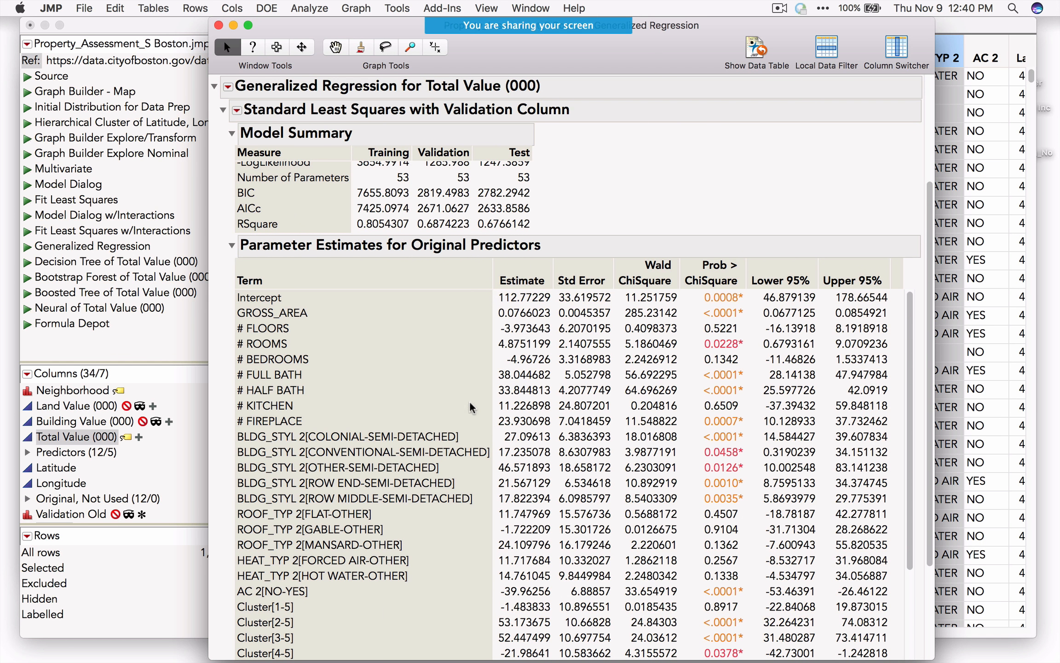
pyautogui.scroll(-6, 432, 397)
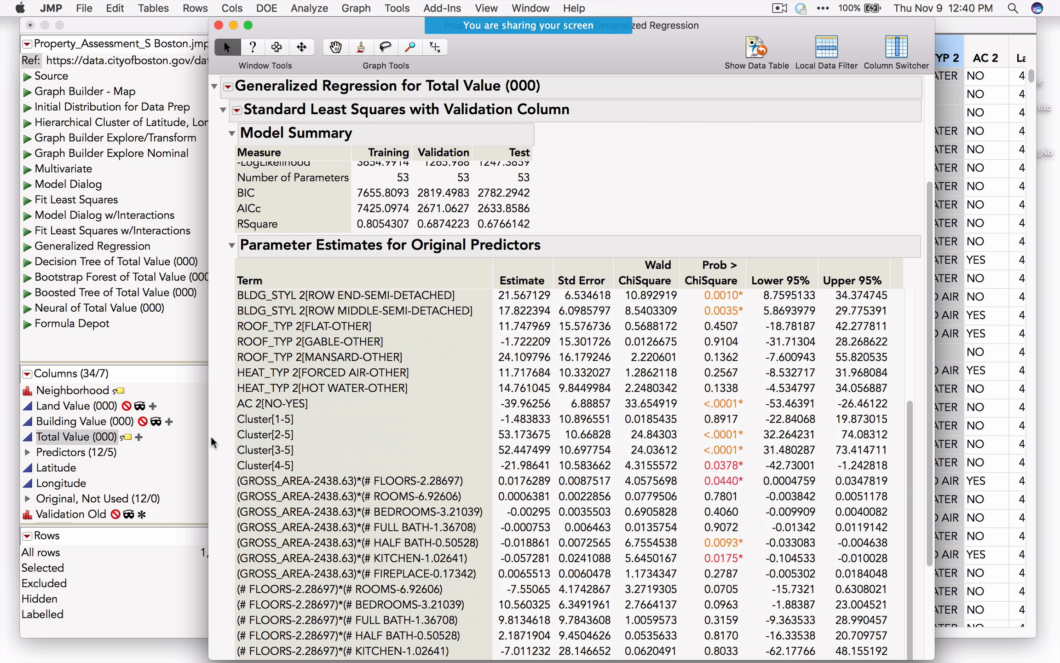
pyautogui.moveTo(223, 427)
pyautogui.mouseDown()
pyautogui.moveTo(298, 433)
pyautogui.moveTo(316, 421)
pyautogui.moveTo(223, 402)
pyautogui.moveTo(220, 423)
pyautogui.mouseUp()
pyautogui.moveTo(230, 427); pyautogui.dragTo(301, 428)
pyautogui.click(231, 246)
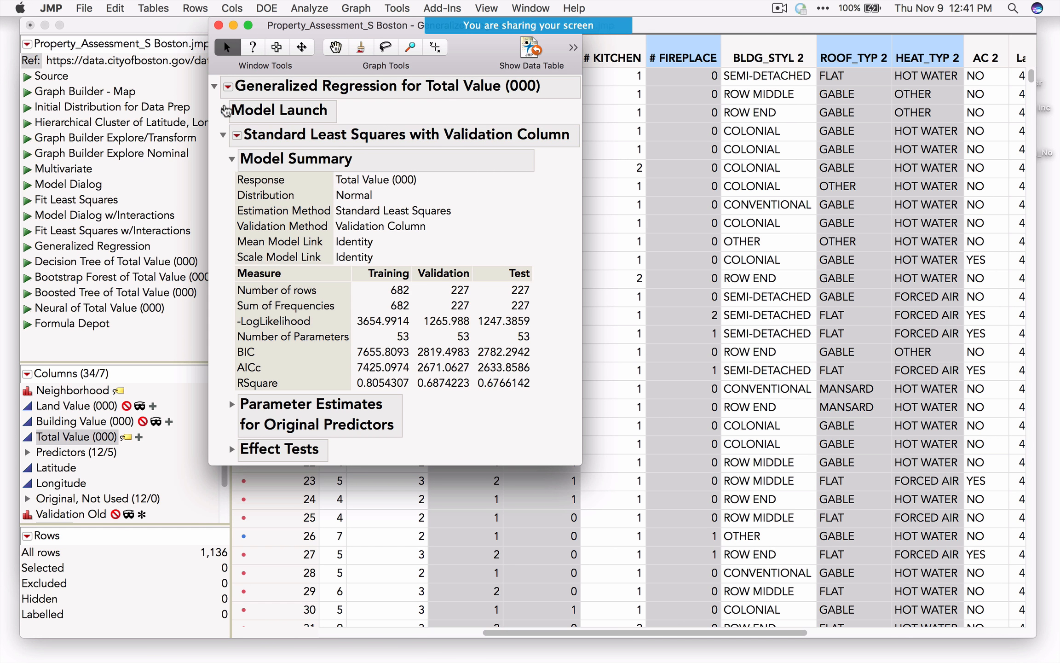
# Fit a Forward Selection model with the Validation Column, and look through its summary, solution path and parameter estimates
pyautogui.click(222, 111)
pyautogui.click(288, 158)
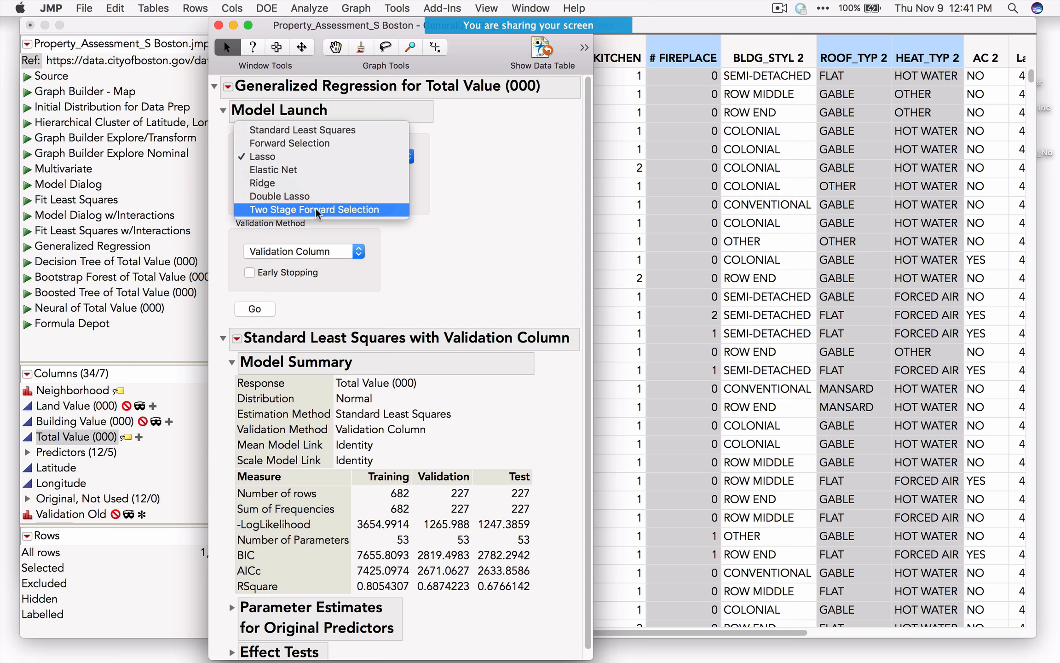
pyautogui.click(323, 144)
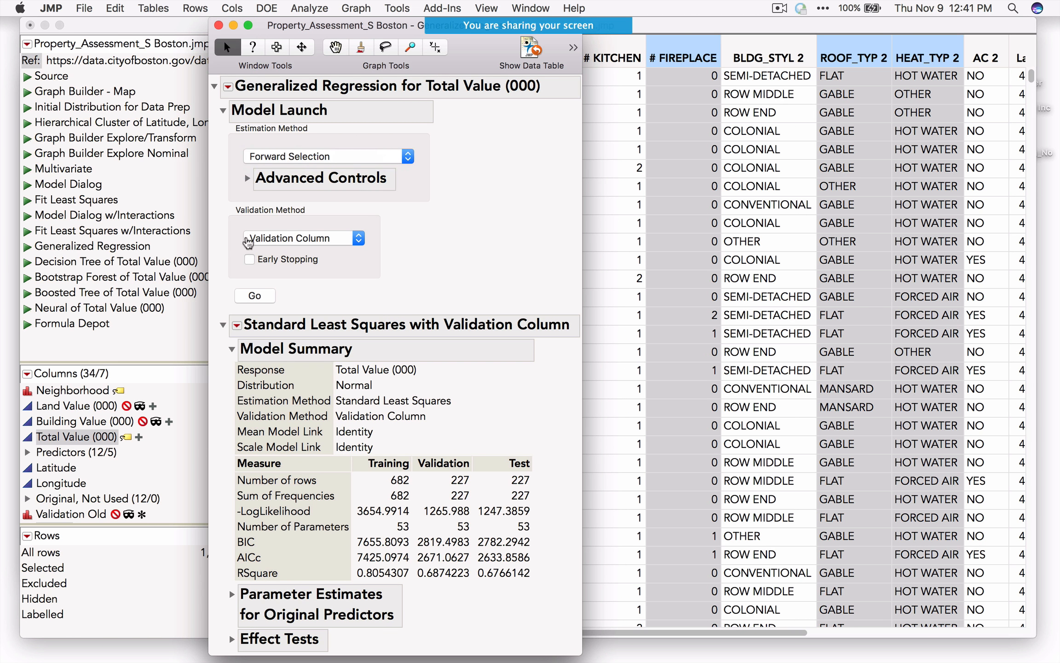
pyautogui.click(256, 296)
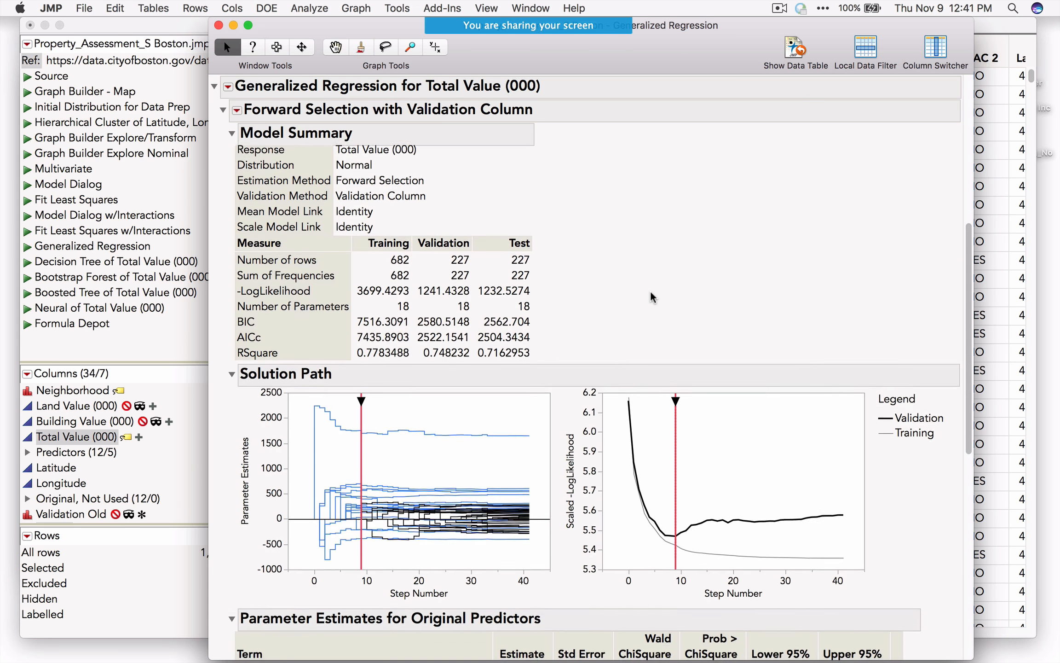
pyautogui.scroll(-4, 652, 297)
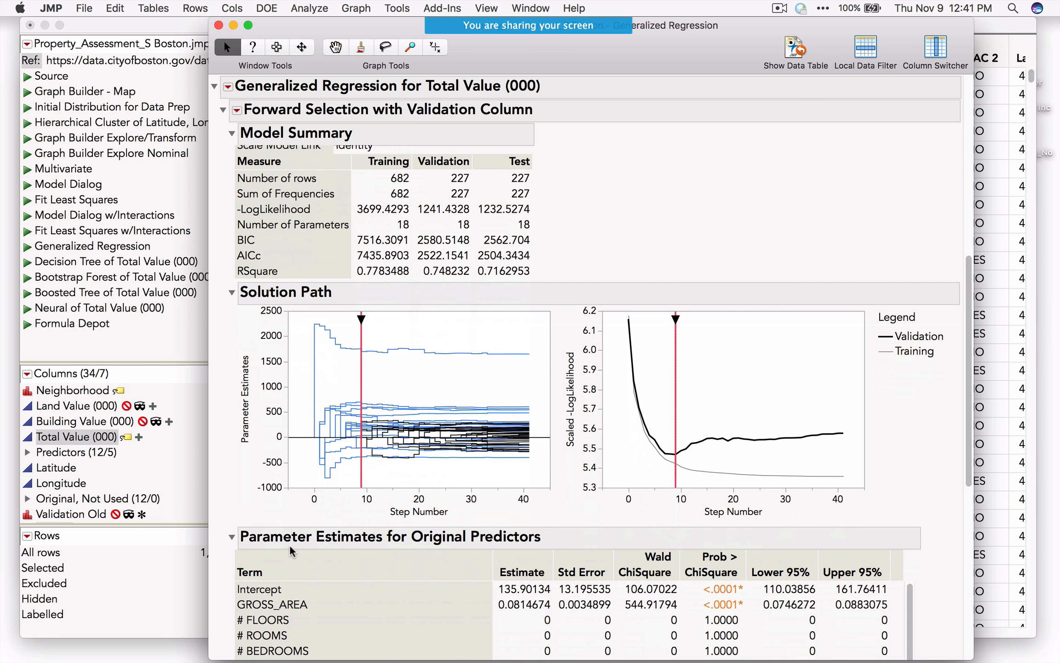
pyautogui.scroll(-8, 291, 552)
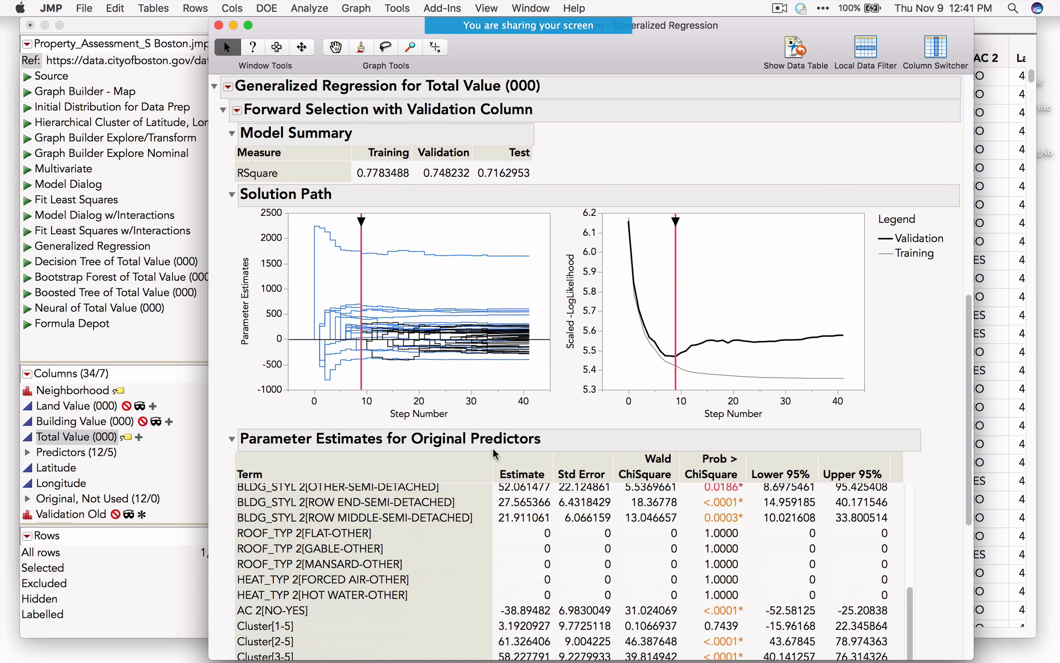
pyautogui.scroll(10, 428, 478)
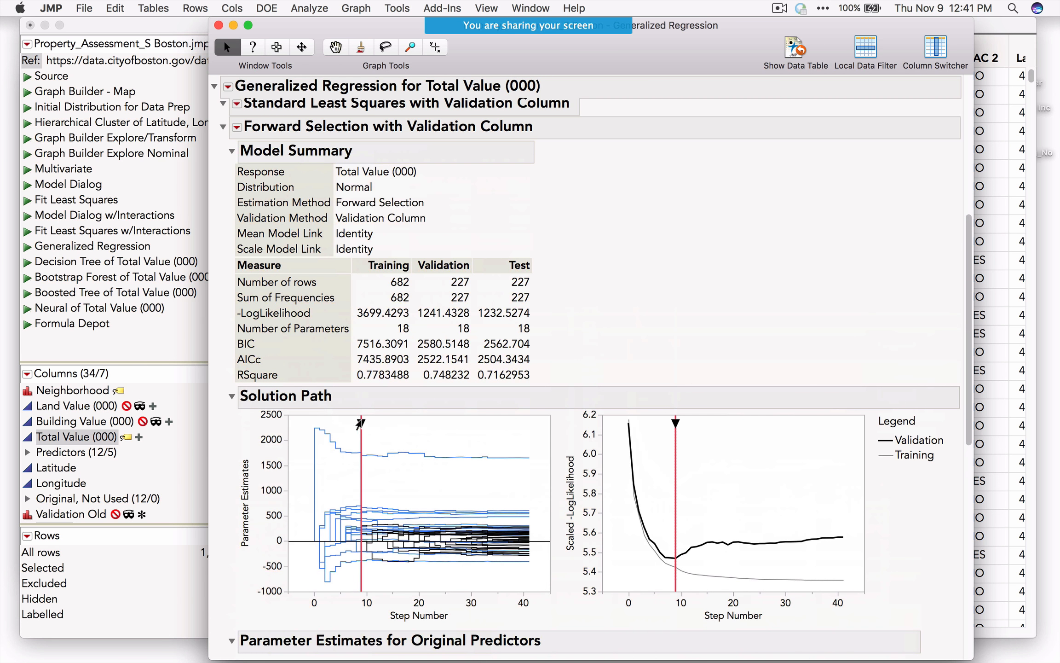
# Move the Forward Selection solution path to step 0 and add an Actual by Predicted plot to the report
pyautogui.moveTo(361, 424); pyautogui.dragTo(314, 423)
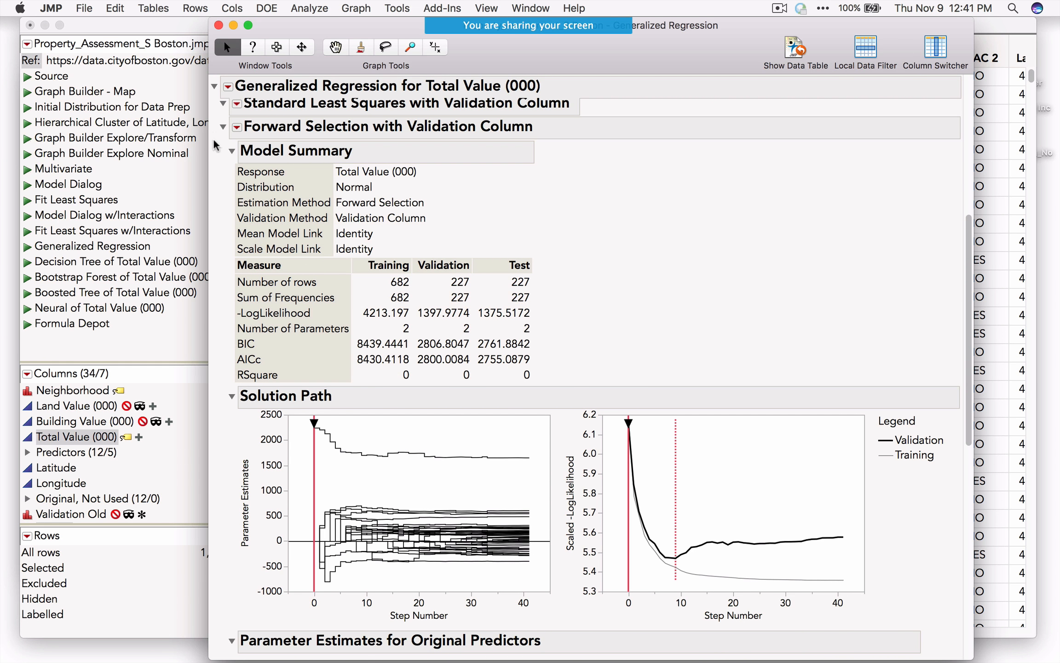
pyautogui.click(237, 127)
pyautogui.moveTo(312, 293)
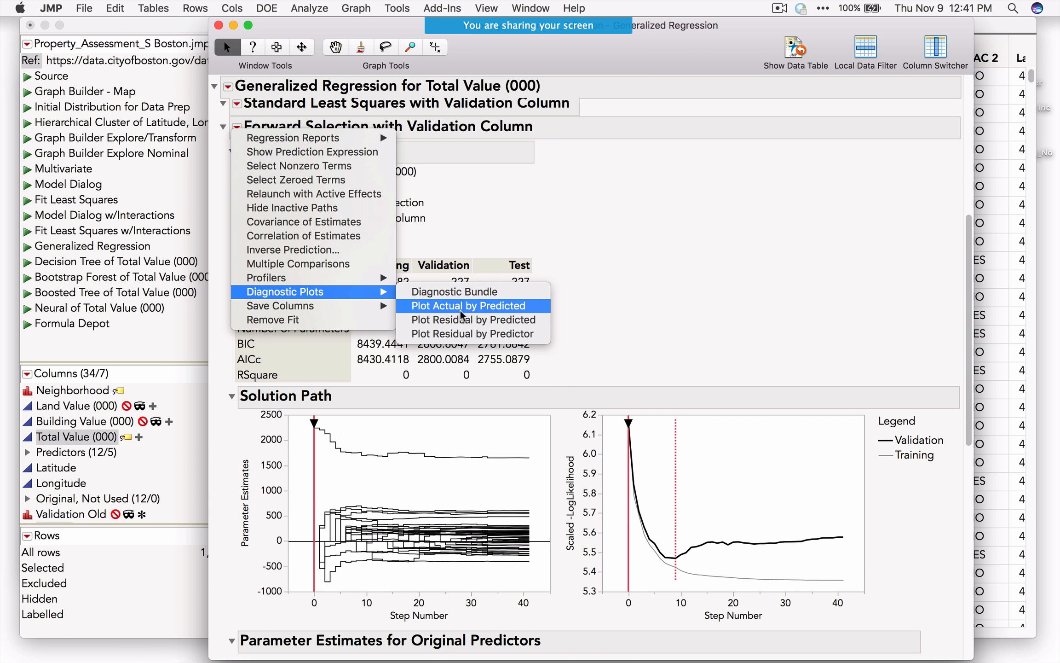
pyautogui.click(484, 306)
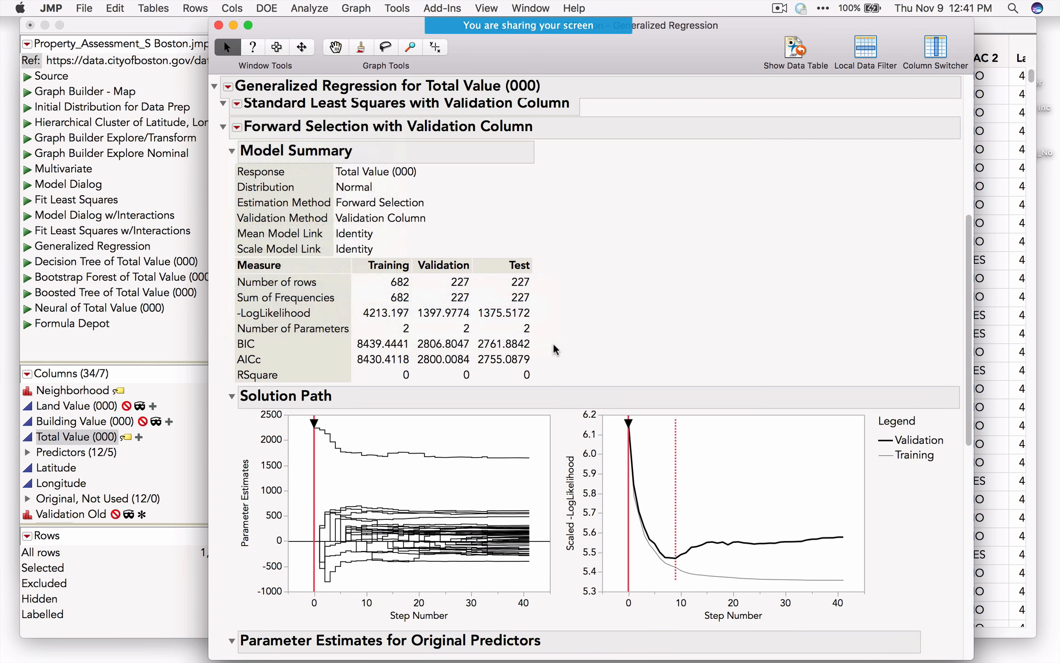
pyautogui.click(71, 134)
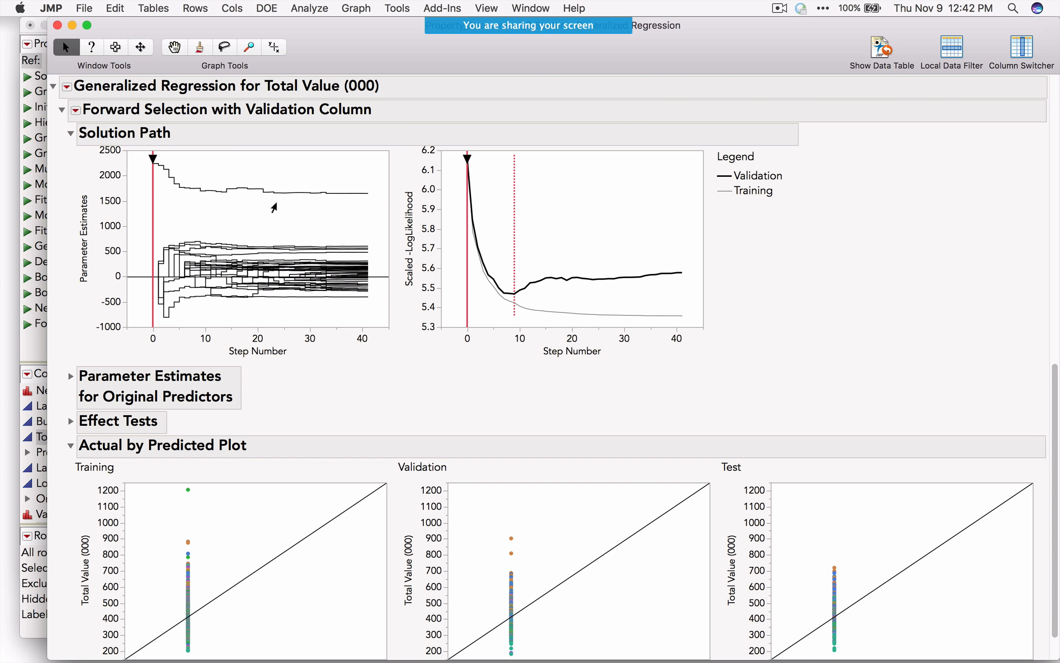
# Advance the solution path to step 1, check the model summary and parameter estimates, and collapse the estimates table
pyautogui.moveTo(153, 158); pyautogui.dragTo(158, 159)
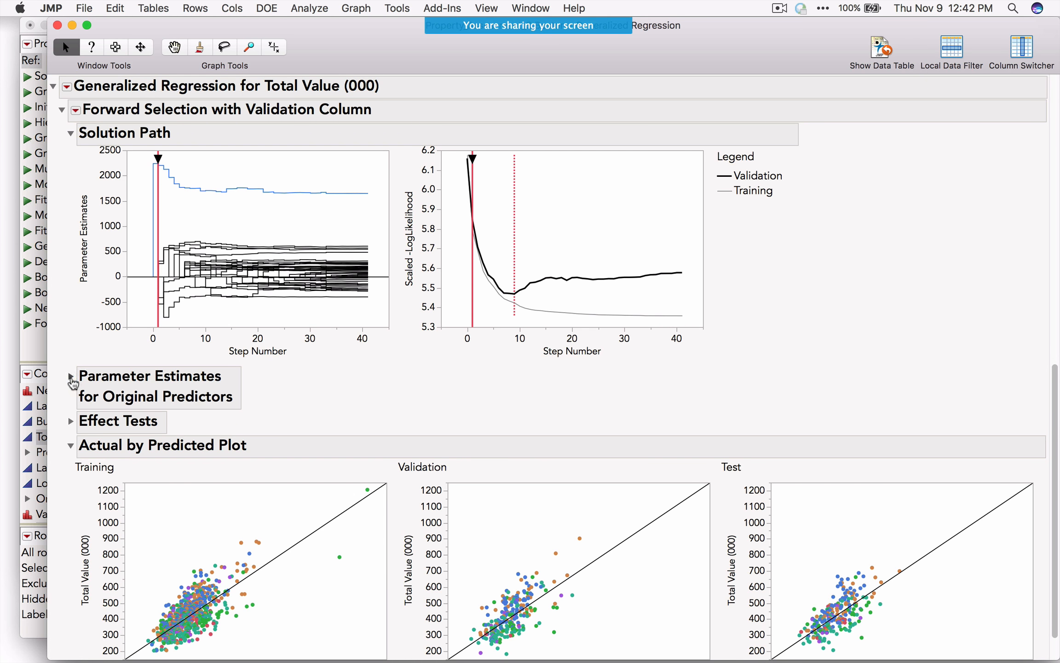
pyautogui.click(71, 376)
pyautogui.scroll(-5, 266, 527)
pyautogui.scroll(8, 266, 527)
pyautogui.scroll(5, 266, 527)
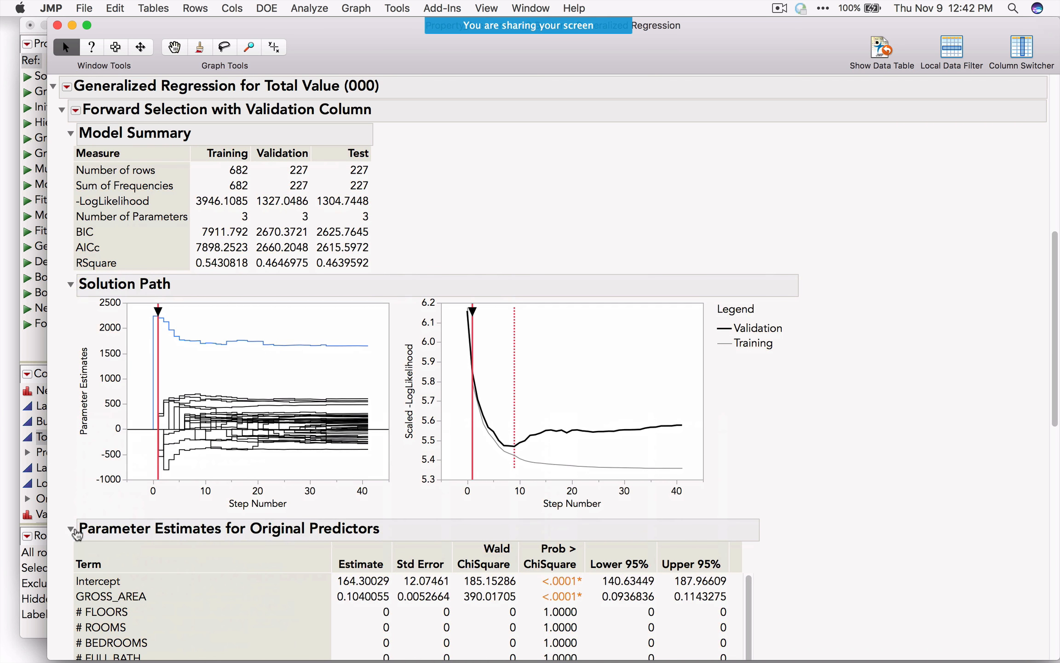
pyautogui.click(71, 529)
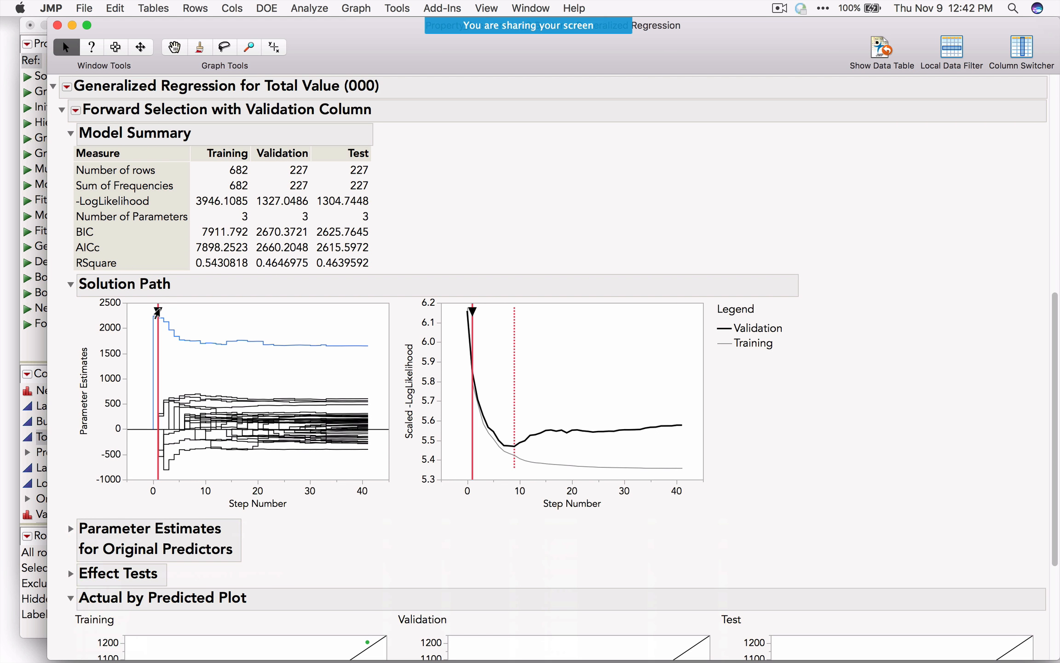
# Advance the solution path to step 2 and on to step 9, comparing the Actual by Predicted plots and validation curve
pyautogui.moveTo(157, 311); pyautogui.dragTo(158, 314)
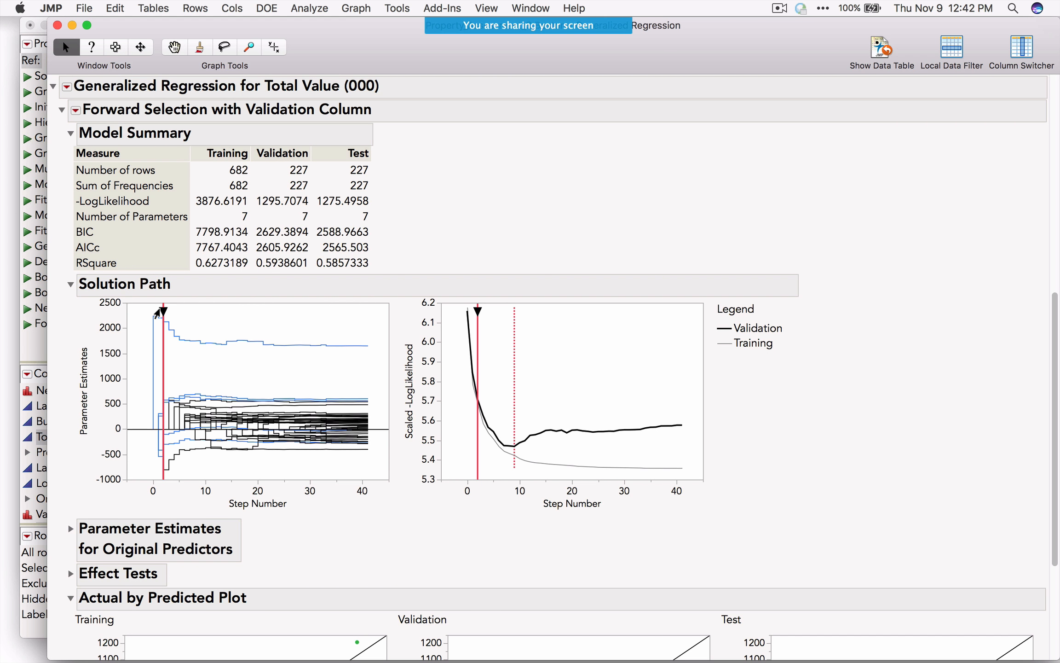
pyautogui.scroll(-6, 264, 542)
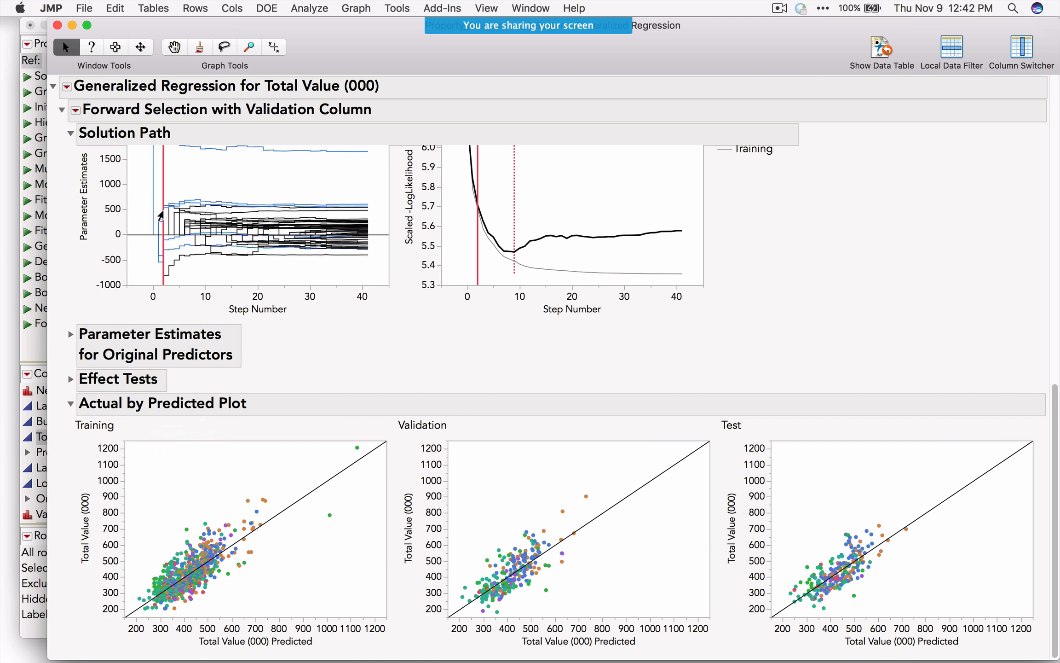
pyautogui.moveTo(161, 215); pyautogui.dragTo(199, 223)
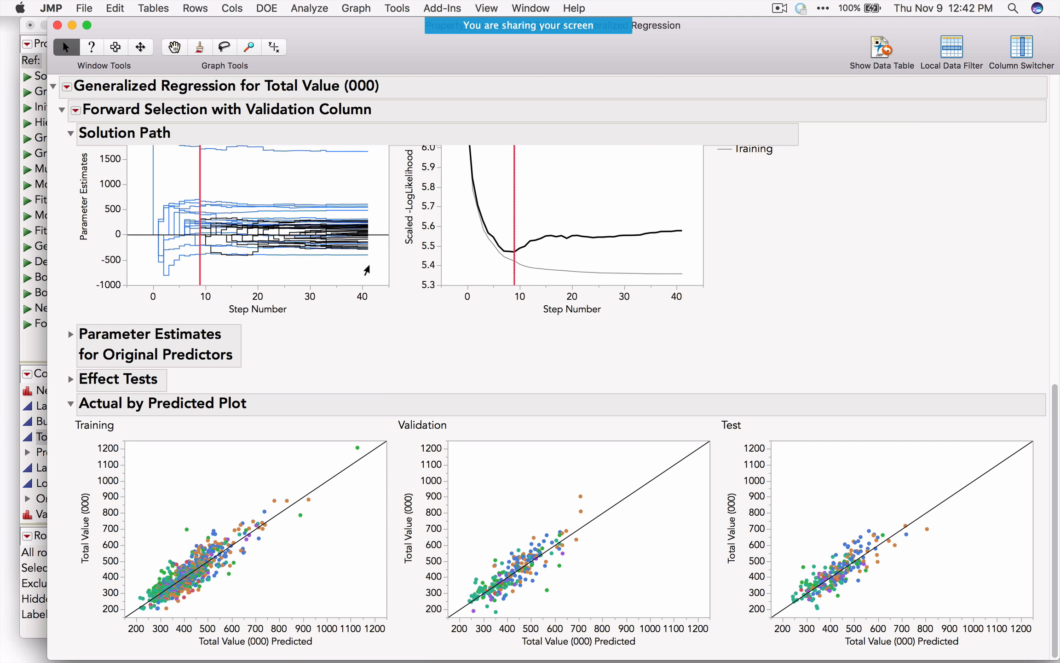
pyautogui.scroll(5, 478, 331)
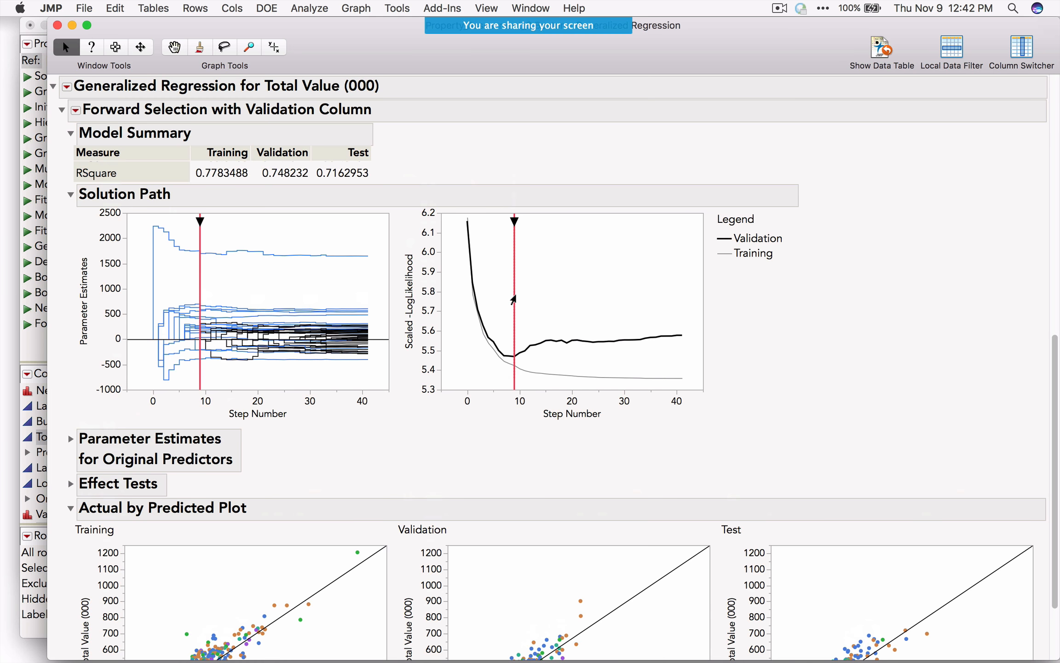
pyautogui.moveTo(513, 299)
pyautogui.mouseDown()
pyautogui.moveTo(547, 301)
pyautogui.moveTo(510, 300)
pyautogui.mouseUp()
pyautogui.moveTo(504, 382); pyautogui.dragTo(507, 388)
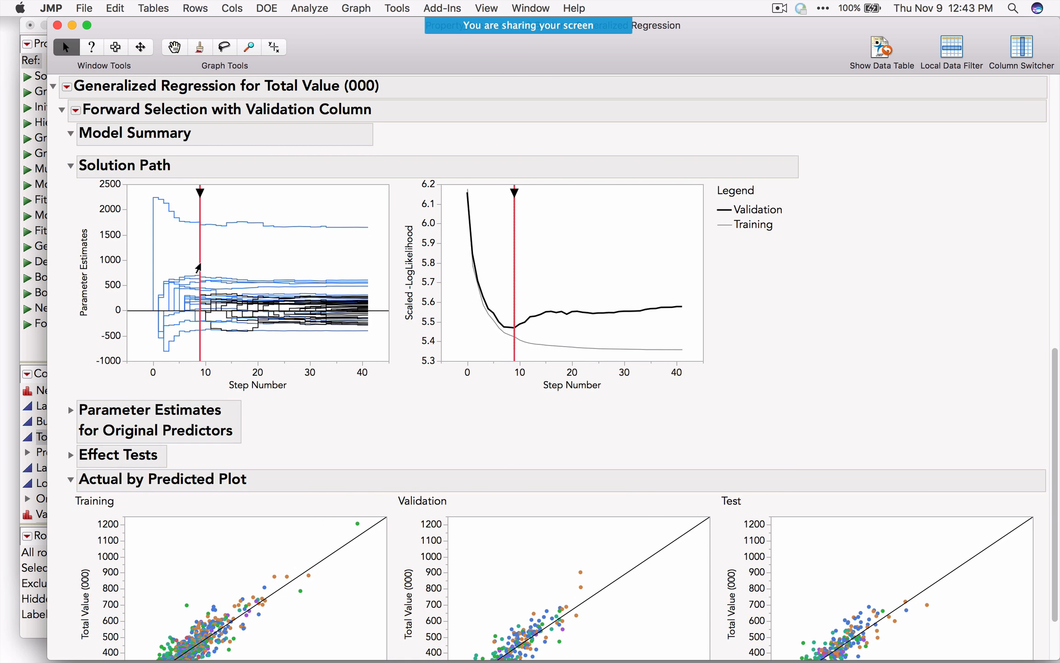
# Return the Forward Selection solution path to step 0 and review the Actual by Predicted plots and model summary
pyautogui.scroll(-5, 198, 267)
pyautogui.moveTo(198, 266); pyautogui.dragTo(153, 271)
pyautogui.scroll(5, 306, 318)
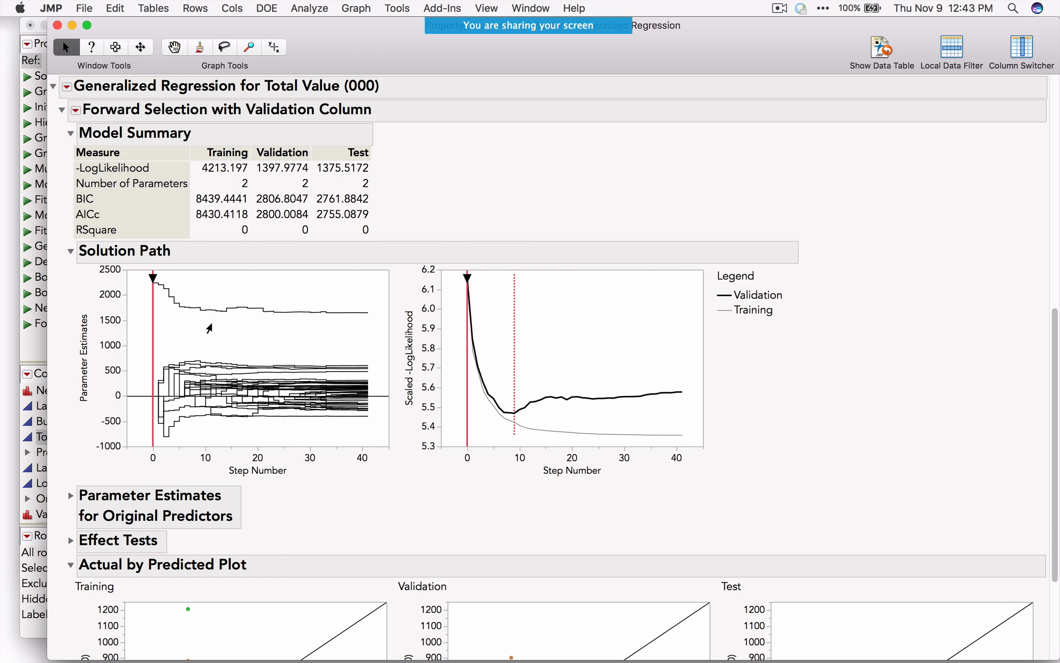
pyautogui.scroll(-1, 180, 307)
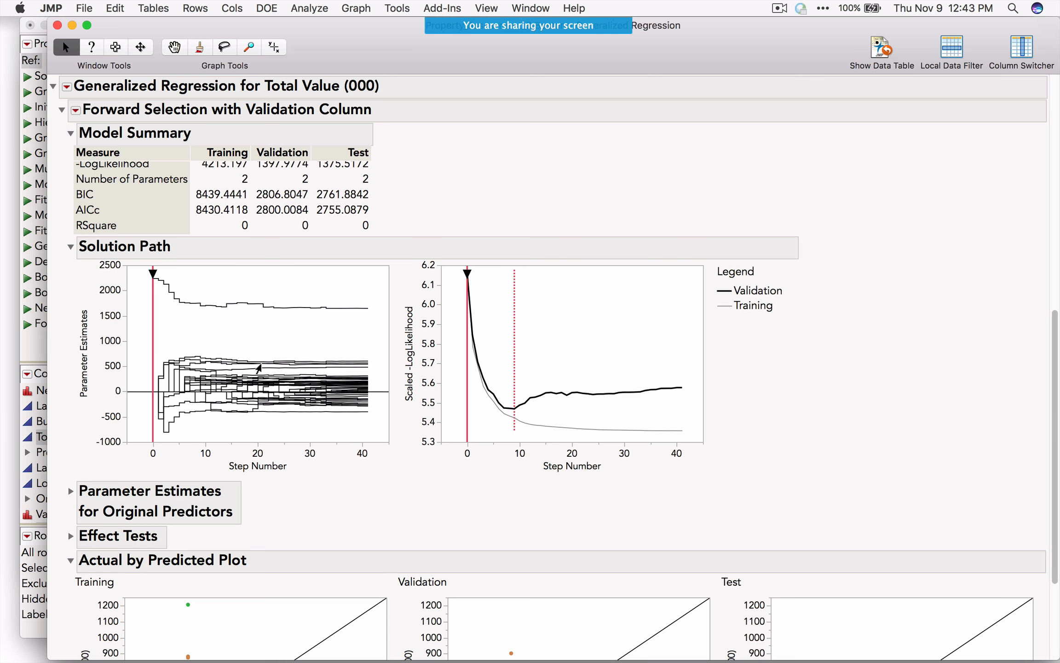
# Reopen Model Launch and fit an adaptive Lasso model with the Validation Column
pyautogui.click(71, 246)
pyautogui.scroll(10, 70, 224)
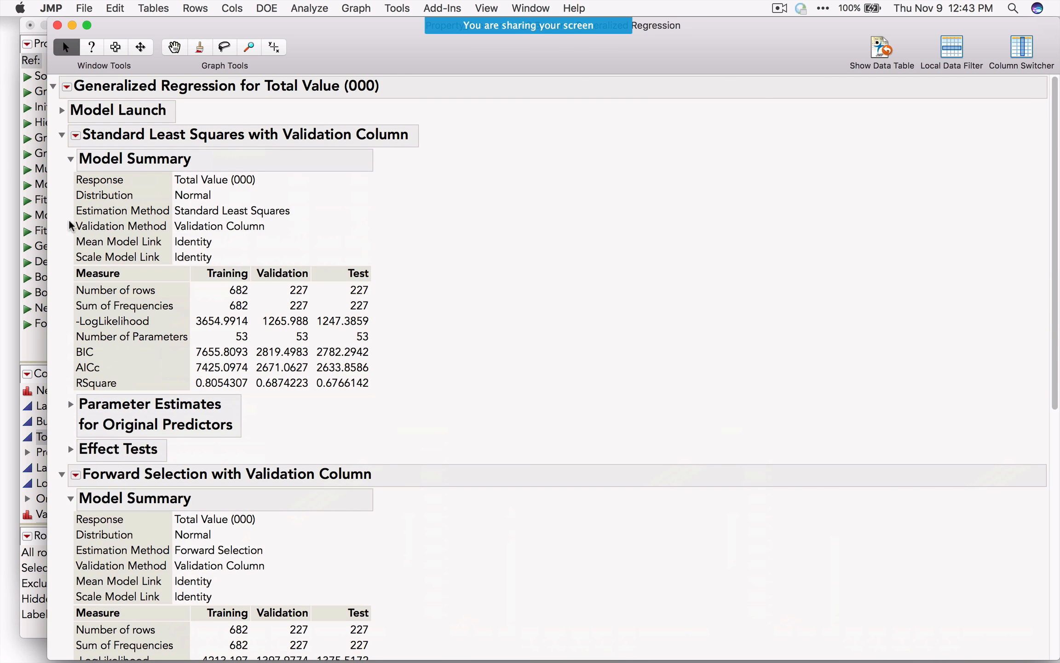
pyautogui.click(63, 111)
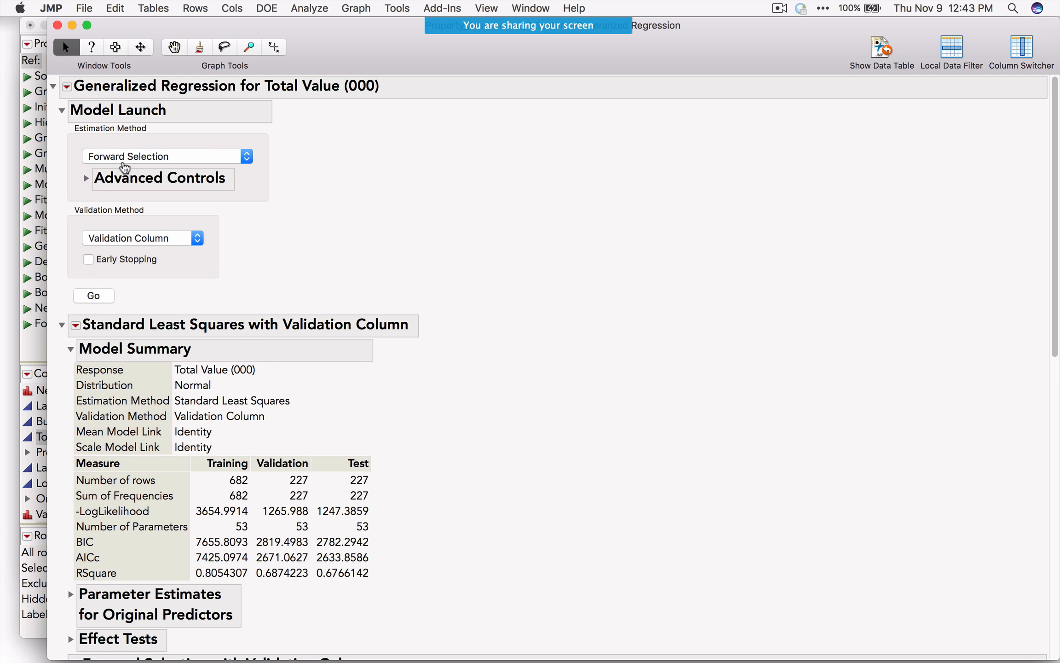
pyautogui.click(125, 156)
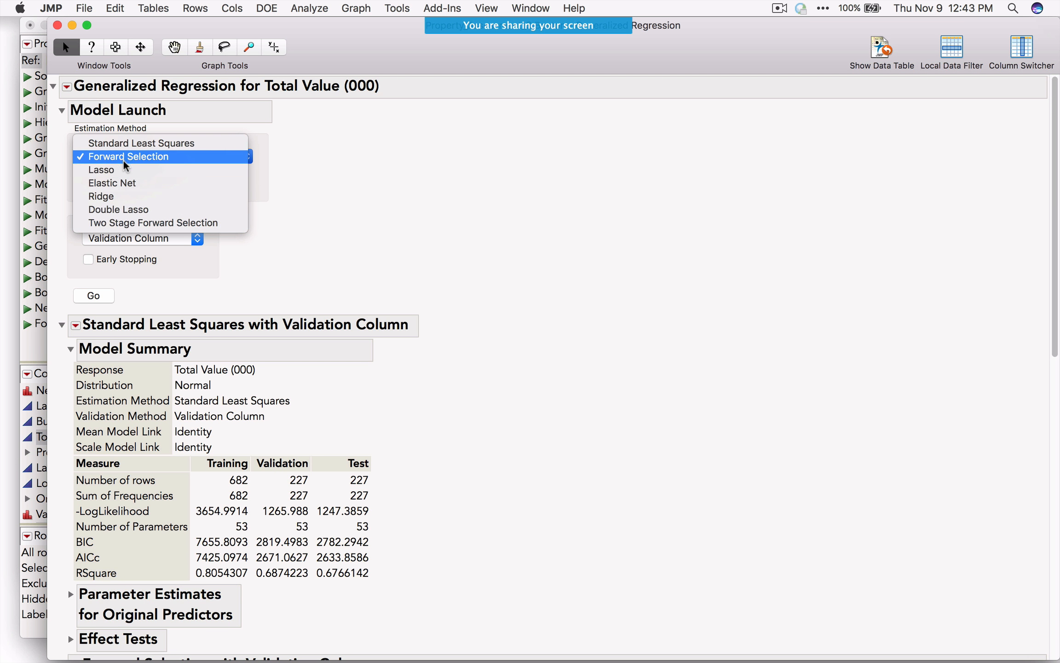
pyautogui.click(124, 169)
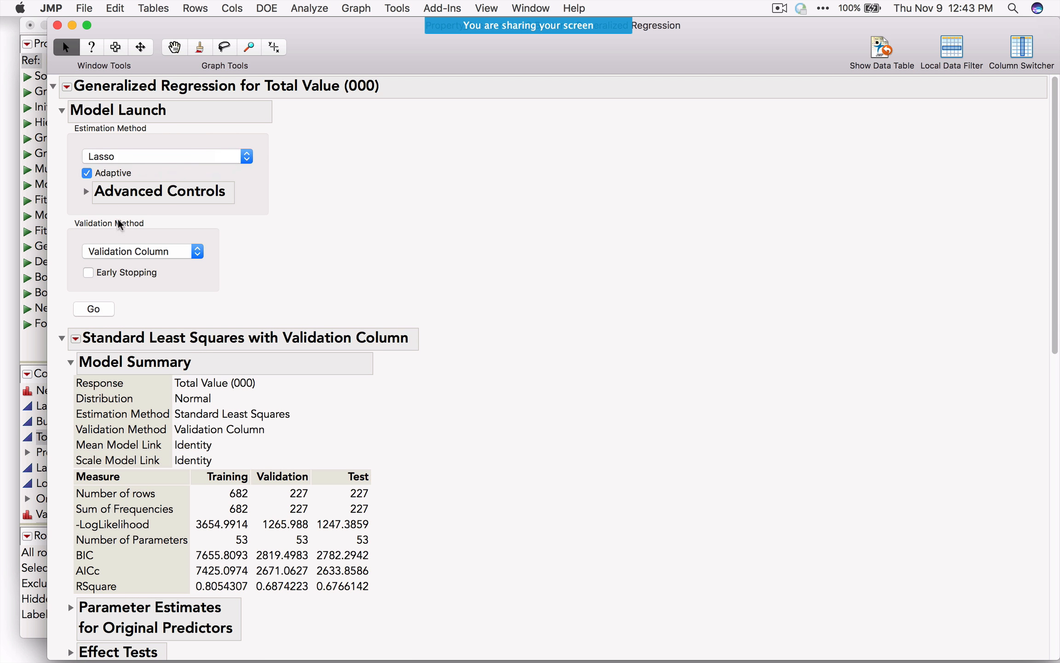
pyautogui.click(95, 308)
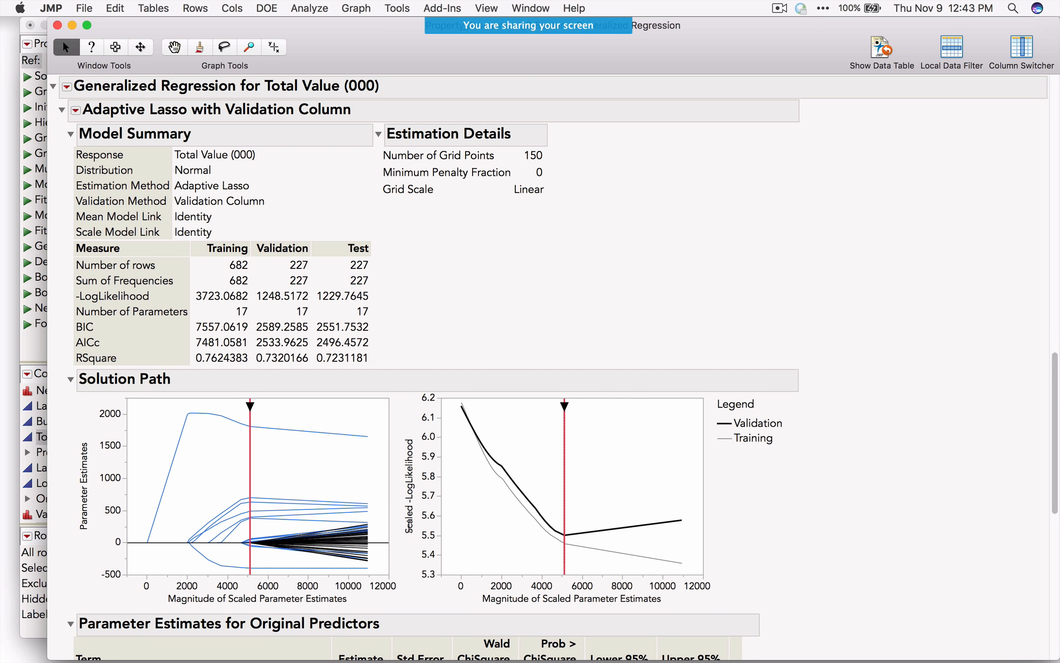
# Shrink the adaptive Lasso solution path to 0 and return it to the validation optimum, watching the parameter estimates
pyautogui.scroll(-5, 407, 520)
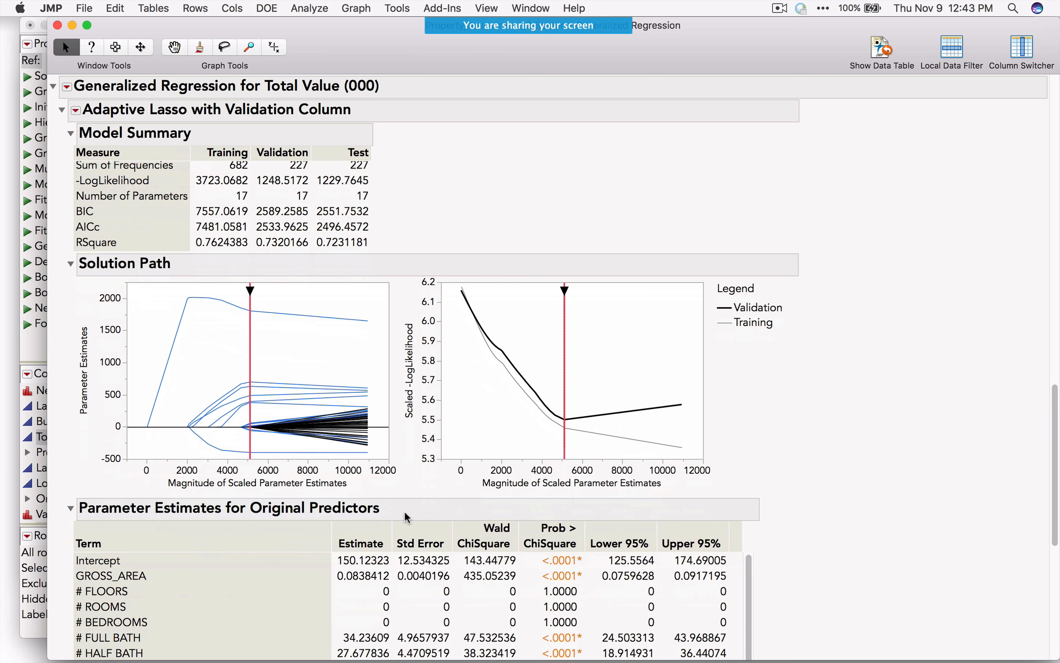
pyautogui.moveTo(248, 291); pyautogui.dragTo(146, 291)
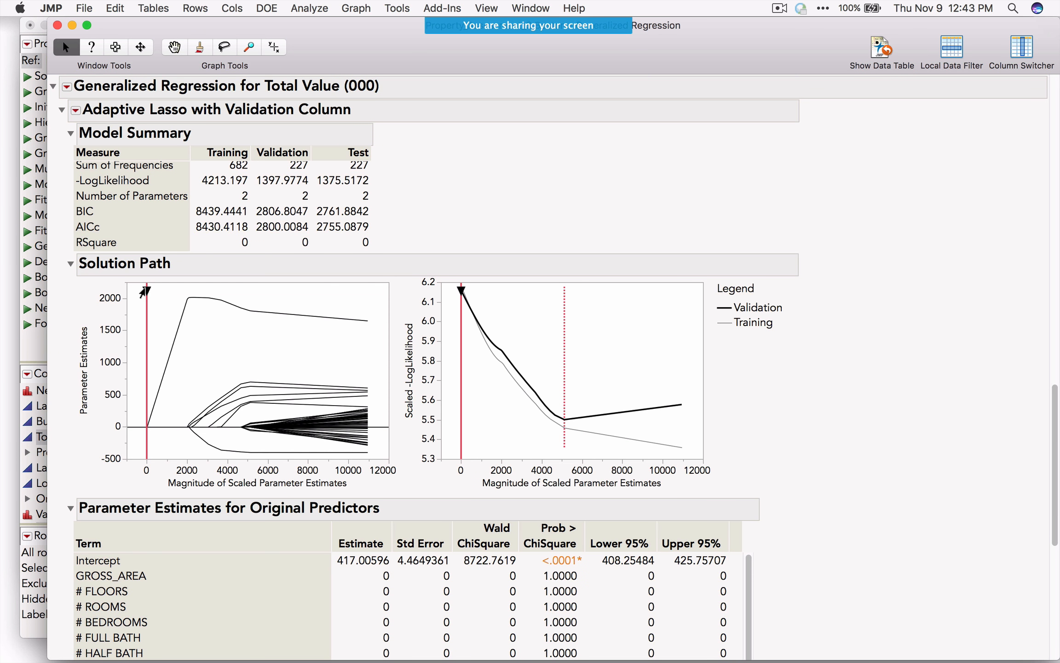
pyautogui.moveTo(144, 292); pyautogui.dragTo(248, 313)
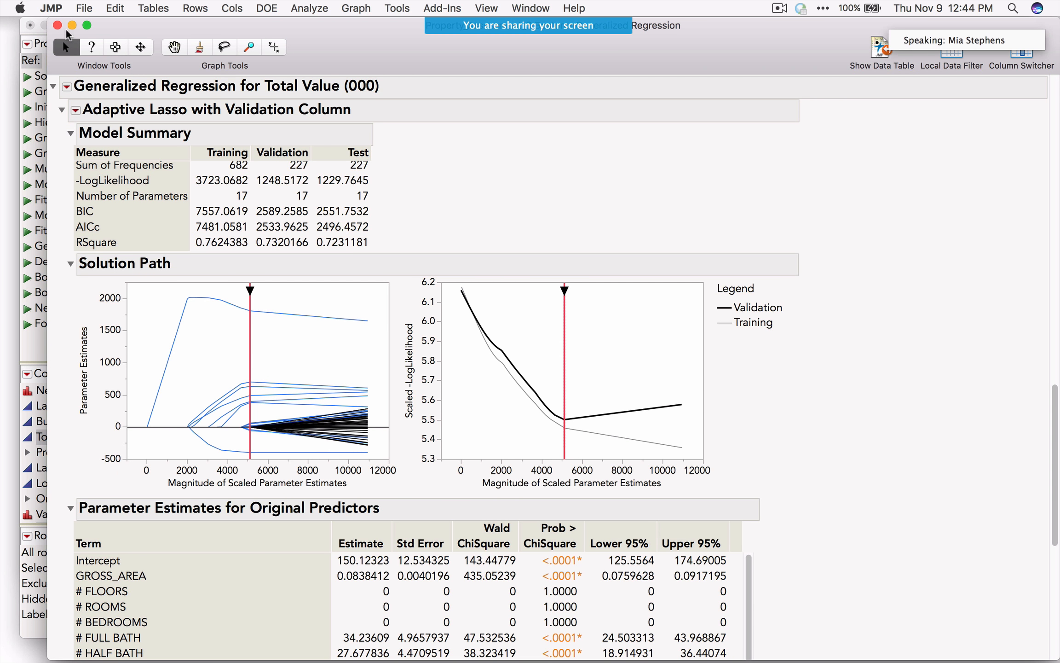
# Replace the regression report with the saved Formula Depot, and collapse its Adaptive Lasso and Two Stage Forward Selection details
pyautogui.click(58, 26)
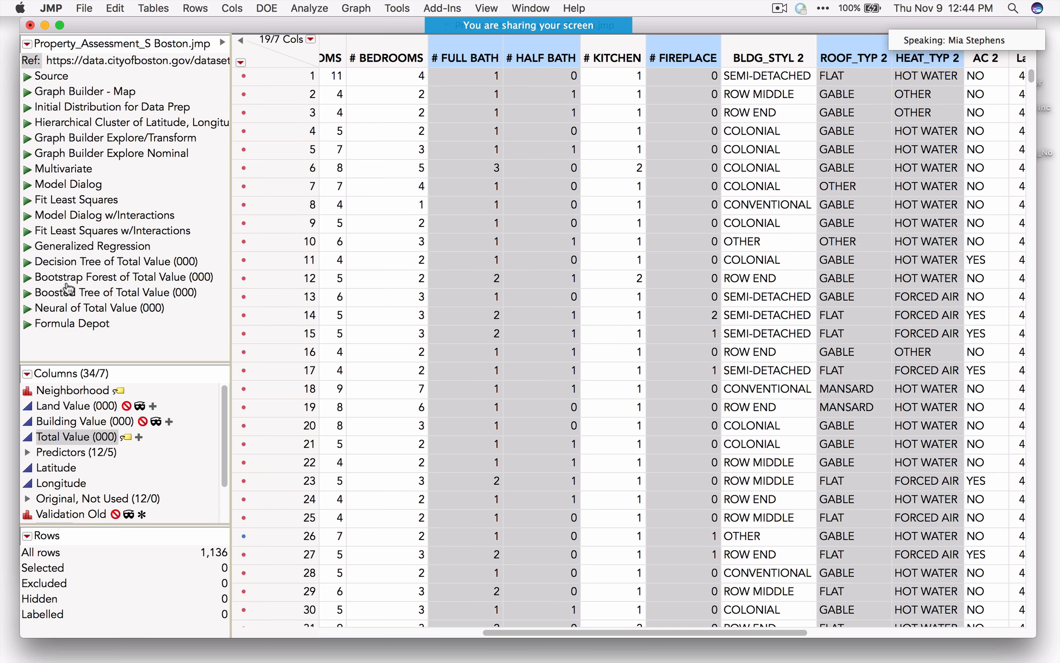
pyautogui.click(28, 325)
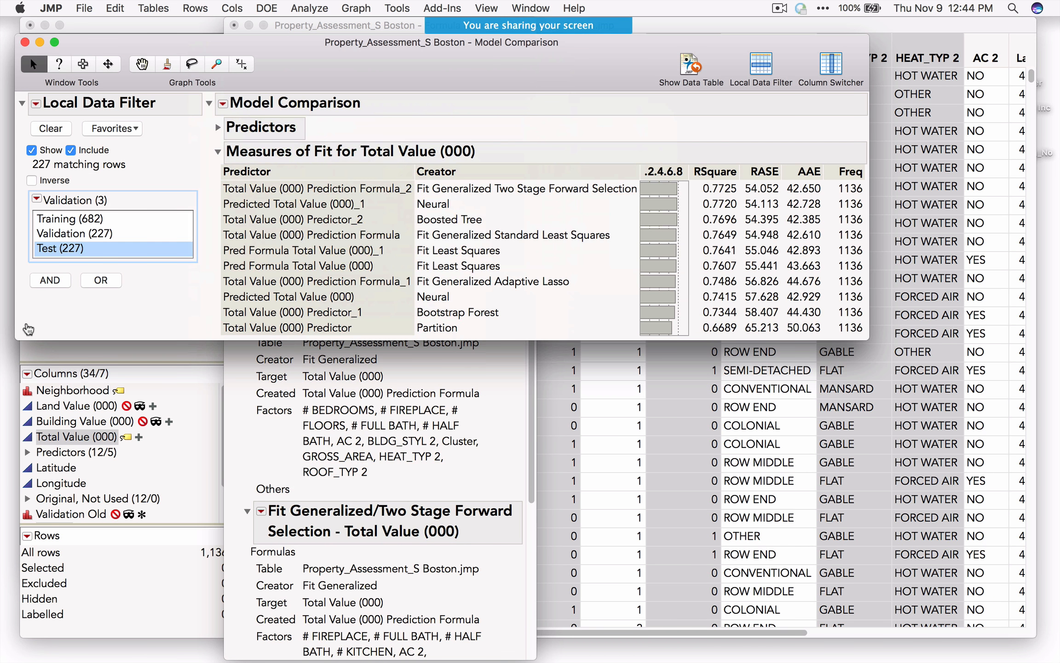
pyautogui.click(416, 483)
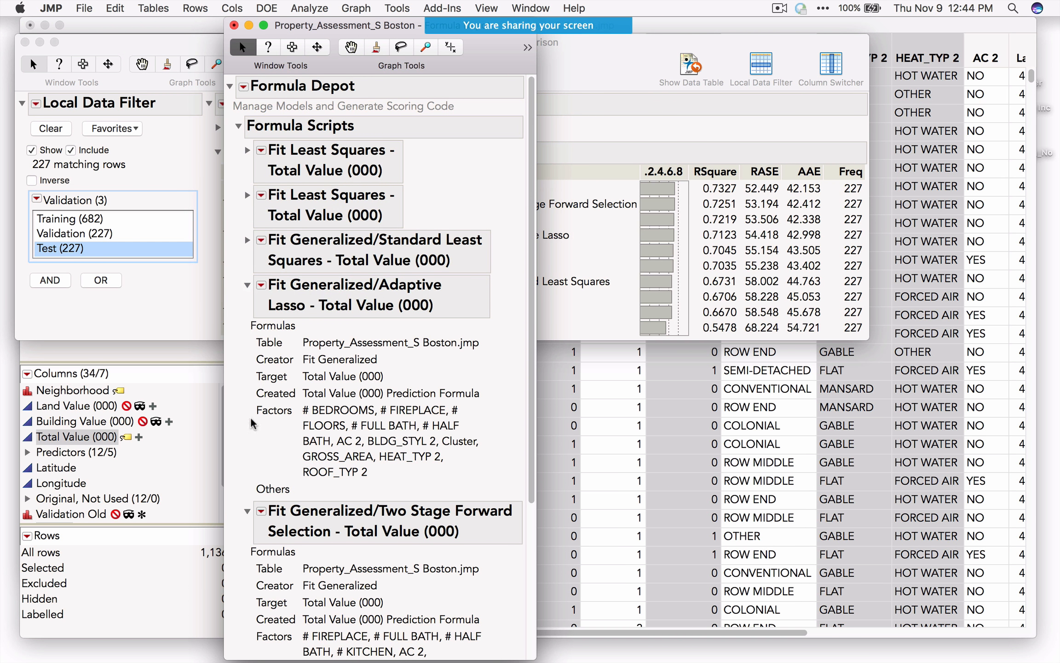
pyautogui.click(247, 511)
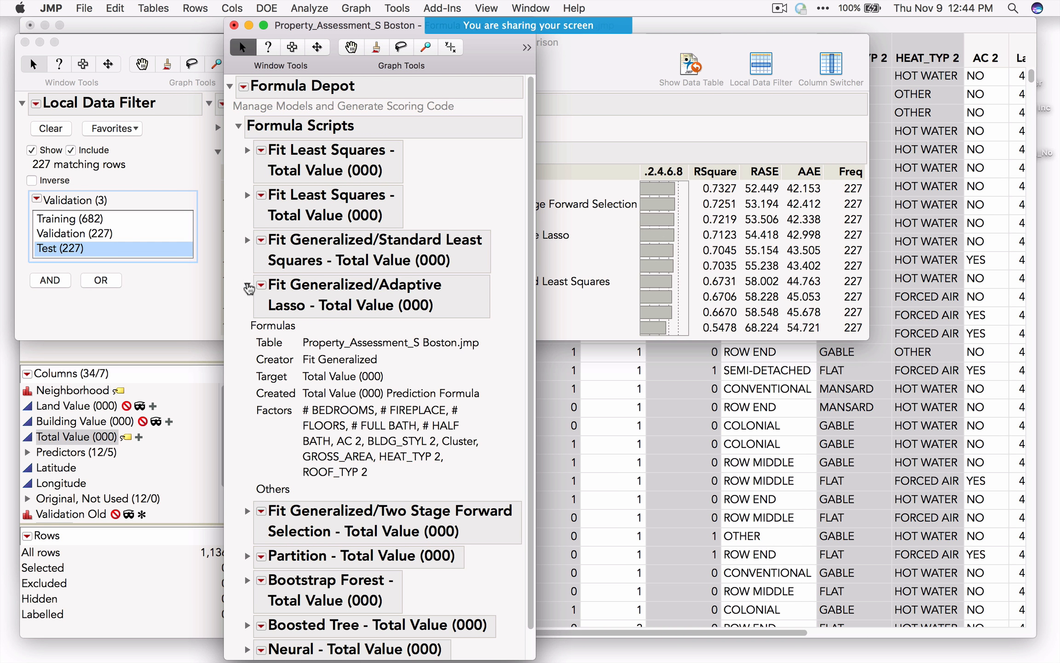
pyautogui.click(247, 284)
# Check the Formula Depot options for comparing models, and bring the Model Comparison report back to the front
pyautogui.click(608, 74)
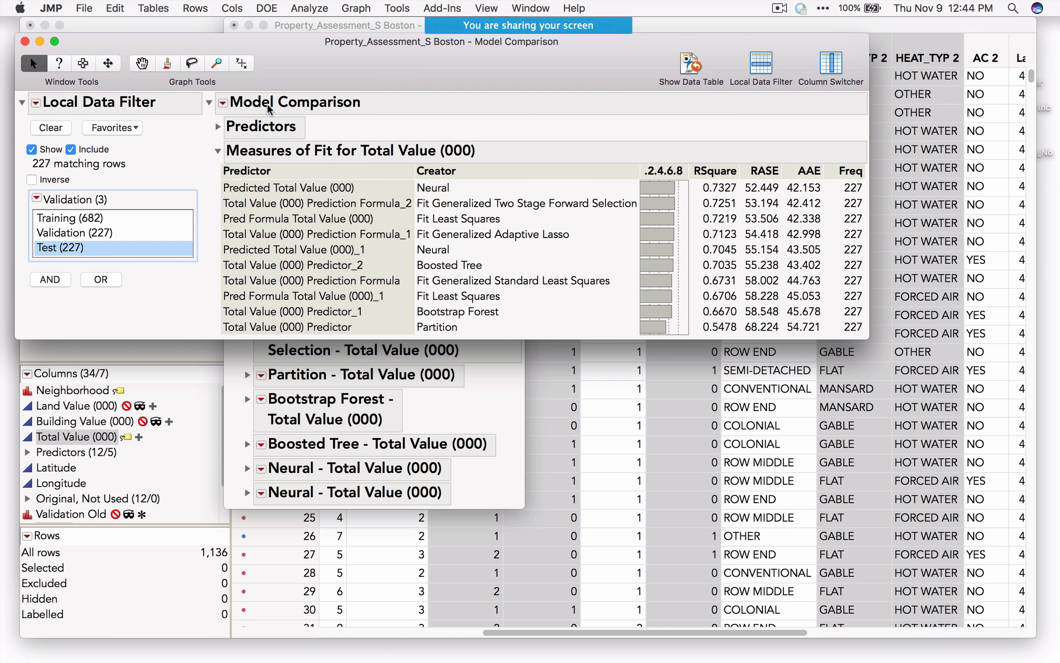
pyautogui.click(462, 419)
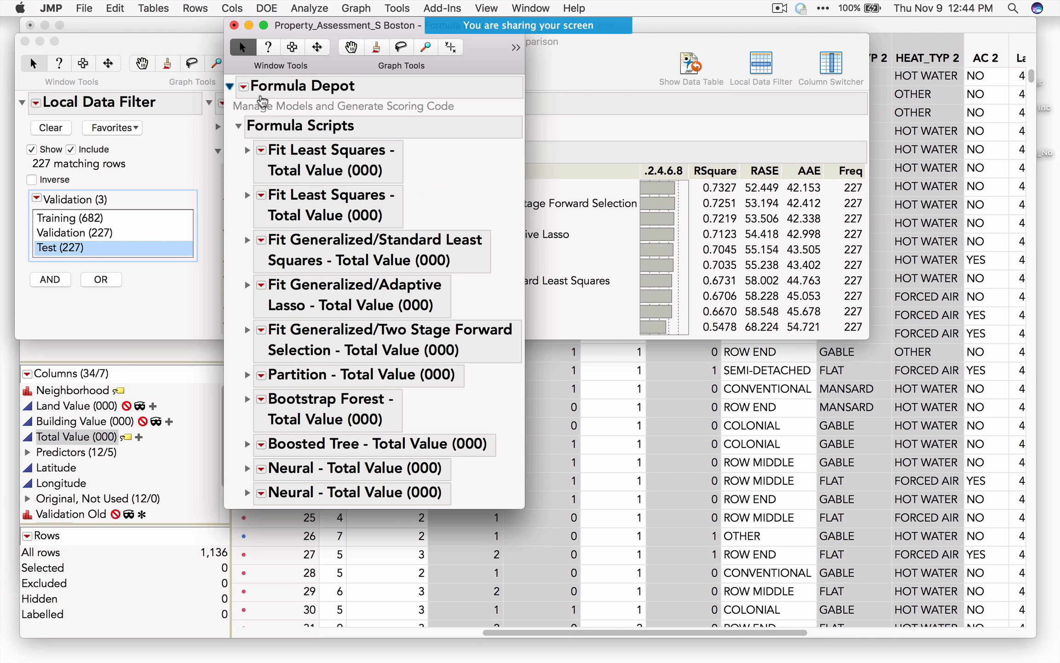
pyautogui.click(244, 87)
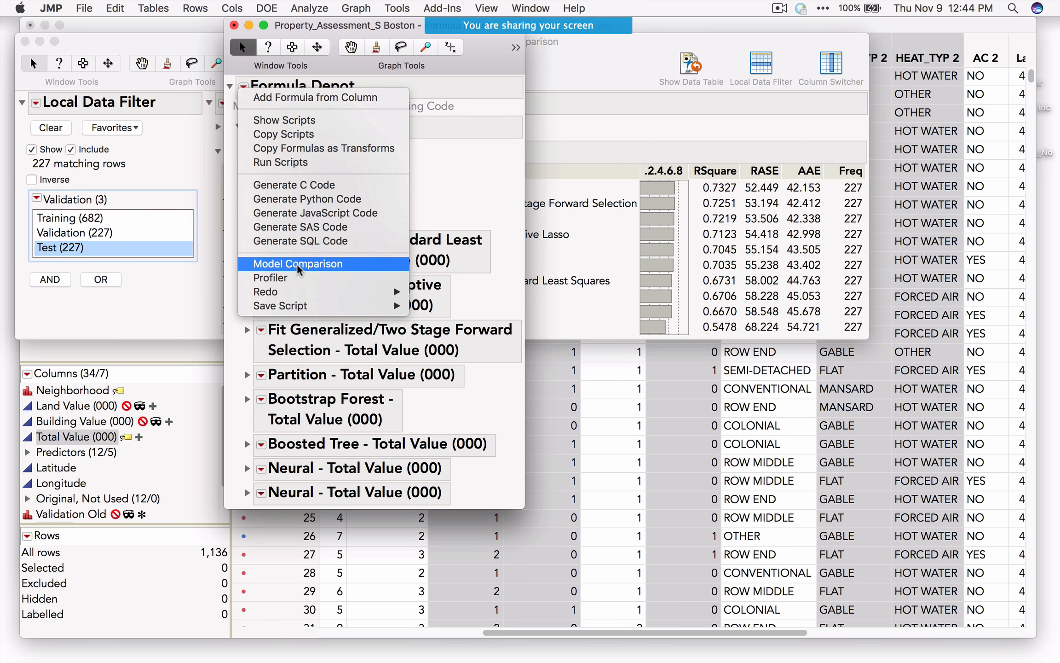
pyautogui.click(139, 318)
pyautogui.click(153, 322)
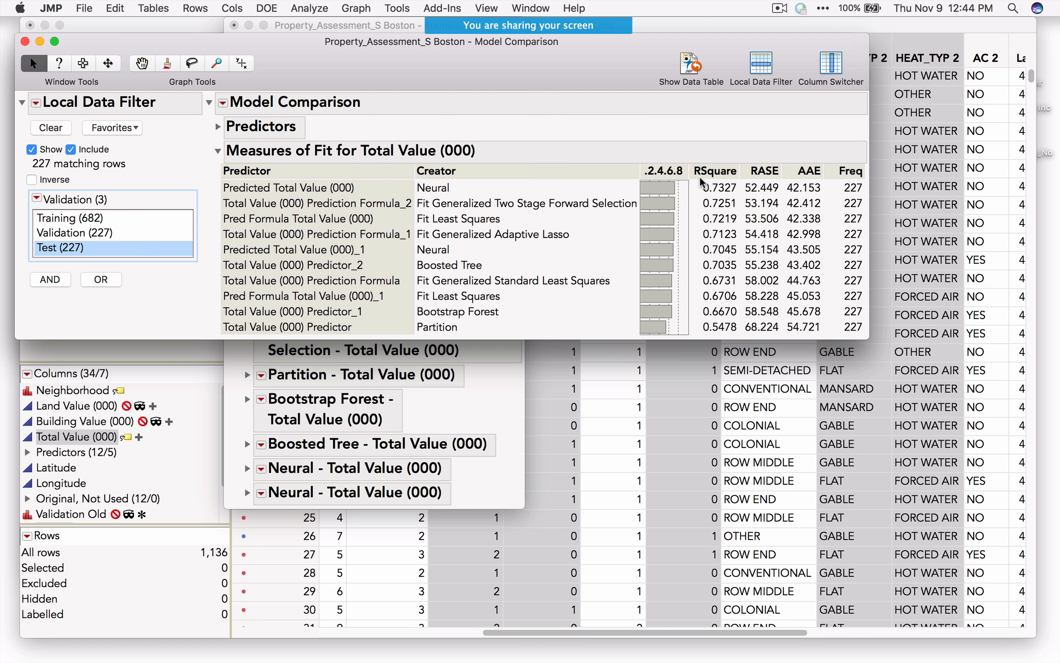
# Compare the models' RSquare, RASE and AAE on the Test set, noting the Two Stage Forward Selection model
pyautogui.moveTo(760, 124)
pyautogui.mouseDown()
pyautogui.moveTo(765, 161)
pyautogui.moveTo(748, 150)
pyautogui.mouseUp()
pyautogui.moveTo(803, 120); pyautogui.dragTo(805, 157)
pyautogui.rightClick(764, 203)
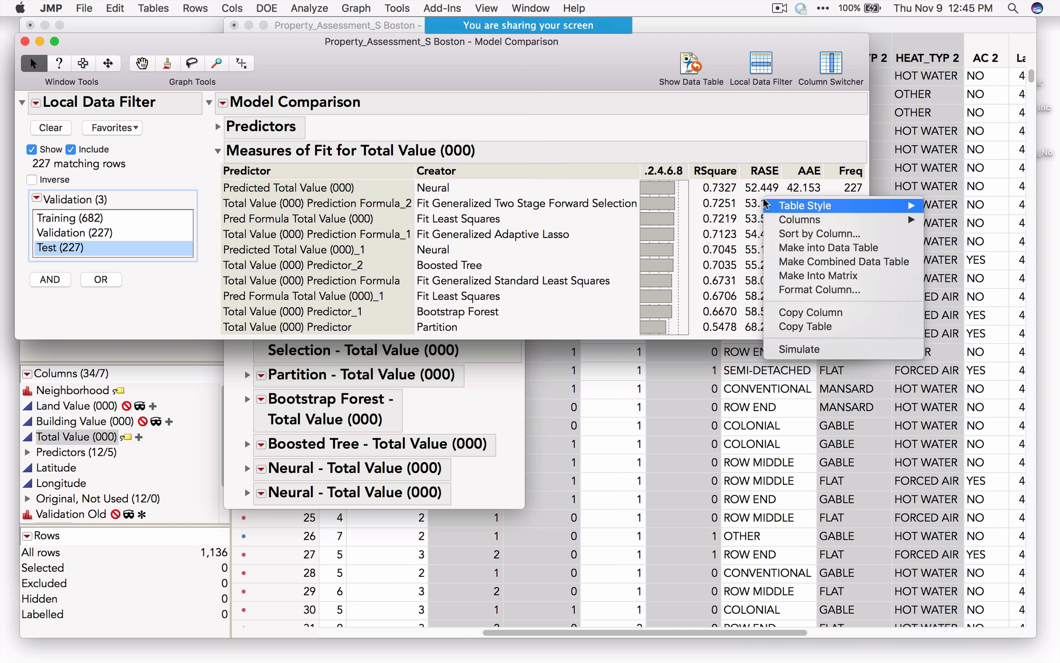
pyautogui.click(766, 115)
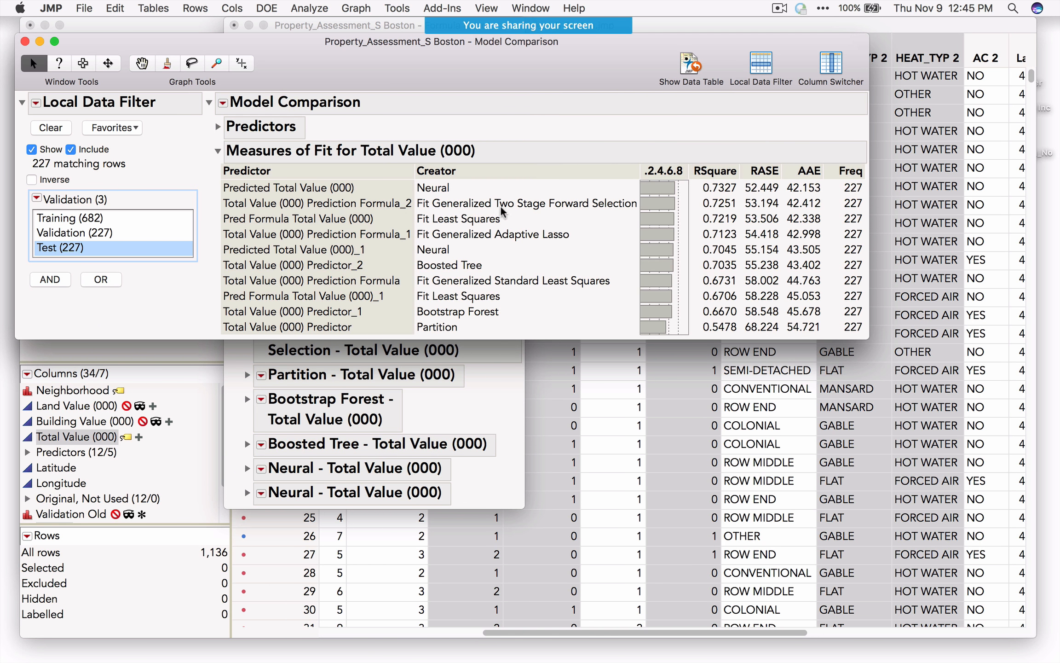
pyautogui.moveTo(533, 211); pyautogui.dragTo(621, 213)
pyautogui.moveTo(226, 209); pyautogui.dragTo(374, 201)
# Expand the Two Stage Forward Selection entry in the Formula Depot and run its script to add the prediction formula to the Boston data table
pyautogui.click(481, 395)
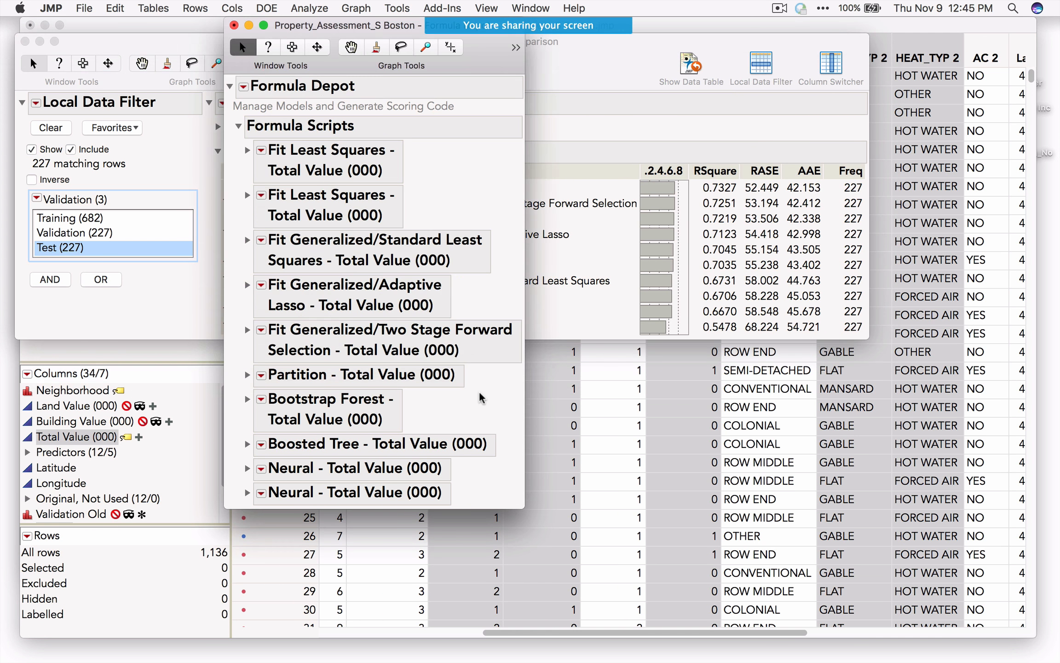
pyautogui.click(248, 331)
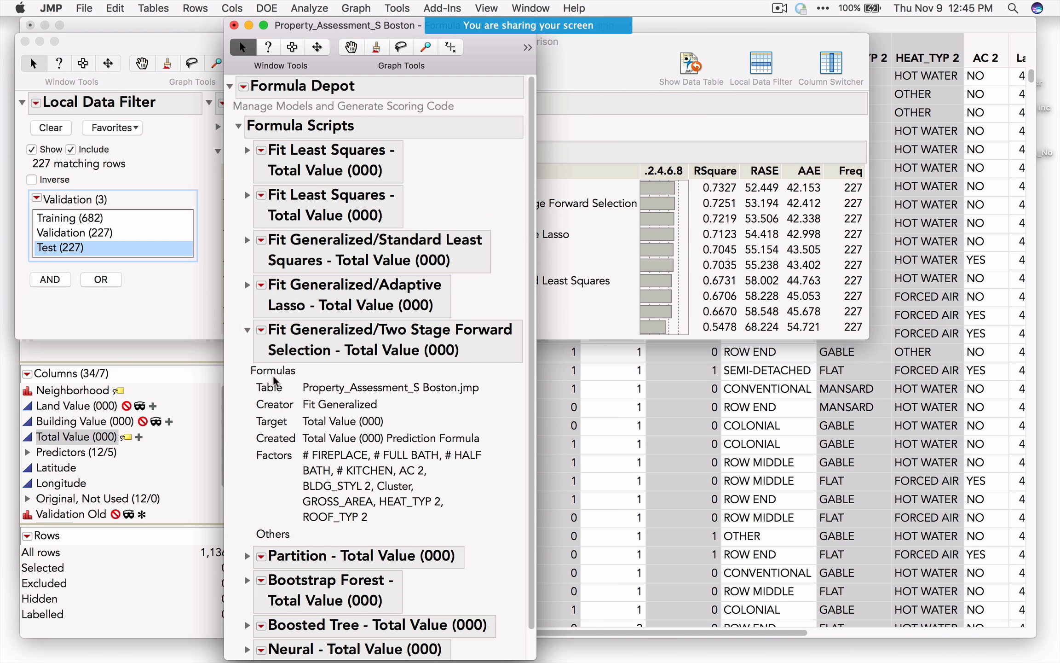
pyautogui.click(261, 330)
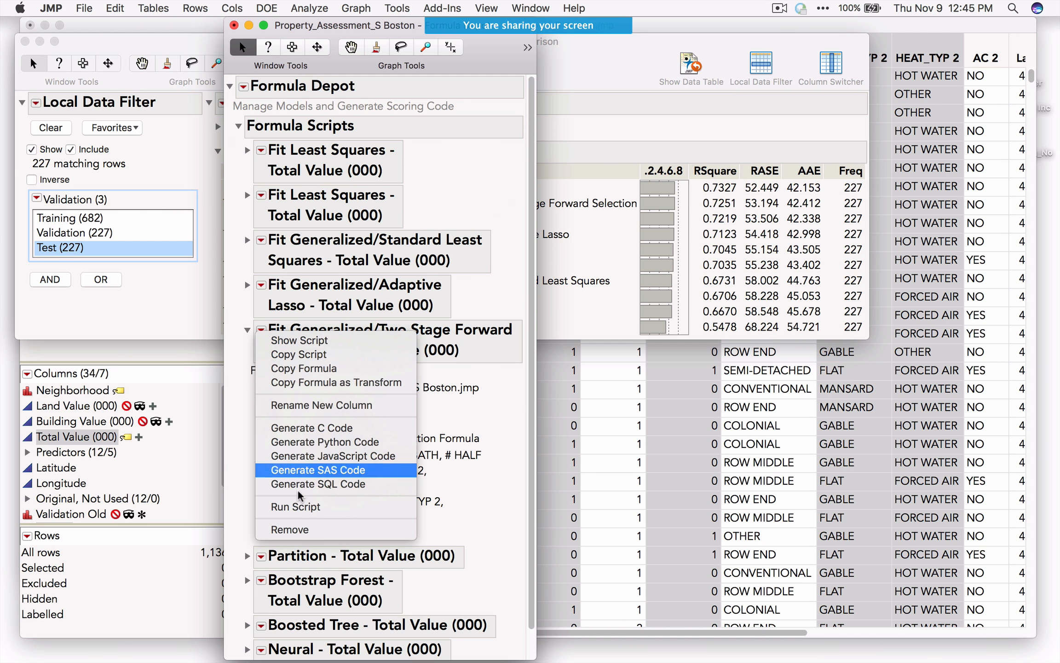
pyautogui.click(302, 508)
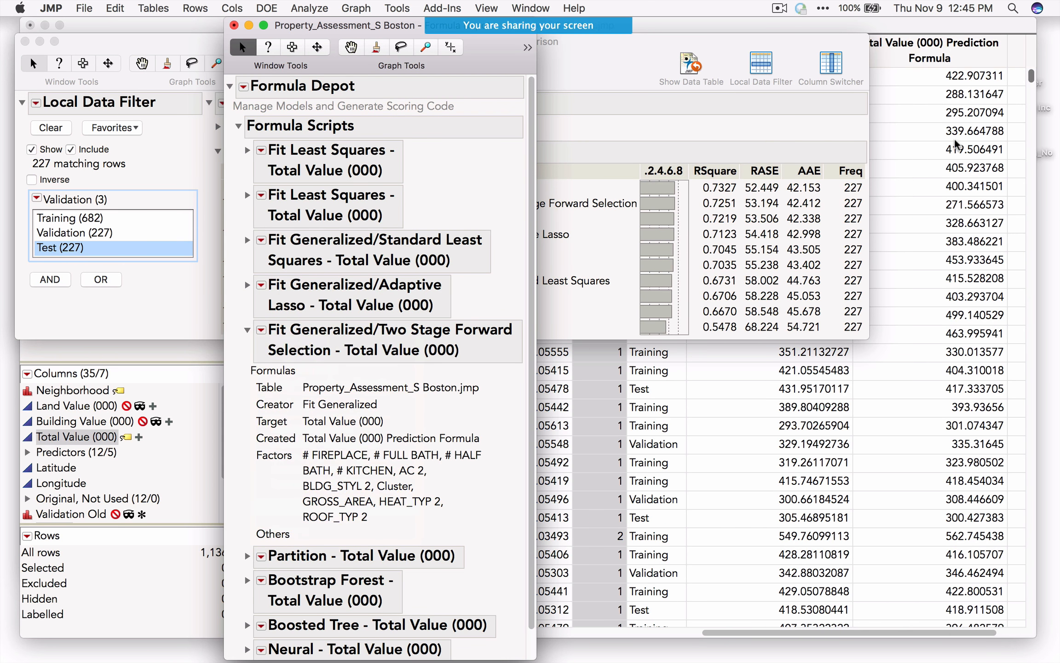
# Inspect the formula behind the Total Value (000) Prediction Formula column, and close it without changes
pyautogui.rightClick(930, 59)
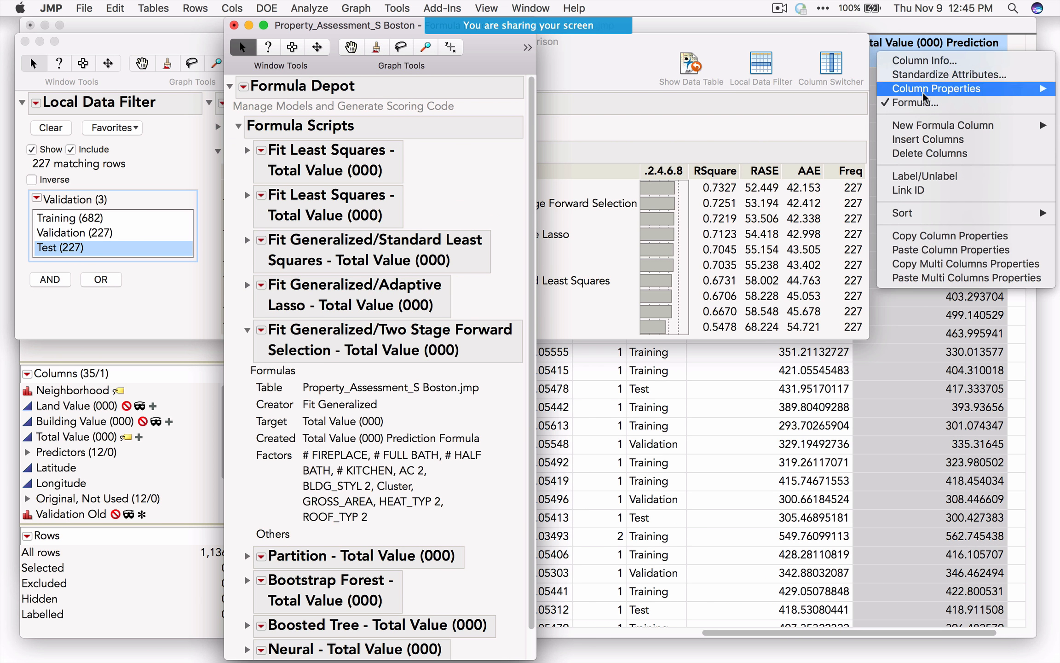
pyautogui.click(918, 103)
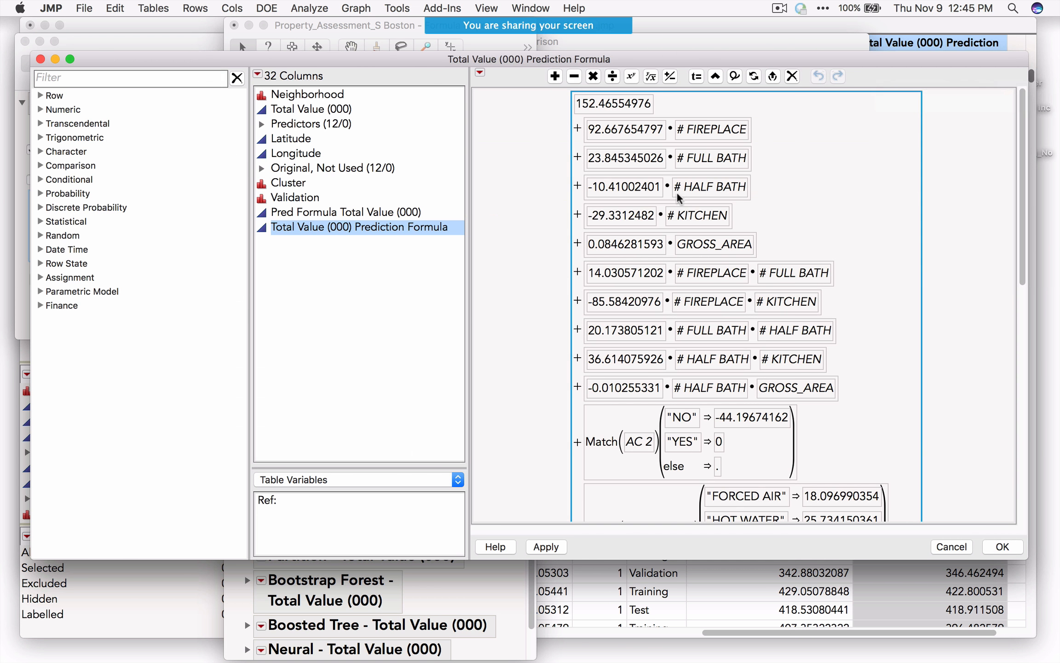
pyautogui.scroll(-10, 778, 345)
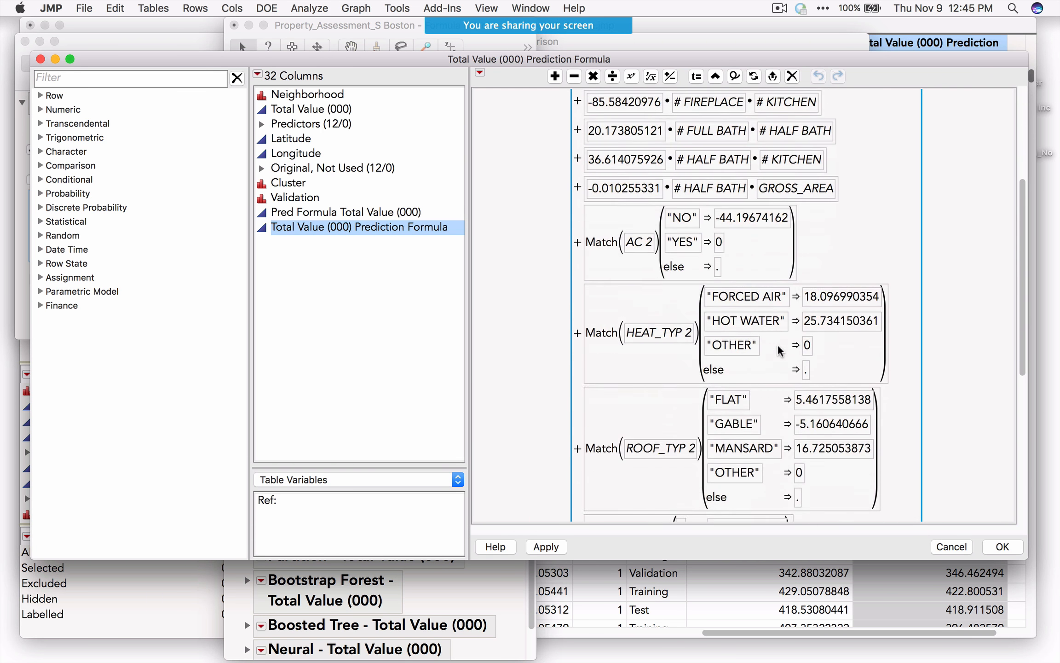
pyautogui.scroll(10, 778, 347)
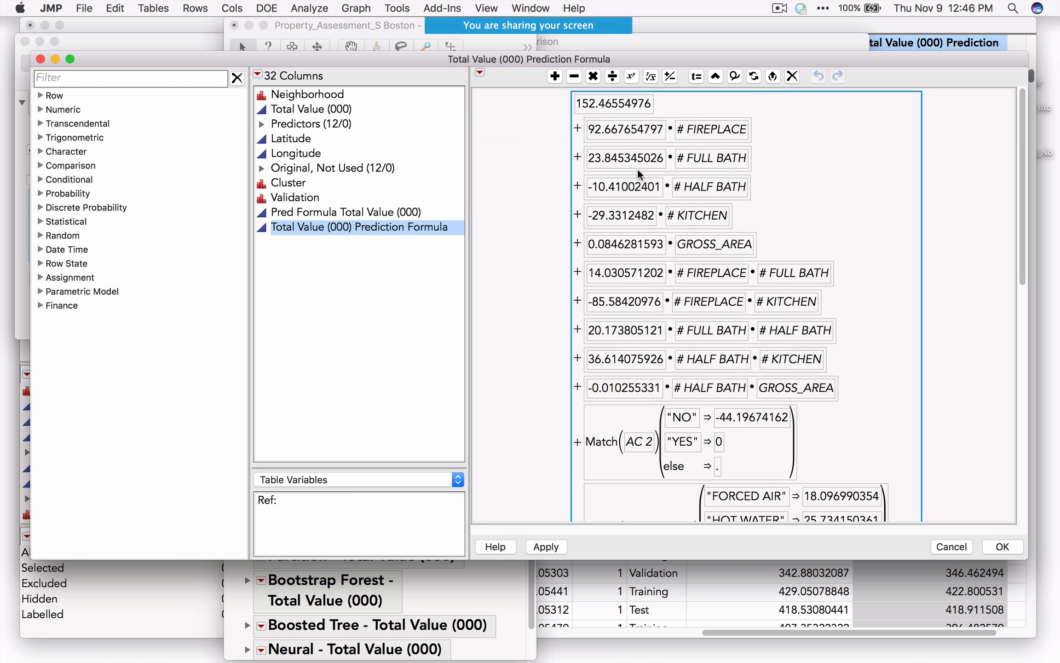
pyautogui.click(939, 550)
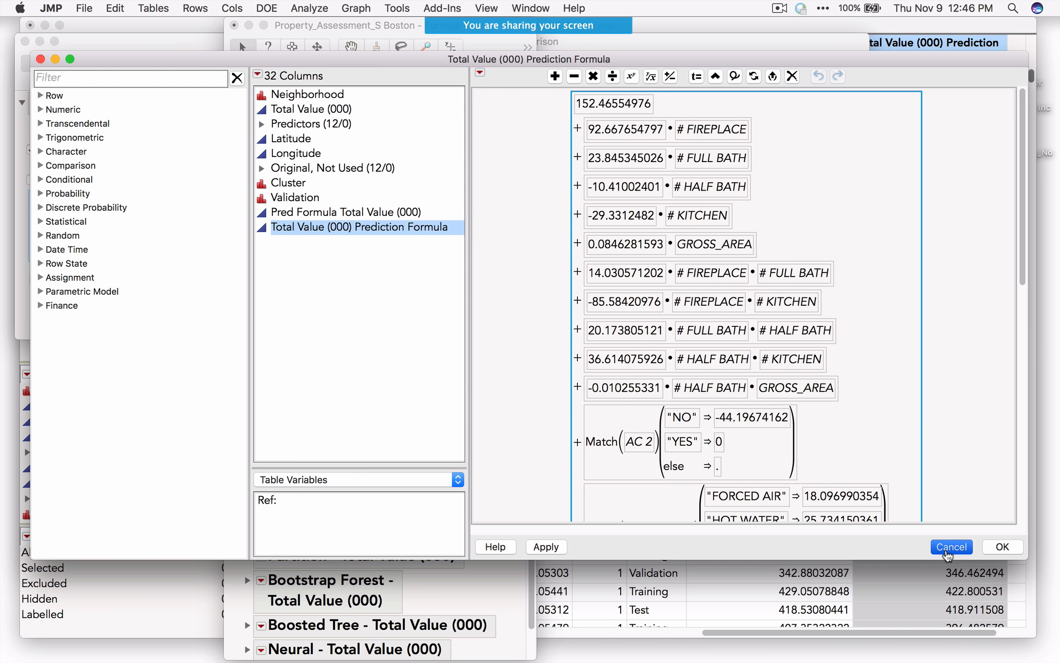
# Generate Python scoring code for the Two Stage Forward Selection model from the Formula Depot and review the generated code
pyautogui.click(618, 169)
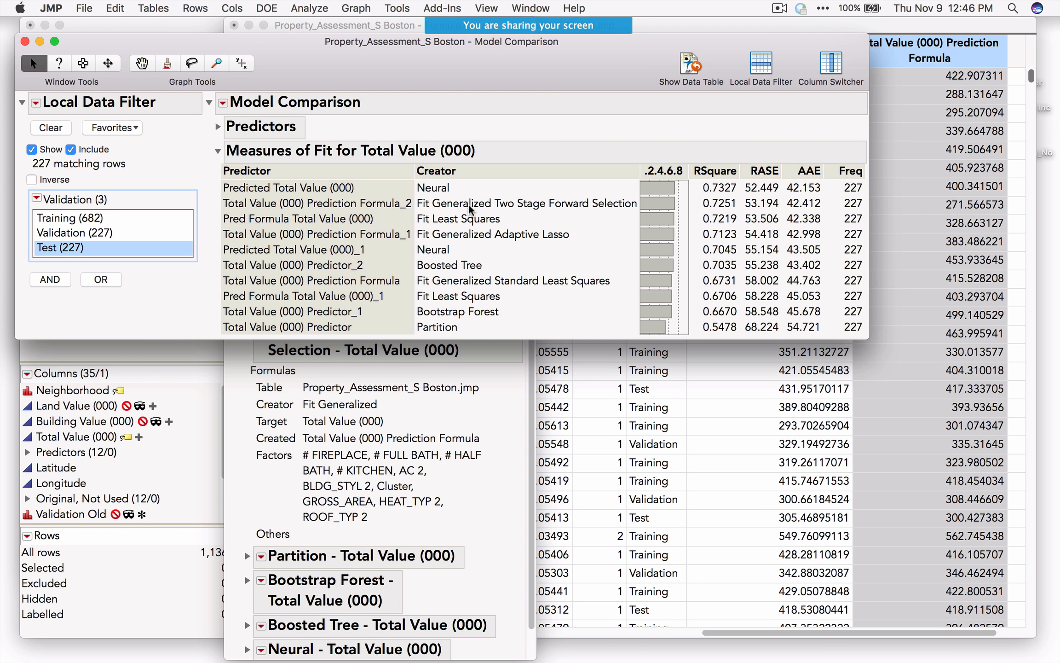
pyautogui.click(434, 376)
pyautogui.click(261, 330)
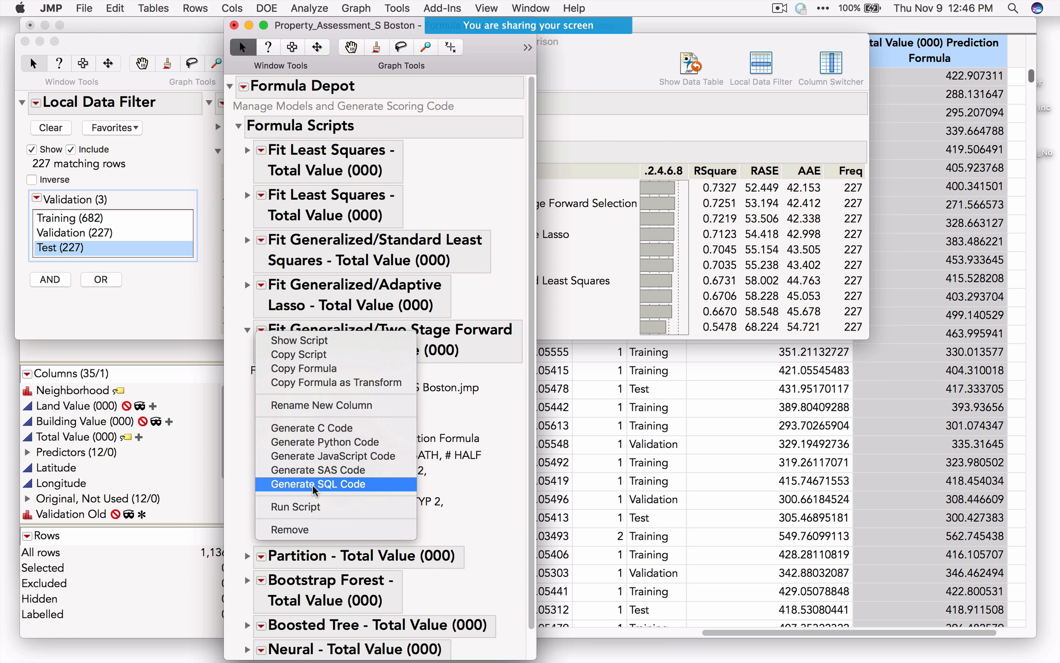
pyautogui.click(330, 444)
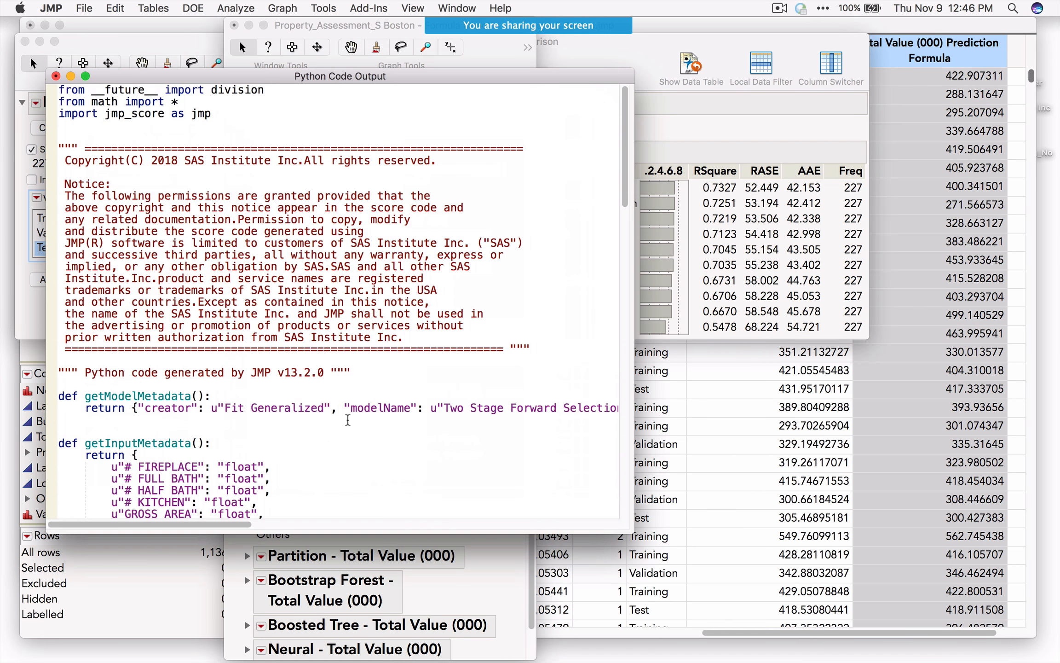
pyautogui.scroll(-10, 348, 419)
pyautogui.scroll(-15, 348, 419)
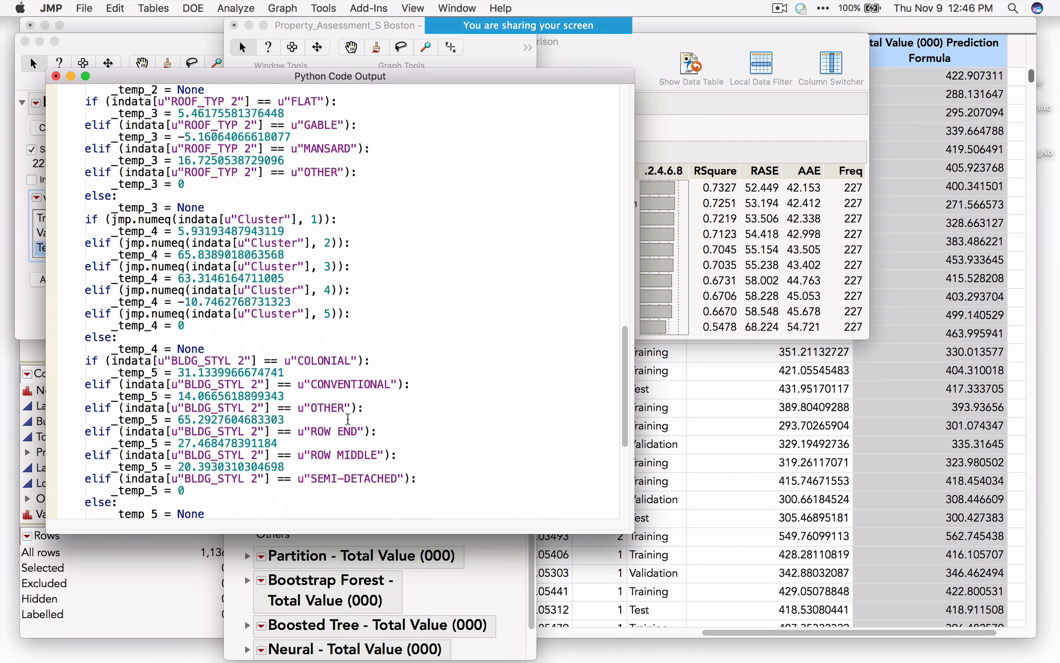
pyautogui.scroll(20, 348, 419)
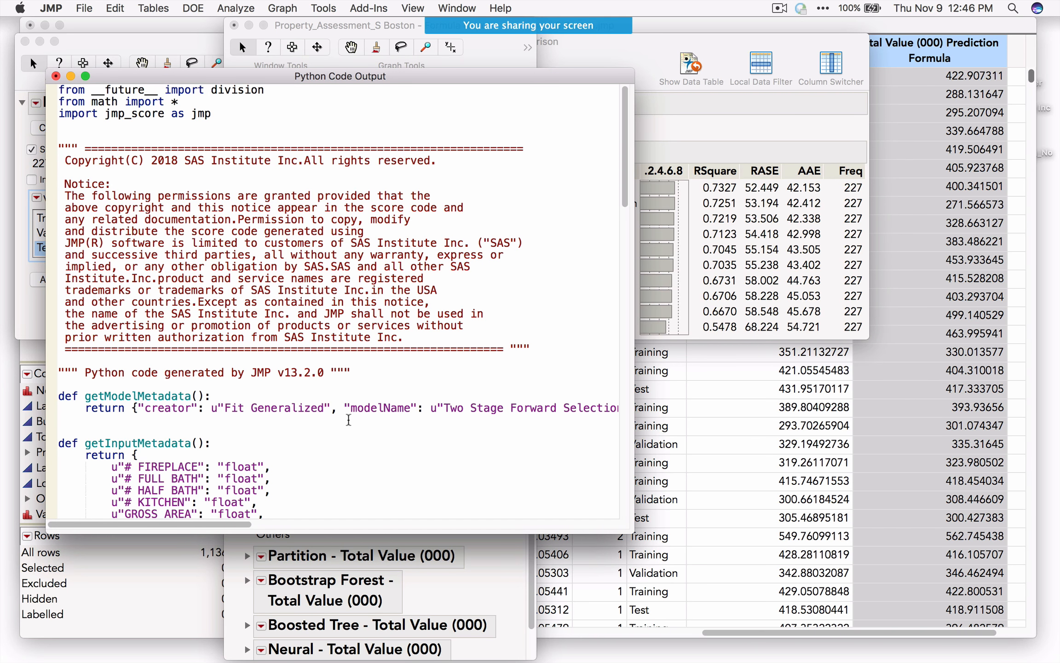
# Switch to Firefox, bring up the Price Predictor web application and highlight "JMP Python model" in its About description
pyautogui.press('super+Tab')
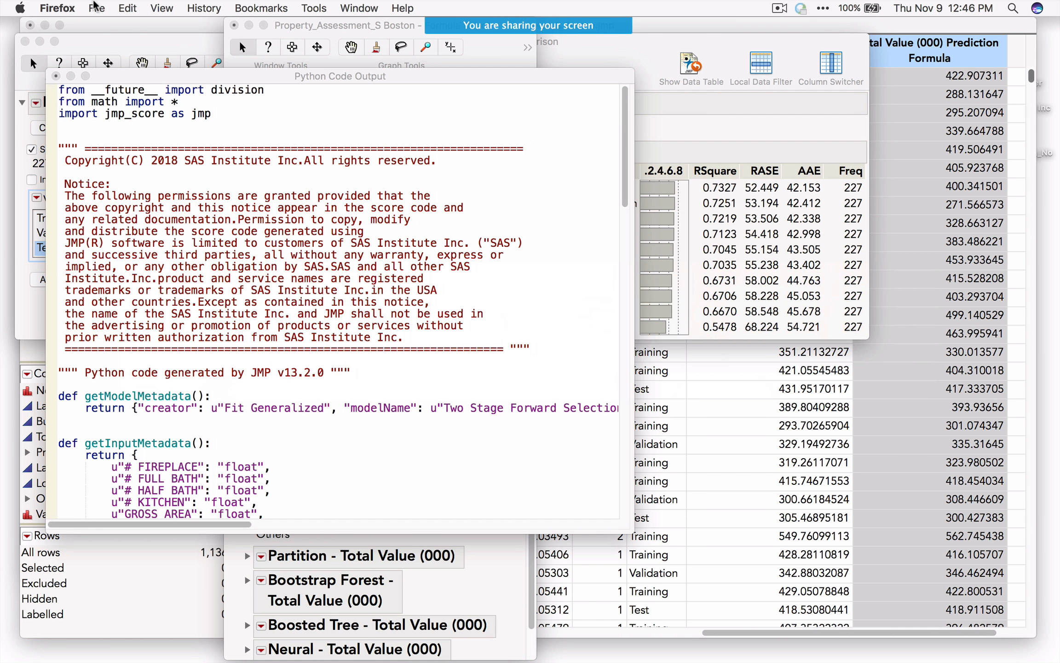
pyautogui.click(96, 7)
pyautogui.click(121, 31)
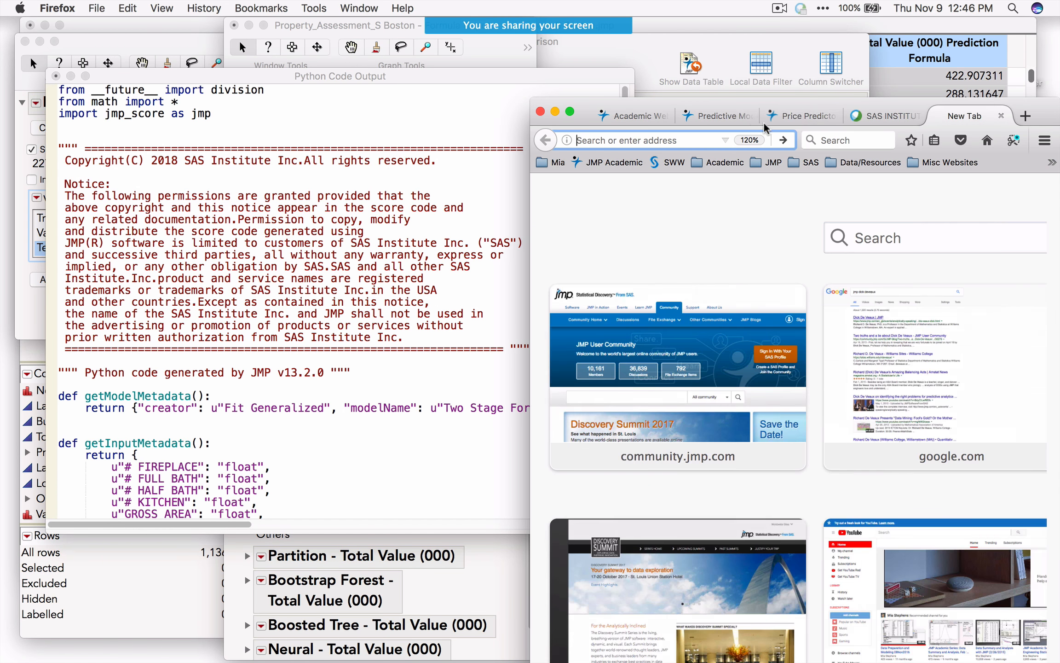
pyautogui.moveTo(746, 101); pyautogui.dragTo(393, 39)
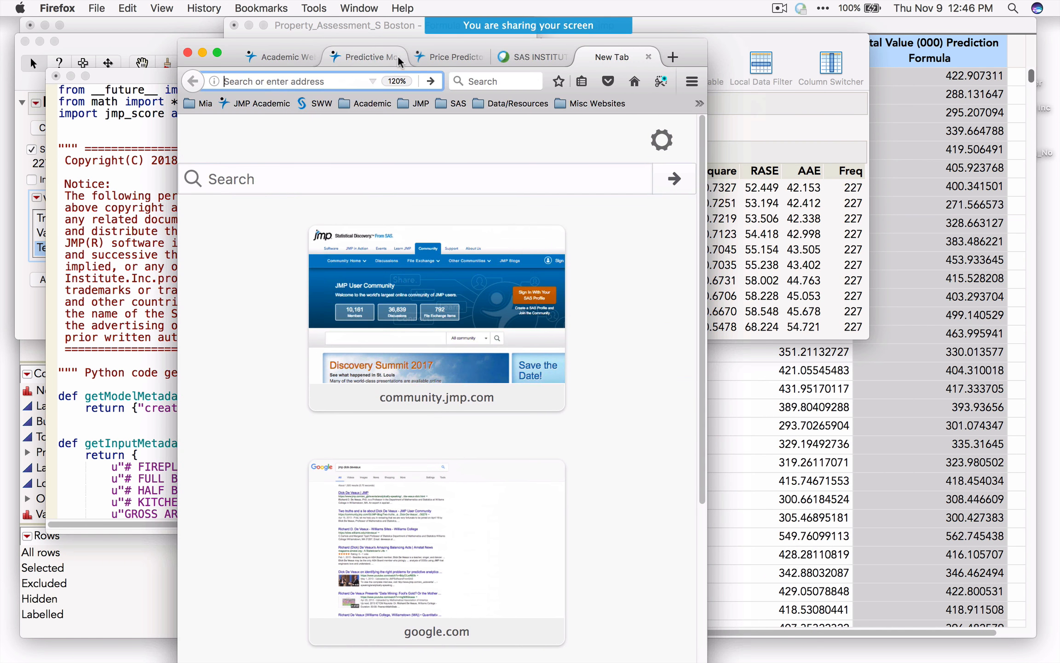
pyautogui.click(455, 56)
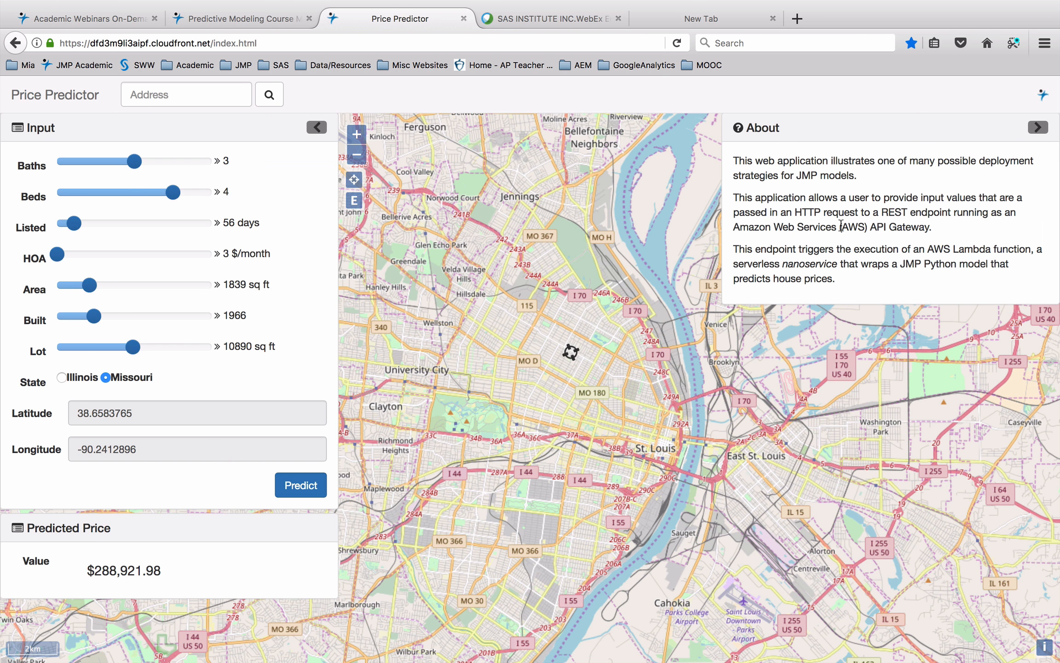
pyautogui.moveTo(903, 263); pyautogui.dragTo(986, 267)
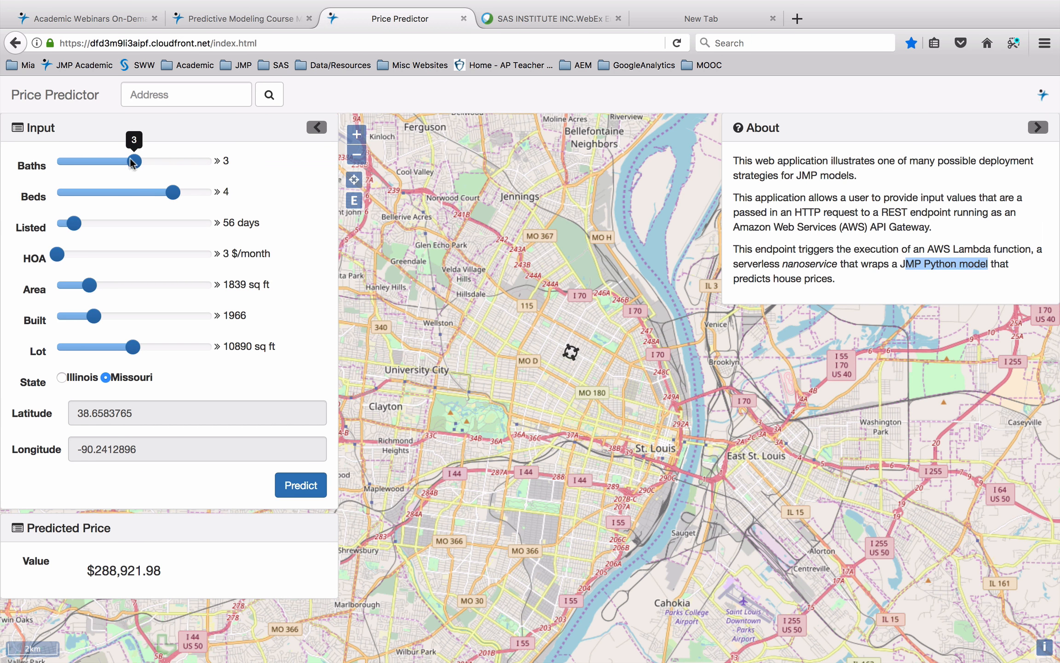
# Predict the price for 2 baths, 2822 sq ft, built 1983, at latitude 38.6469816 and longitude -90.2460961
pyautogui.moveTo(134, 162); pyautogui.dragTo(106, 164)
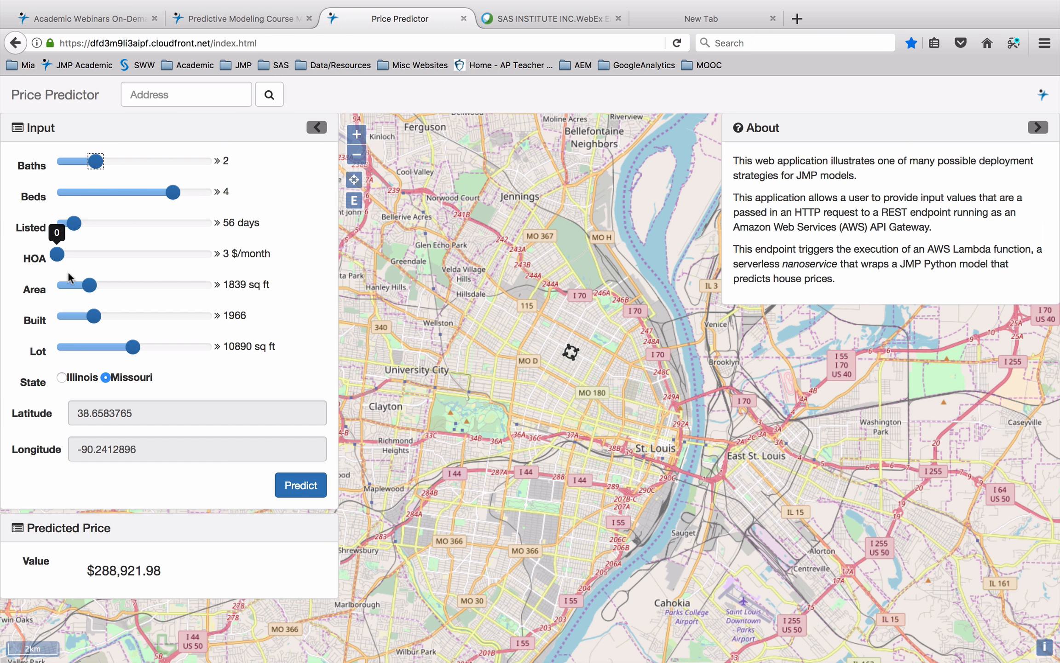
pyautogui.moveTo(90, 314); pyautogui.dragTo(127, 285)
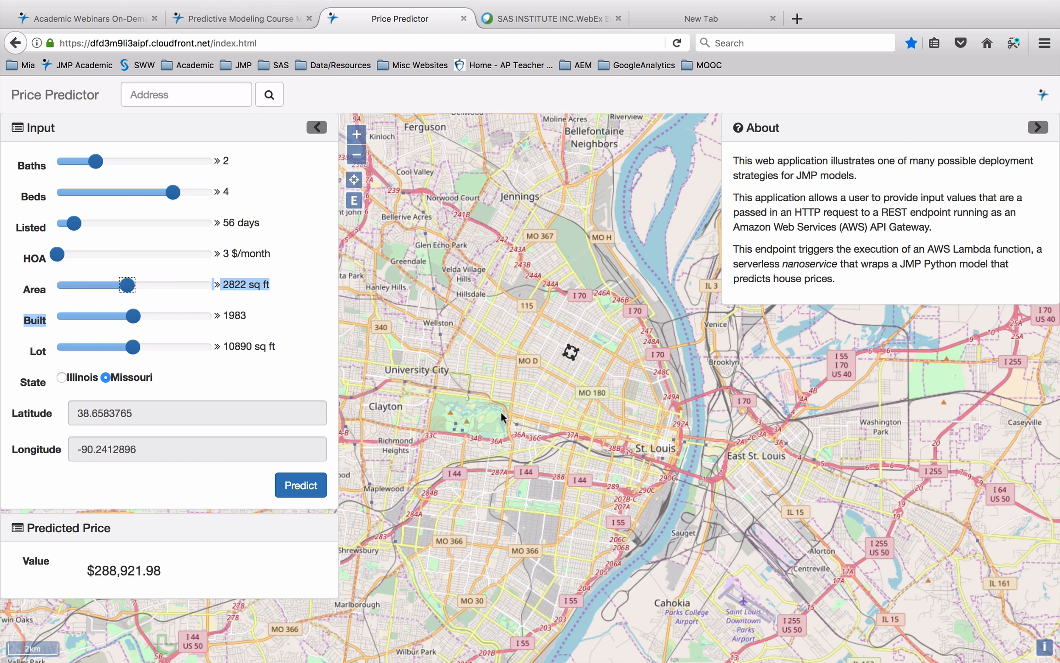
pyautogui.click(552, 397)
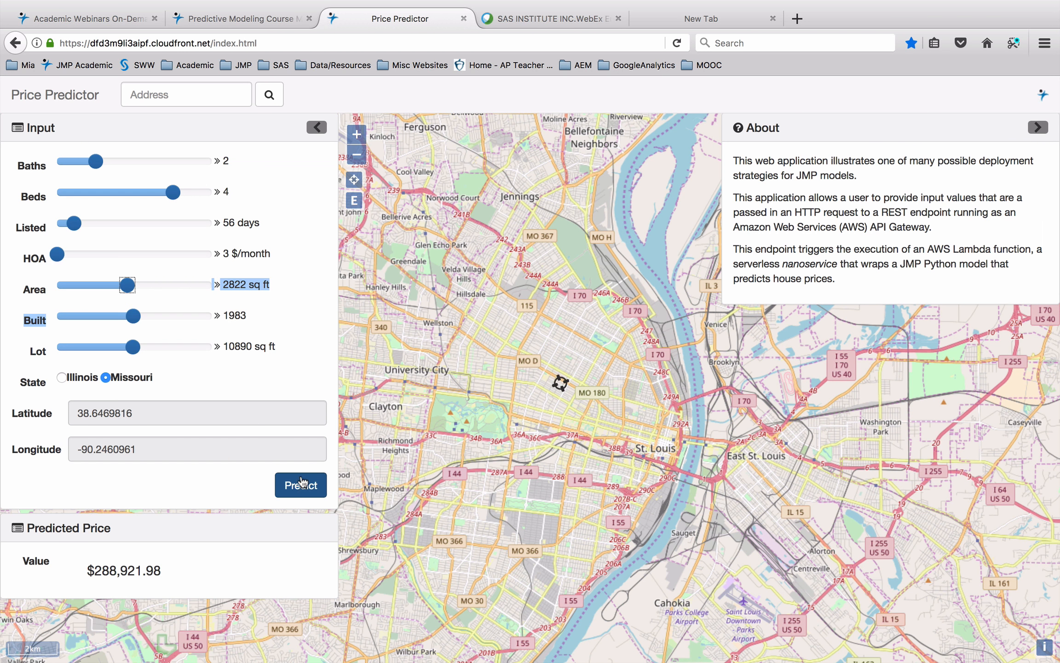
pyautogui.click(299, 487)
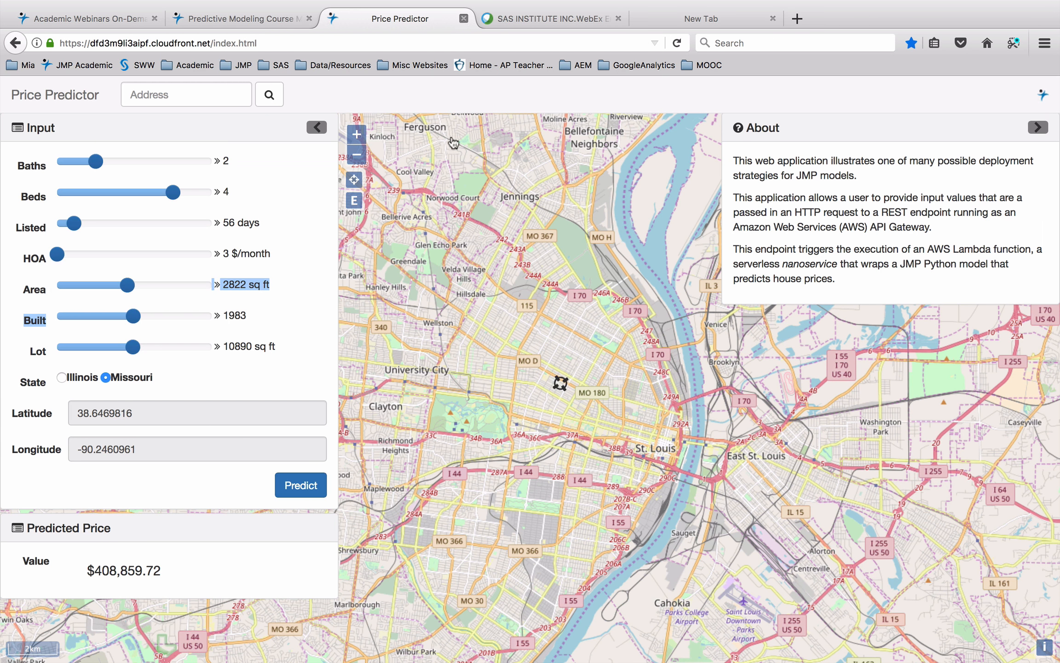
# Switch back to JMP and close the Python Code Output without saving it
pyautogui.click(464, 19)
pyautogui.hotkey('ctrl', 'Left')
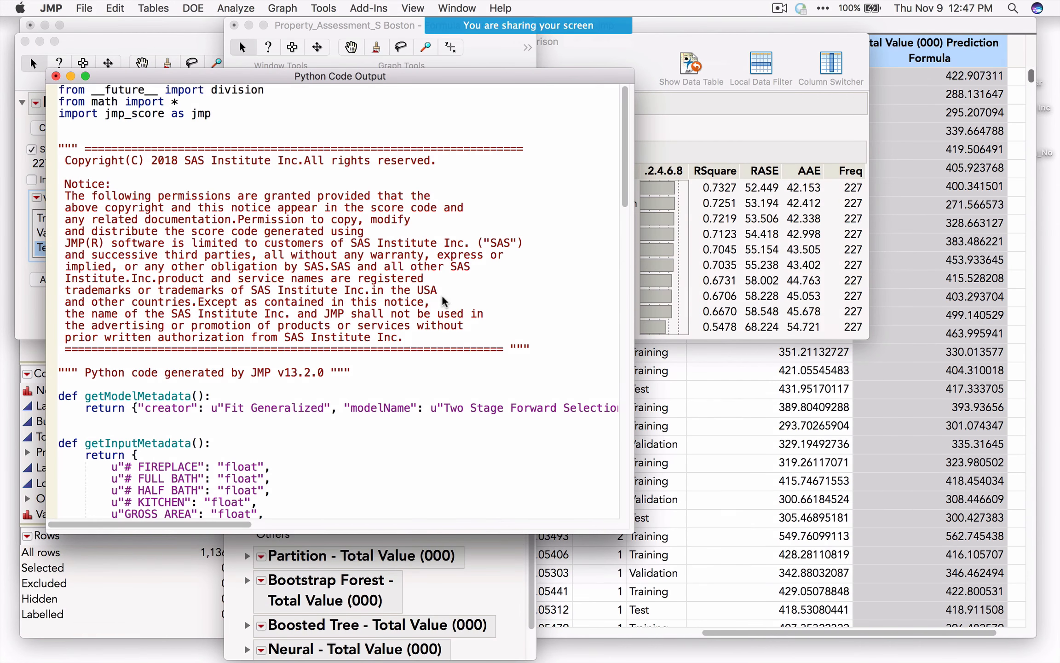
pyautogui.click(55, 76)
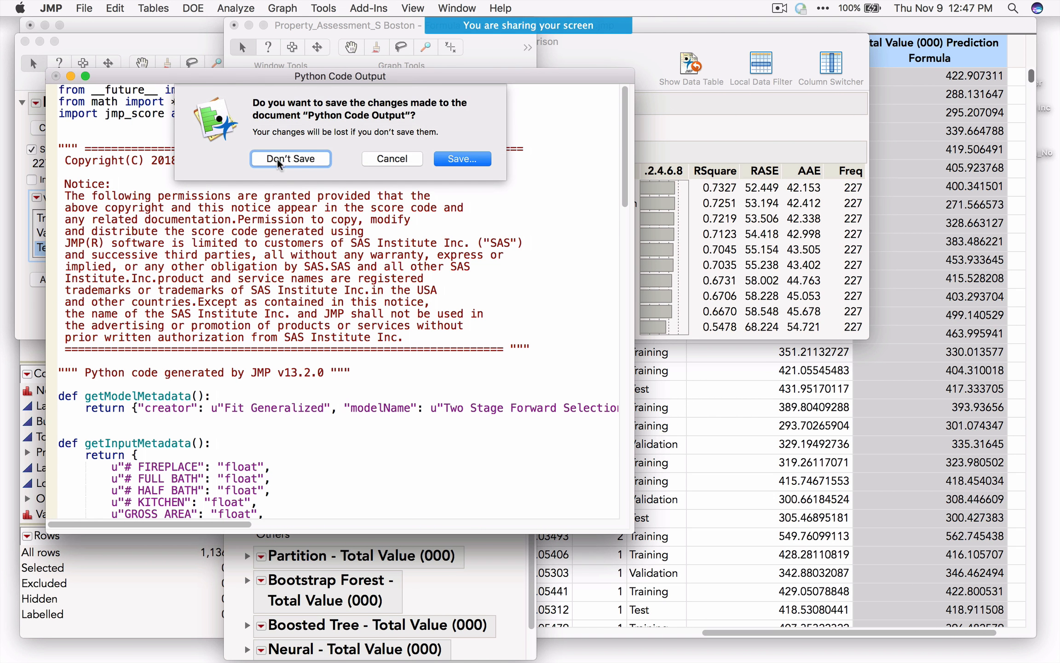
pyautogui.click(278, 159)
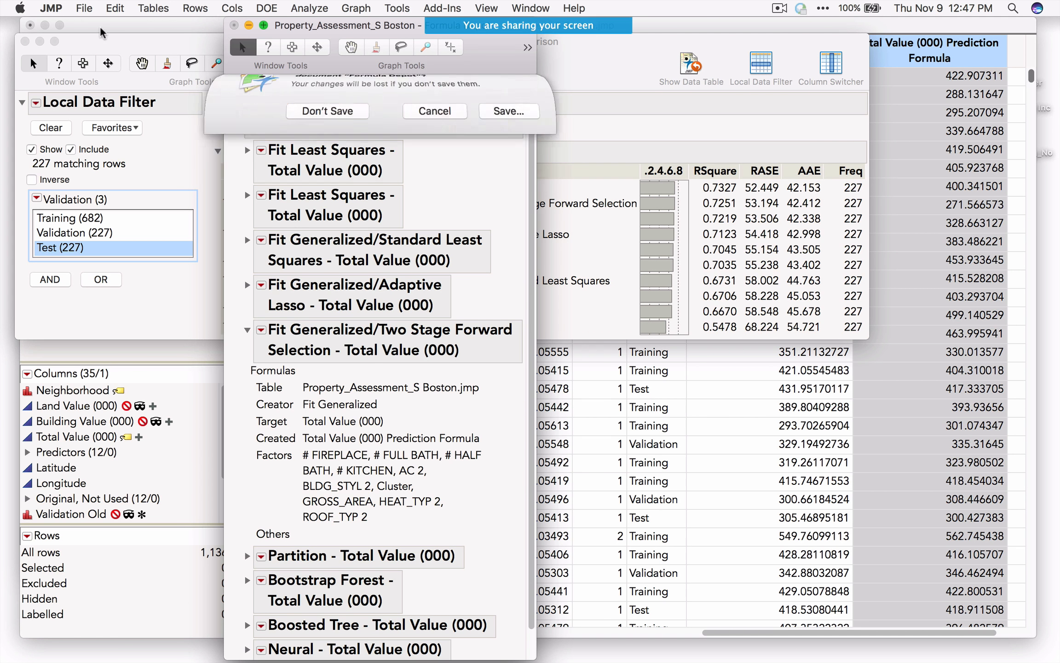
# Close the Formula Depot, the Model Comparison report and the Boston property data table without saving
pyautogui.click(328, 148)
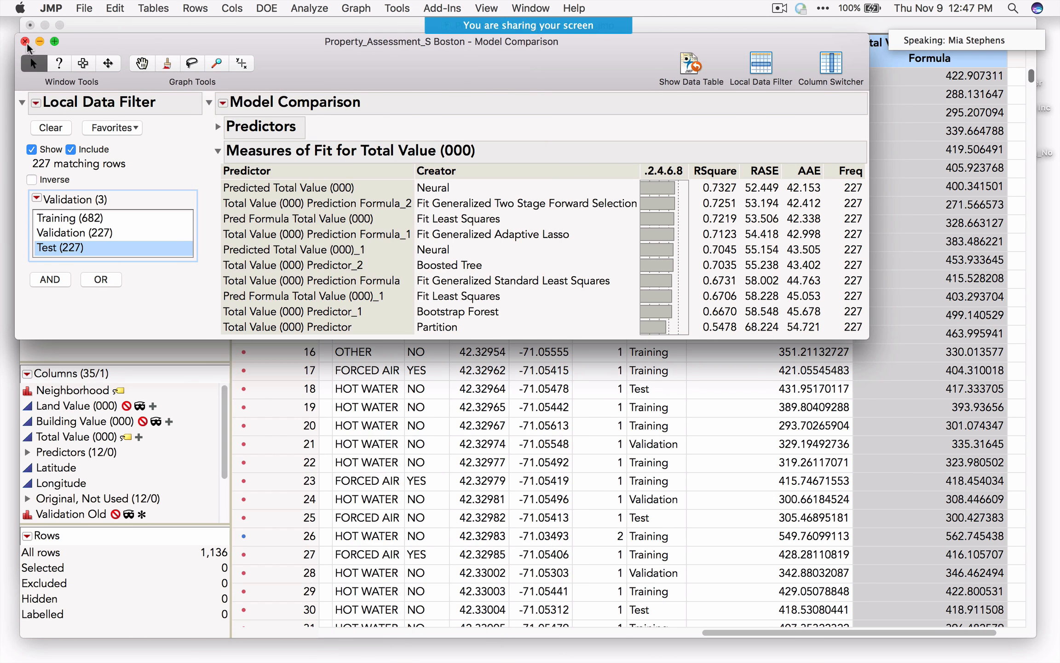
pyautogui.click(25, 42)
pyautogui.click(30, 26)
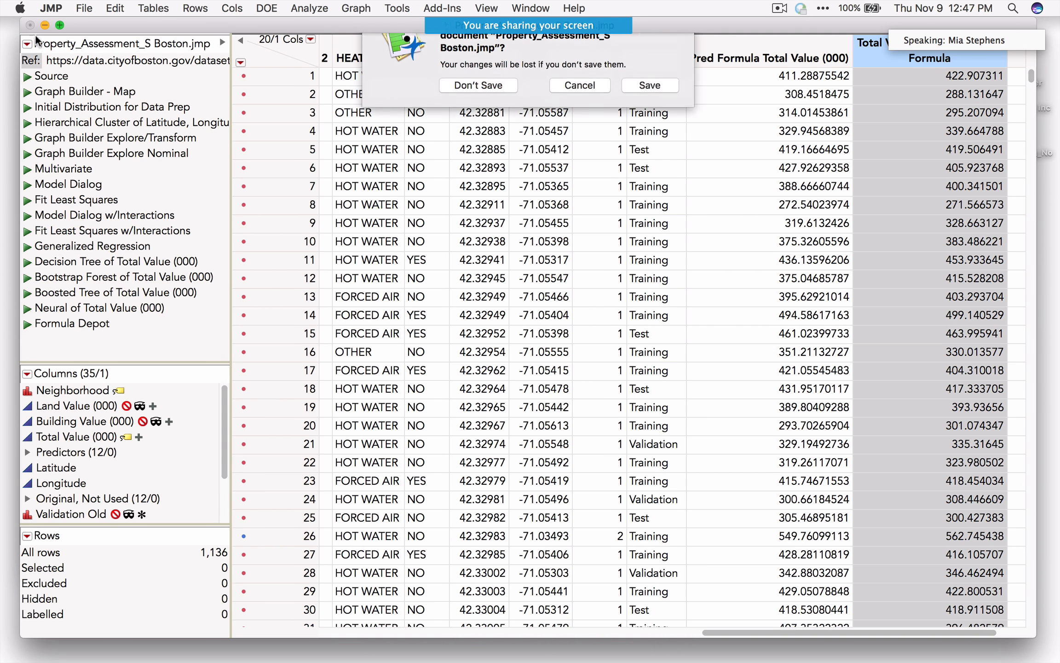
pyautogui.click(498, 110)
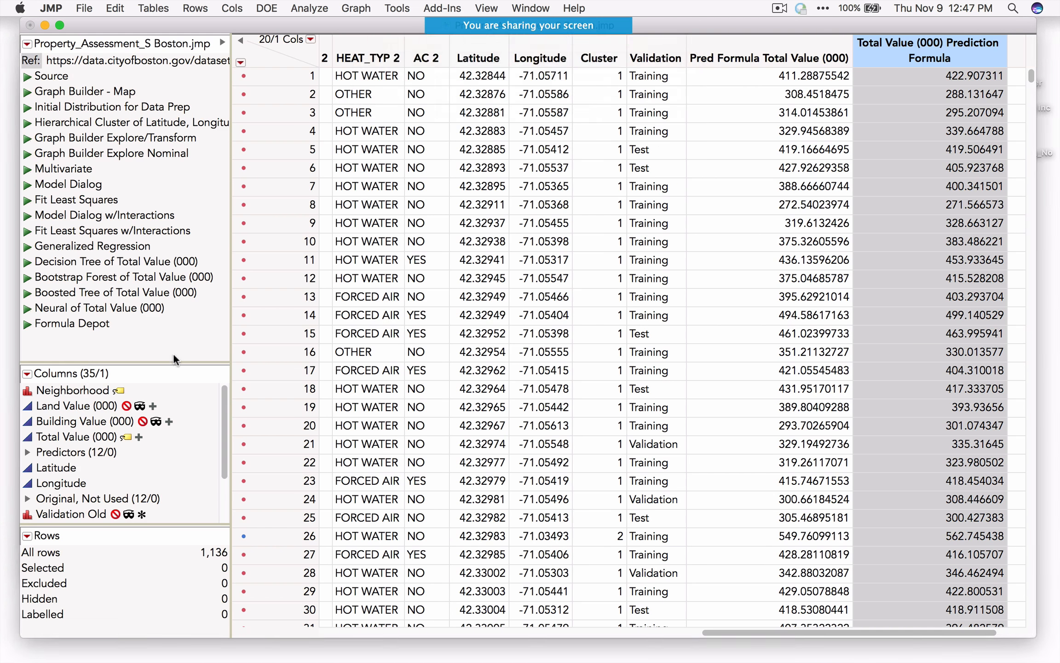
# Bring up Credit Card Marketing Data 2.jmp and look over its Offer Accepted?, Reward, Mailer Type, Income Level and Credit Rating columns
pyautogui.click(90, 304)
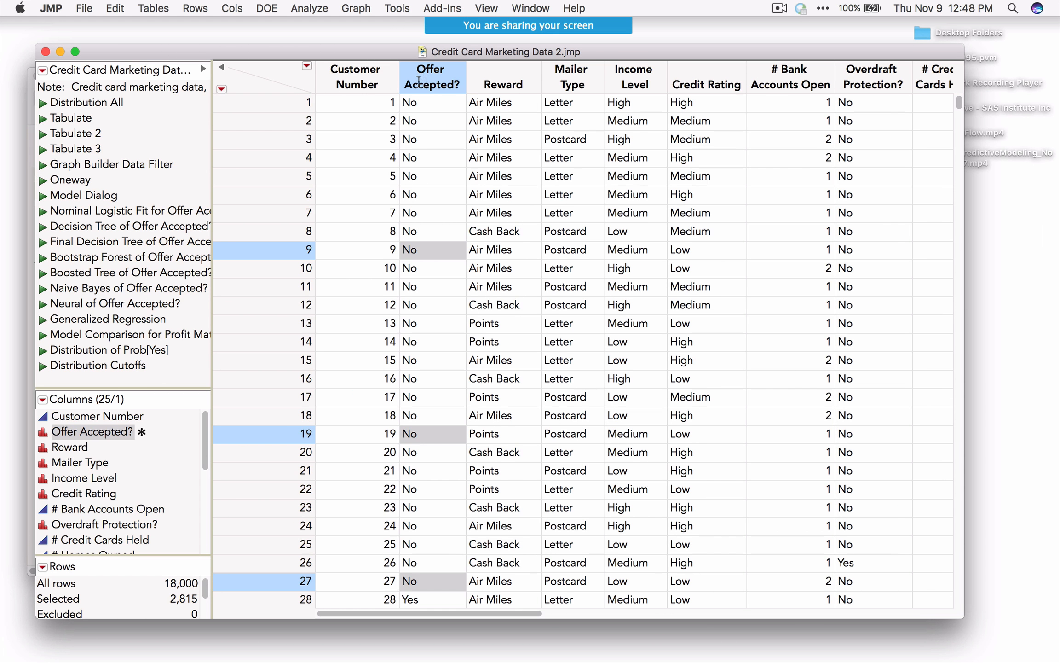
pyautogui.click(496, 76)
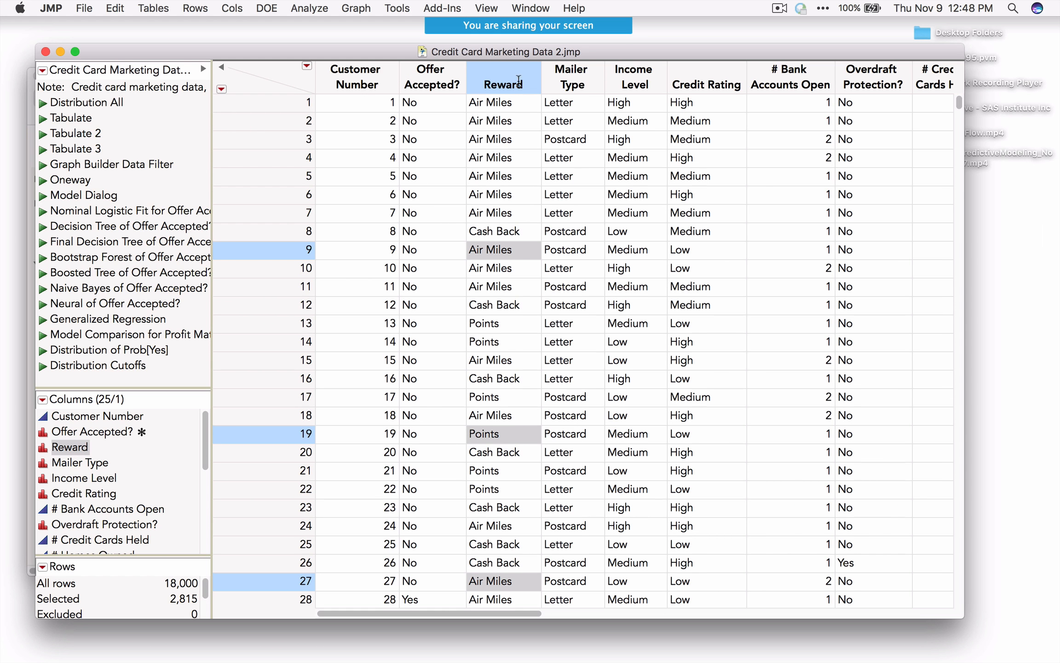
pyautogui.click(570, 81)
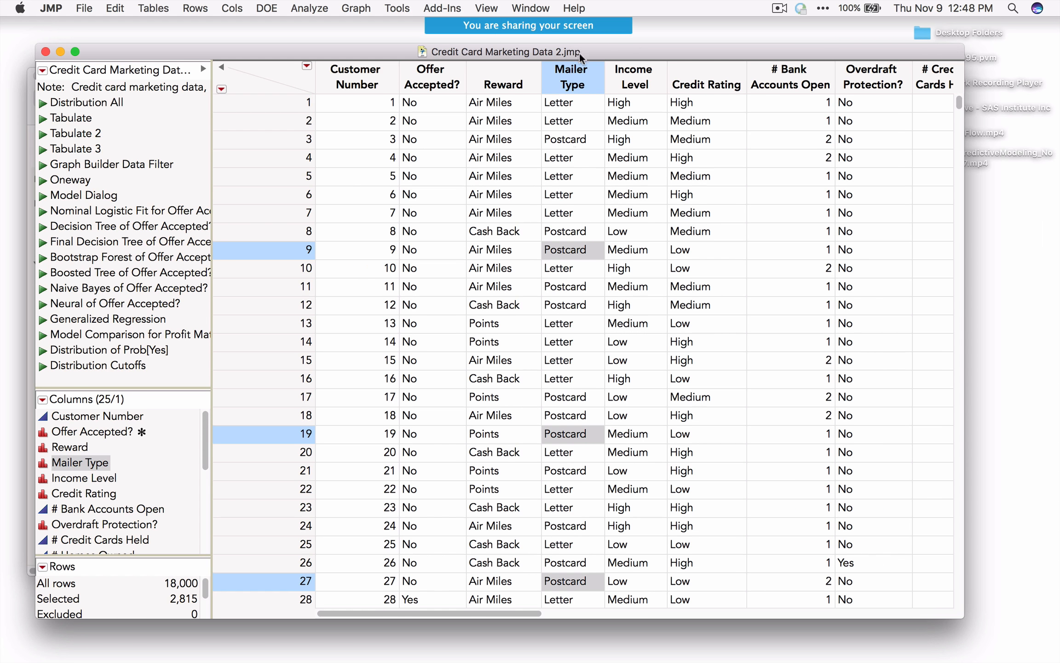
pyautogui.click(637, 77)
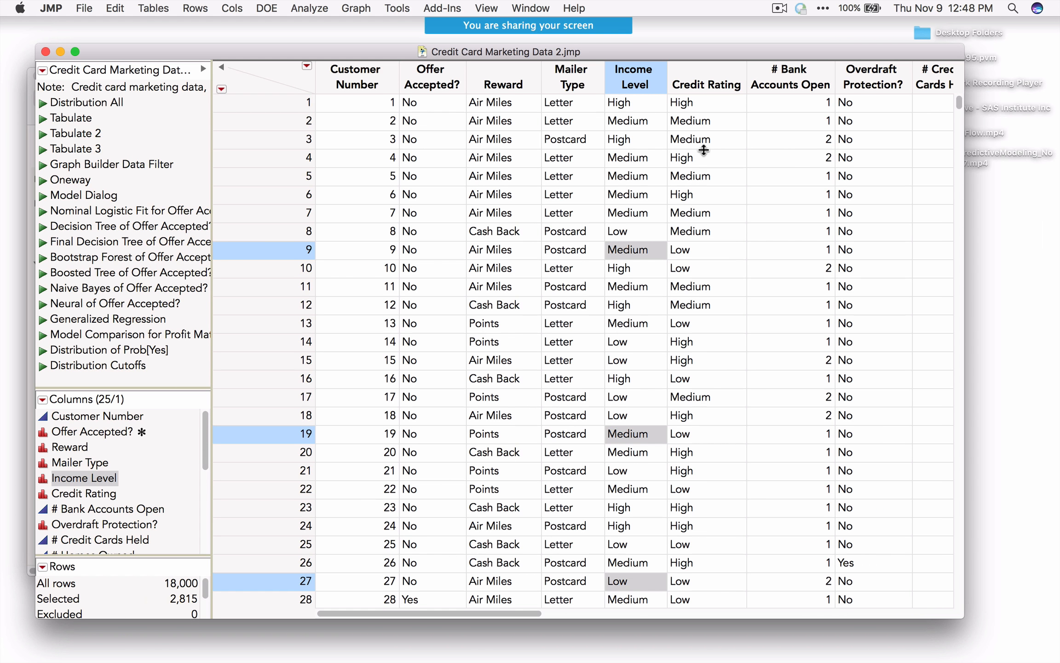
pyautogui.click(711, 79)
pyautogui.moveTo(701, 195); pyautogui.dragTo(702, 177)
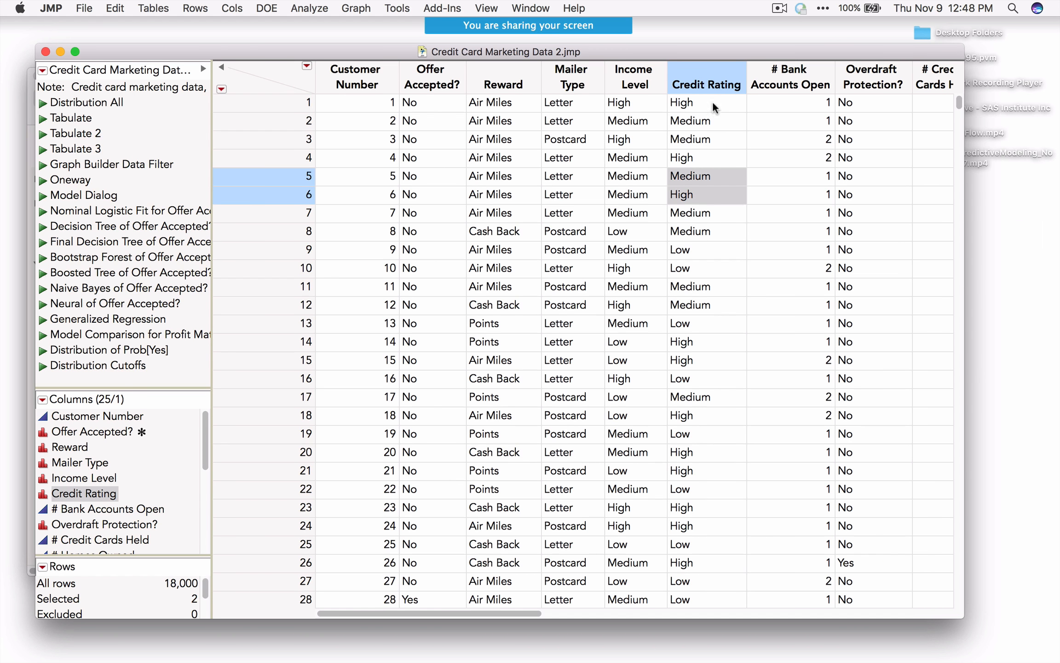
pyautogui.moveTo(392, 613); pyautogui.dragTo(362, 646)
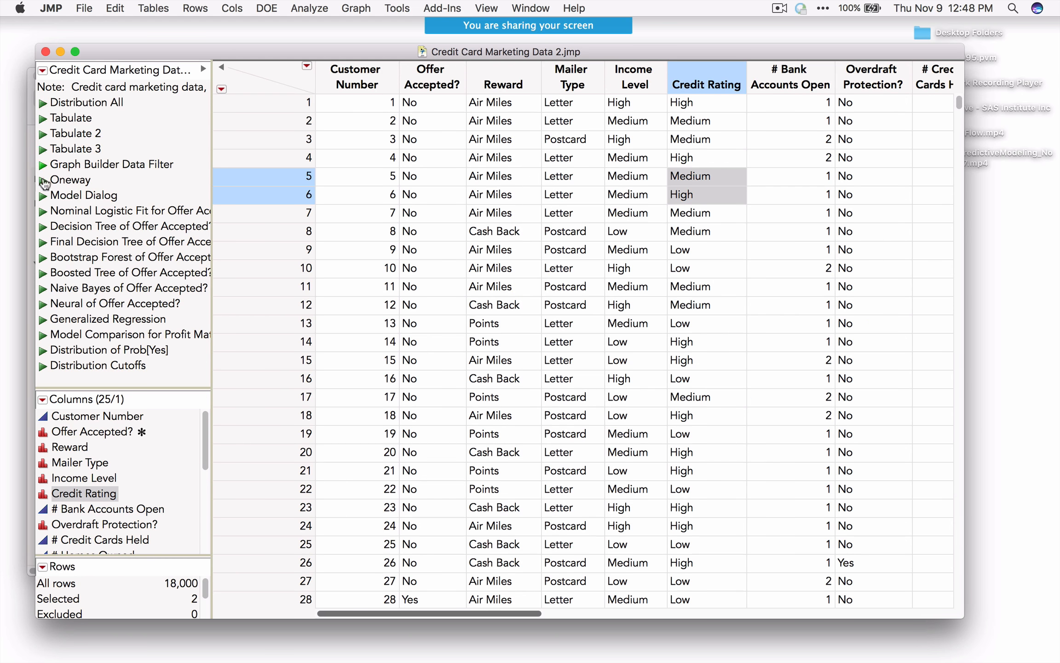
# Run the saved Tabulate script and examine acceptance rates by mailer type, income level, reward and credit rating before closing the report
pyautogui.click(43, 120)
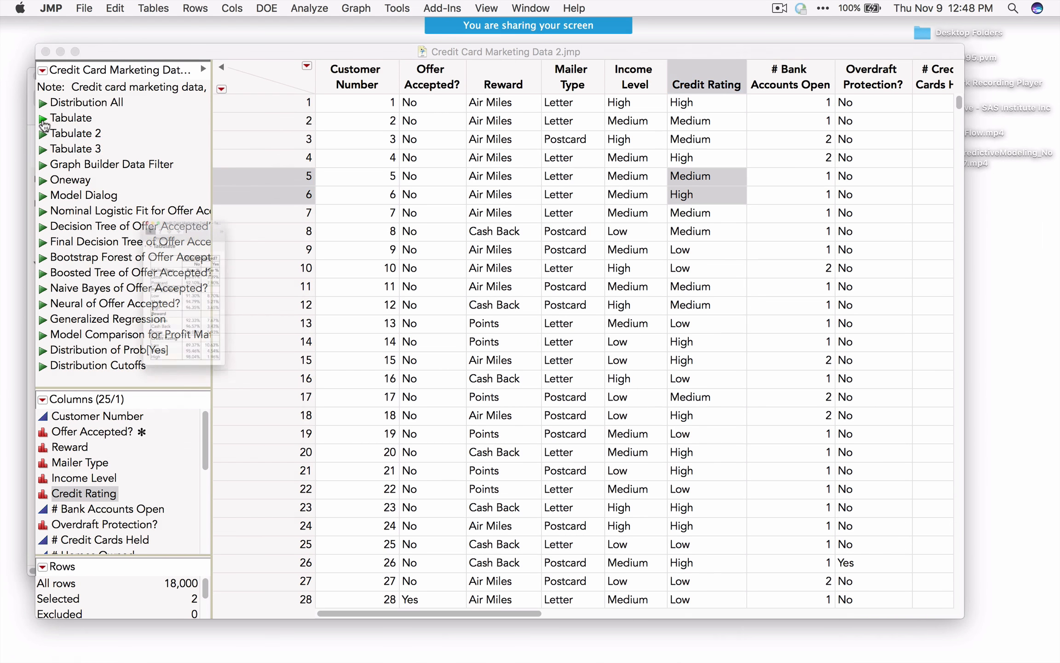
pyautogui.moveTo(188, 110); pyautogui.dragTo(421, 106)
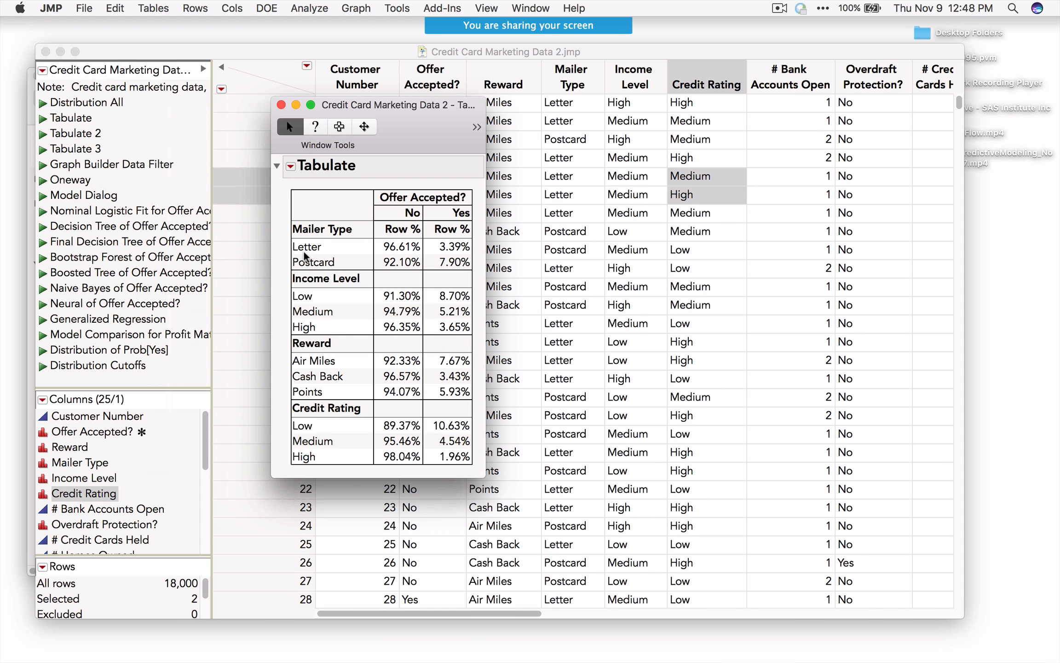
pyautogui.click(281, 106)
# Run the saved Tabulate 2 script and examine acceptance rates across combinations of reward, mailer type, income level and credit rating, closing the report at the end
pyautogui.click(43, 133)
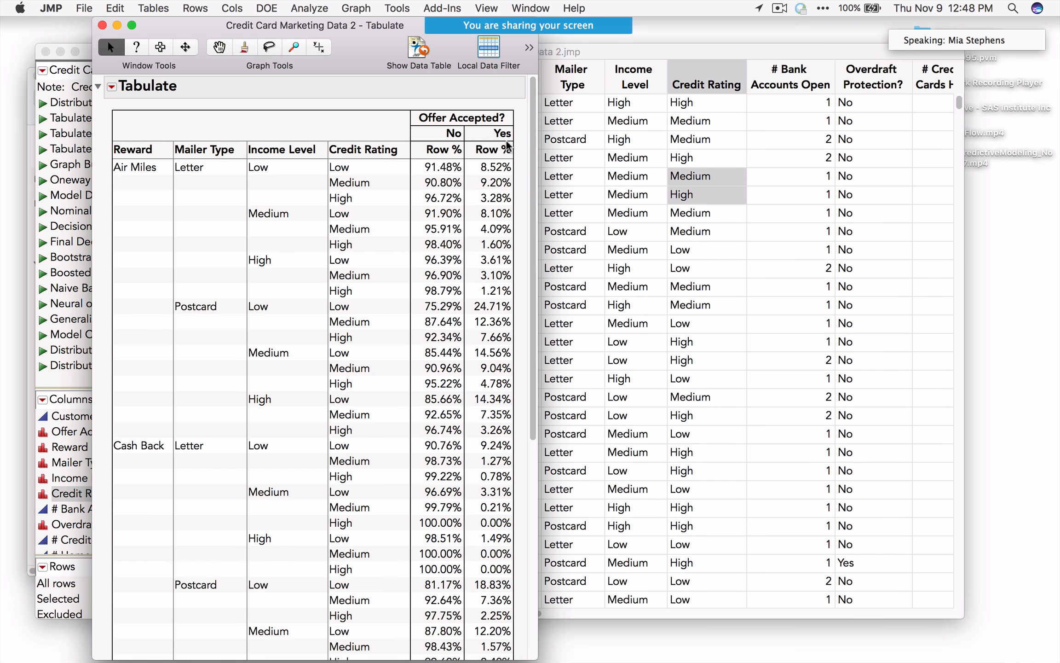
pyautogui.scroll(-5, 491, 286)
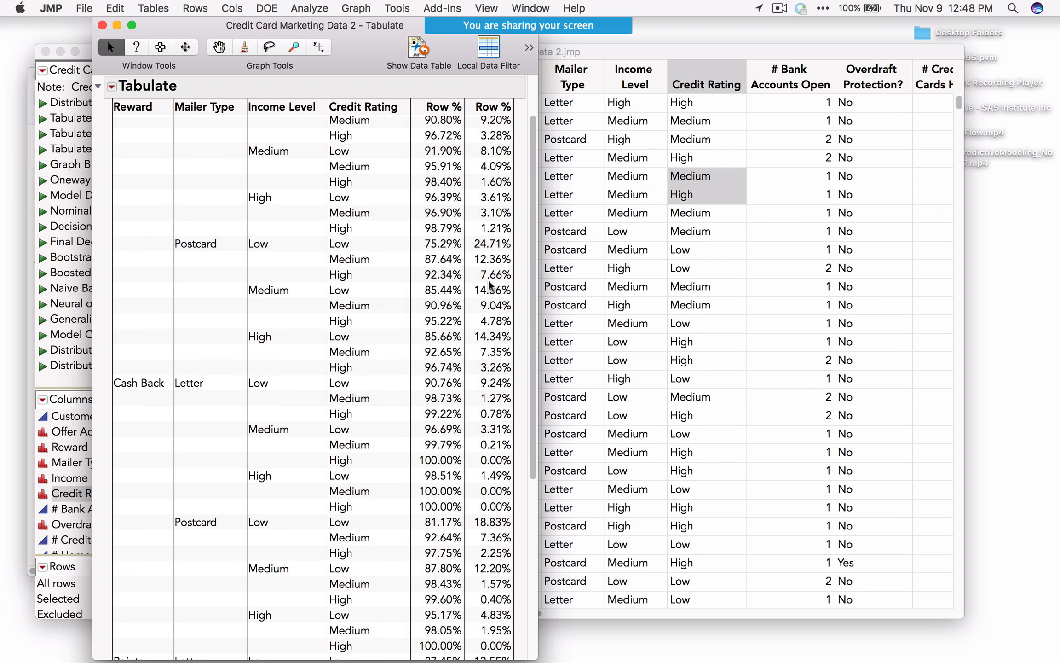
pyautogui.scroll(-3, 492, 286)
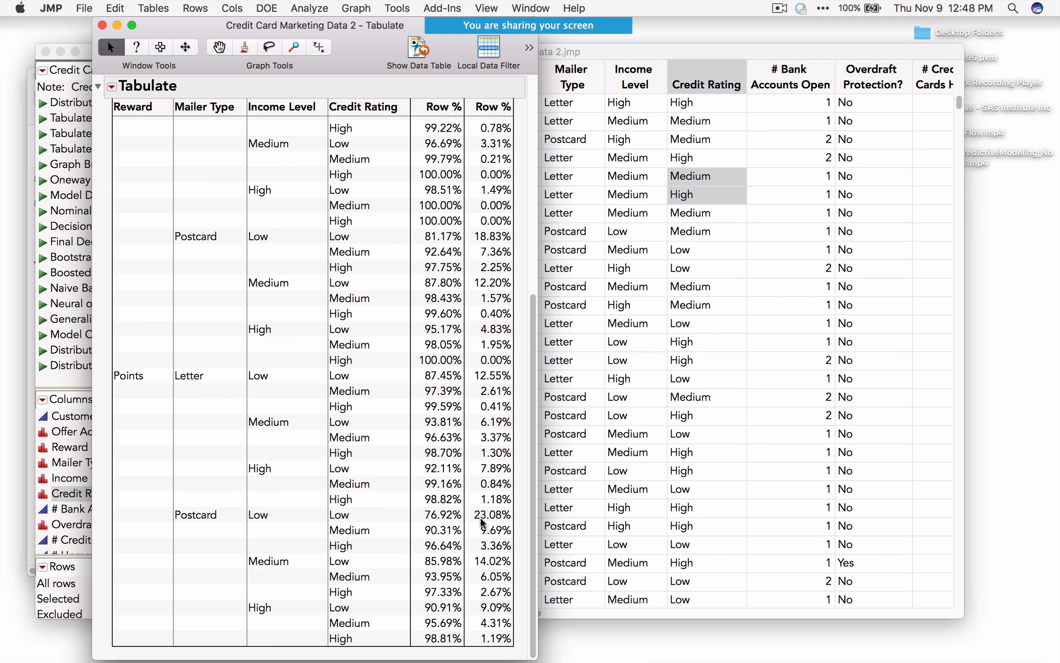
pyautogui.scroll(10, 480, 522)
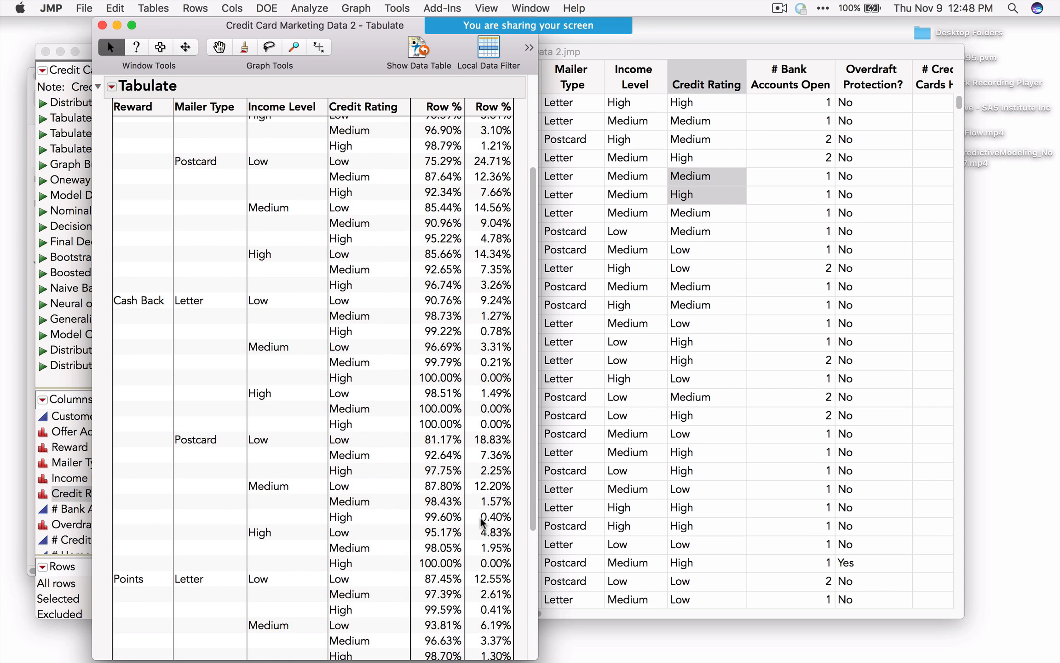
pyautogui.scroll(3, 480, 523)
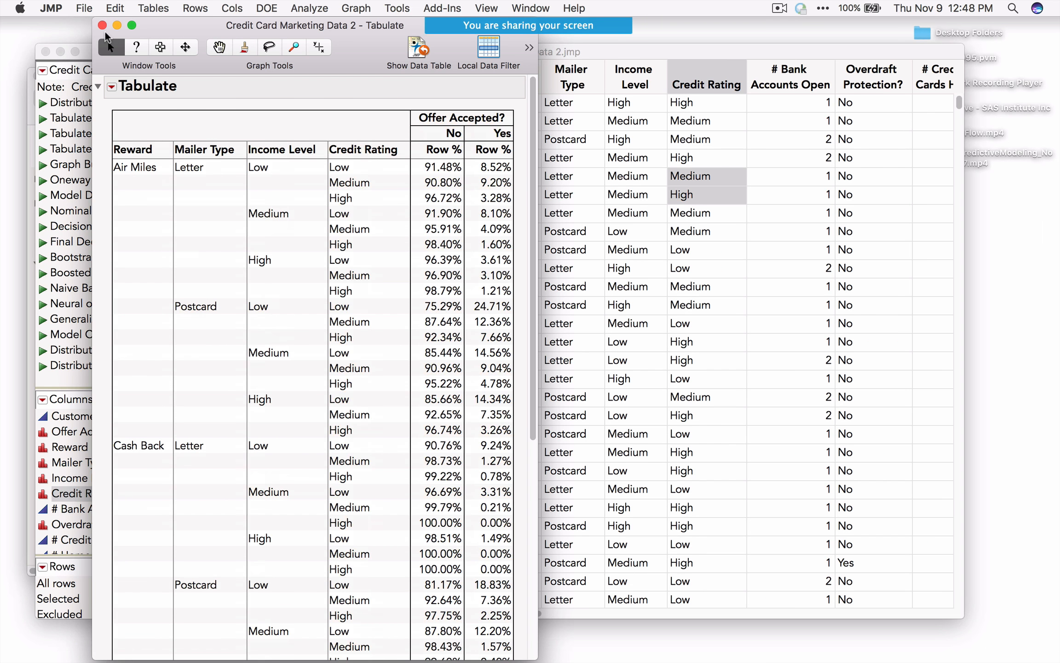
pyautogui.click(102, 26)
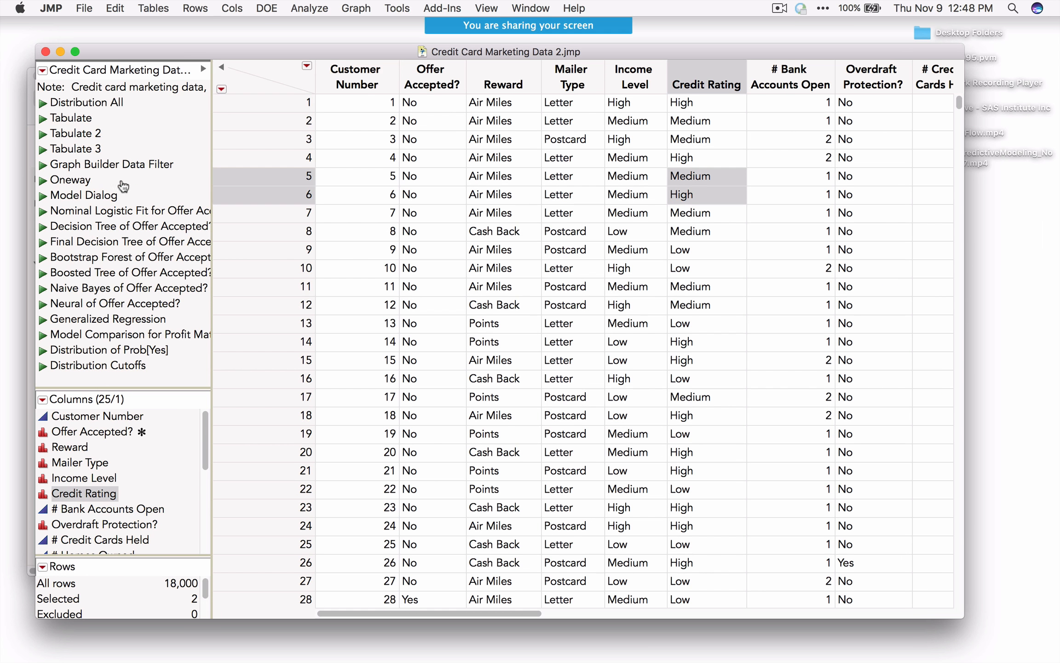
# Run the saved Nominal Logistic Fit for Offer Accepted? and examine its effects, ROC curves and lift curves, extending the validation lift axis to about 5
pyautogui.click(41, 213)
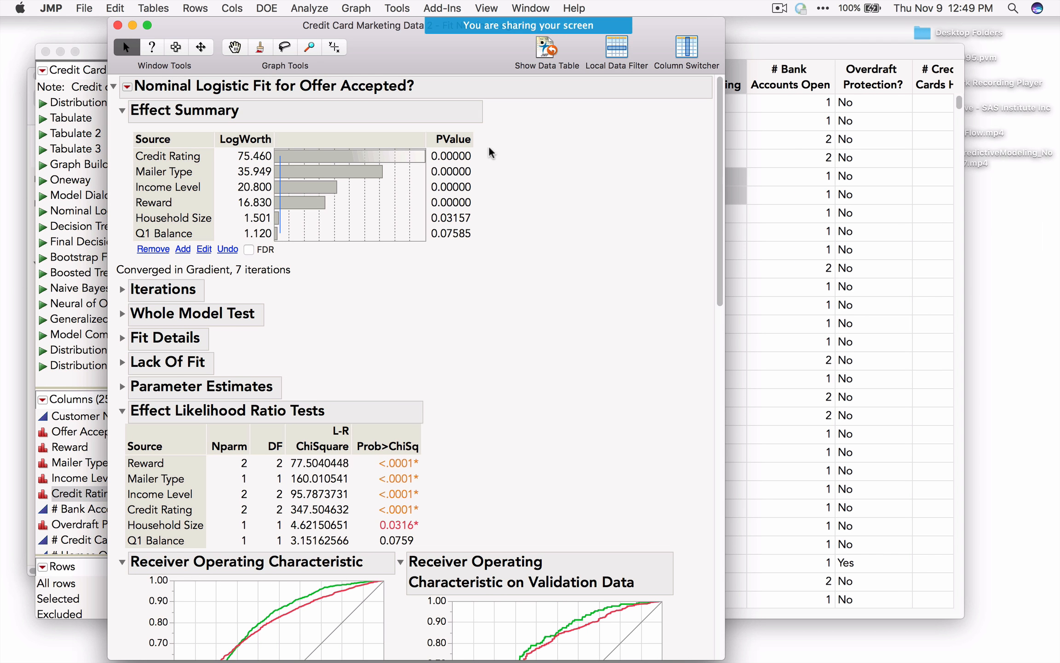
pyautogui.moveTo(484, 146)
pyautogui.mouseDown()
pyautogui.moveTo(508, 210)
pyautogui.moveTo(476, 249)
pyautogui.mouseUp()
pyautogui.scroll(-5, 515, 289)
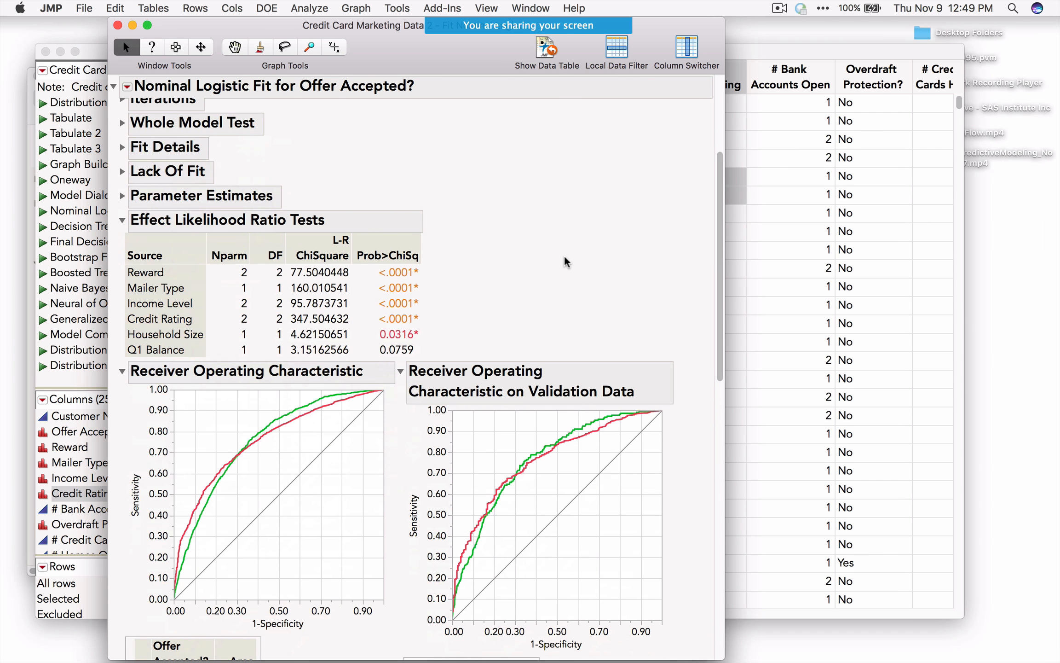
pyautogui.scroll(-5, 561, 259)
pyautogui.scroll(-3, 562, 261)
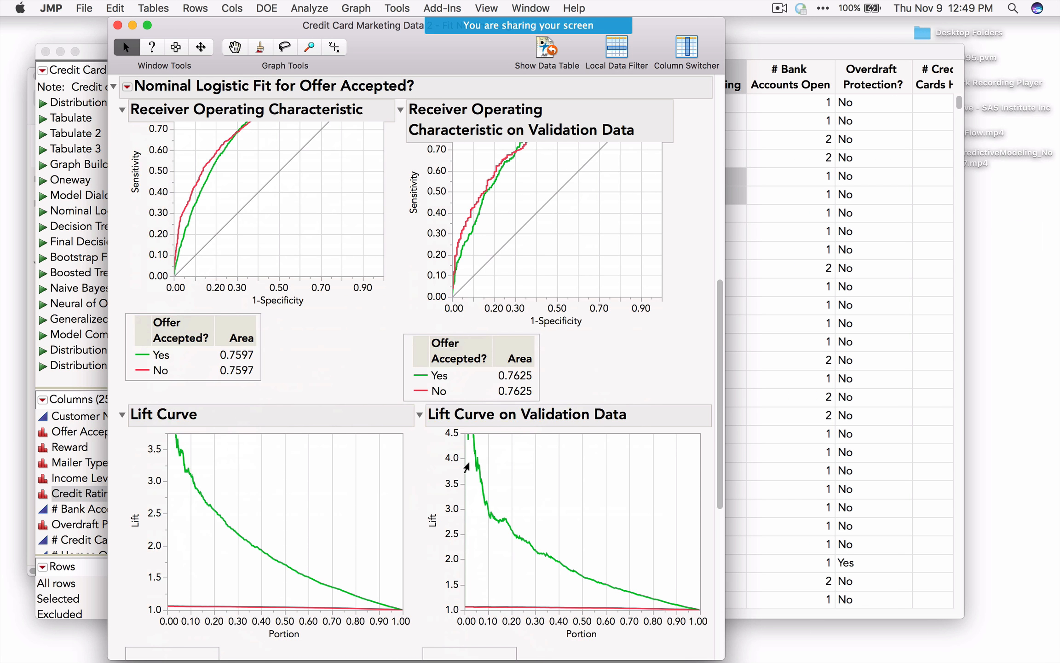
pyautogui.moveTo(459, 437); pyautogui.dragTo(454, 469)
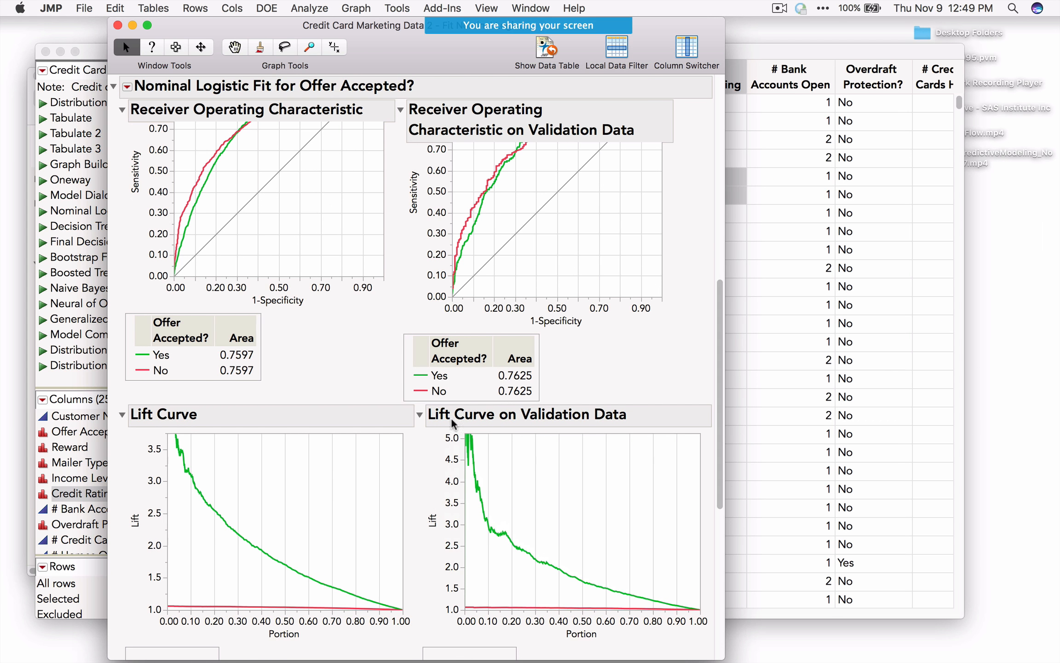
pyautogui.scroll(-1, 574, 353)
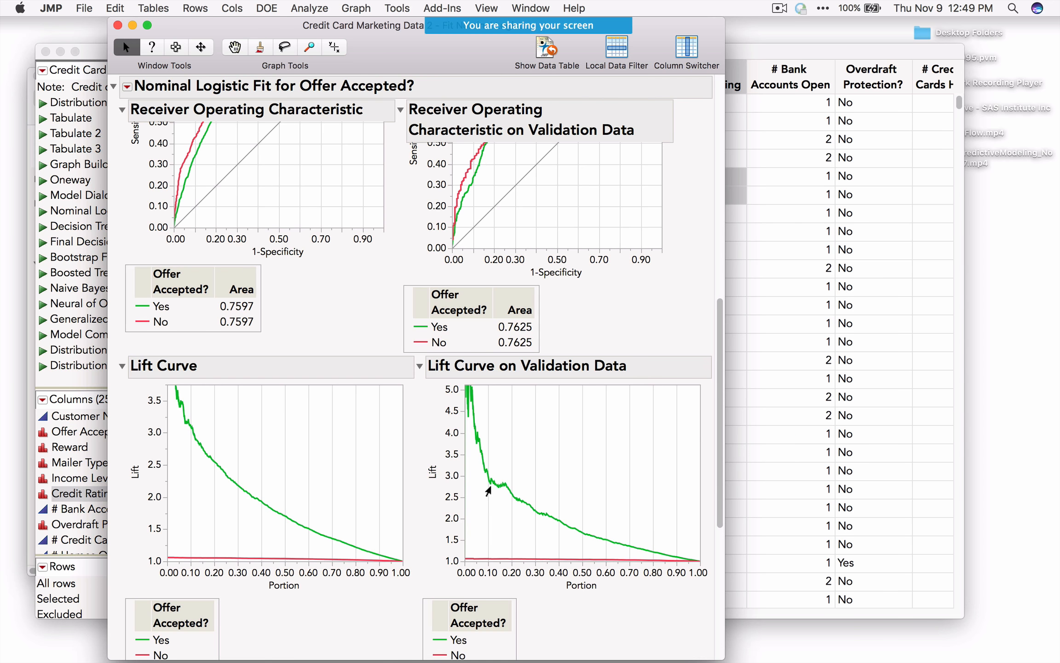
# Review the logistic model's confusion matrix, explore its Prediction Profiler with Reward set to Points, and close the report
pyautogui.scroll(-10, 486, 485)
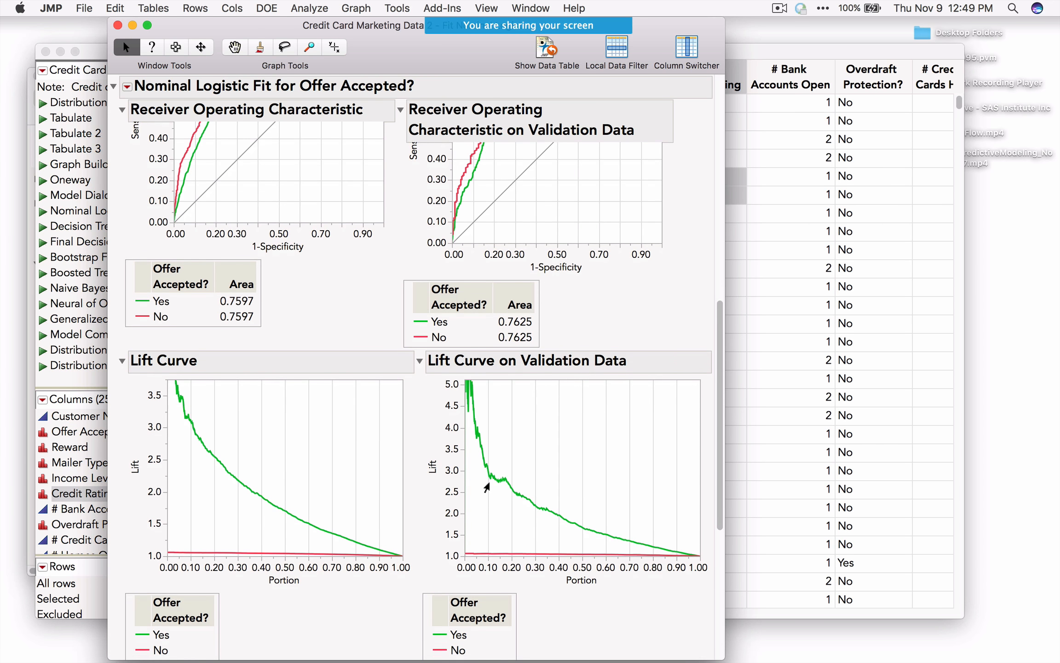
pyautogui.scroll(-3, 486, 486)
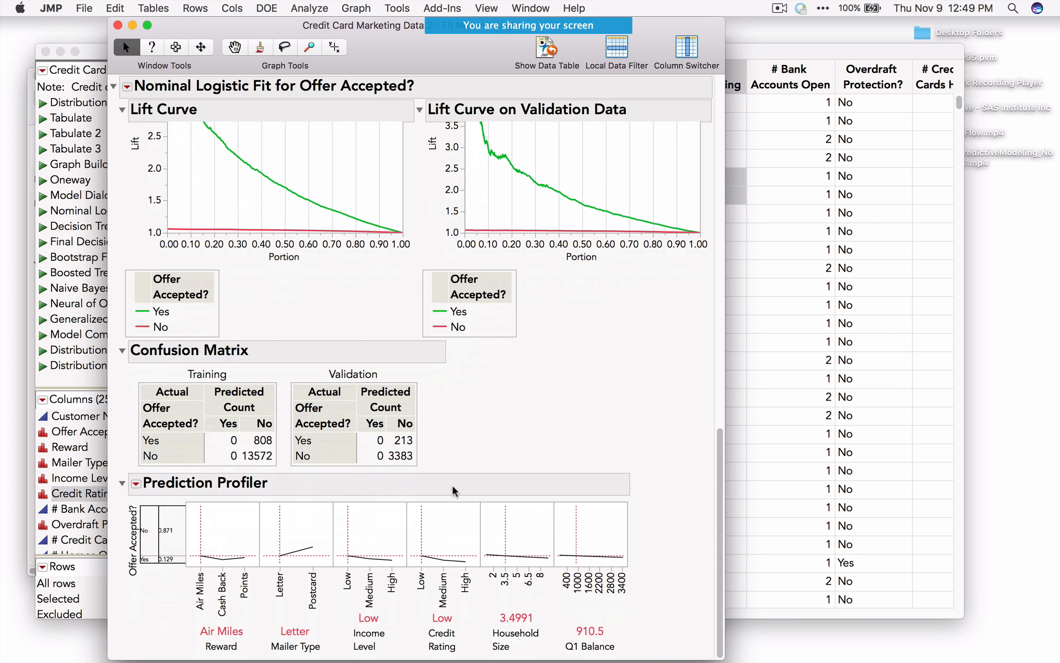
pyautogui.moveTo(198, 519); pyautogui.dragTo(259, 530)
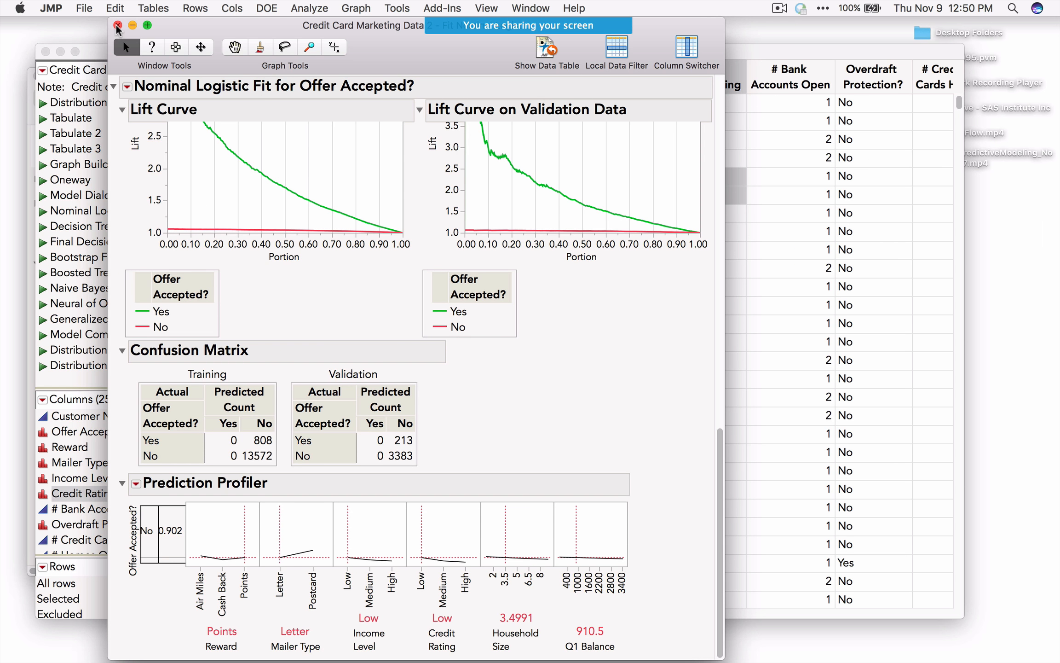
pyautogui.click(118, 26)
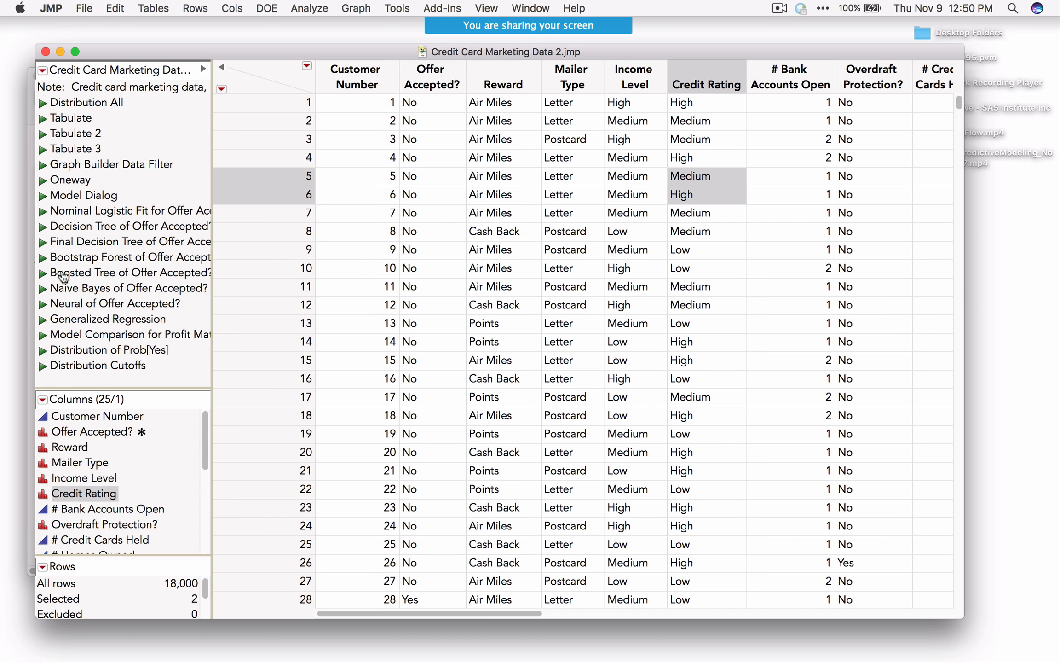
# Run the saved Naive Bayes model of Offer Accepted? and examine its training and validation confusion matrices before closing the report
pyautogui.click(43, 290)
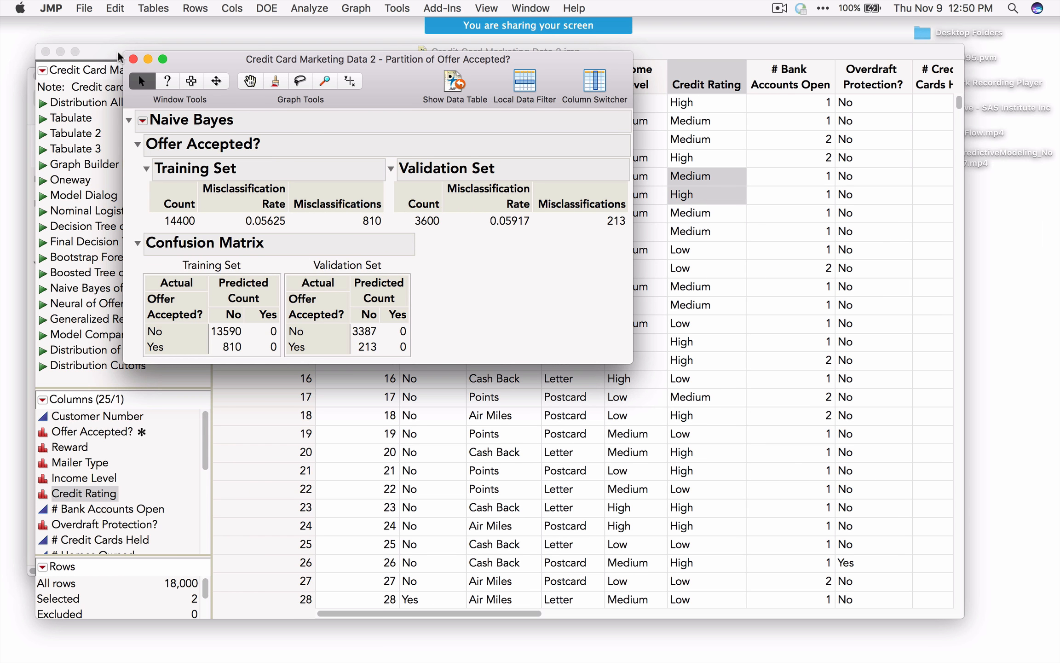
pyautogui.moveTo(423, 269)
pyautogui.mouseDown()
pyautogui.moveTo(446, 317)
pyautogui.moveTo(439, 357)
pyautogui.moveTo(313, 356)
pyautogui.moveTo(275, 343)
pyautogui.moveTo(266, 263)
pyautogui.moveTo(294, 251)
pyautogui.moveTo(402, 248)
pyautogui.moveTo(422, 269)
pyautogui.mouseUp()
pyautogui.moveTo(424, 339)
pyautogui.mouseDown()
pyautogui.moveTo(416, 294)
pyautogui.moveTo(386, 305)
pyautogui.moveTo(383, 357)
pyautogui.moveTo(412, 363)
pyautogui.moveTo(431, 339)
pyautogui.mouseUp()
pyautogui.click(133, 58)
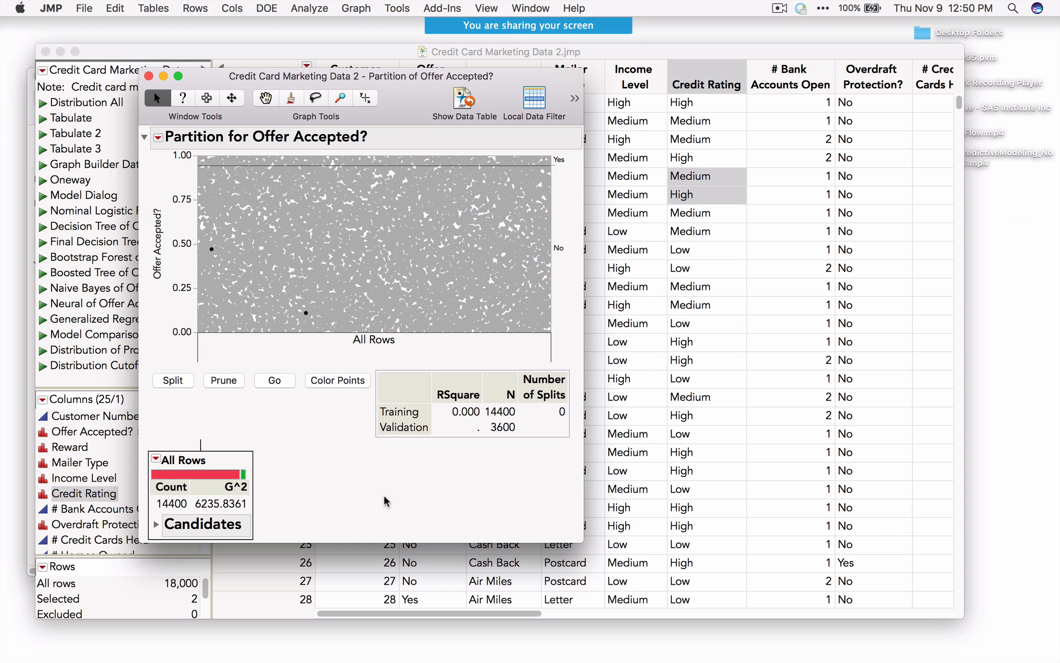
# Grow the Offer Accepted? decision tree with automatic validation-based splitting and show its fit details
pyautogui.click(273, 381)
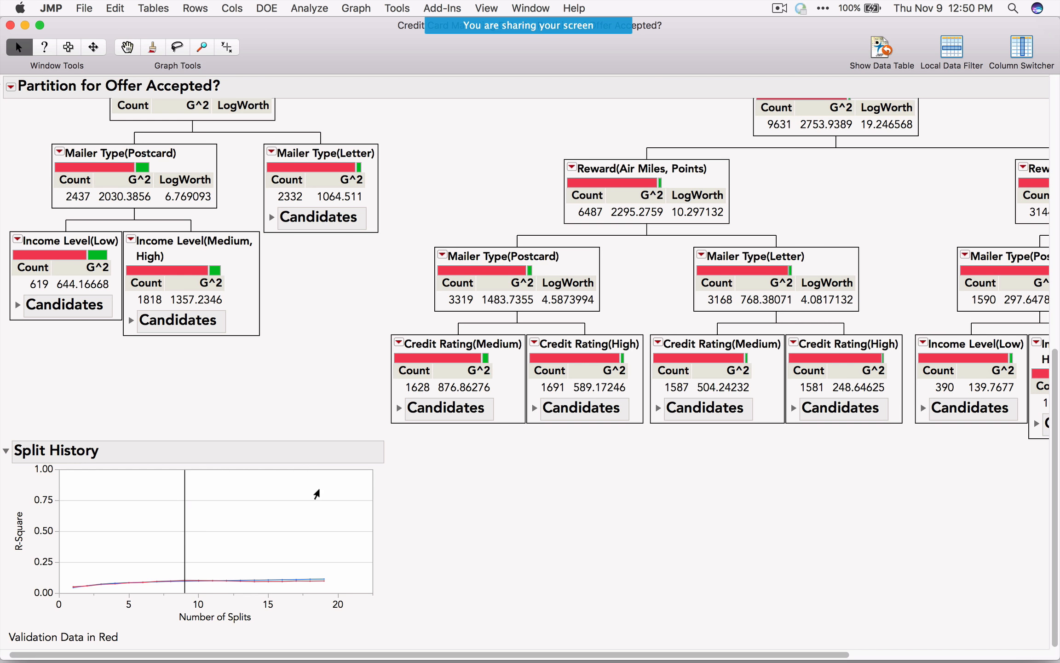
pyautogui.scroll(15, 340, 384)
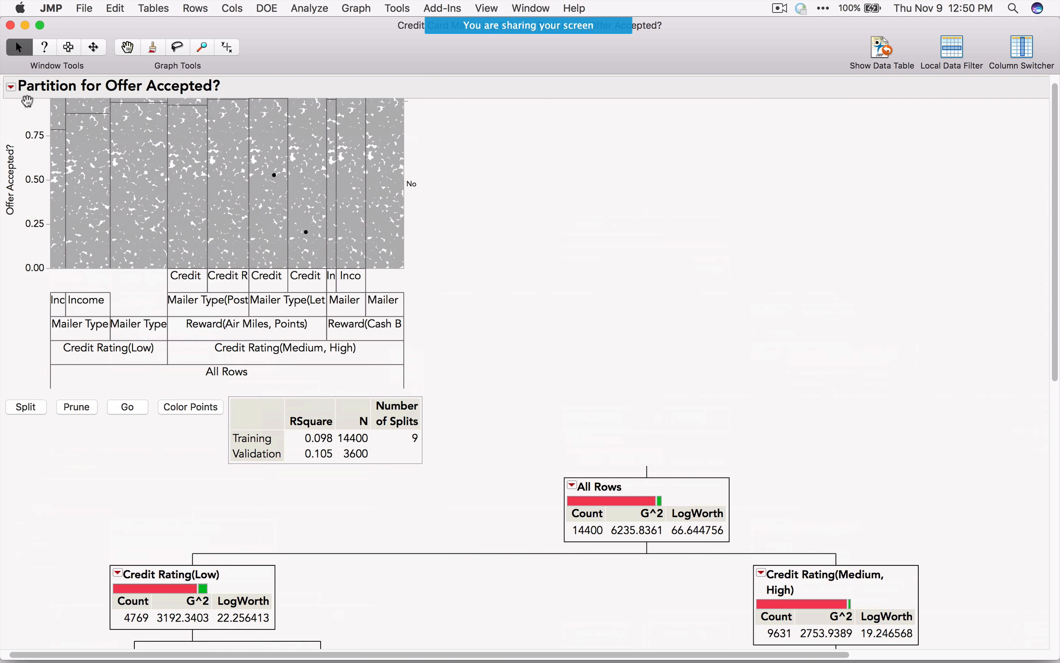
pyautogui.click(10, 86)
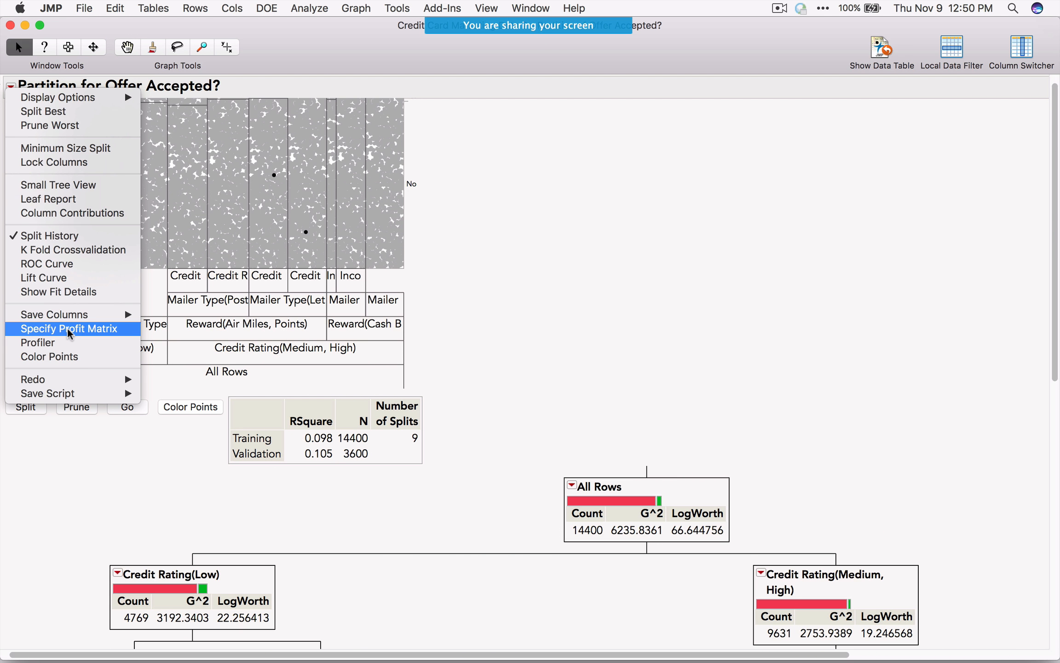
pyautogui.click(69, 292)
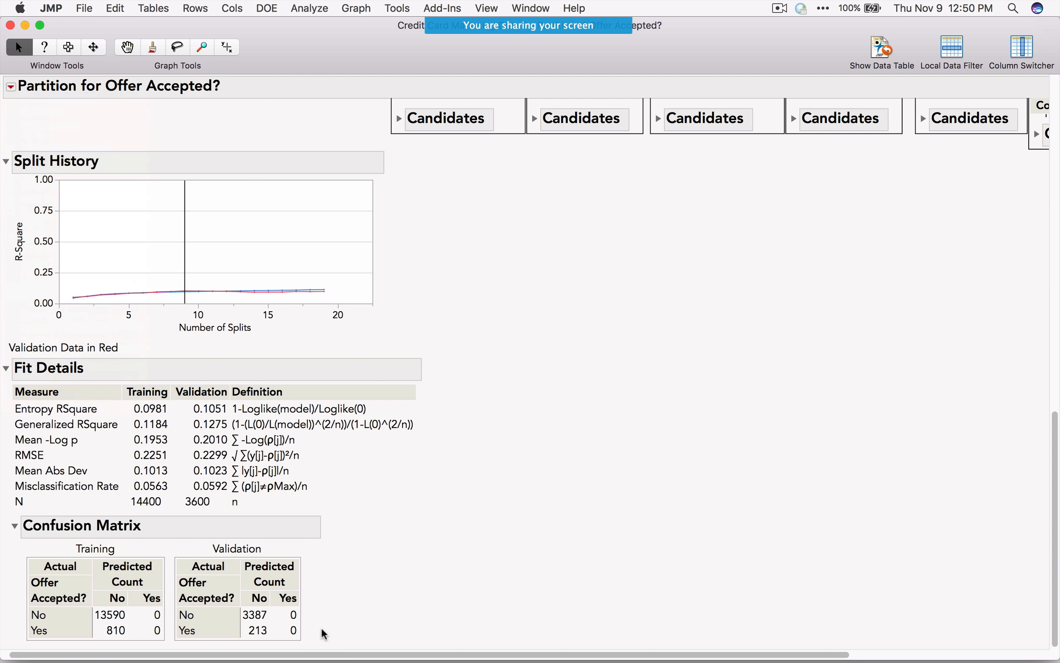
# Point out the predicted Yes column in the tree's validation confusion matrix, then close the partition report
pyautogui.moveTo(321, 628)
pyautogui.mouseDown()
pyautogui.moveTo(300, 560)
pyautogui.moveTo(275, 603)
pyautogui.moveTo(281, 636)
pyautogui.moveTo(326, 616)
pyautogui.mouseUp()
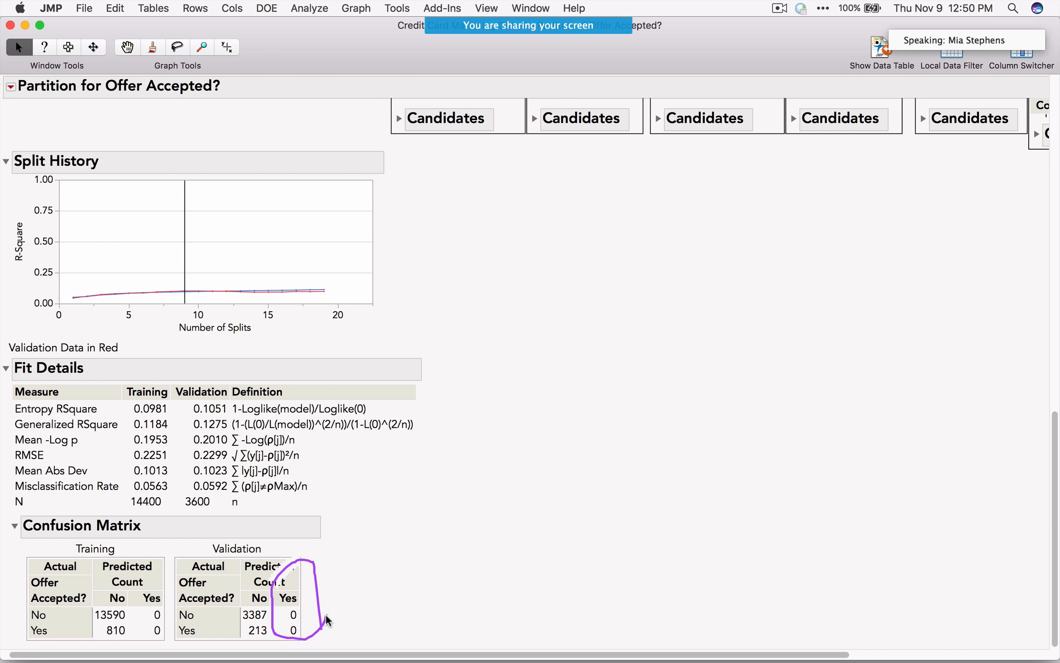
pyautogui.click(10, 26)
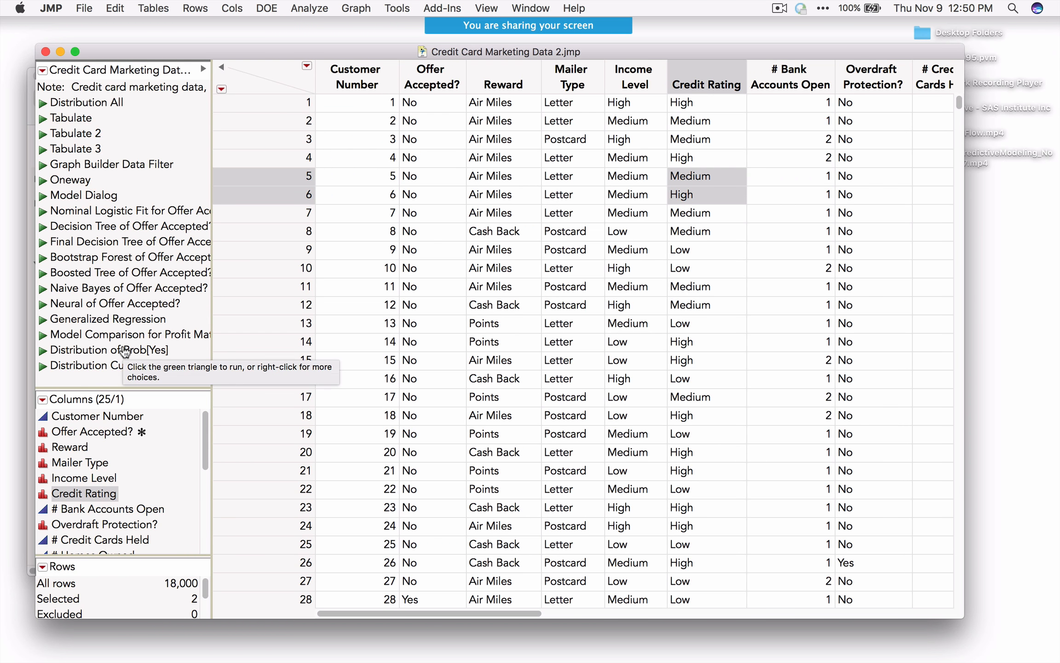
# Move the credit card data table aside and collapse the Recursive Partitioning outline in the teaching journal
pyautogui.moveTo(133, 51); pyautogui.dragTo(490, 56)
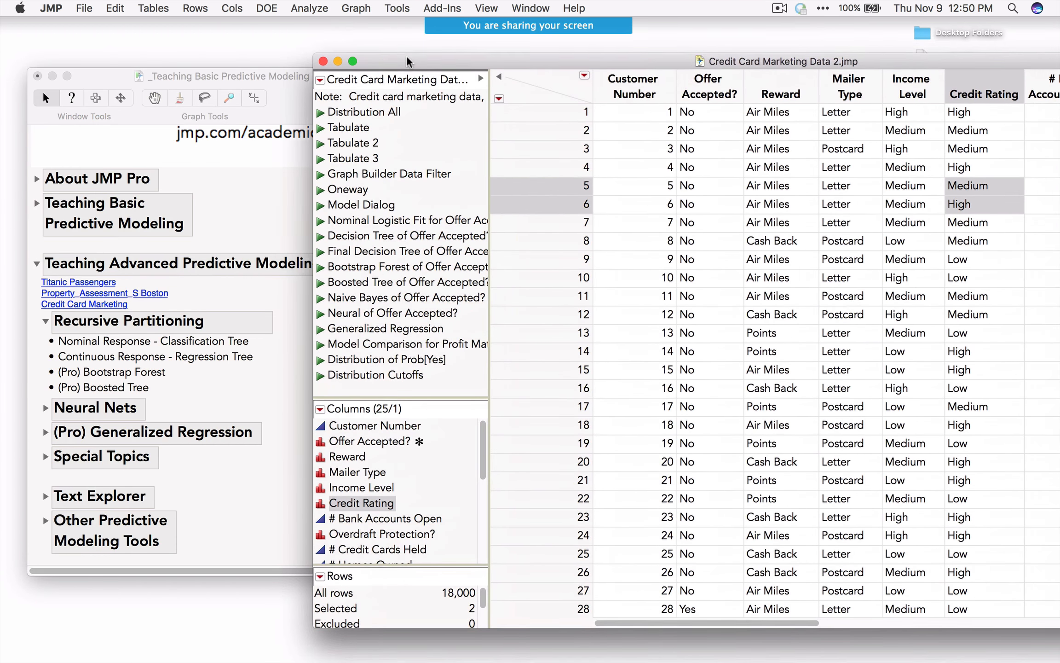
pyautogui.click(46, 323)
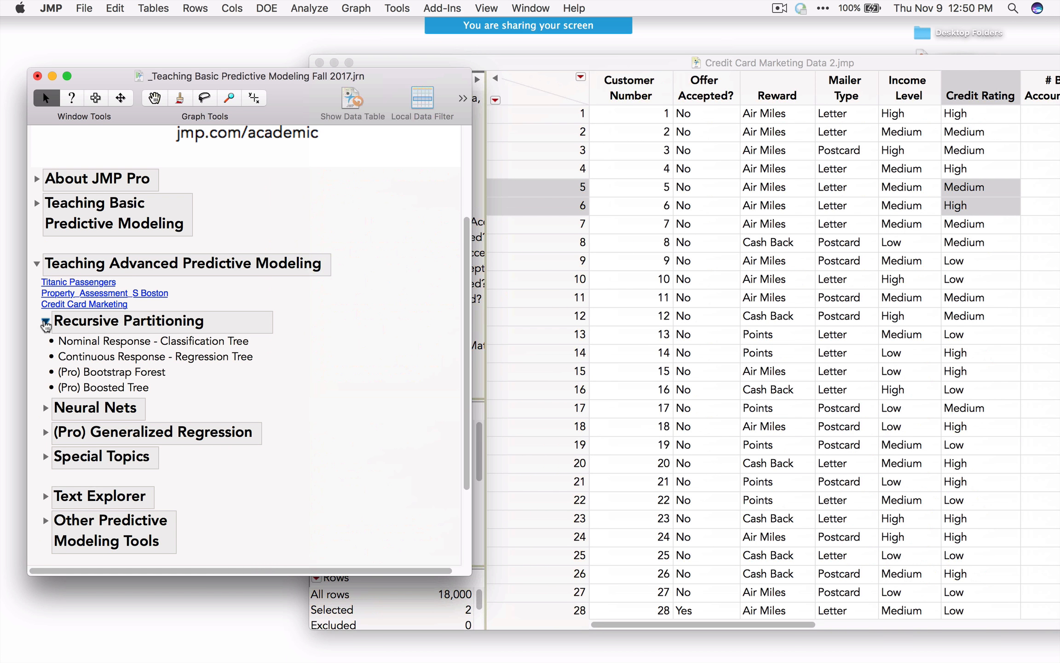
pyautogui.click(46, 323)
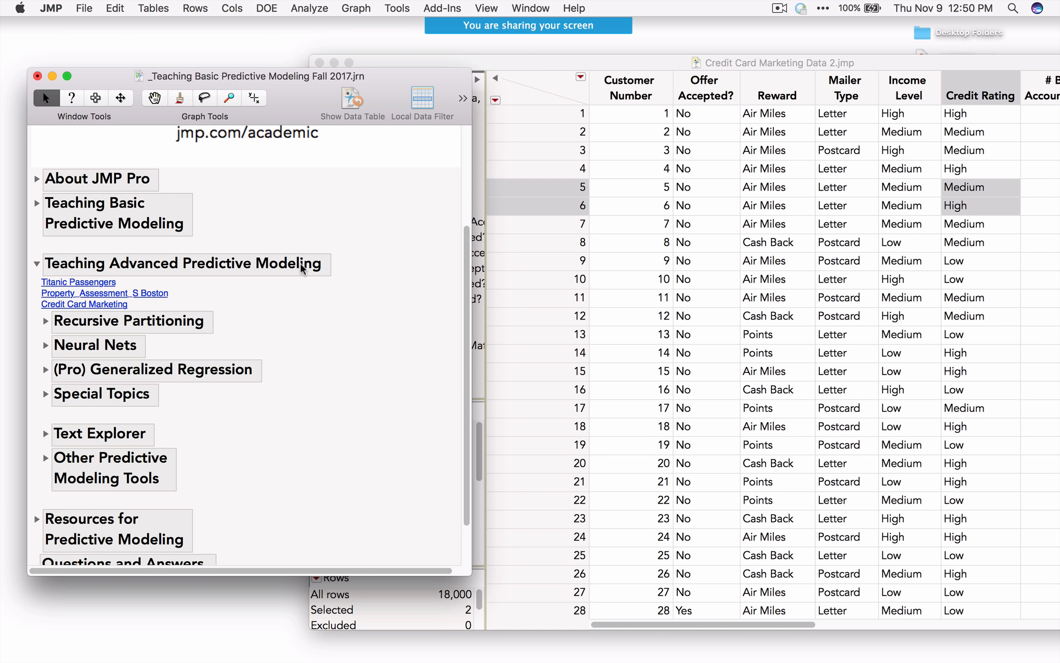
# Return to Credit Card Marketing Data 2.jmp and examine the formula of the Lin[Yes] column, leaving the editor without changes
pyautogui.click(540, 62)
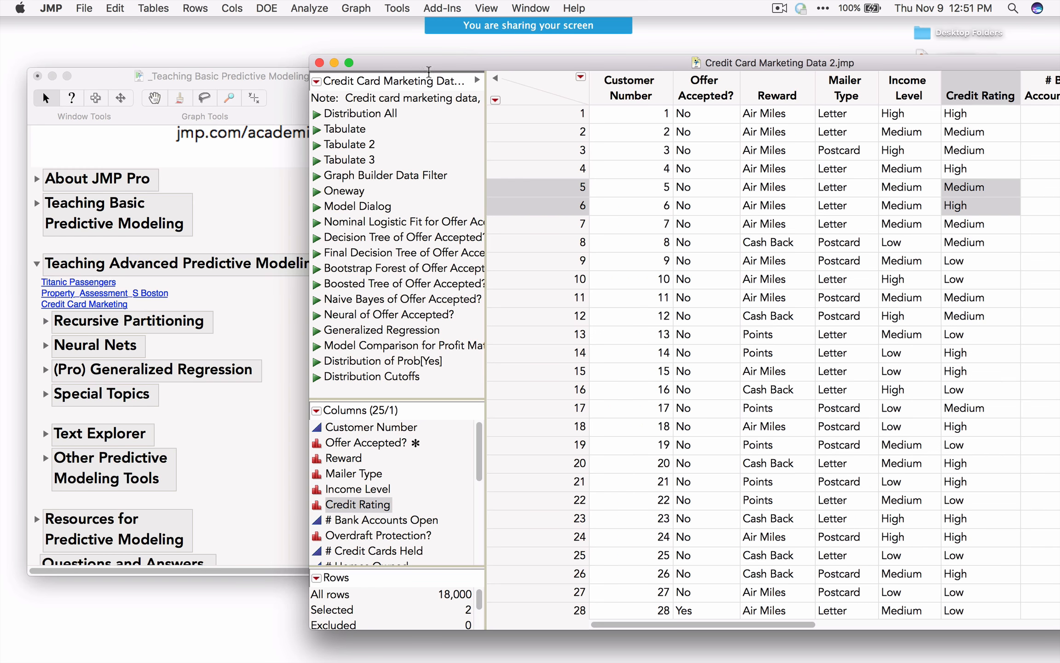
pyautogui.moveTo(433, 67); pyautogui.dragTo(209, 58)
pyautogui.moveTo(444, 614); pyautogui.dragTo(878, 618)
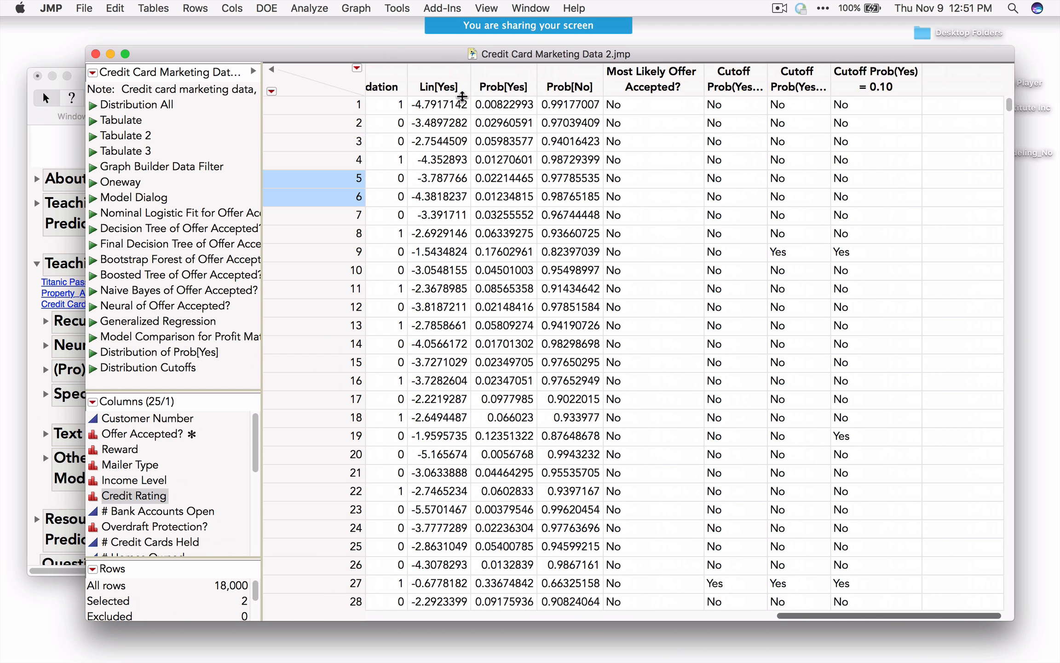
pyautogui.rightClick(448, 79)
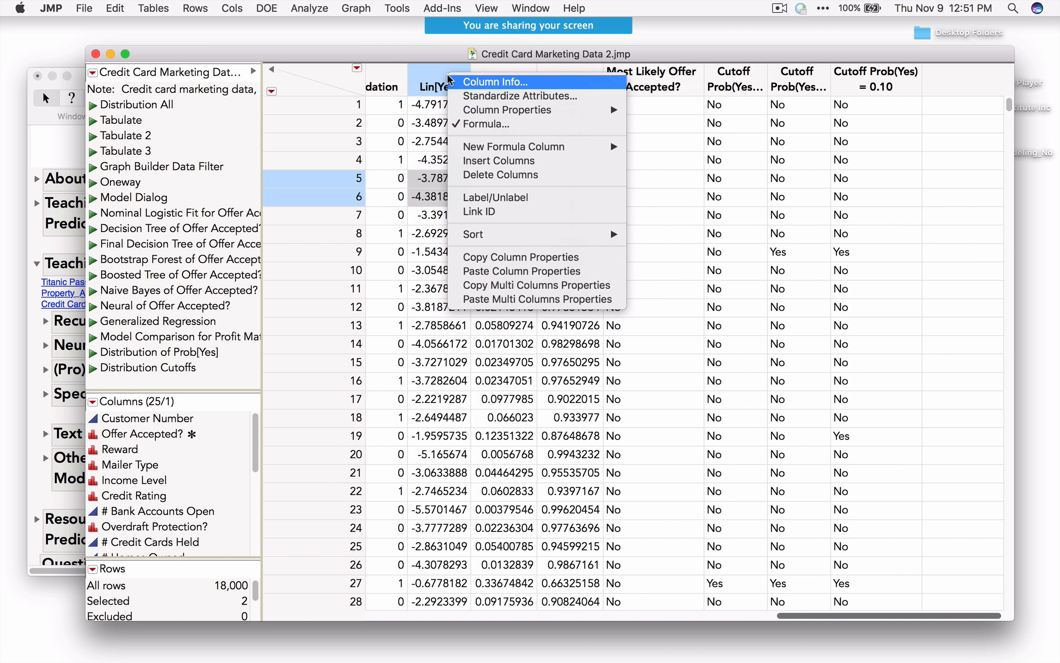
pyautogui.click(486, 124)
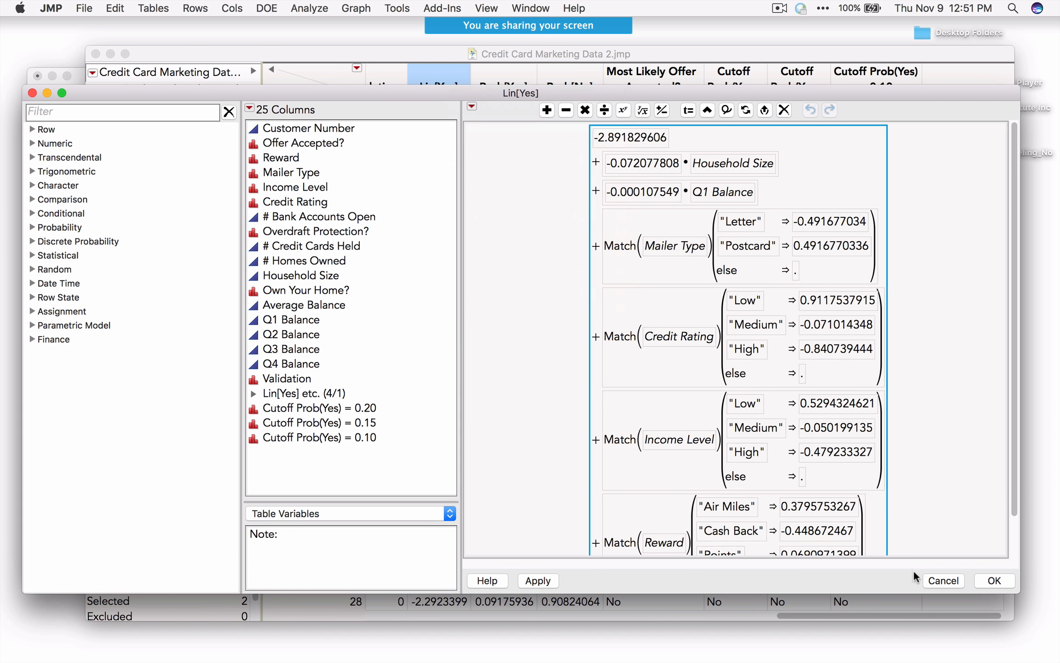
pyautogui.click(934, 580)
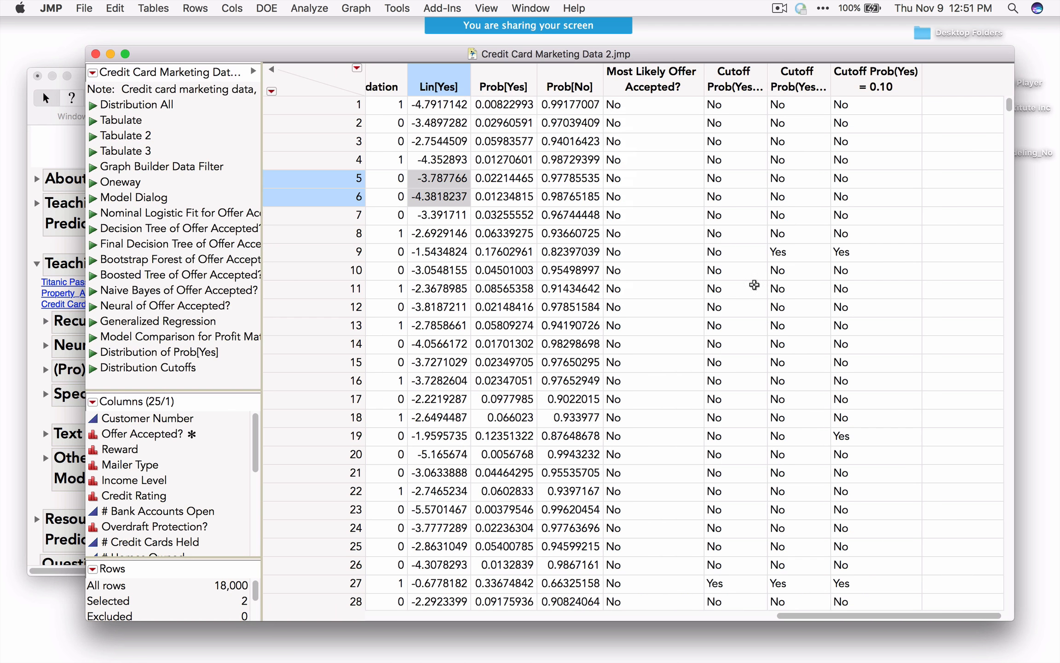
# Look over the Prob[Yes], Prob[No] and Most Likely Offer Accepted? prediction columns in the data table
pyautogui.click(491, 75)
pyautogui.click(572, 76)
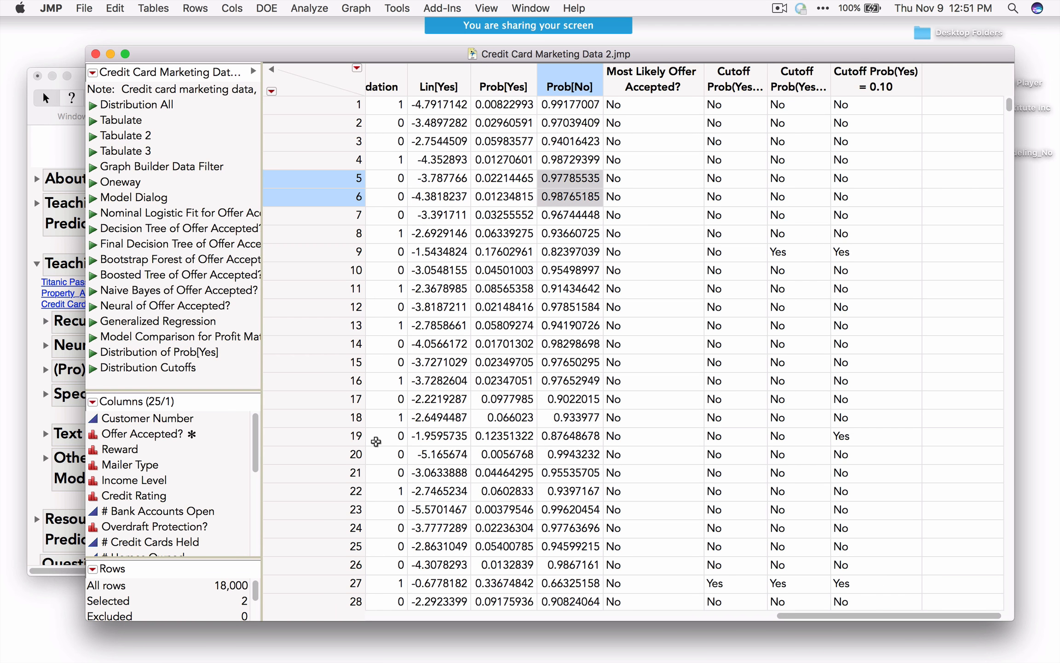
pyautogui.click(667, 82)
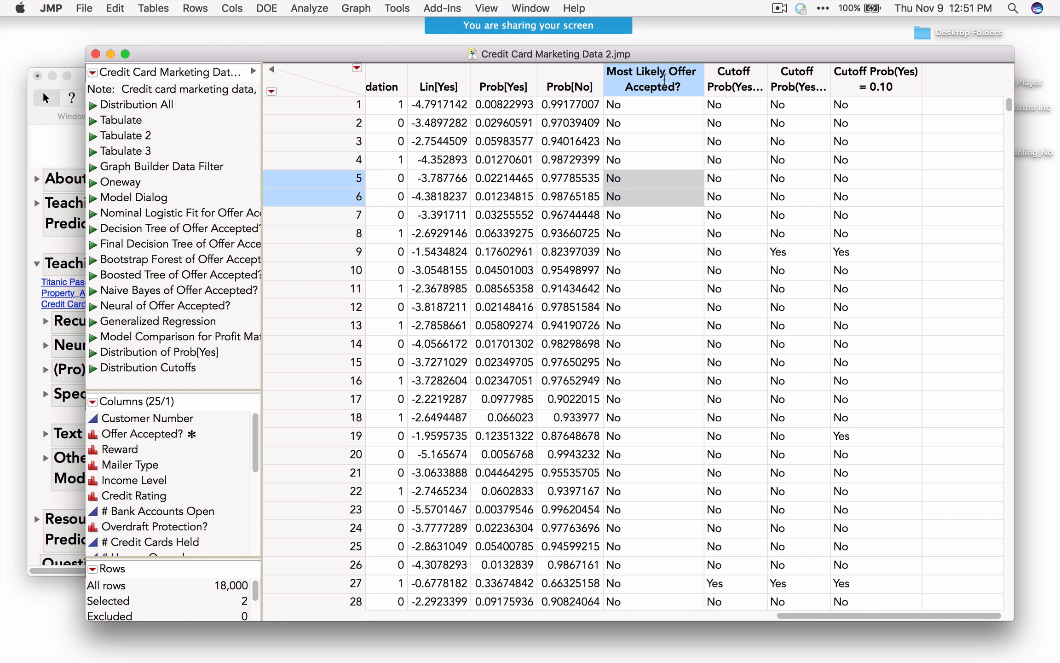
# Examine the formula of the Most Likely Offer Accepted? column and its Yes and No results, leaving the editor without changes
pyautogui.rightClick(664, 80)
pyautogui.click(680, 129)
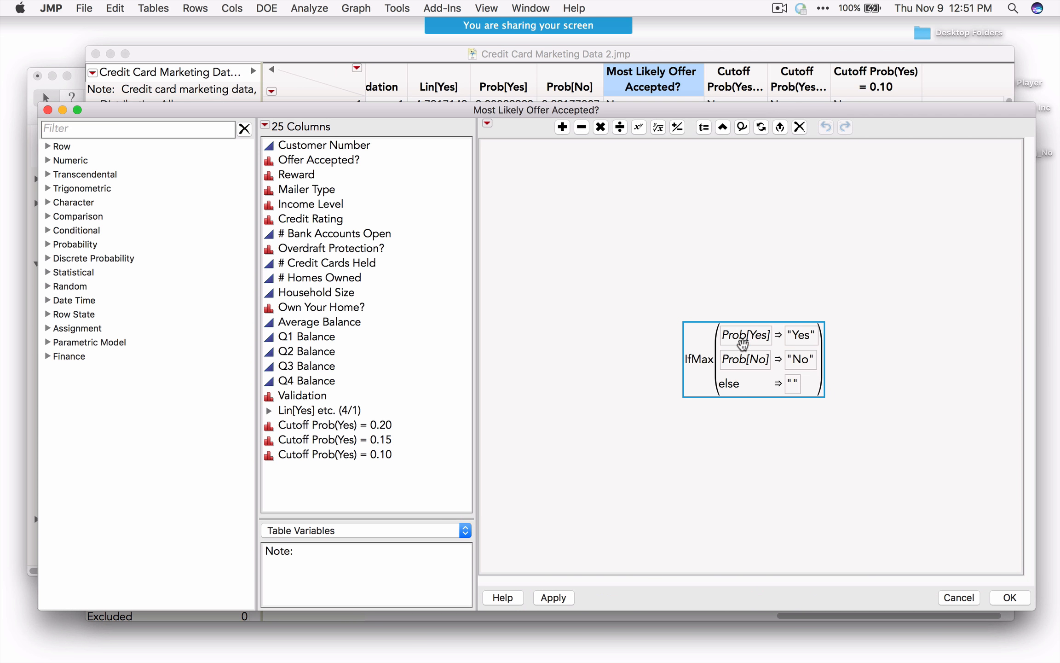
pyautogui.moveTo(740, 328)
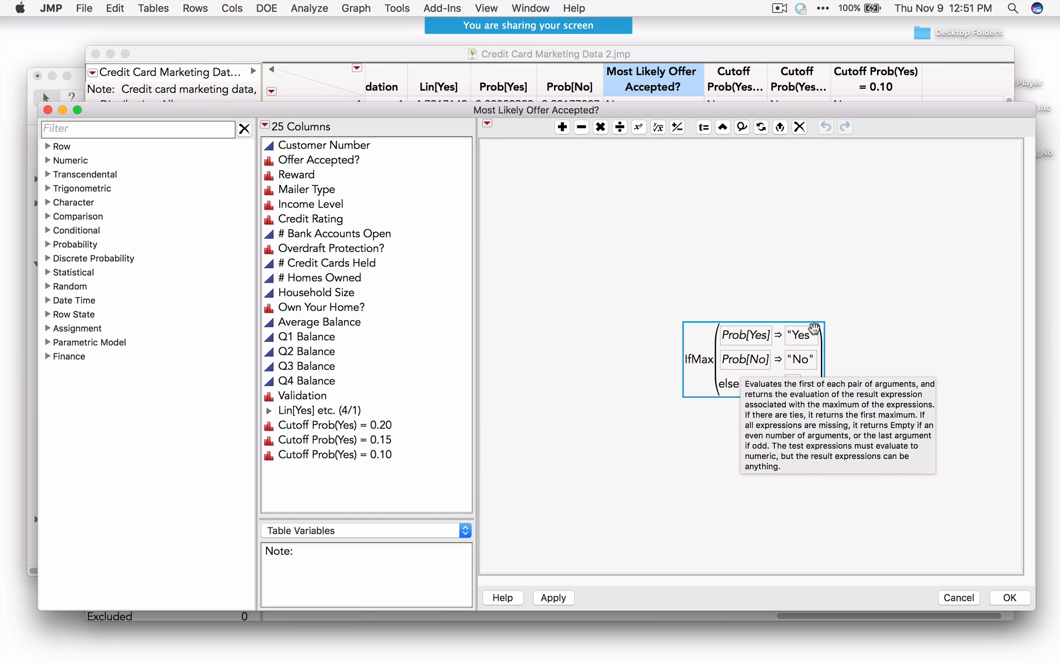
pyautogui.click(803, 338)
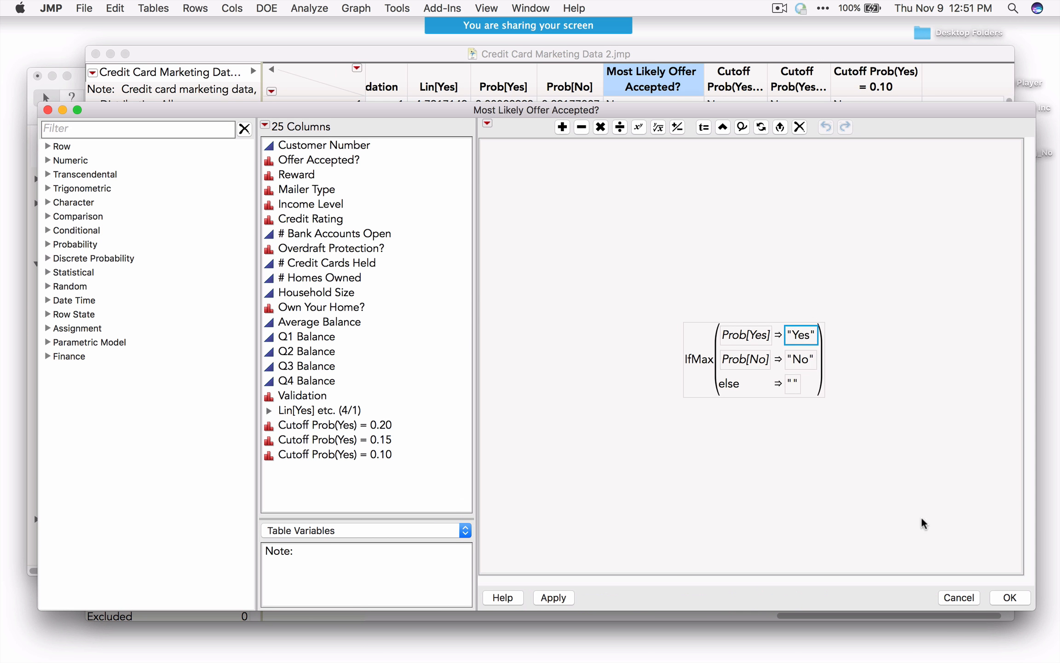
pyautogui.click(796, 361)
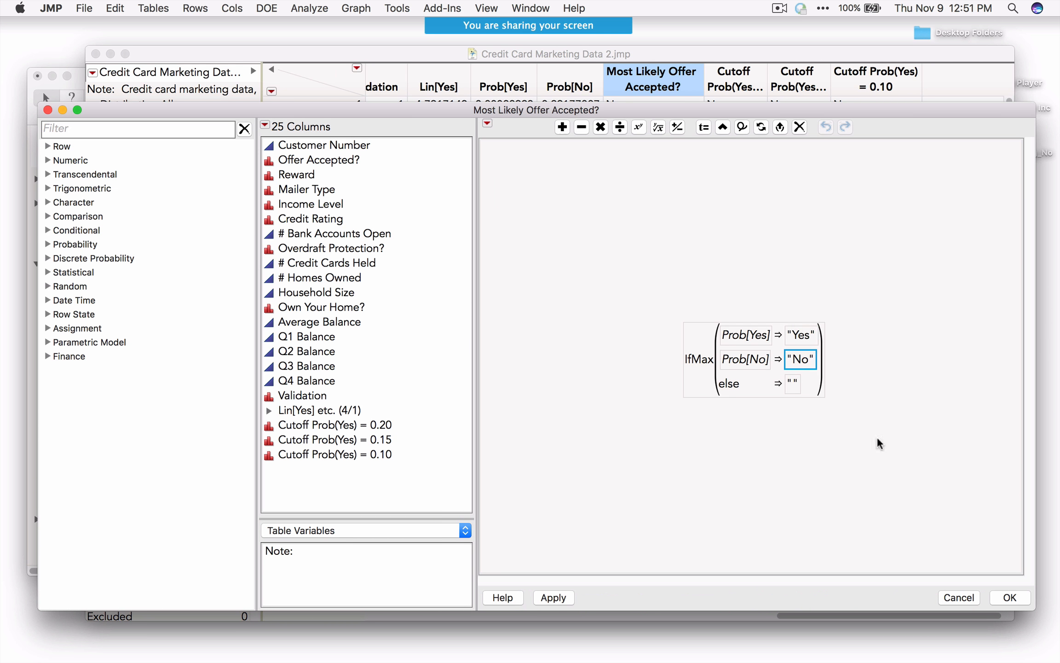
pyautogui.click(959, 598)
# Try Stratified Split Balanced on Offer Accepted?, altering proportions in both training and validation with Yes as focal group, and close it without running
pyautogui.moveTo(460, 54); pyautogui.dragTo(682, 52)
pyautogui.click(216, 76)
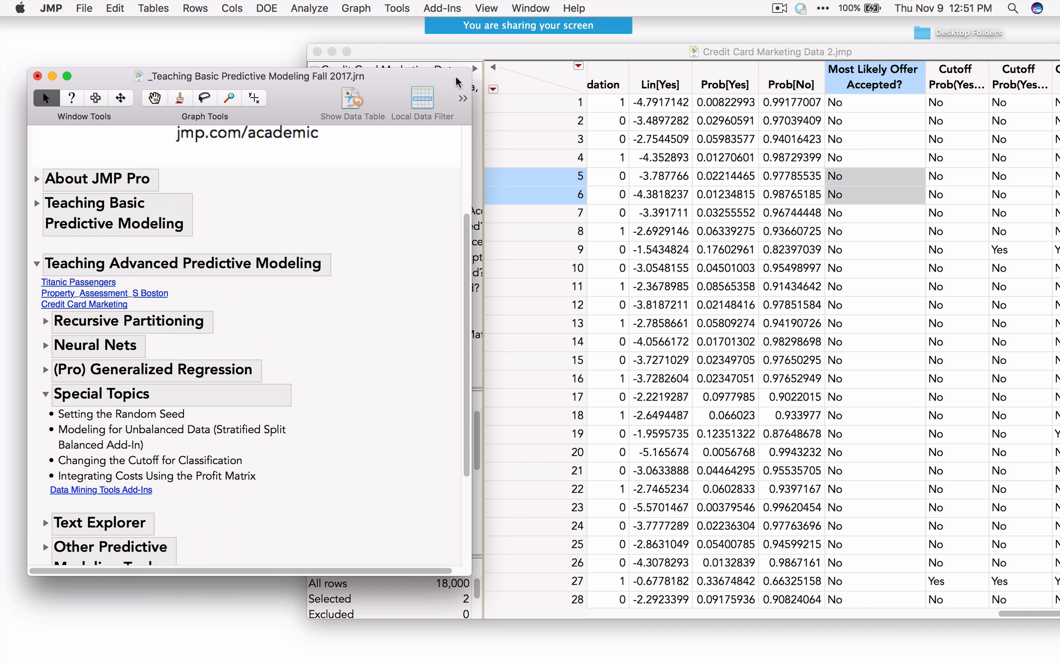
pyautogui.click(441, 8)
pyautogui.moveTo(466, 41)
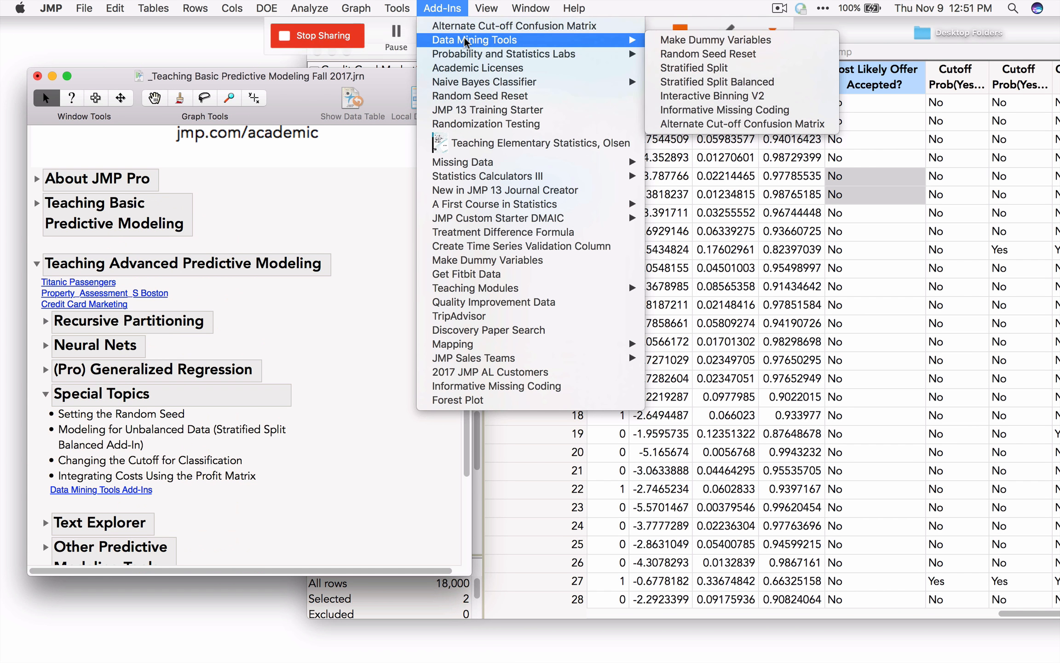
pyautogui.click(737, 87)
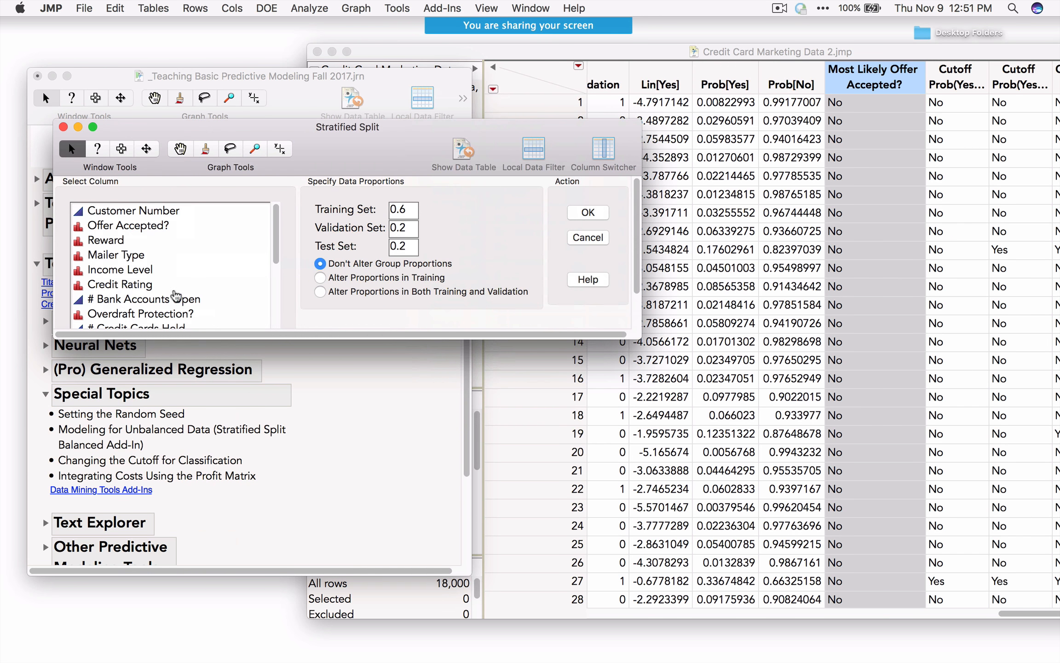
pyautogui.moveTo(236, 340); pyautogui.dragTo(242, 458)
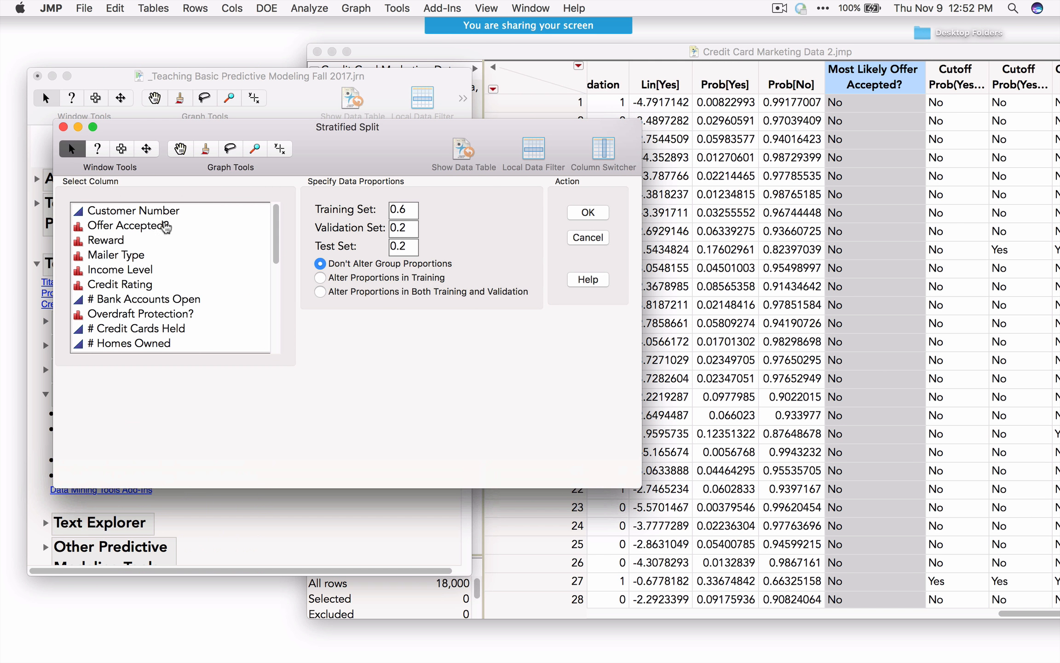
pyautogui.click(164, 227)
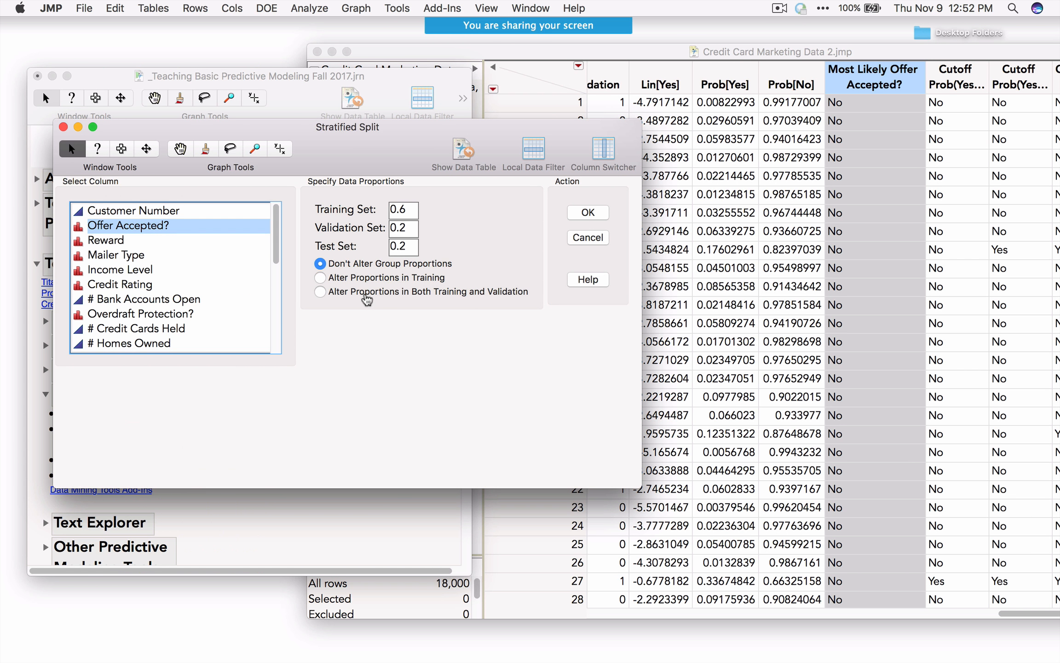
pyautogui.click(367, 293)
pyautogui.click(405, 361)
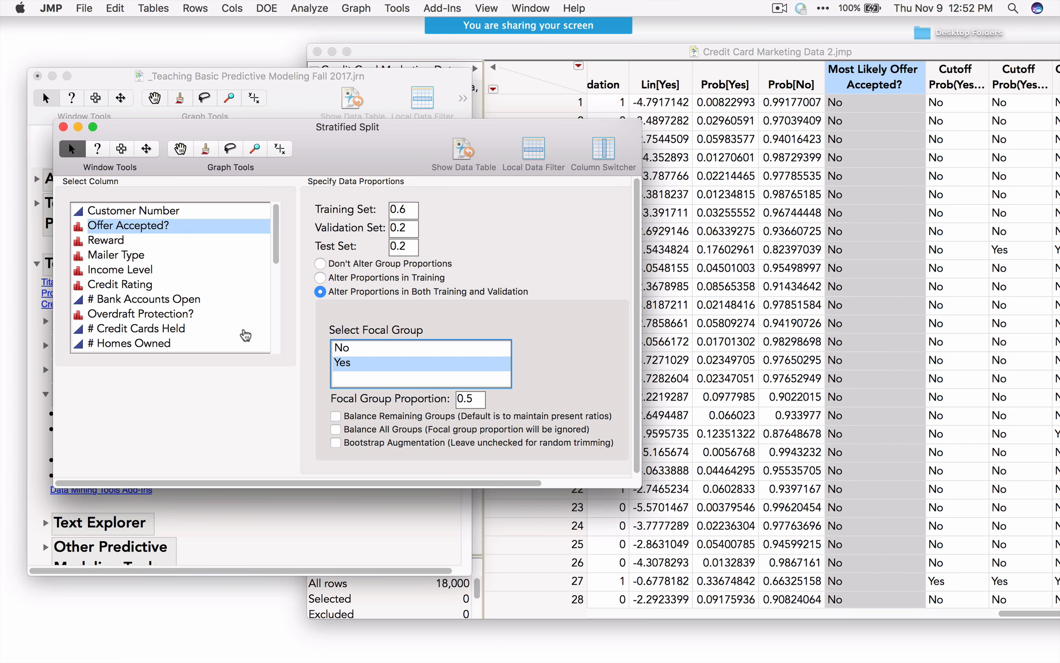
pyautogui.click(63, 127)
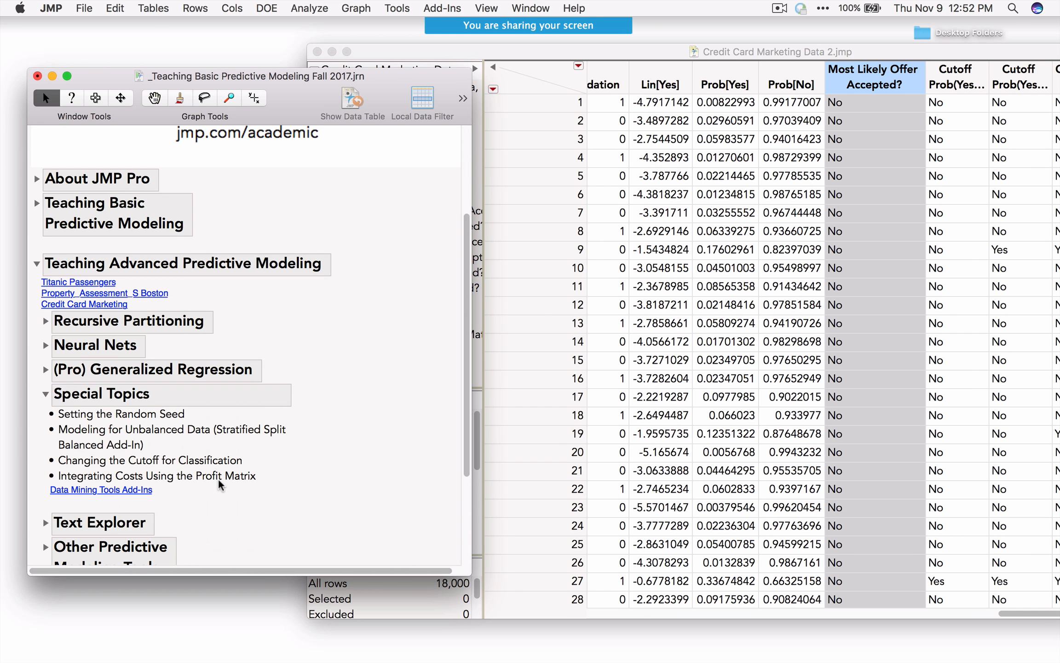
# Run the saved Distribution of Prob[Yes] script, point out the maximum and the upper quantiles, and close the report
pyautogui.click(573, 56)
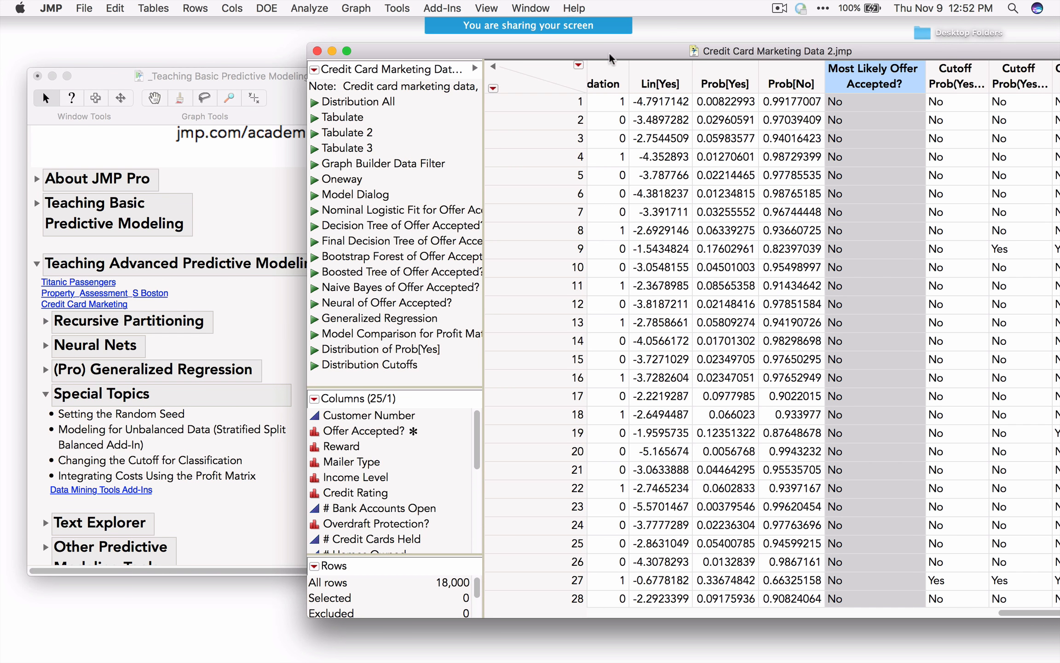
pyautogui.click(703, 82)
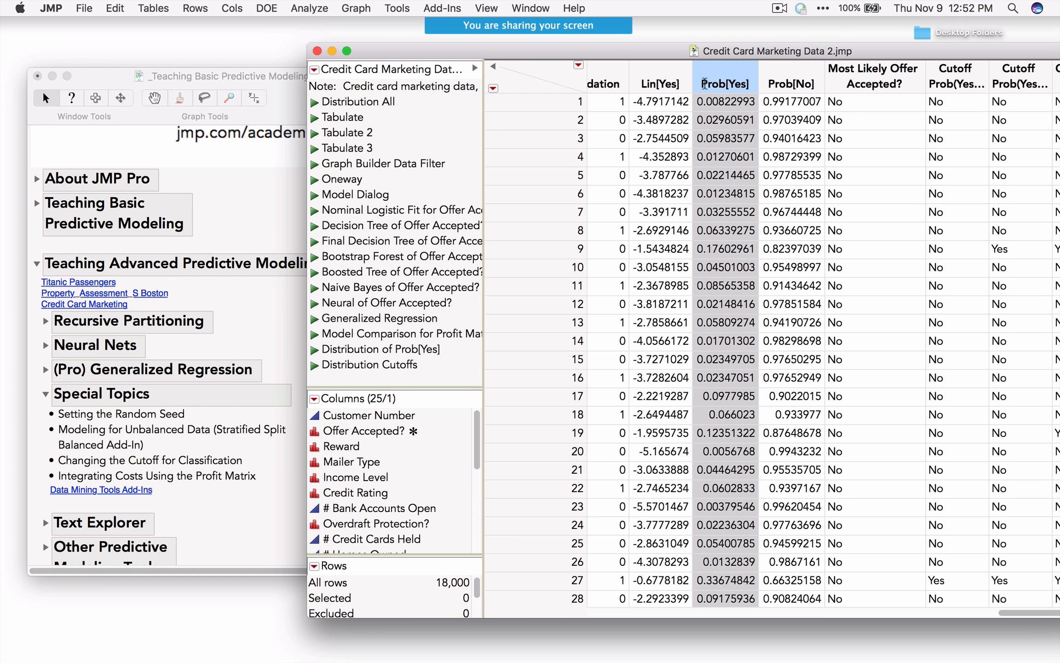
pyautogui.click(314, 352)
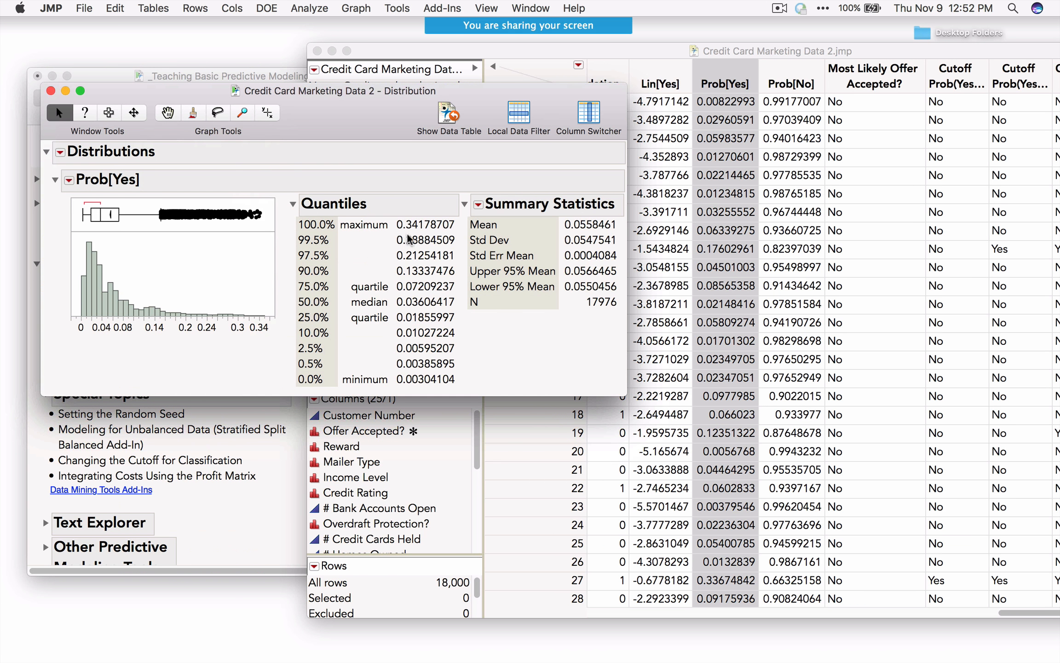
pyautogui.moveTo(405, 235)
pyautogui.mouseDown()
pyautogui.moveTo(437, 243)
pyautogui.moveTo(463, 226)
pyautogui.moveTo(398, 205)
pyautogui.moveTo(392, 228)
pyautogui.moveTo(414, 235)
pyautogui.mouseUp()
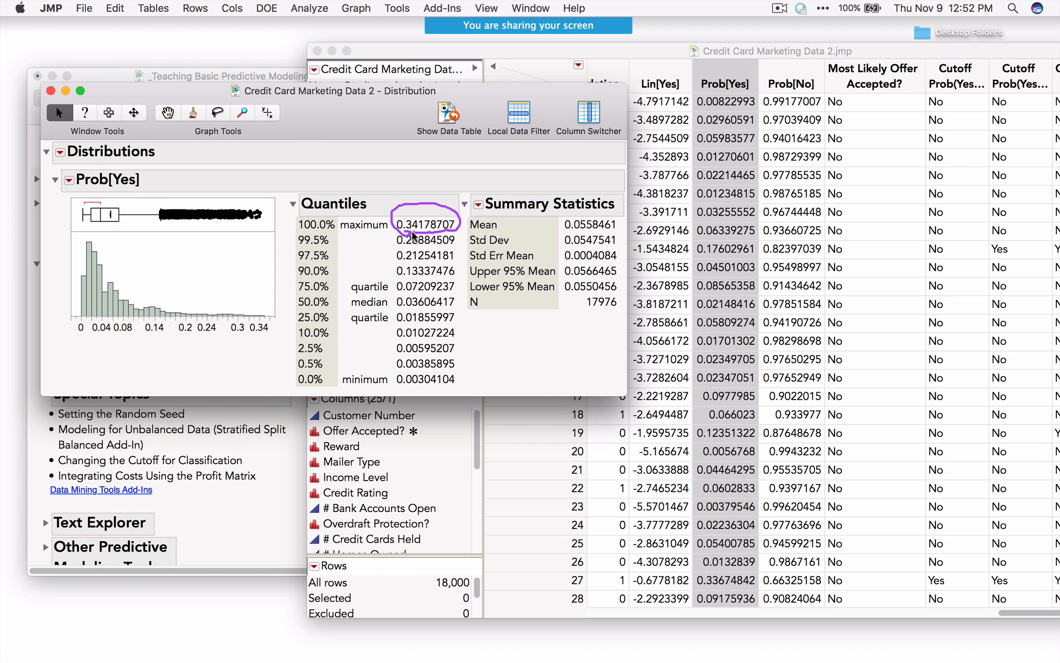
pyautogui.moveTo(292, 277); pyautogui.dragTo(458, 280)
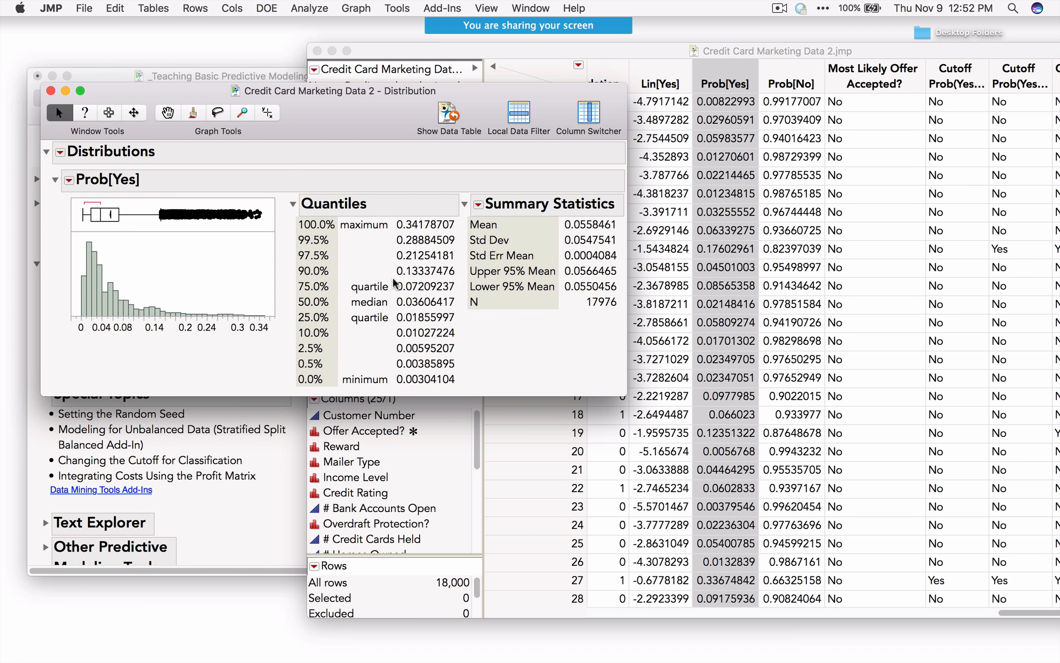
pyautogui.moveTo(393, 278); pyautogui.dragTo(461, 278)
pyautogui.click(51, 91)
# Examine the formula of the Cutoff Prob(Yes) = 0.20 column, its 0.2 threshold and Prob[Yes] term, leaving it unchanged
pyautogui.moveTo(764, 51); pyautogui.dragTo(508, 56)
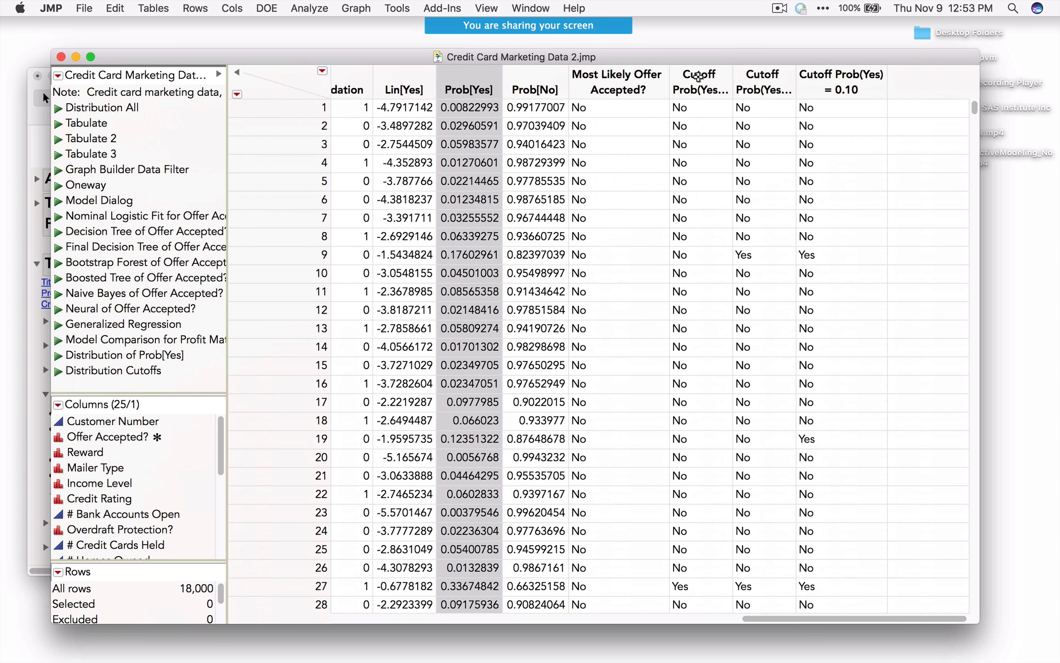
pyautogui.rightClick(698, 76)
pyautogui.click(710, 126)
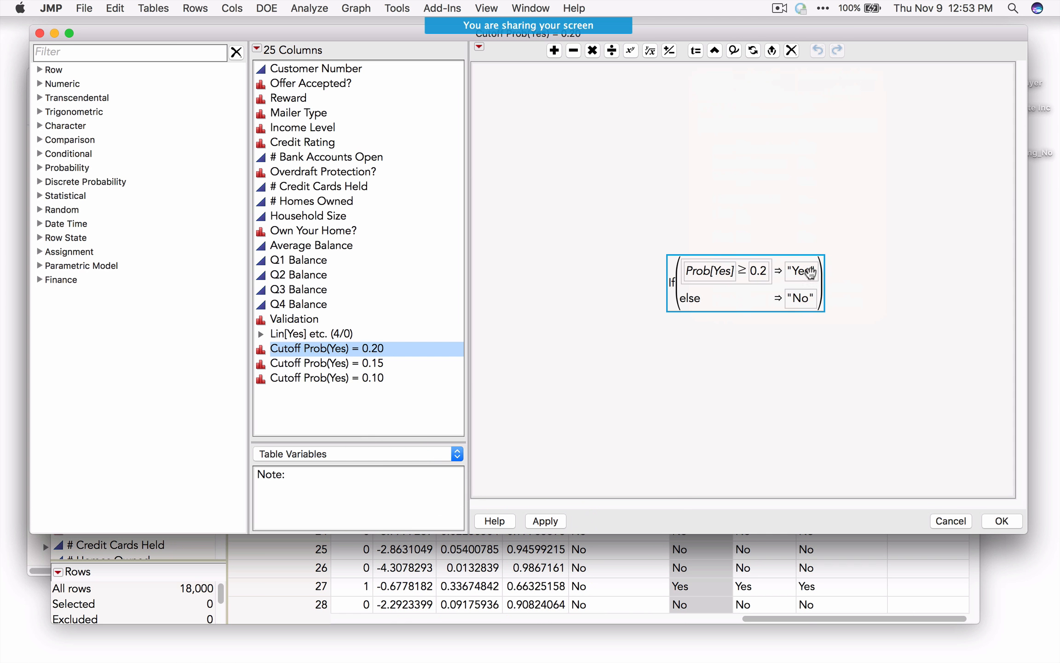
pyautogui.click(760, 272)
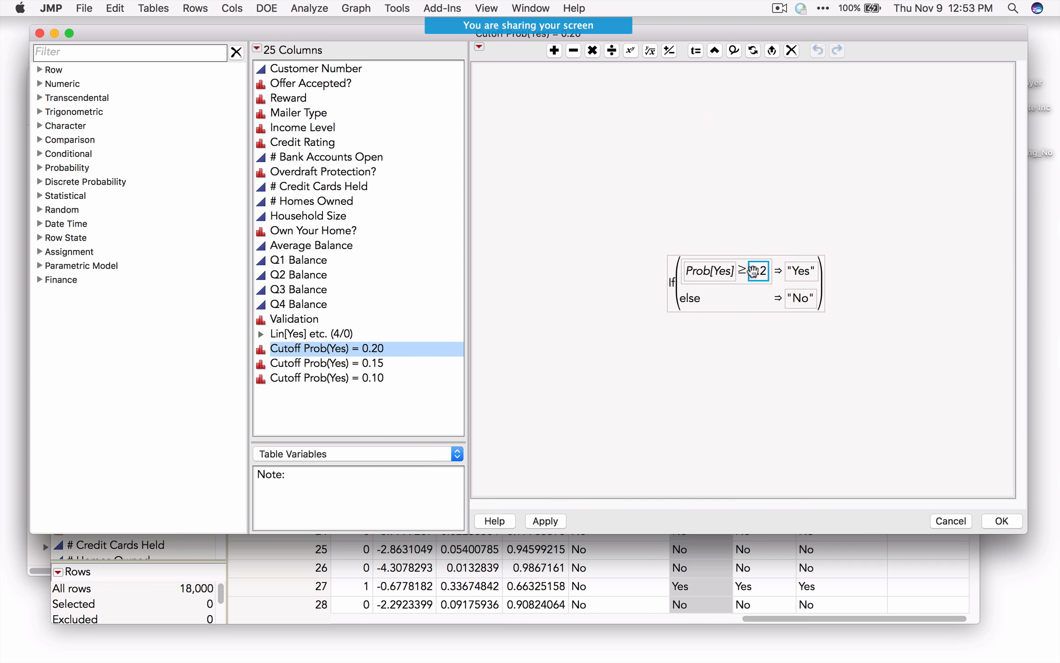
pyautogui.click(706, 272)
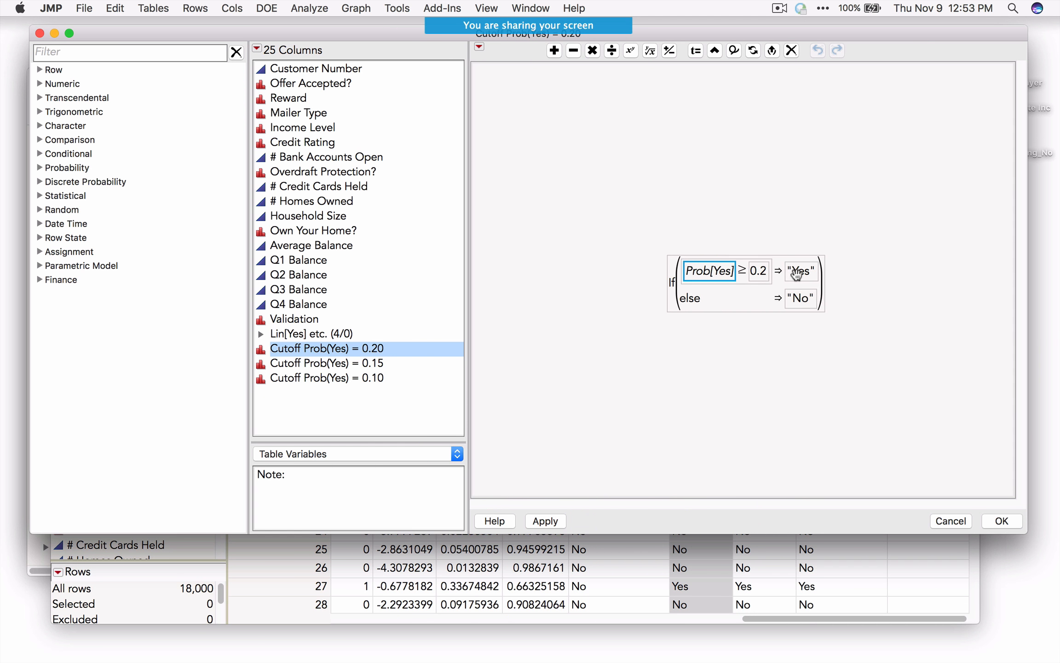
pyautogui.click(952, 523)
# Compare the predicted classes for the 0.20, 0.15 and 0.10 cutoffs using the saved Distribution Cutoffs script, and close the report
pyautogui.click(772, 82)
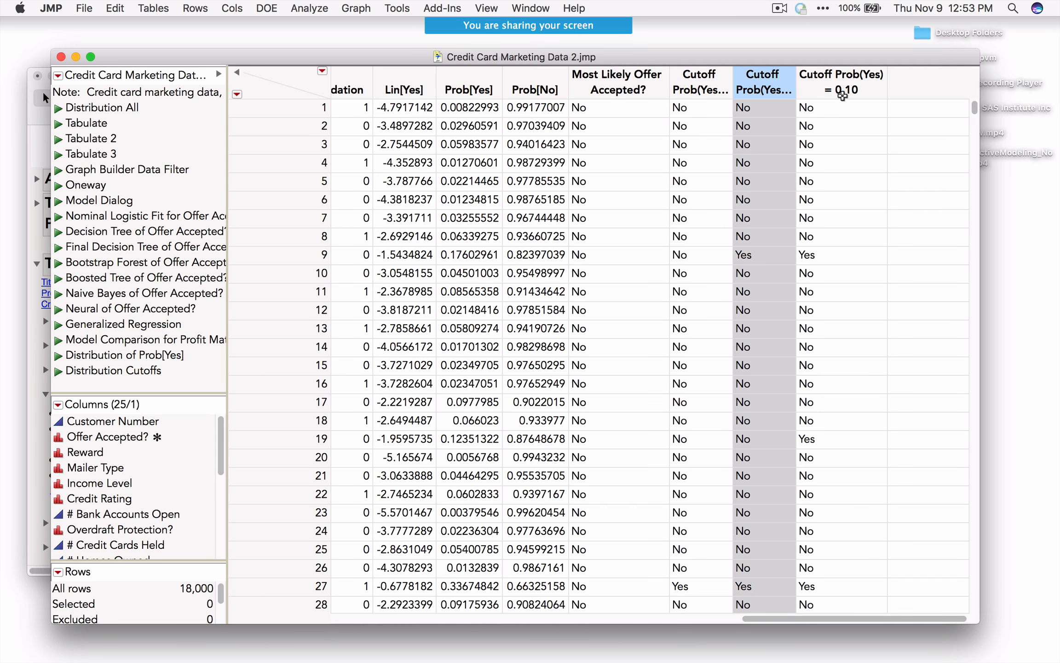
pyautogui.click(843, 96)
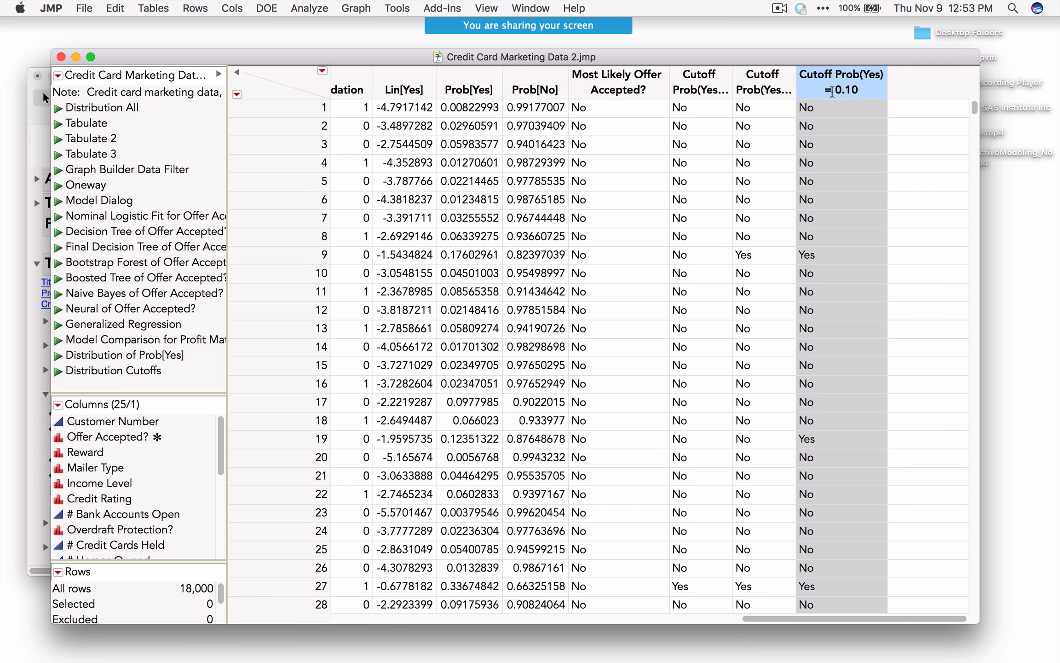
pyautogui.click(59, 371)
pyautogui.moveTo(436, 73); pyautogui.dragTo(404, 67)
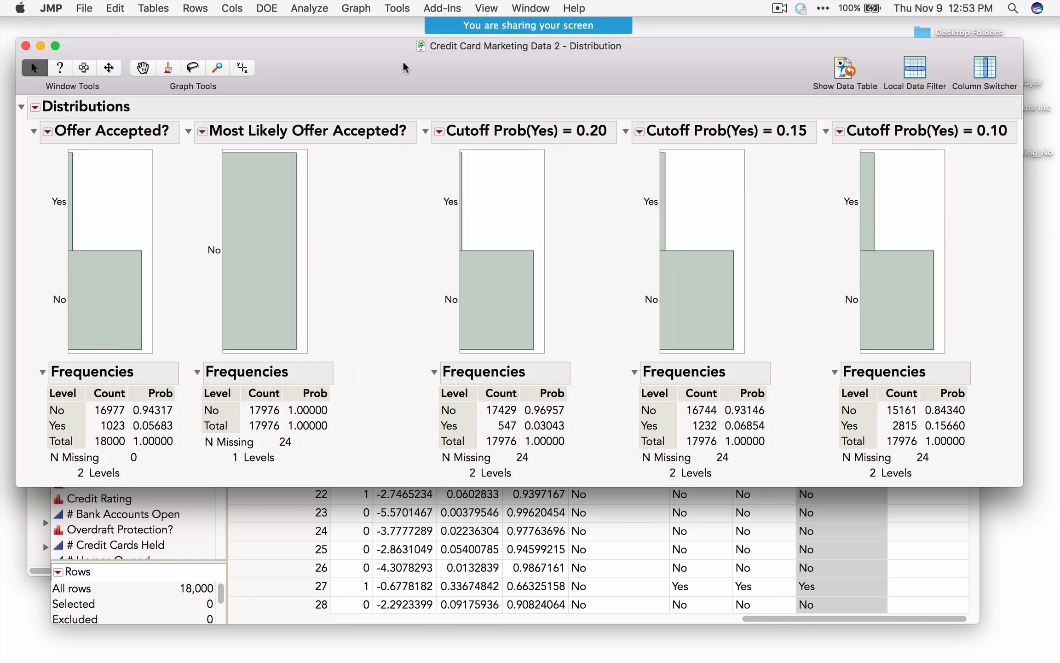
pyautogui.click(259, 297)
pyautogui.click(465, 293)
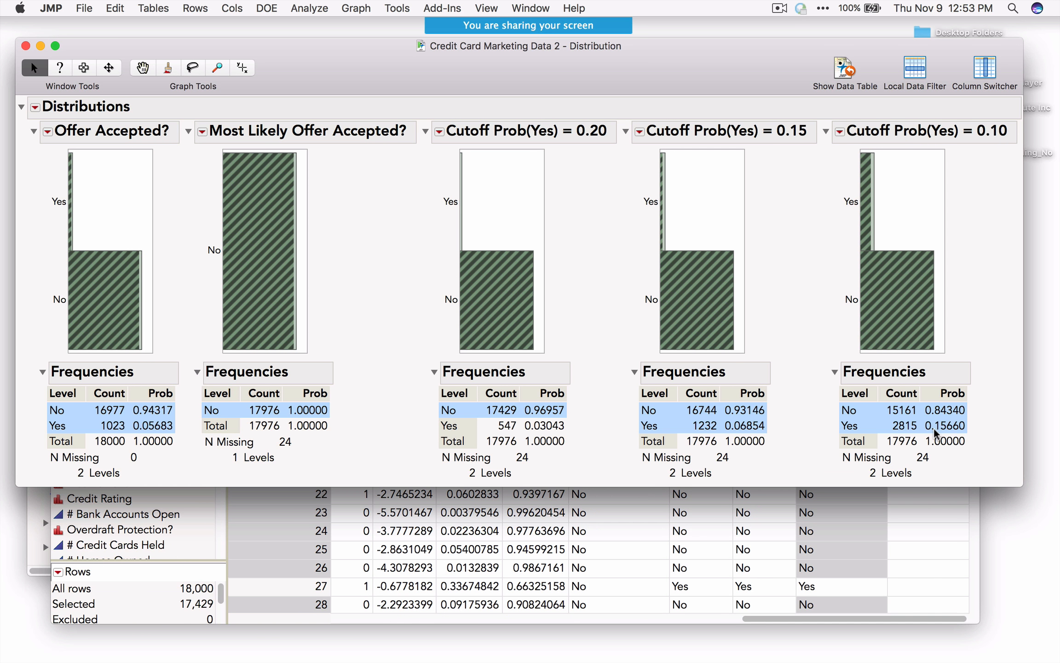
pyautogui.click(852, 422)
pyautogui.click(849, 410)
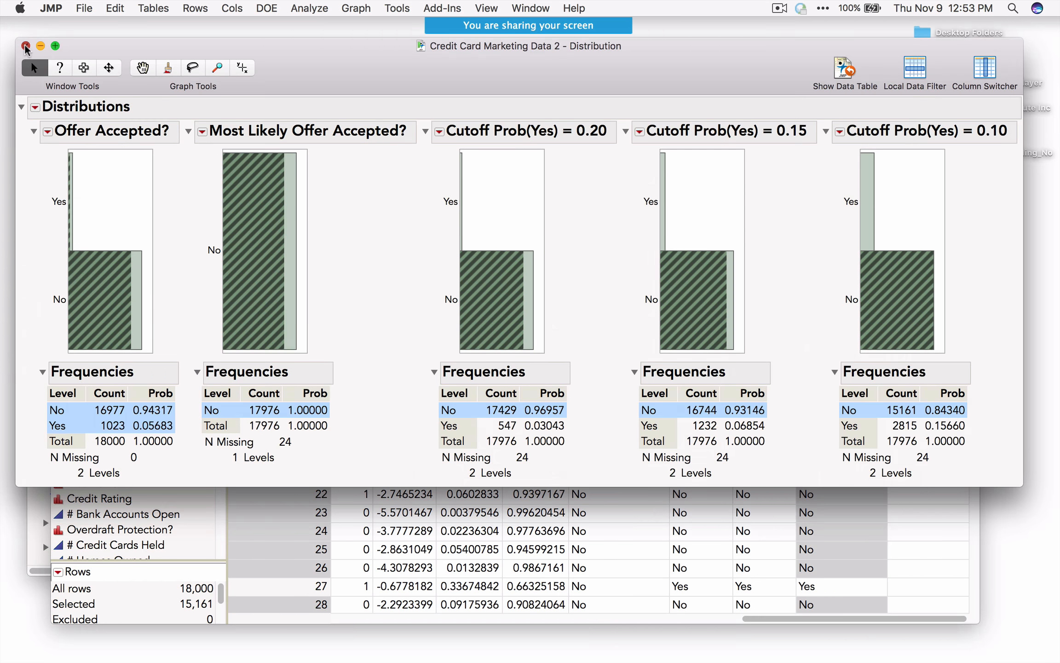
pyautogui.press('super+w')
# Locate the Alternate Cut-off Confusion Matrix add-in among the Data Mining Tools without launching it
pyautogui.click(430, 9)
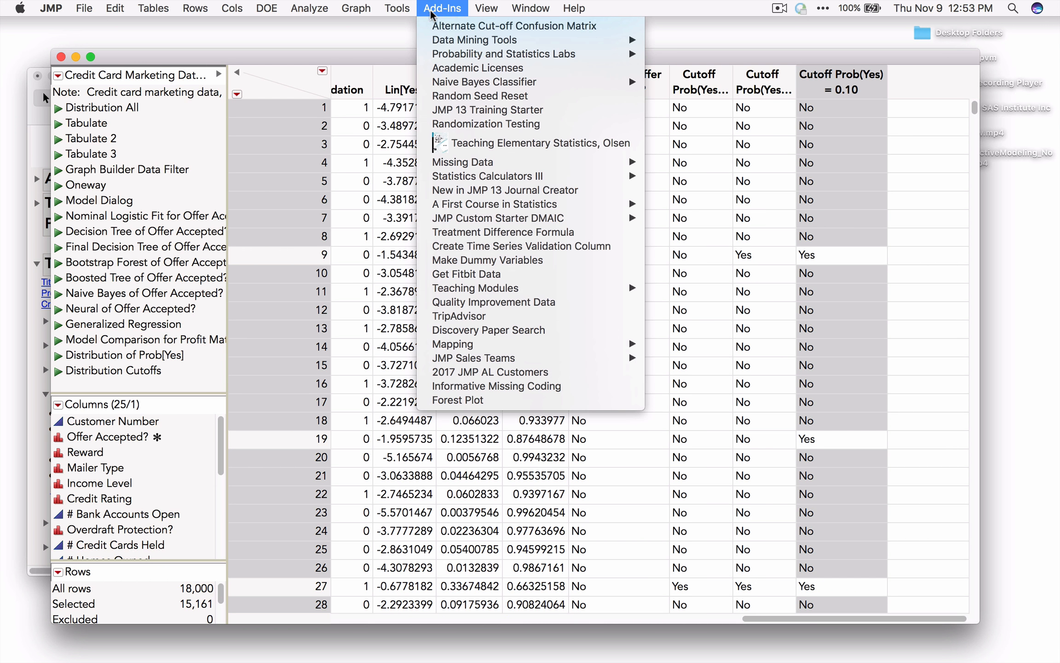
pyautogui.moveTo(454, 44)
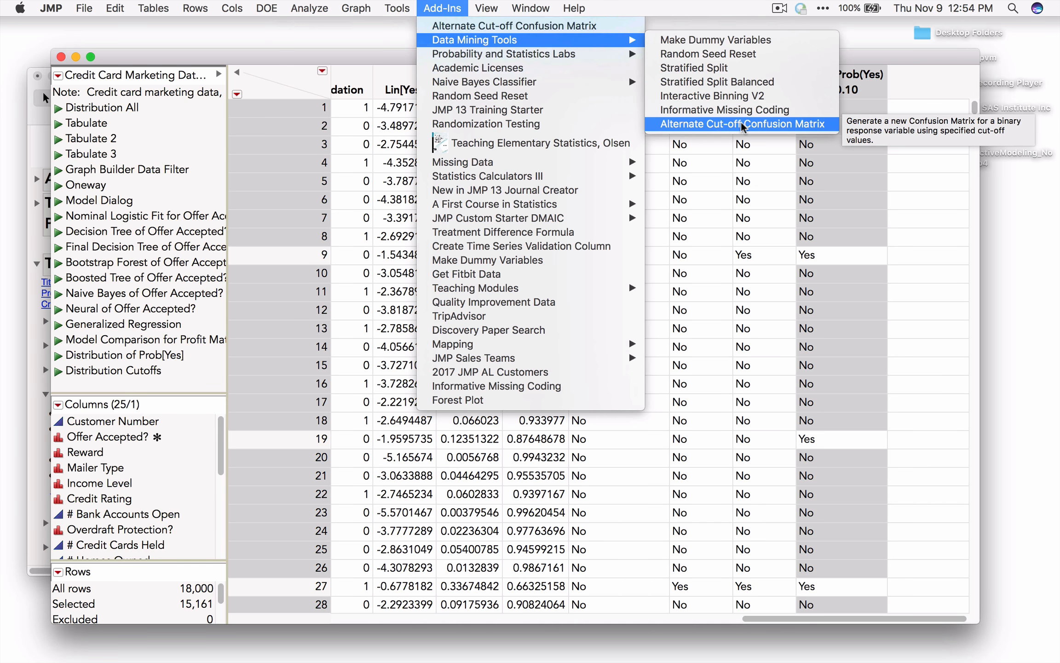
pyautogui.click(293, 59)
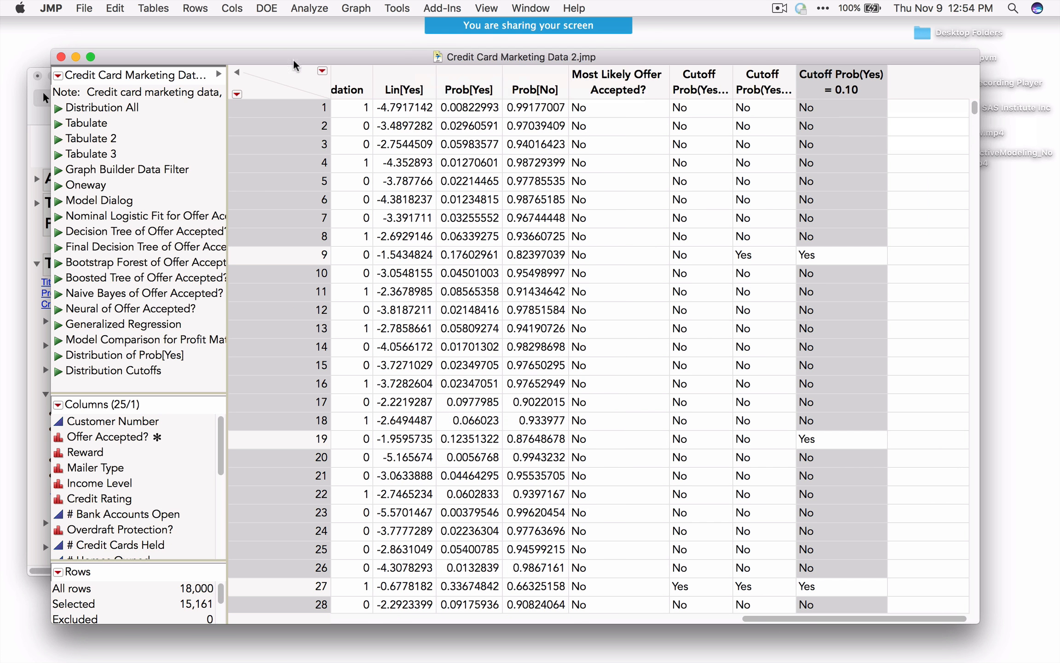
# Run the saved model comparison script for the profit matrix and show where Model Comparison sits among the predictive modeling platforms
pyautogui.rightClick(117, 437)
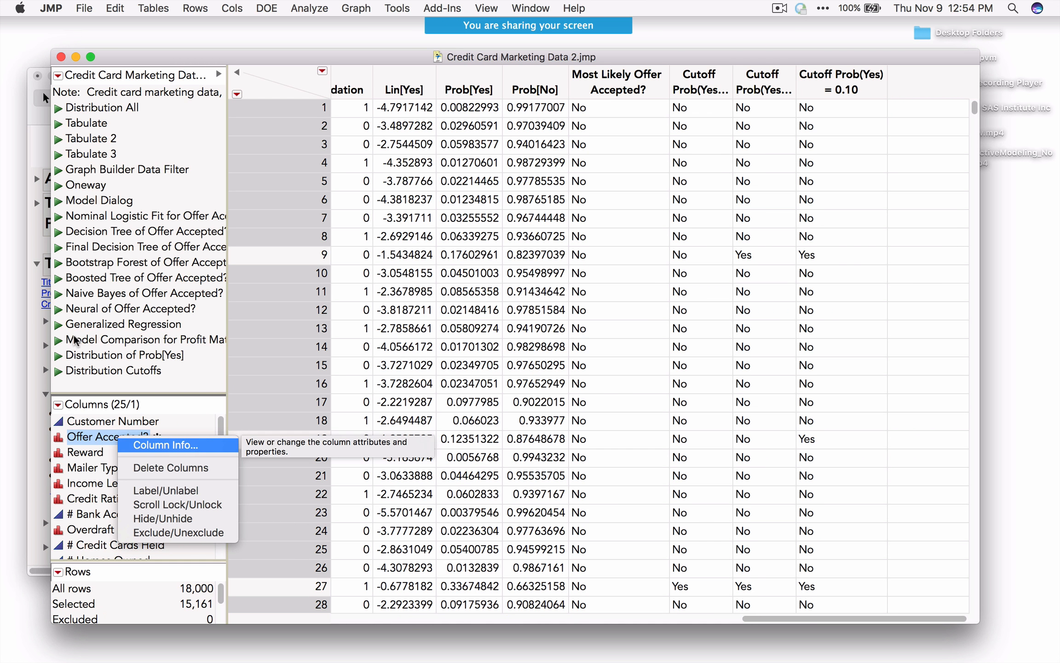
pyautogui.click(102, 341)
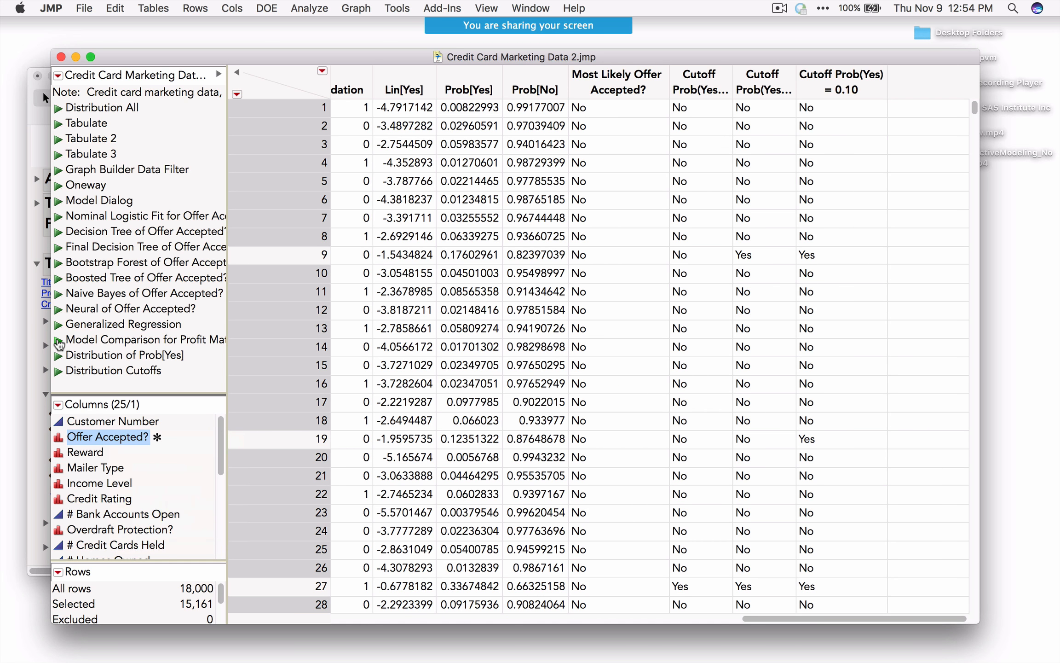
pyautogui.click(59, 341)
pyautogui.moveTo(392, 85); pyautogui.dragTo(407, 82)
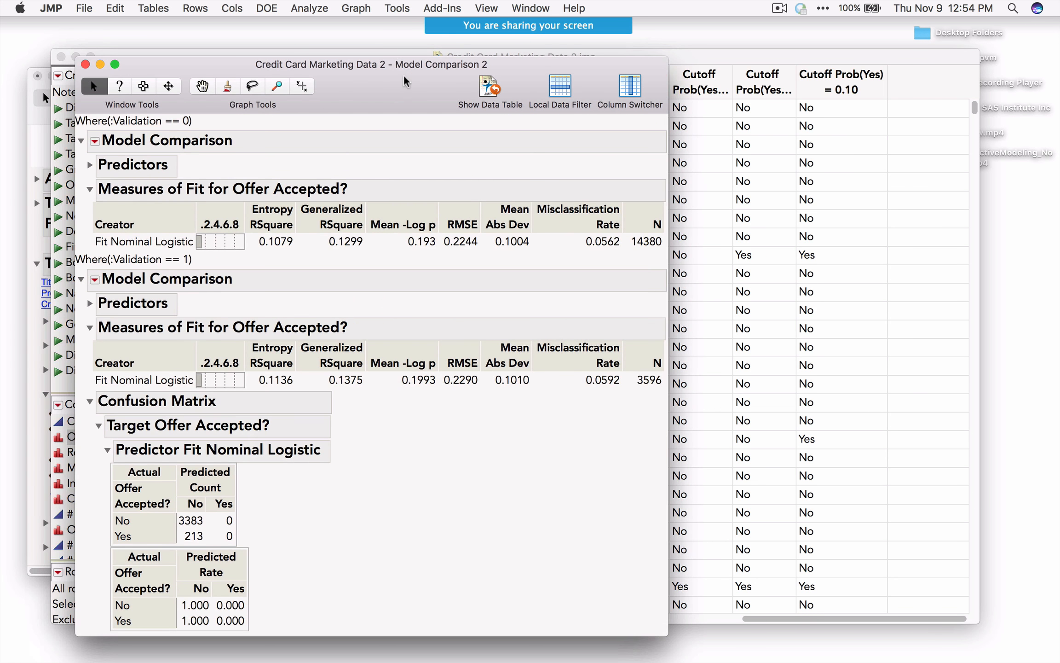
pyautogui.click(328, 10)
pyautogui.moveTo(351, 123)
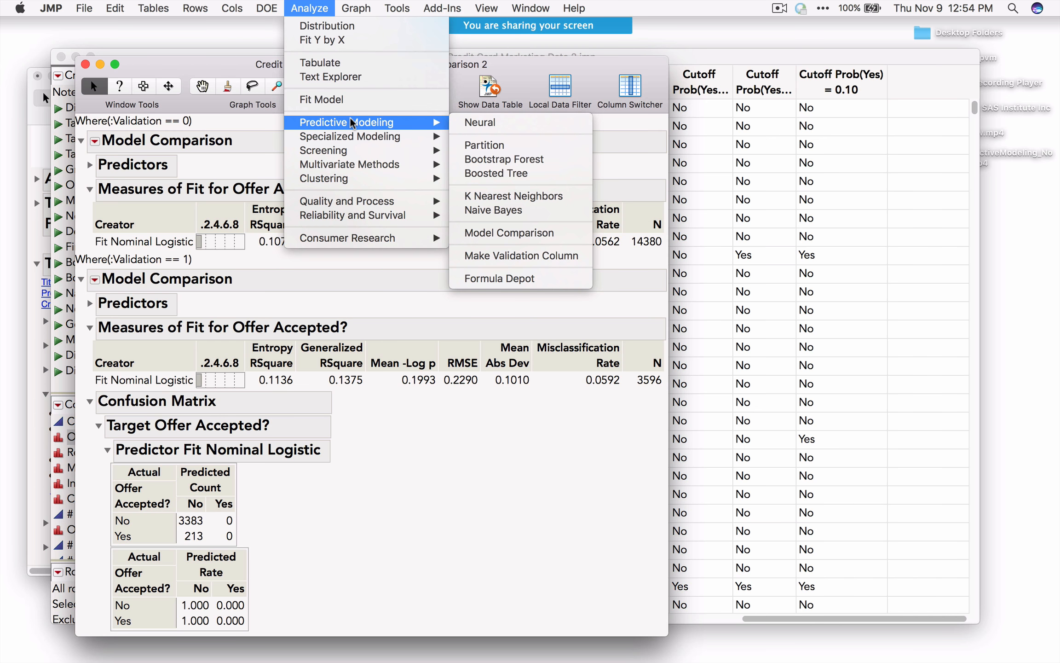
pyautogui.click(524, 484)
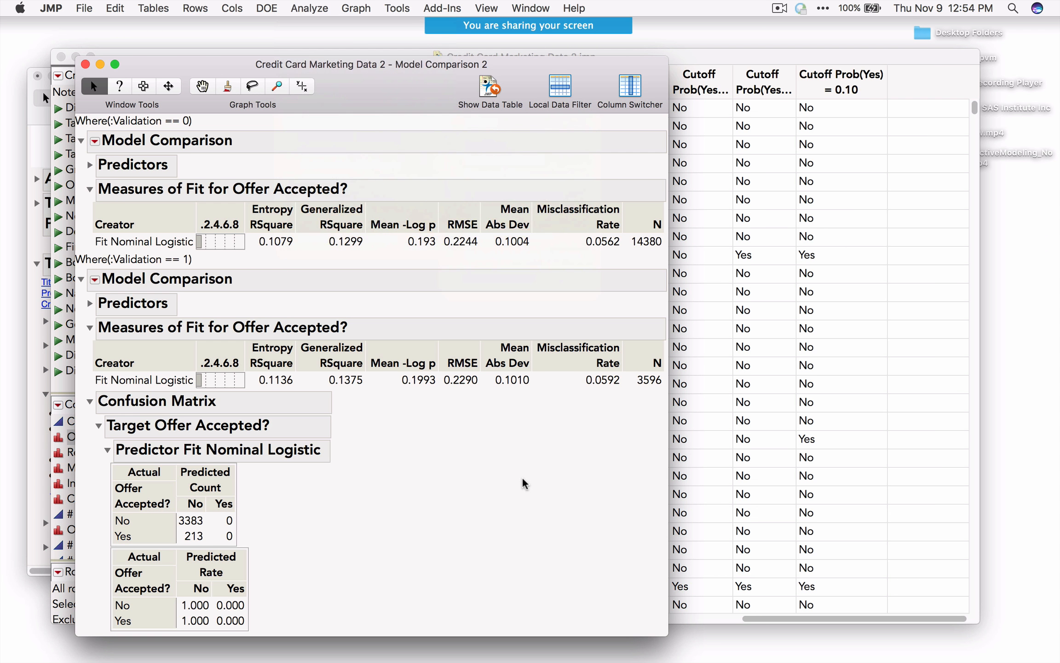
# Point out the predicted Yes counts in the nominal logistic model's validation confusion matrix and move the report clear of the column list
pyautogui.moveTo(256, 596)
pyautogui.mouseDown()
pyautogui.moveTo(245, 506)
pyautogui.moveTo(219, 460)
pyautogui.moveTo(143, 439)
pyautogui.moveTo(94, 504)
pyautogui.moveTo(89, 609)
pyautogui.moveTo(210, 642)
pyautogui.moveTo(266, 619)
pyautogui.moveTo(275, 586)
pyautogui.mouseUp()
pyautogui.moveTo(242, 511)
pyautogui.mouseDown()
pyautogui.moveTo(234, 554)
pyautogui.moveTo(208, 543)
pyautogui.moveTo(228, 496)
pyautogui.moveTo(244, 519)
pyautogui.mouseUp()
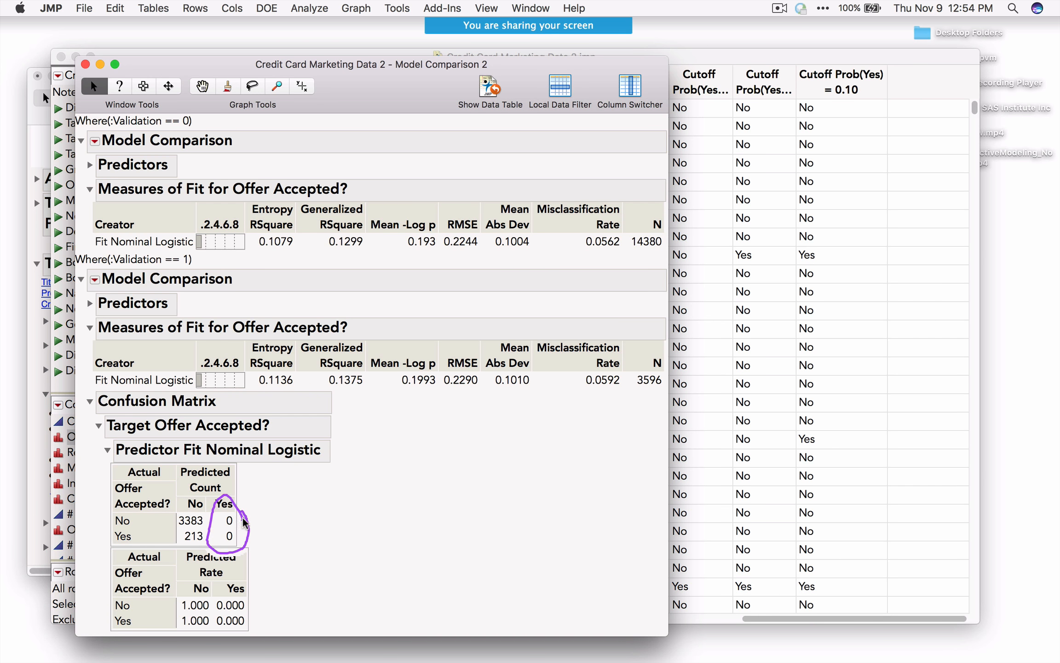
pyautogui.moveTo(351, 67); pyautogui.dragTo(635, 43)
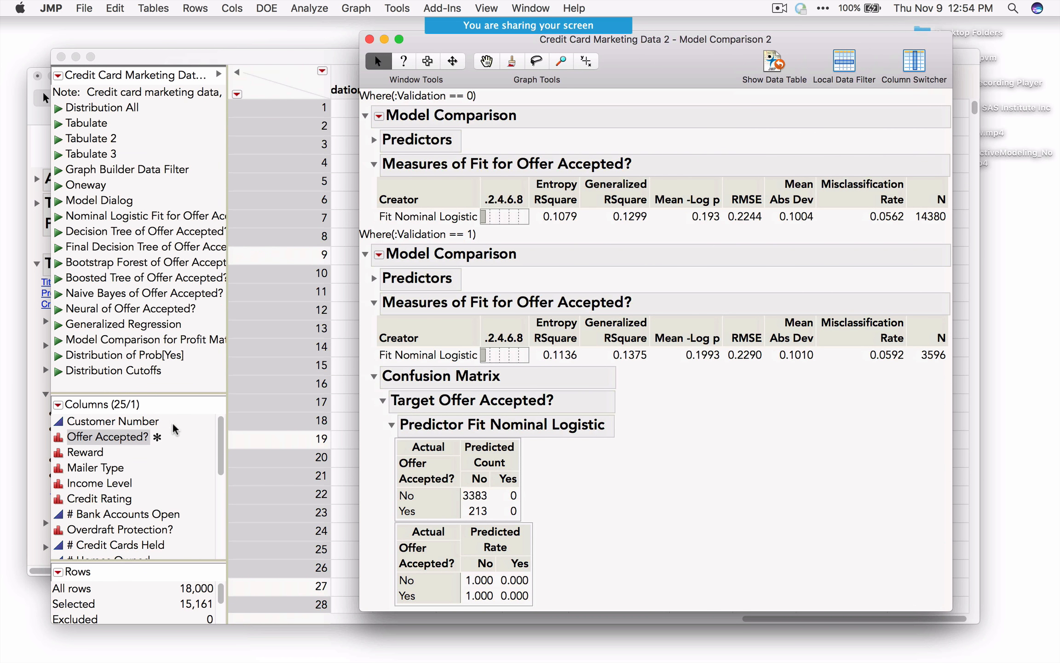
# Add the Profit Matrix column property to the Offer Accepted? column and point out the decision matrix and threshold settings
pyautogui.rightClick(132, 441)
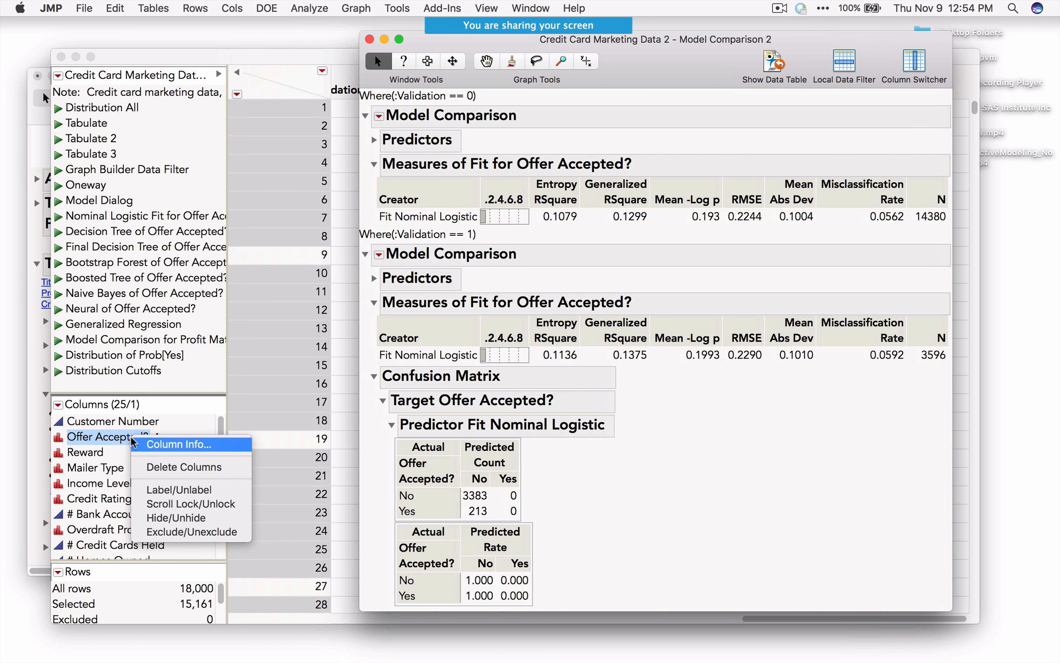
pyautogui.click(157, 447)
pyautogui.click(417, 241)
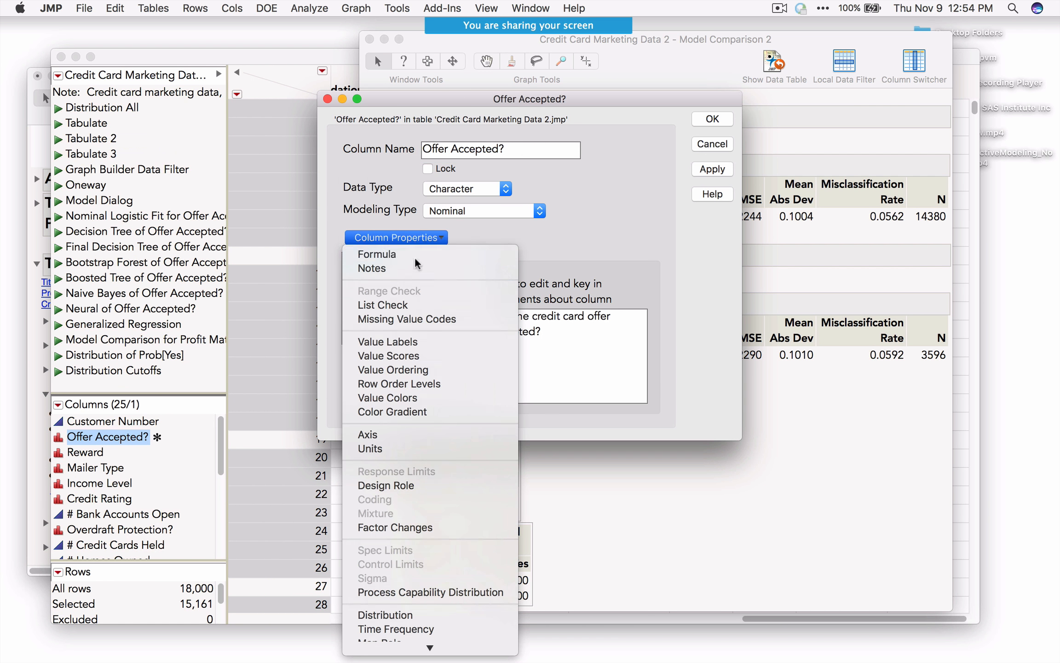
pyautogui.click(398, 567)
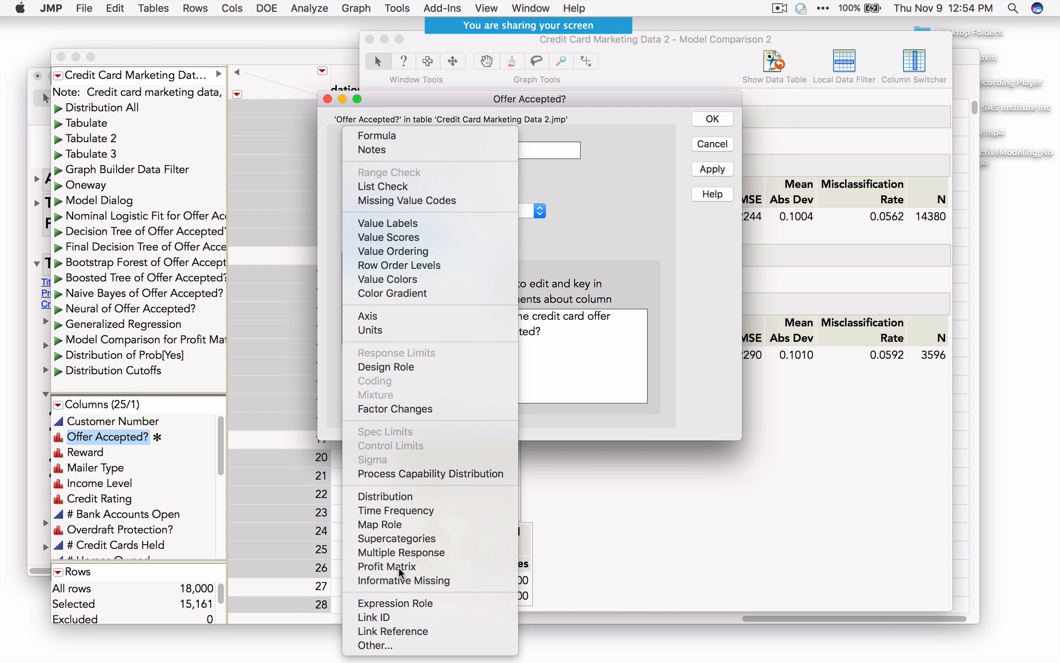
pyautogui.moveTo(696, 92); pyautogui.dragTo(456, 44)
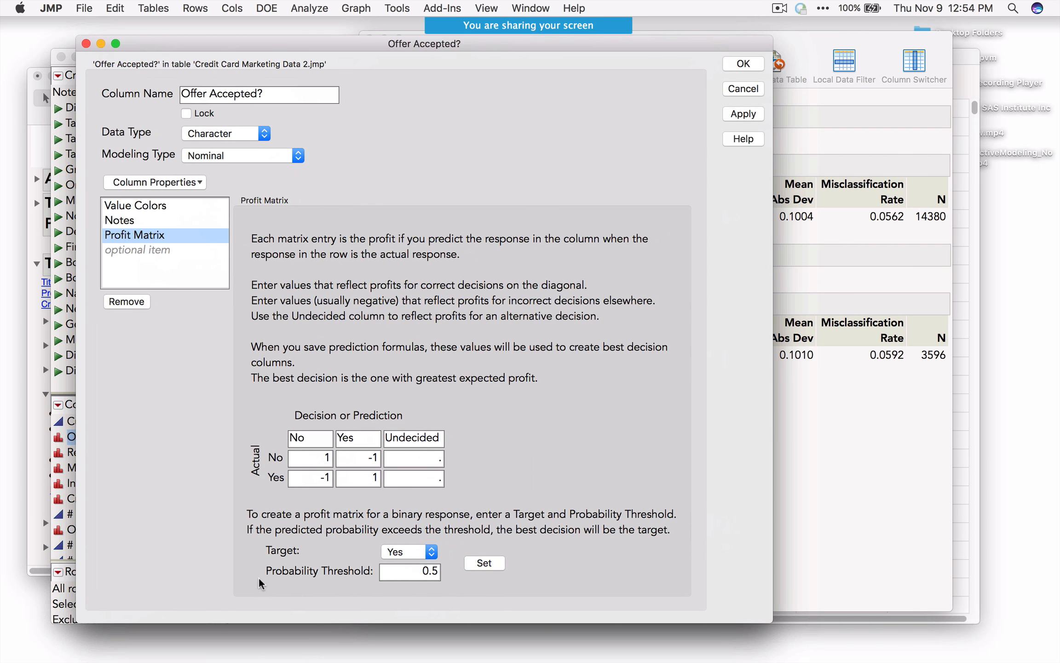
pyautogui.moveTo(247, 496)
pyautogui.mouseDown()
pyautogui.moveTo(447, 496)
pyautogui.moveTo(344, 391)
pyautogui.moveTo(230, 435)
pyautogui.mouseUp()
pyautogui.moveTo(261, 591)
pyautogui.mouseDown()
pyautogui.moveTo(305, 603)
pyautogui.moveTo(525, 545)
pyautogui.moveTo(236, 550)
pyautogui.mouseUp()
# Set the profit matrix from a probability threshold of 0.1 for target Yes and accept the column changes
pyautogui.click(417, 570)
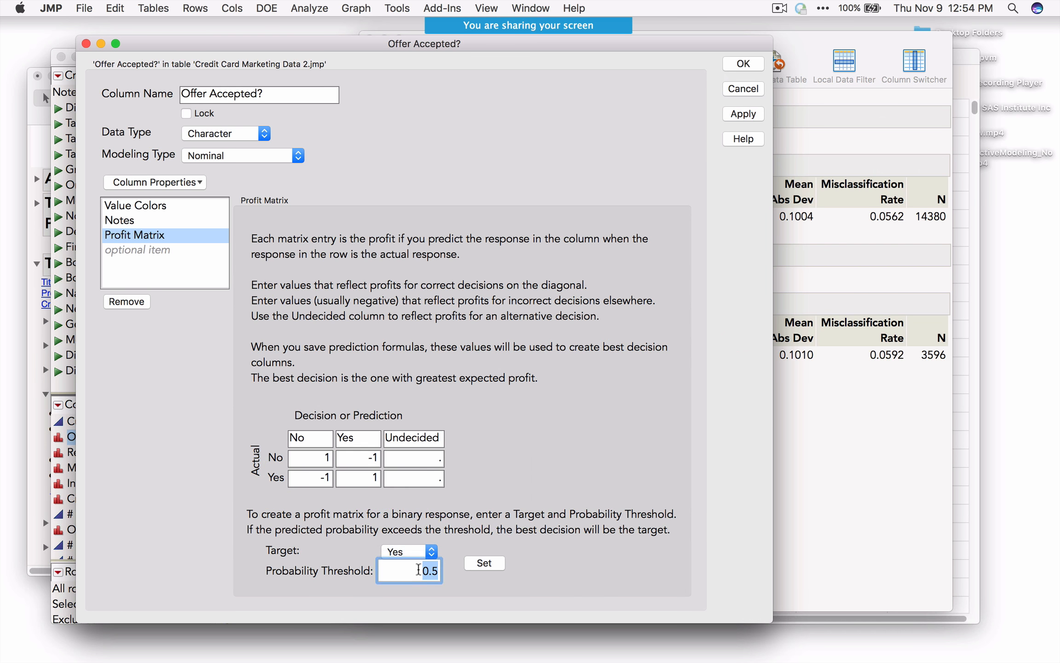
pyautogui.write('.1')
pyautogui.click(598, 557)
pyautogui.click(490, 562)
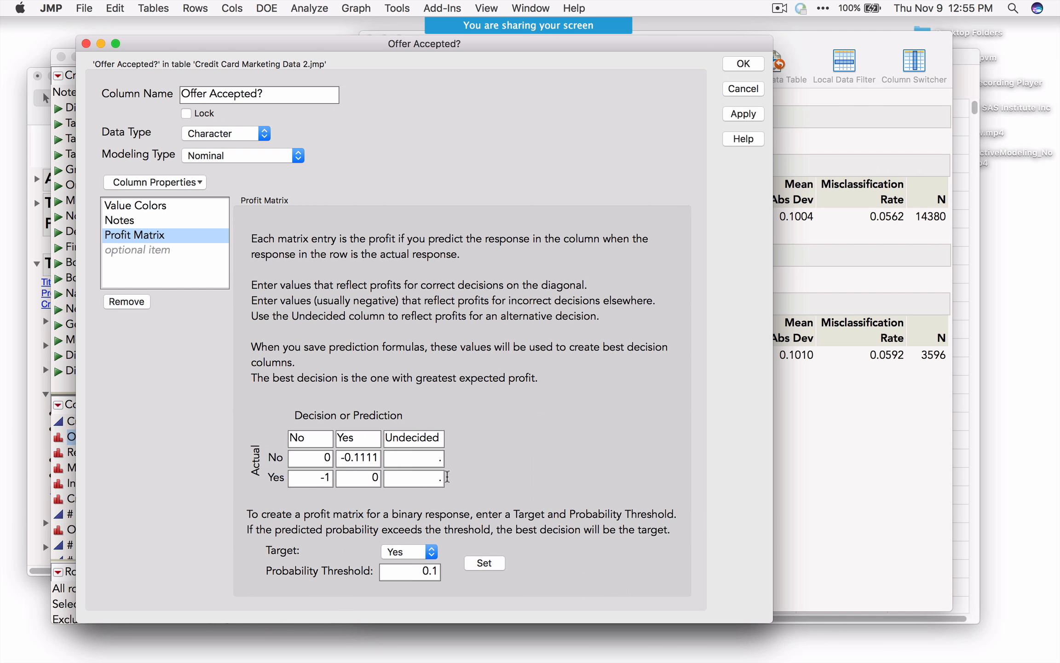
pyautogui.click(740, 63)
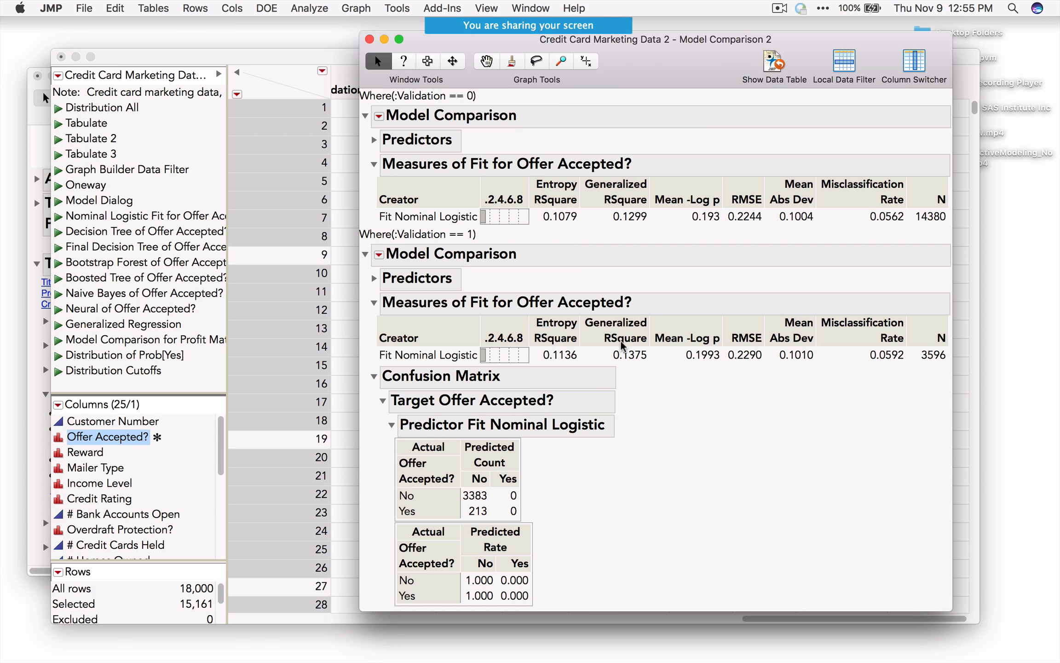
# Close the old model comparison report and rerun the saved Model Comparison for Profit Matrix script
pyautogui.click(369, 39)
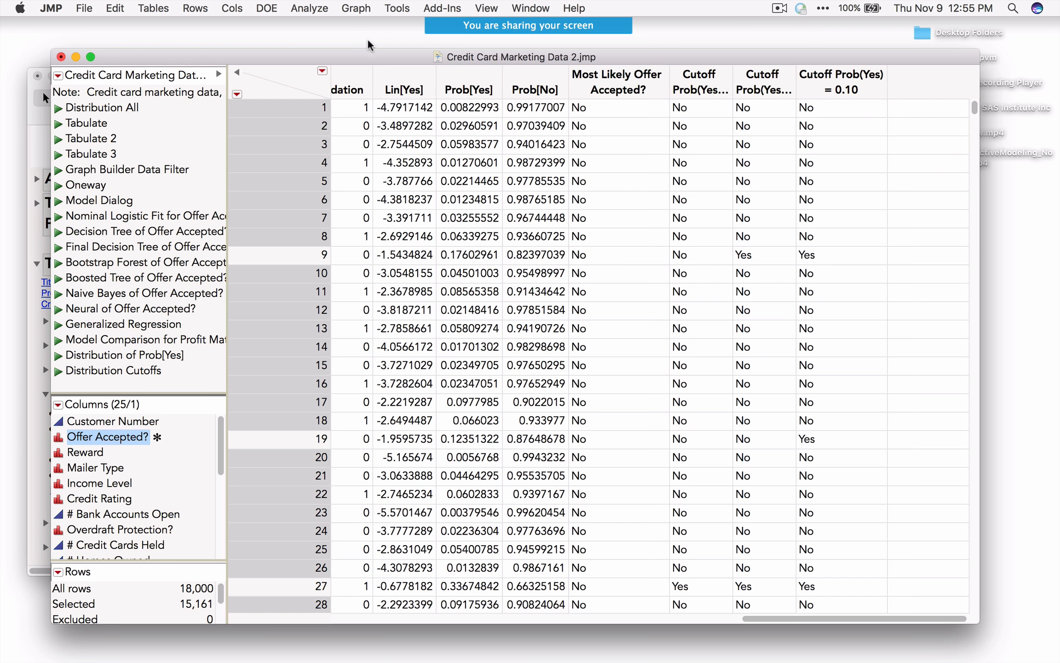
pyautogui.click(59, 342)
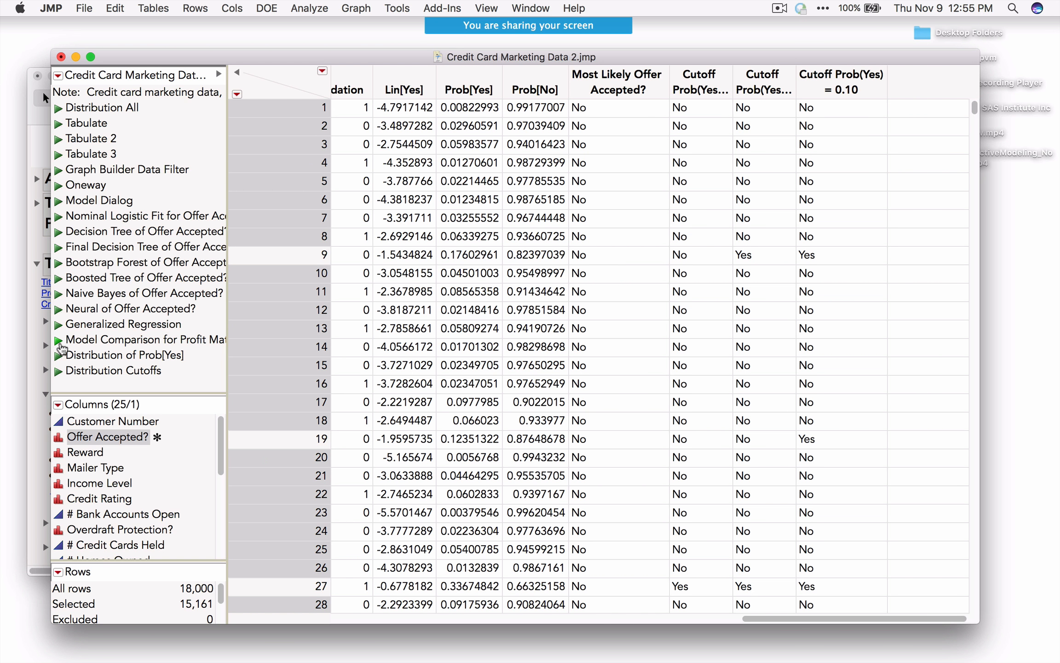
pyautogui.click(59, 341)
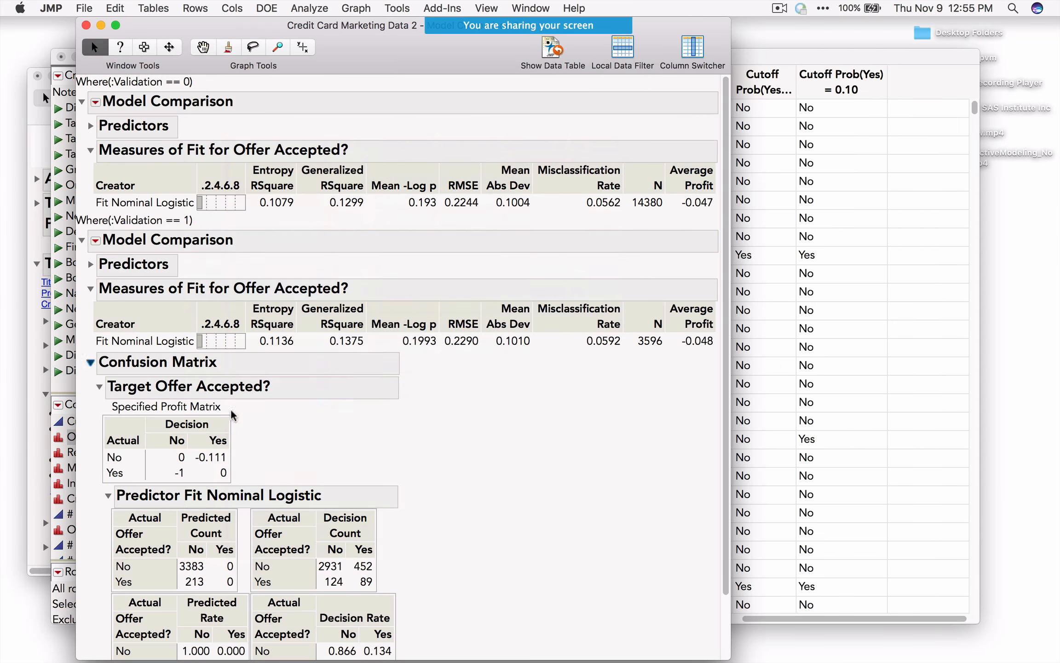
# Compare the predicted and decision confusion matrices for the validation data, marking the actual Yes row of the decision counts
pyautogui.scroll(-1, 361, 442)
pyautogui.scroll(-5, 361, 443)
pyautogui.moveTo(149, 622)
pyautogui.mouseDown()
pyautogui.moveTo(203, 608)
pyautogui.moveTo(222, 441)
pyautogui.moveTo(174, 434)
pyautogui.mouseUp()
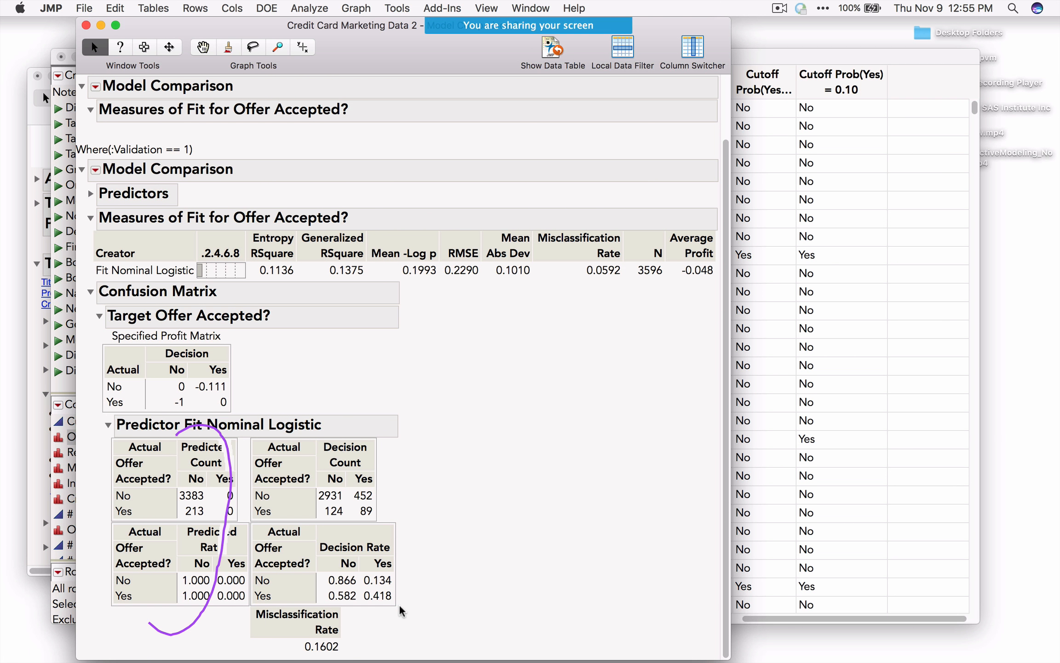
pyautogui.moveTo(399, 606)
pyautogui.mouseDown()
pyautogui.moveTo(407, 456)
pyautogui.moveTo(322, 441)
pyautogui.moveTo(302, 453)
pyautogui.mouseUp()
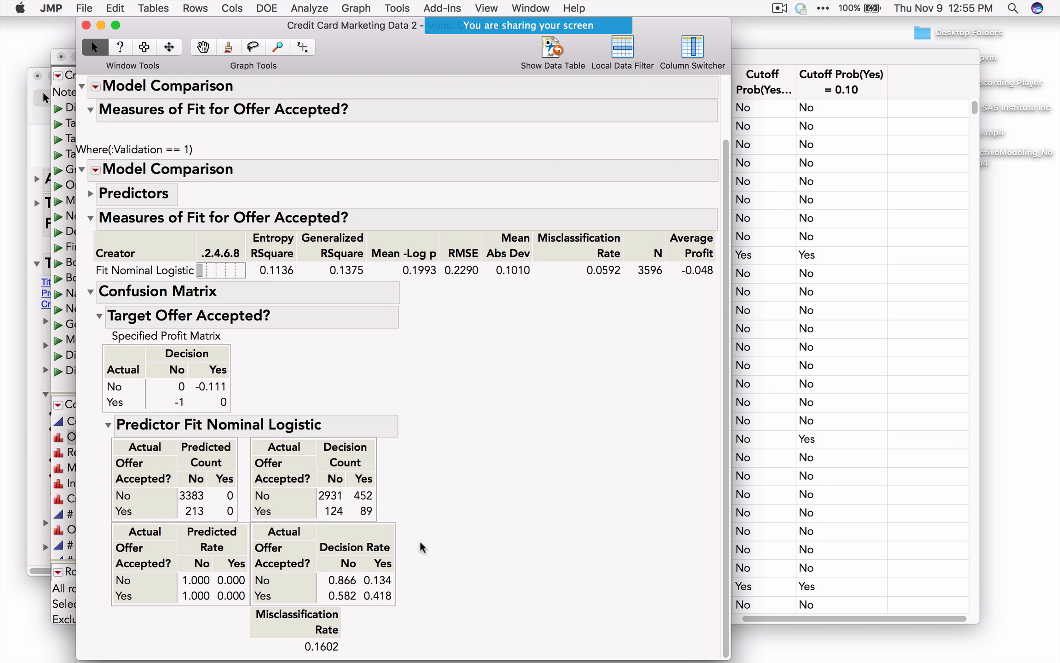
pyautogui.moveTo(344, 643)
pyautogui.mouseDown()
pyautogui.moveTo(372, 645)
pyautogui.moveTo(351, 646)
pyautogui.mouseUp()
pyautogui.moveTo(384, 479)
pyautogui.mouseDown()
pyautogui.moveTo(392, 499)
pyautogui.moveTo(379, 520)
pyautogui.mouseUp()
pyautogui.moveTo(321, 503); pyautogui.dragTo(333, 505)
pyautogui.moveTo(386, 514)
pyautogui.mouseDown()
pyautogui.moveTo(371, 501)
pyautogui.moveTo(353, 514)
pyautogui.moveTo(382, 527)
pyautogui.moveTo(392, 509)
pyautogui.mouseUp()
pyautogui.press('Escape')
pyautogui.moveTo(244, 518)
pyautogui.mouseDown()
pyautogui.moveTo(269, 529)
pyautogui.moveTo(389, 519)
pyautogui.moveTo(278, 491)
pyautogui.moveTo(246, 514)
pyautogui.mouseUp()
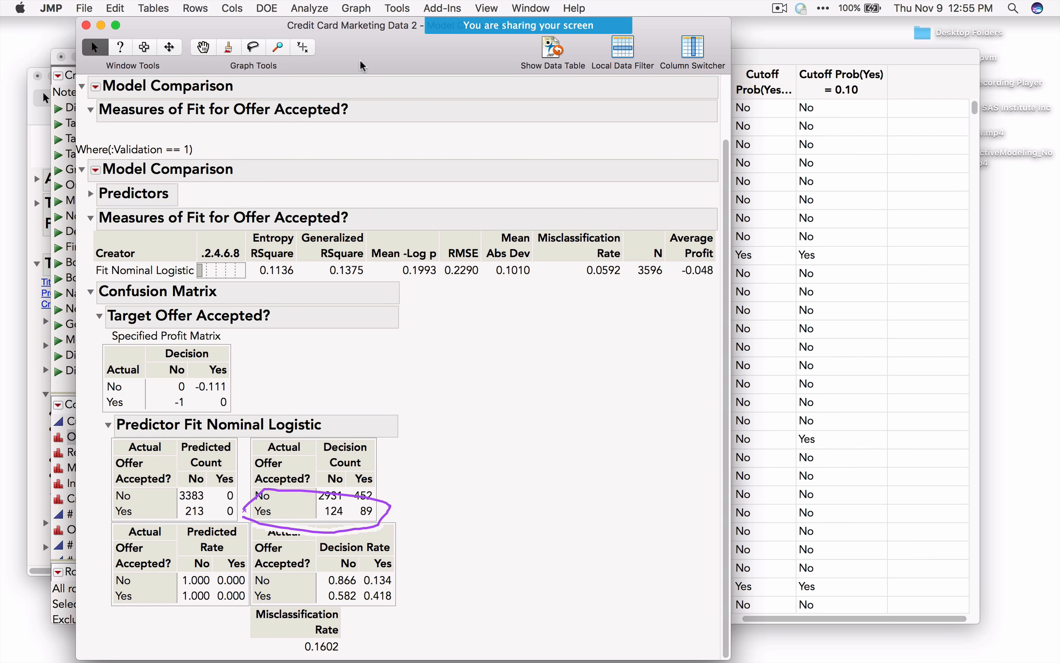
# Reopen the Profit Matrix property of the Offer Accepted? column and clear its probability threshold
pyautogui.moveTo(363, 67); pyautogui.dragTo(637, 70)
pyautogui.rightClick(113, 438)
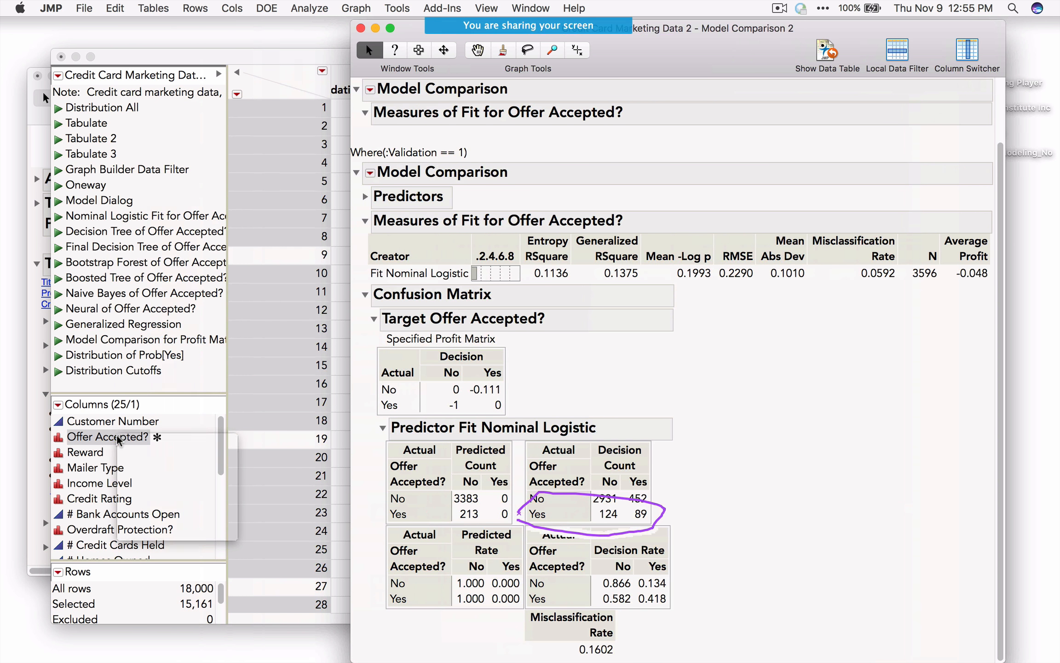
pyautogui.click(99, 441)
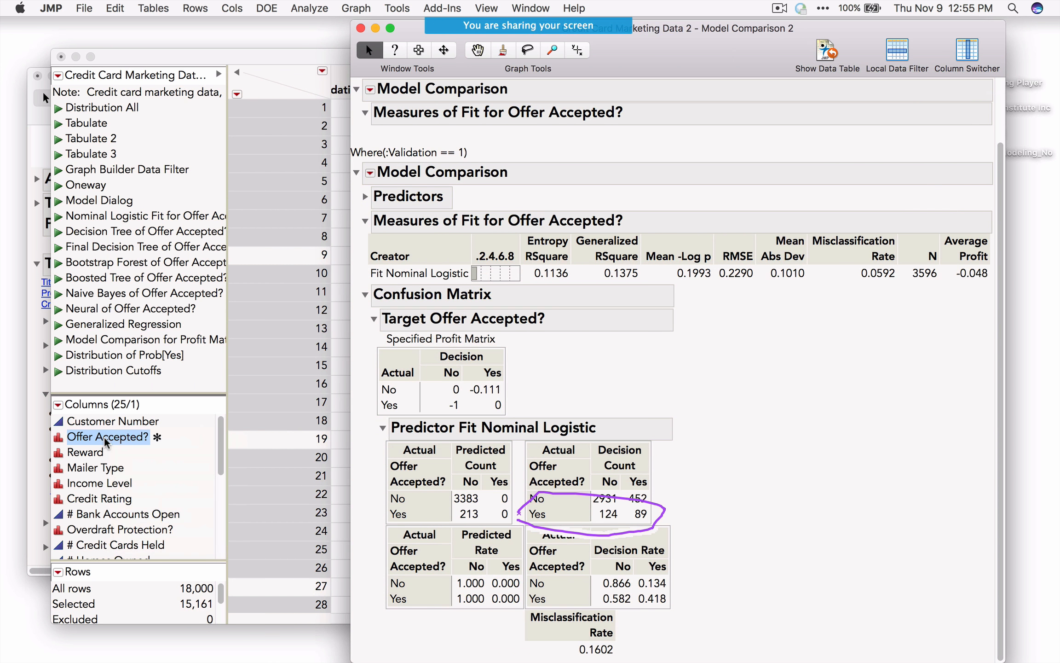
pyautogui.click(157, 437)
pyautogui.click(157, 437)
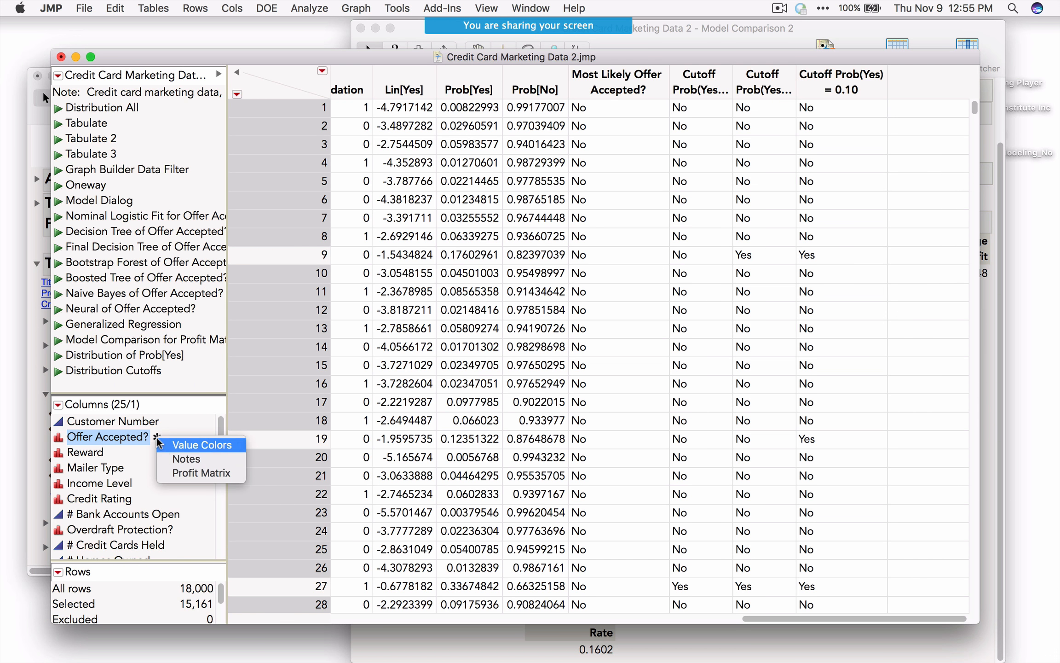
pyautogui.click(177, 474)
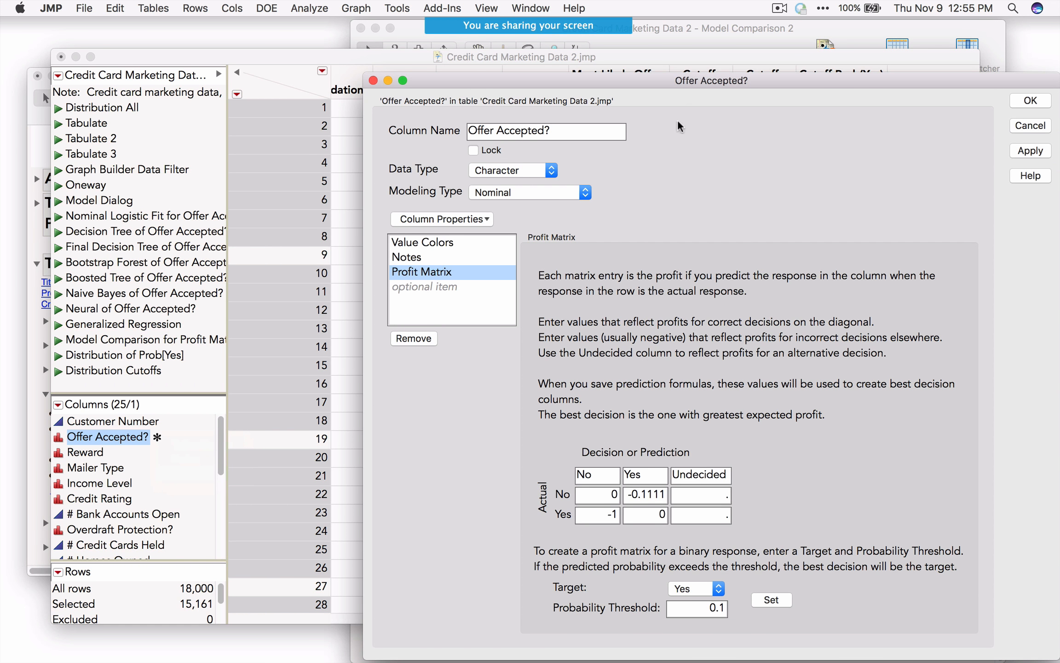
pyautogui.moveTo(671, 79); pyautogui.dragTo(435, 74)
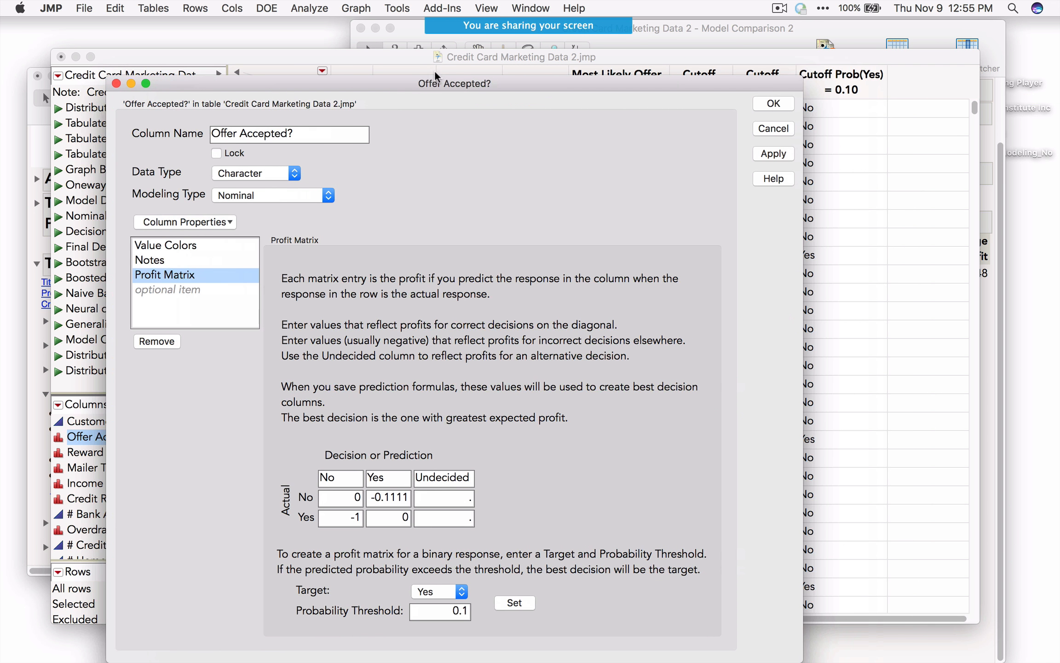
pyautogui.click(431, 617)
pyautogui.click(433, 610)
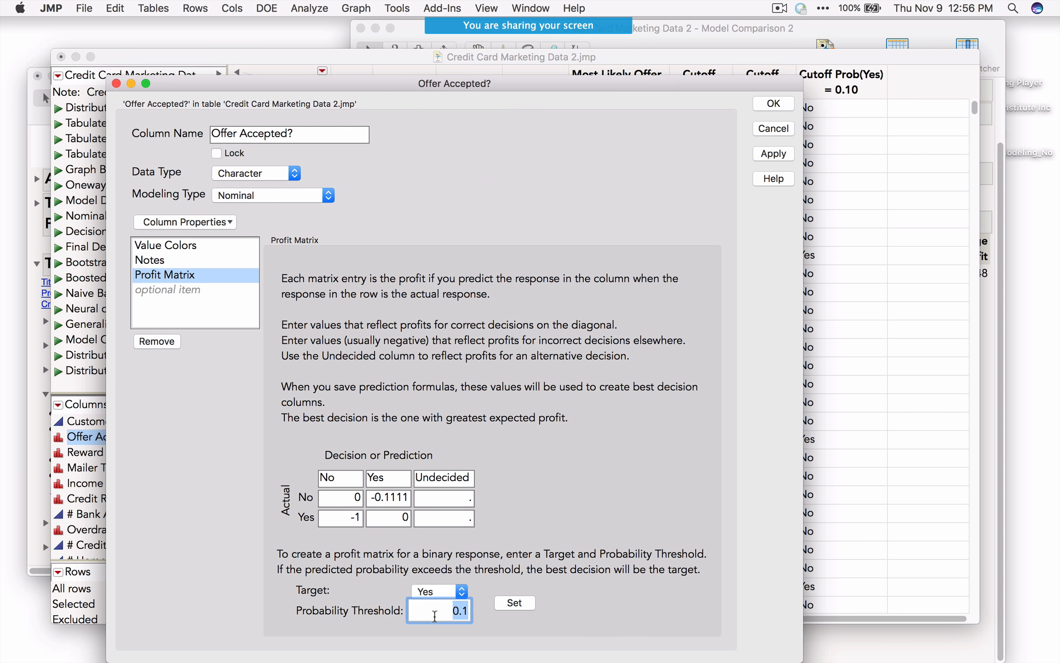
pyautogui.press('BackSpace')
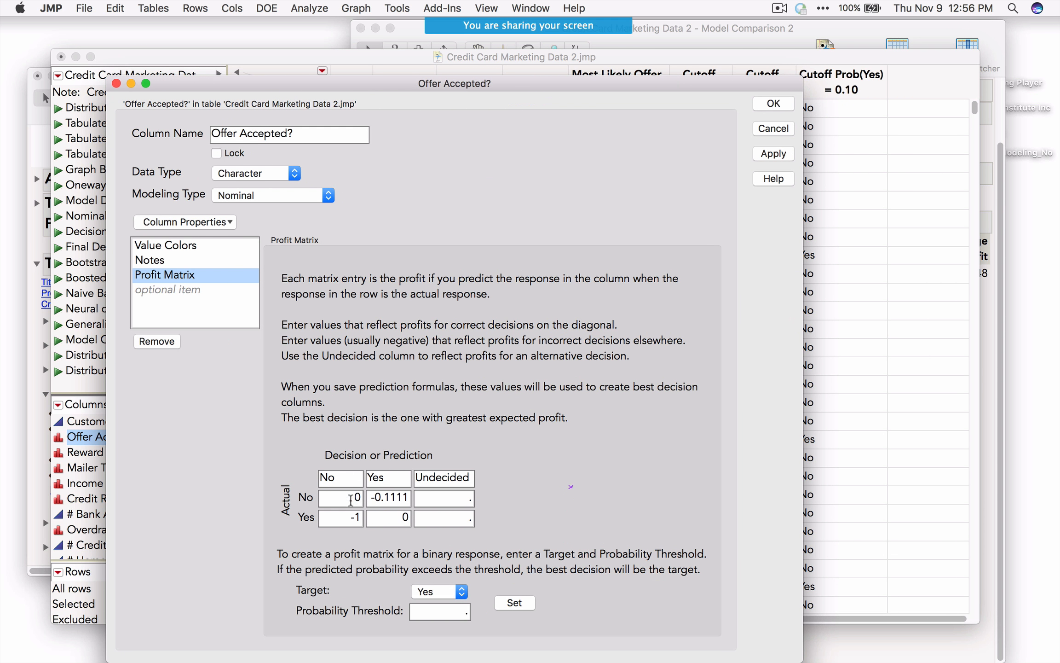
# Enter profits of -10 for actual No decided Yes, 0 for actual Yes decided No and 500 for actual Yes decided Yes, and accept
pyautogui.click(397, 496)
pyautogui.write('-10')
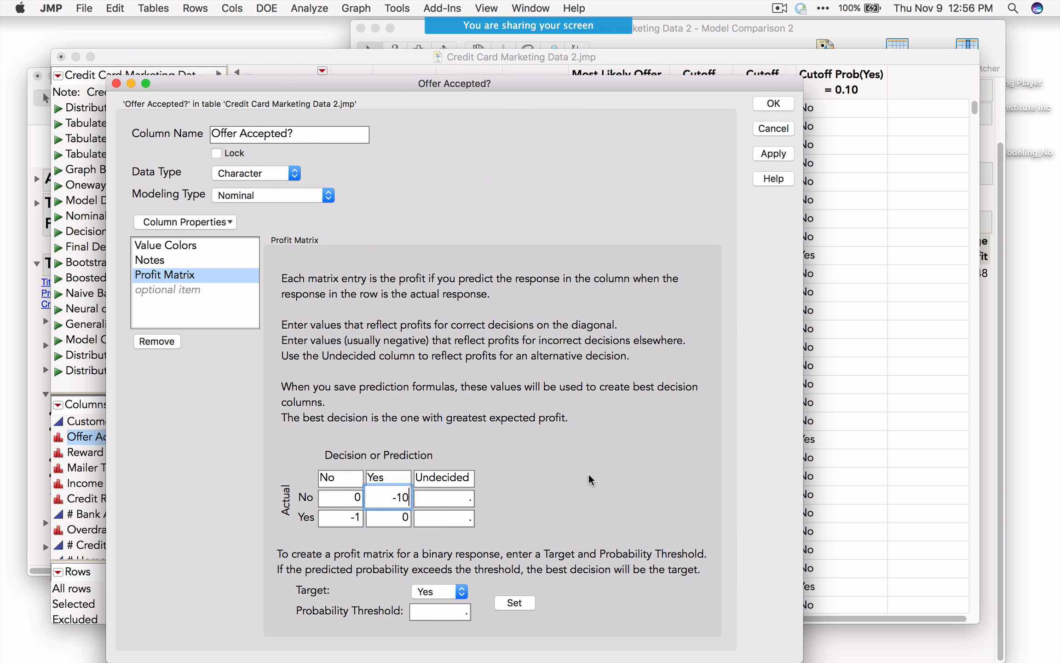
pyautogui.press('Return')
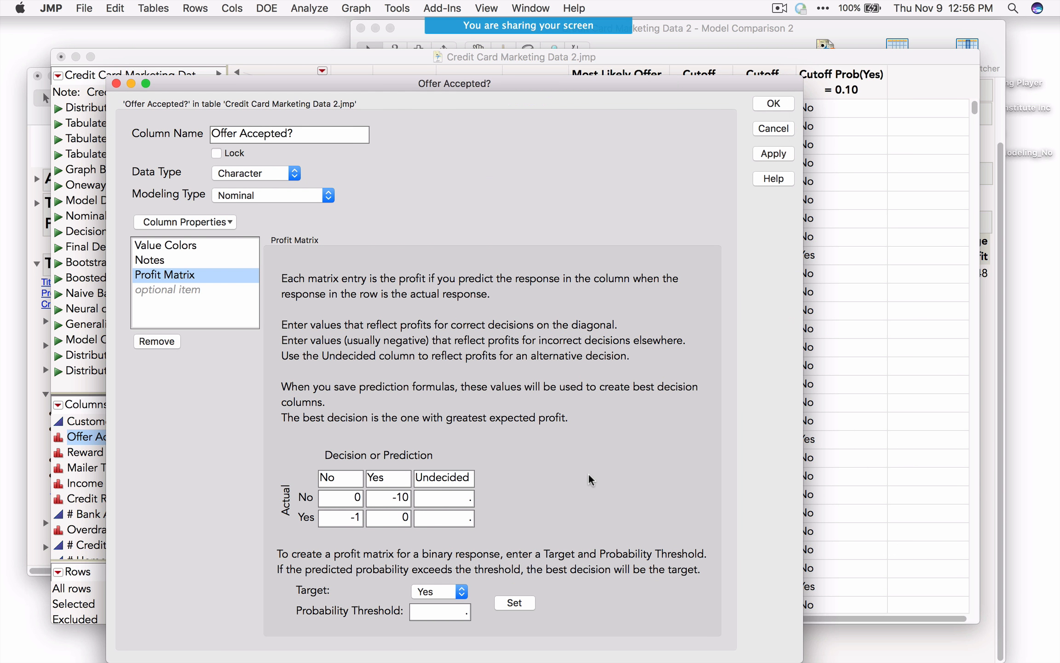
pyautogui.click(341, 517)
pyautogui.write('0')
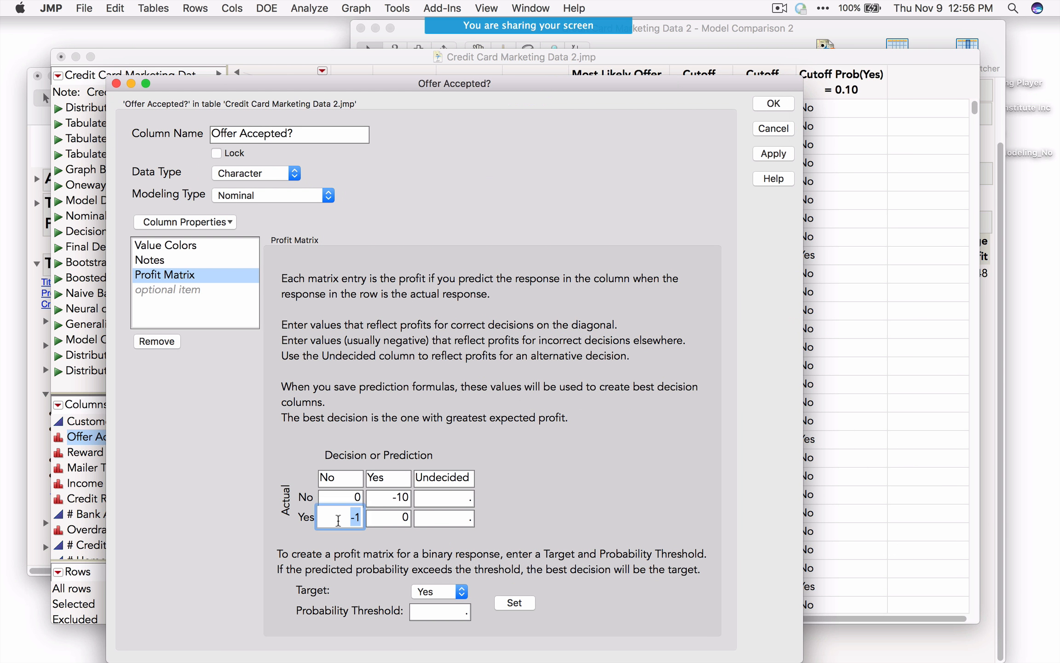
pyautogui.press('Return')
pyautogui.click(387, 517)
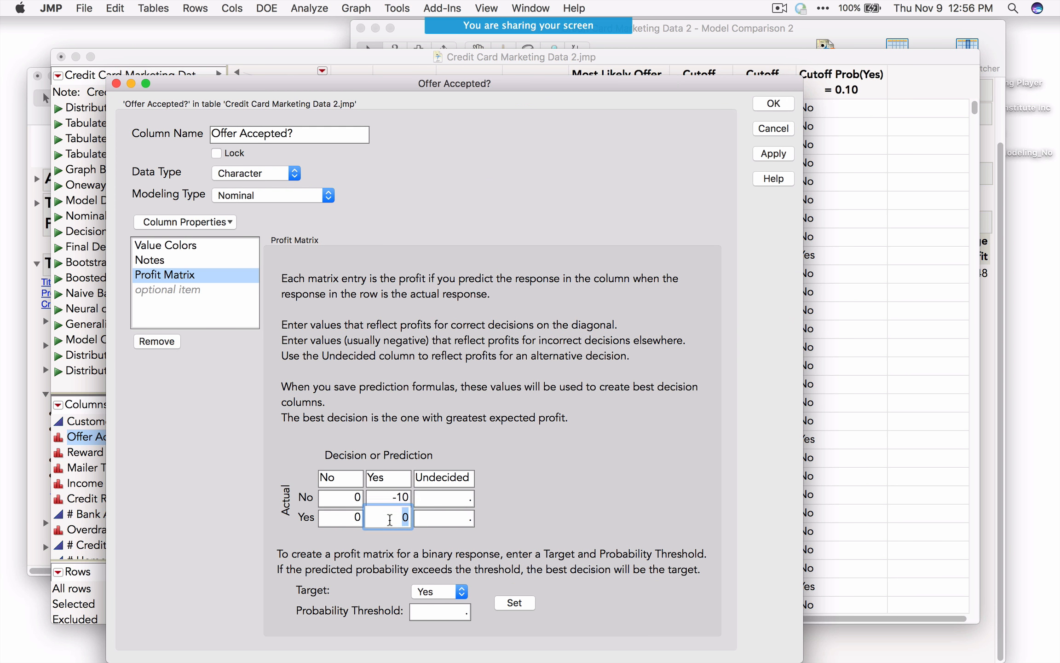
pyautogui.write('500')
pyautogui.press('Return')
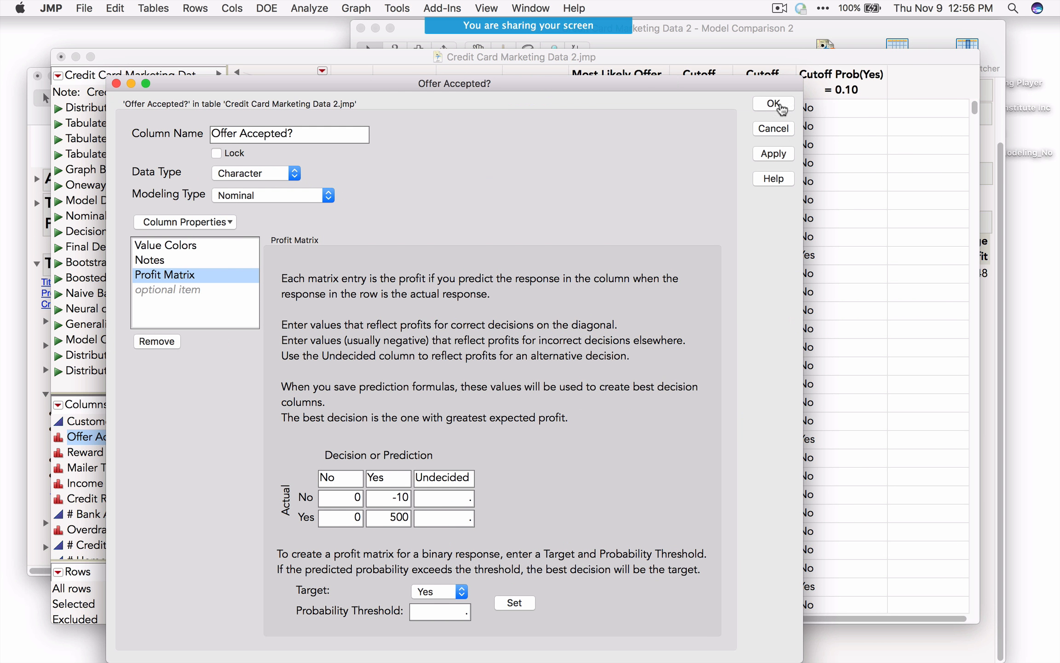
pyautogui.click(780, 107)
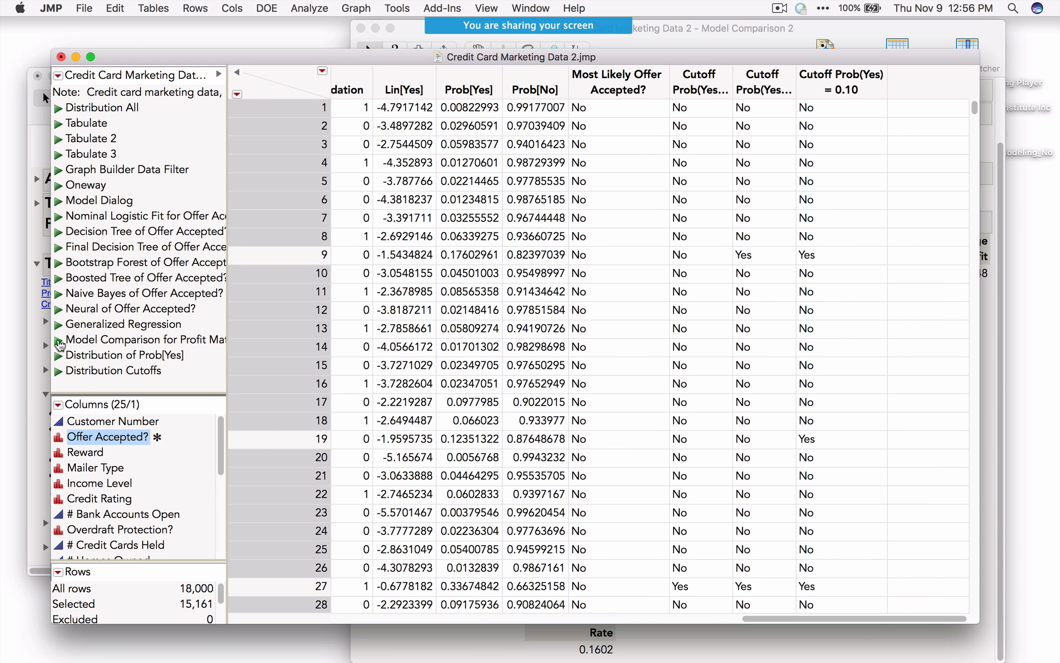
# Rerun the saved profit matrix comparison script and examine the average profit, decision counts and misclassification rate for the validation data
pyautogui.click(59, 341)
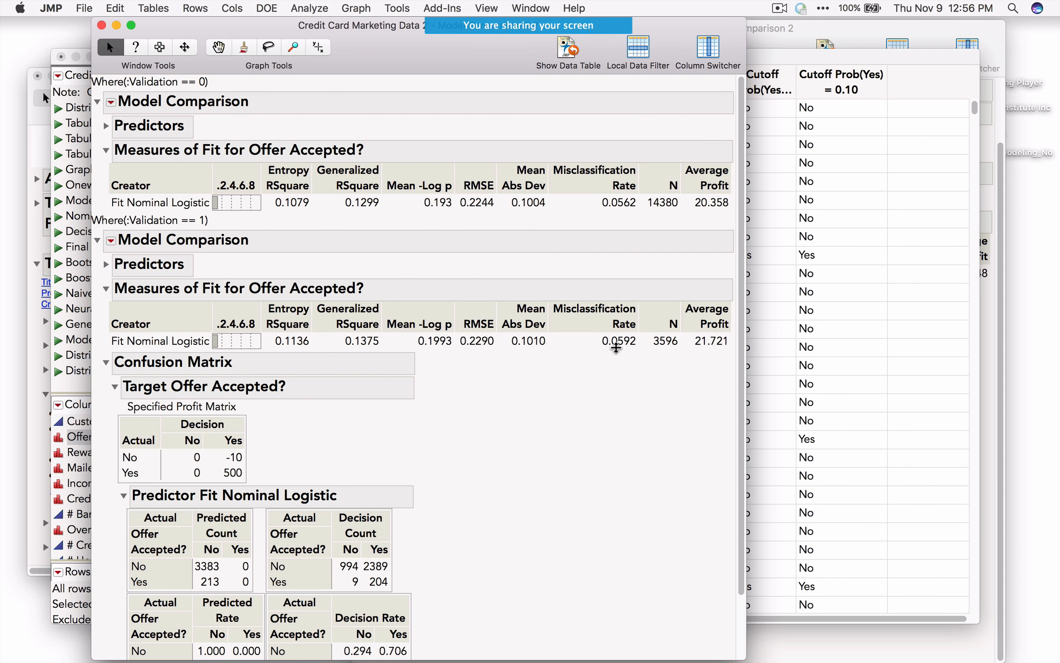
pyautogui.moveTo(680, 358)
pyautogui.mouseDown()
pyautogui.moveTo(730, 366)
pyautogui.moveTo(742, 331)
pyautogui.moveTo(706, 286)
pyautogui.moveTo(679, 296)
pyautogui.moveTo(662, 354)
pyautogui.moveTo(677, 363)
pyautogui.mouseUp()
pyautogui.scroll(-3, 619, 426)
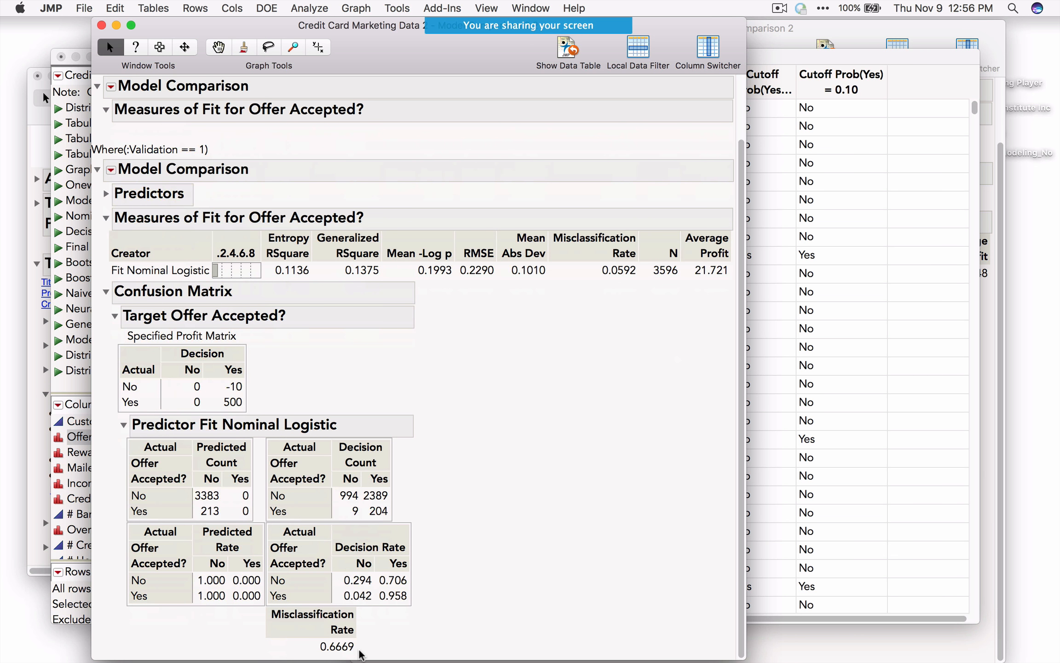
pyautogui.moveTo(362, 649)
pyautogui.mouseDown()
pyautogui.moveTo(383, 642)
pyautogui.moveTo(364, 649)
pyautogui.mouseUp()
pyautogui.moveTo(404, 515)
pyautogui.mouseDown()
pyautogui.moveTo(349, 501)
pyautogui.moveTo(262, 511)
pyautogui.moveTo(363, 507)
pyautogui.moveTo(400, 484)
pyautogui.moveTo(272, 469)
pyautogui.moveTo(262, 494)
pyautogui.moveTo(270, 501)
pyautogui.mouseUp()
# Close the comparison report and the Credit Card Marketing Data 2 table without saving the changes
pyautogui.click(102, 25)
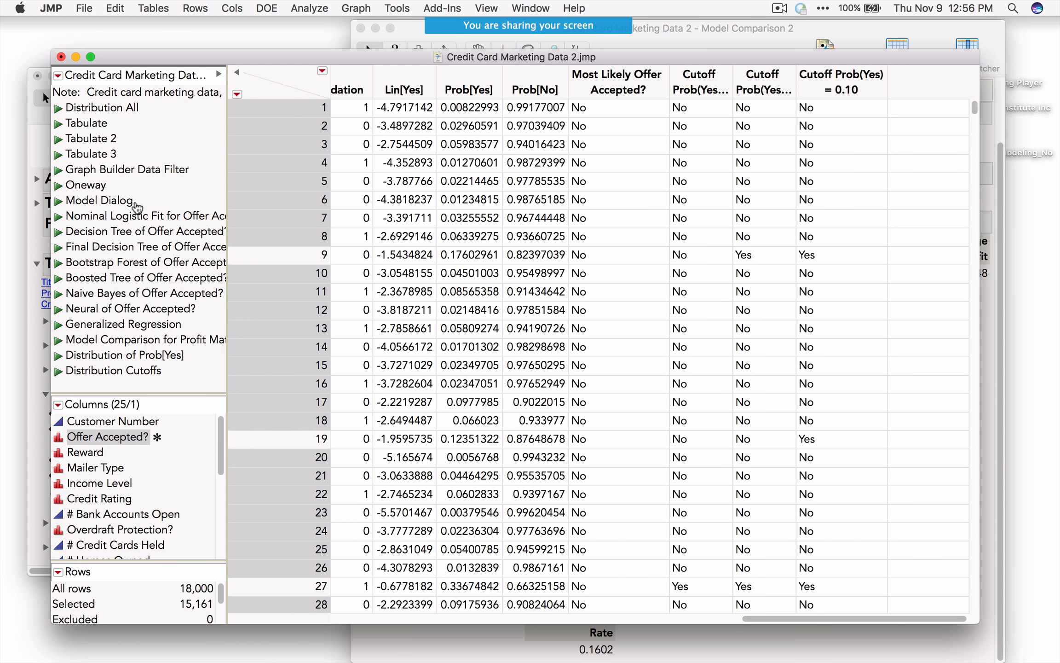
pyautogui.click(61, 56)
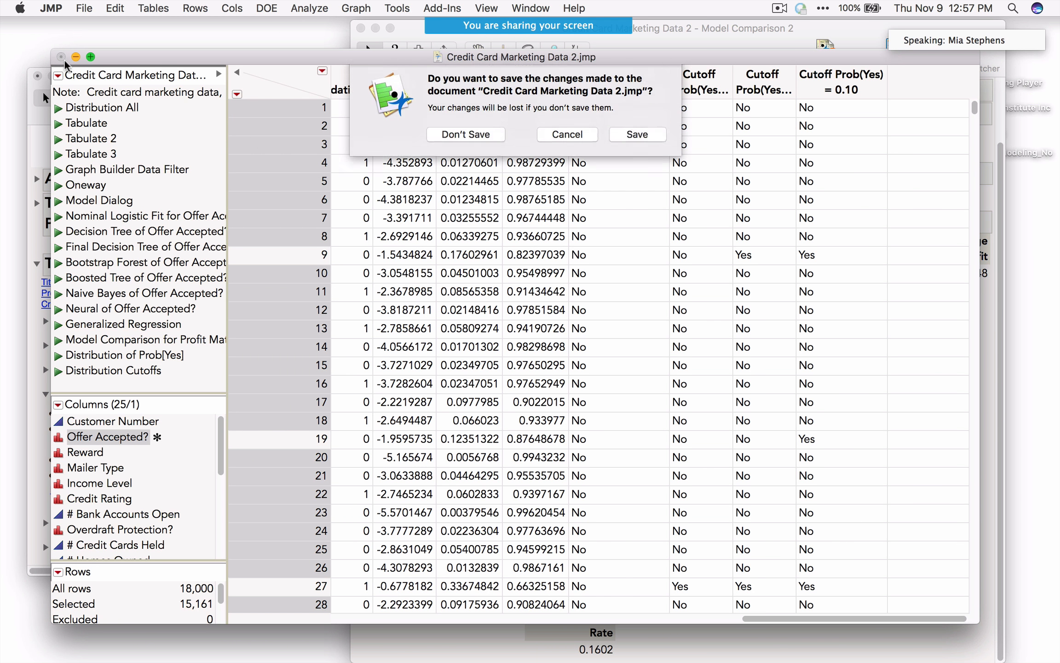
pyautogui.click(466, 140)
# Locate the Random Seed Reset add-in among the Data Mining Tools without launching it
pyautogui.click(442, 8)
pyautogui.moveTo(529, 40)
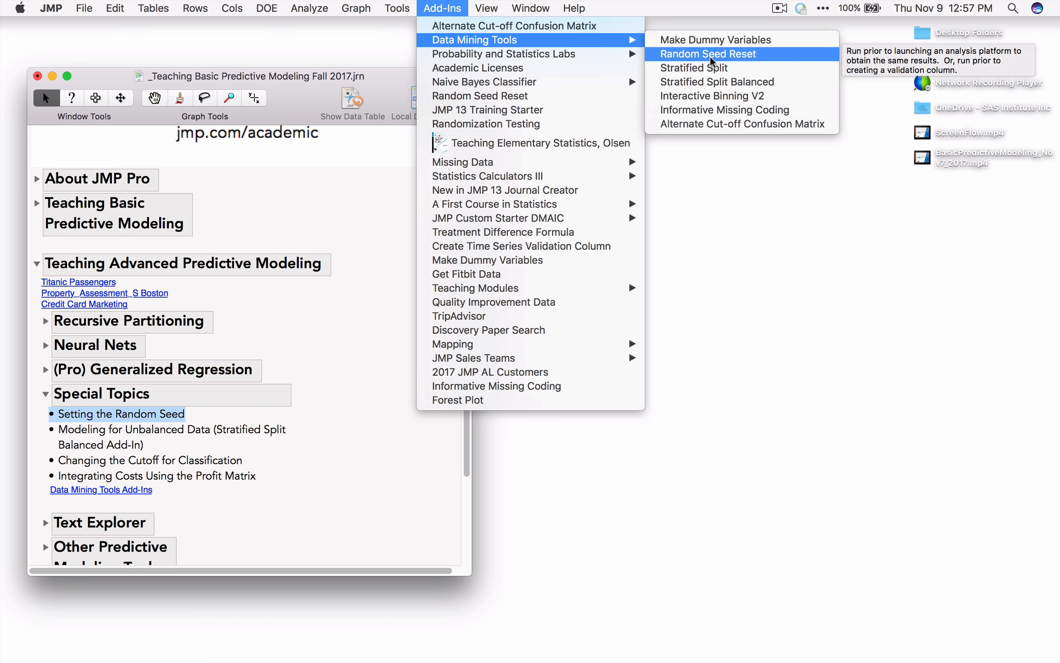
pyautogui.click(300, 98)
# Collapse Special Topics in the journal, open the Pet Survey table from the Text Explorer section, and widen the Survey Response column
pyautogui.click(46, 394)
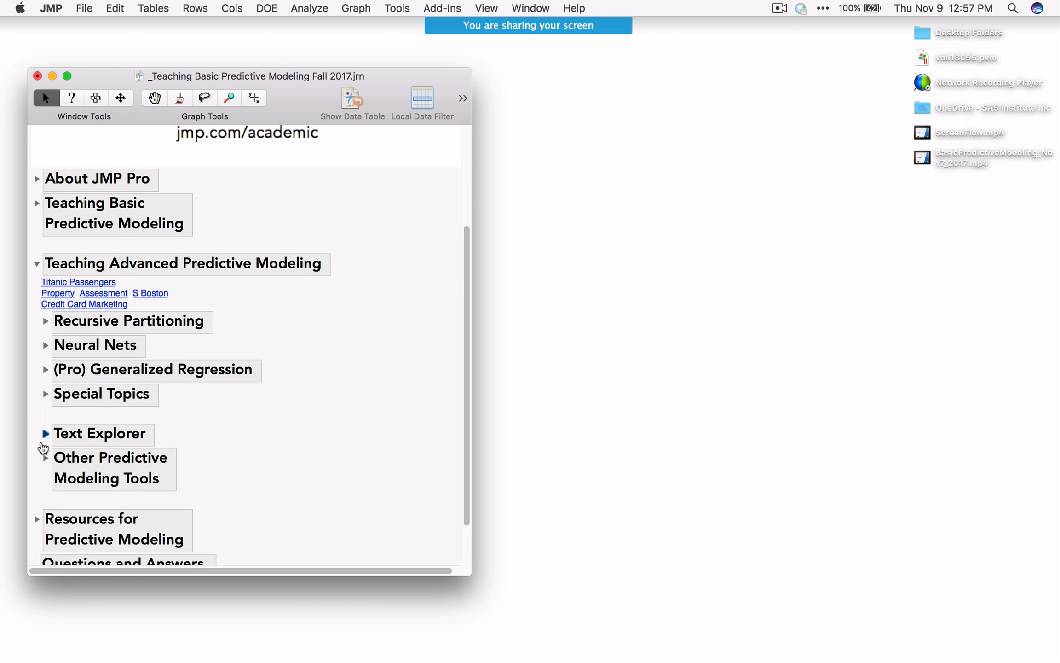
pyautogui.click(46, 433)
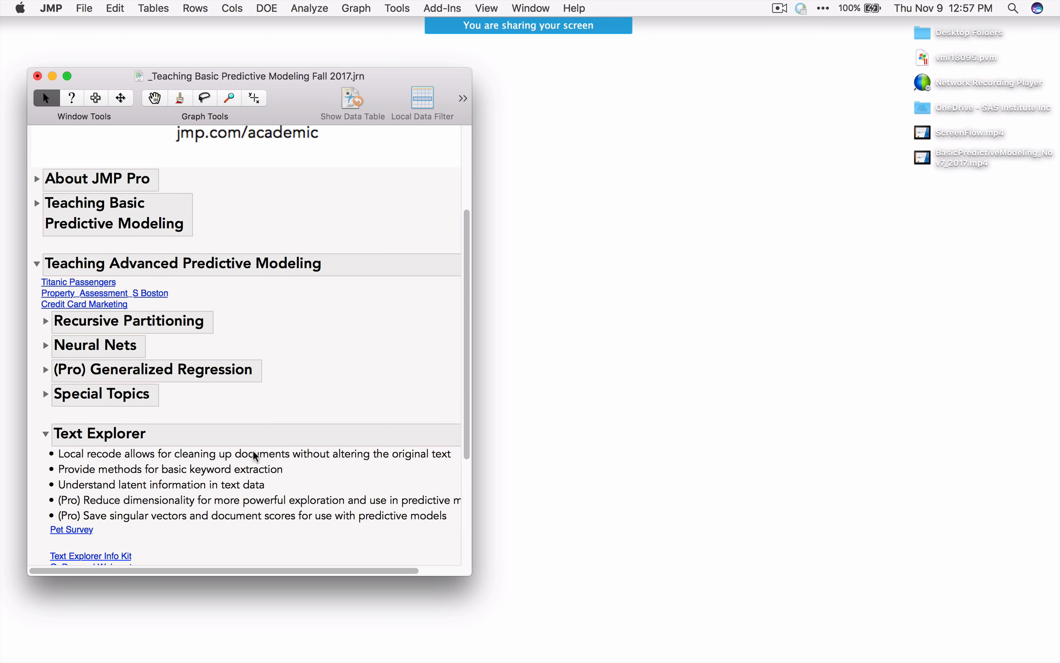
pyautogui.click(64, 529)
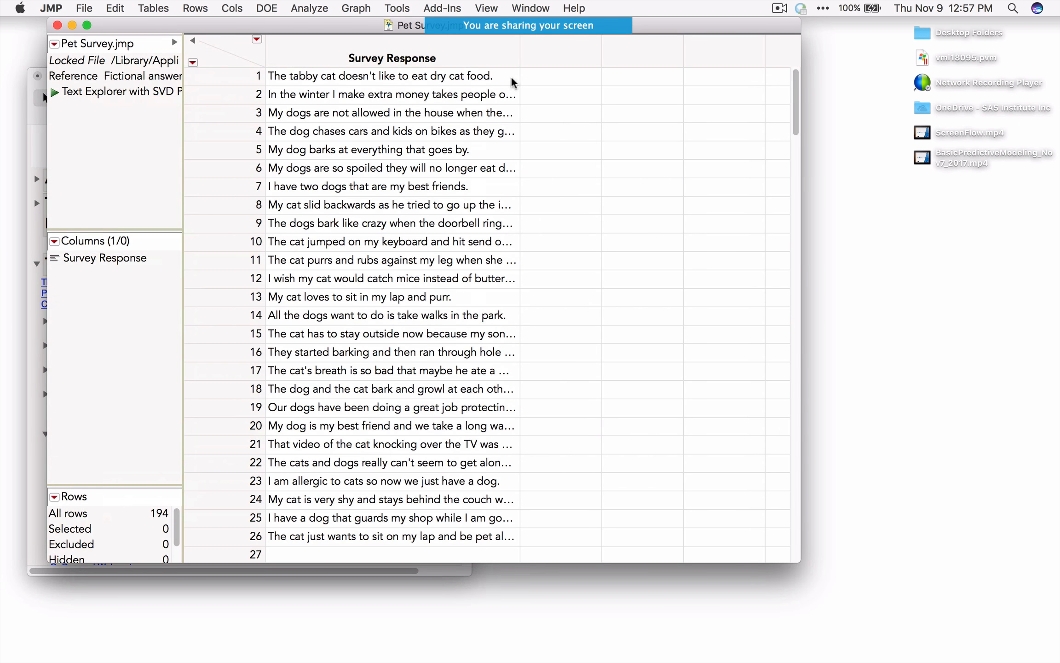
pyautogui.moveTo(521, 62); pyautogui.dragTo(663, 90)
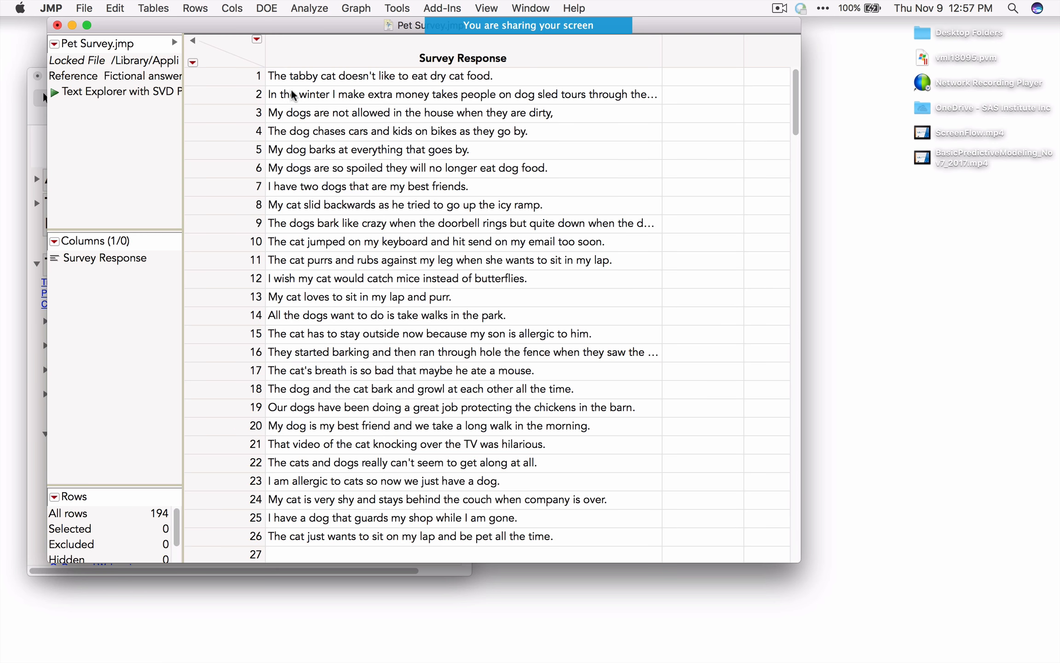
# Read through sample comments in the Survey Response column, selecting rows 1, 3, 5, 7 and 9 one after another
pyautogui.click(236, 78)
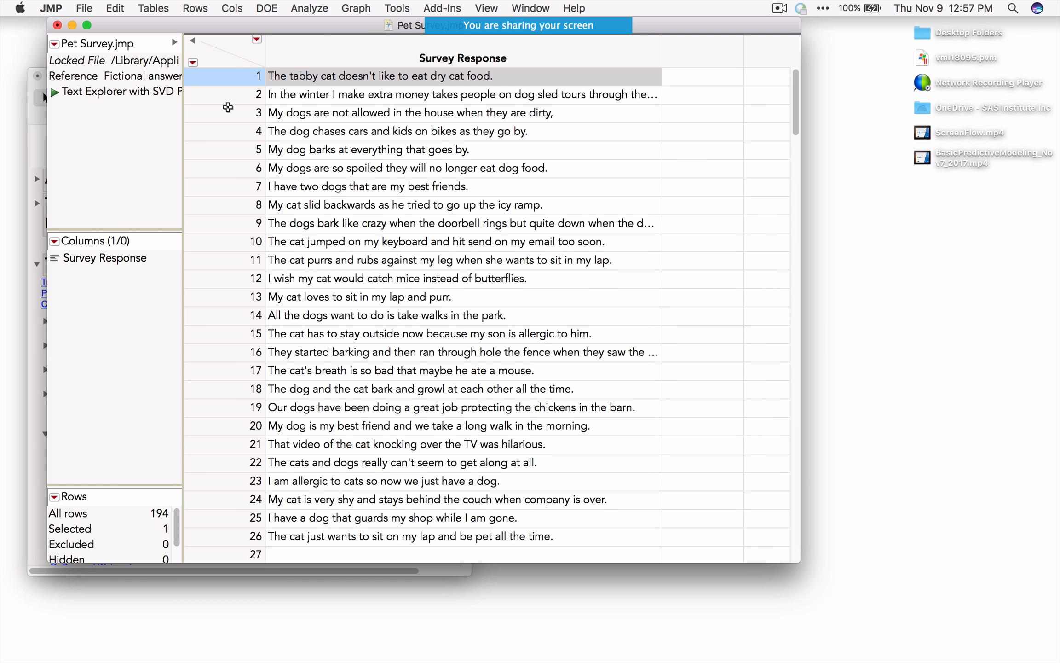
pyautogui.click(227, 114)
pyautogui.click(225, 149)
pyautogui.click(228, 184)
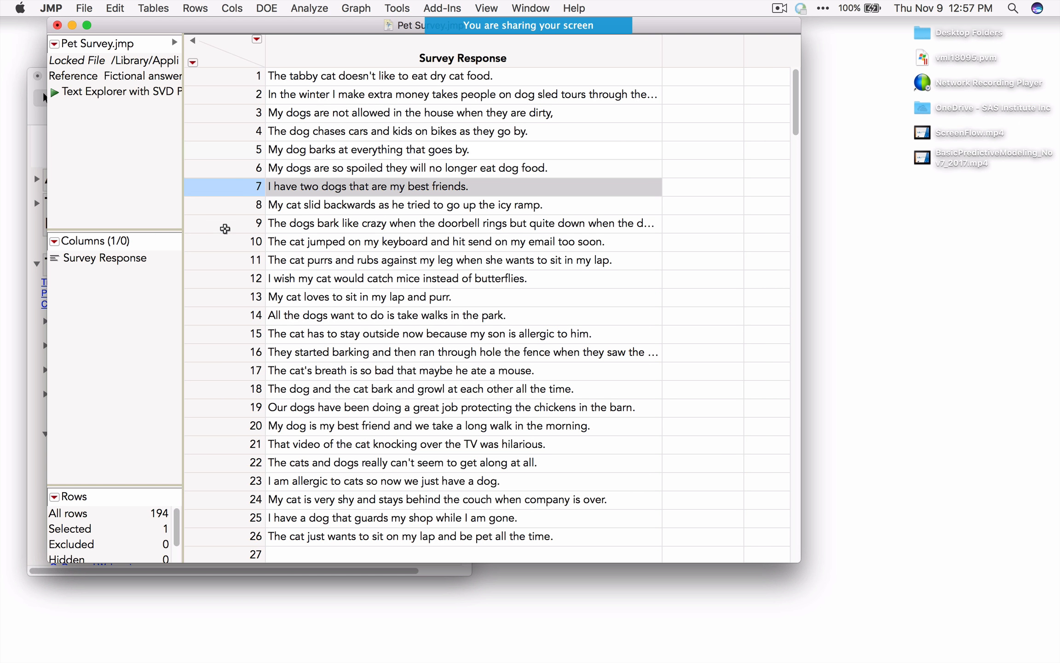
pyautogui.click(226, 224)
# Run Text Explorer with Survey Response as the text column, keeping English, No Stemming and Regex tokenizing
pyautogui.click(315, 9)
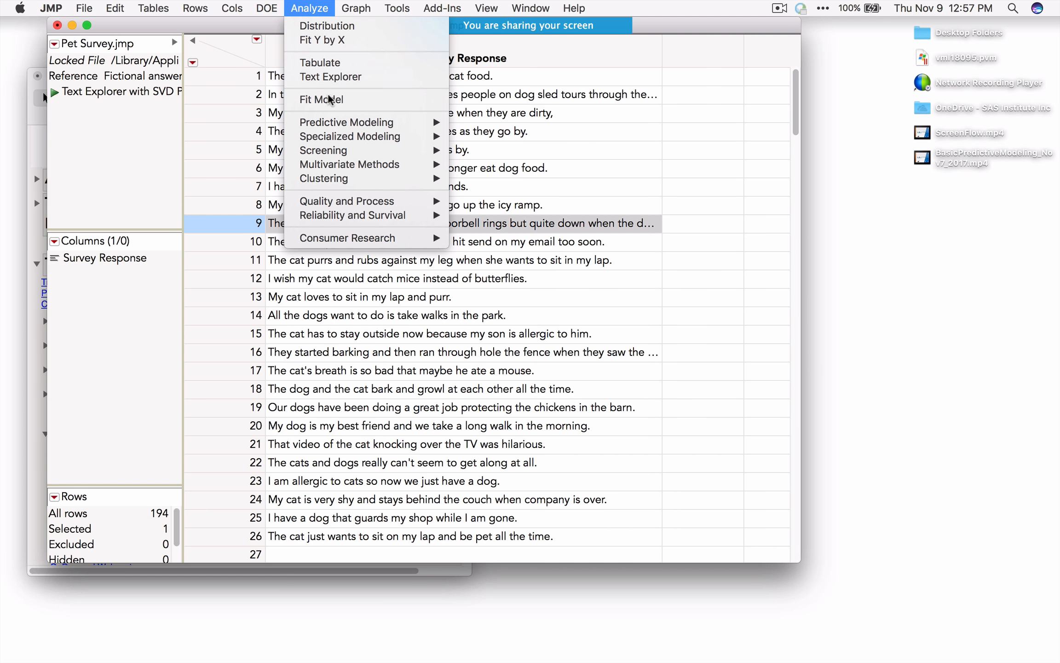
pyautogui.click(328, 81)
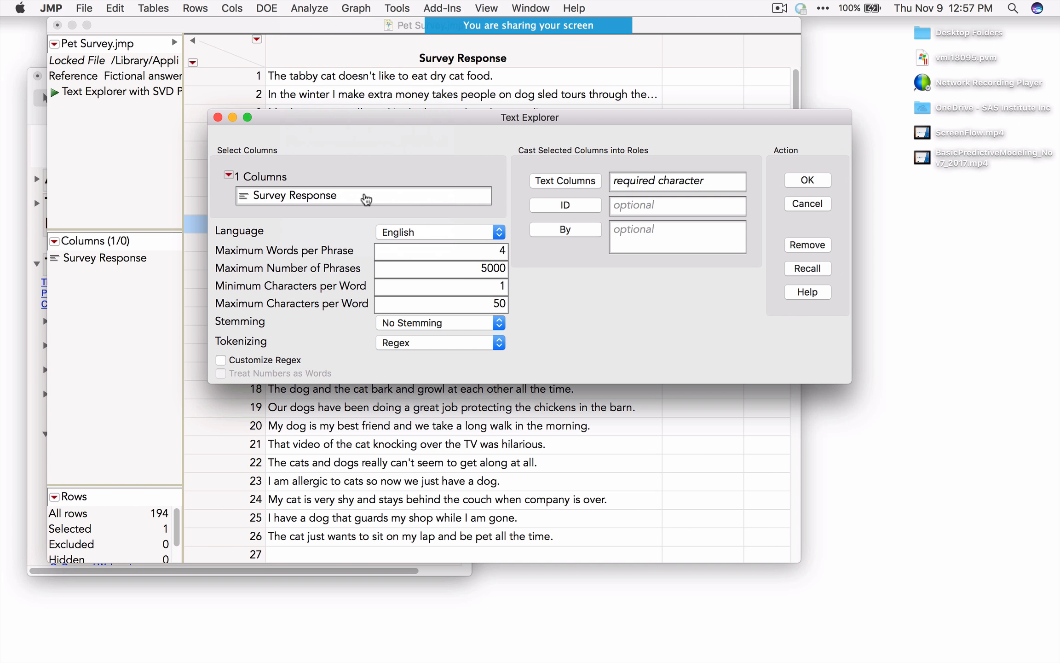
pyautogui.click(366, 198)
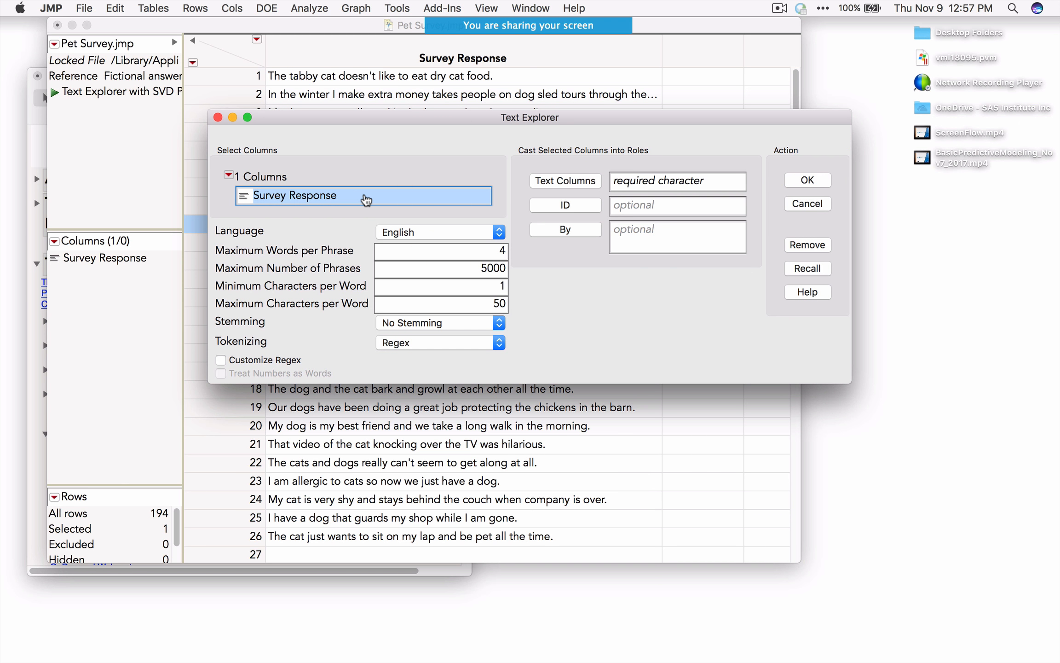
pyautogui.moveTo(536, 122); pyautogui.dragTo(511, 132)
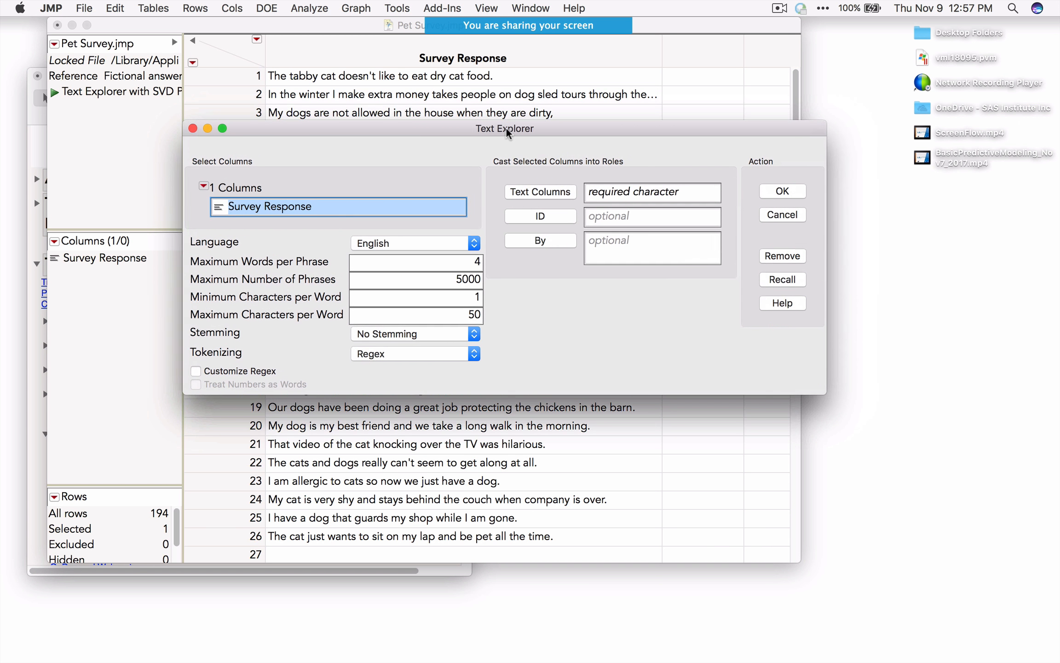
pyautogui.click(519, 193)
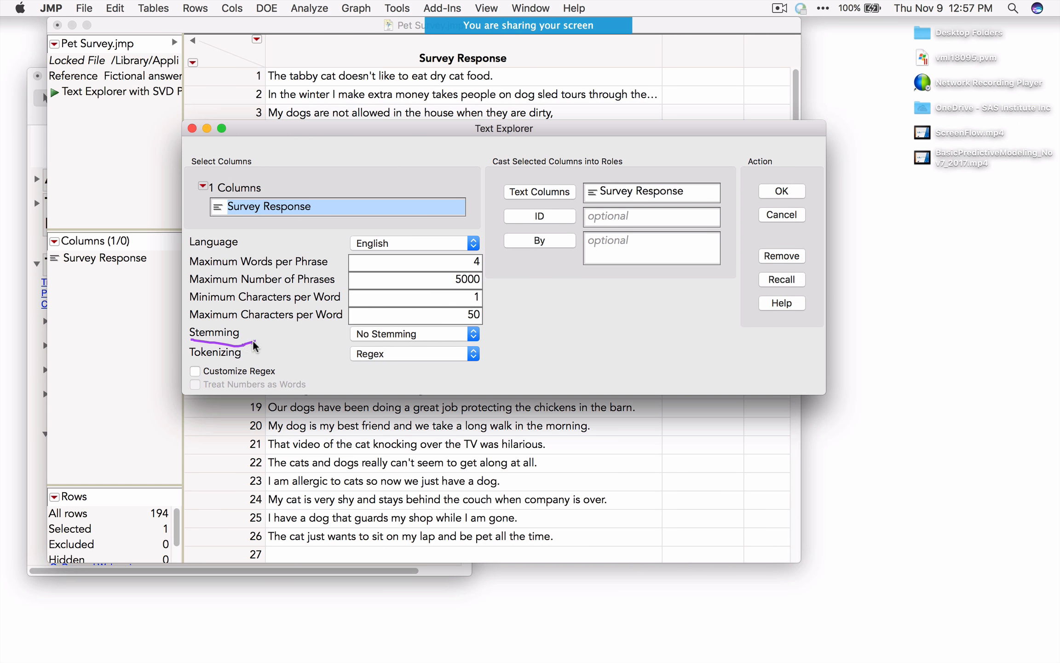
pyautogui.click(407, 355)
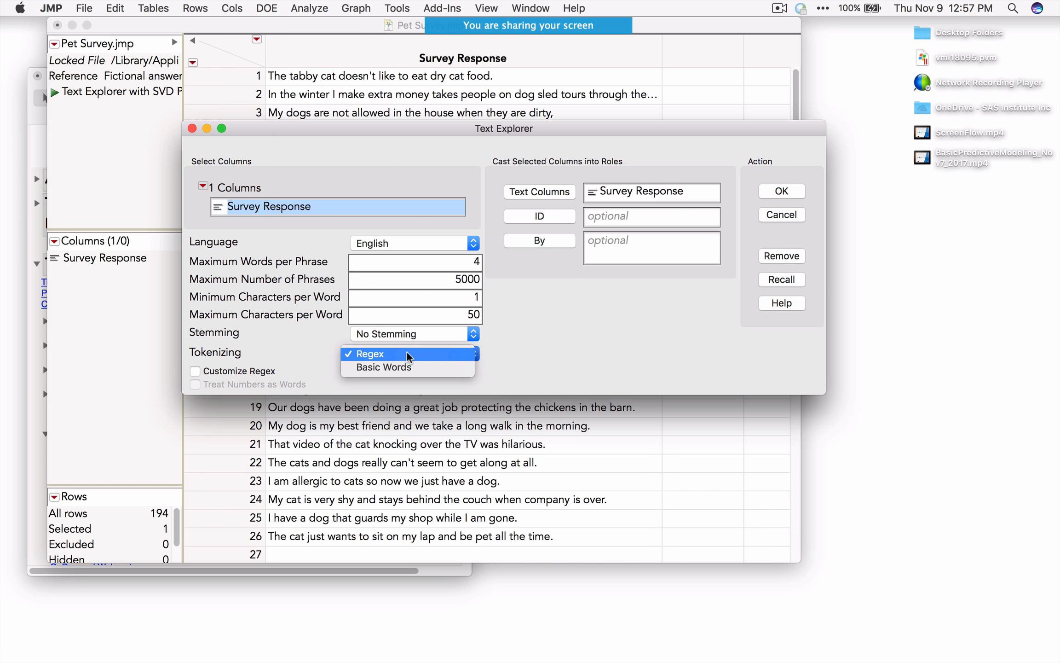
pyautogui.click(277, 370)
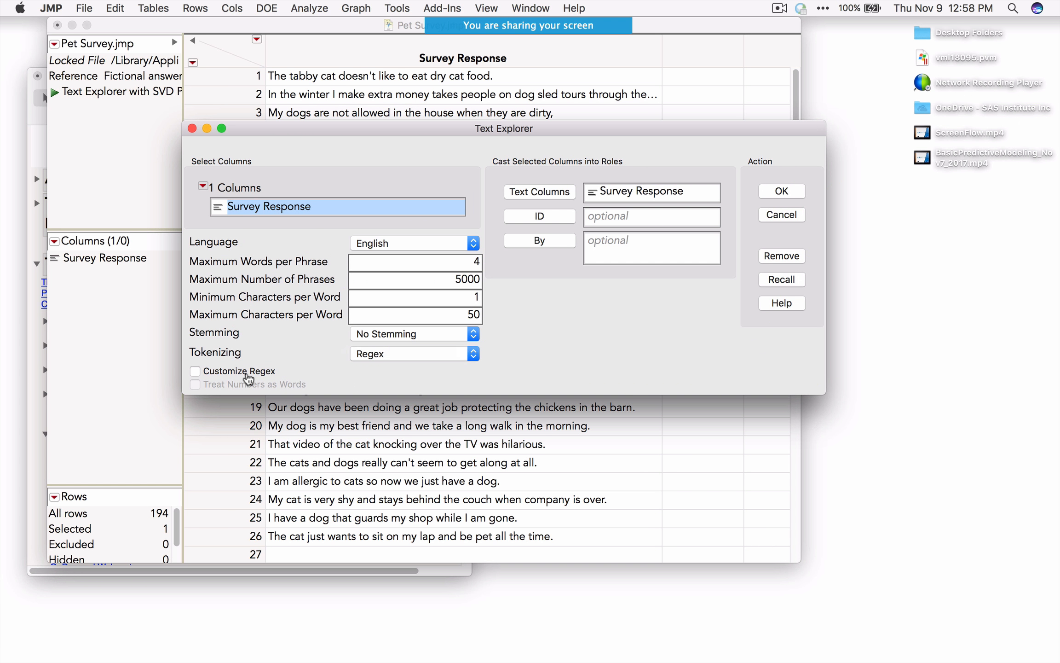
pyautogui.click(782, 192)
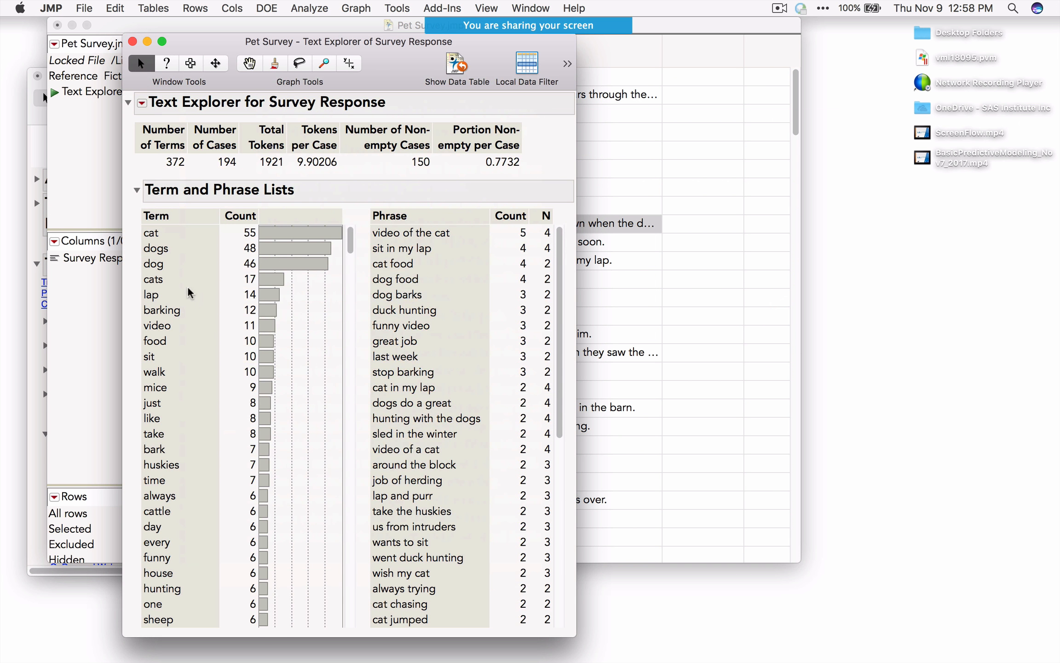
# Add the phrases from "video of the cat" through "video of a cat" in the phrase list as terms
pyautogui.moveTo(405, 233); pyautogui.dragTo(405, 449)
pyautogui.rightClick(424, 339)
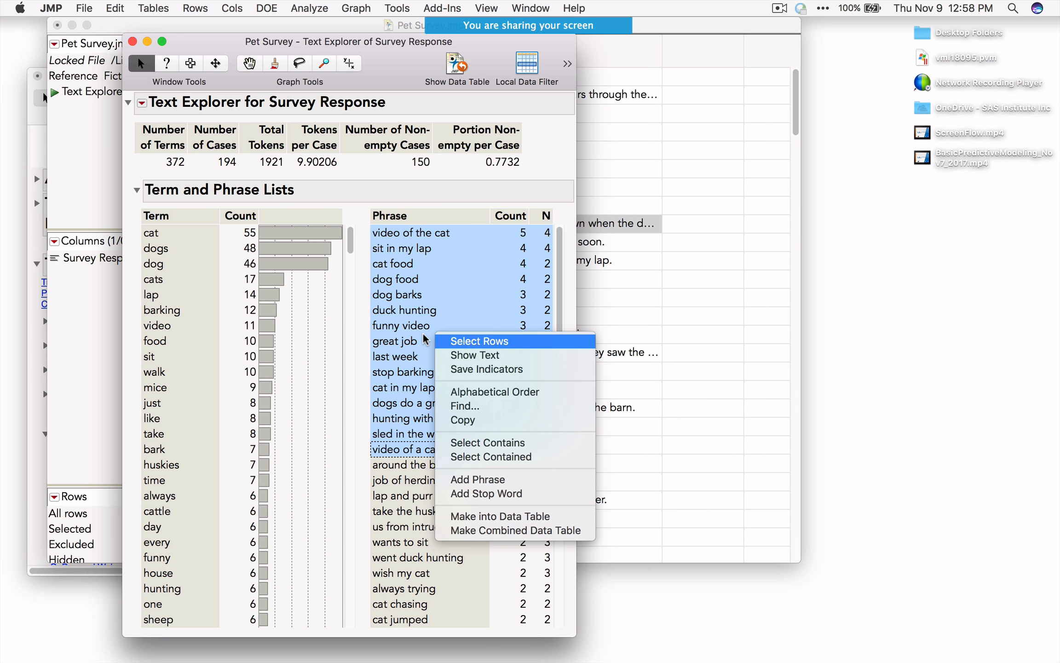
pyautogui.click(516, 480)
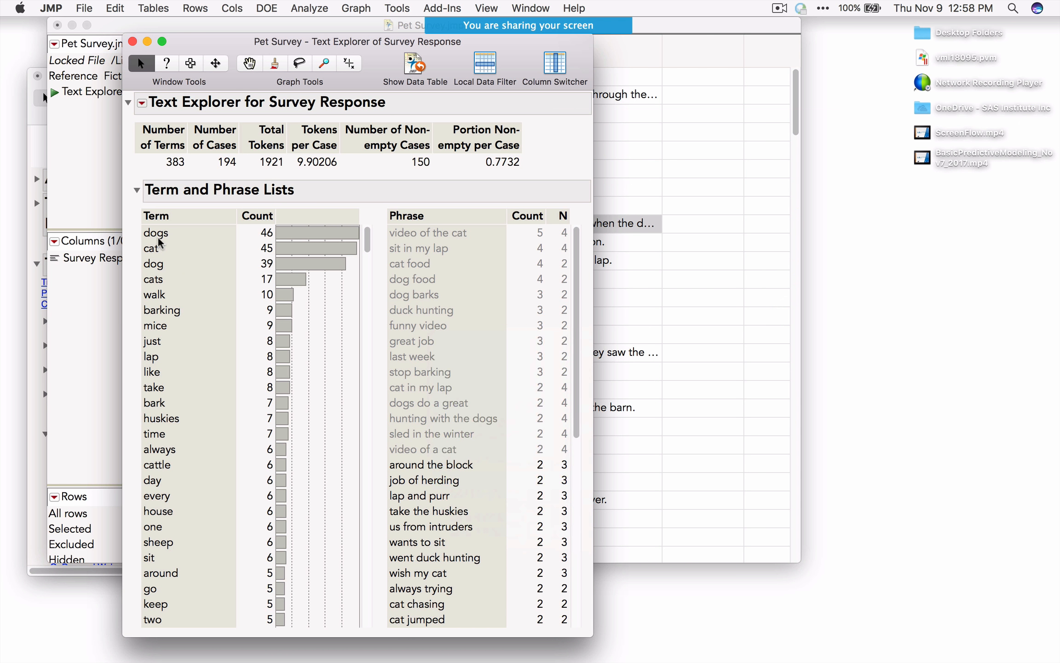
# Recode the terms "dog" and "dogs" by grouping them into the single term "dogs"
pyautogui.click(176, 266)
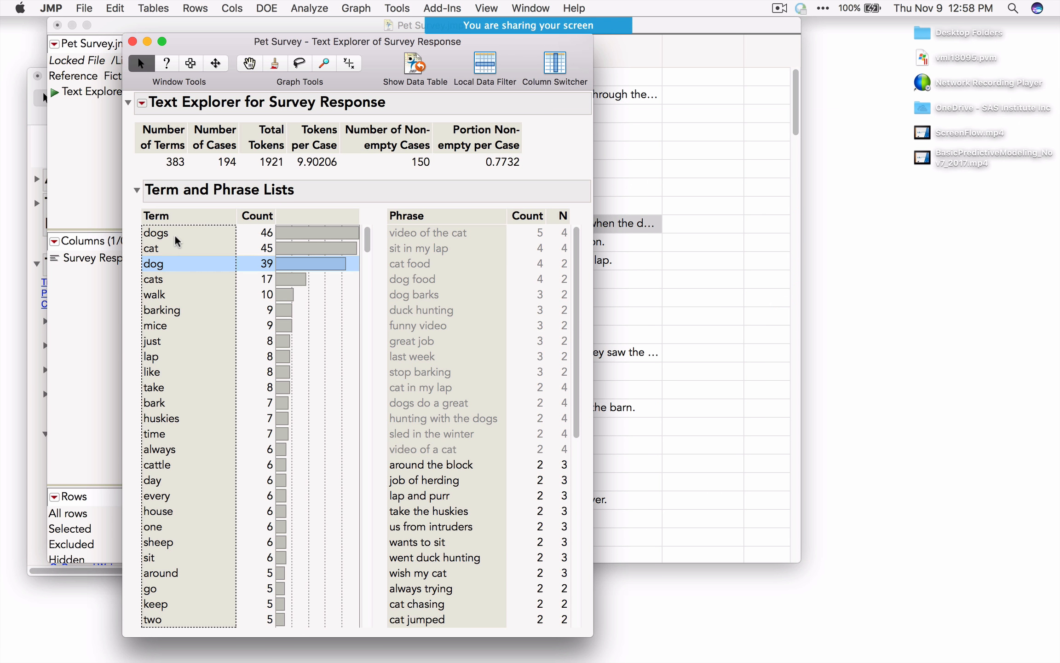
pyautogui.keyDown('super'); pyautogui.click(177, 233); pyautogui.keyUp('super')
pyautogui.rightClick(177, 235)
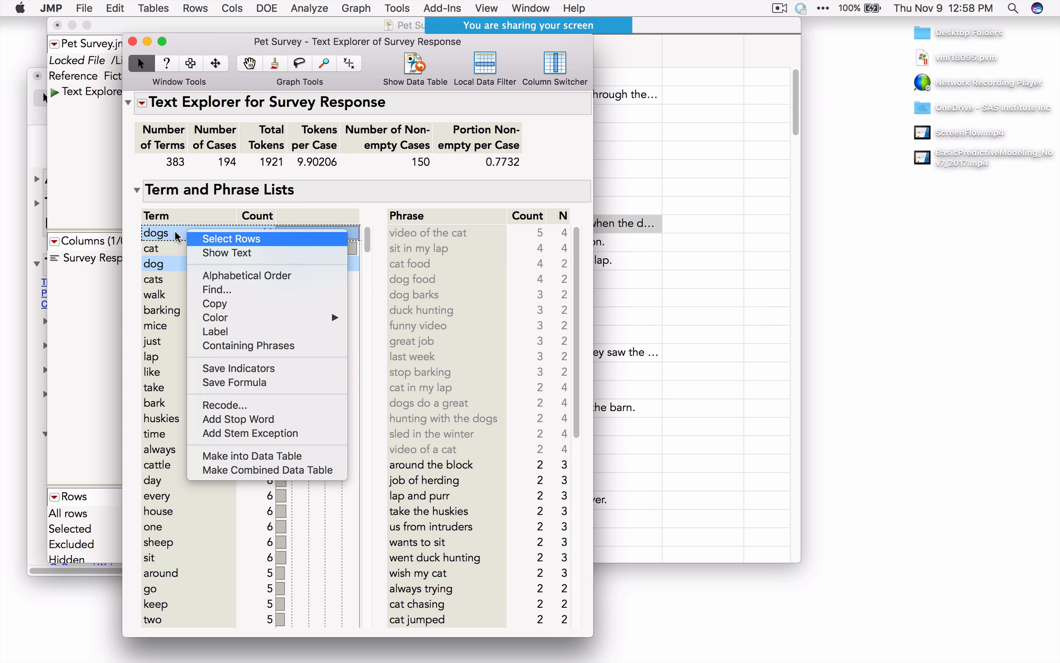
pyautogui.click(244, 404)
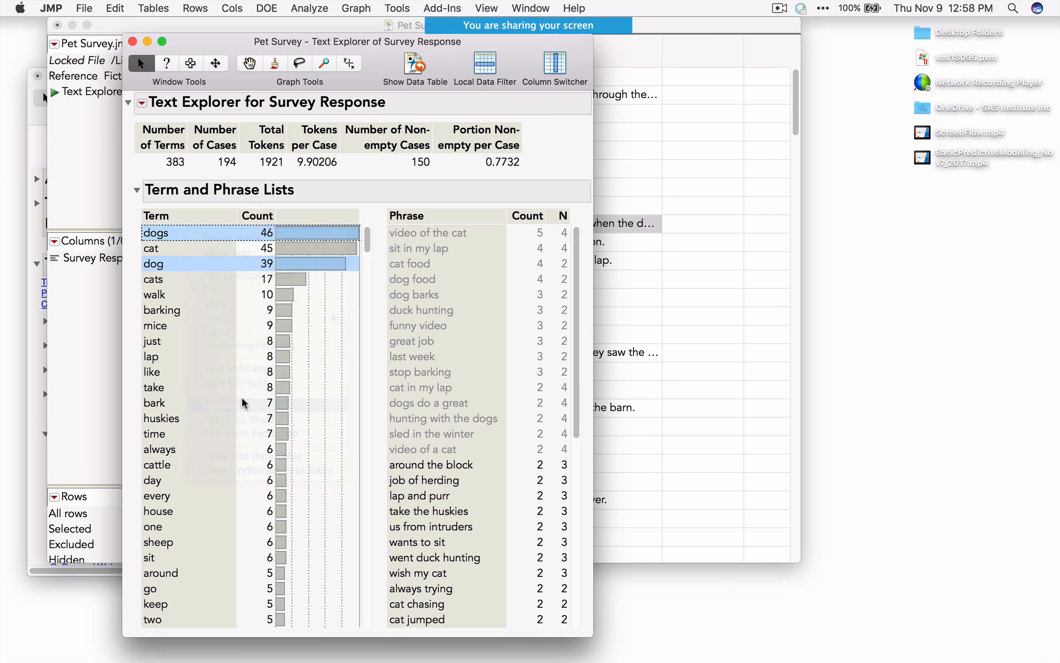
pyautogui.moveTo(529, 202); pyautogui.dragTo(534, 212)
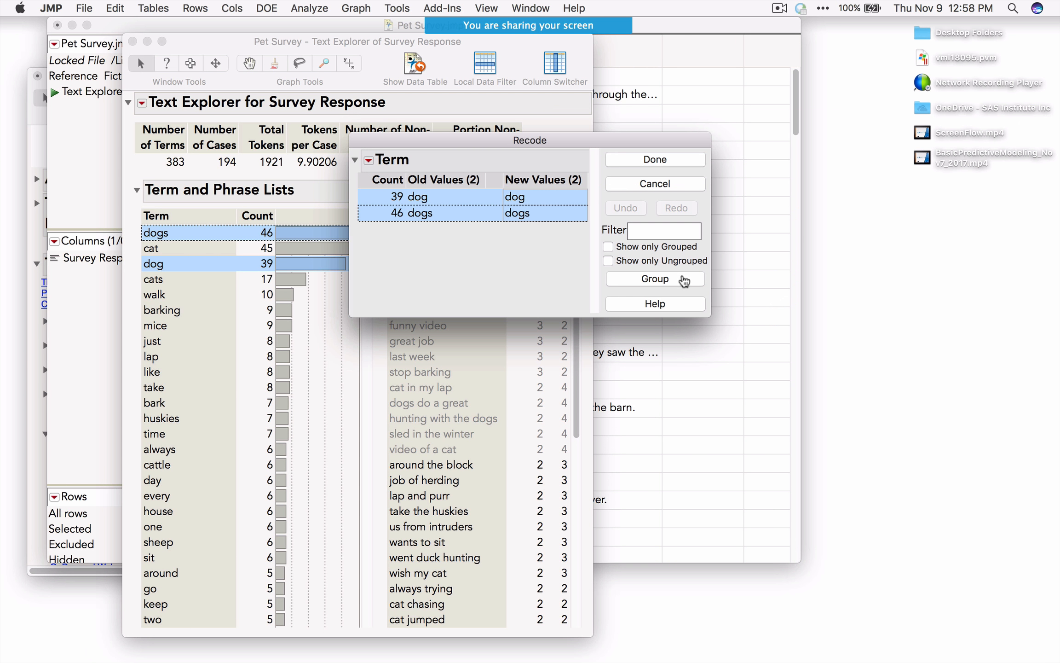
pyautogui.click(683, 280)
pyautogui.click(661, 166)
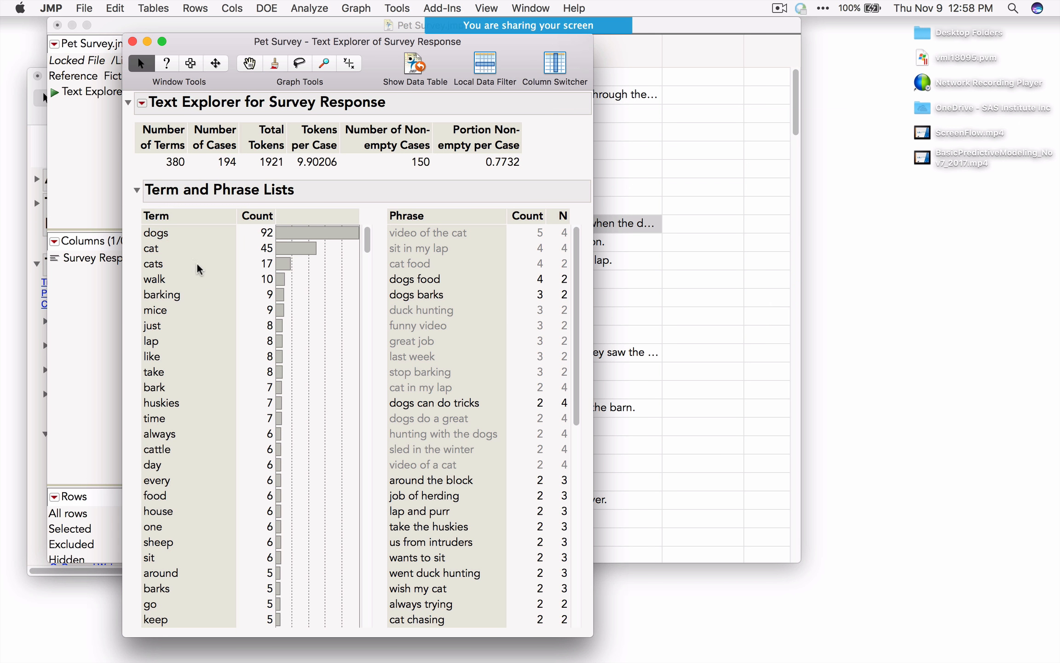
# Set the Text Explorer report's stemming option to Stem for Combining
pyautogui.click(142, 103)
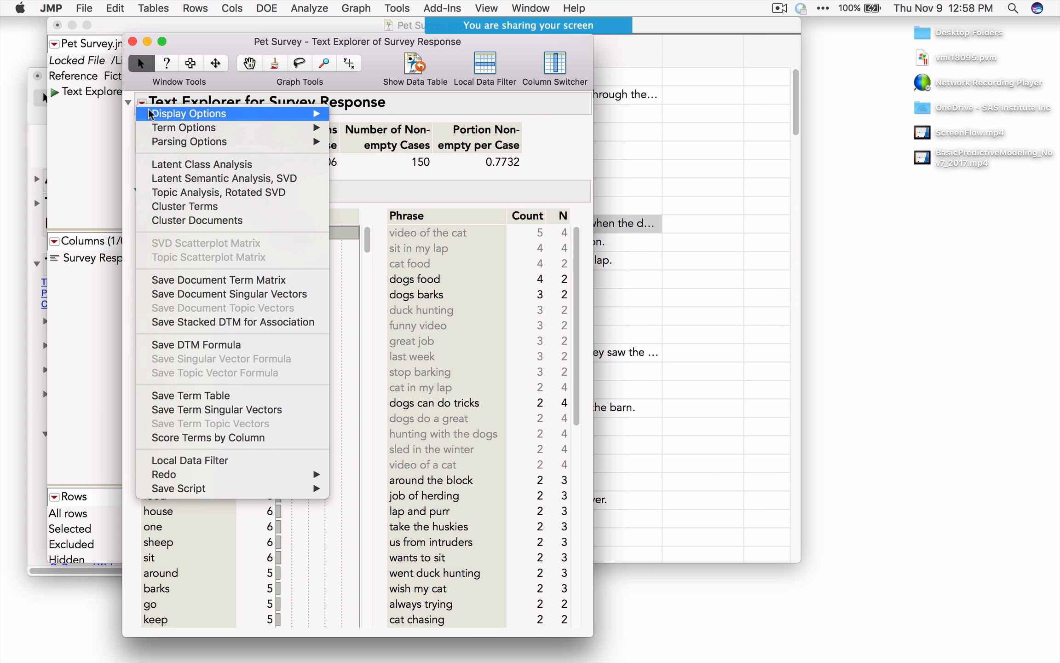
pyautogui.moveTo(151, 114)
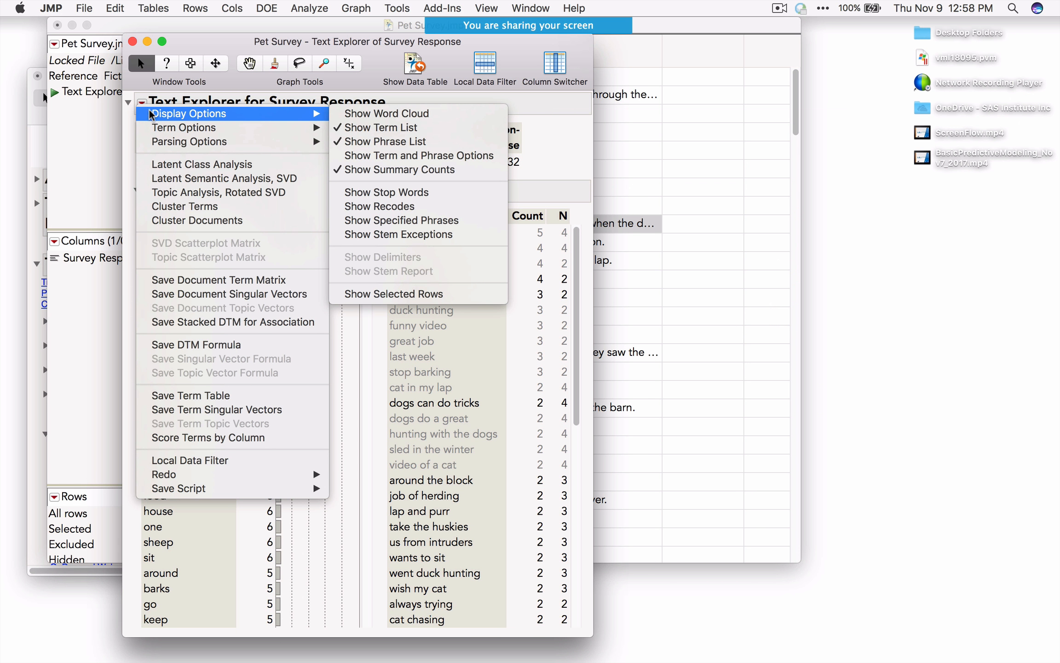
pyautogui.moveTo(261, 134)
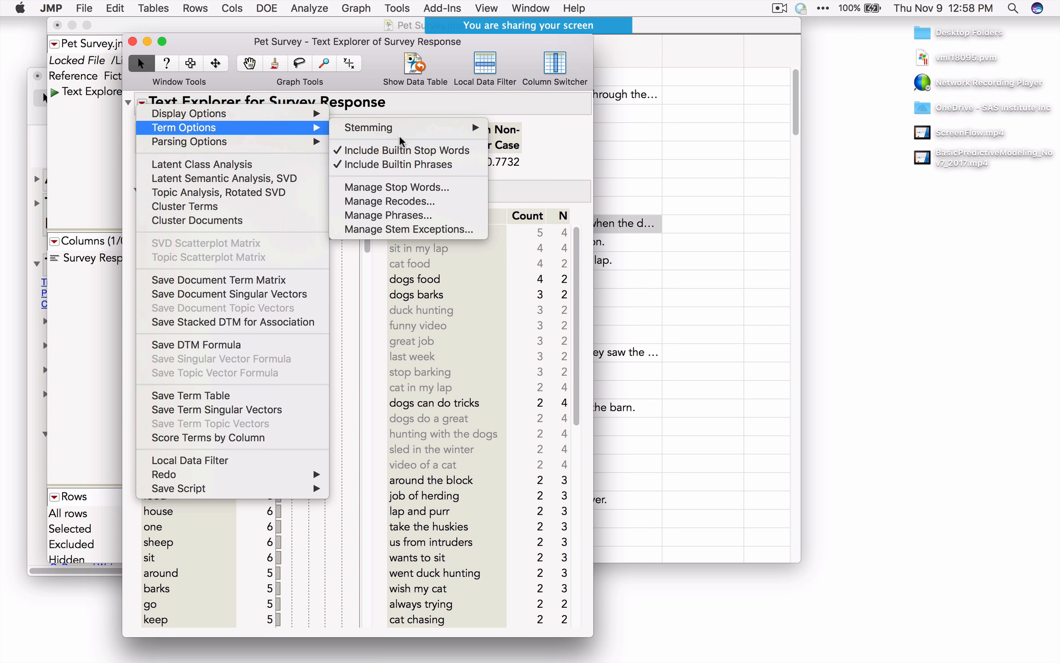
pyautogui.moveTo(474, 131)
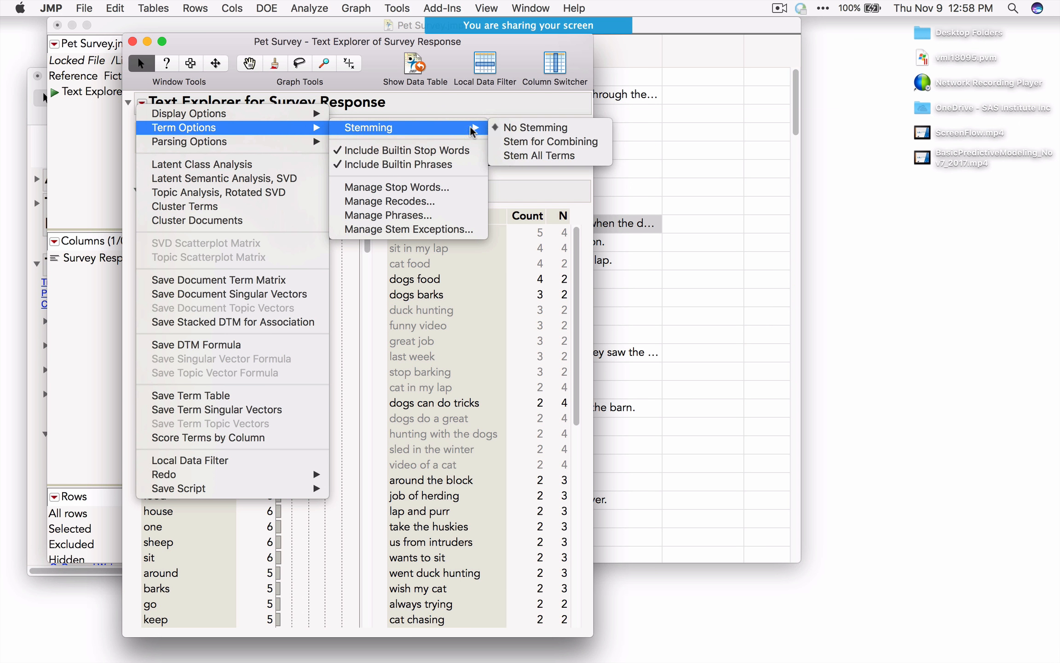
pyautogui.click(518, 143)
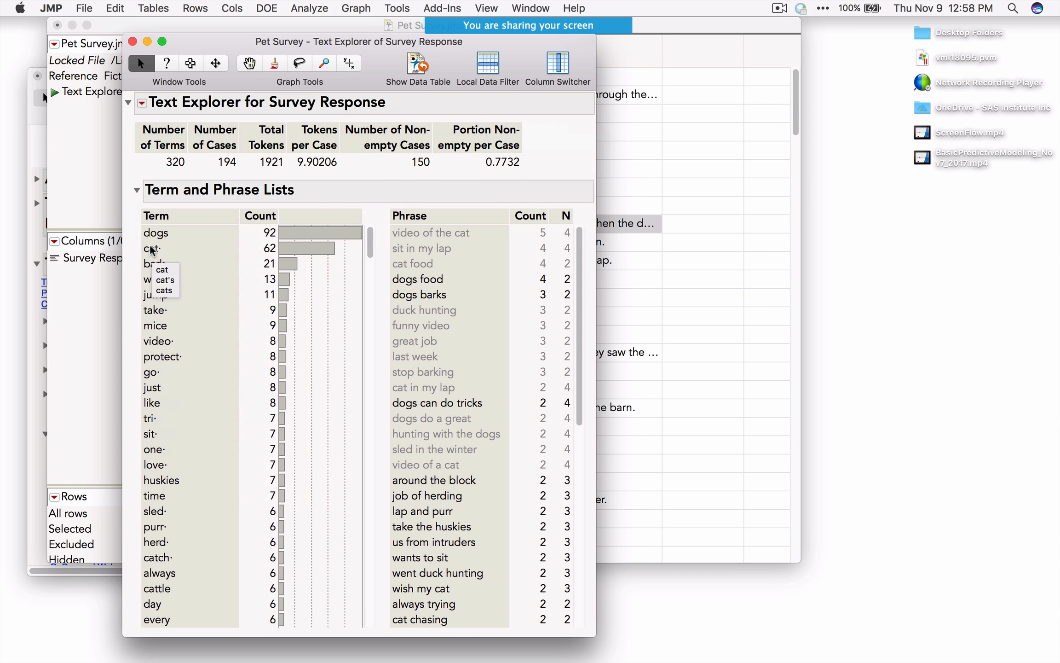
# Show the word cloud for the survey response terms and bring it into view
pyautogui.click(142, 104)
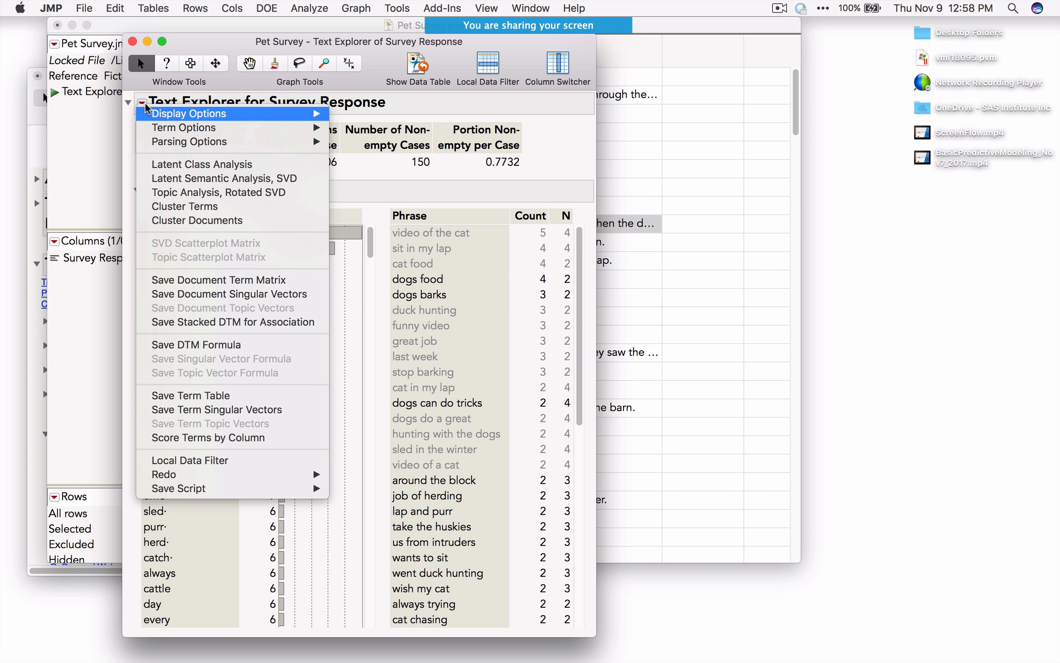
pyautogui.click(396, 114)
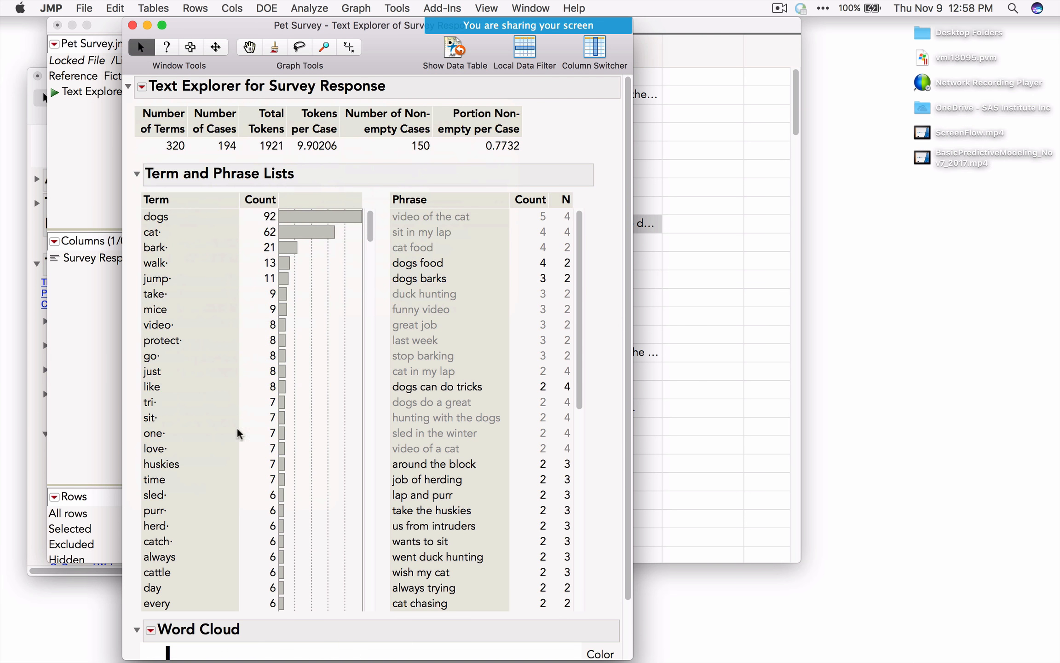
pyautogui.scroll(-10, 208, 532)
pyautogui.scroll(-5, 335, 611)
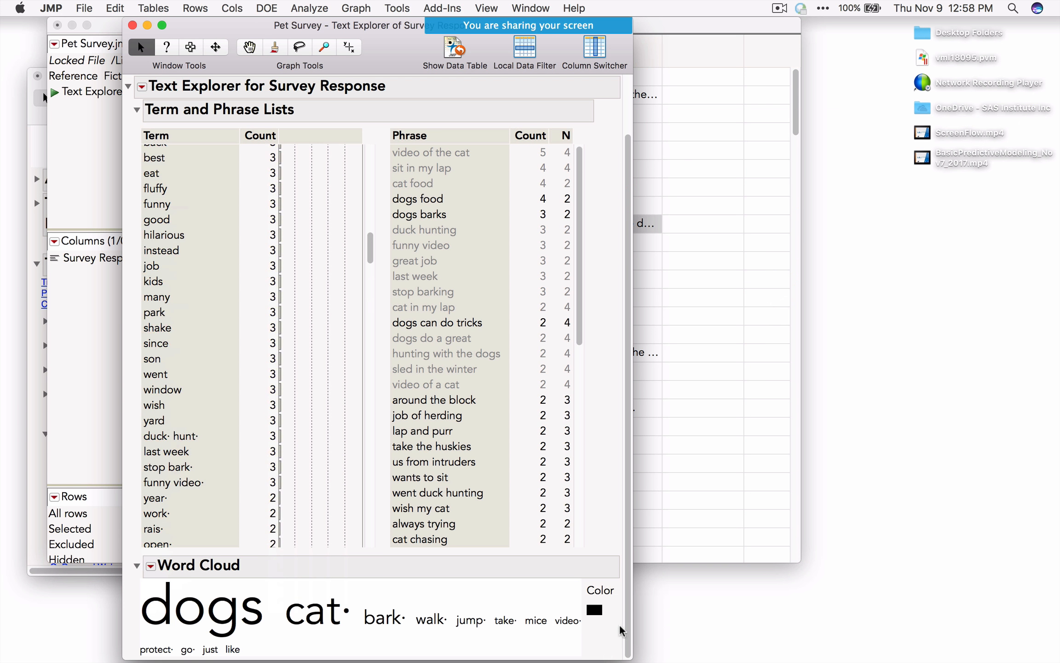
# Try the Alphabetical layout for the word cloud and switch it to Centered
pyautogui.click(150, 564)
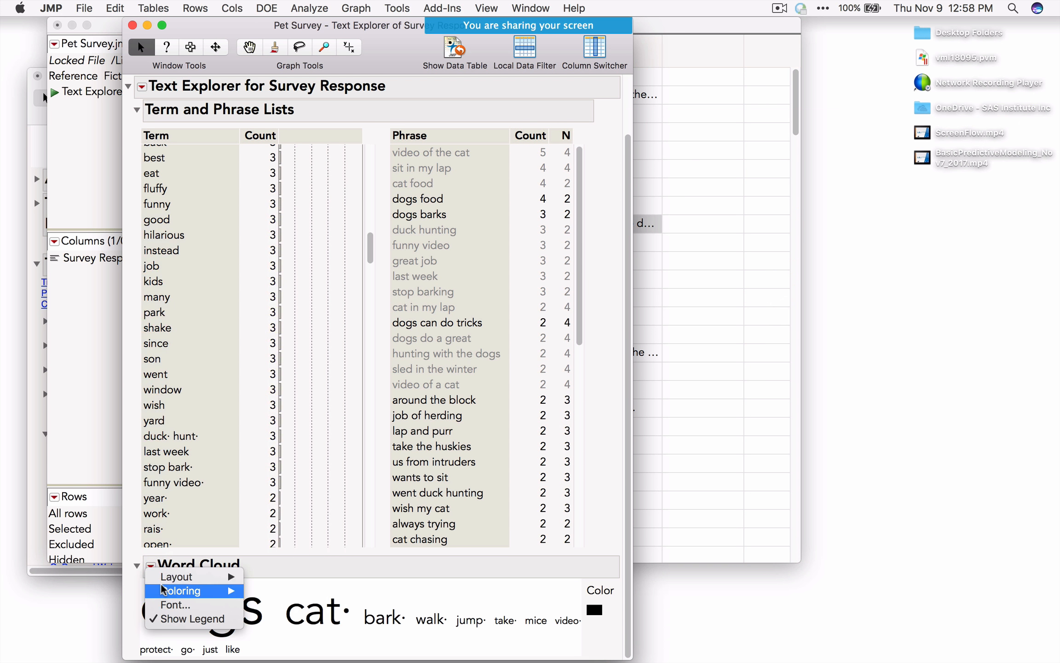
pyautogui.moveTo(170, 577)
pyautogui.click(275, 591)
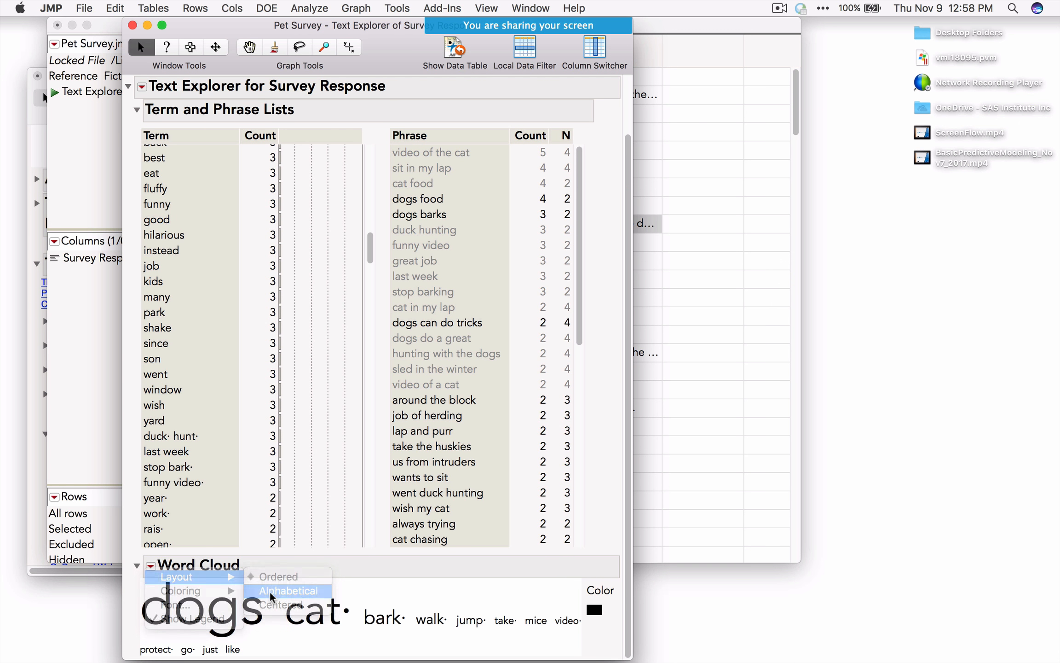
pyautogui.click(151, 565)
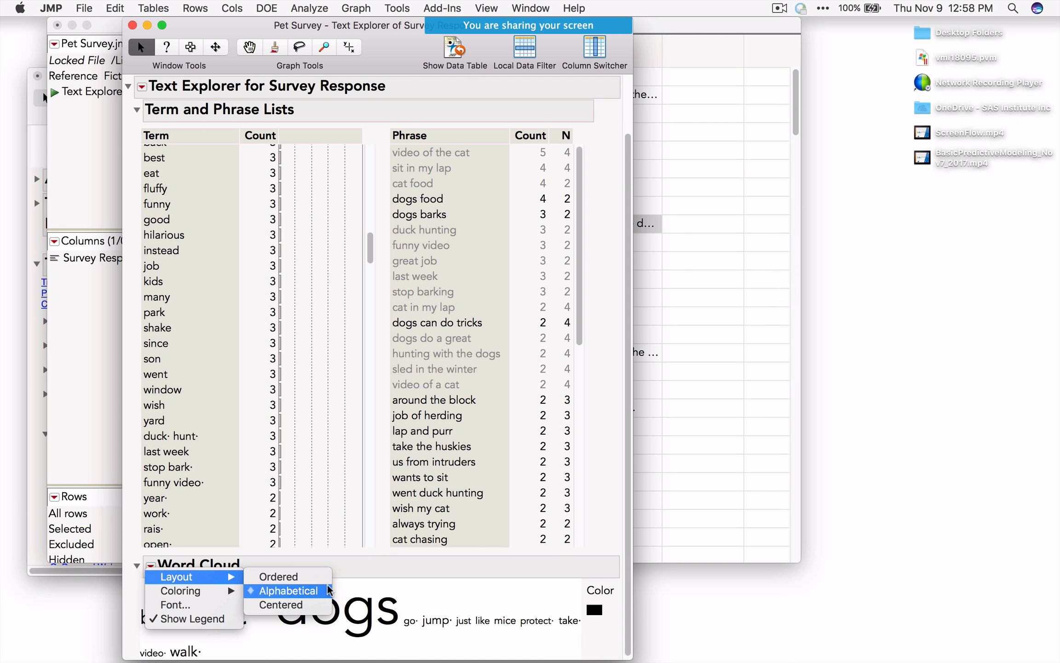
pyautogui.click(294, 604)
pyautogui.scroll(-4, 315, 604)
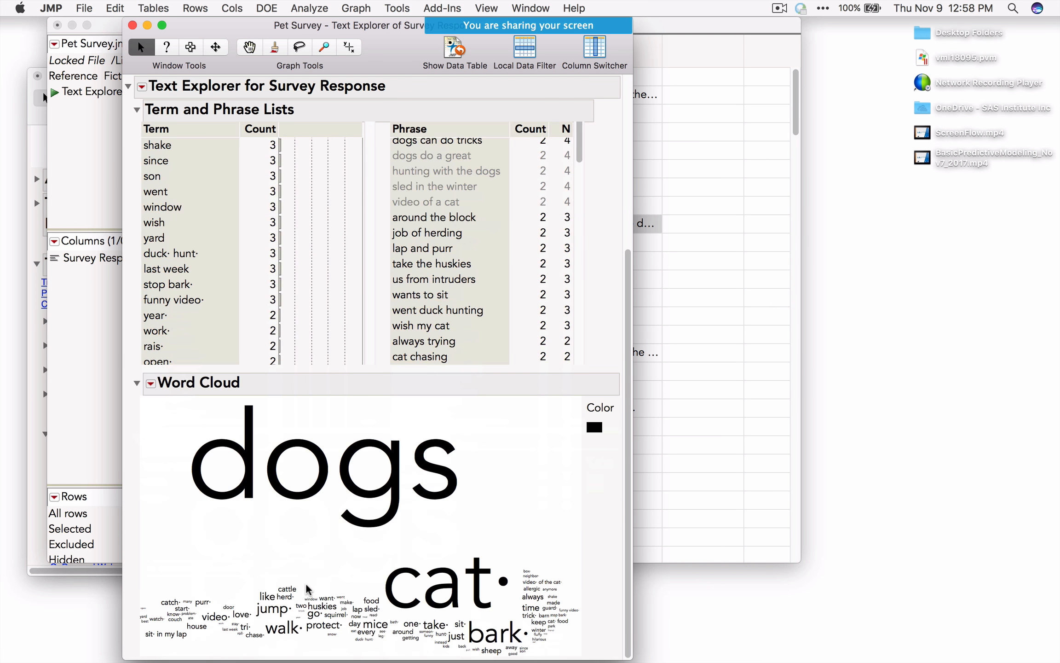
# Set the word cloud's coloring to Arbitrary Colors
pyautogui.click(151, 384)
pyautogui.moveTo(161, 407)
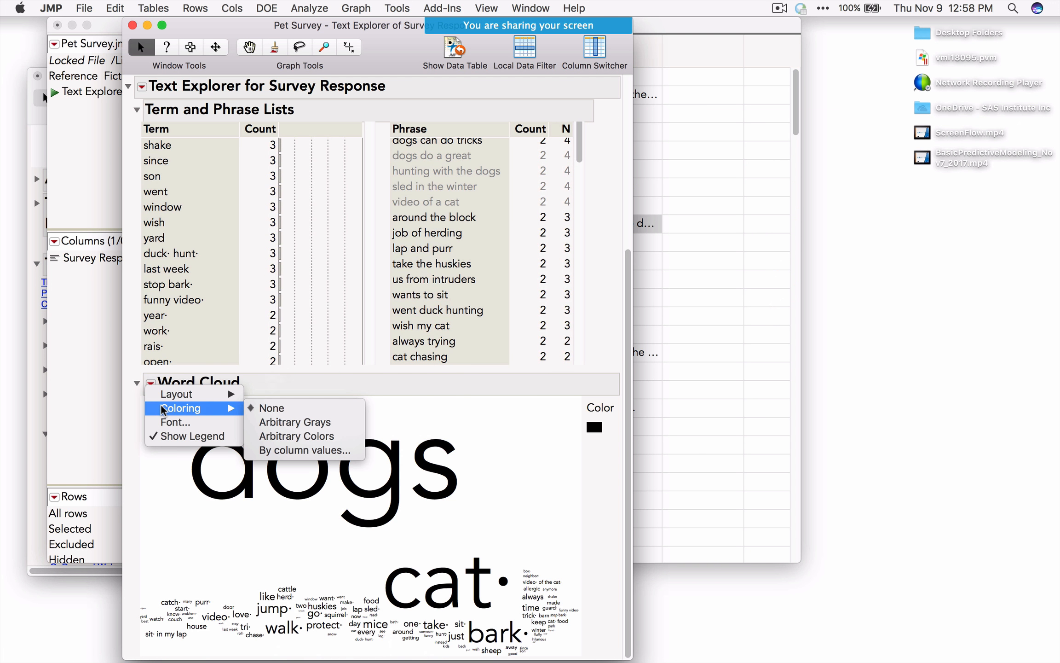
pyautogui.click(322, 440)
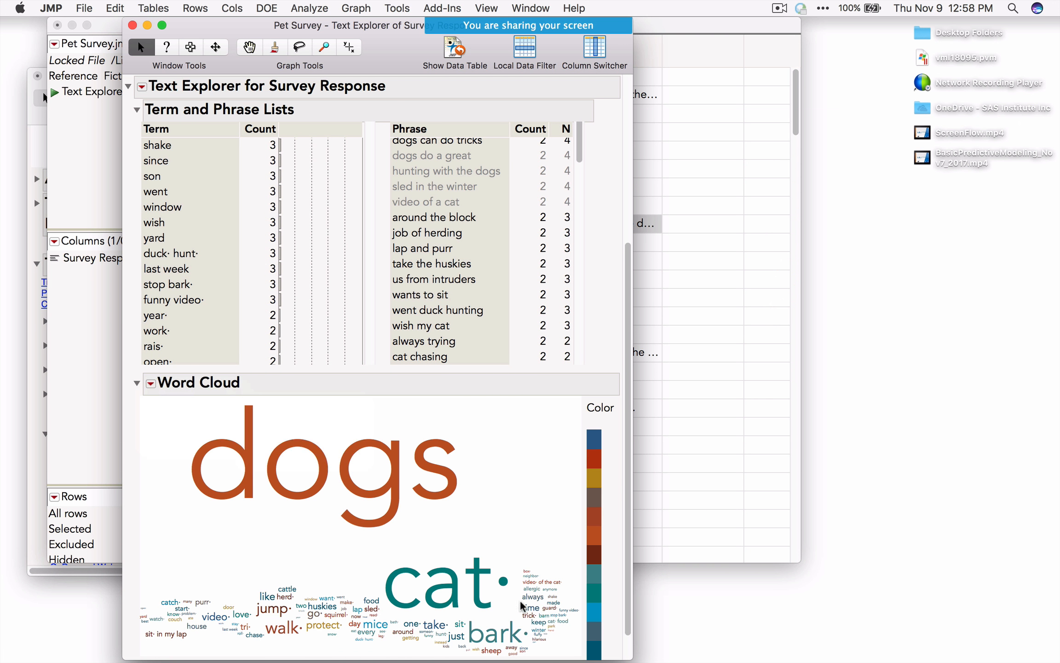
# Add the terms "dogs" and "cat" as stop words directly from the word cloud
pyautogui.click(354, 481)
pyautogui.keyDown('shift'); pyautogui.click(422, 589); pyautogui.keyUp('shift')
pyautogui.rightClick(423, 589)
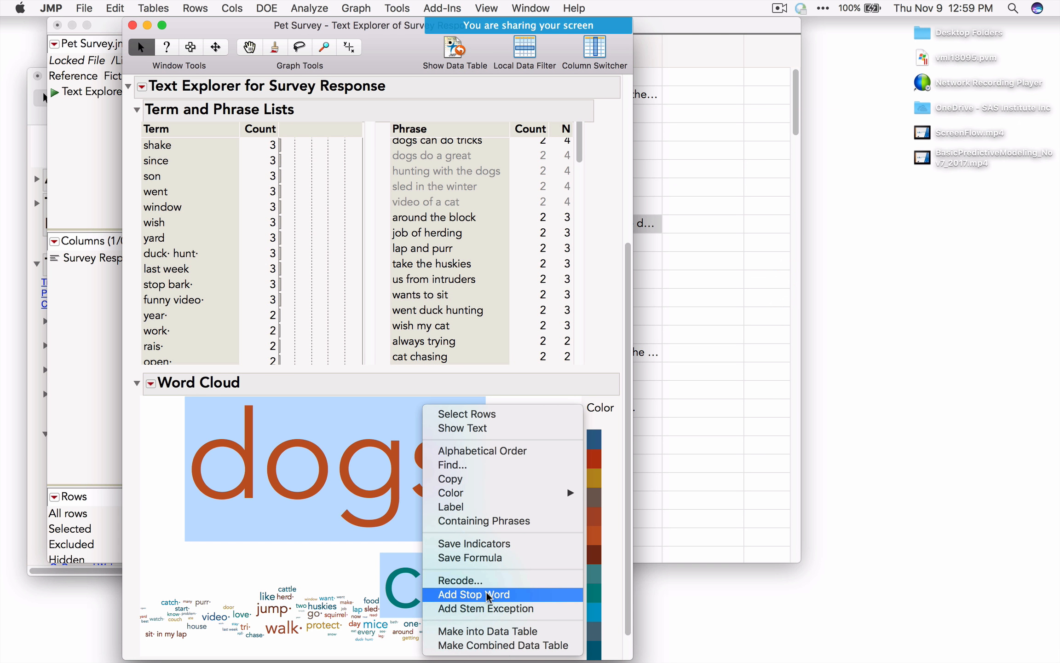
pyautogui.click(487, 595)
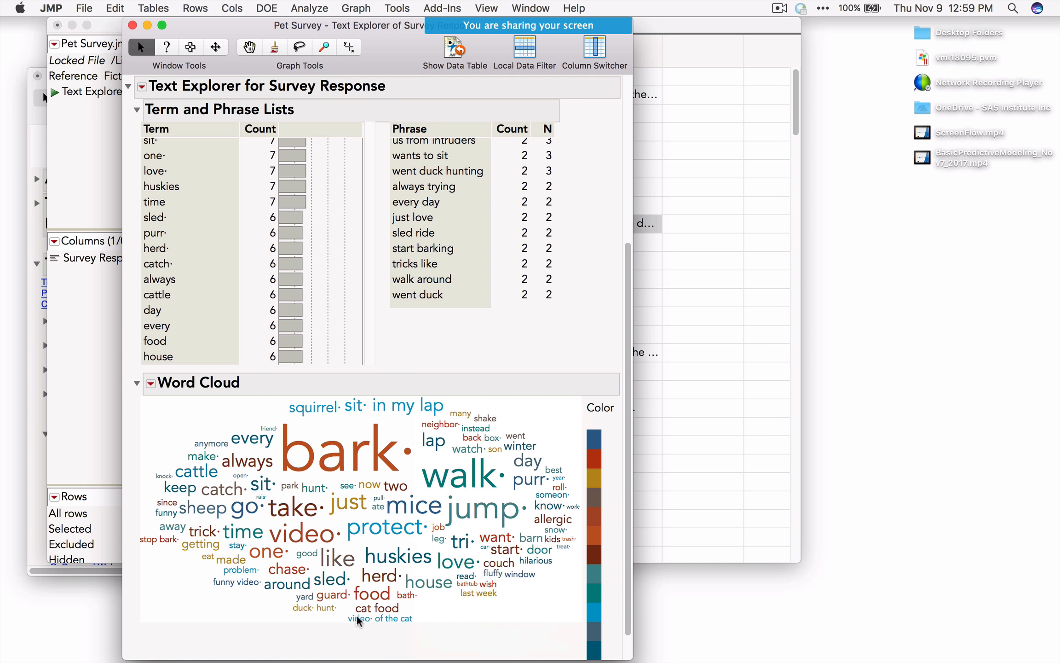
# Review the available Text Explorer analysis and save options, and close the Survey Response report
pyautogui.click(140, 89)
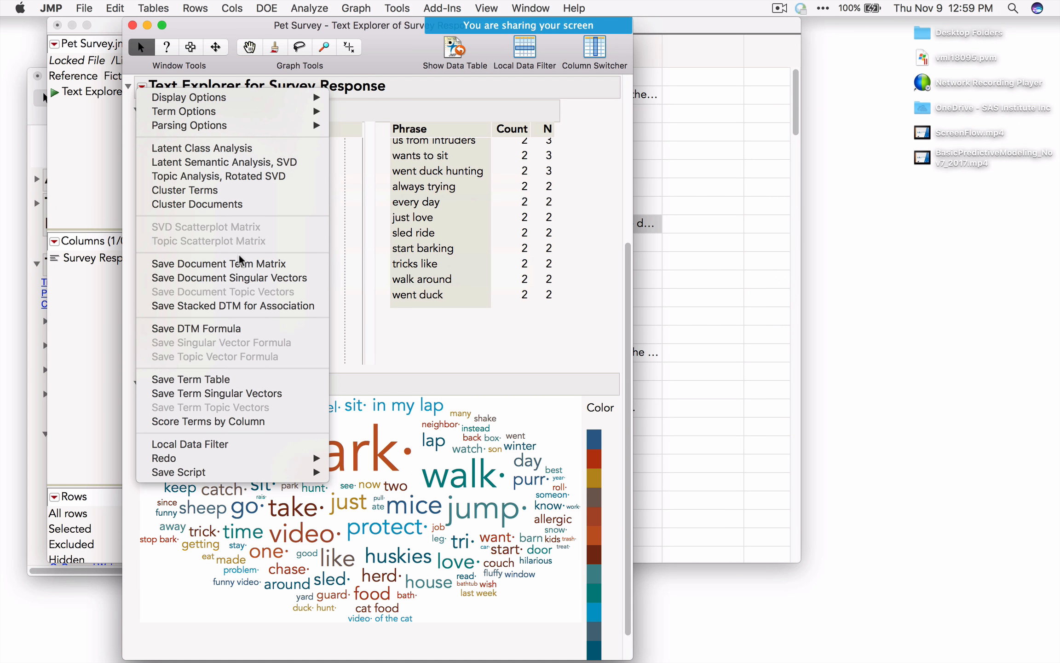
pyautogui.click(132, 28)
pyautogui.click(132, 26)
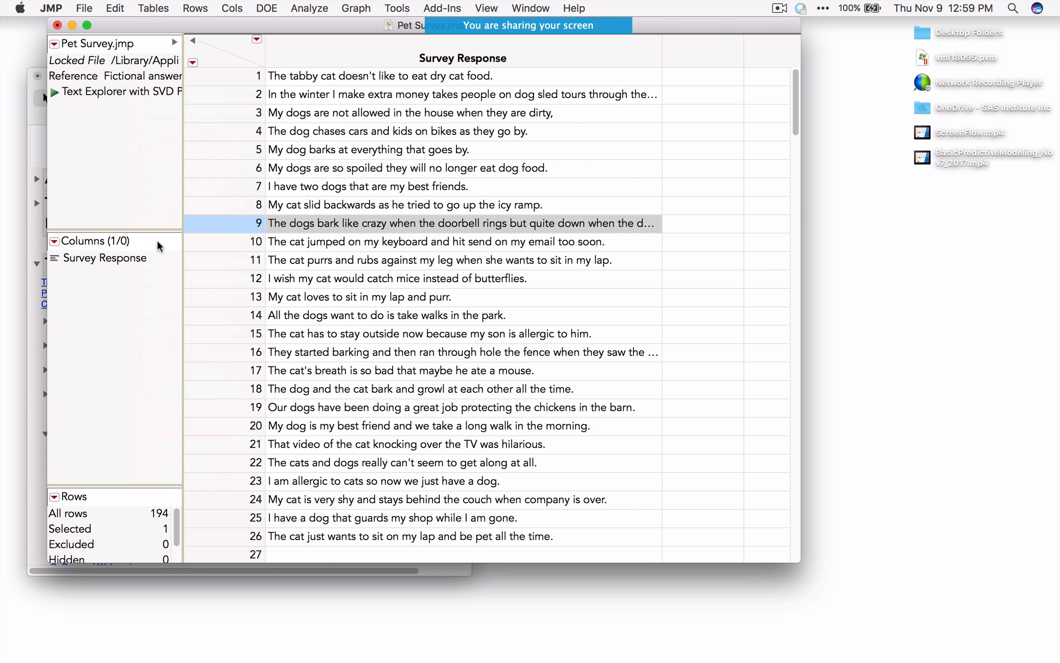
# Close the Pet Survey data table without saving its changes and collapse the Text Explorer section of the journal
pyautogui.click(57, 25)
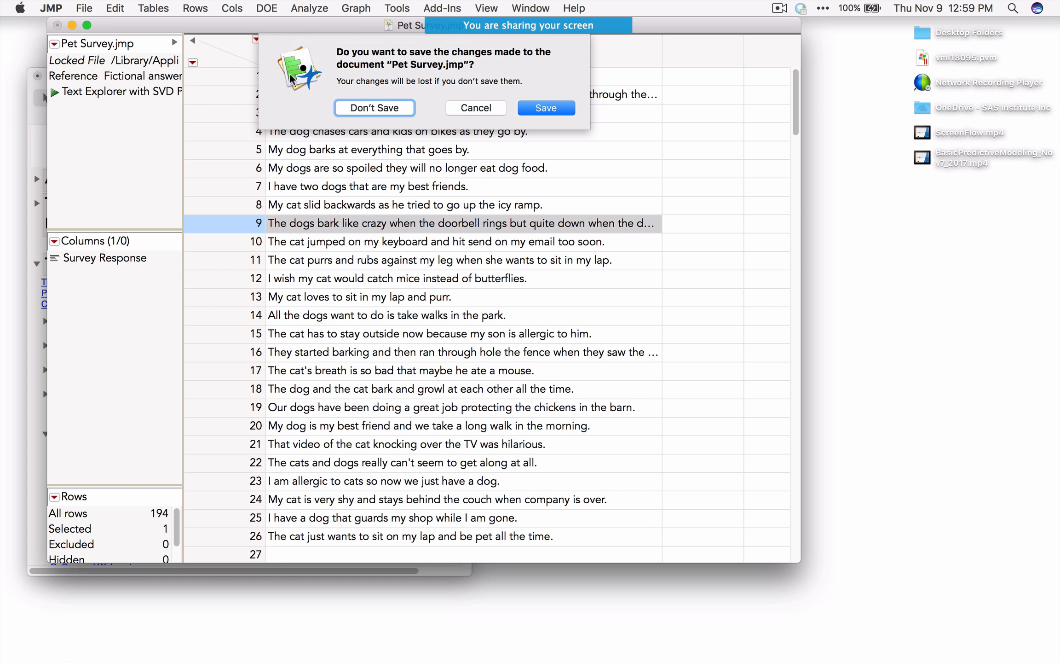
pyautogui.click(372, 107)
pyautogui.scroll(-5, 119, 515)
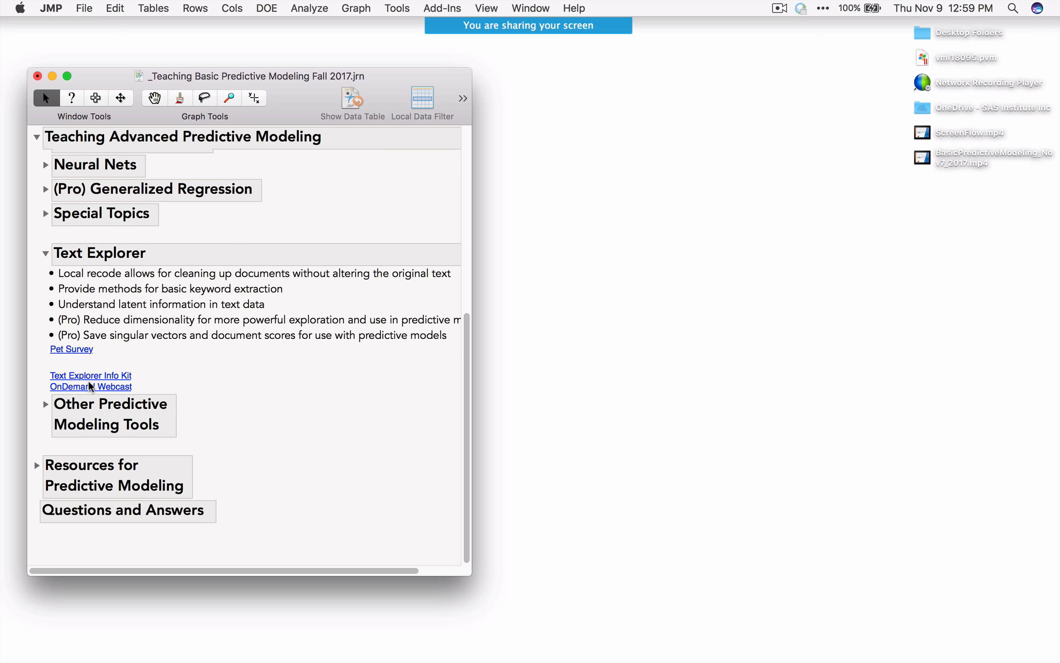
pyautogui.click(46, 252)
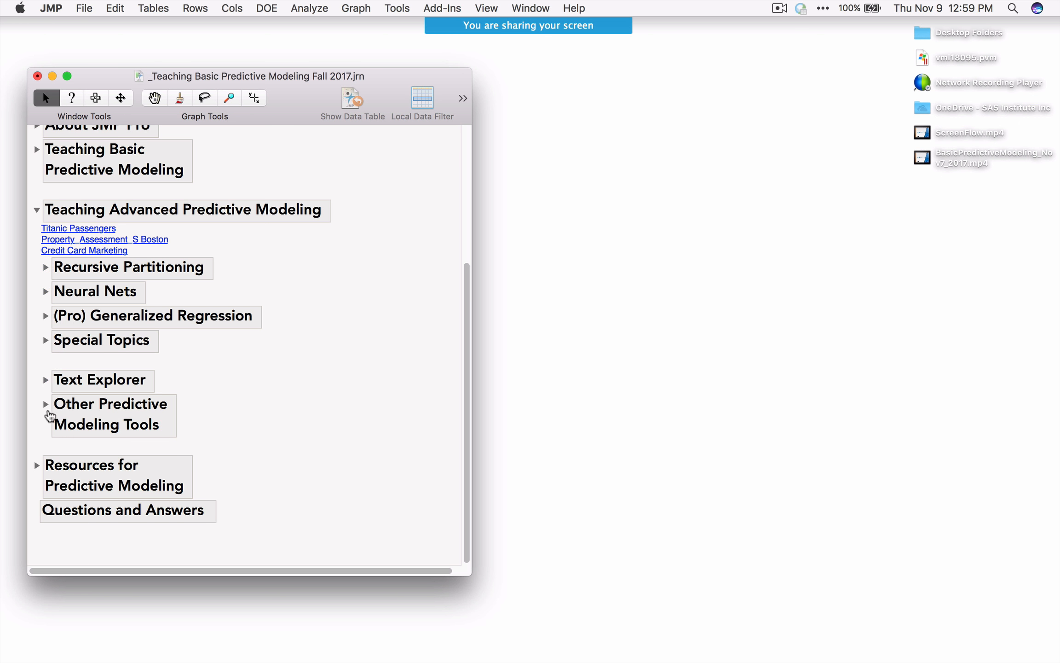
# Read the Other Predictive Modeling Tools list in the journal and collapse the whole Teaching Advanced Predictive Modeling section
pyautogui.click(46, 404)
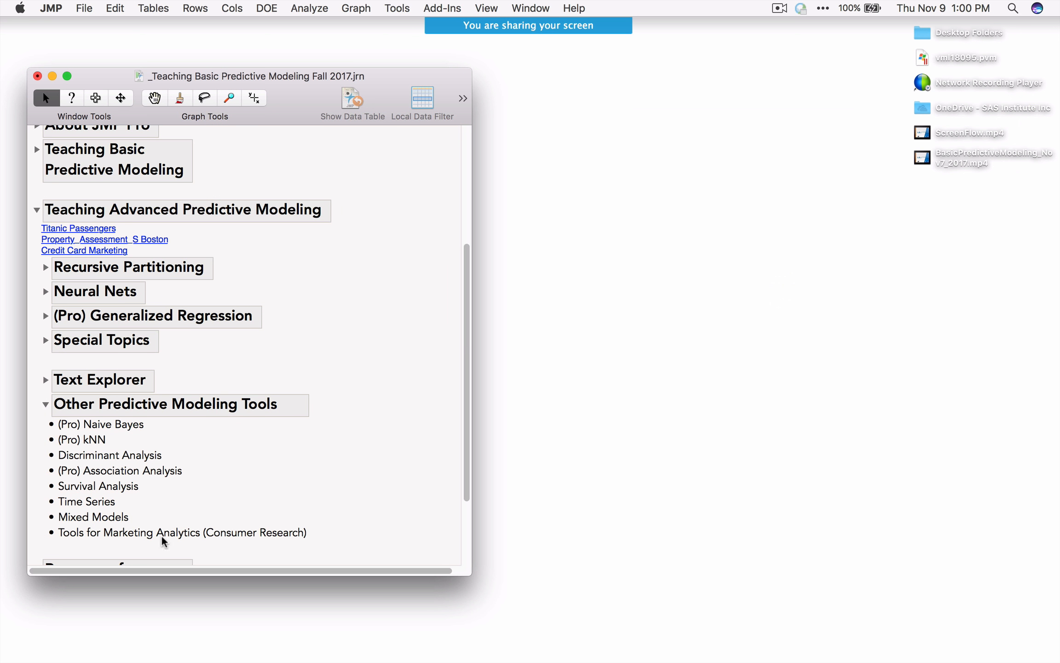
pyautogui.click(45, 405)
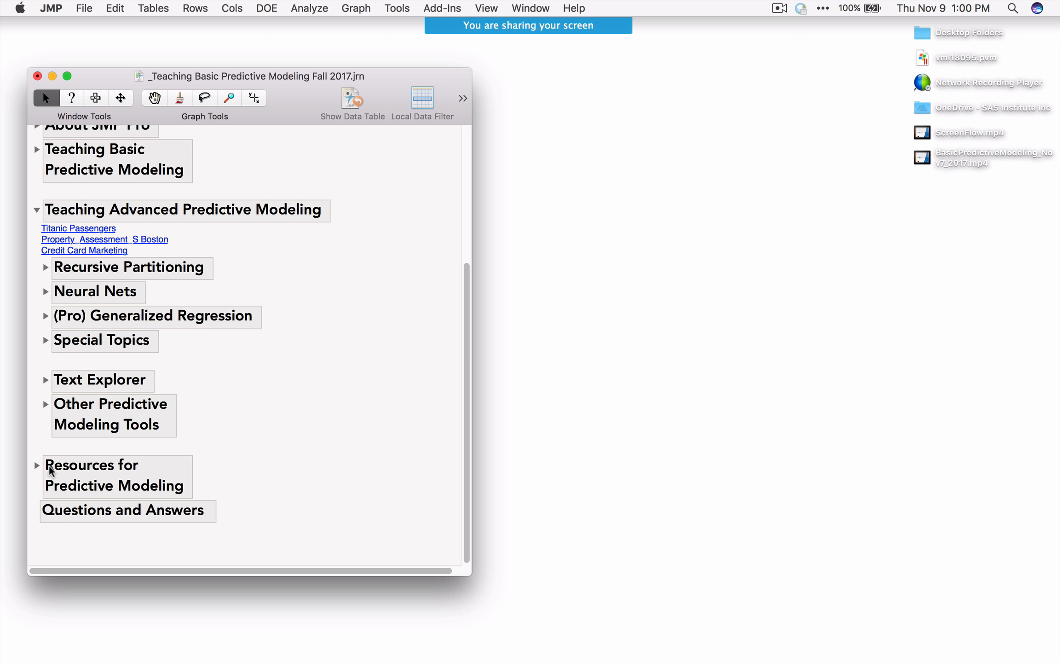
pyautogui.click(36, 210)
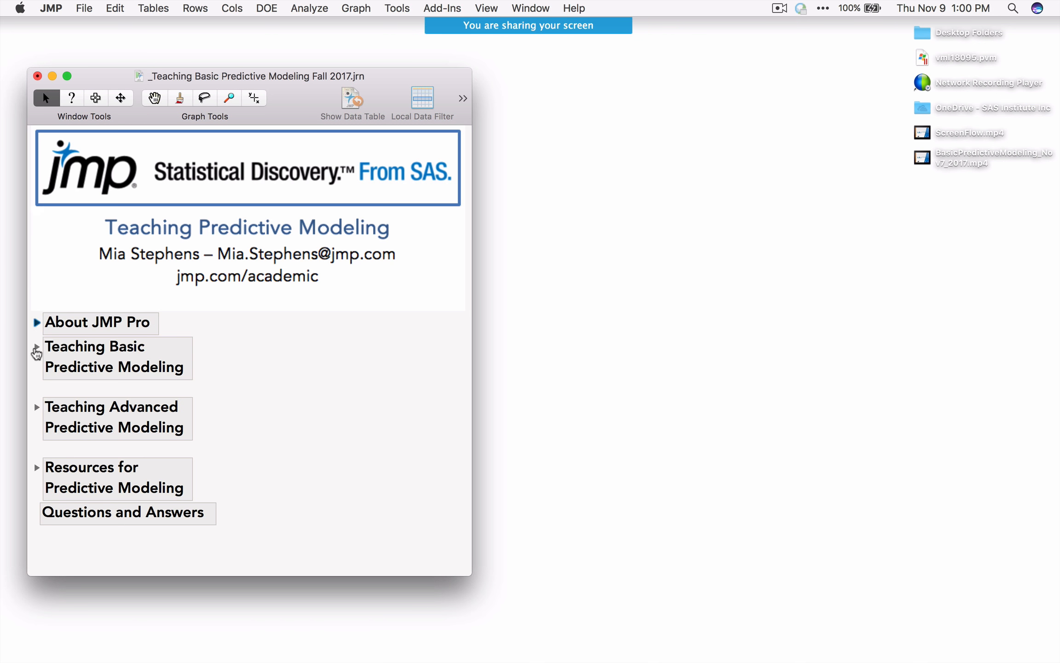
# Expand the Resources for Predictive Modeling section of the journal and read through its list
pyautogui.click(37, 468)
pyautogui.scroll(-5, 207, 467)
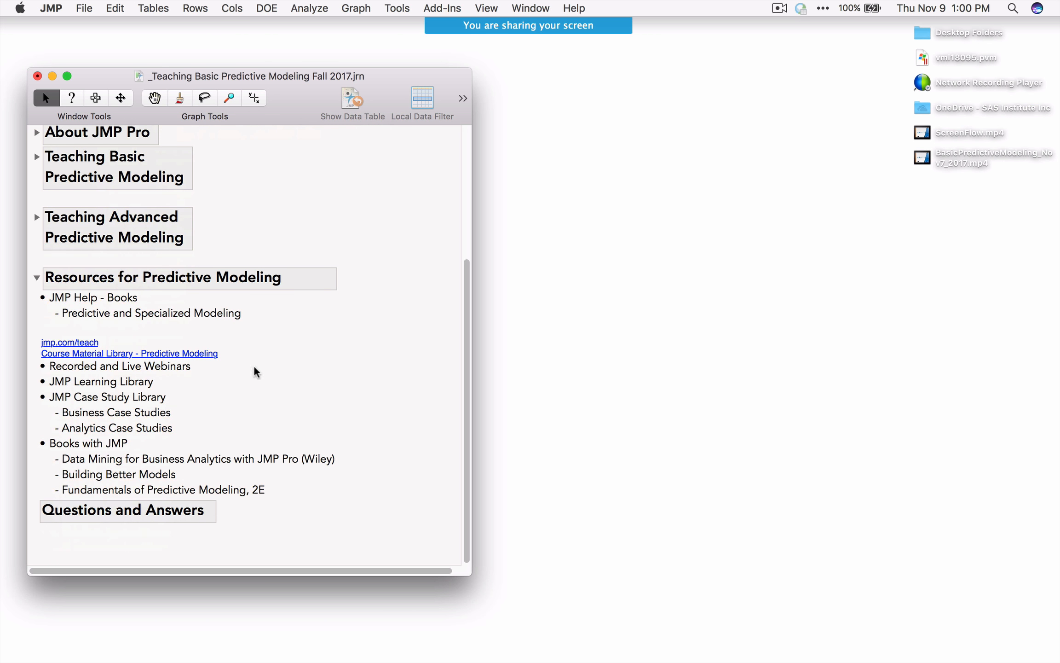
# Switch to the web browser and examine the predictive modeling course materials page, including guides, case studies, add-ins, webinars and books
pyautogui.press('super+Tab')
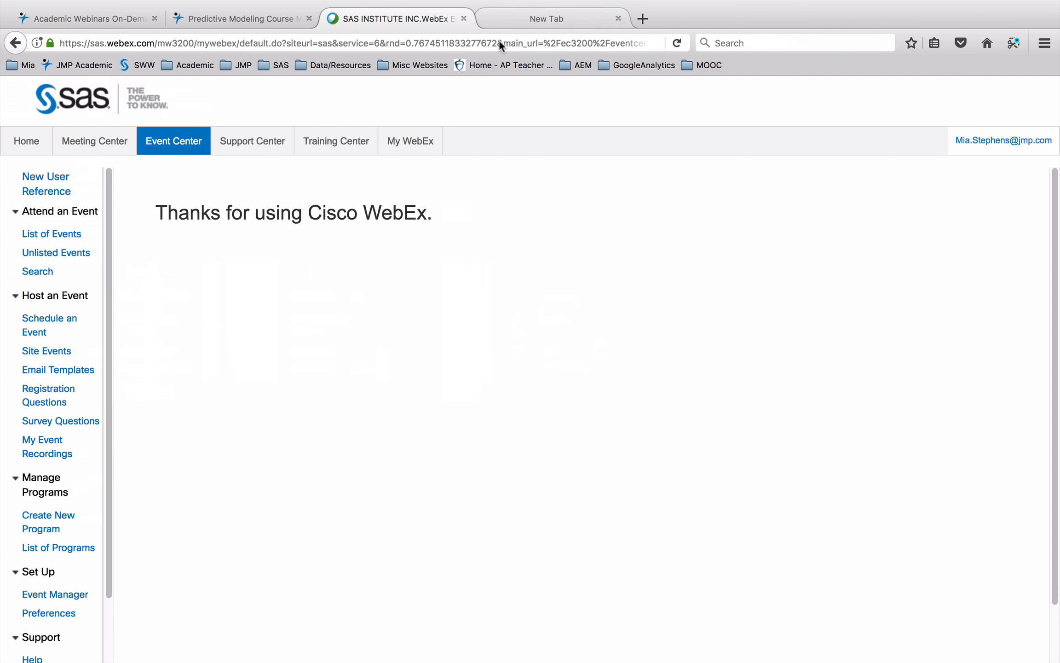
pyautogui.click(218, 19)
pyautogui.scroll(-2, 238, 377)
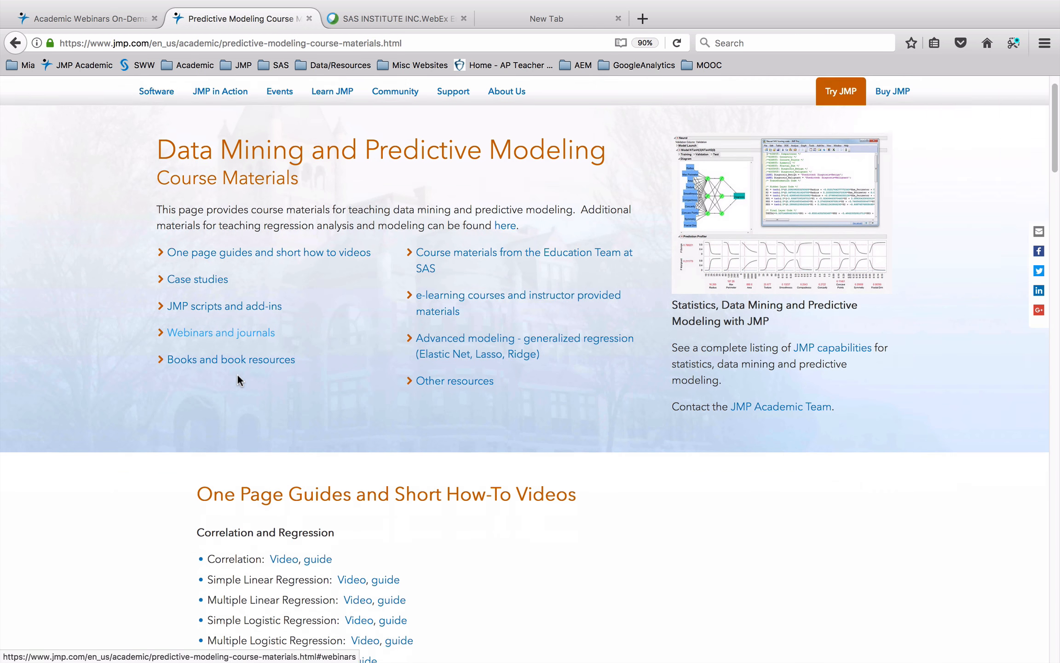
pyautogui.scroll(2, 238, 377)
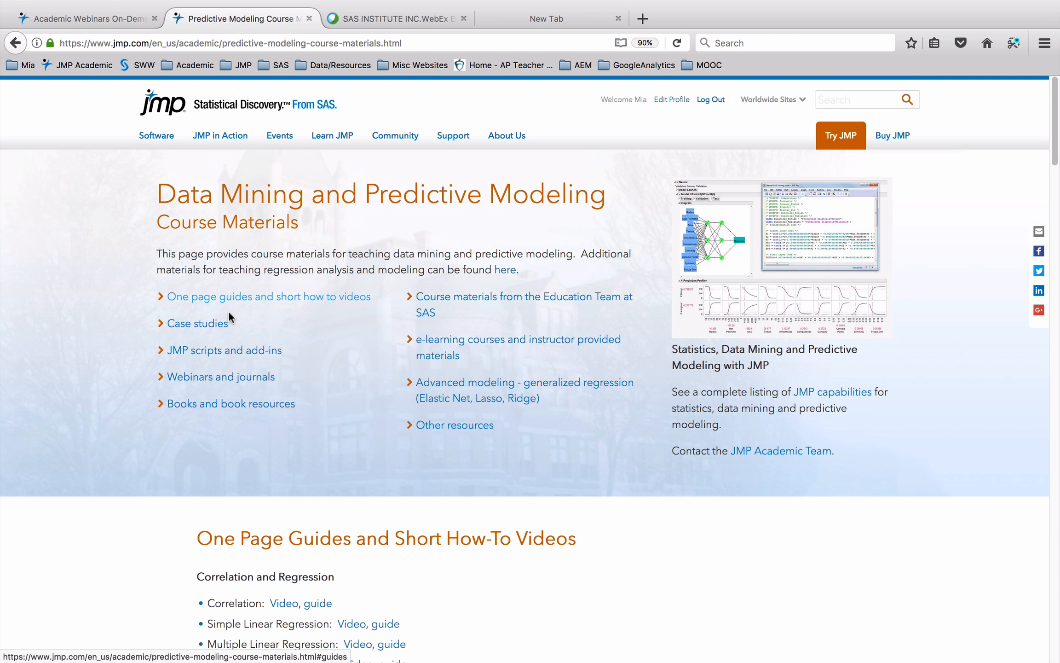
pyautogui.scroll(-15, 494, 362)
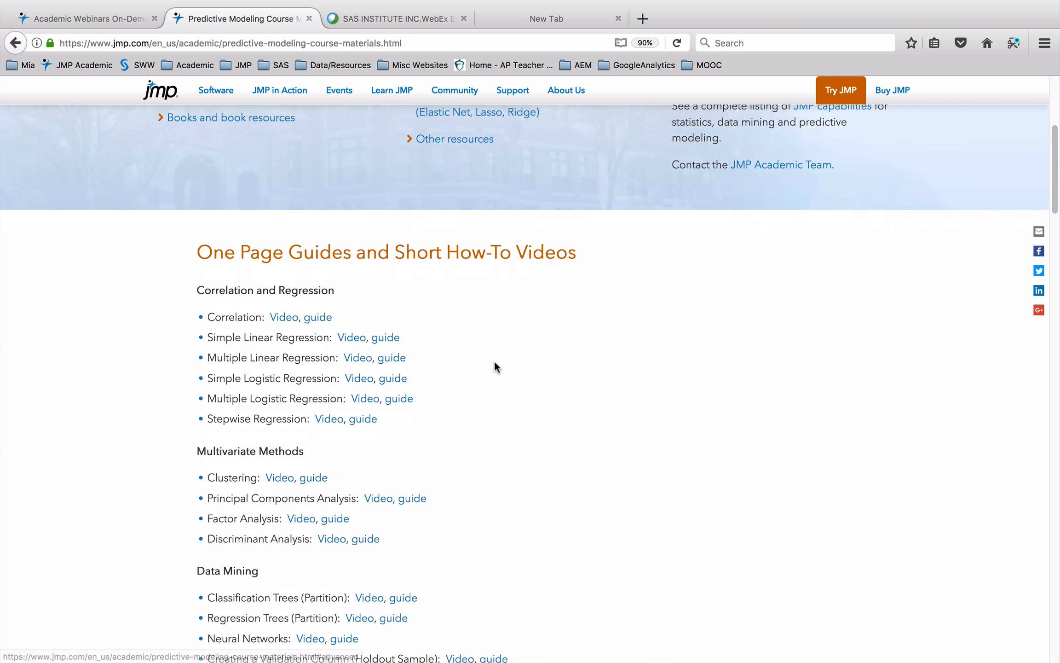
pyautogui.scroll(-7, 494, 362)
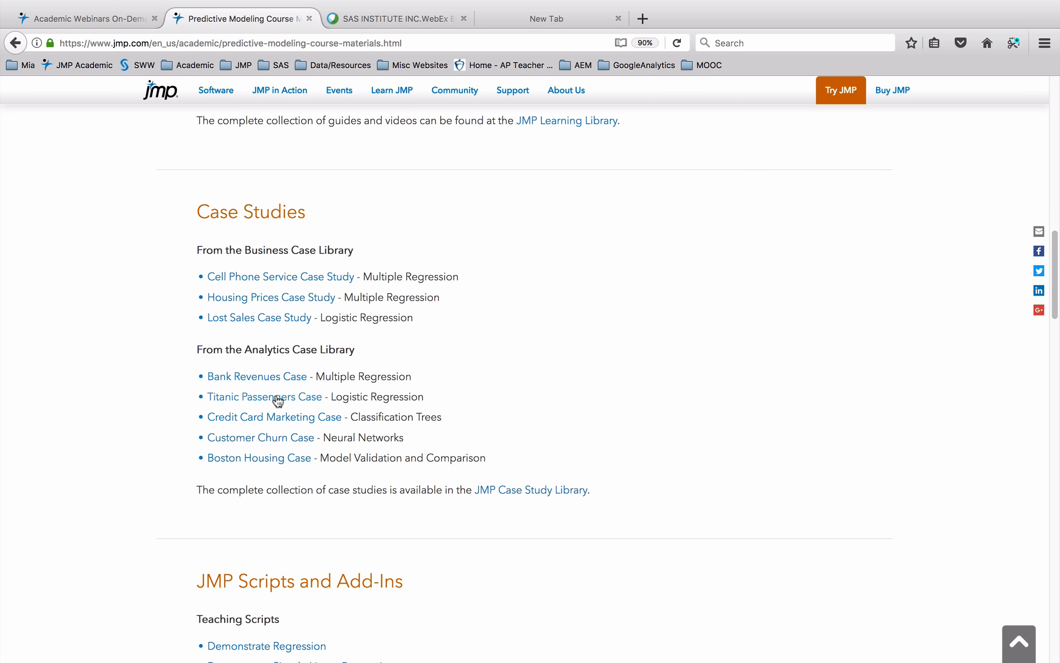
pyautogui.scroll(-7, 540, 391)
pyautogui.scroll(-8, 540, 392)
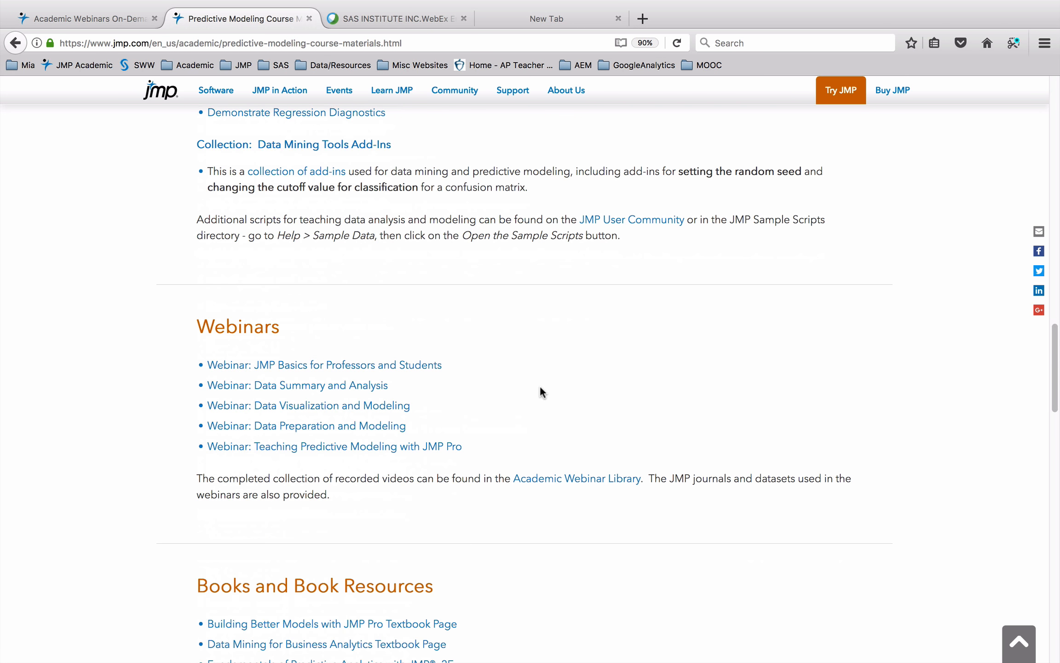
pyautogui.scroll(-2, 542, 392)
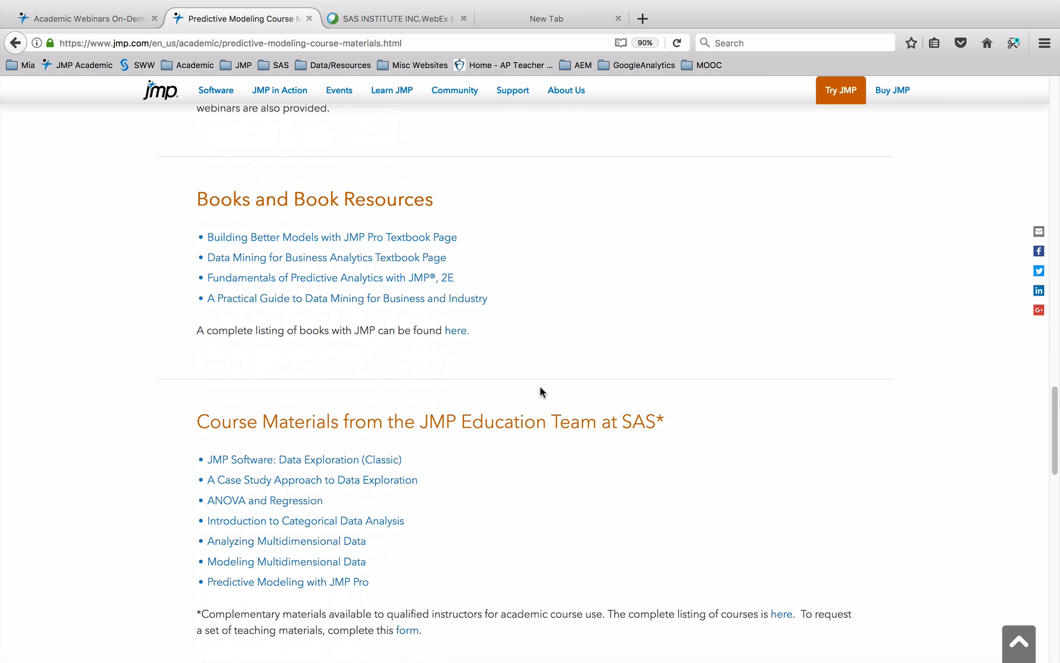
# Return to the JMP journal and collapse the Resources for Predictive Modeling section
pyautogui.press('super+Tab')
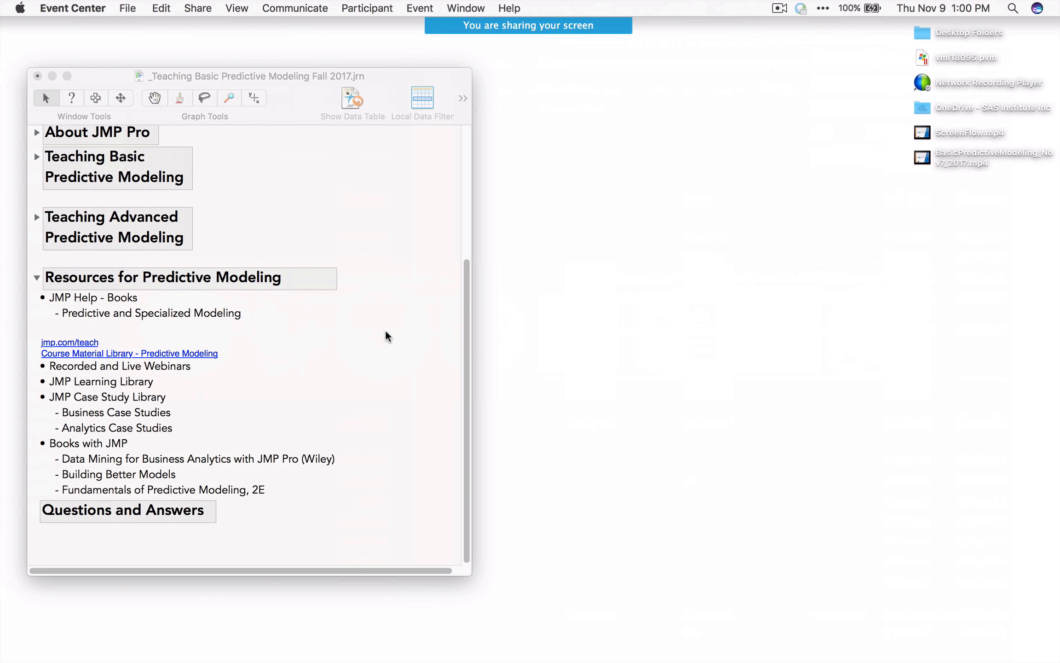
pyautogui.click(35, 277)
pyautogui.click(35, 276)
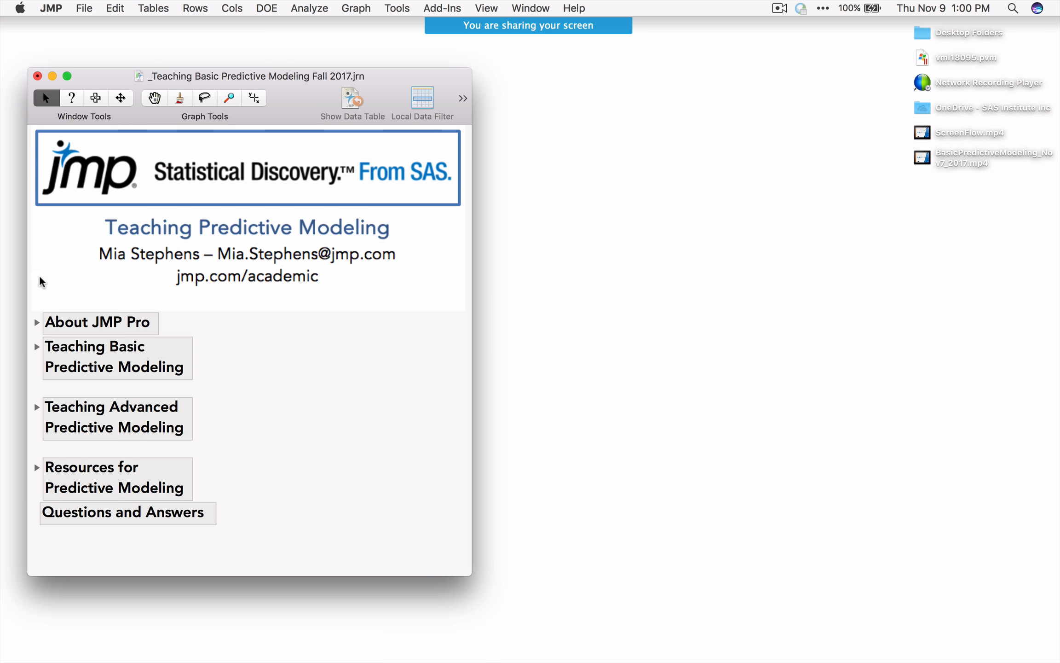